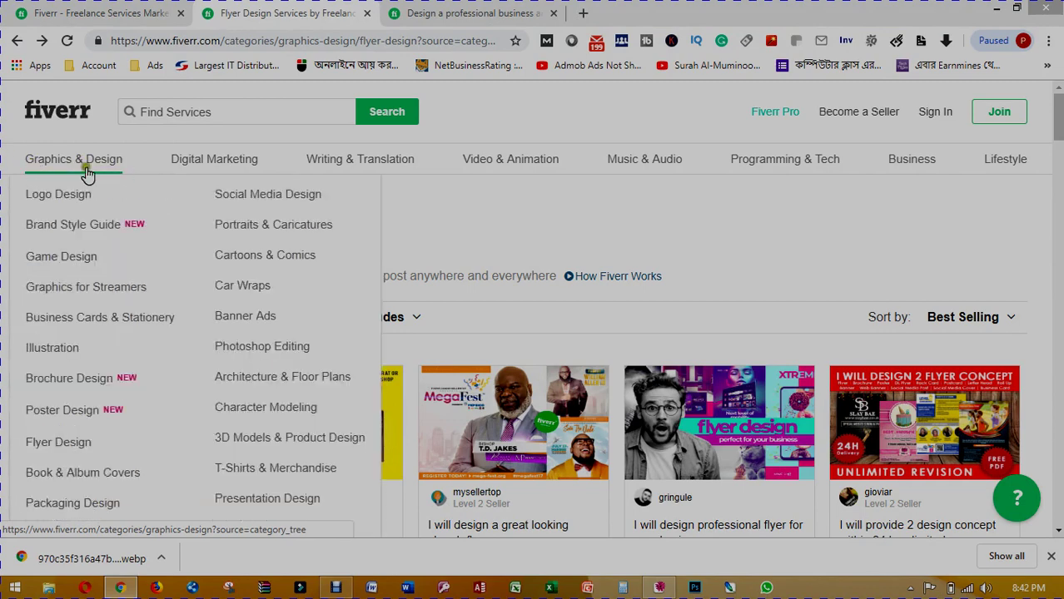
Open Fiverr's Flyer Design listings and scroll down to the professional corporate flyer gig
{"action": "left_click", "coordinate": [58, 442]}
{"action": "scroll", "coordinate": [526, 403], "scroll_direction": "down", "scroll_amount": 1}
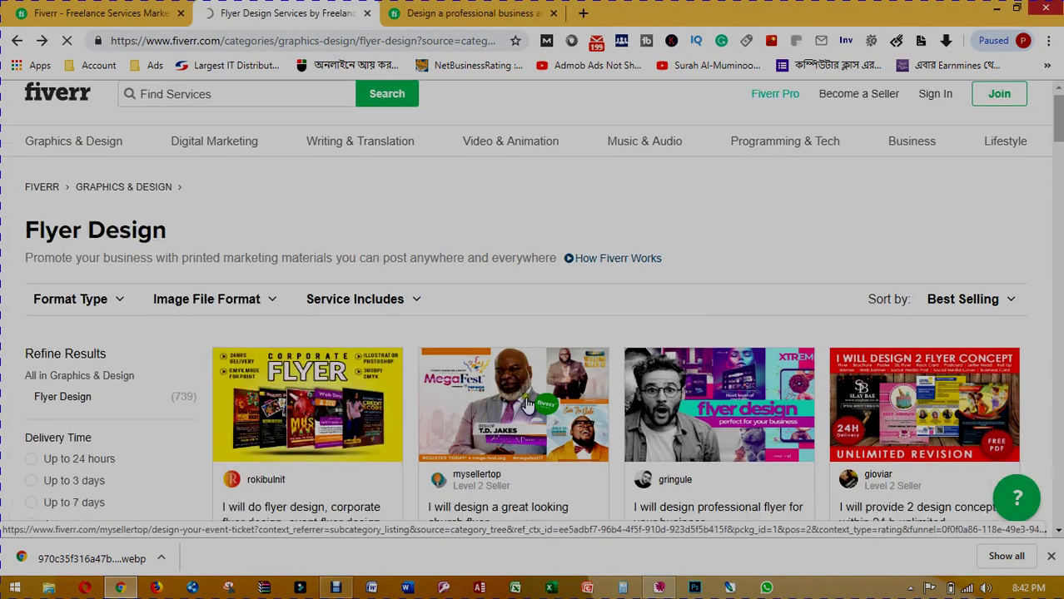
{"action": "scroll", "coordinate": [388, 325], "scroll_direction": "down", "scroll_amount": 3}
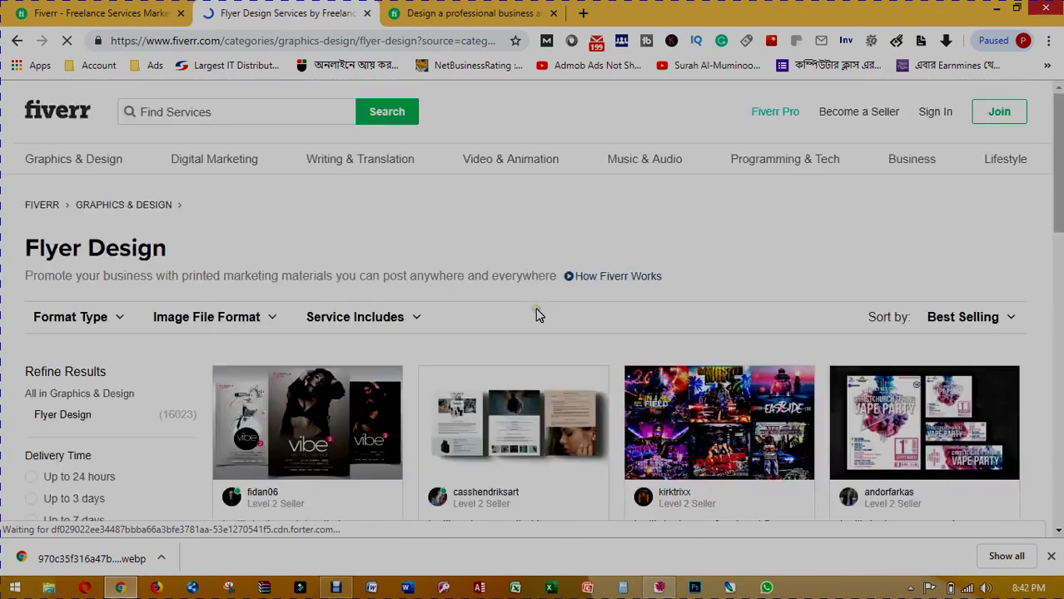
{"action": "scroll", "coordinate": [500, 287], "scroll_direction": "down", "scroll_amount": 4}
{"action": "scroll", "coordinate": [441, 241], "scroll_direction": "down", "scroll_amount": 2}
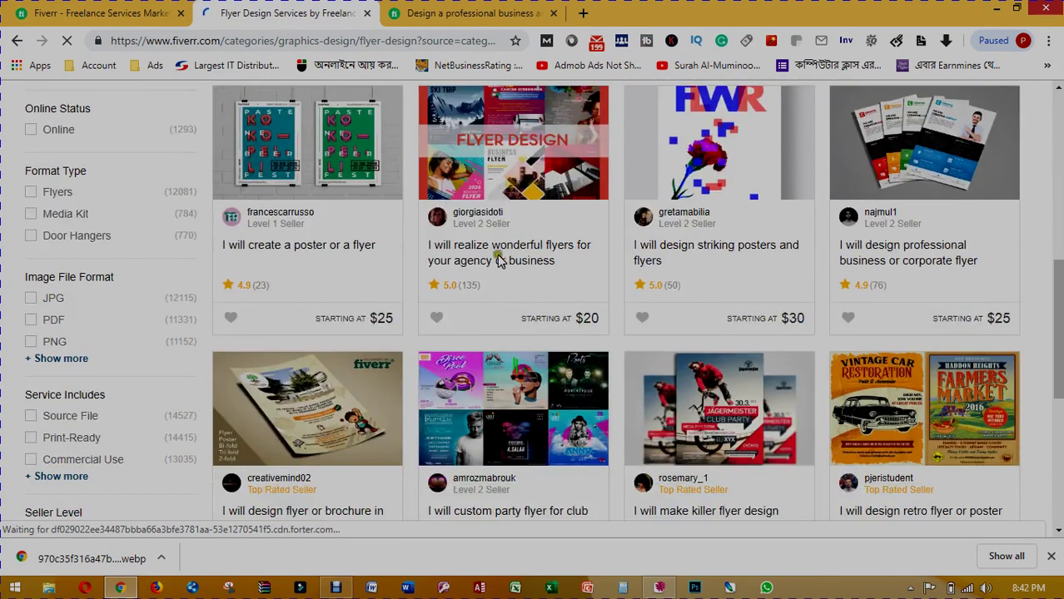
{"action": "scroll", "coordinate": [495, 220], "scroll_direction": "up", "scroll_amount": 3}
{"action": "scroll", "coordinate": [903, 239], "scroll_direction": "down", "scroll_amount": 1}
{"action": "scroll", "coordinate": [903, 239], "scroll_direction": "down", "scroll_amount": 2}
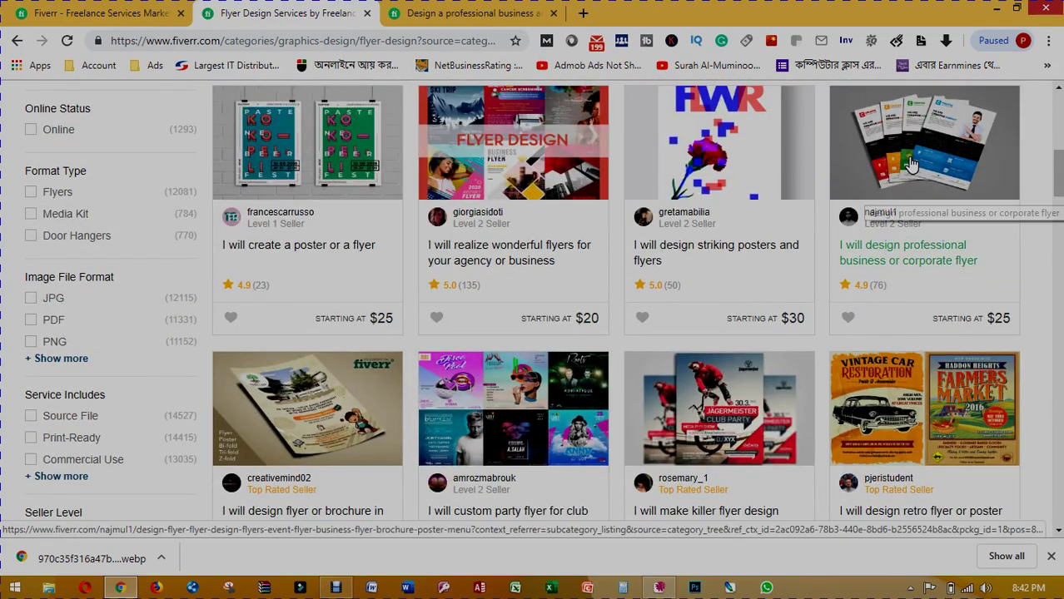
{"action": "scroll", "coordinate": [610, 246], "scroll_direction": "down", "scroll_amount": 2}
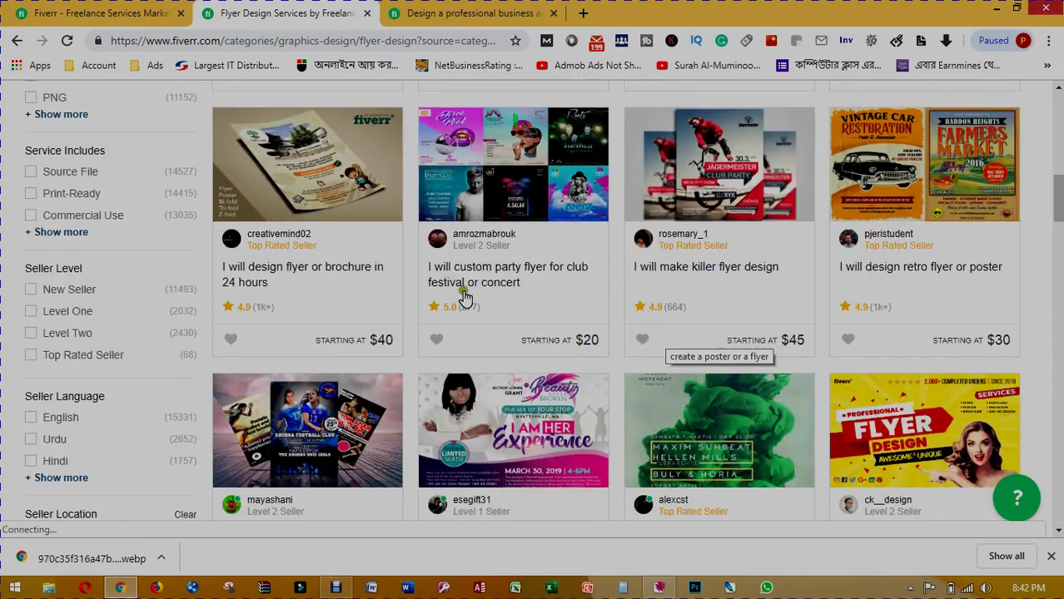
{"action": "scroll", "coordinate": [583, 349], "scroll_direction": "down", "scroll_amount": 3}
{"action": "scroll", "coordinate": [547, 312], "scroll_direction": "down", "scroll_amount": 1}
{"action": "scroll", "coordinate": [673, 209], "scroll_direction": "down", "scroll_amount": 3}
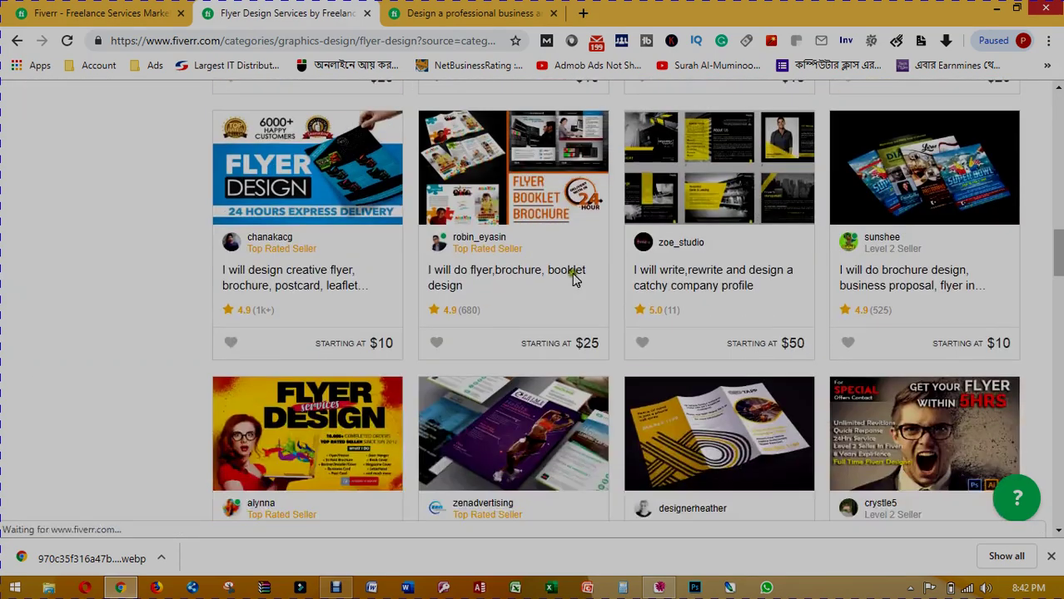
{"action": "scroll", "coordinate": [687, 268], "scroll_direction": "down", "scroll_amount": 2}
{"action": "scroll", "coordinate": [435, 316], "scroll_direction": "down", "scroll_amount": 1}
{"action": "scroll", "coordinate": [432, 317], "scroll_direction": "down", "scroll_amount": 2}
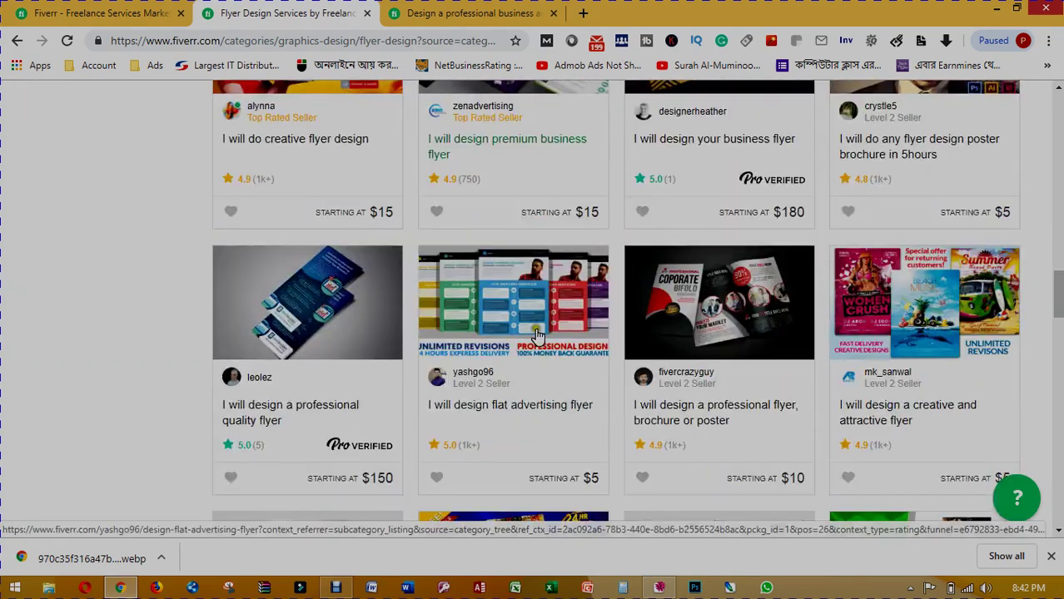
{"action": "scroll", "coordinate": [432, 316], "scroll_direction": "down", "scroll_amount": 2}
{"action": "scroll", "coordinate": [632, 333], "scroll_direction": "down", "scroll_amount": 3}
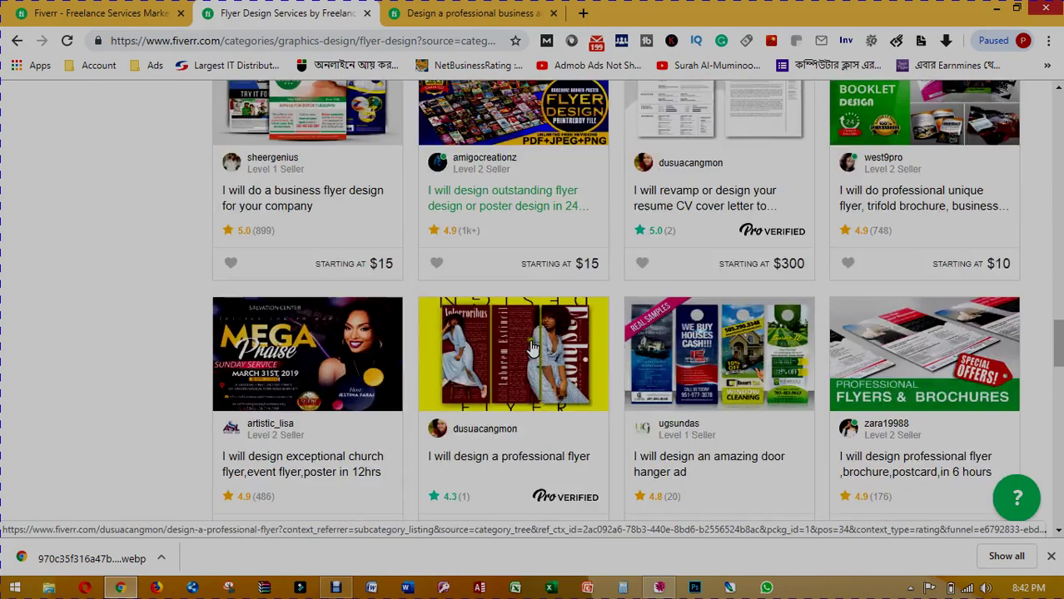
{"action": "scroll", "coordinate": [633, 333], "scroll_direction": "down", "scroll_amount": 2}
{"action": "scroll", "coordinate": [633, 333], "scroll_direction": "down", "scroll_amount": 2}
{"action": "scroll", "coordinate": [497, 358], "scroll_direction": "down", "scroll_amount": 1}
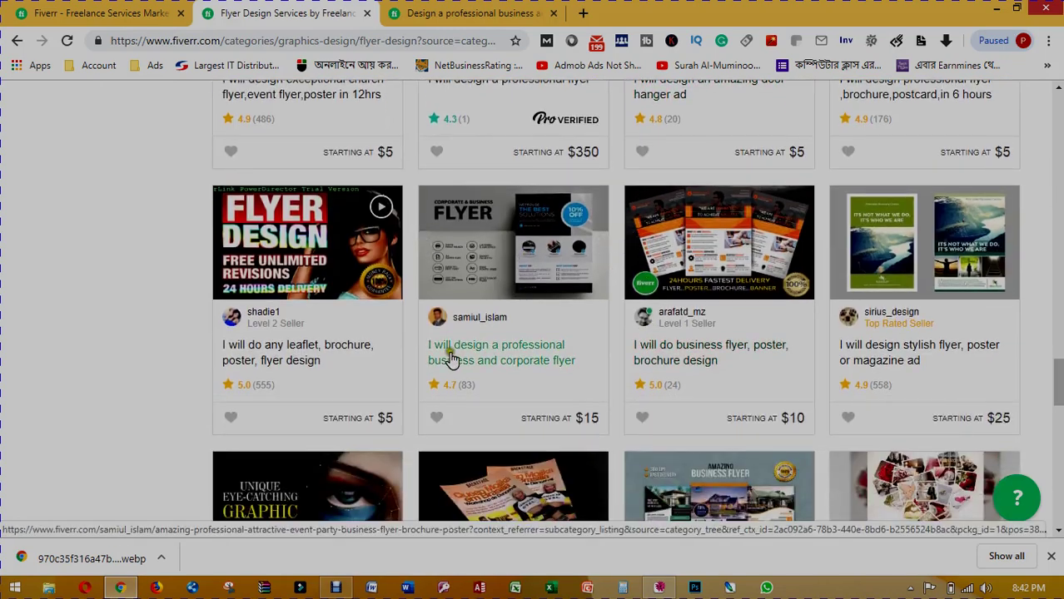
Open the corporate flyer gig in a new tab, then go to listings page 2
{"action": "right_click", "coordinate": [497, 358]}
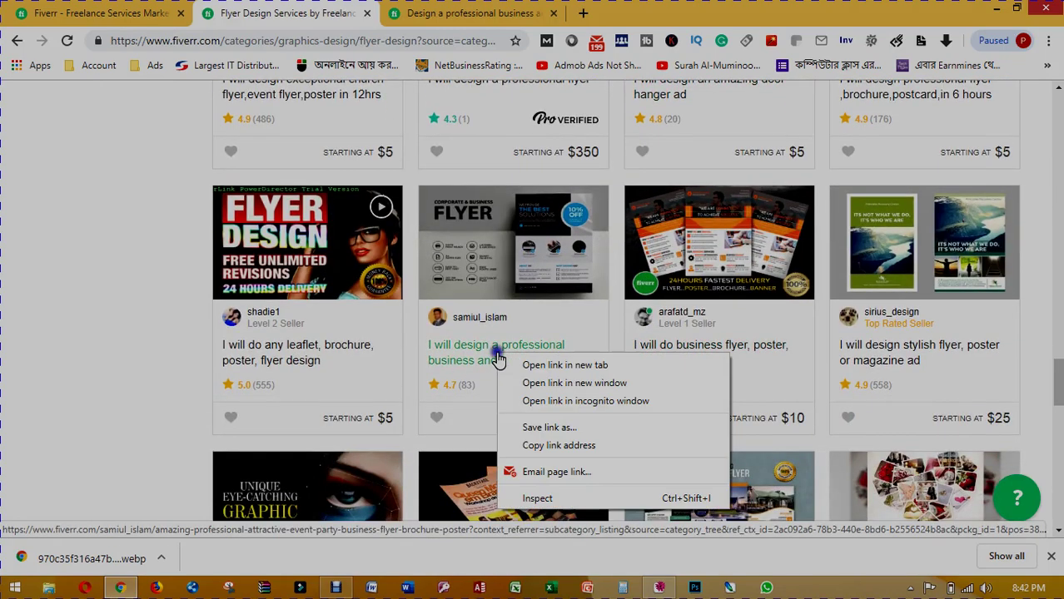
{"action": "left_click", "coordinate": [541, 366]}
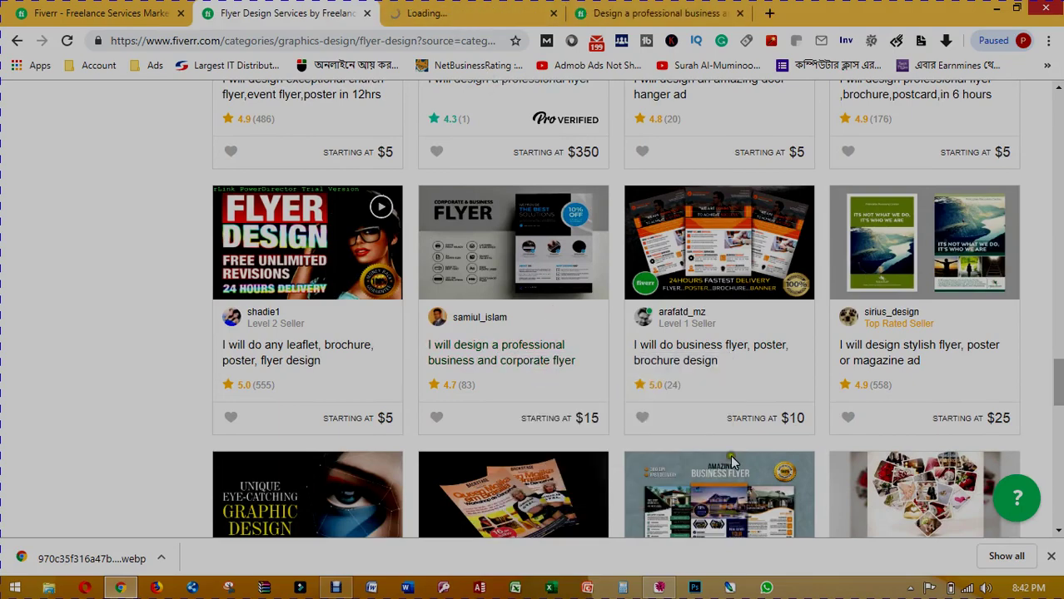
{"action": "scroll", "coordinate": [761, 463], "scroll_direction": "down", "scroll_amount": 3}
{"action": "scroll", "coordinate": [760, 441], "scroll_direction": "up", "scroll_amount": 2}
{"action": "scroll", "coordinate": [681, 373], "scroll_direction": "down", "scroll_amount": 6}
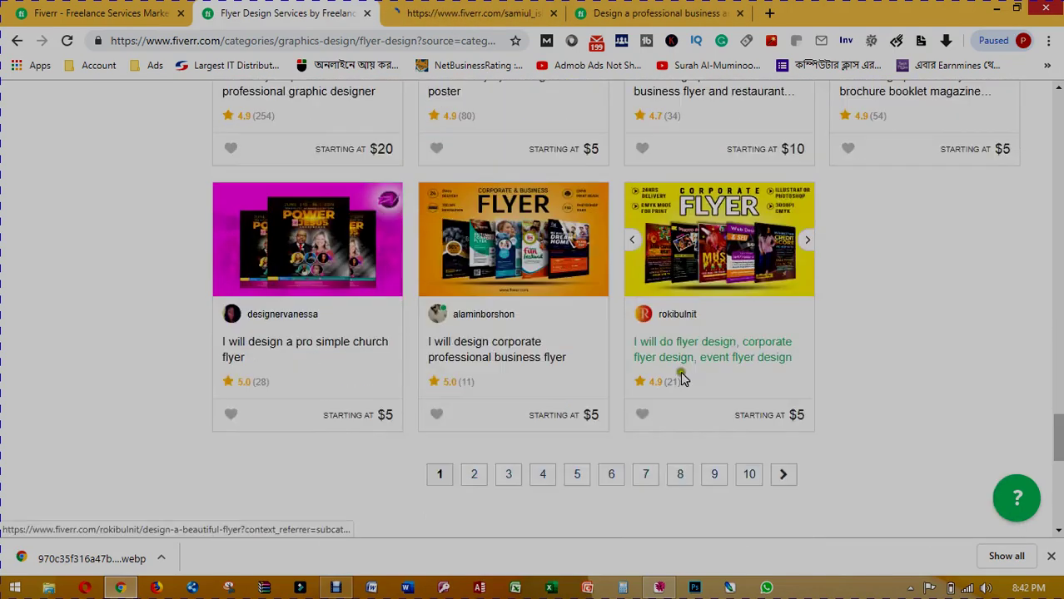
{"action": "scroll", "coordinate": [488, 401], "scroll_direction": "down", "scroll_amount": 1}
{"action": "scroll", "coordinate": [488, 402], "scroll_direction": "down", "scroll_amount": 1}
{"action": "left_click", "coordinate": [471, 308]}
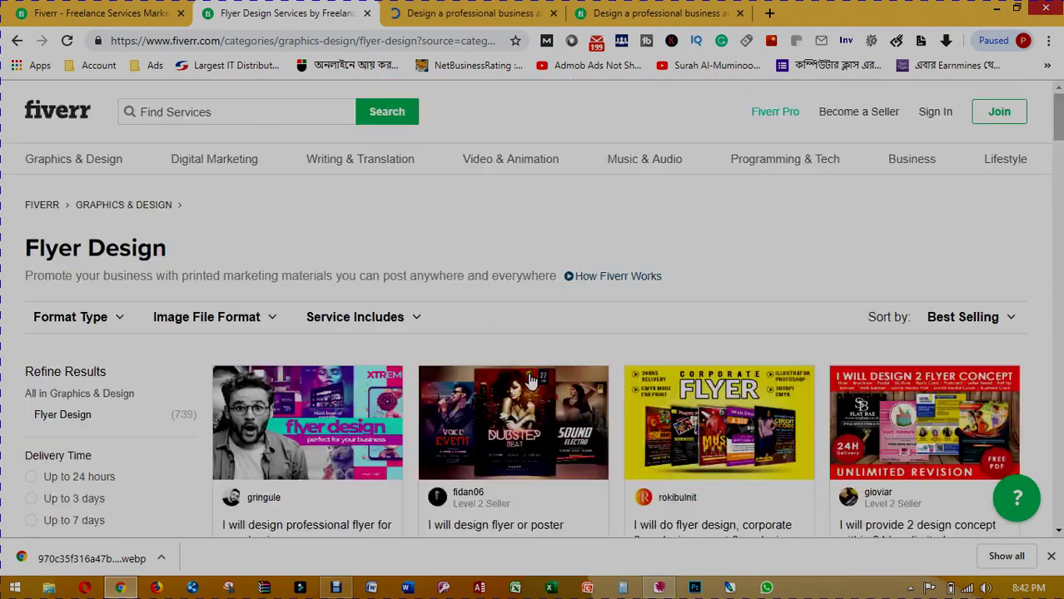
Open the business or event flyer gig from page 2 in a new tab
{"action": "scroll", "coordinate": [533, 366], "scroll_direction": "down", "scroll_amount": 3}
{"action": "scroll", "coordinate": [545, 304], "scroll_direction": "down", "scroll_amount": 3}
{"action": "scroll", "coordinate": [593, 286], "scroll_direction": "up", "scroll_amount": 2}
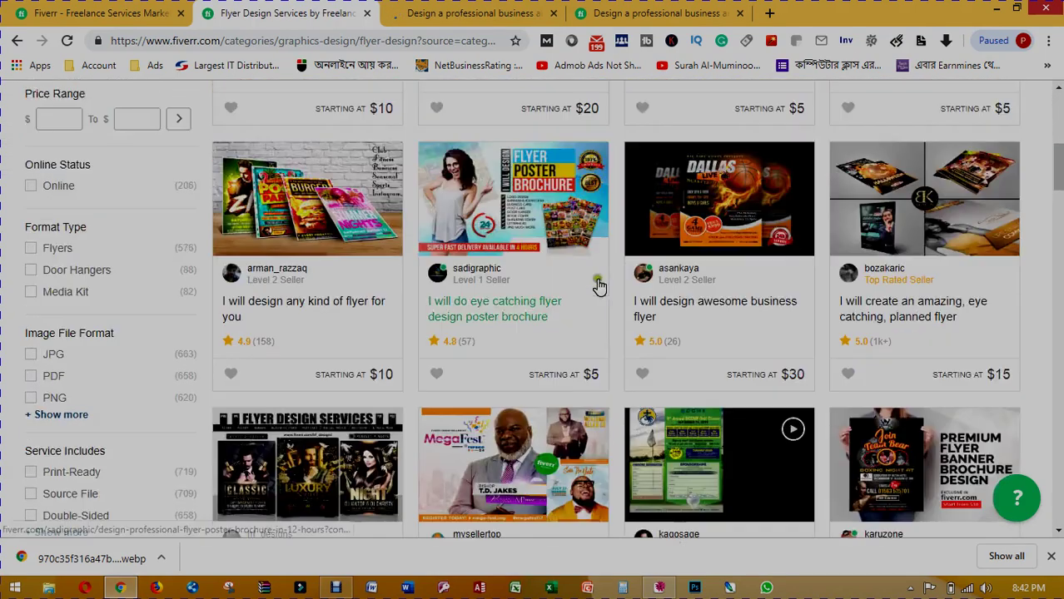
{"action": "scroll", "coordinate": [596, 314], "scroll_direction": "down", "scroll_amount": 4}
{"action": "scroll", "coordinate": [593, 312], "scroll_direction": "down", "scroll_amount": 4}
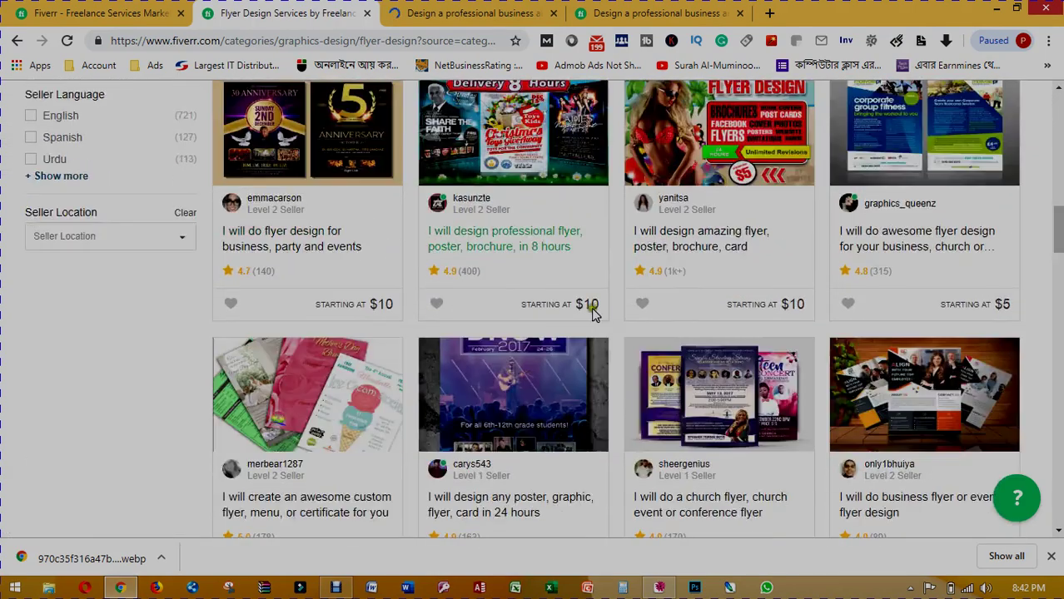
{"action": "scroll", "coordinate": [608, 315], "scroll_direction": "down", "scroll_amount": 4}
{"action": "scroll", "coordinate": [749, 333], "scroll_direction": "up", "scroll_amount": 2}
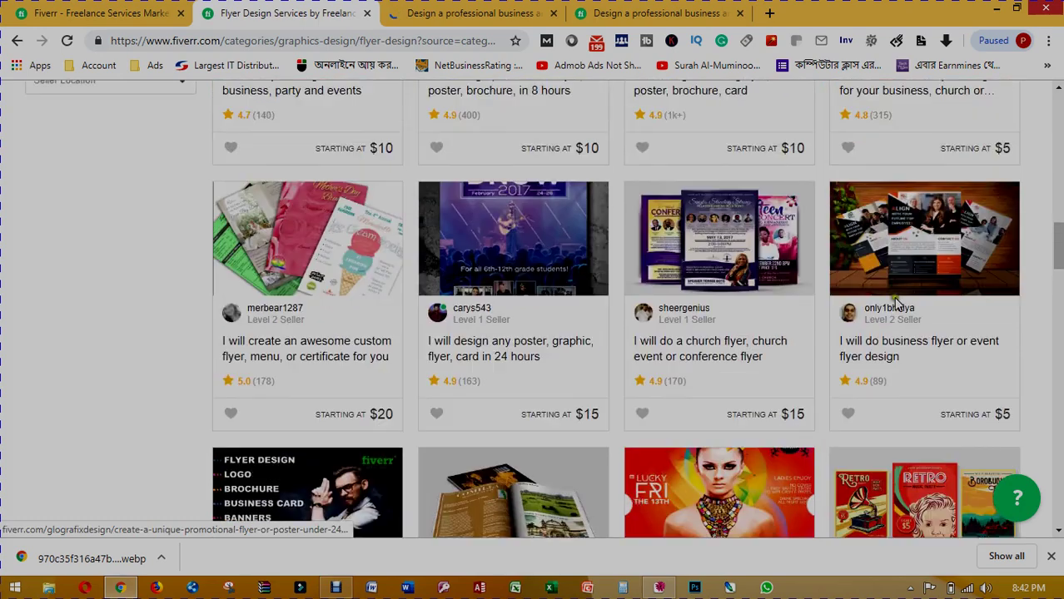
{"action": "right_click", "coordinate": [924, 351]}
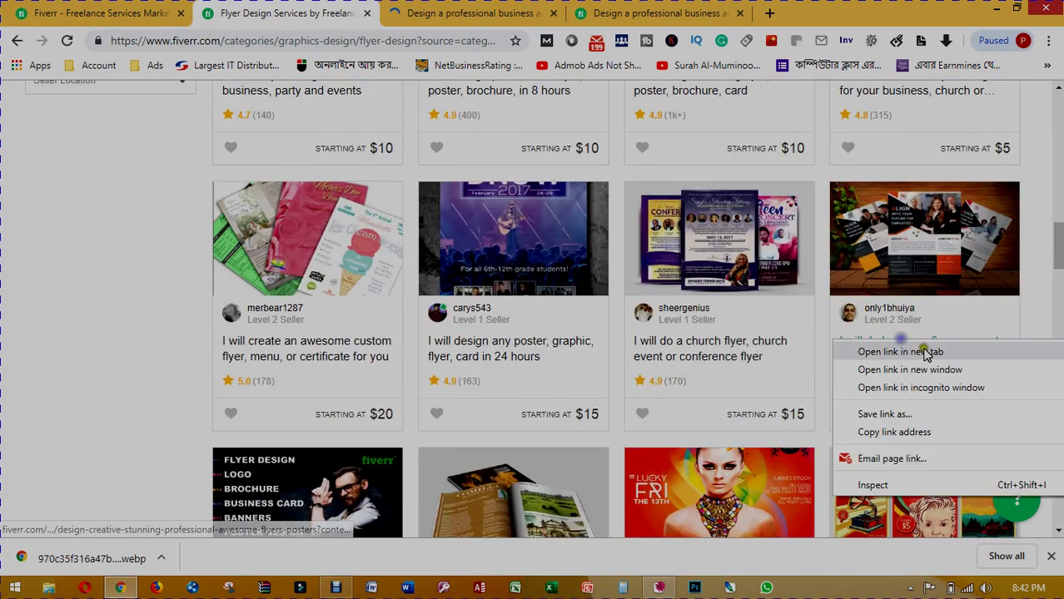
{"action": "left_click", "coordinate": [887, 349]}
Open the one-page full-color flyer and business conference flyer gigs in new tabs
{"action": "scroll", "coordinate": [733, 416], "scroll_direction": "down", "scroll_amount": 3}
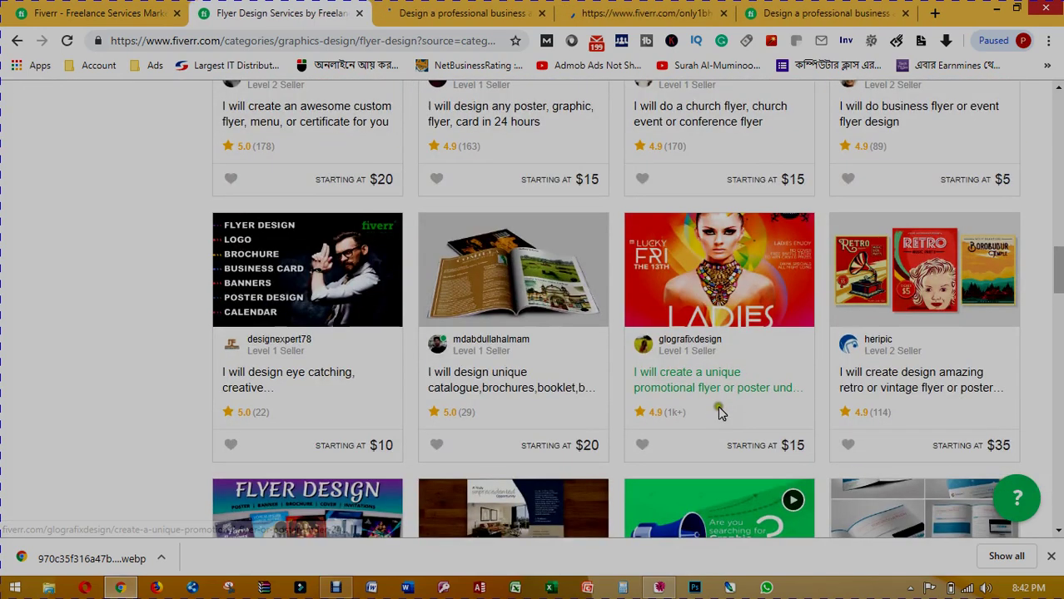
{"action": "scroll", "coordinate": [707, 400], "scroll_direction": "down", "scroll_amount": 4}
{"action": "scroll", "coordinate": [518, 309], "scroll_direction": "down", "scroll_amount": 1}
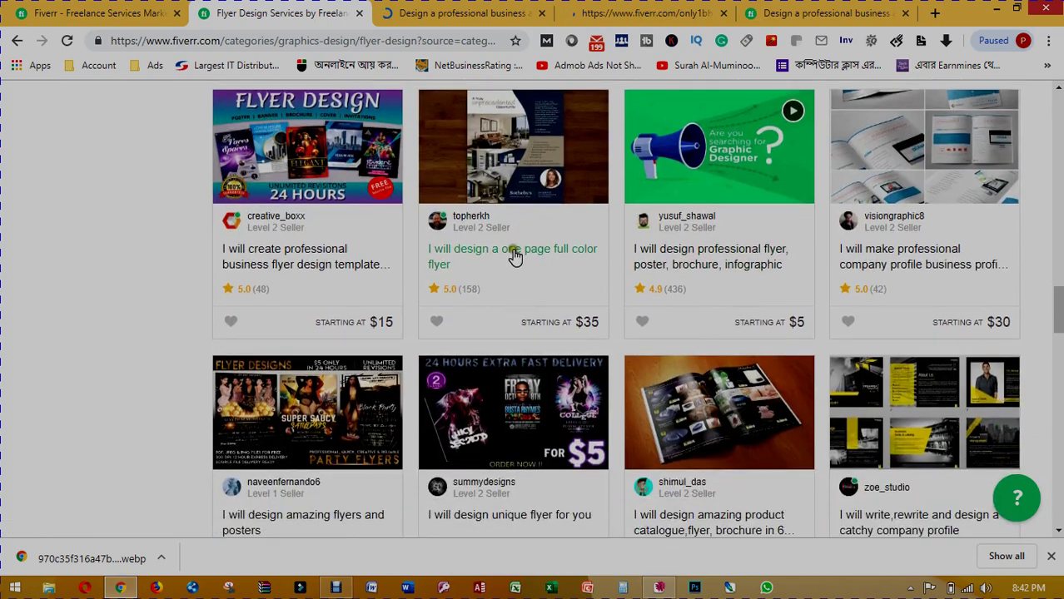
{"action": "right_click", "coordinate": [563, 250]}
{"action": "left_click", "coordinate": [598, 265]}
{"action": "scroll", "coordinate": [728, 378], "scroll_direction": "down", "scroll_amount": 4}
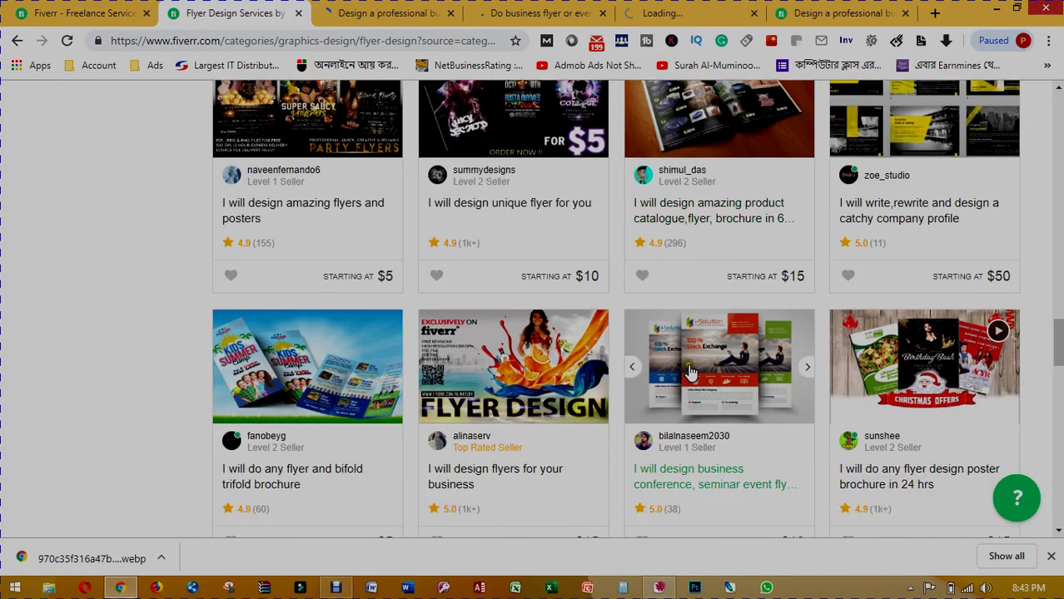
{"action": "scroll", "coordinate": [728, 379], "scroll_direction": "down", "scroll_amount": 3}
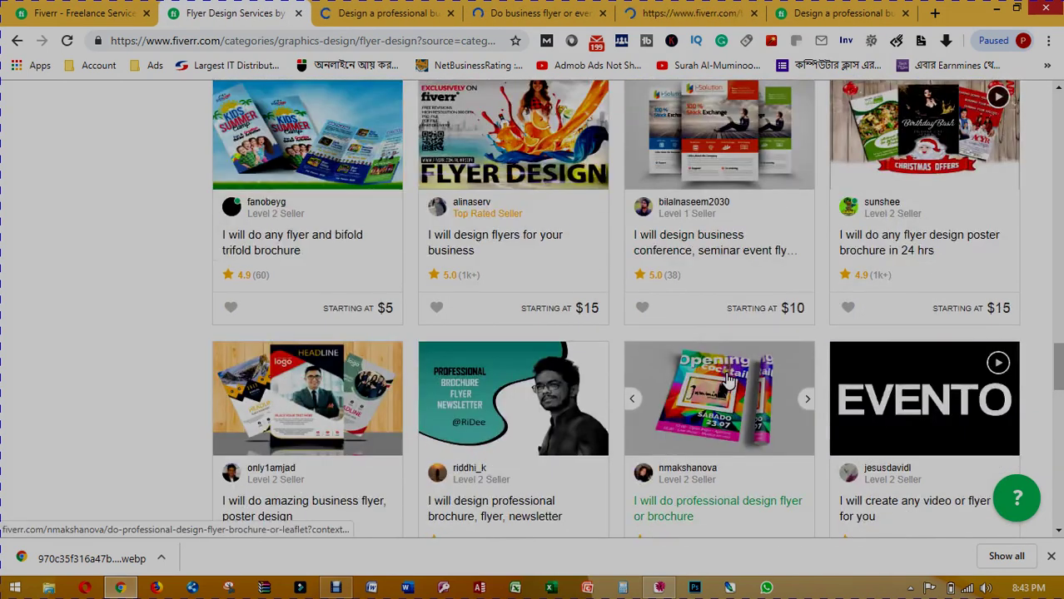
{"action": "right_click", "coordinate": [708, 251]}
{"action": "left_click", "coordinate": [762, 255]}
{"action": "scroll", "coordinate": [693, 354], "scroll_direction": "down", "scroll_amount": 5}
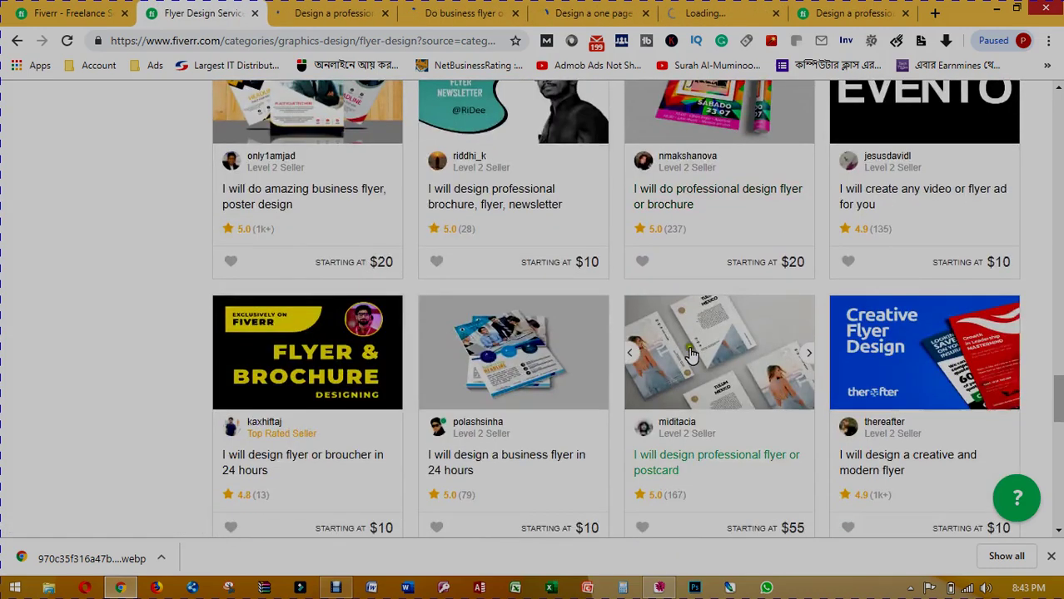
{"action": "scroll", "coordinate": [693, 354], "scroll_direction": "down", "scroll_amount": 2}
{"action": "scroll", "coordinate": [694, 354], "scroll_direction": "down", "scroll_amount": 3}
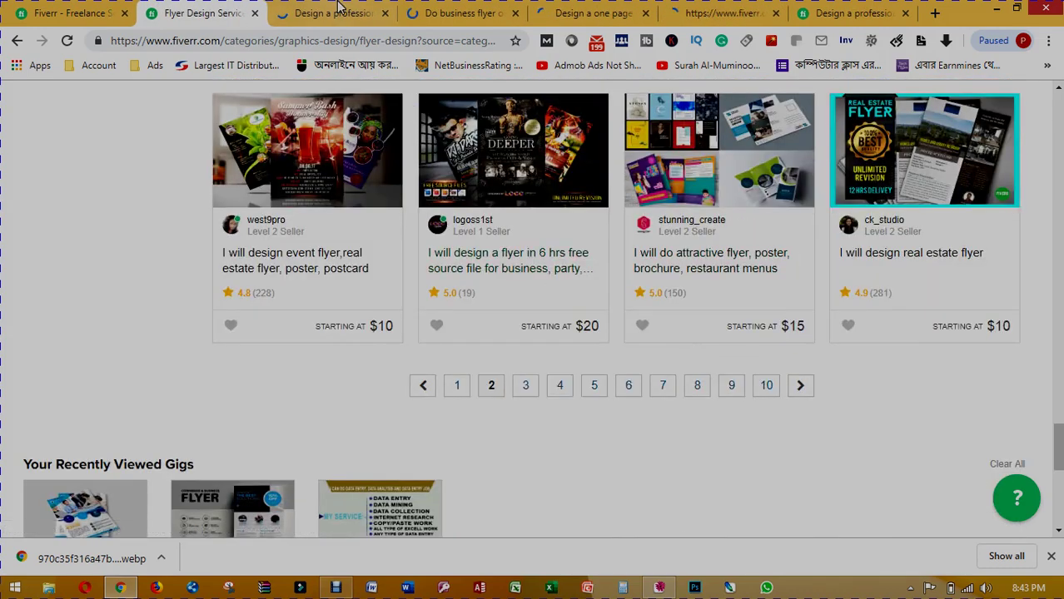
Switch to the corporate flyer gig and highlight its orders-in-queue count and seller's country
{"action": "left_click", "coordinate": [844, 13]}
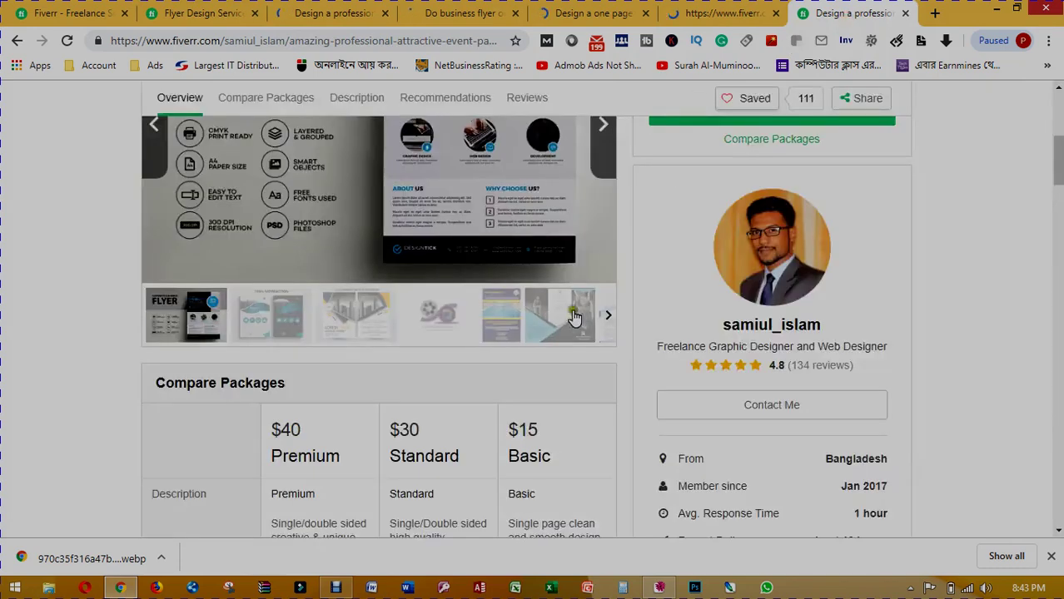
{"action": "scroll", "coordinate": [511, 259], "scroll_direction": "up", "scroll_amount": 3}
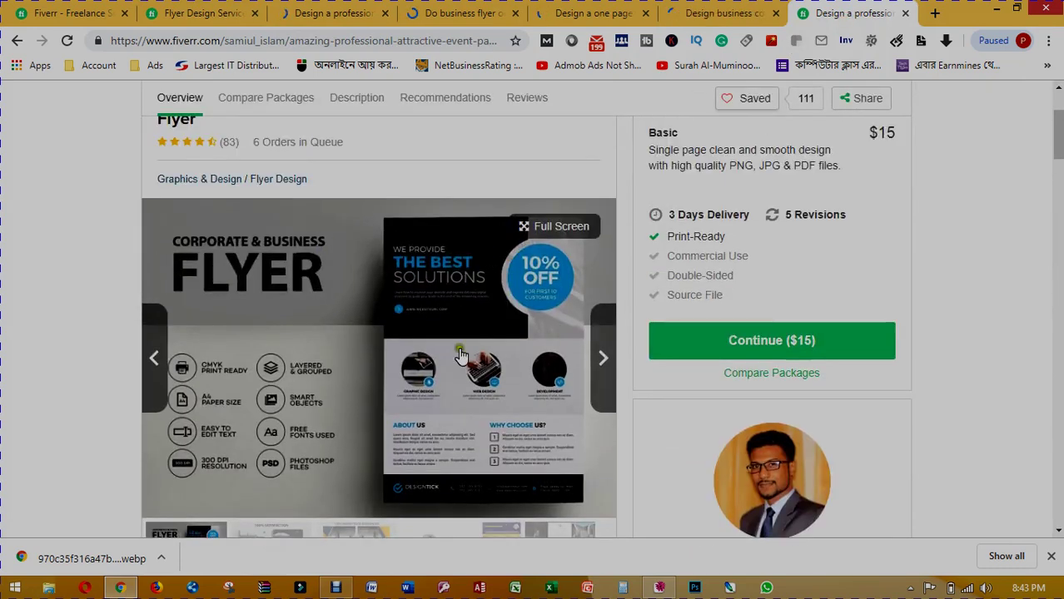
{"action": "scroll", "coordinate": [491, 366], "scroll_direction": "down", "scroll_amount": 1}
{"action": "scroll", "coordinate": [309, 273], "scroll_direction": "up", "scroll_amount": 2}
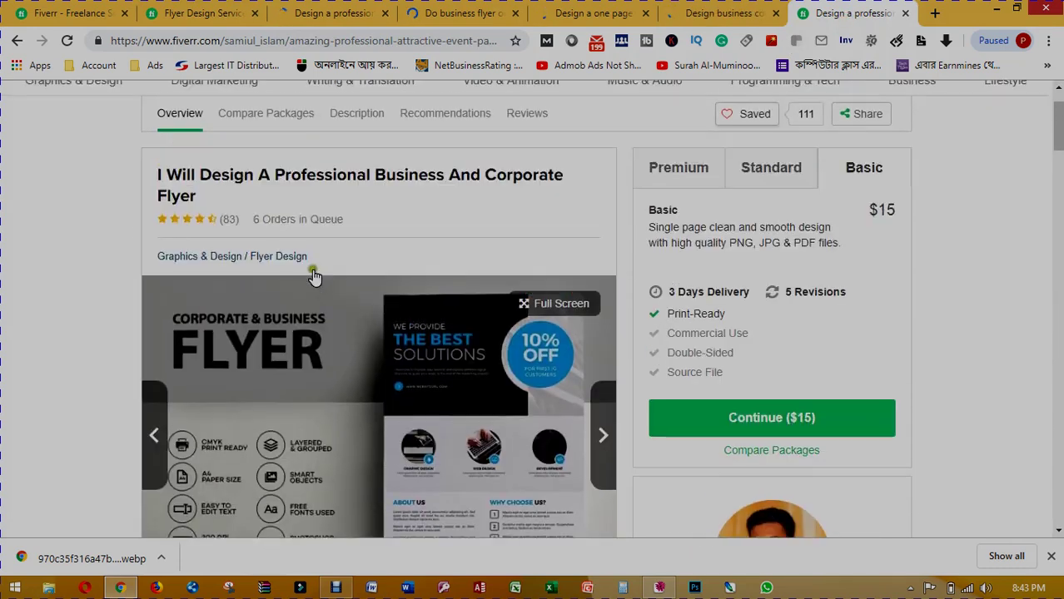
{"action": "left_click", "coordinate": [222, 228]}
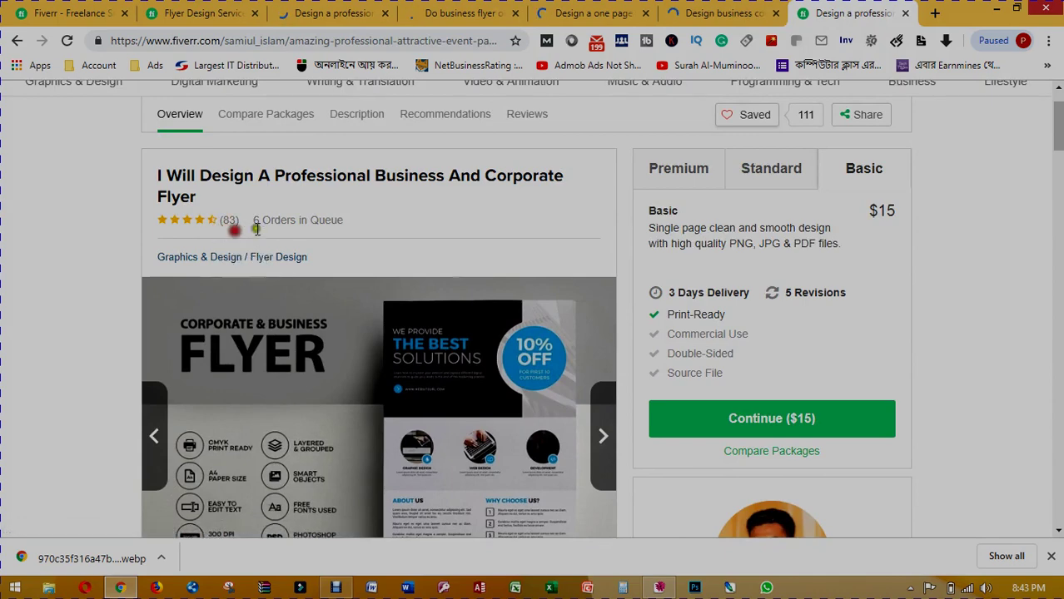
{"action": "left_click_drag", "start_coordinate": [253, 223], "coordinate": [356, 226]}
{"action": "scroll", "coordinate": [551, 230], "scroll_direction": "down", "scroll_amount": 1}
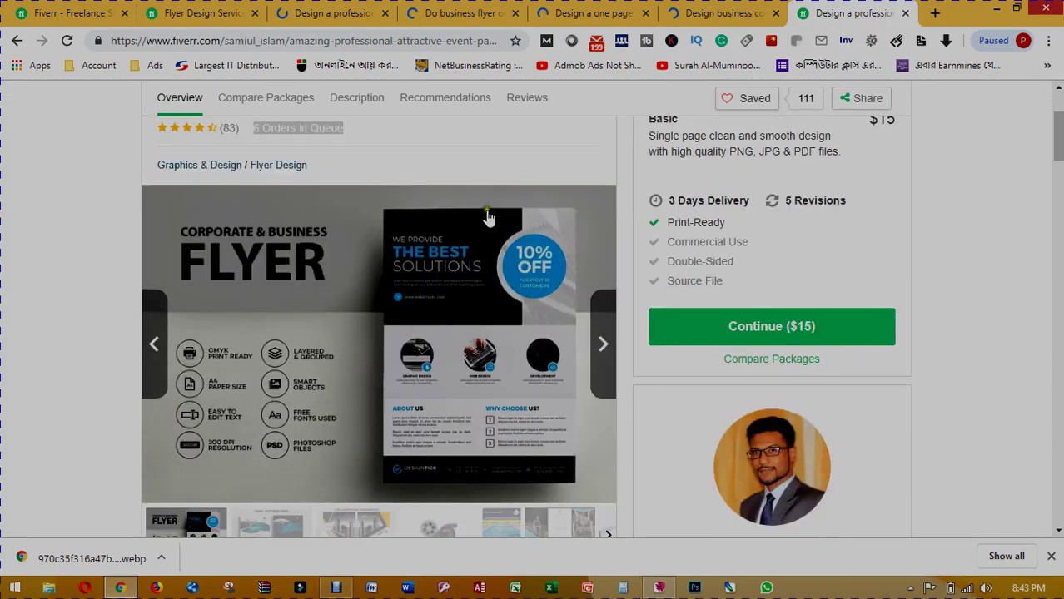
{"action": "scroll", "coordinate": [487, 214], "scroll_direction": "down", "scroll_amount": 2}
{"action": "scroll", "coordinate": [666, 291], "scroll_direction": "down", "scroll_amount": 1}
{"action": "left_click_drag", "start_coordinate": [820, 386], "coordinate": [883, 380]}
Highlight the package prices: Standard $30, Premium $40 and Basic $15
{"action": "scroll", "coordinate": [481, 358], "scroll_direction": "down", "scroll_amount": 1}
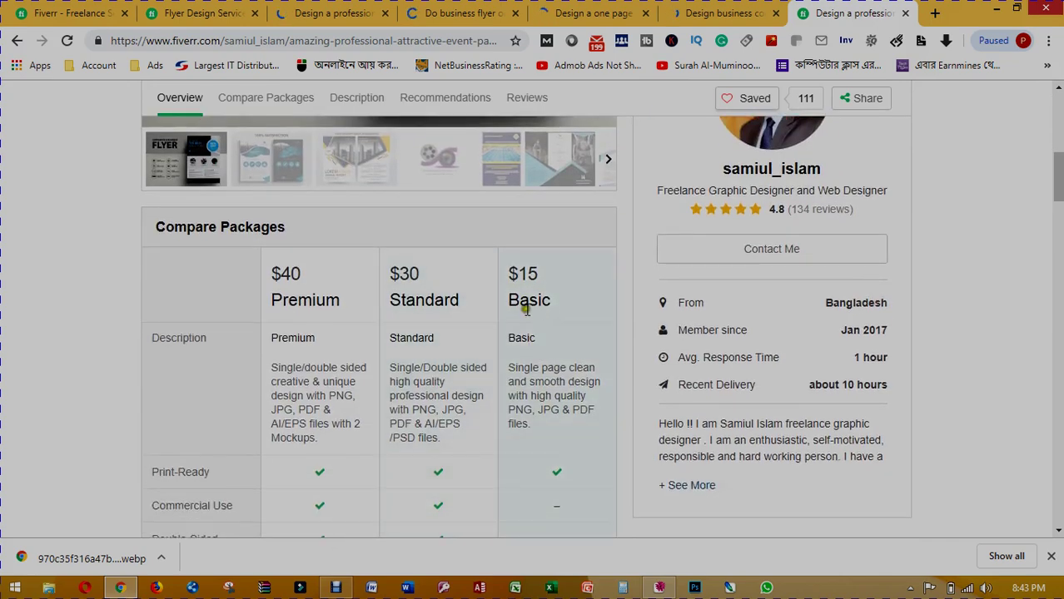
{"action": "left_click_drag", "start_coordinate": [512, 304], "coordinate": [543, 303]}
{"action": "left_click_drag", "start_coordinate": [408, 275], "coordinate": [441, 277]}
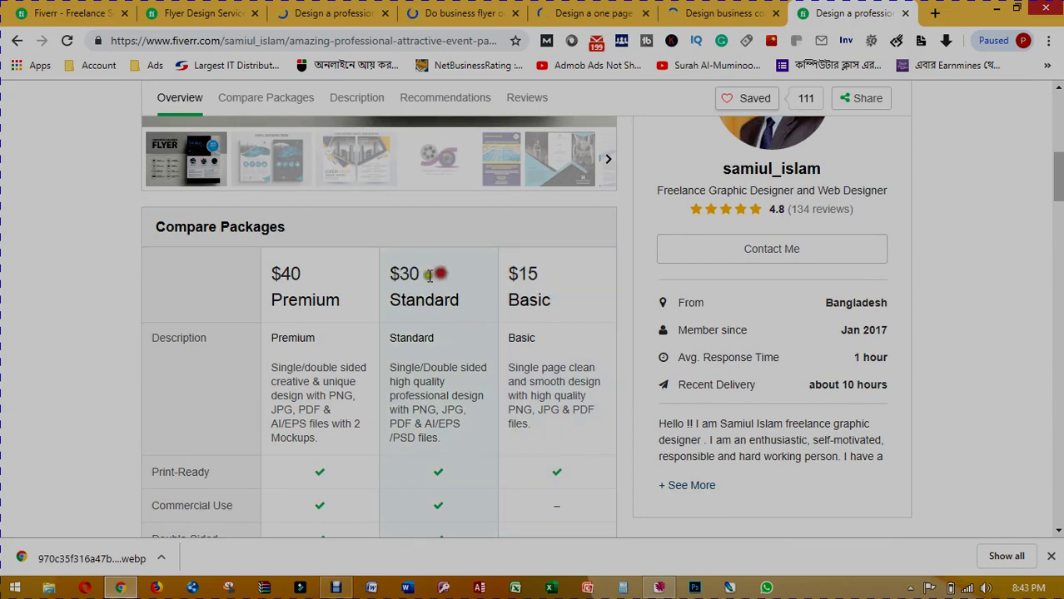
{"action": "left_click_drag", "start_coordinate": [304, 279], "coordinate": [267, 279]}
{"action": "left_click", "coordinate": [304, 279]}
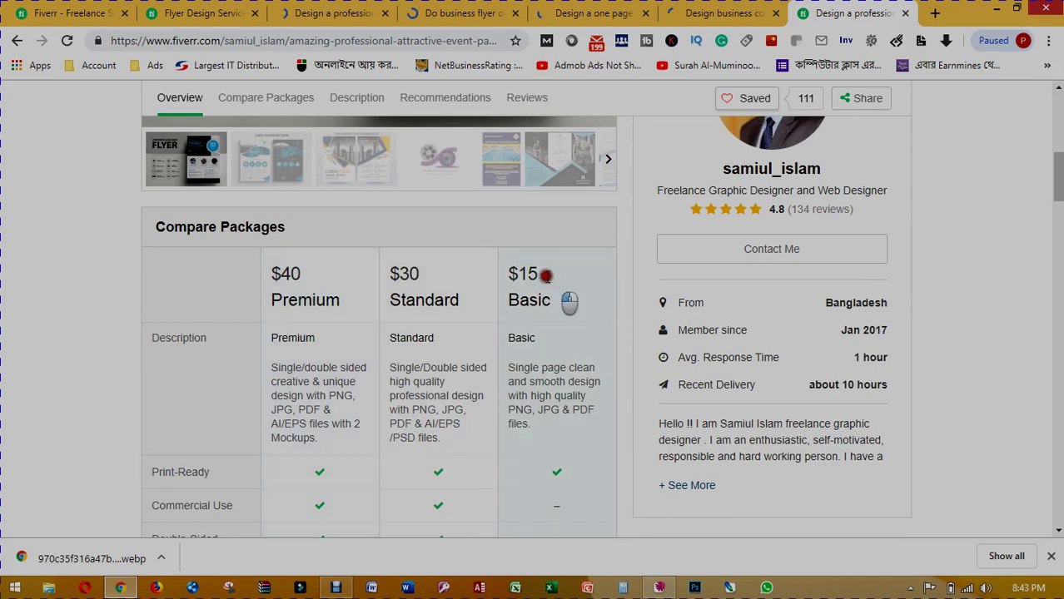
{"action": "left_click_drag", "start_coordinate": [545, 276], "coordinate": [475, 289]}
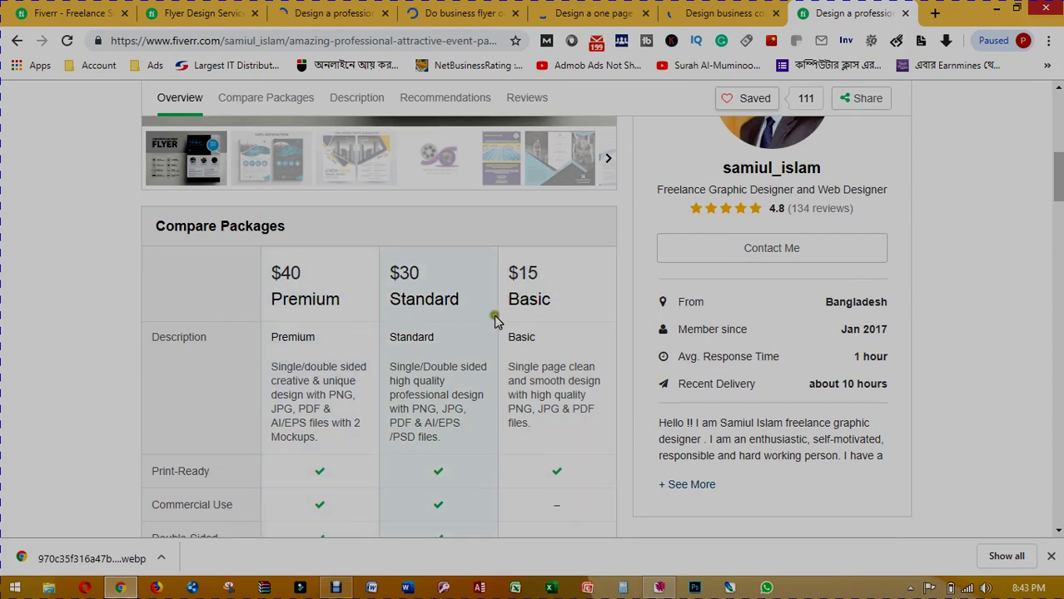
Scroll past the gig description to the Reviews section showing 4.7 stars from 83 reviews
{"action": "scroll", "coordinate": [442, 308], "scroll_direction": "down", "scroll_amount": 4}
{"action": "scroll", "coordinate": [441, 316], "scroll_direction": "down", "scroll_amount": 2}
{"action": "scroll", "coordinate": [441, 321], "scroll_direction": "down", "scroll_amount": 2}
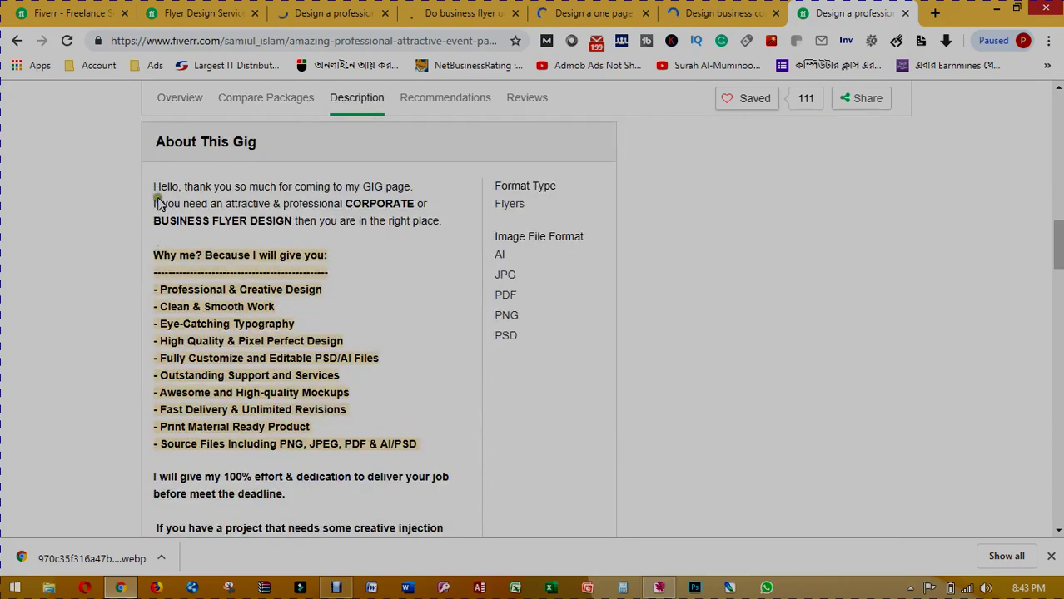
{"action": "left_click_drag", "start_coordinate": [160, 188], "coordinate": [254, 374]}
{"action": "left_click", "coordinate": [254, 374]}
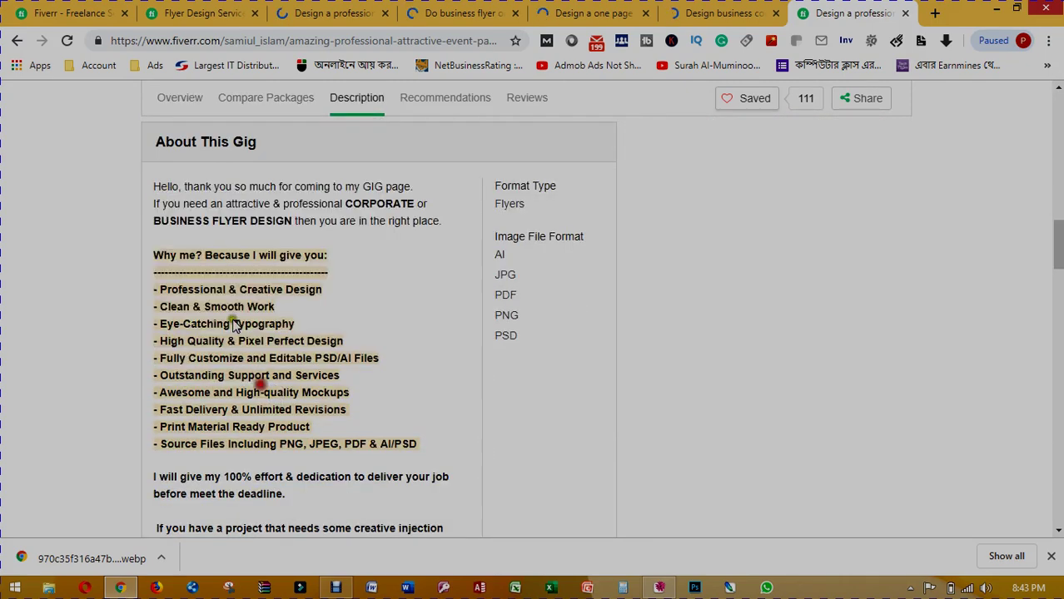
{"action": "scroll", "coordinate": [237, 275], "scroll_direction": "down", "scroll_amount": 2}
{"action": "scroll", "coordinate": [250, 250], "scroll_direction": "down", "scroll_amount": 2}
{"action": "scroll", "coordinate": [278, 255], "scroll_direction": "down", "scroll_amount": 2}
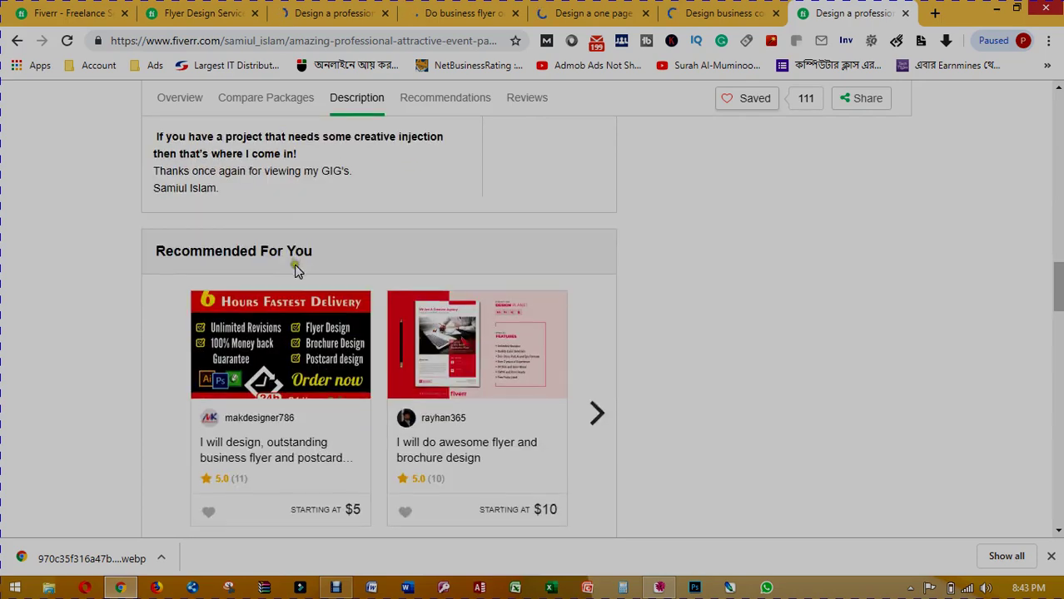
{"action": "scroll", "coordinate": [275, 200], "scroll_direction": "up", "scroll_amount": 3}
{"action": "scroll", "coordinate": [332, 260], "scroll_direction": "up", "scroll_amount": 1}
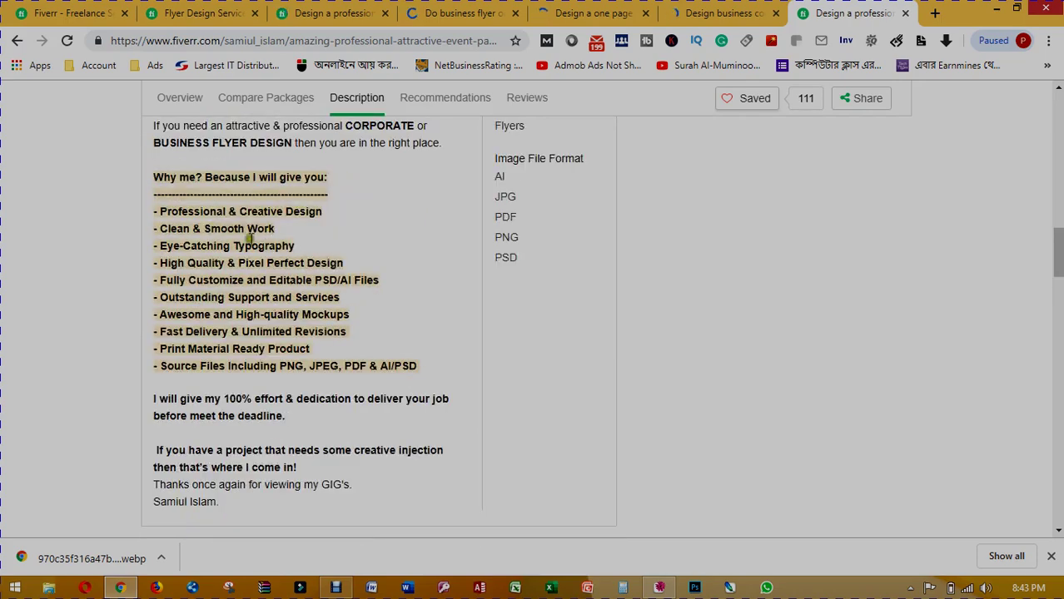
{"action": "scroll", "coordinate": [248, 238], "scroll_direction": "down", "scroll_amount": 3}
{"action": "scroll", "coordinate": [320, 297], "scroll_direction": "down", "scroll_amount": 2}
{"action": "scroll", "coordinate": [366, 308], "scroll_direction": "down", "scroll_amount": 2}
Skim the reviews, selecting the 83-review count and a review excerpt, then open the business conference flyer gig
{"action": "scroll", "coordinate": [411, 316], "scroll_direction": "down", "scroll_amount": 1}
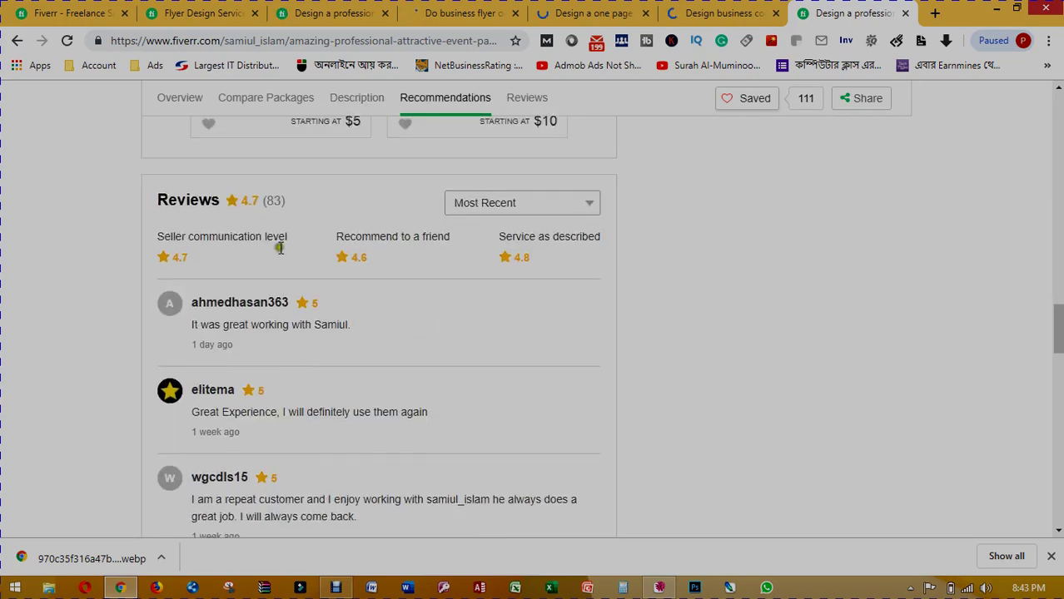
{"action": "left_click_drag", "start_coordinate": [276, 200], "coordinate": [302, 206]}
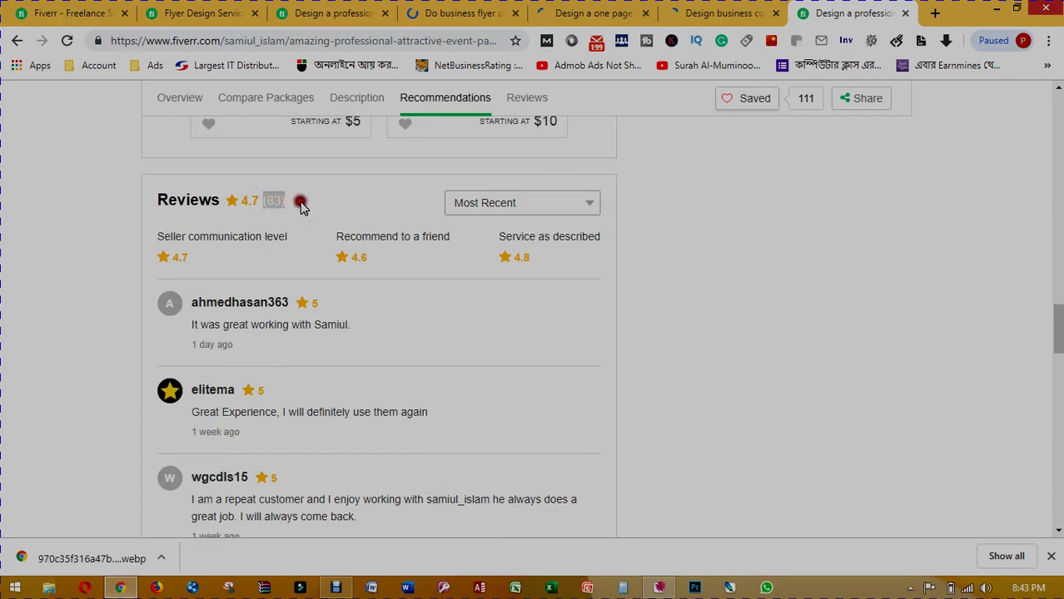
{"action": "scroll", "coordinate": [325, 266], "scroll_direction": "down", "scroll_amount": 3}
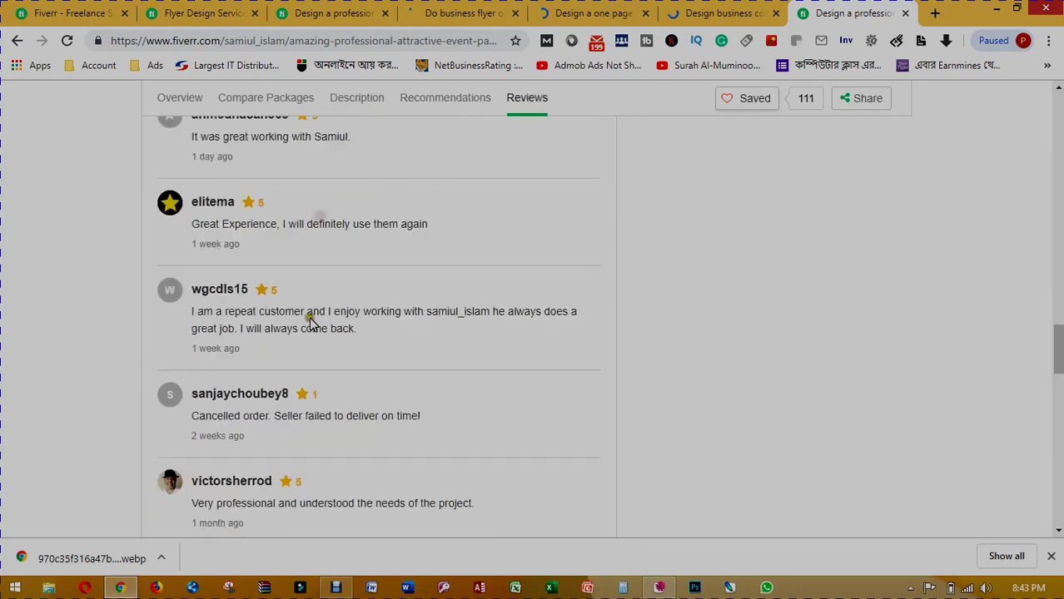
{"action": "left_click_drag", "start_coordinate": [207, 179], "coordinate": [401, 182]}
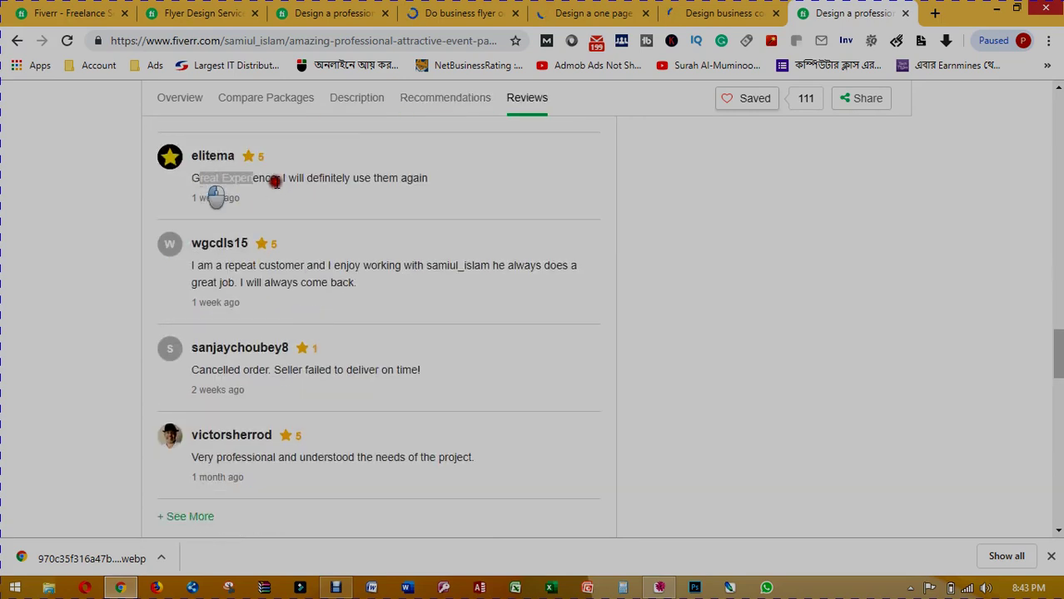
{"action": "scroll", "coordinate": [316, 280], "scroll_direction": "down", "scroll_amount": 1}
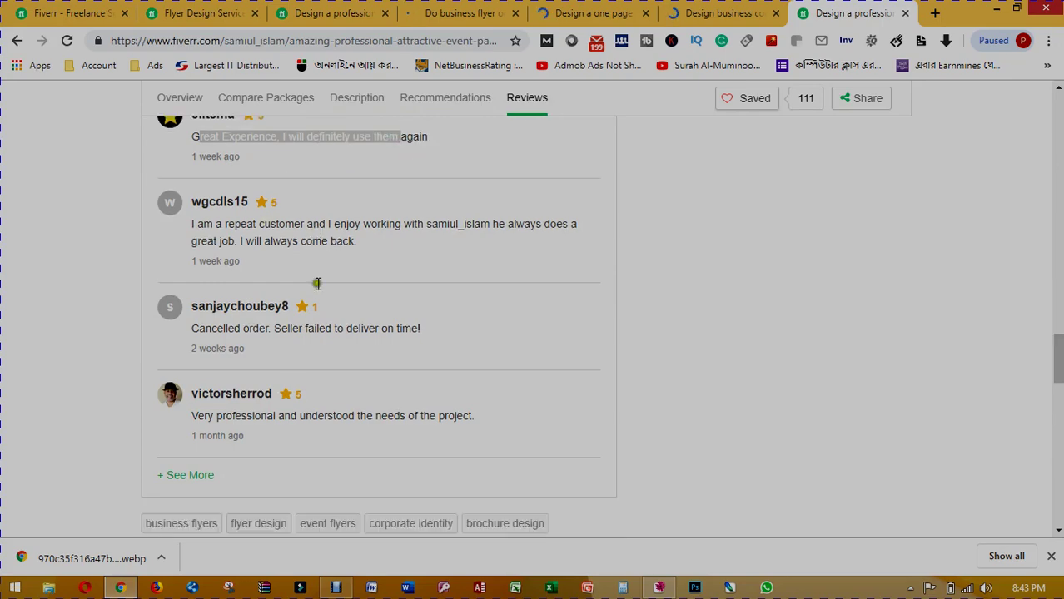
{"action": "scroll", "coordinate": [482, 311], "scroll_direction": "down", "scroll_amount": 4}
{"action": "scroll", "coordinate": [500, 250], "scroll_direction": "up", "scroll_amount": 5}
{"action": "left_click", "coordinate": [737, 15]}
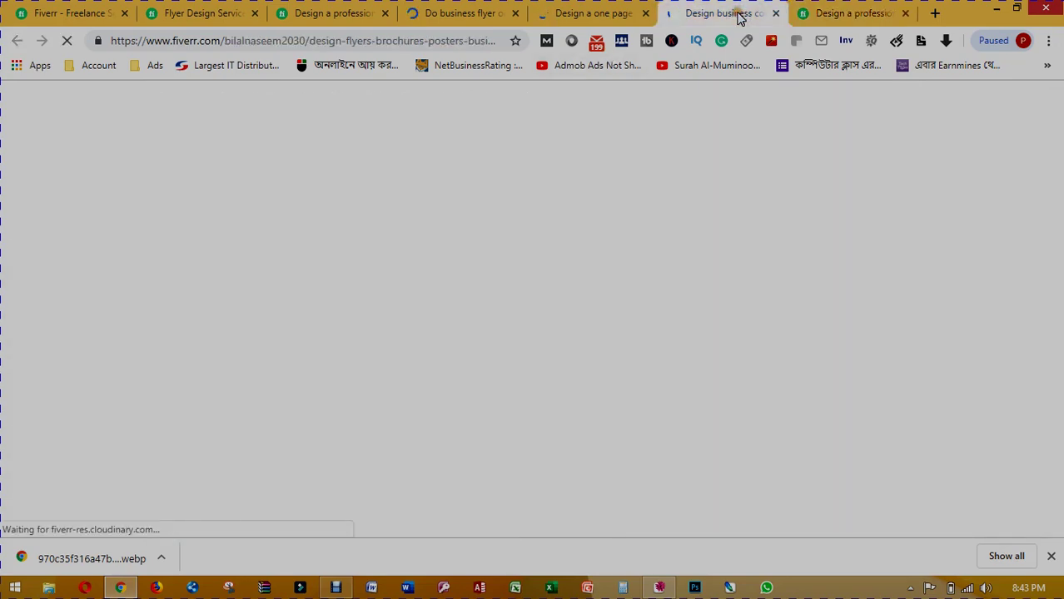
Compare the one-page brochure, business flyer and business conference gigs, ending on the corporate flyer gig
{"action": "scroll", "coordinate": [551, 299], "scroll_direction": "down", "scroll_amount": 1}
{"action": "scroll", "coordinate": [378, 342], "scroll_direction": "down", "scroll_amount": 2}
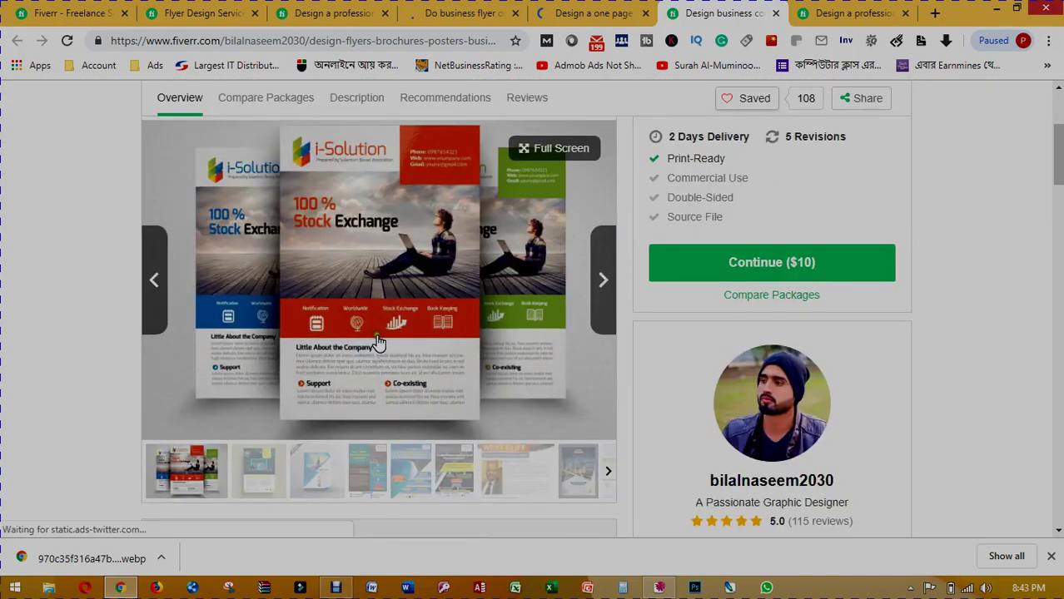
{"action": "left_click", "coordinate": [605, 15]}
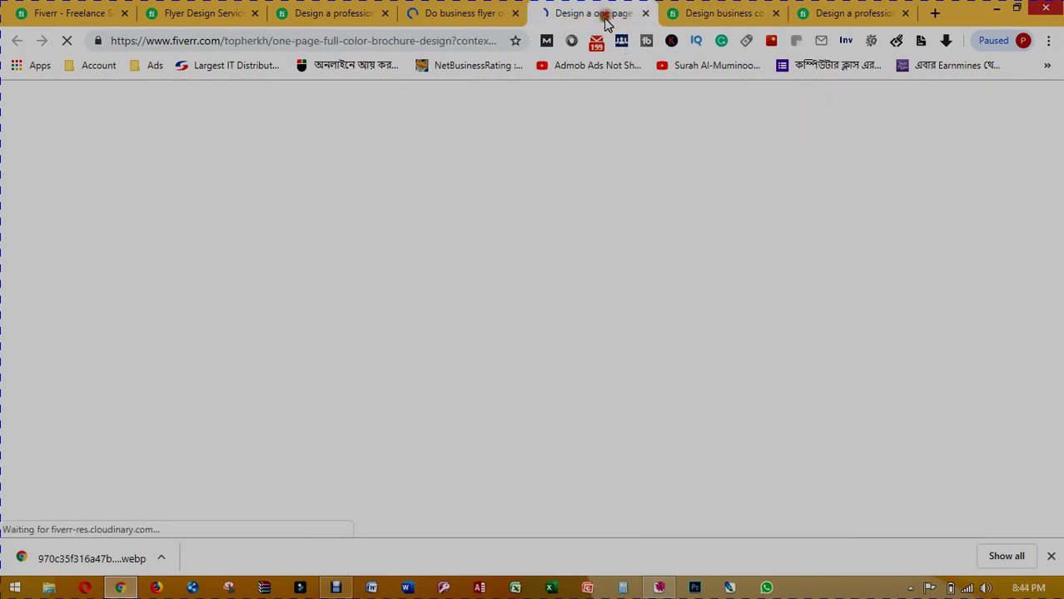
{"action": "scroll", "coordinate": [445, 283], "scroll_direction": "down", "scroll_amount": 3}
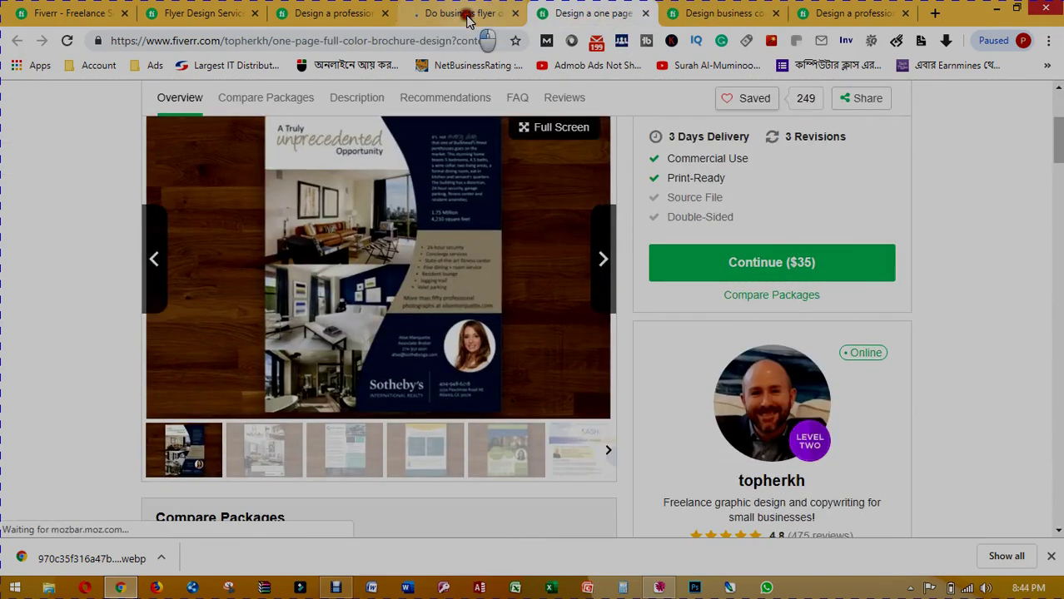
{"action": "left_click", "coordinate": [463, 13]}
{"action": "scroll", "coordinate": [408, 337], "scroll_direction": "down", "scroll_amount": 2}
{"action": "scroll", "coordinate": [399, 333], "scroll_direction": "down", "scroll_amount": 1}
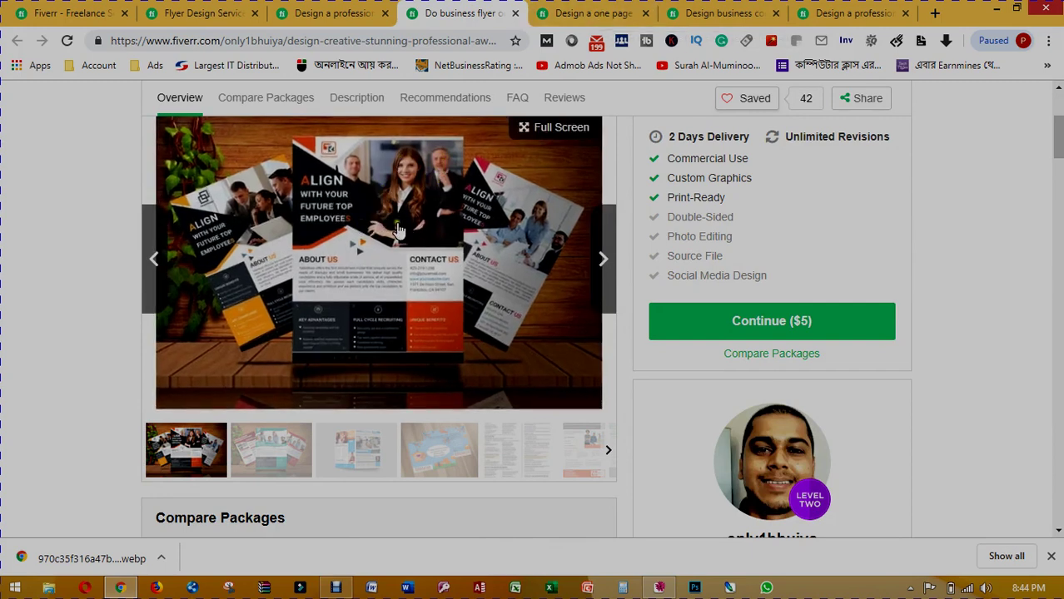
{"action": "left_click", "coordinate": [593, 13]}
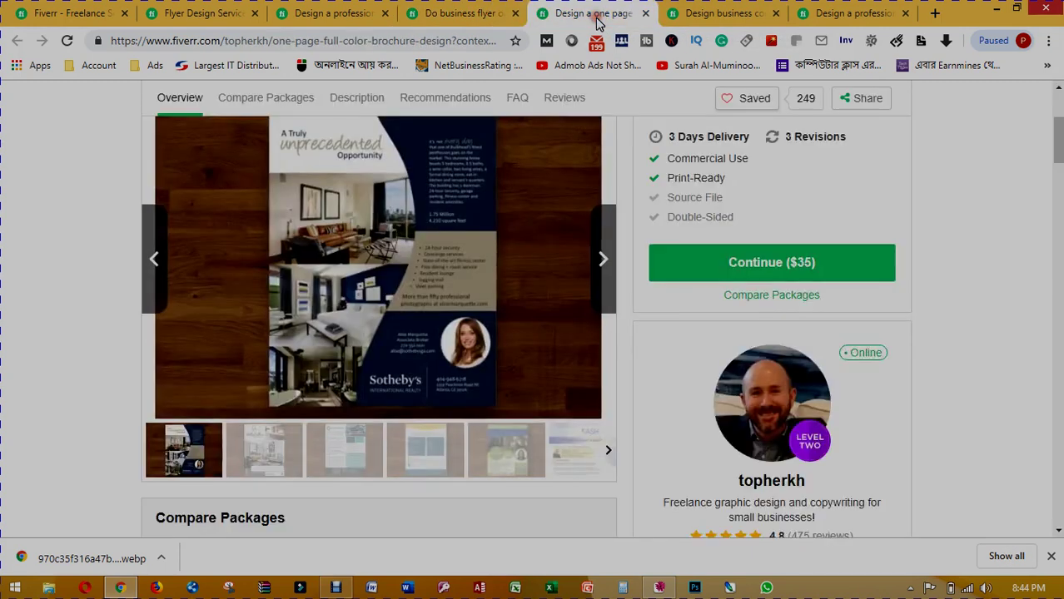
{"action": "left_click", "coordinate": [736, 13]}
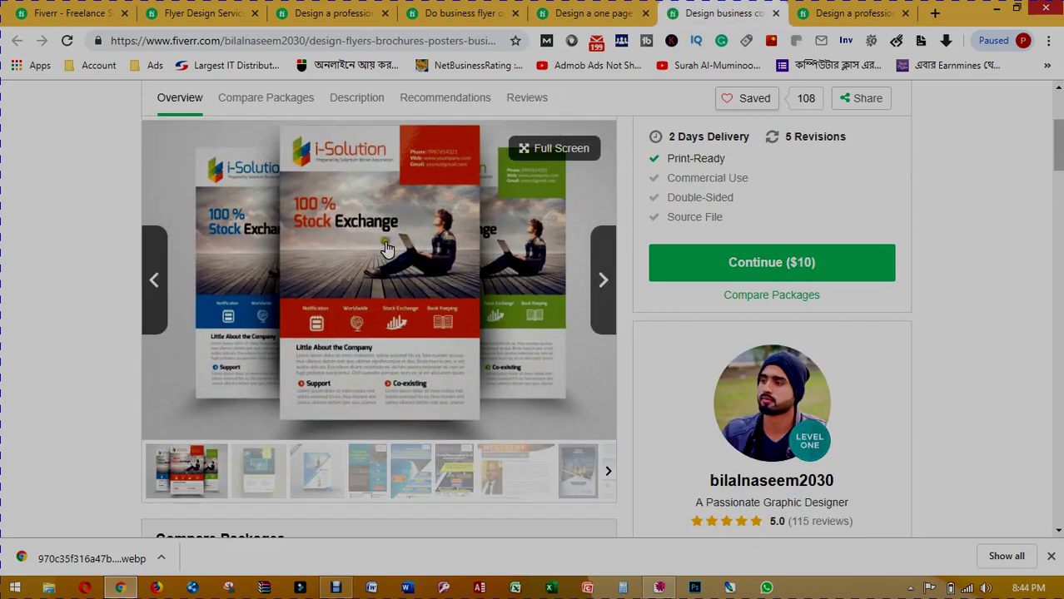
{"action": "left_click", "coordinate": [801, 15]}
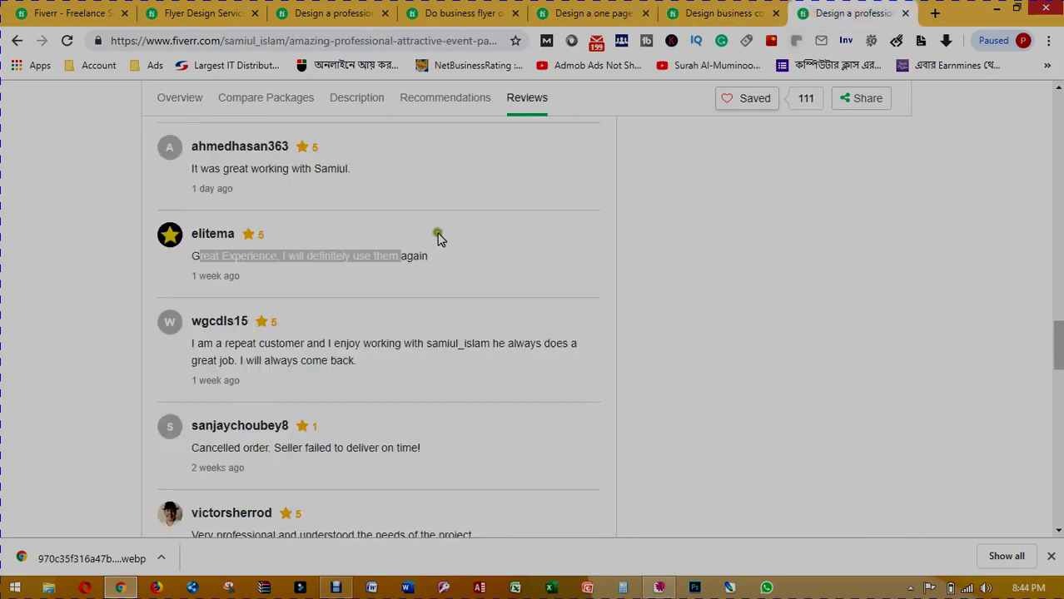
View the satisfaction, money-back, video, swim-club and fitness samples, then return to the Corporate & Business Flyer
{"action": "scroll", "coordinate": [538, 325], "scroll_direction": "up", "scroll_amount": 4}
{"action": "scroll", "coordinate": [402, 250], "scroll_direction": "up", "scroll_amount": 15}
{"action": "scroll", "coordinate": [404, 242], "scroll_direction": "up", "scroll_amount": 8}
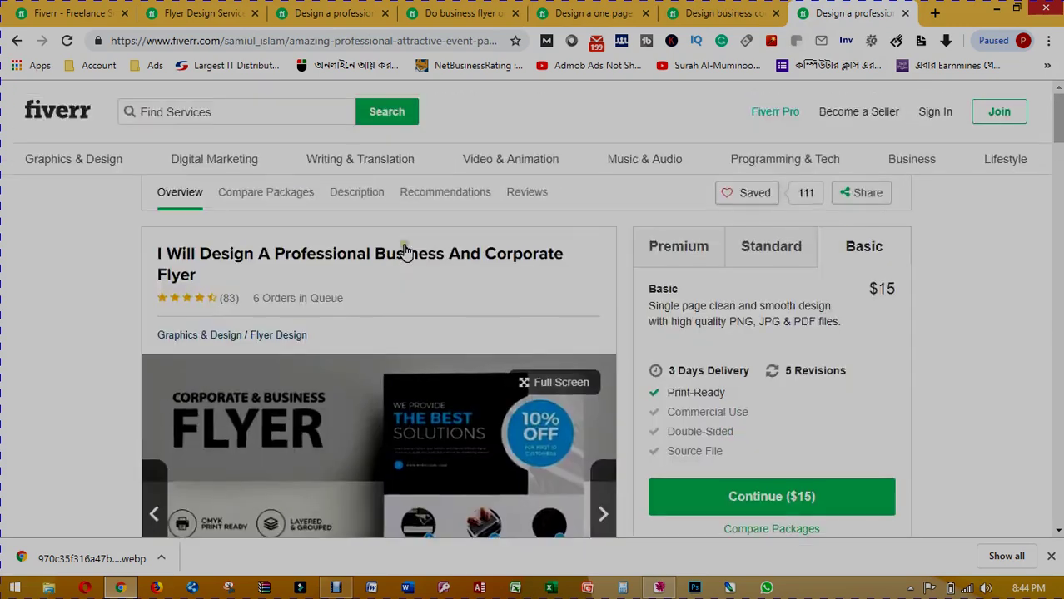
{"action": "scroll", "coordinate": [425, 258], "scroll_direction": "down", "scroll_amount": 3}
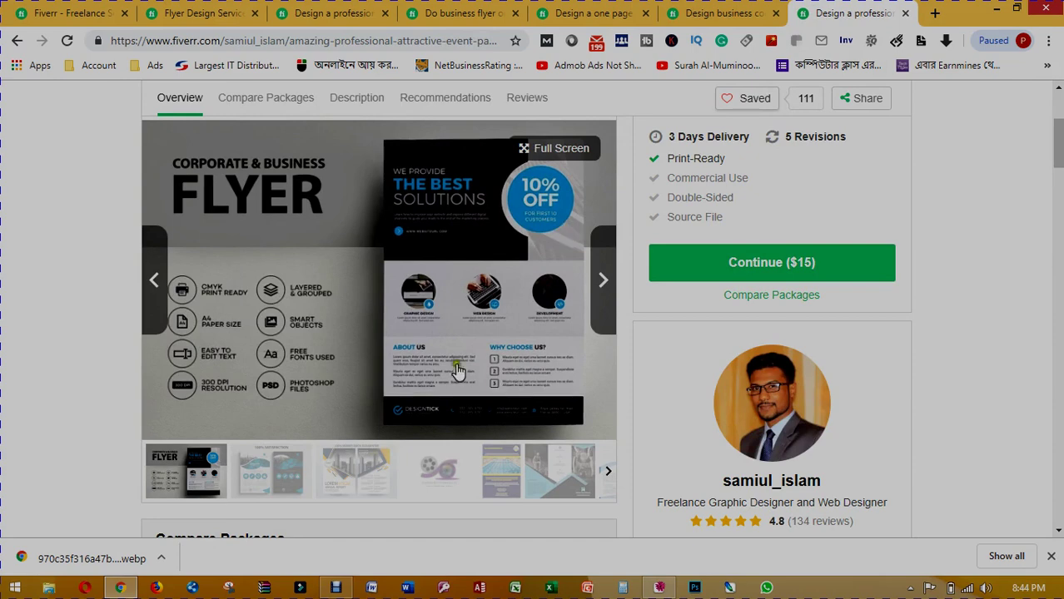
{"action": "scroll", "coordinate": [433, 333], "scroll_direction": "down", "scroll_amount": 4}
{"action": "scroll", "coordinate": [299, 347], "scroll_direction": "up", "scroll_amount": 2}
{"action": "scroll", "coordinate": [260, 358], "scroll_direction": "up", "scroll_amount": 2}
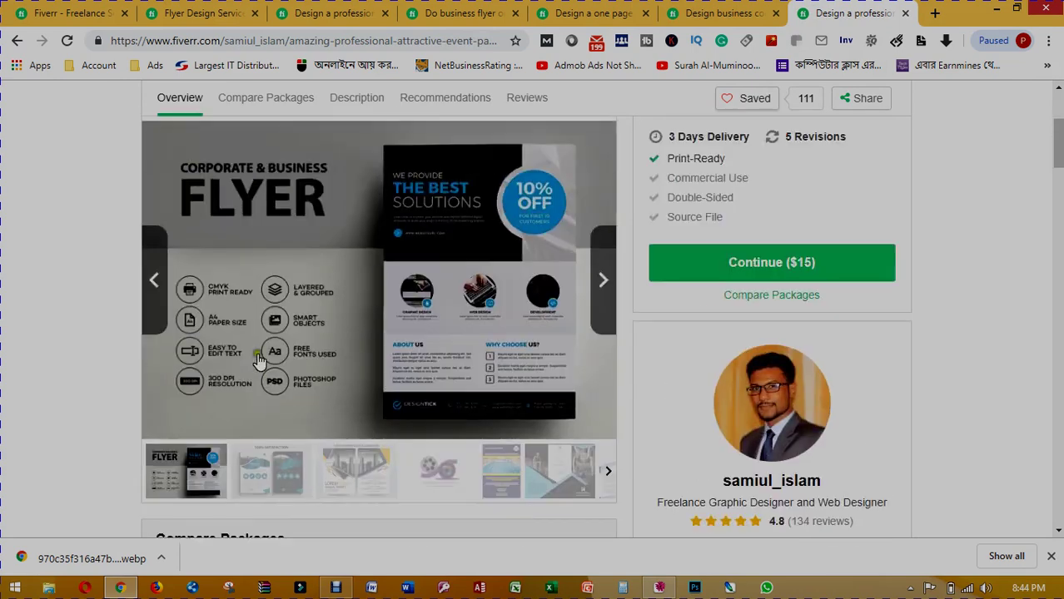
{"action": "left_click", "coordinate": [250, 480]}
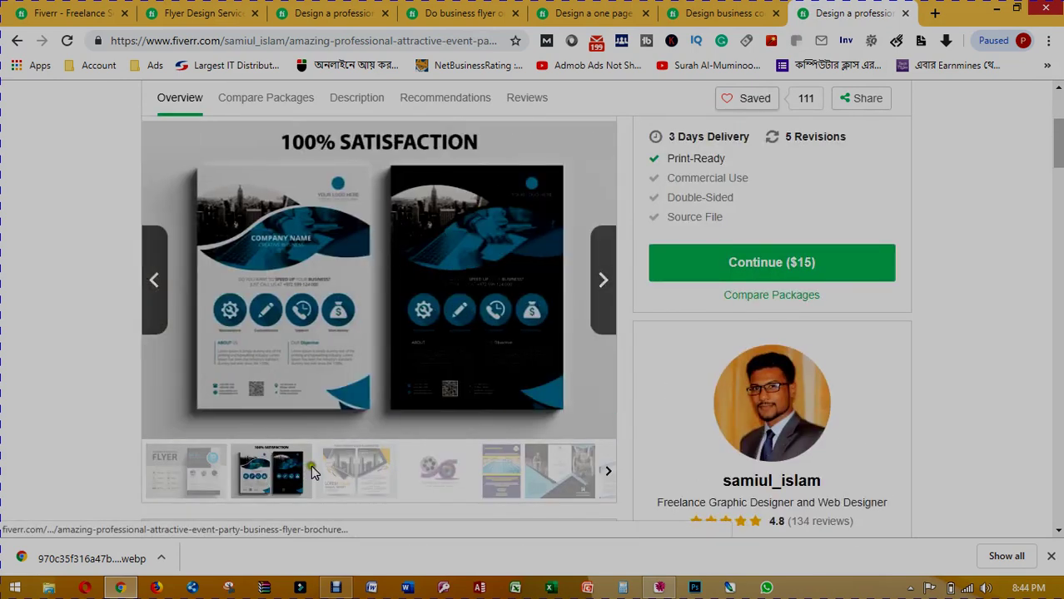
{"action": "left_click", "coordinate": [348, 474]}
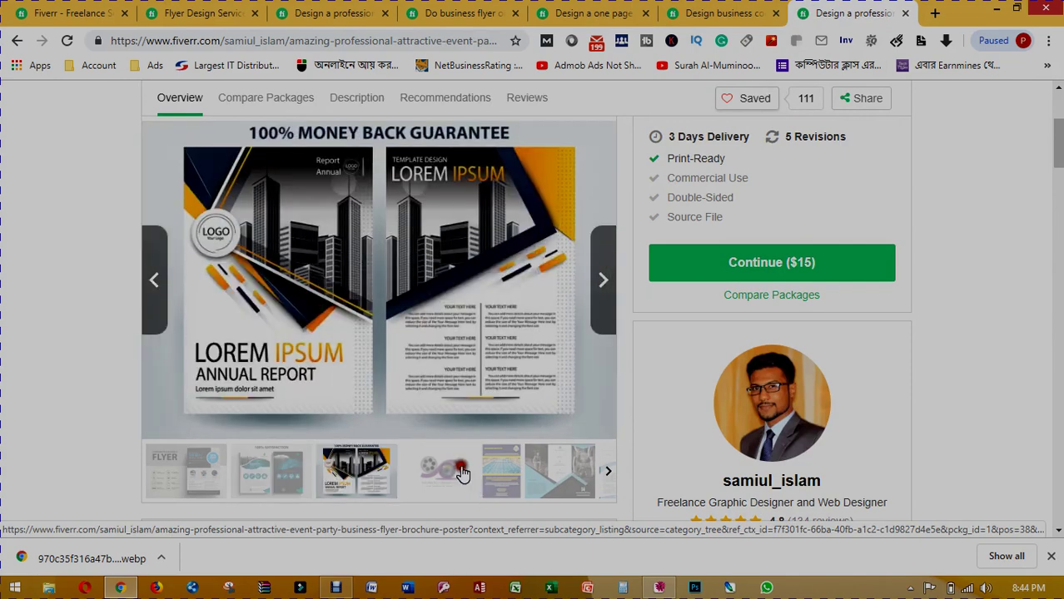
{"action": "left_click", "coordinate": [463, 474]}
{"action": "left_click", "coordinate": [504, 472]}
{"action": "left_click", "coordinate": [562, 478]}
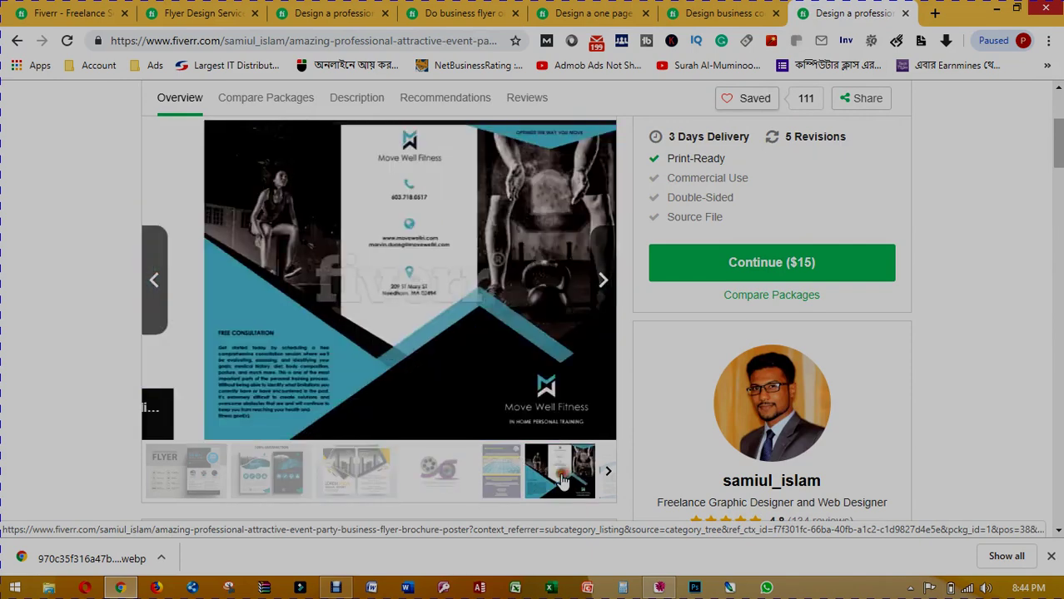
{"action": "left_click", "coordinate": [177, 470]}
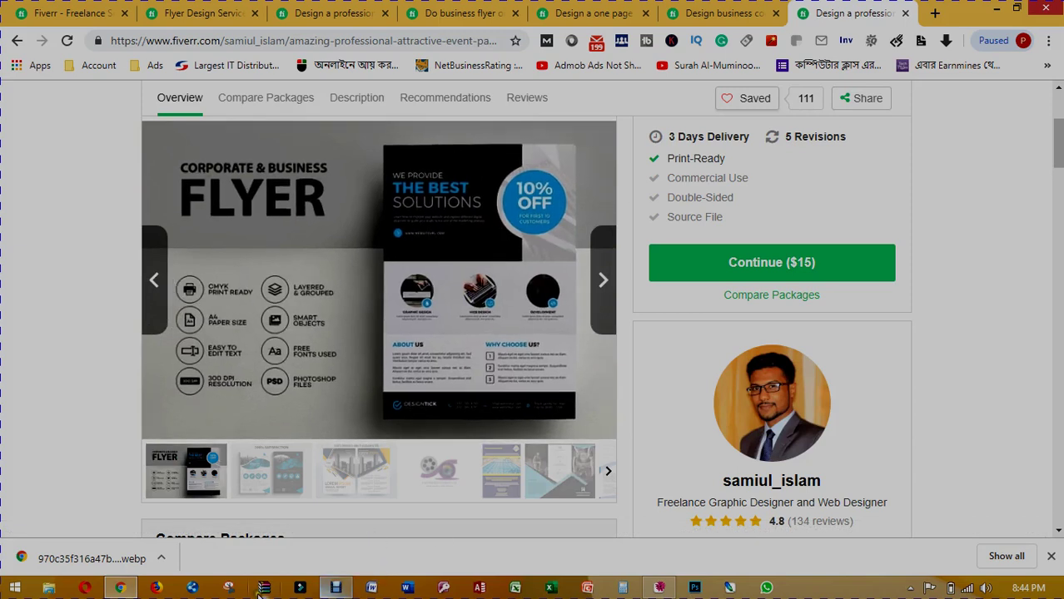
Capture the flyer gallery with Snipping Tool, save it to the Desktop as sdyui.PNG, and minimize Chrome
{"action": "left_click", "coordinate": [230, 588]}
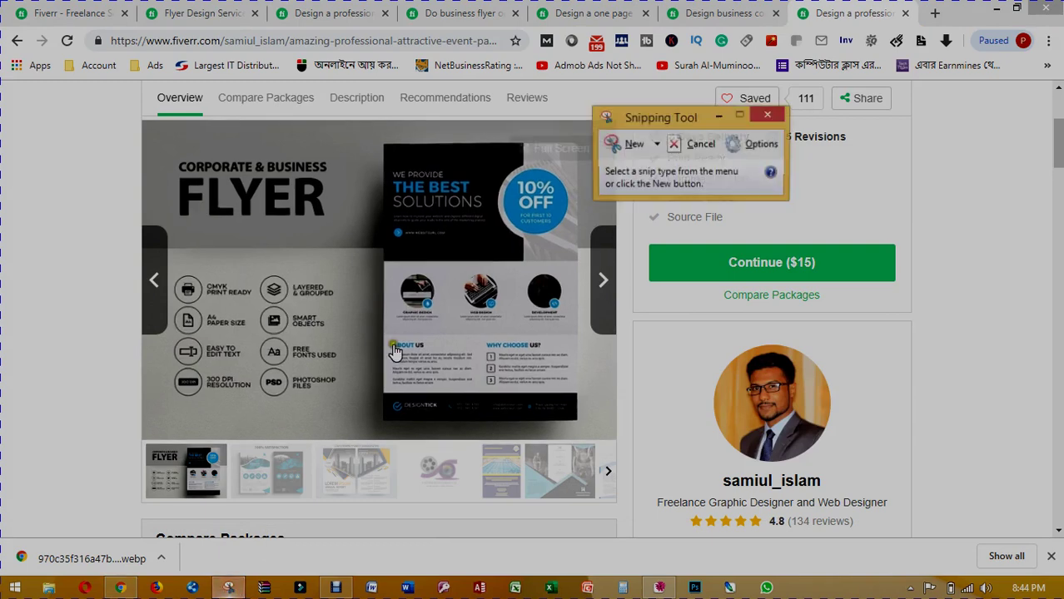
{"action": "left_click", "coordinate": [609, 145]}
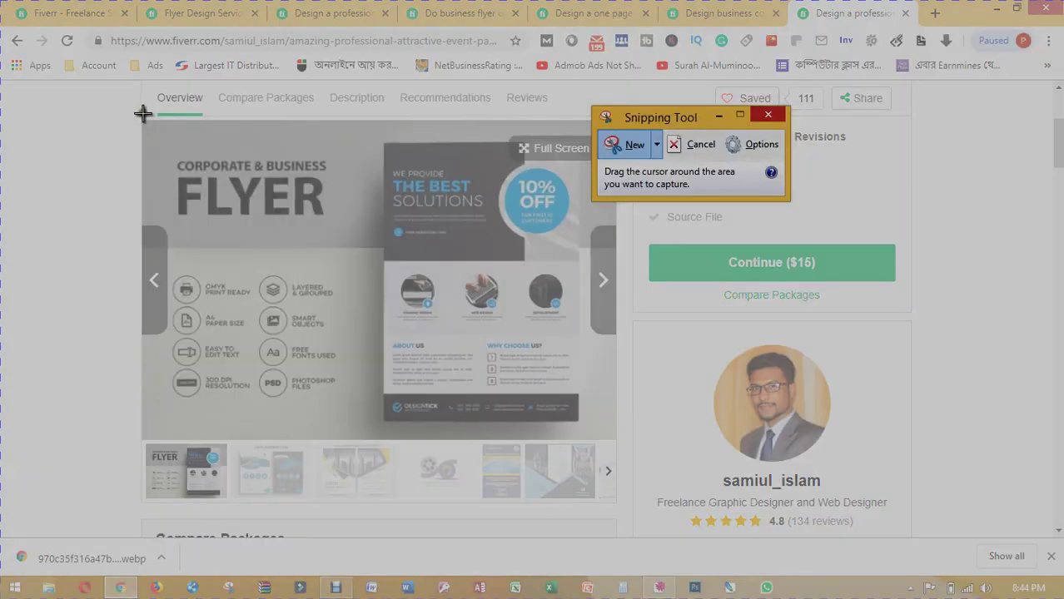
{"action": "mouse_move", "coordinate": [141, 115]}
{"action": "left_mouse_down"}
{"action": "mouse_move", "coordinate": [403, 230]}
{"action": "mouse_move", "coordinate": [602, 423]}
{"action": "mouse_move", "coordinate": [616, 451]}
{"action": "left_mouse_up"}
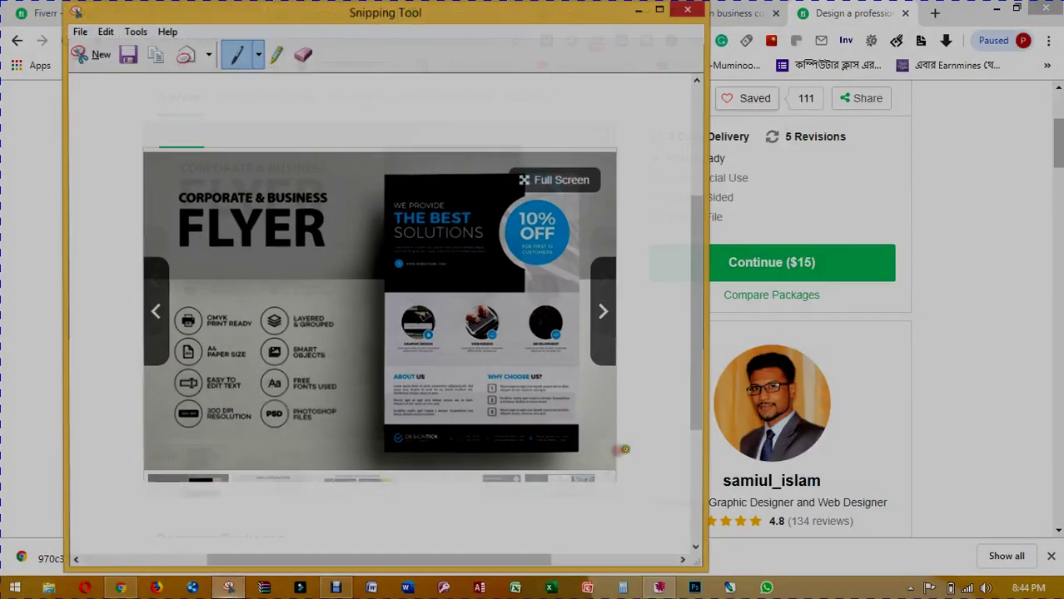
{"action": "key", "text": "ctrl+s"}
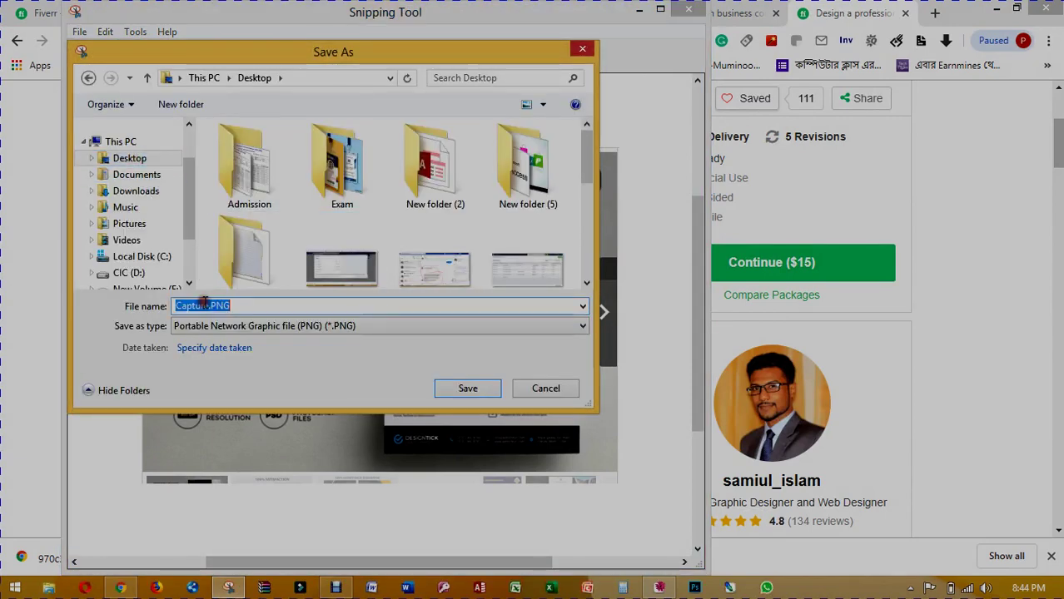
{"action": "left_click", "coordinate": [487, 393]}
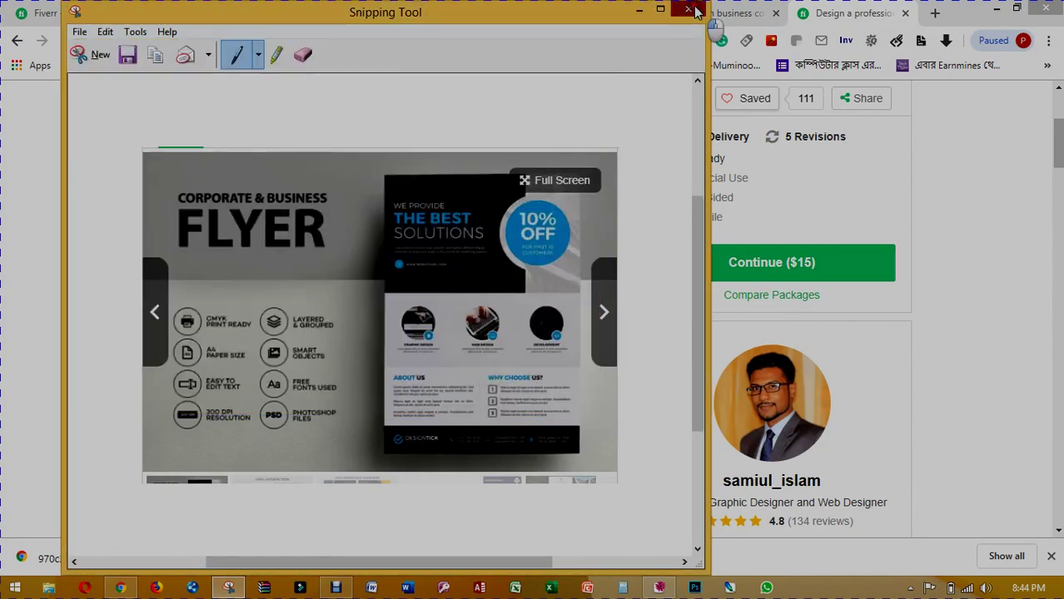
{"action": "left_click", "coordinate": [690, 9]}
{"action": "left_click", "coordinate": [995, 10]}
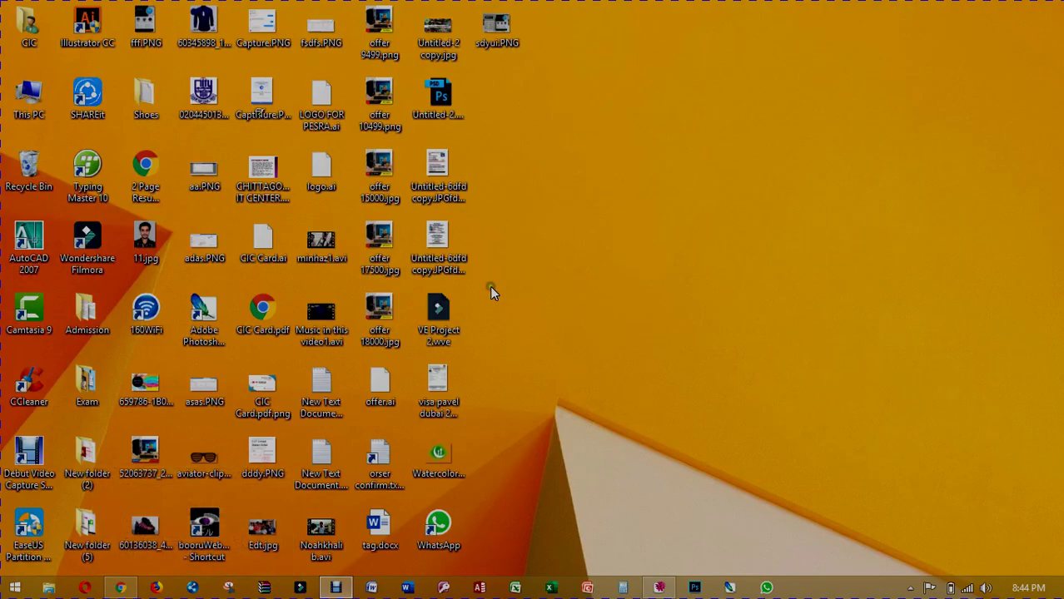
Return to Illustrator and delete the old flyer image from the artboard
{"action": "left_click", "coordinate": [658, 589]}
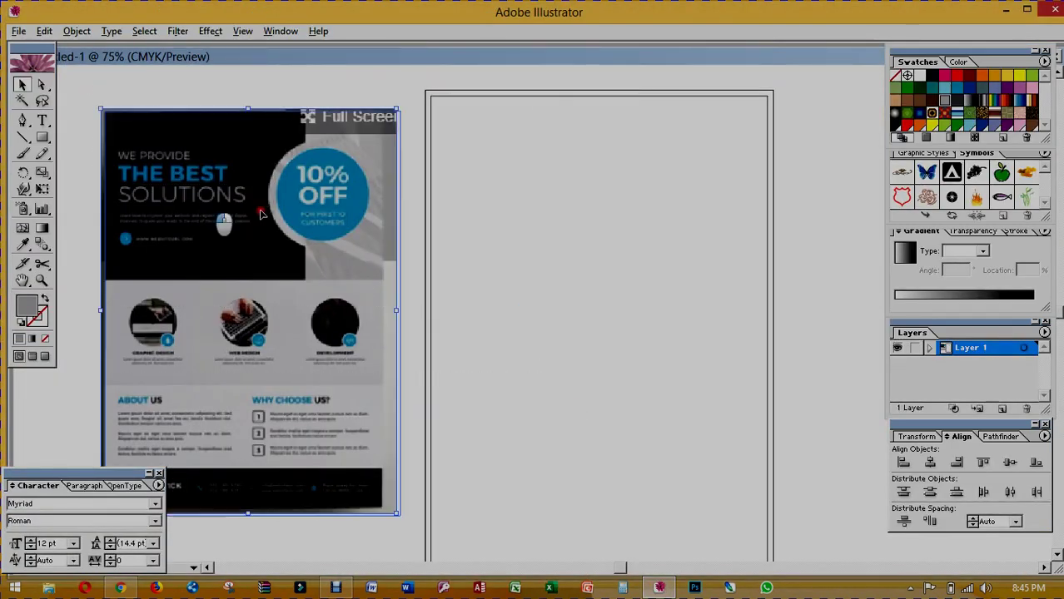
{"action": "left_click_drag", "start_coordinate": [205, 205], "coordinate": [516, 213]}
{"action": "key", "text": "Delete"}
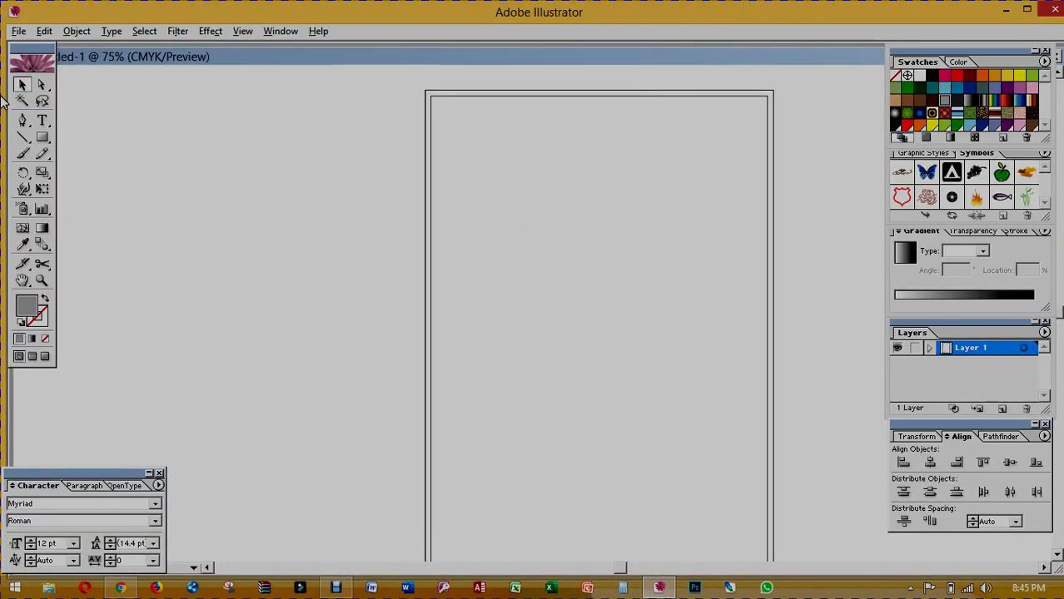
Place the sdyui.PNG flyer screenshot from the Desktop into the document
{"action": "left_click", "coordinate": [12, 33]}
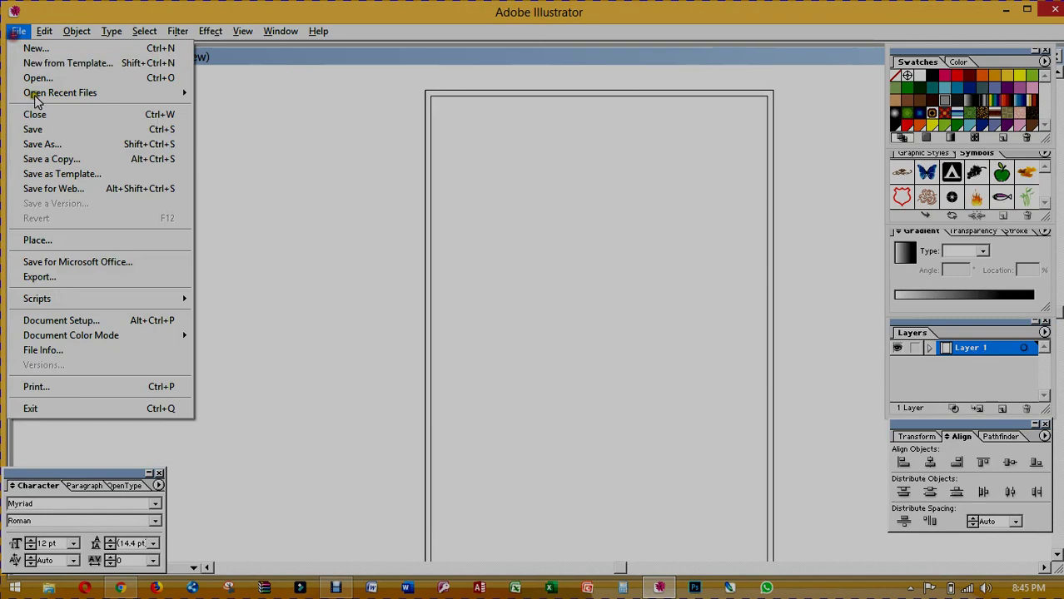
{"action": "left_click", "coordinate": [40, 242]}
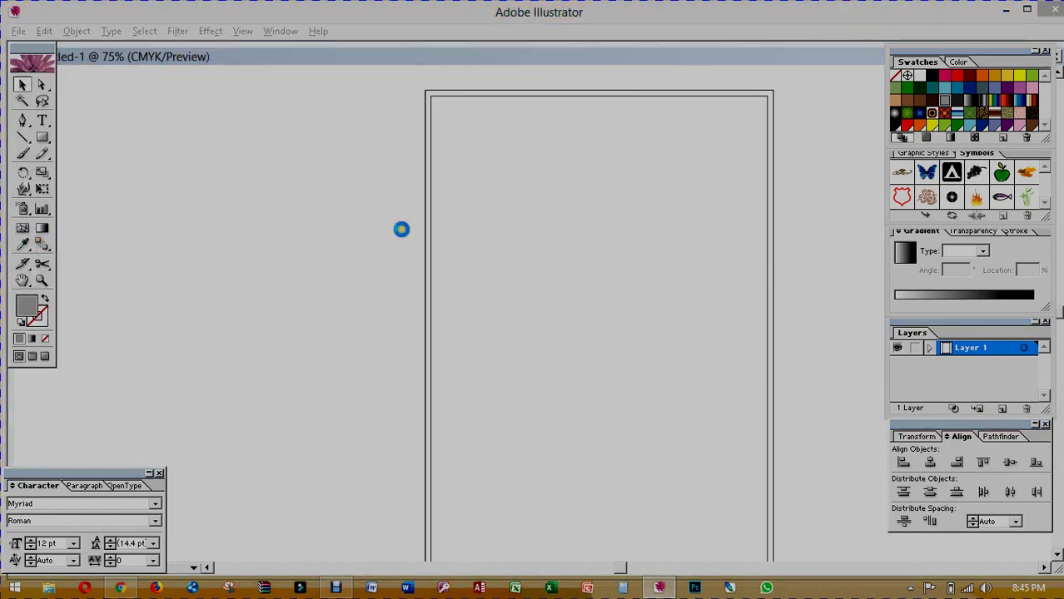
{"action": "left_click", "coordinate": [839, 182]}
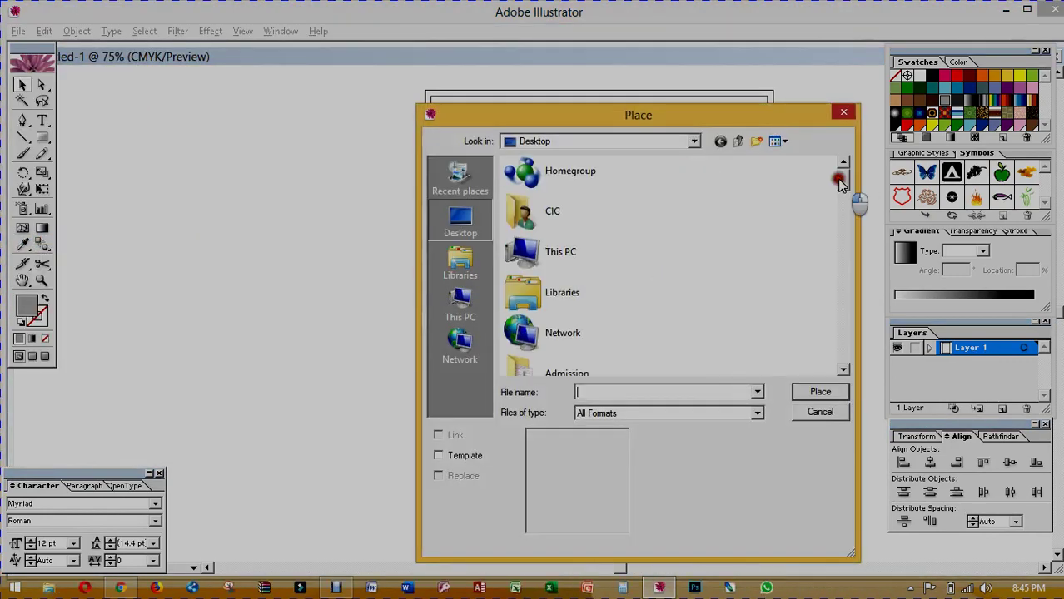
{"action": "mouse_move", "coordinate": [839, 181]}
{"action": "left_mouse_down"}
{"action": "mouse_move", "coordinate": [844, 254]}
{"action": "mouse_move", "coordinate": [829, 293]}
{"action": "mouse_move", "coordinate": [850, 321]}
{"action": "mouse_move", "coordinate": [845, 335]}
{"action": "left_mouse_up"}
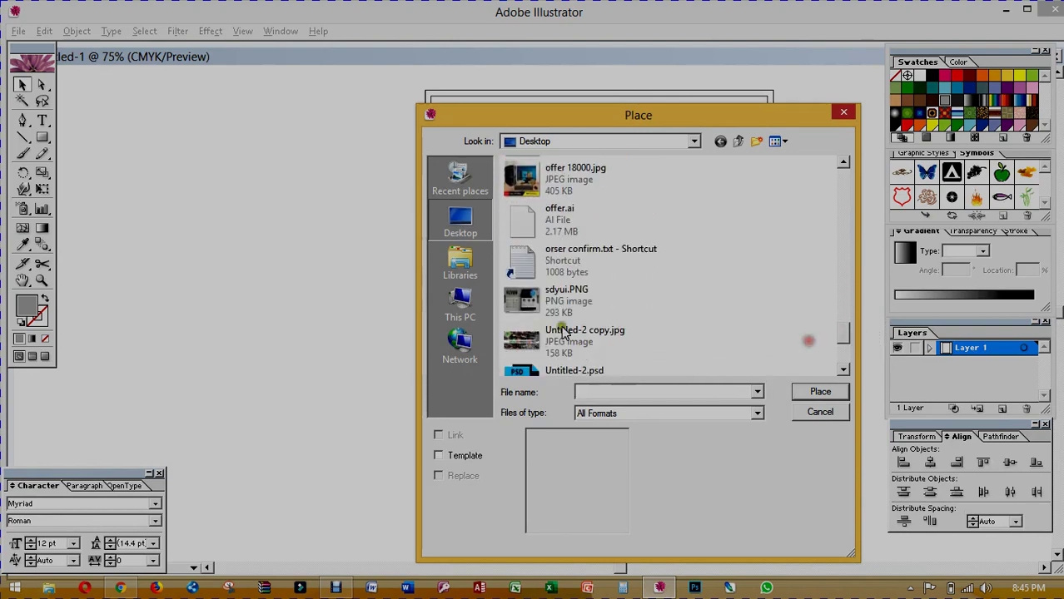
{"action": "left_click", "coordinate": [529, 310]}
{"action": "left_click", "coordinate": [819, 392]}
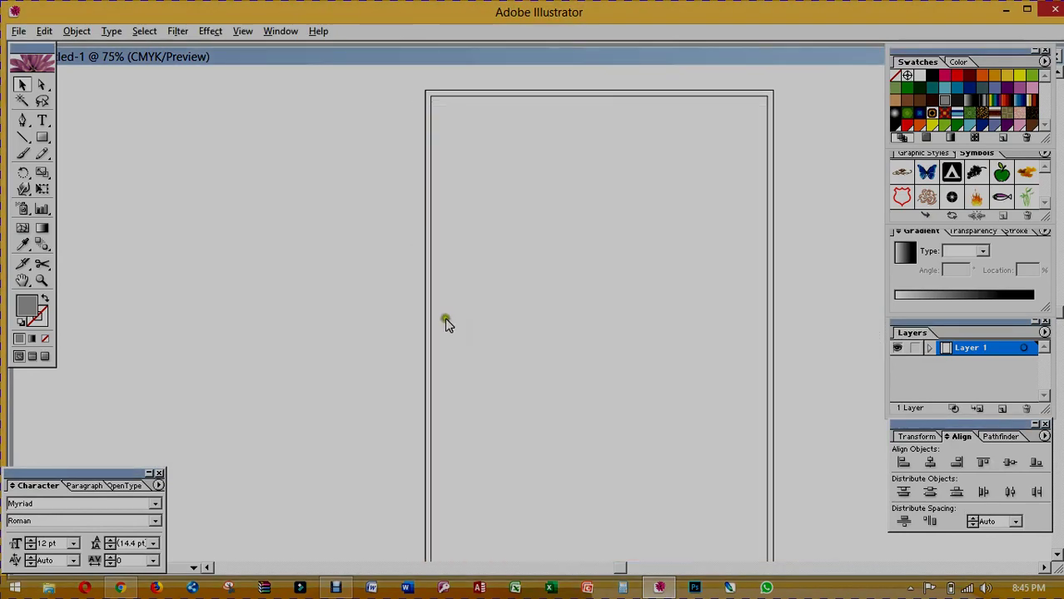
Enlarge the sdyui.PNG flyer image and place it to the left of the artboard
{"action": "left_click_drag", "start_coordinate": [400, 259], "coordinate": [4, 183]}
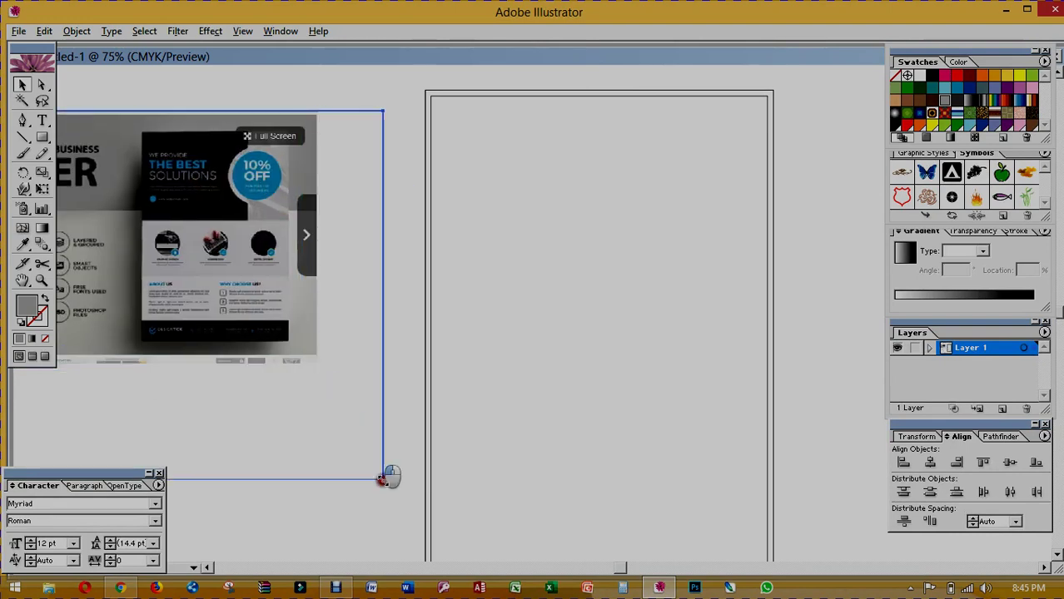
{"action": "mouse_move", "coordinate": [317, 362]}
{"action": "left_mouse_down"}
{"action": "mouse_move", "coordinate": [378, 515]}
{"action": "mouse_move", "coordinate": [496, 537]}
{"action": "left_mouse_up"}
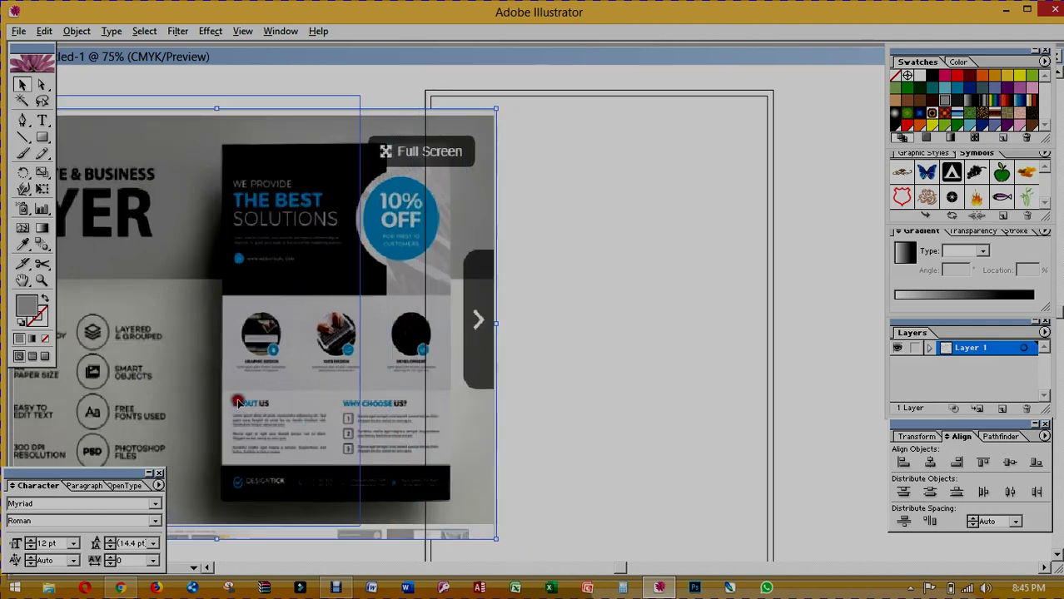
{"action": "left_click_drag", "start_coordinate": [378, 420], "coordinate": [242, 407]}
{"action": "left_click", "coordinate": [420, 343]}
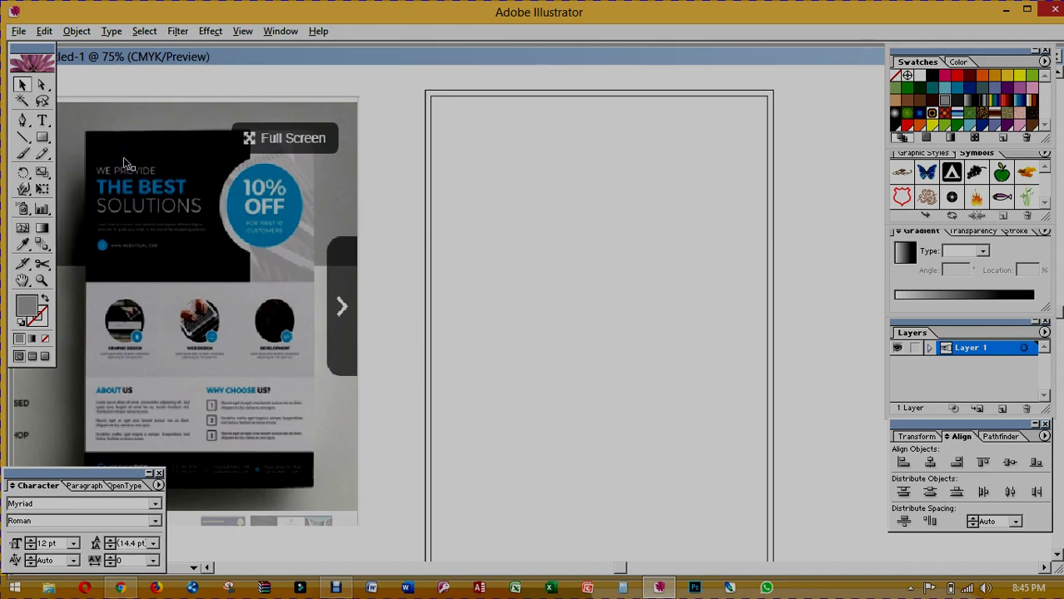
{"action": "left_click", "coordinate": [534, 198]}
{"action": "left_click", "coordinate": [238, 113]}
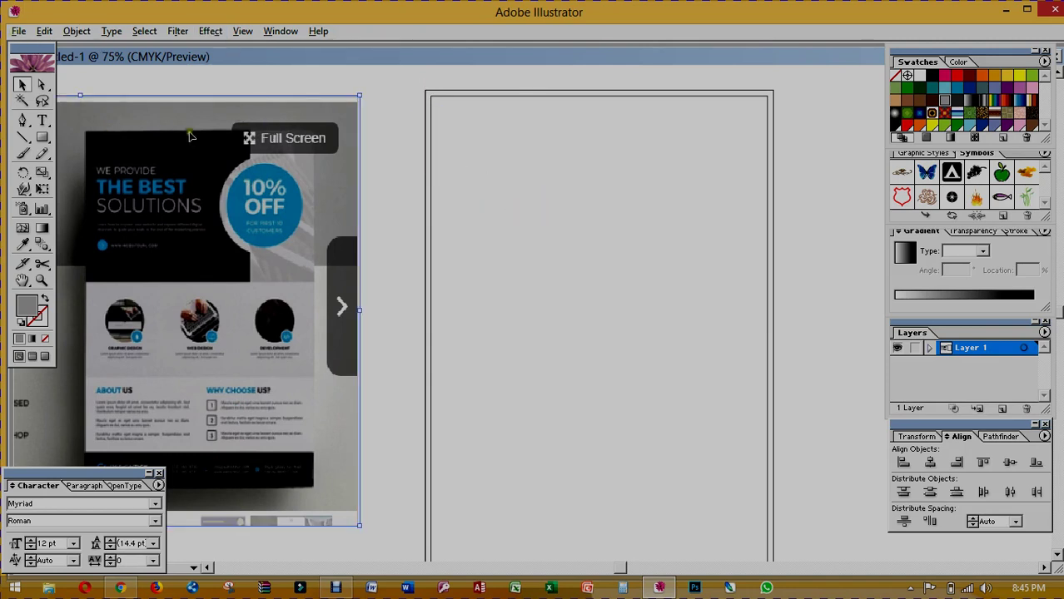
Delete the flyer image and create a new A4 portrait CMYK document, Untitled-2
{"action": "key", "text": "Delete"}
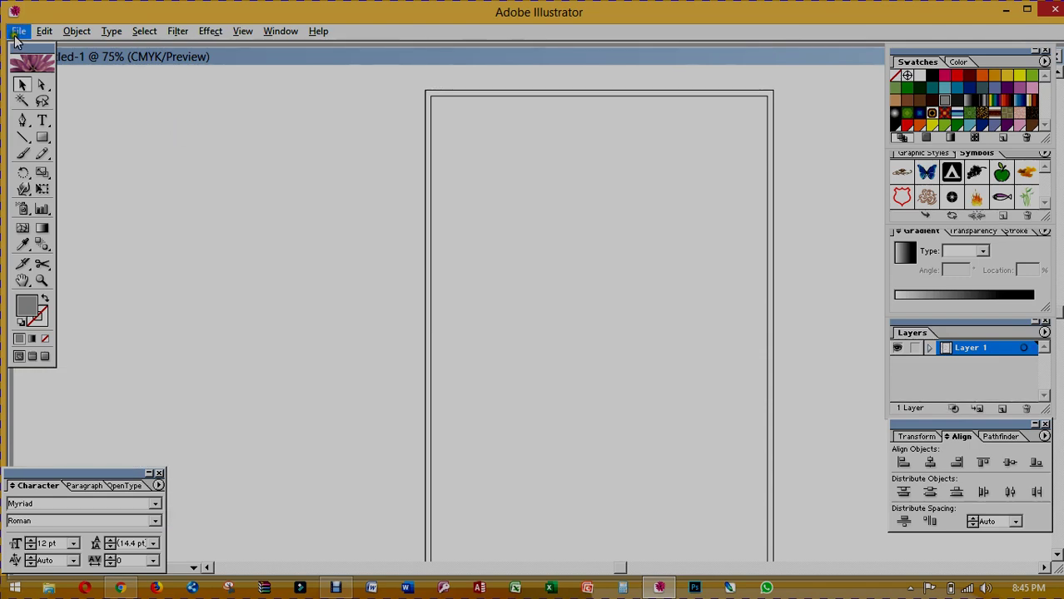
{"action": "left_click", "coordinate": [18, 32]}
{"action": "left_click", "coordinate": [32, 48]}
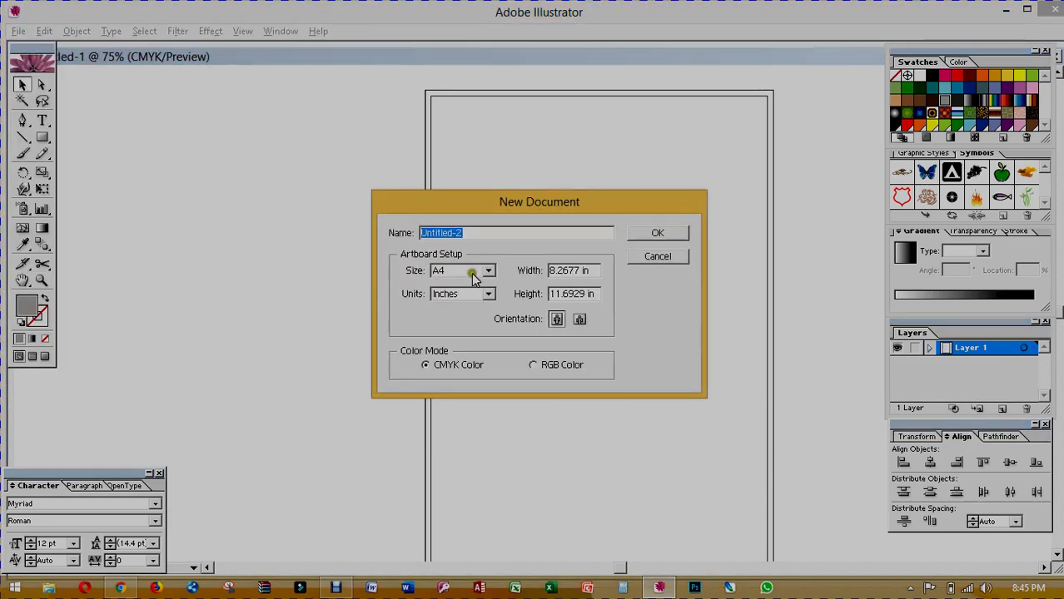
{"action": "left_click", "coordinate": [557, 320]}
{"action": "left_click", "coordinate": [424, 365]}
{"action": "left_click", "coordinate": [645, 233]}
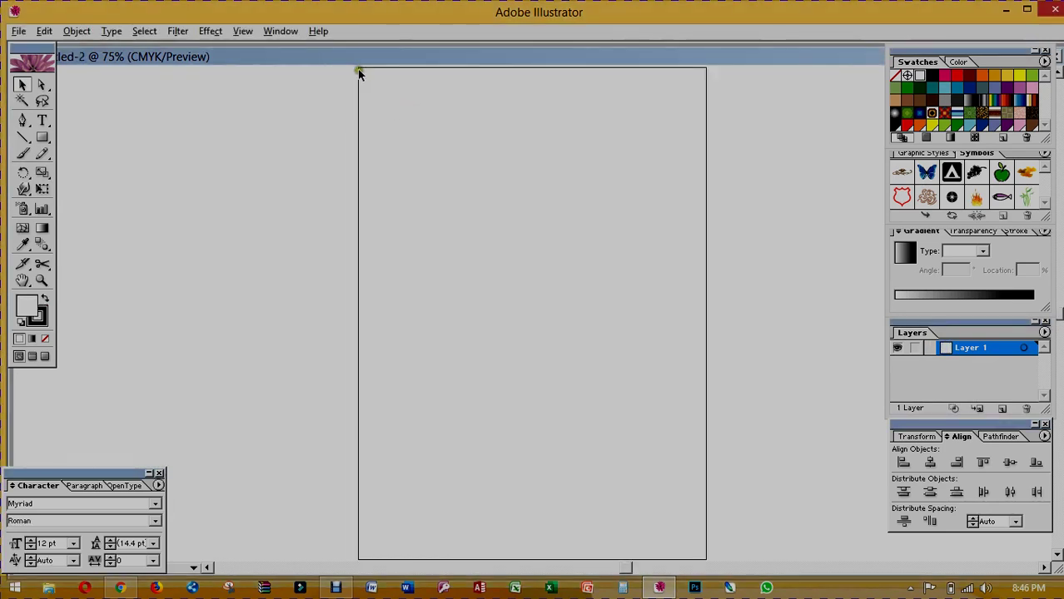
Try repositioning the printable page area, then undo so it stays centred
{"action": "left_click_drag", "start_coordinate": [359, 74], "coordinate": [702, 508]}
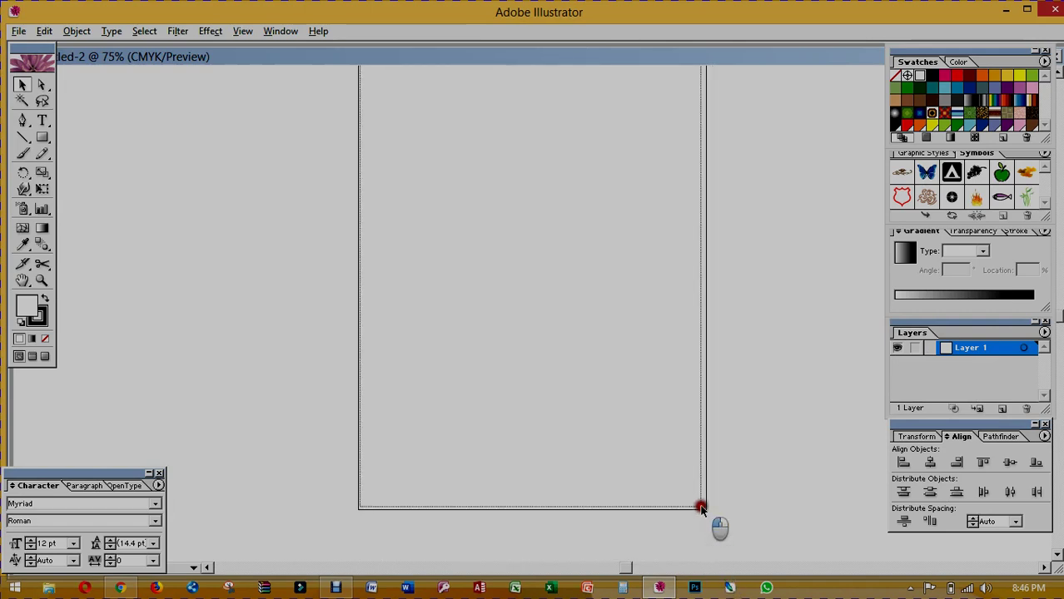
{"action": "left_click_drag", "start_coordinate": [22, 281], "coordinate": [66, 281]}
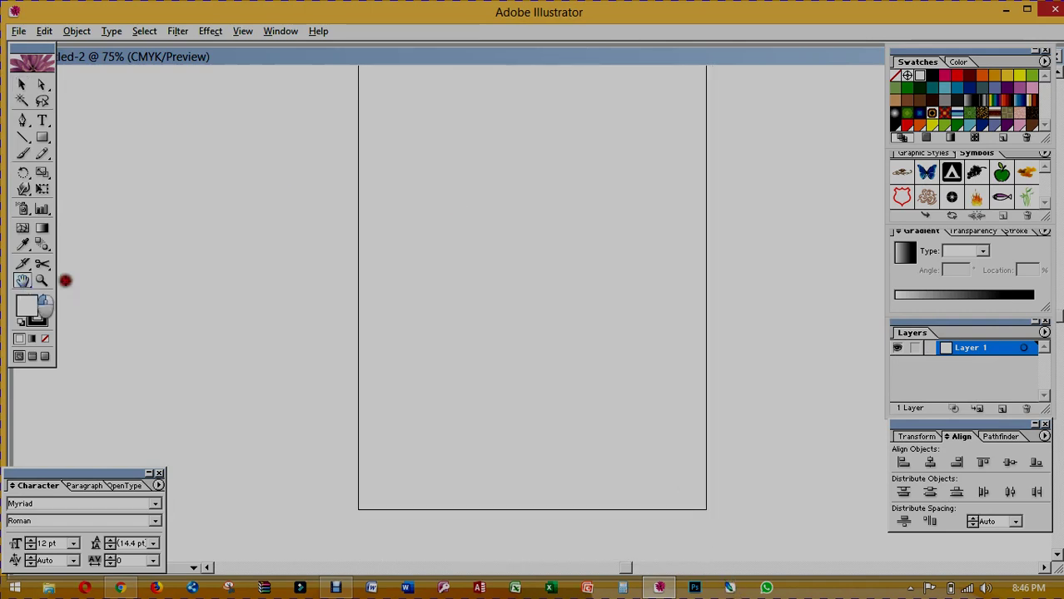
{"action": "left_click", "coordinate": [473, 228]}
{"action": "key", "text": "ctrl+z"}
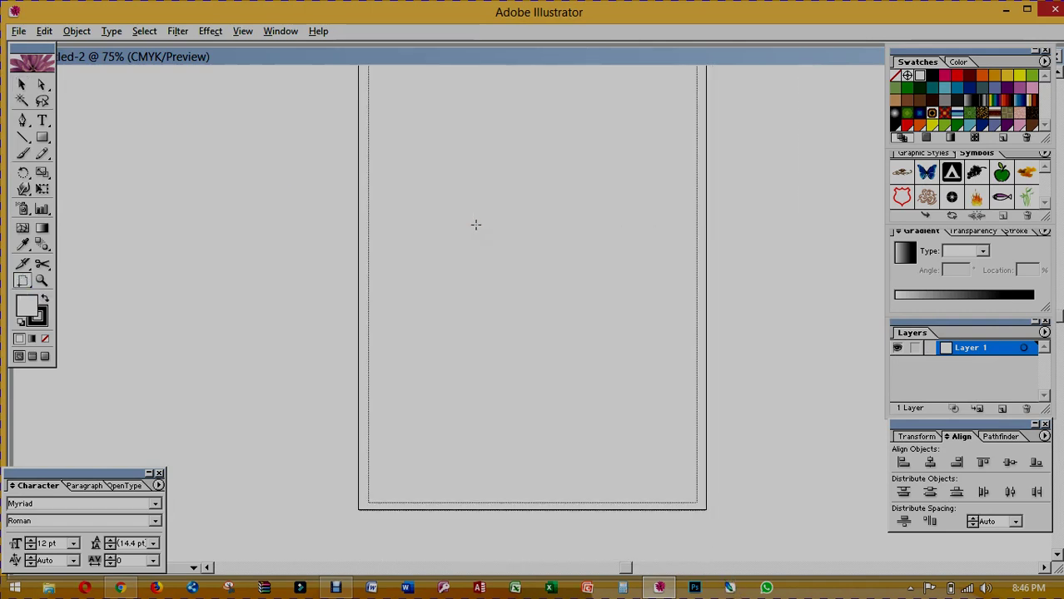
With the Selection tool active, set the fill colour to None
{"action": "left_click_drag", "start_coordinate": [22, 281], "coordinate": [23, 281]}
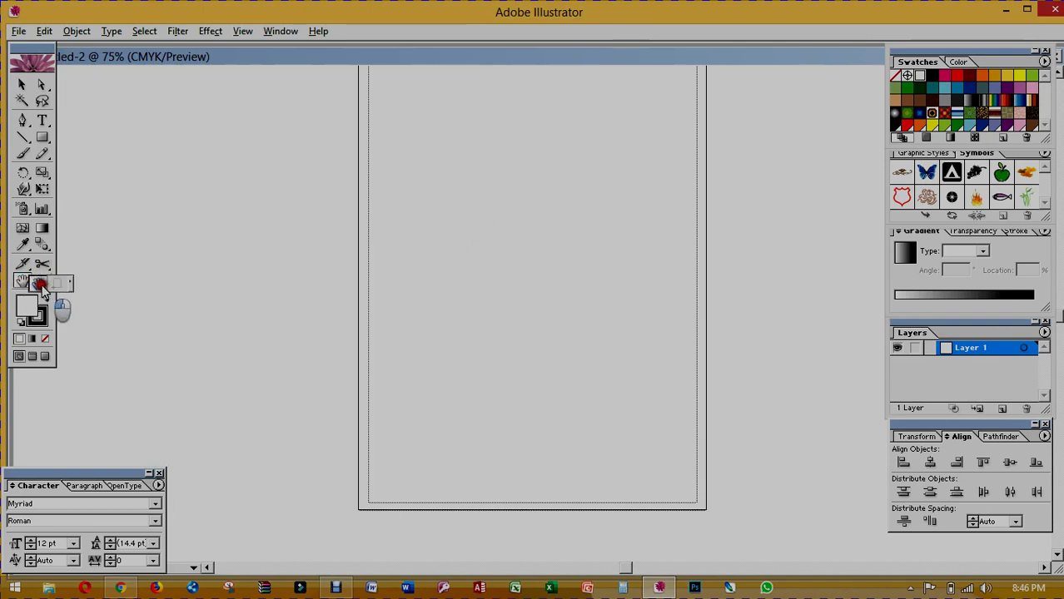
{"action": "left_click_drag", "start_coordinate": [446, 217], "coordinate": [435, 269]}
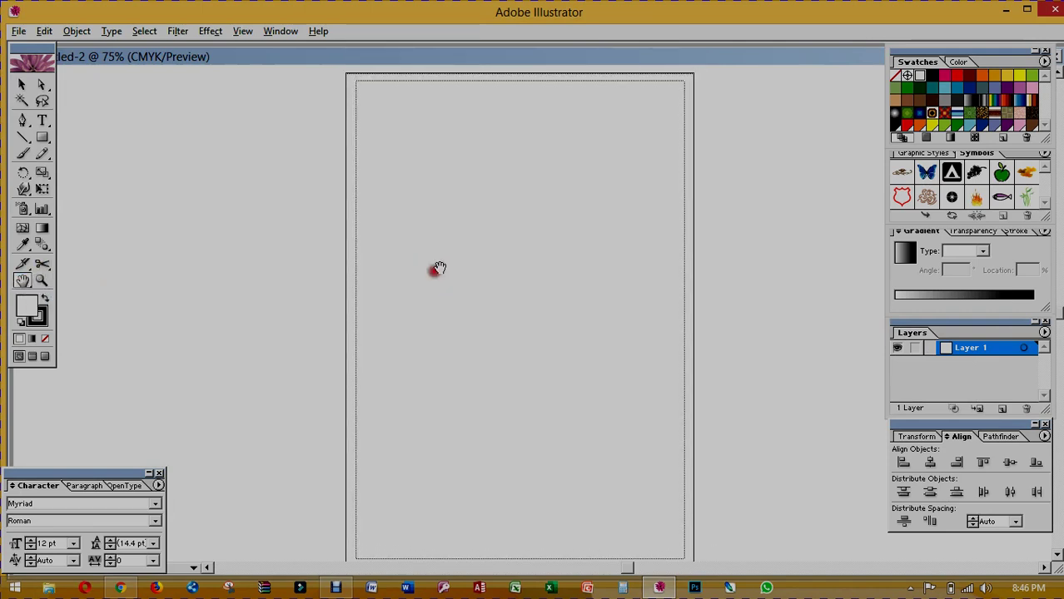
{"action": "left_click", "coordinate": [22, 84]}
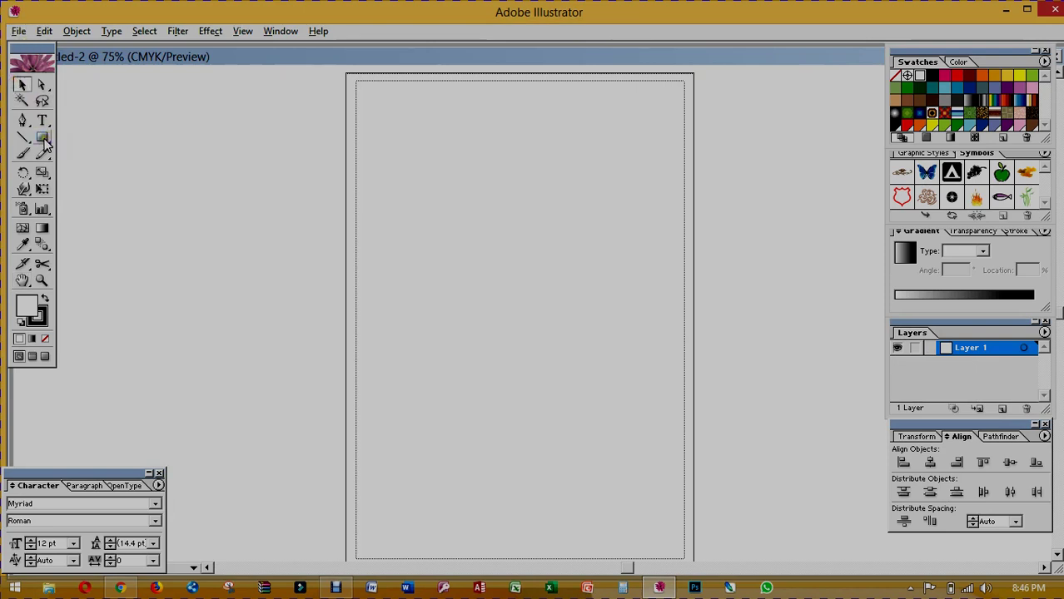
{"action": "left_click", "coordinate": [44, 338]}
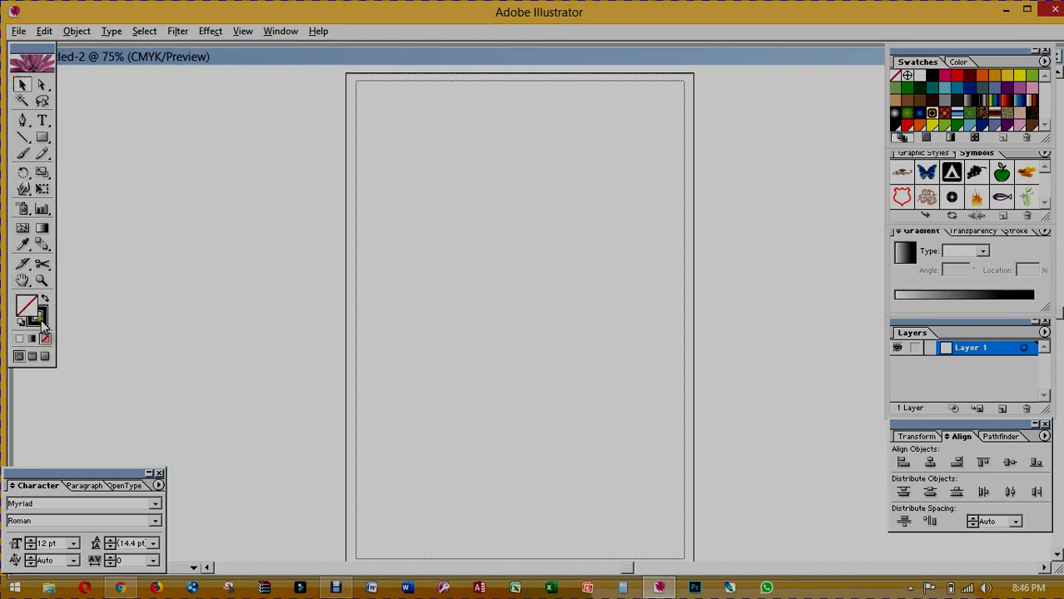
Draw an unfilled rectangle from the artboard's top-left to bottom-right corner and select it
{"action": "left_click", "coordinate": [43, 138]}
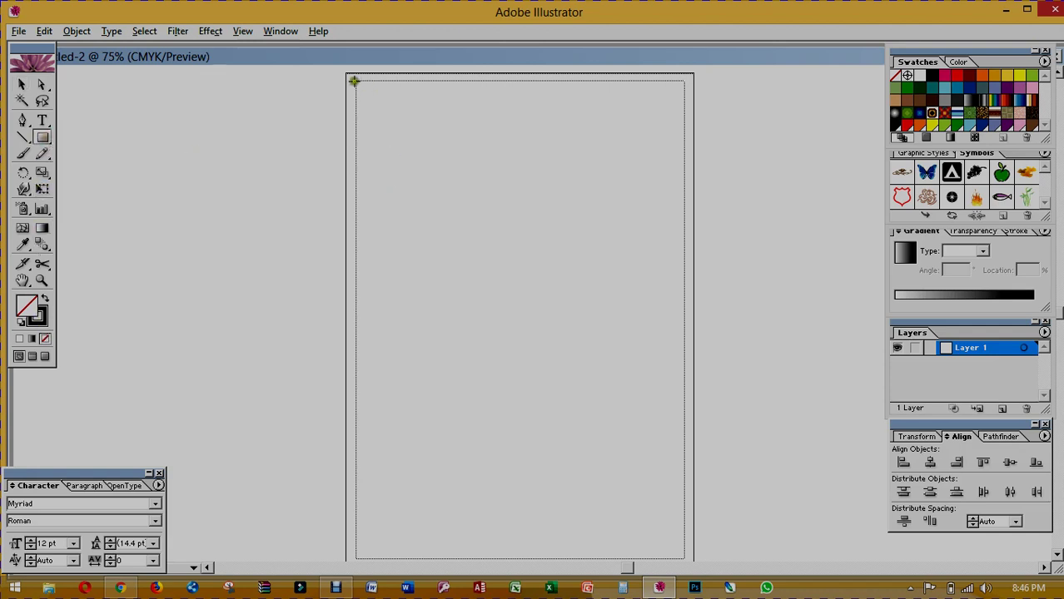
{"action": "left_click_drag", "start_coordinate": [344, 72], "coordinate": [696, 539]}
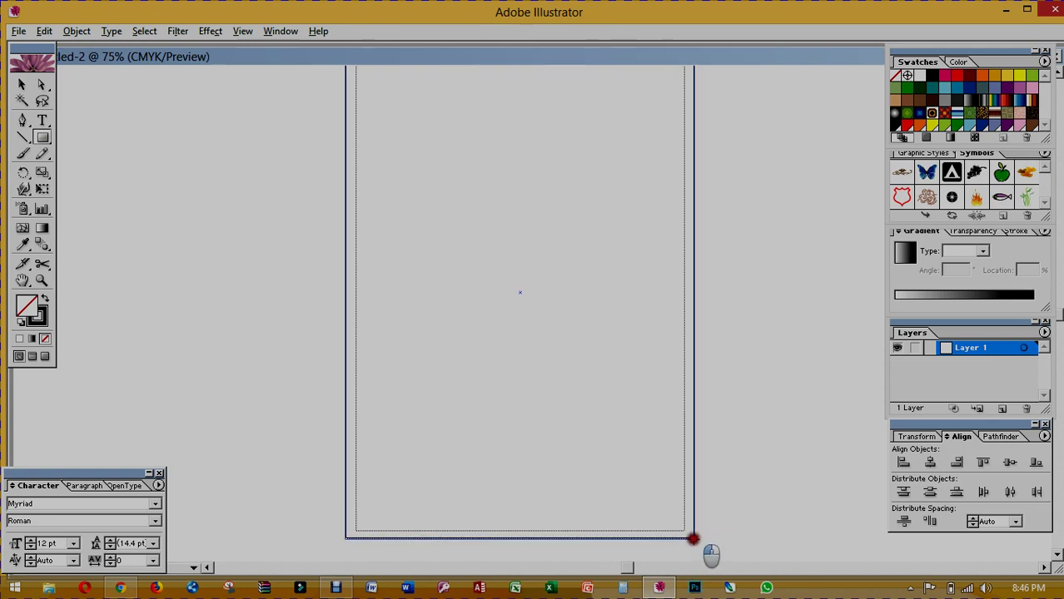
{"action": "left_click_drag", "start_coordinate": [696, 539], "coordinate": [694, 539]}
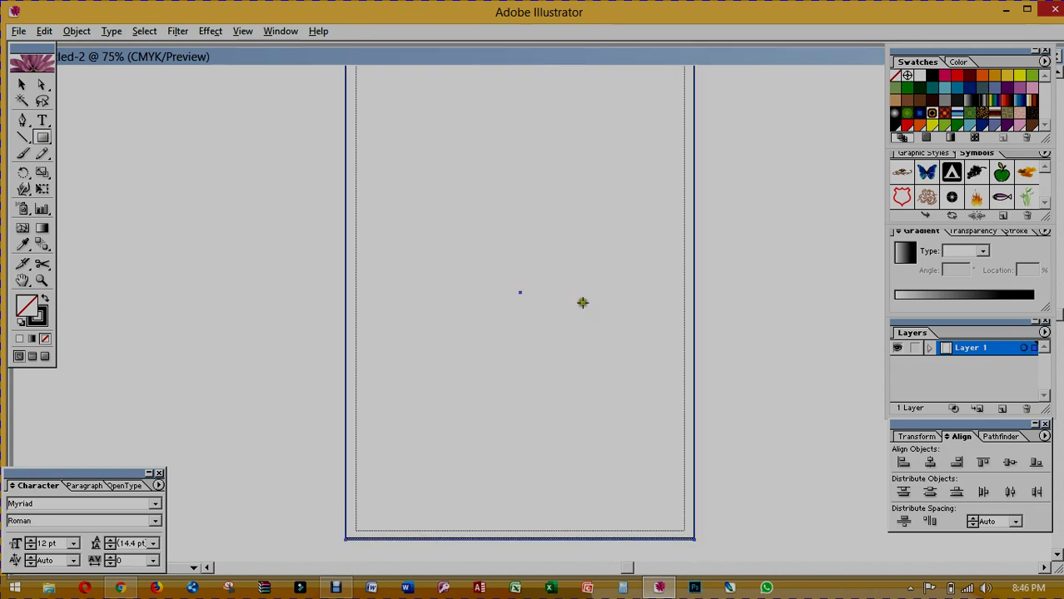
{"action": "left_click", "coordinate": [22, 281]}
{"action": "left_click_drag", "start_coordinate": [499, 188], "coordinate": [496, 293]}
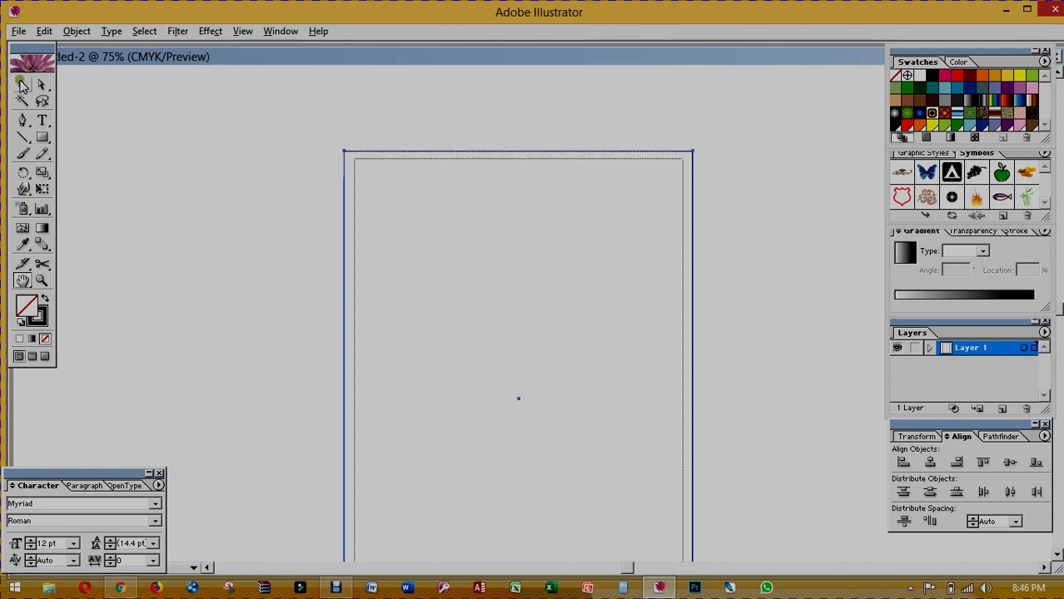
{"action": "left_click", "coordinate": [22, 85]}
{"action": "left_click", "coordinate": [346, 155]}
{"action": "left_click", "coordinate": [77, 31]}
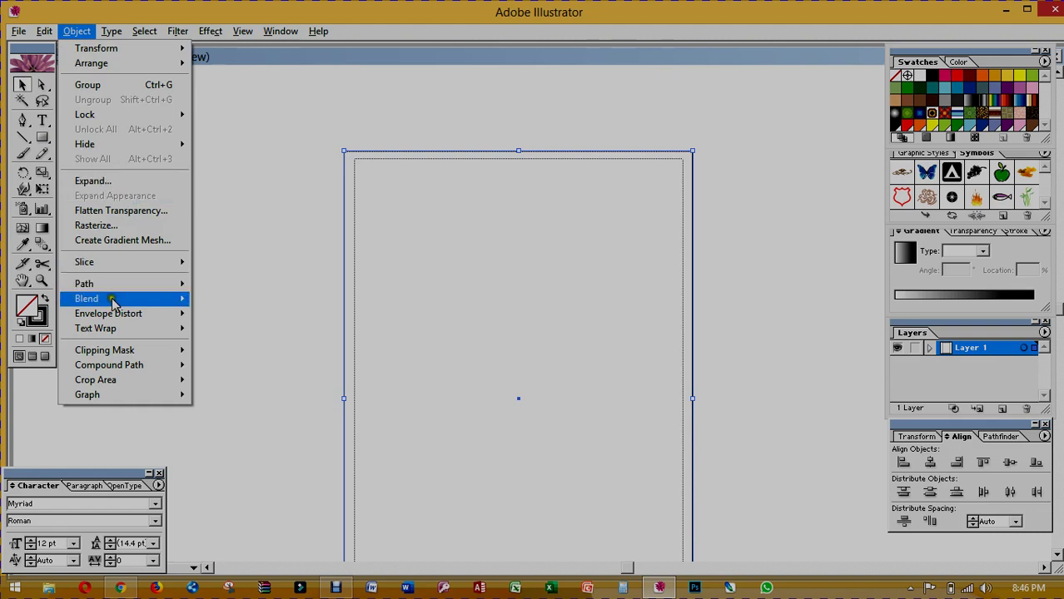
{"action": "mouse_move", "coordinate": [84, 283]}
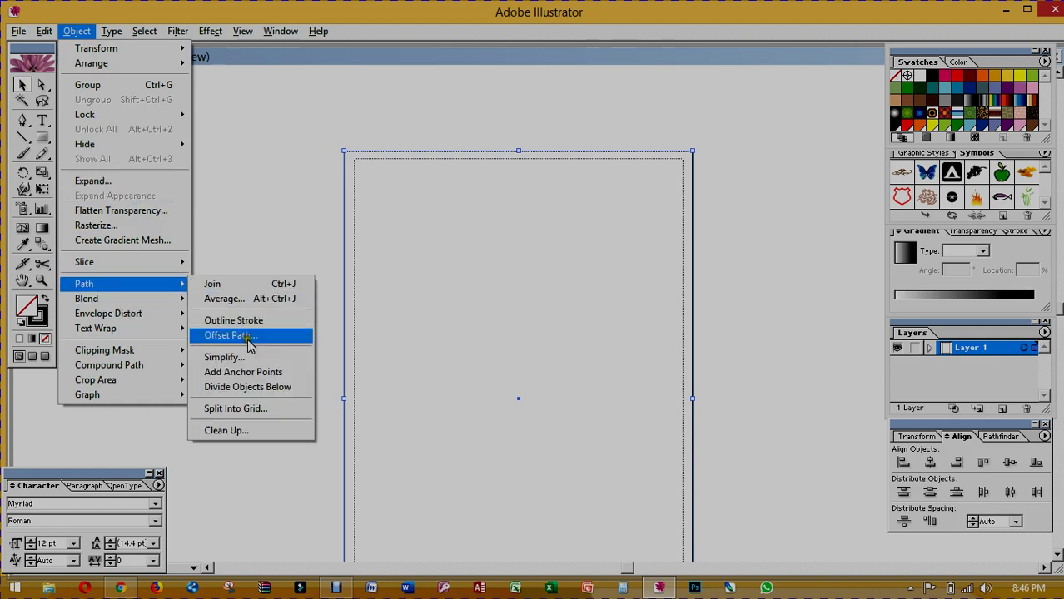
Offset the page rectangle by -0.1389 in to create an inner frame
{"action": "left_click", "coordinate": [230, 336]}
{"action": "mouse_move", "coordinate": [560, 248]}
{"action": "left_mouse_down"}
{"action": "mouse_move", "coordinate": [550, 161]}
{"action": "mouse_move", "coordinate": [538, 192]}
{"action": "left_mouse_up"}
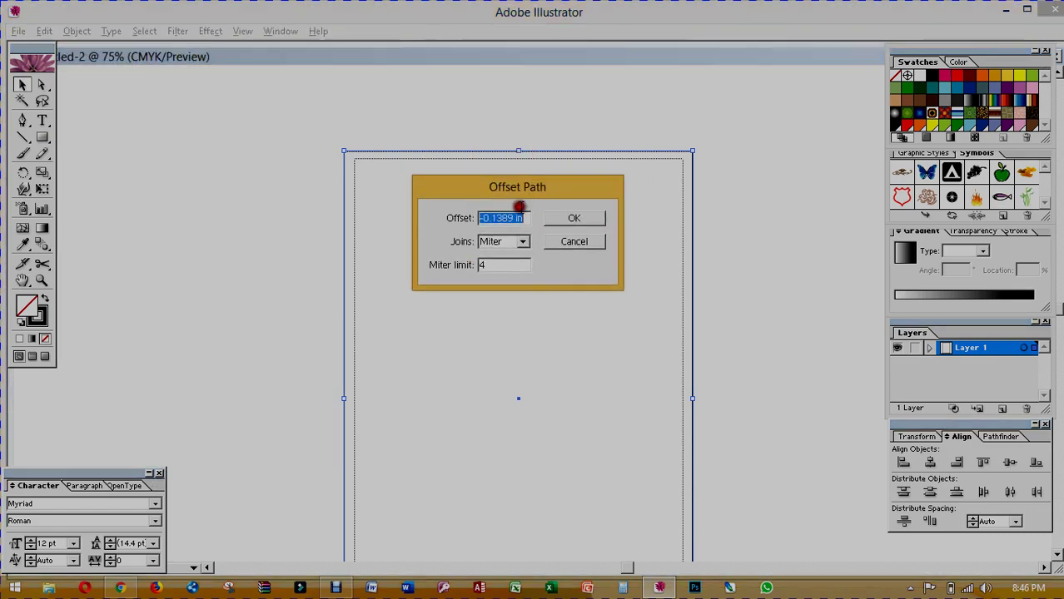
{"action": "left_click", "coordinate": [481, 218]}
{"action": "left_click", "coordinate": [481, 218]}
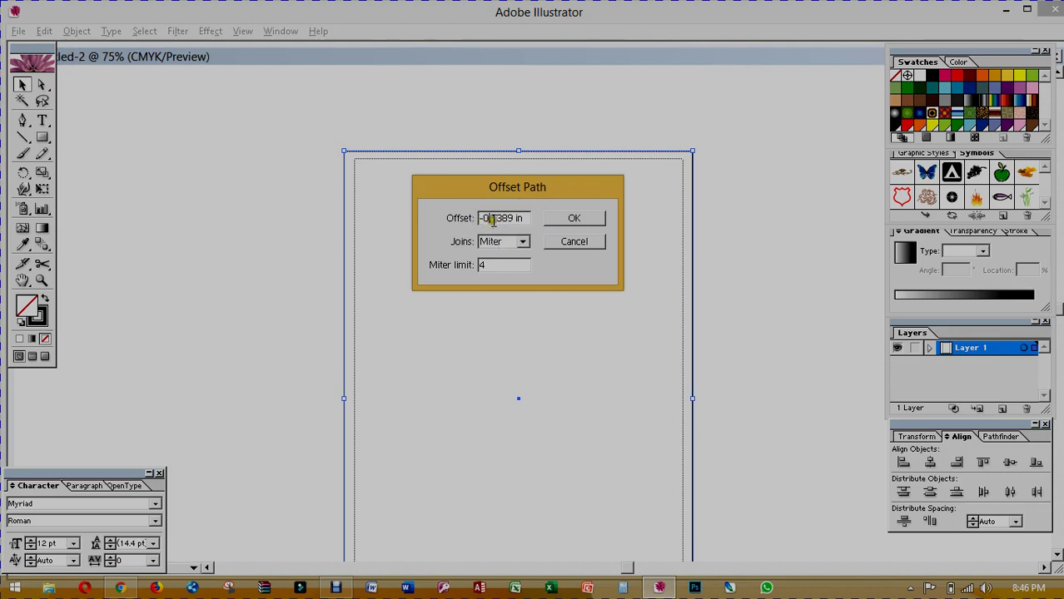
{"action": "left_click_drag", "start_coordinate": [492, 218], "coordinate": [526, 218]}
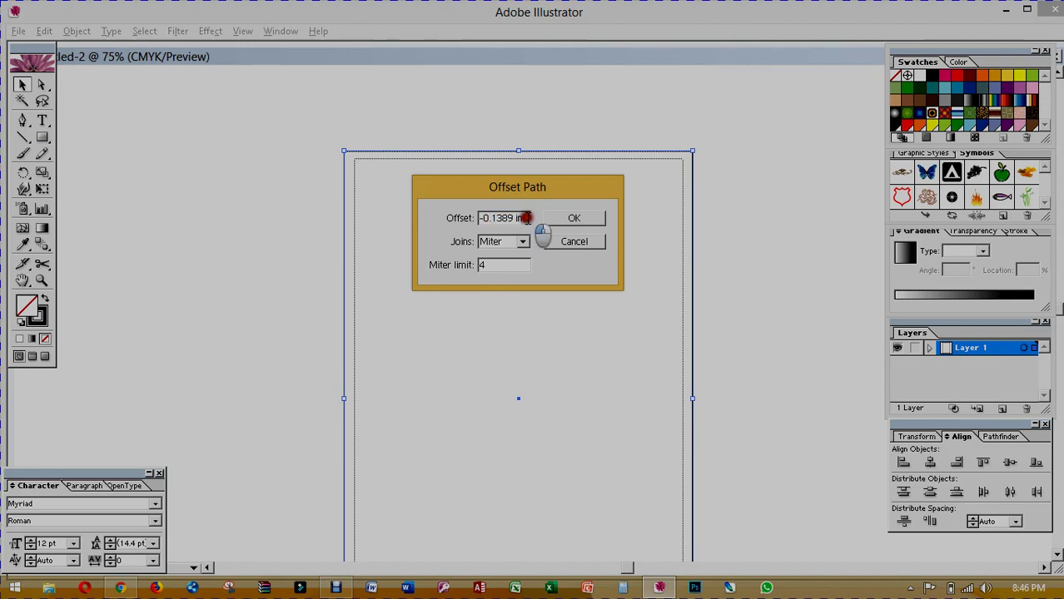
{"action": "left_click", "coordinate": [481, 218]}
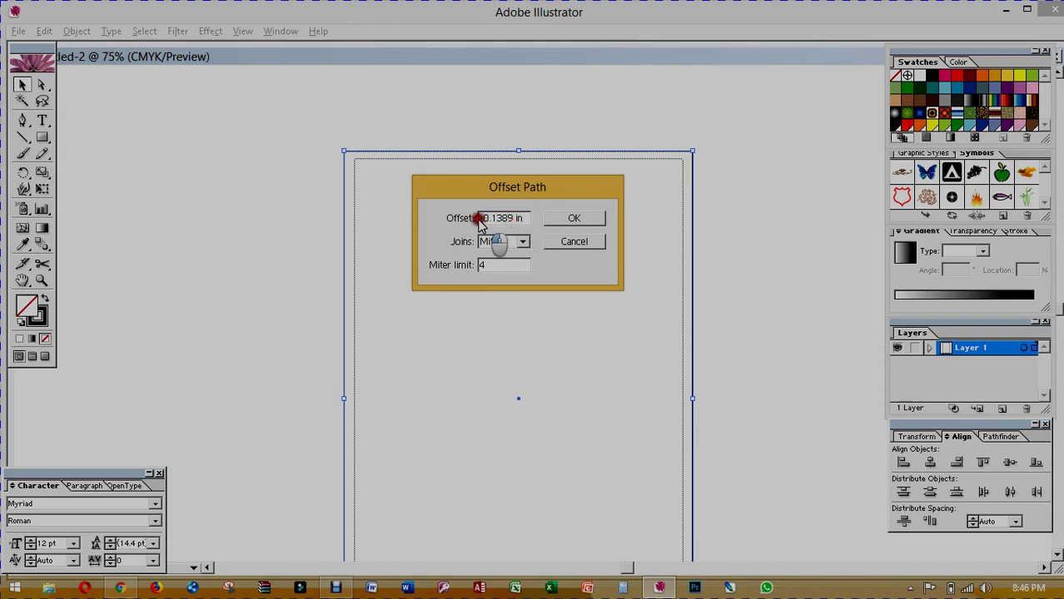
{"action": "left_click", "coordinate": [582, 221]}
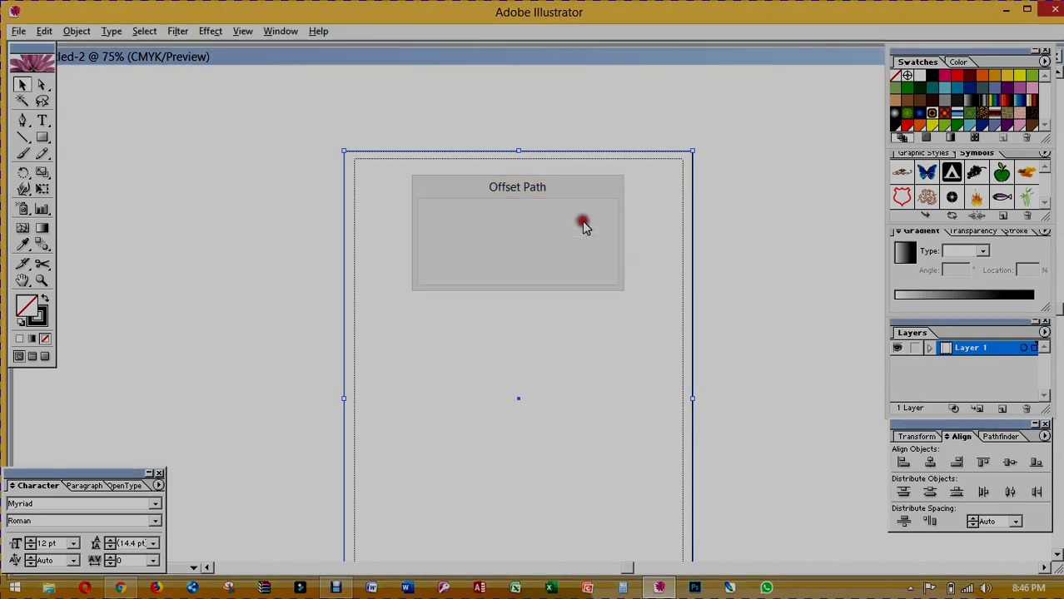
Alt-drag a copy of the page rectangle and its inner frame to the left
{"action": "left_click", "coordinate": [273, 174]}
{"action": "left_click_drag", "start_coordinate": [301, 130], "coordinate": [466, 264]}
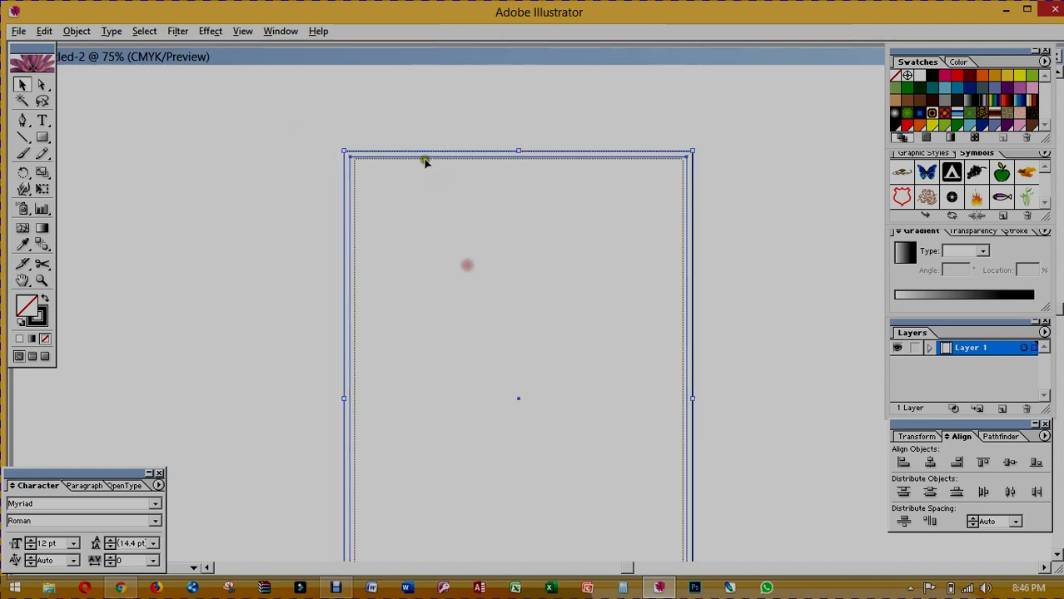
{"action": "left_click_drag", "start_coordinate": [424, 162], "coordinate": [81, 156]}
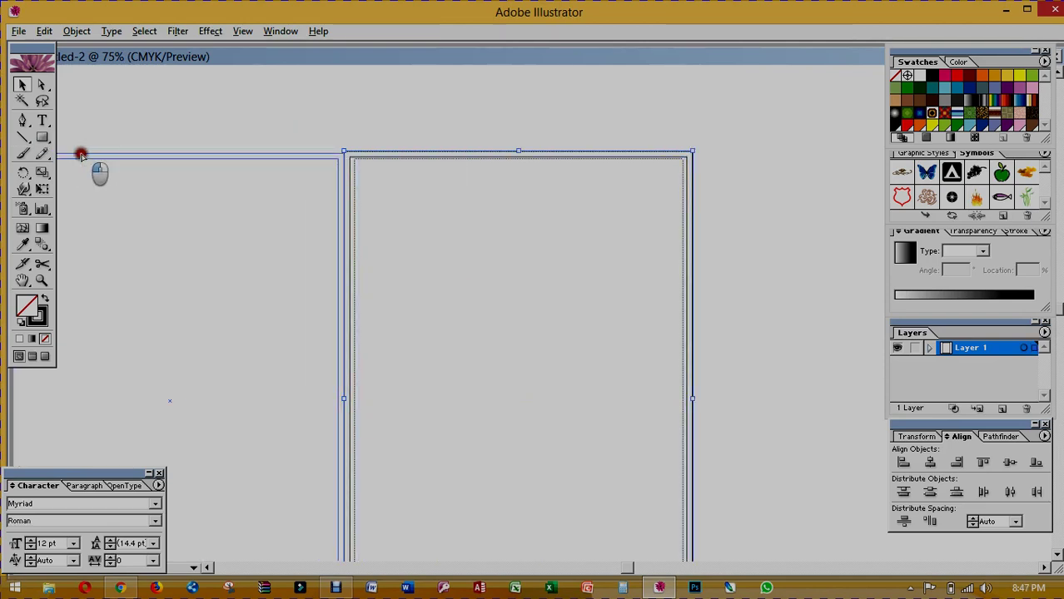
{"action": "left_click", "coordinate": [397, 242]}
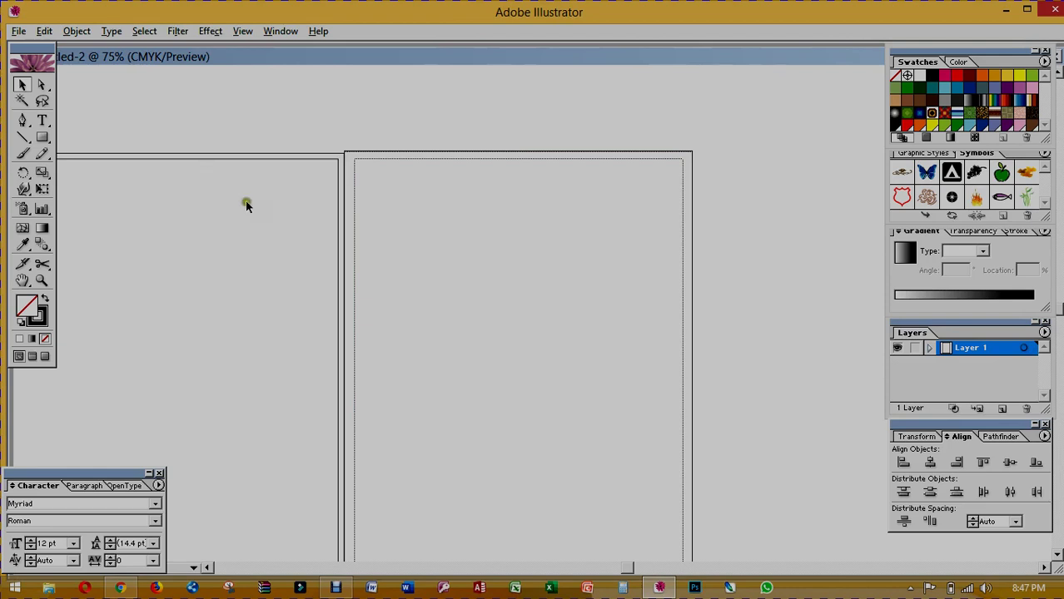
{"action": "key", "text": "h"}
{"action": "left_click_drag", "start_coordinate": [324, 283], "coordinate": [602, 252]}
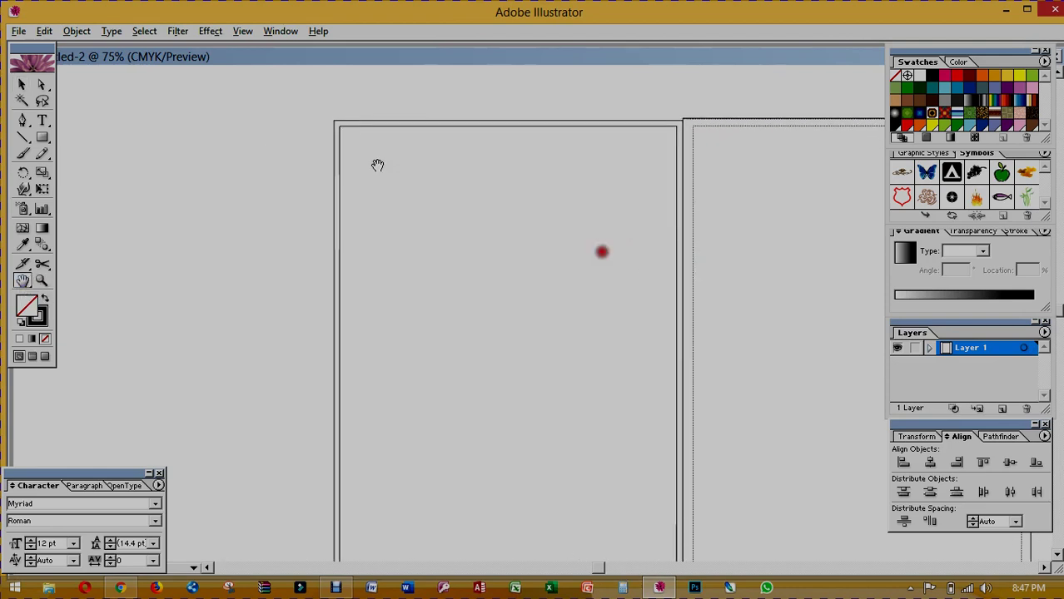
Nudge the copied rectangle slightly up and left, then paste the flyer image
{"action": "left_click", "coordinate": [21, 84]}
{"action": "left_click_drag", "start_coordinate": [290, 113], "coordinate": [389, 198]}
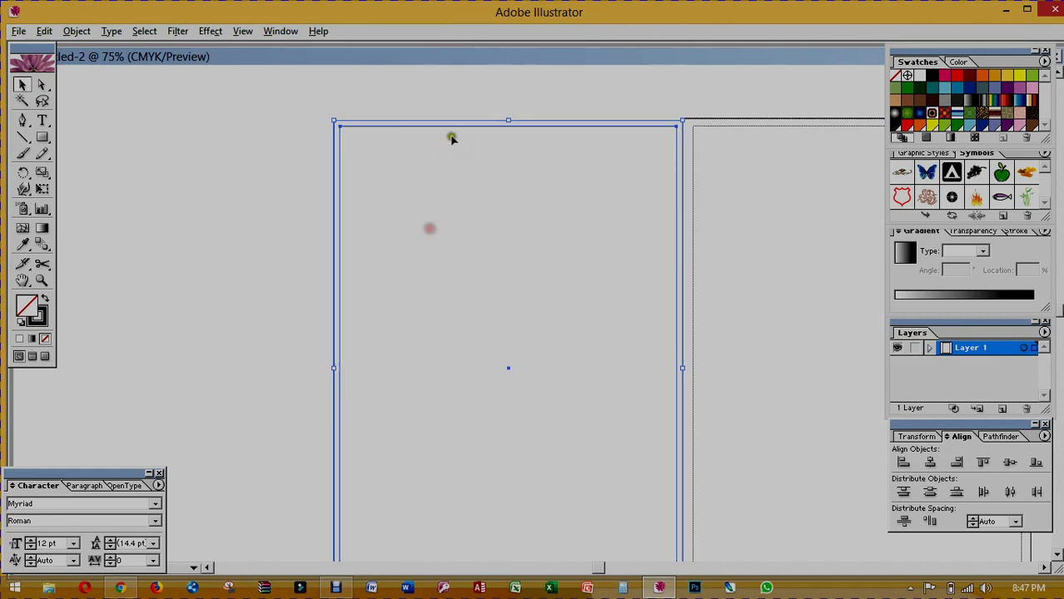
{"action": "left_click_drag", "start_coordinate": [450, 138], "coordinate": [407, 126]}
{"action": "left_click", "coordinate": [256, 138]}
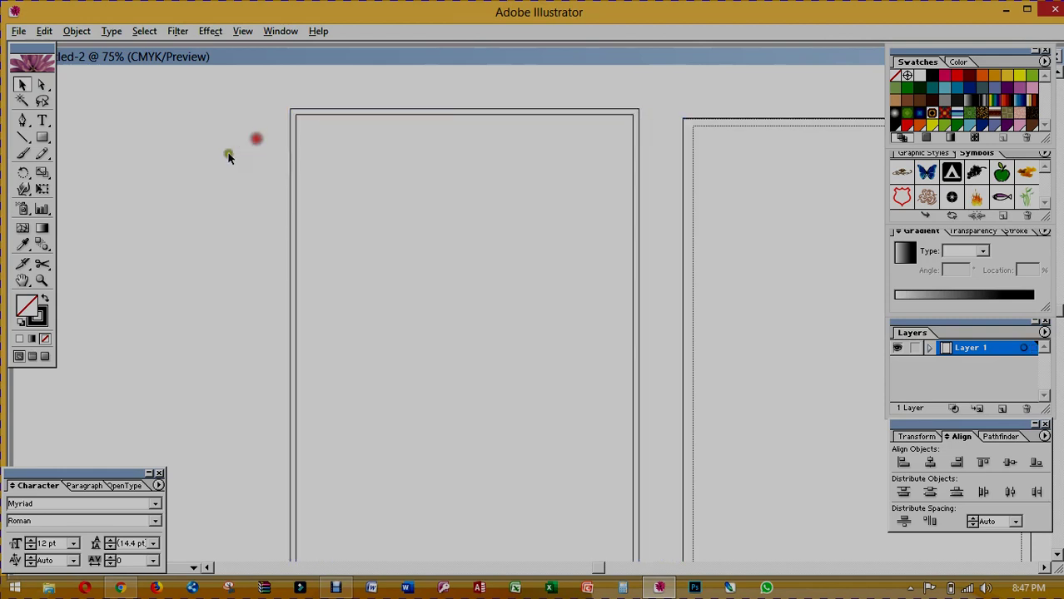
{"action": "left_click", "coordinate": [172, 220]}
{"action": "key", "text": "ctrl+v"}
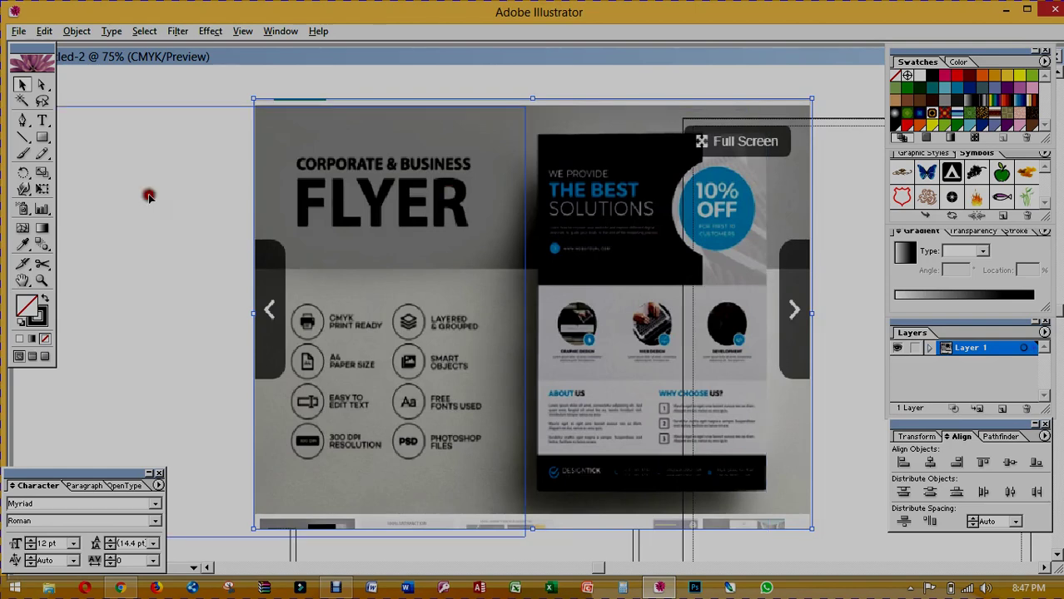
Move the pasted flyer image left so it sits beside the page
{"action": "mouse_move", "coordinate": [450, 193]}
{"action": "left_mouse_down"}
{"action": "mouse_move", "coordinate": [212, 220]}
{"action": "mouse_move", "coordinate": [237, 215]}
{"action": "left_mouse_up"}
{"action": "left_click", "coordinate": [22, 281]}
{"action": "left_click_drag", "start_coordinate": [214, 283], "coordinate": [379, 246]}
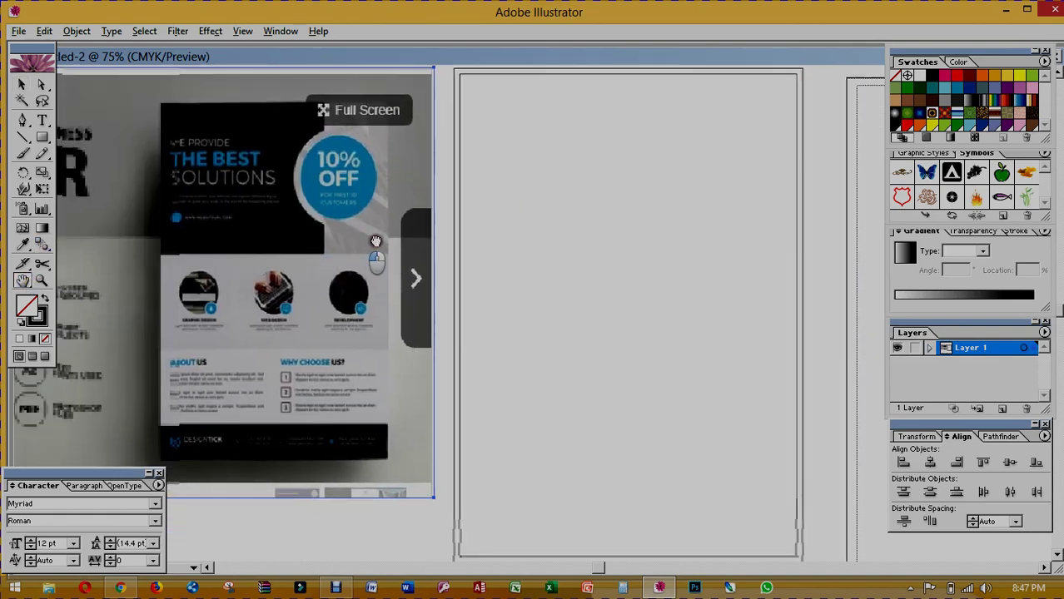
{"action": "left_click_drag", "start_coordinate": [641, 278], "coordinate": [633, 298]}
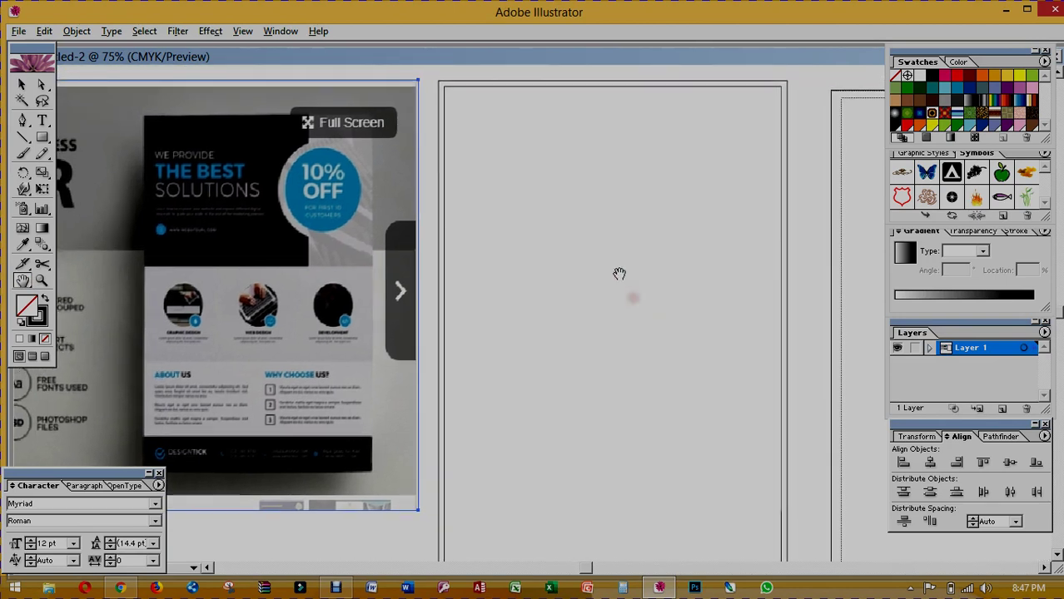
{"action": "left_click", "coordinate": [23, 84]}
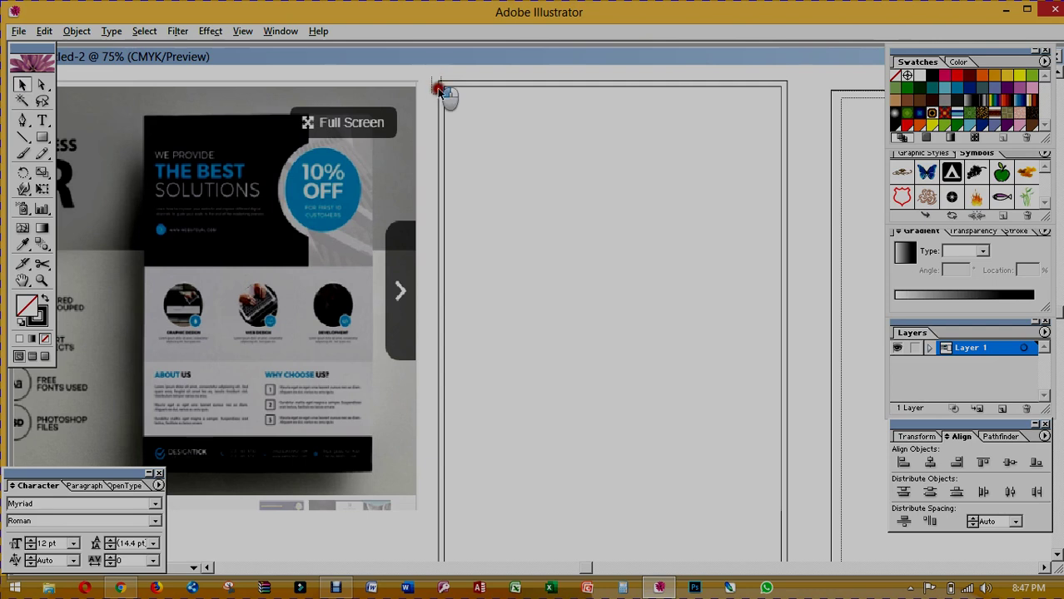
Lock the page rectangle with Object > Lock > Selection
{"action": "left_click_drag", "start_coordinate": [431, 74], "coordinate": [488, 146]}
{"action": "left_click_drag", "start_coordinate": [423, 67], "coordinate": [488, 142]}
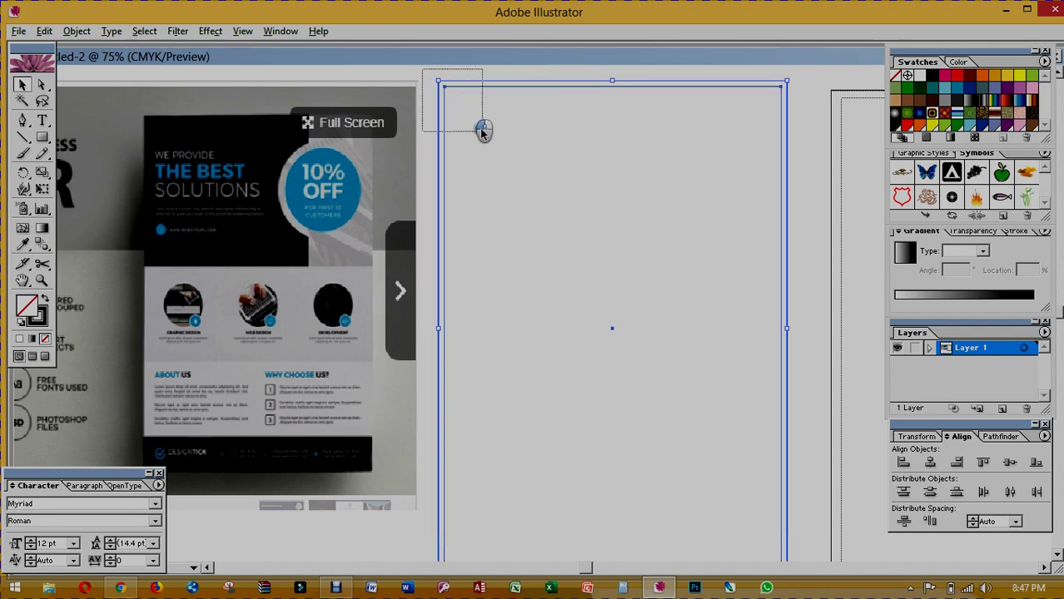
{"action": "left_click", "coordinate": [77, 31]}
{"action": "mouse_move", "coordinate": [85, 114]}
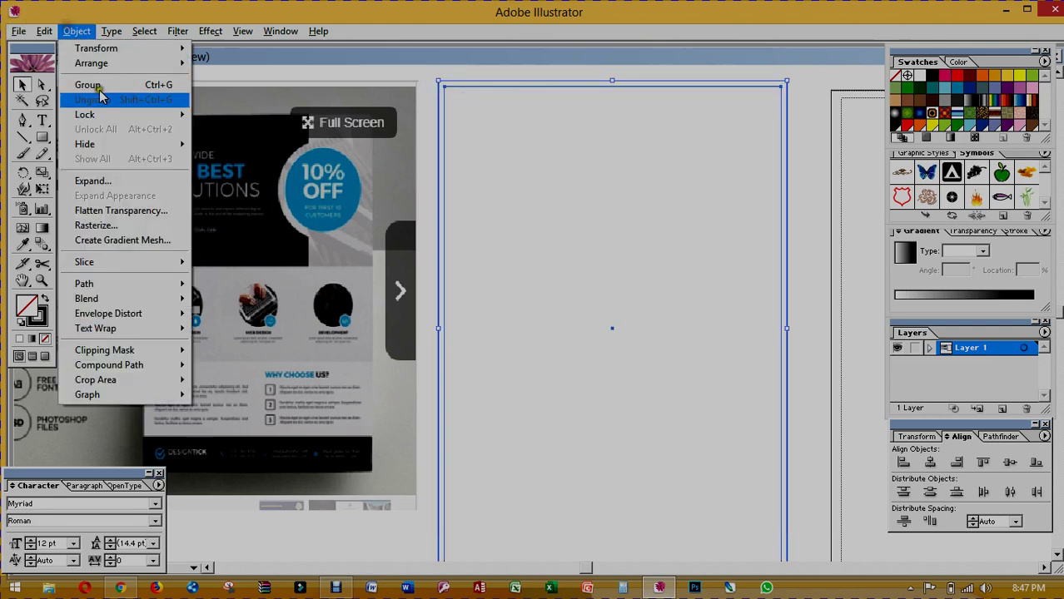
{"action": "left_click", "coordinate": [109, 114]}
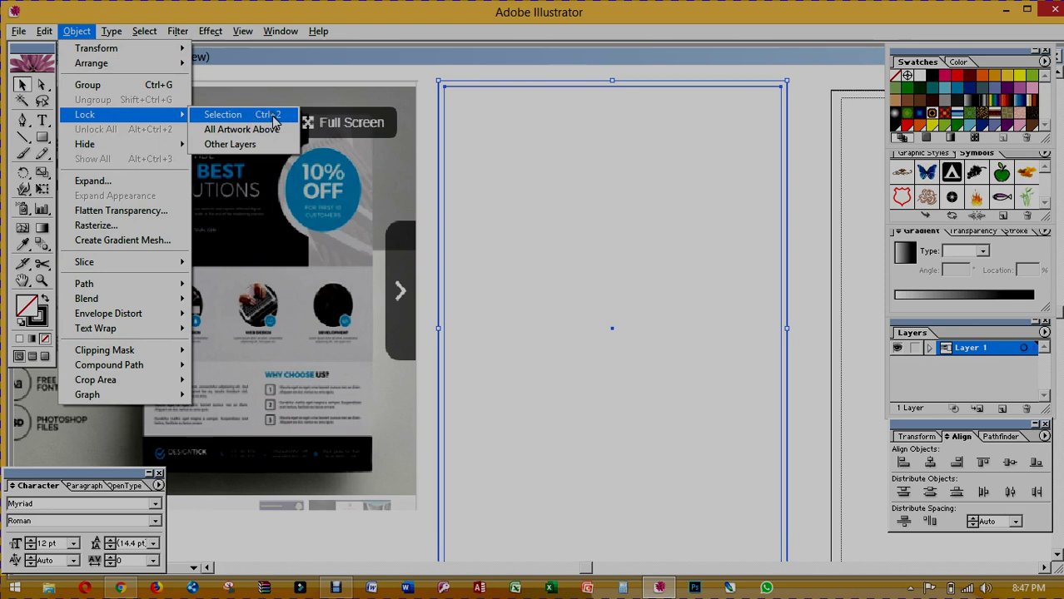
{"action": "left_click", "coordinate": [276, 116]}
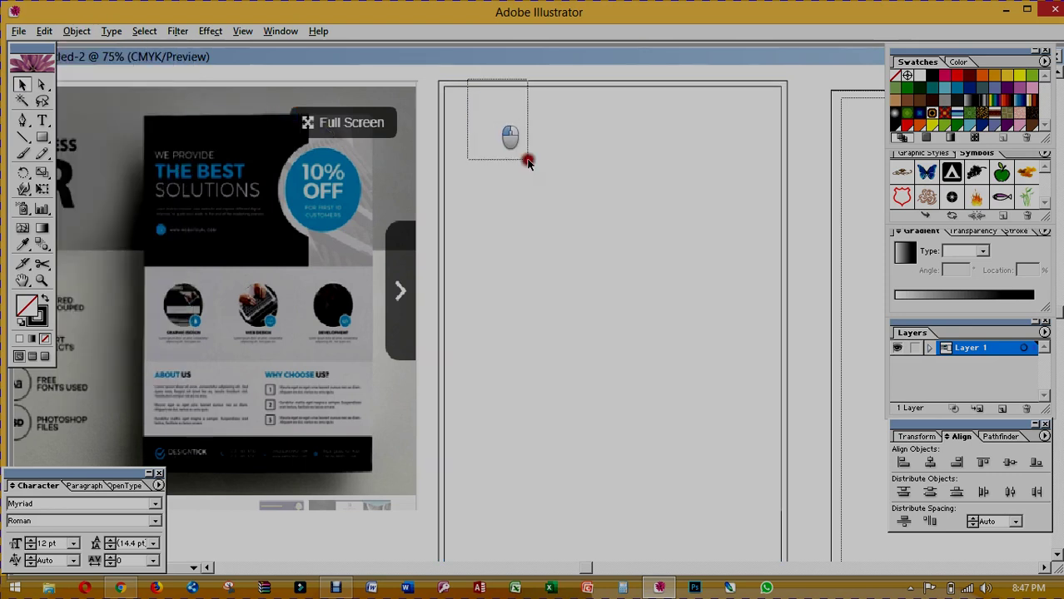
Confirm the locked page rectangle can no longer be selected
{"action": "left_click", "coordinate": [506, 101]}
{"action": "left_click", "coordinate": [441, 81]}
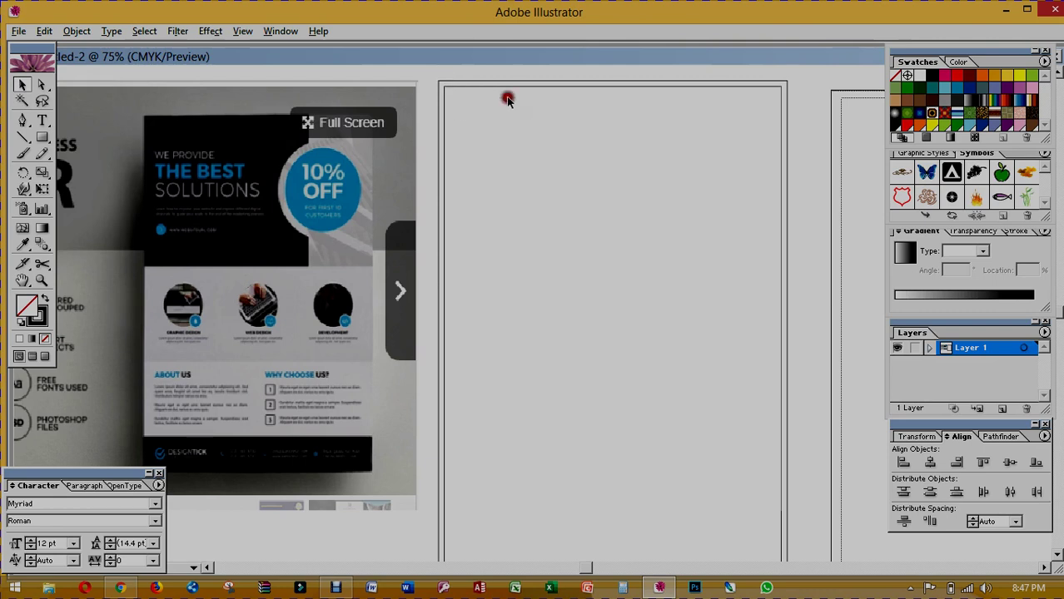
{"action": "left_click", "coordinate": [500, 82]}
{"action": "left_click", "coordinate": [779, 102]}
{"action": "left_click", "coordinate": [487, 114]}
{"action": "left_click_drag", "start_coordinate": [433, 85], "coordinate": [532, 125]}
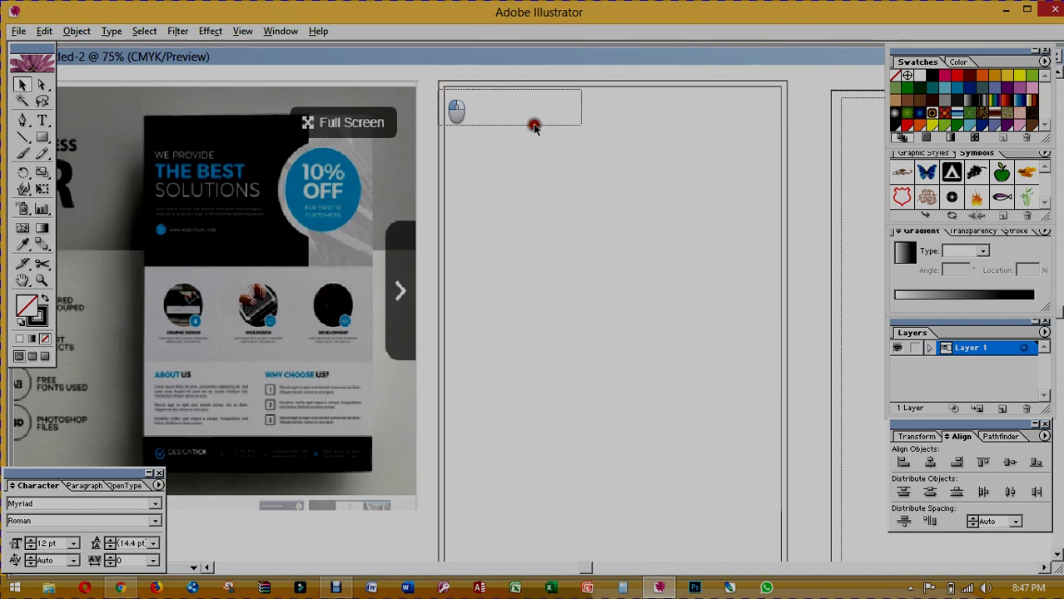
{"action": "left_click", "coordinate": [699, 126]}
{"action": "mouse_move", "coordinate": [439, 82]}
{"action": "left_mouse_down"}
{"action": "mouse_move", "coordinate": [655, 185]}
{"action": "mouse_move", "coordinate": [701, 182]}
{"action": "left_mouse_up"}
{"action": "left_click", "coordinate": [788, 229]}
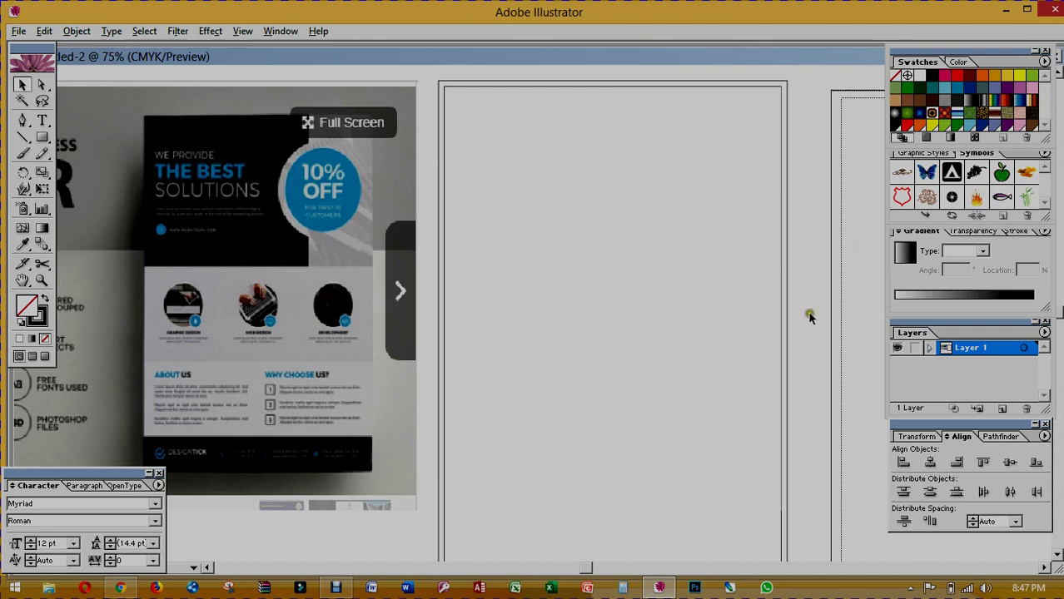
{"action": "mouse_move", "coordinate": [816, 310]}
{"action": "left_mouse_down"}
{"action": "mouse_move", "coordinate": [829, 335]}
{"action": "mouse_move", "coordinate": [827, 376]}
{"action": "left_mouse_up"}
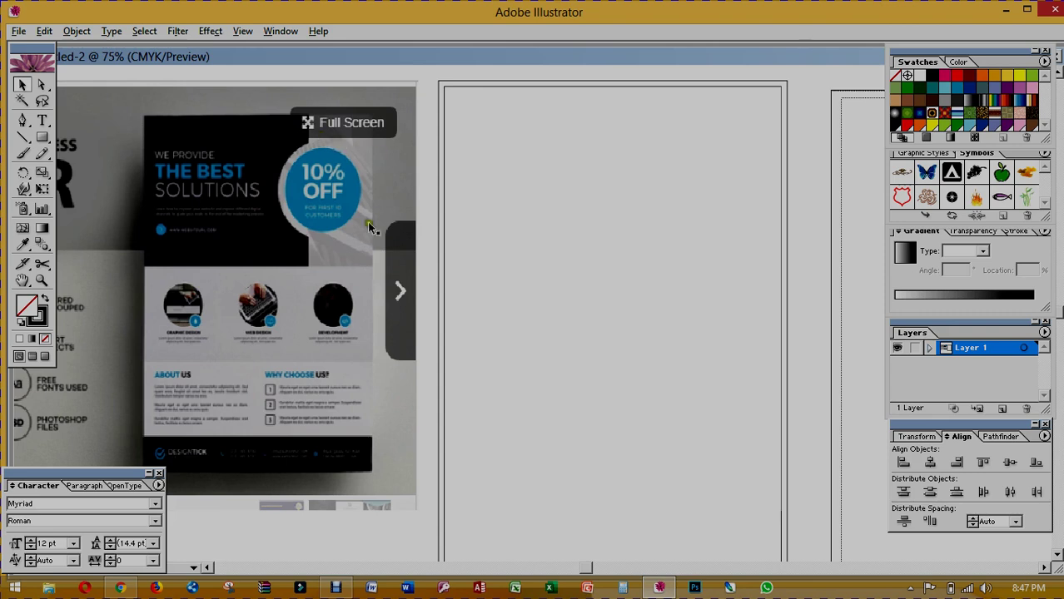
Pick the Rectangle tool with no stroke and a dark grey swatch fill
{"action": "left_click", "coordinate": [41, 136]}
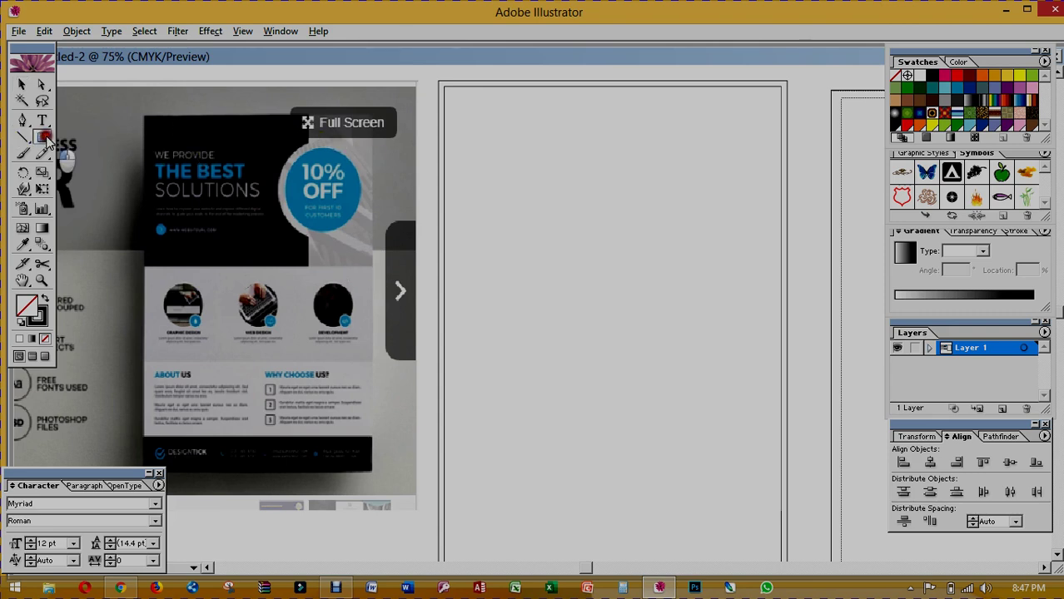
{"action": "left_click", "coordinate": [38, 316]}
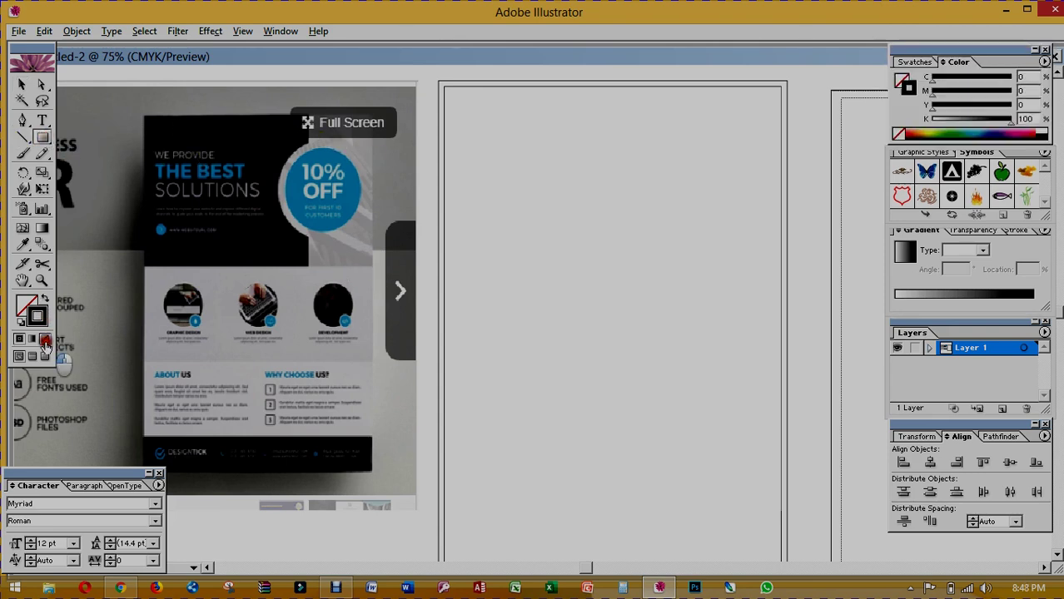
{"action": "left_click", "coordinate": [45, 339]}
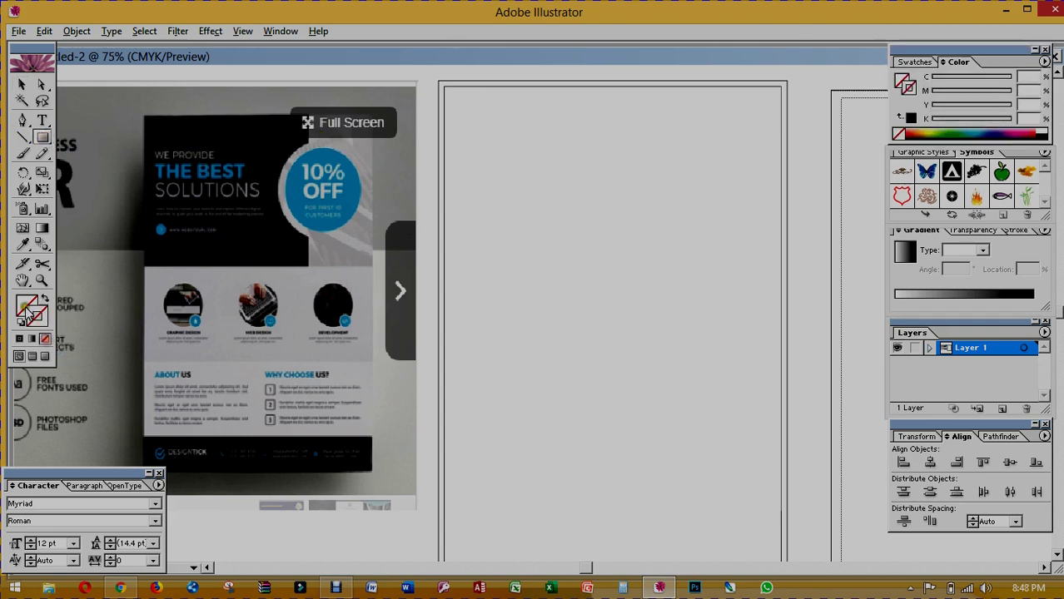
{"action": "left_click", "coordinate": [915, 63]}
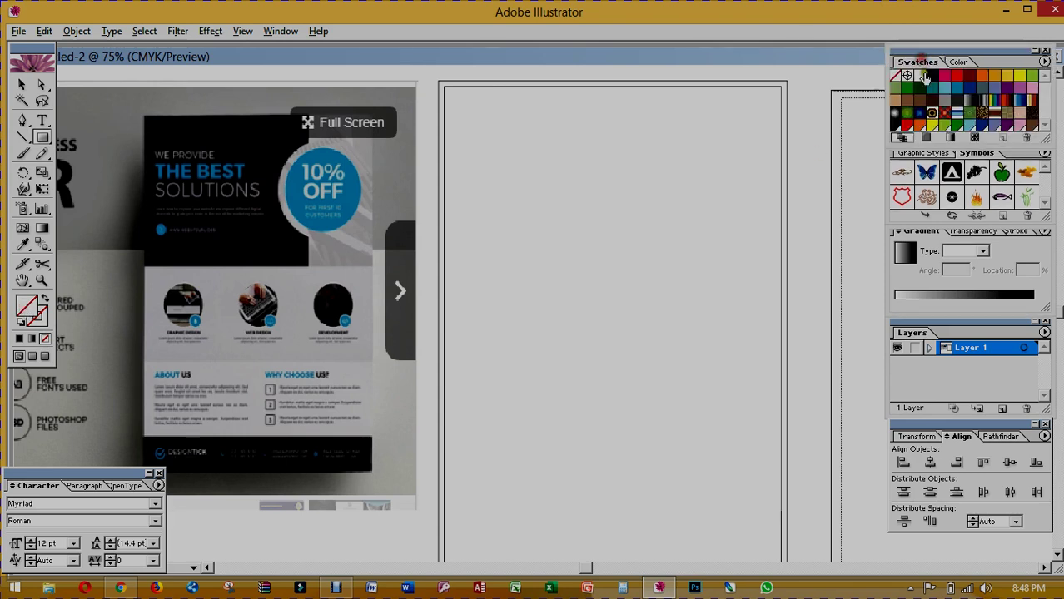
{"action": "left_click", "coordinate": [959, 106]}
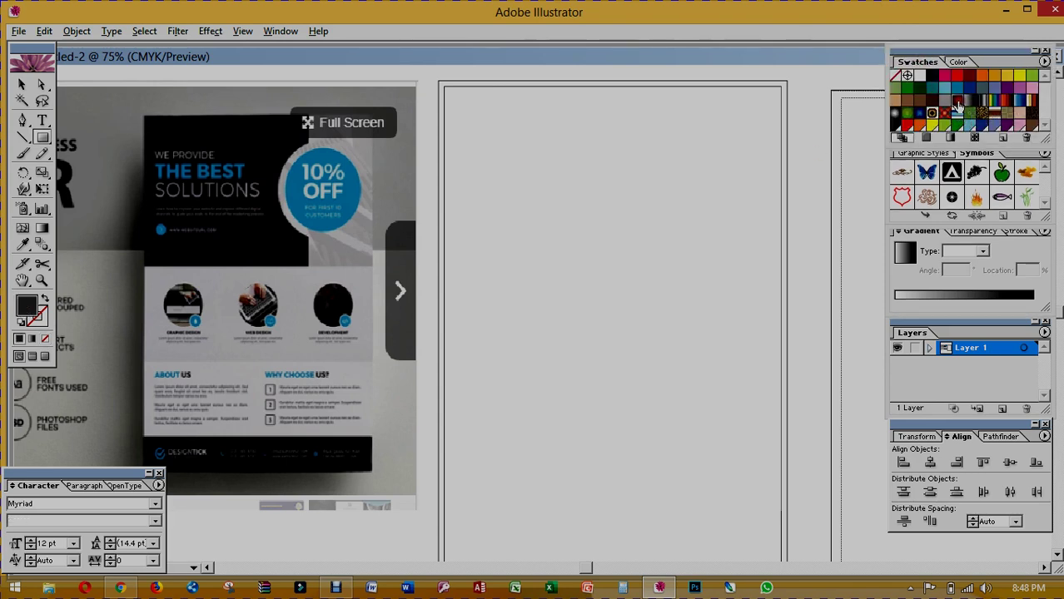
{"action": "left_click", "coordinate": [955, 62]}
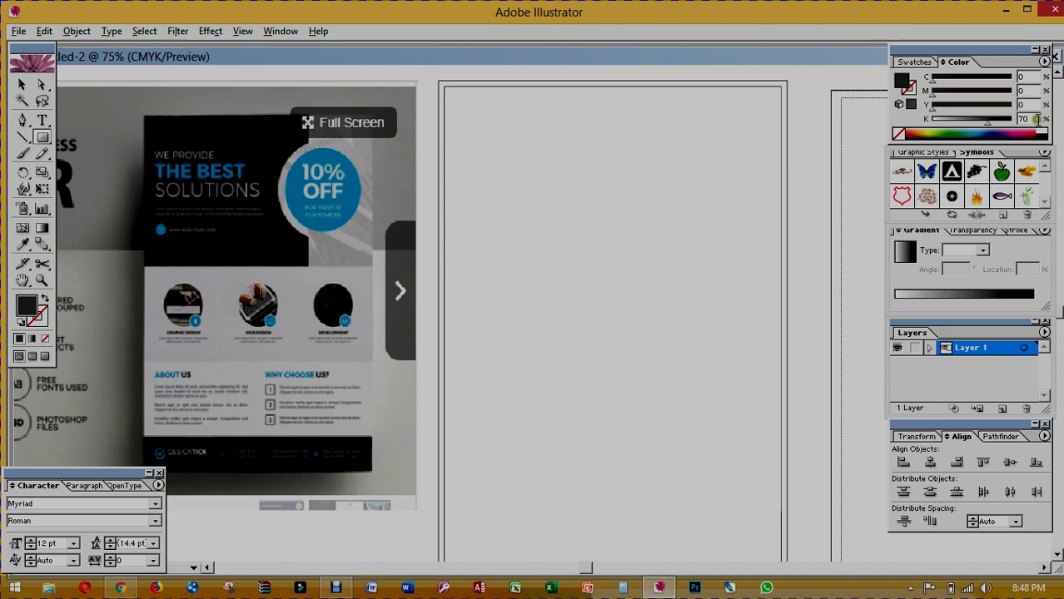
Check the fill's K value is 70, sampling the flyer's dark colour with the eyedropper
{"action": "double_click", "coordinate": [1030, 119]}
{"action": "left_click", "coordinate": [23, 244]}
{"action": "left_click", "coordinate": [263, 238]}
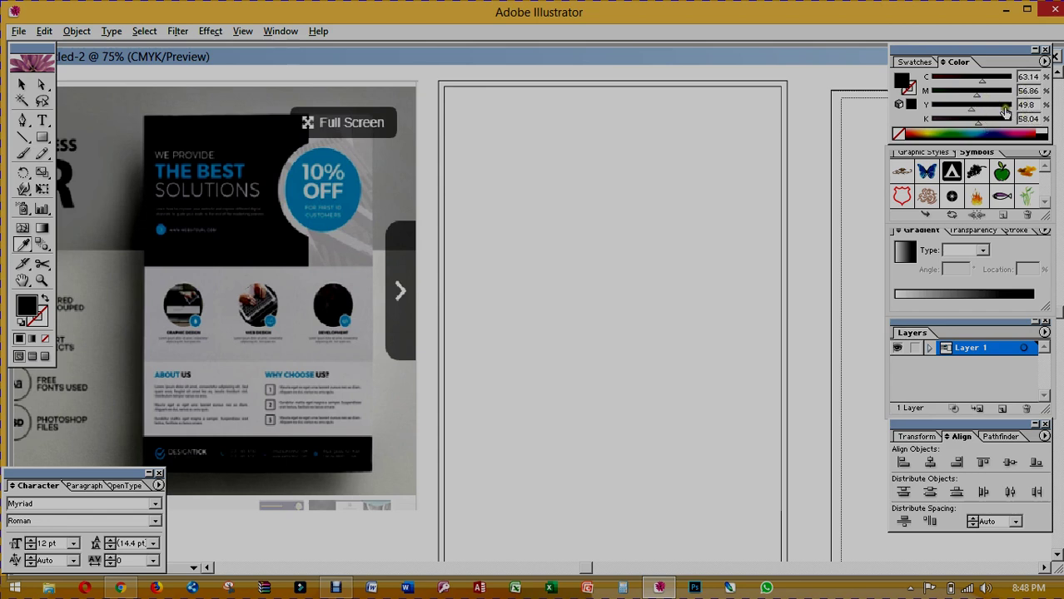
{"action": "left_click", "coordinate": [913, 61]}
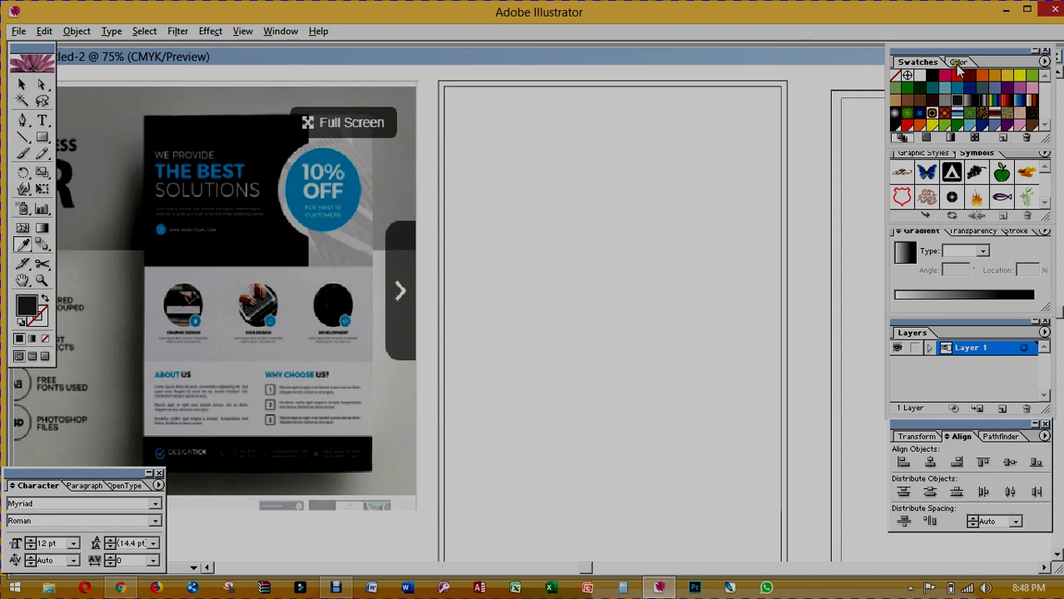
{"action": "left_click", "coordinate": [958, 63]}
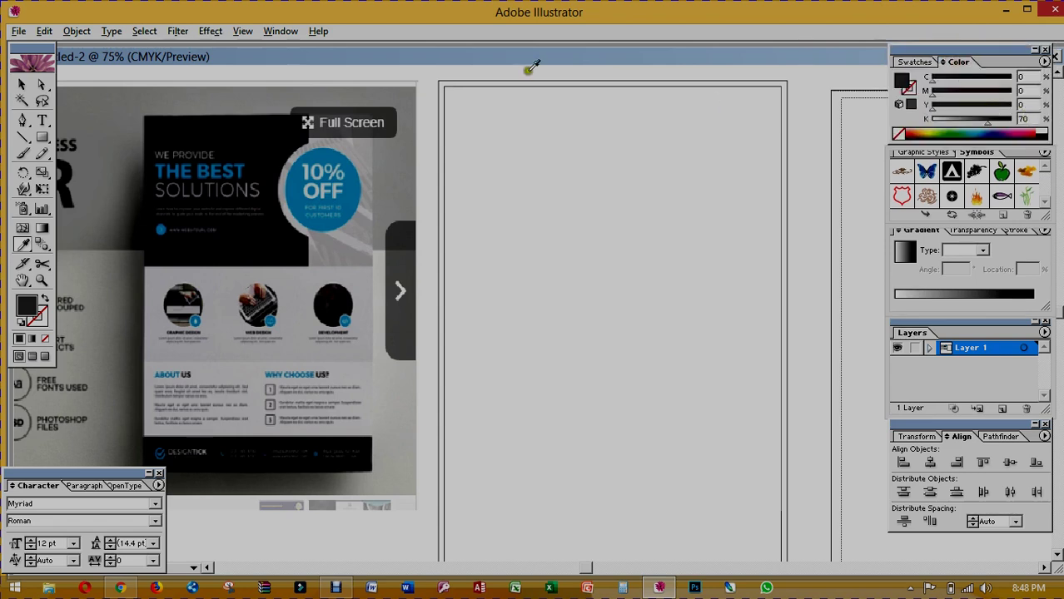
{"action": "left_click", "coordinate": [42, 137]}
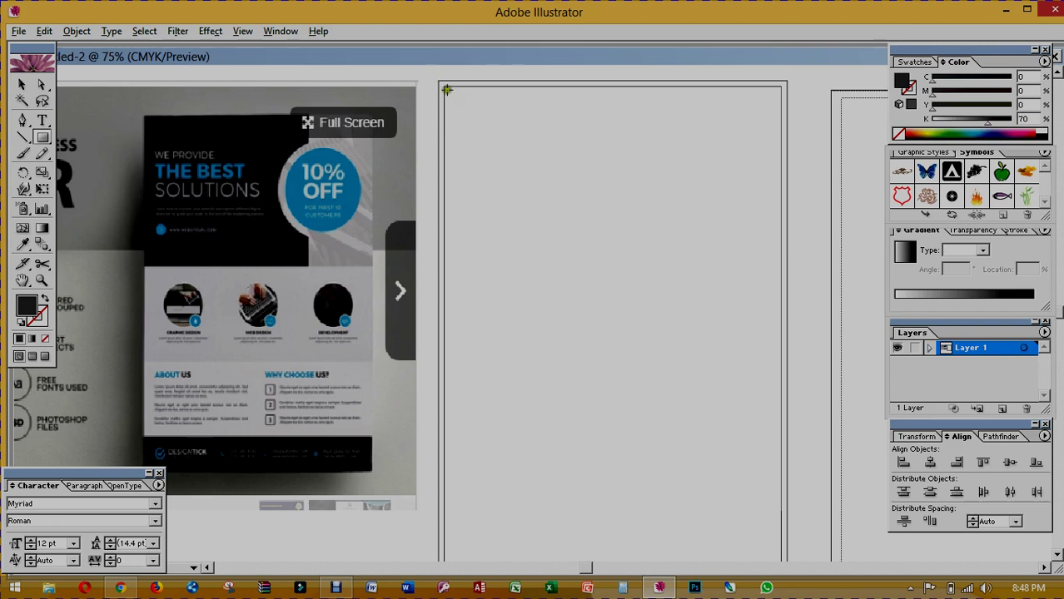
Draw the dark 70% grey header rectangle from the page's top-left corner and select it
{"action": "left_click_drag", "start_coordinate": [439, 81], "coordinate": [786, 287]}
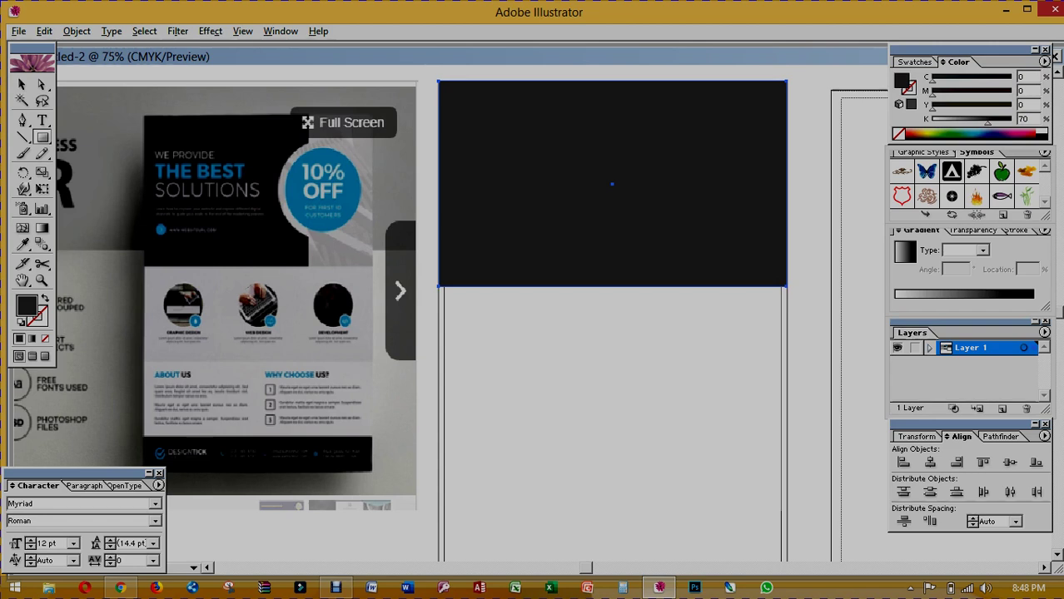
{"action": "left_click", "coordinate": [22, 84]}
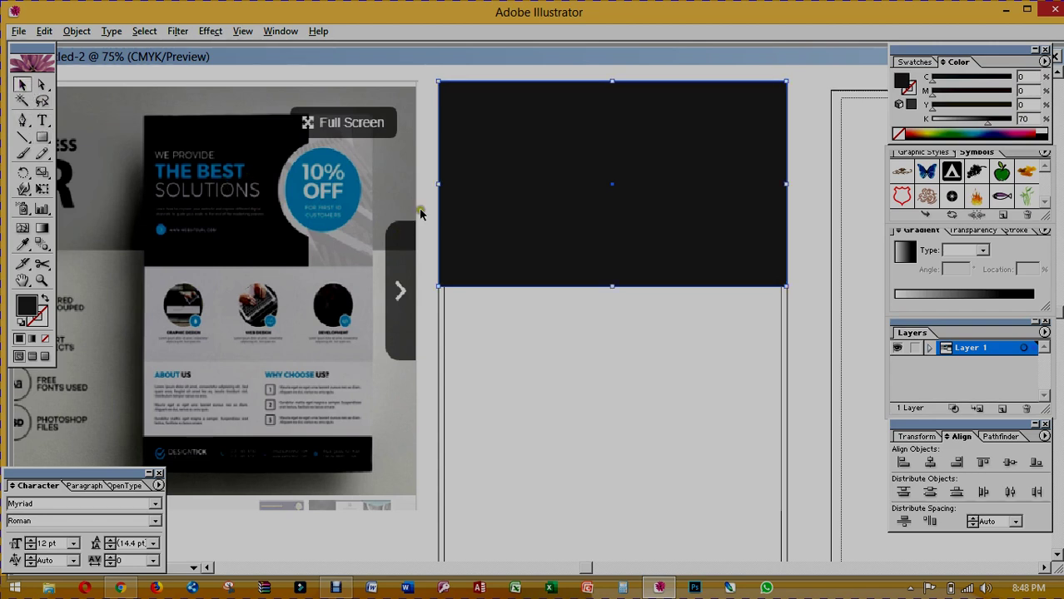
{"action": "left_click", "coordinate": [423, 210]}
{"action": "left_click", "coordinate": [752, 170]}
Paste a copy of the dark rectangle in front and shrink it to the right end
{"action": "left_click", "coordinate": [44, 31]}
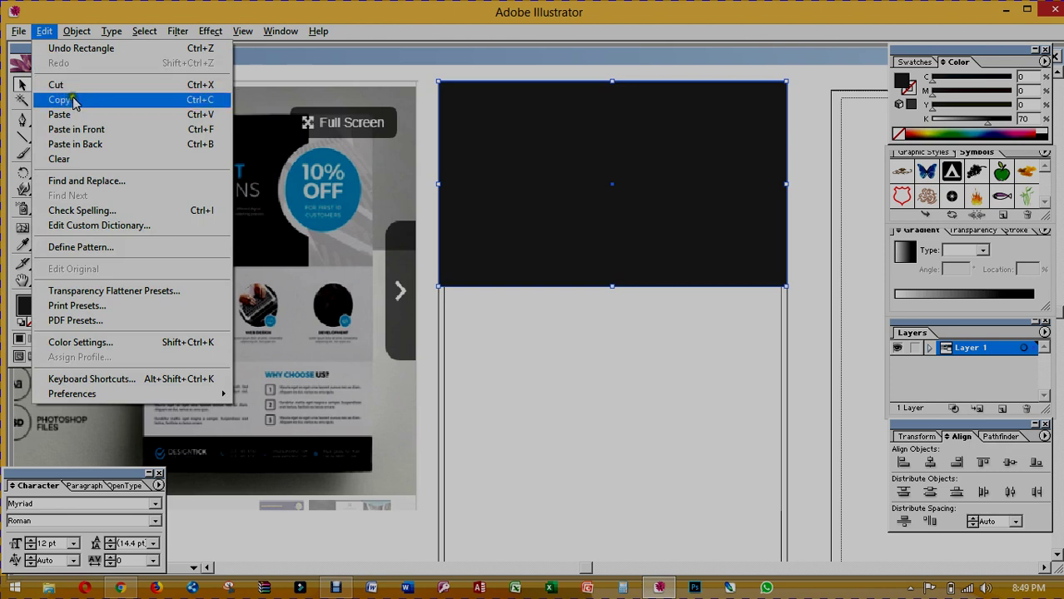
{"action": "left_click", "coordinate": [208, 100]}
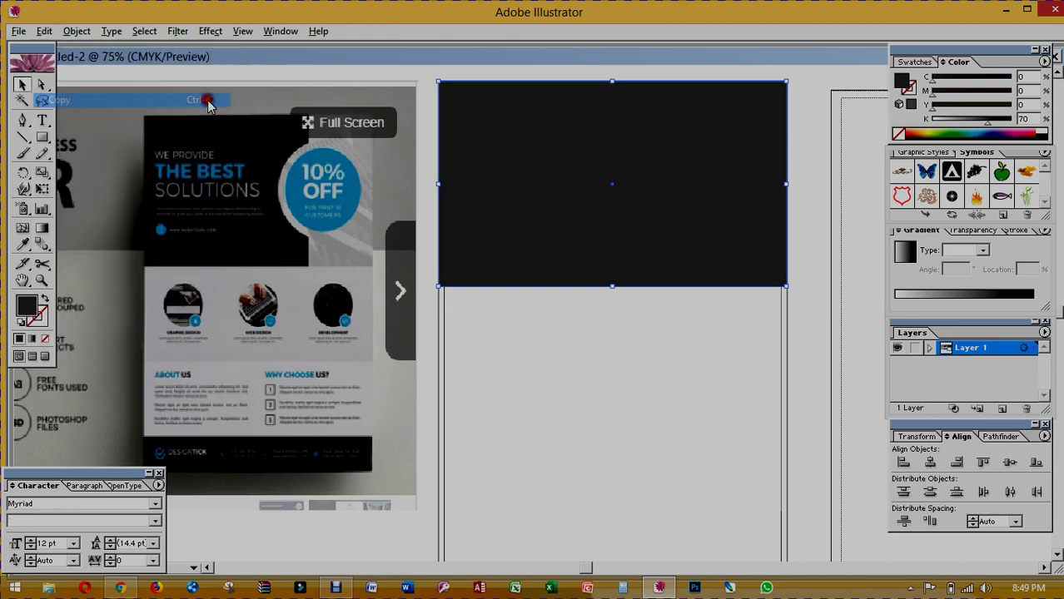
{"action": "left_click", "coordinate": [45, 31]}
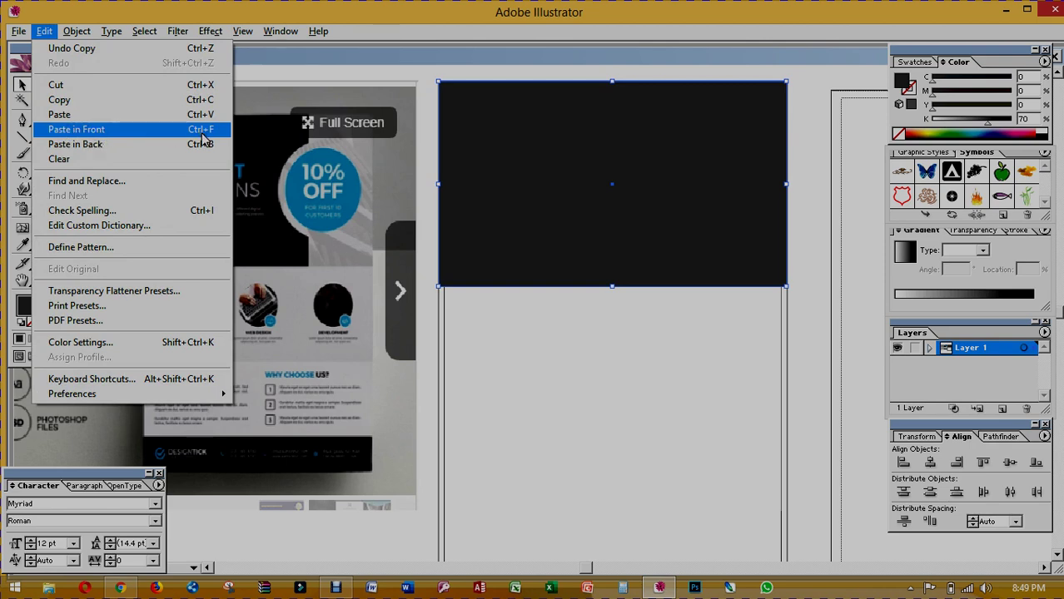
{"action": "left_click", "coordinate": [202, 132]}
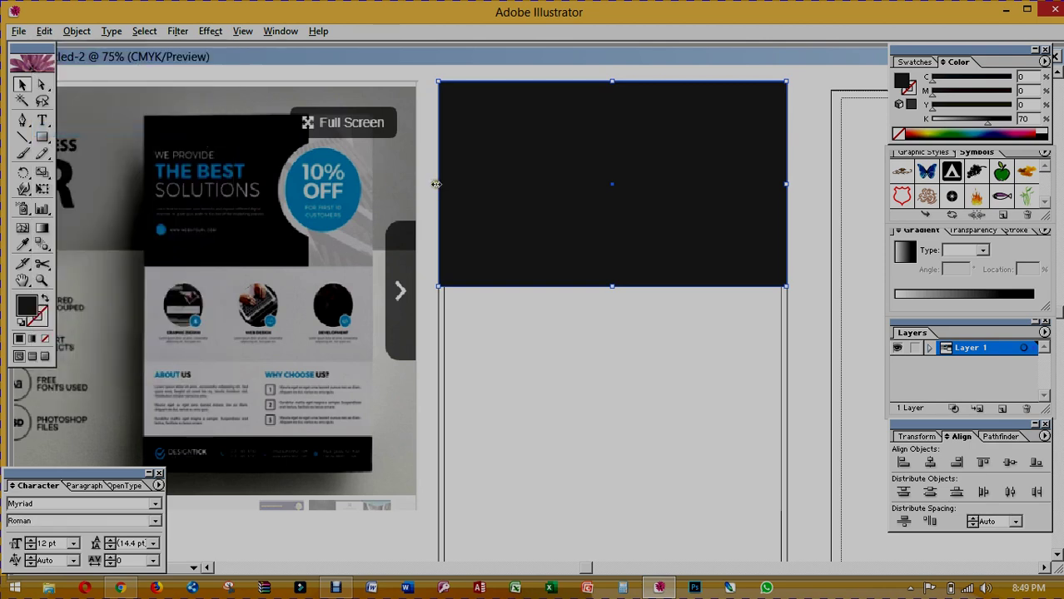
{"action": "left_click_drag", "start_coordinate": [436, 184], "coordinate": [684, 200]}
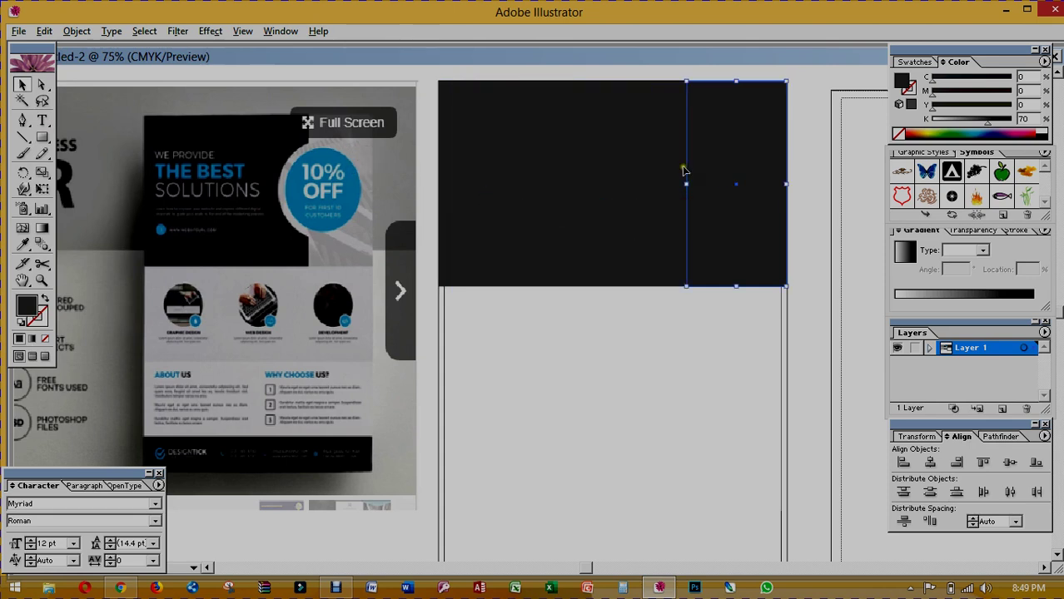
Fill the right-hand copy with 30% grey, then reselect the dark rectangle
{"action": "left_click", "coordinate": [914, 62]}
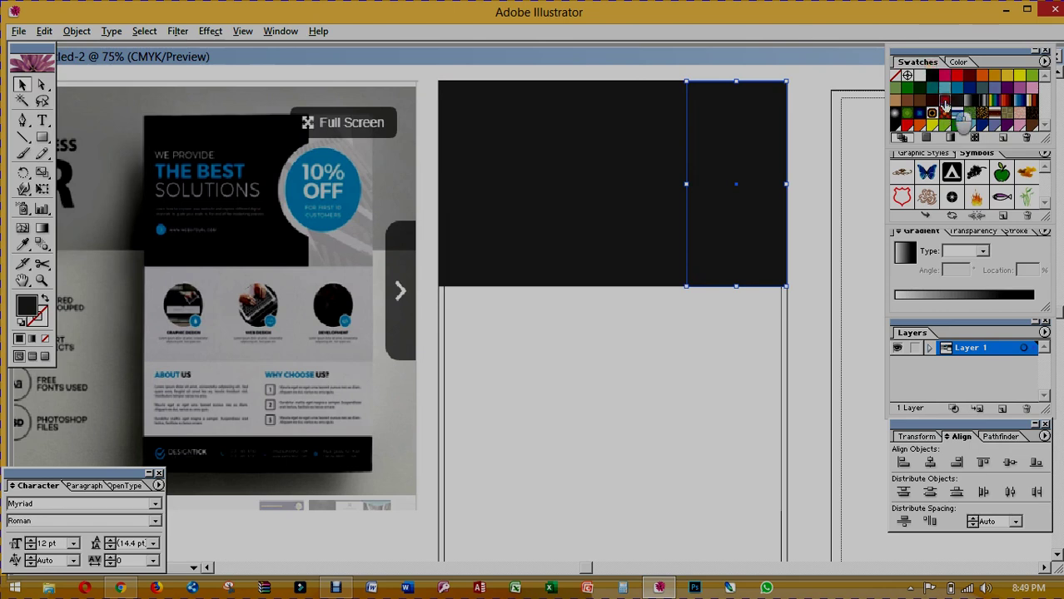
{"action": "left_click", "coordinate": [943, 99]}
{"action": "left_click", "coordinate": [957, 62]}
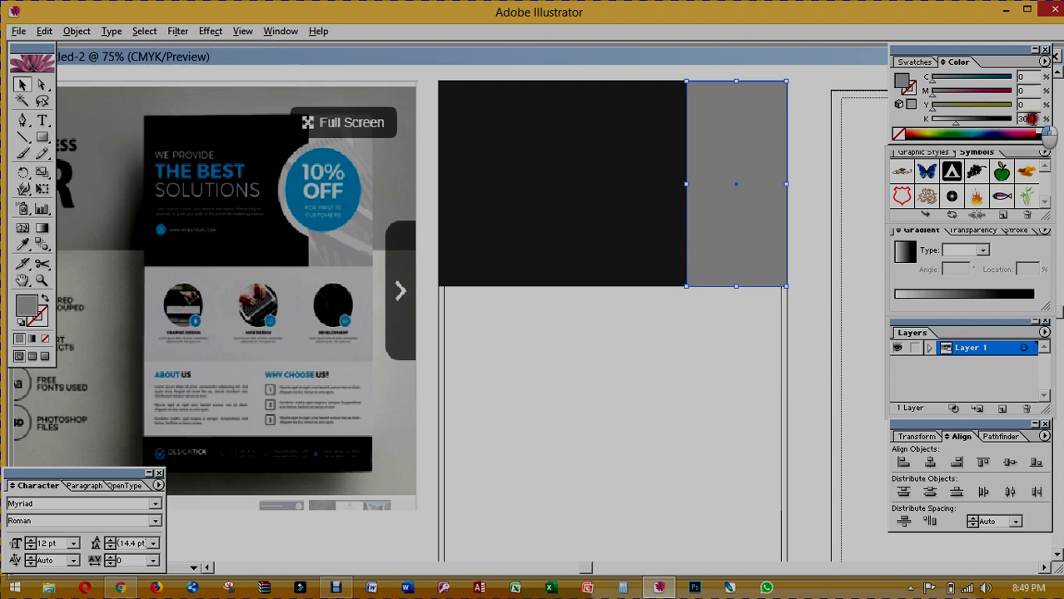
{"action": "left_click", "coordinate": [763, 356]}
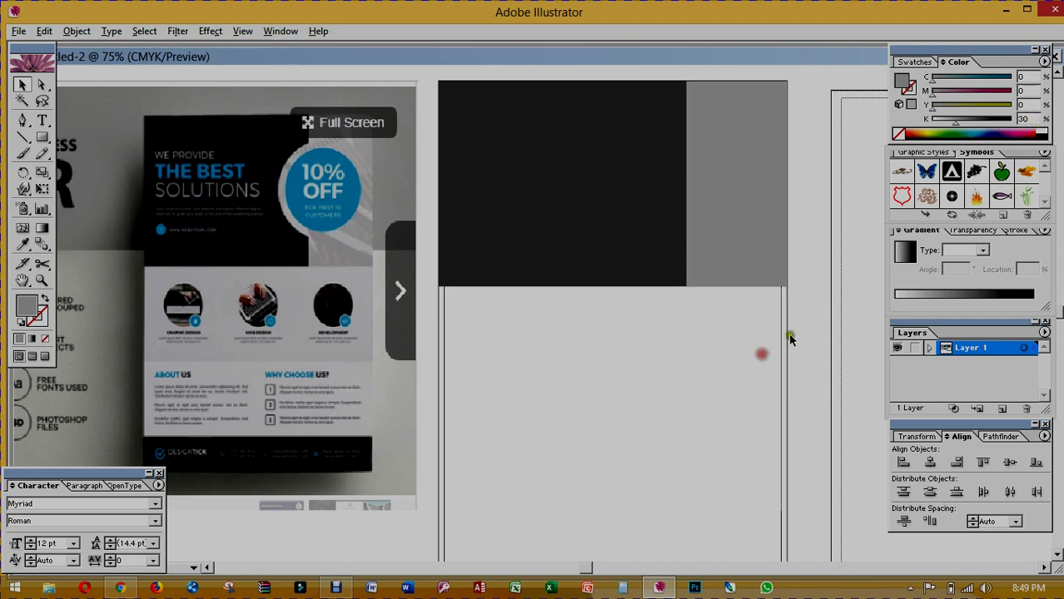
{"action": "left_click_drag", "start_coordinate": [820, 331], "coordinate": [588, 233]}
{"action": "left_click", "coordinate": [653, 360]}
{"action": "left_click", "coordinate": [634, 214]}
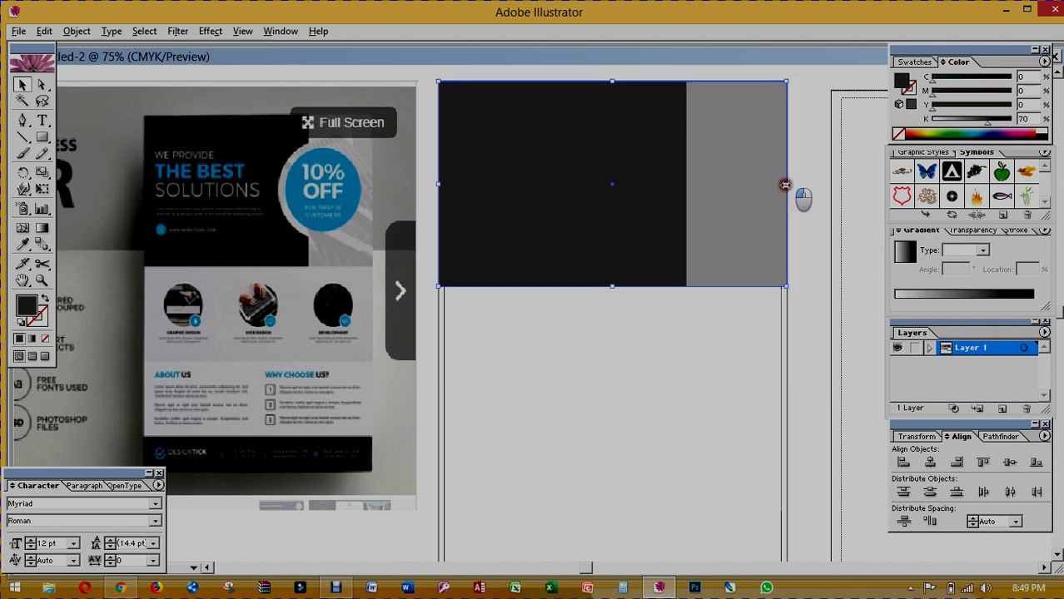
Drag the dark rectangle's right edge left to meet the grey panel
{"action": "left_click_drag", "start_coordinate": [786, 183], "coordinate": [686, 197]}
{"action": "left_click", "coordinate": [664, 348]}
{"action": "left_click_drag", "start_coordinate": [731, 329], "coordinate": [670, 281]}
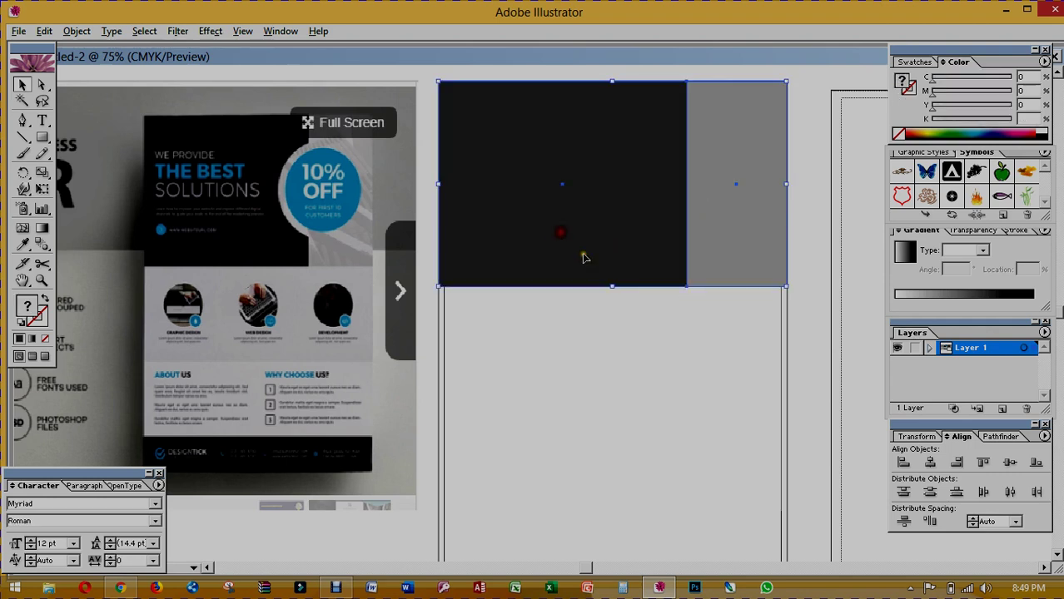
{"action": "left_click", "coordinate": [732, 325]}
{"action": "left_click_drag", "start_coordinate": [801, 317], "coordinate": [570, 216]}
{"action": "left_click", "coordinate": [571, 215]}
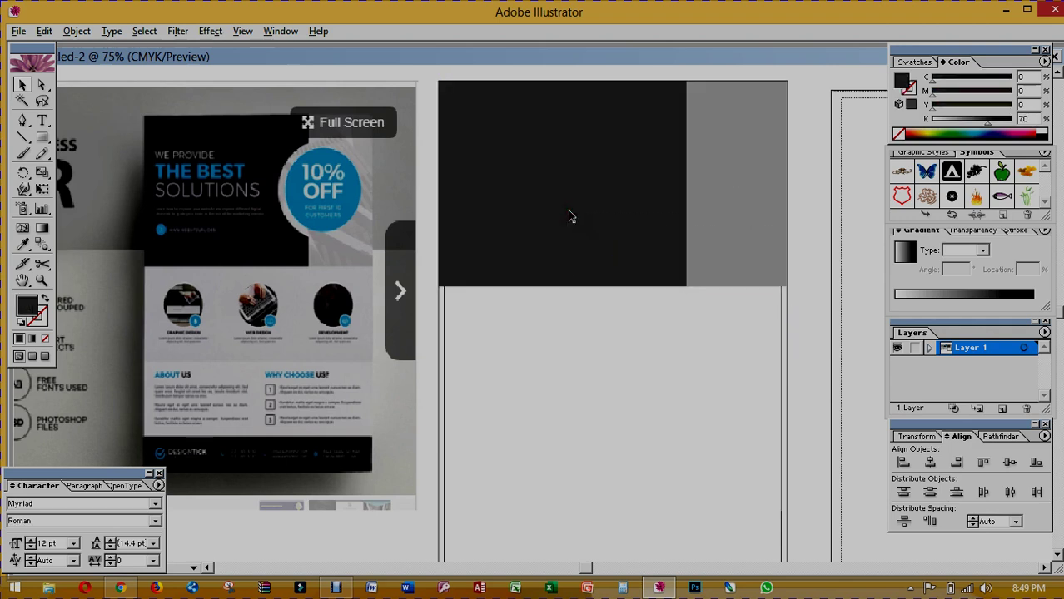
Check the Object menu's lock options without changing anything, then deselect all
{"action": "left_click", "coordinate": [76, 31]}
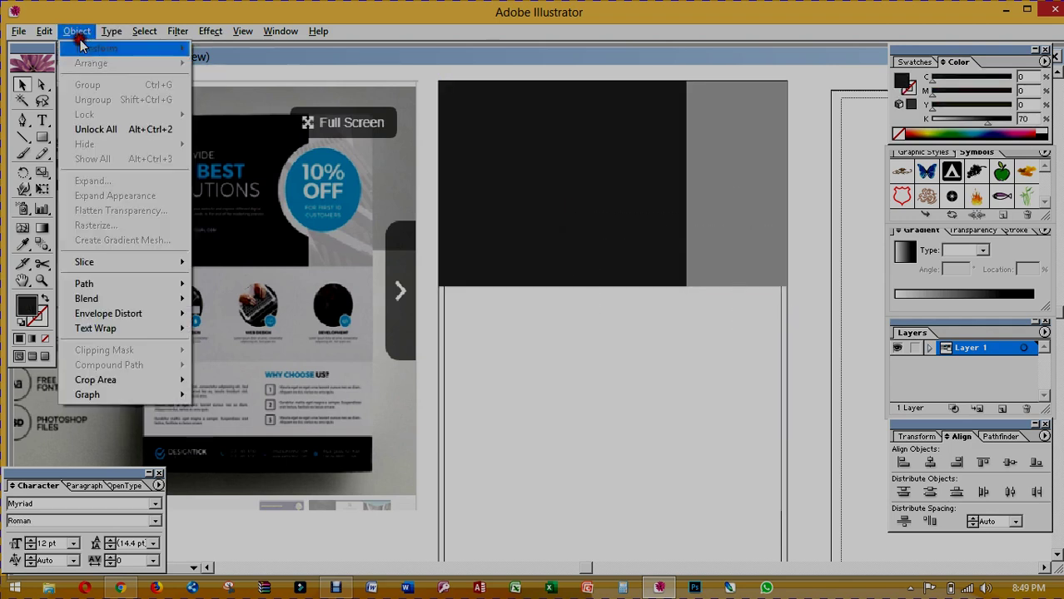
{"action": "left_click", "coordinate": [636, 343]}
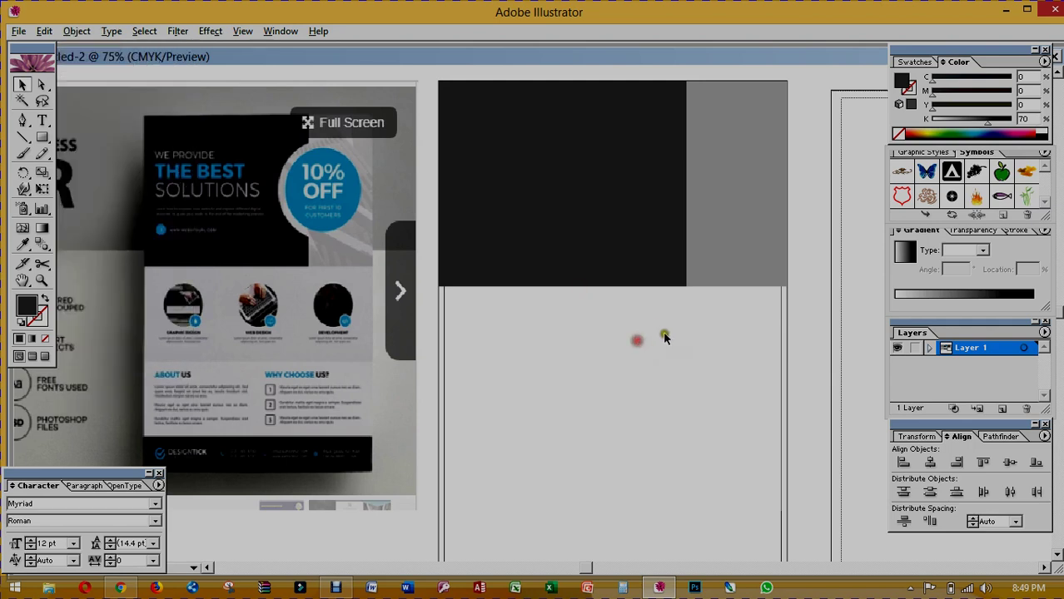
{"action": "left_click_drag", "start_coordinate": [703, 270], "coordinate": [544, 207]}
{"action": "left_click", "coordinate": [579, 307]}
{"action": "left_click", "coordinate": [42, 137]}
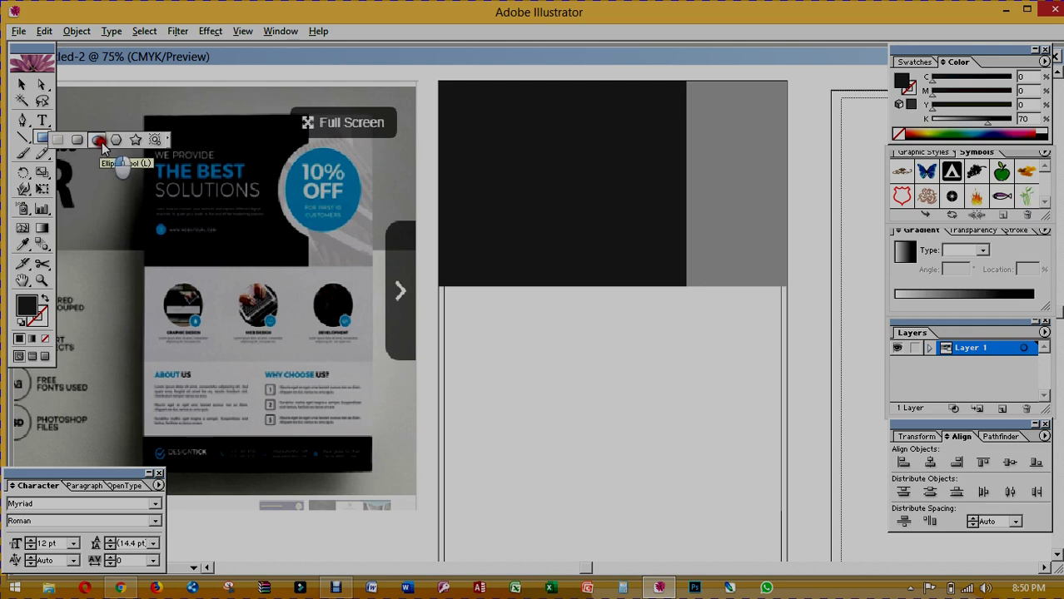
Draw a circle across the border between the dark band and the grey panel
{"action": "left_click", "coordinate": [101, 141]}
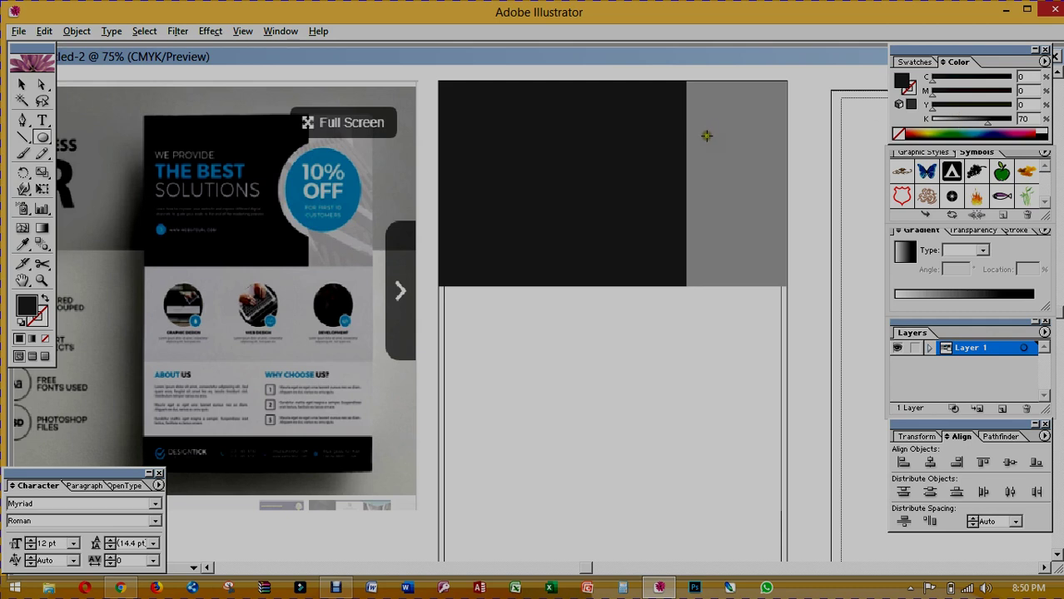
{"action": "left_click_drag", "start_coordinate": [686, 174], "coordinate": [731, 233]}
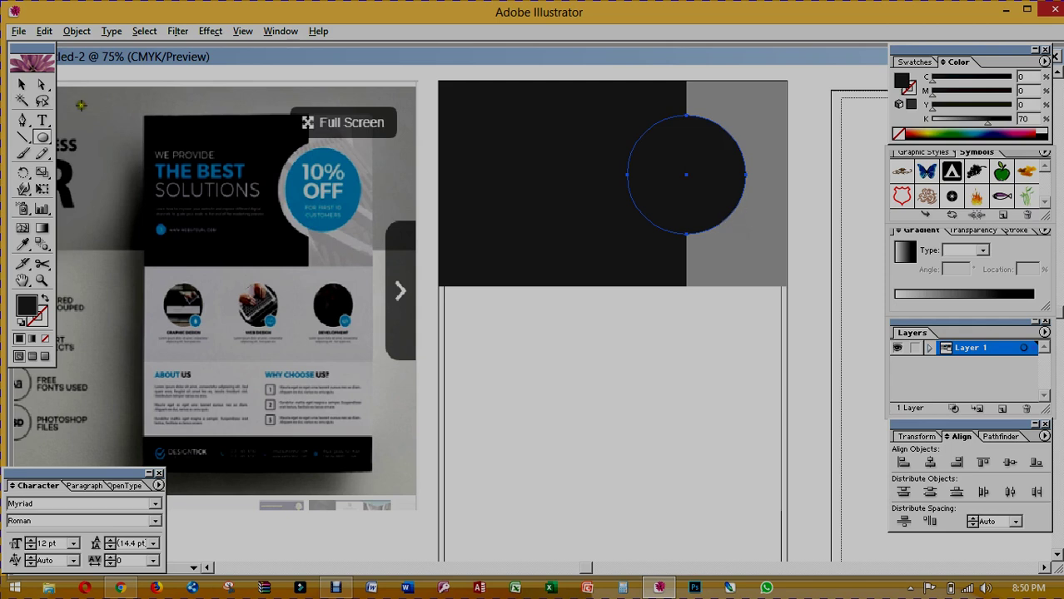
{"action": "left_click", "coordinate": [22, 84]}
{"action": "left_click_drag", "start_coordinate": [662, 190], "coordinate": [670, 202]}
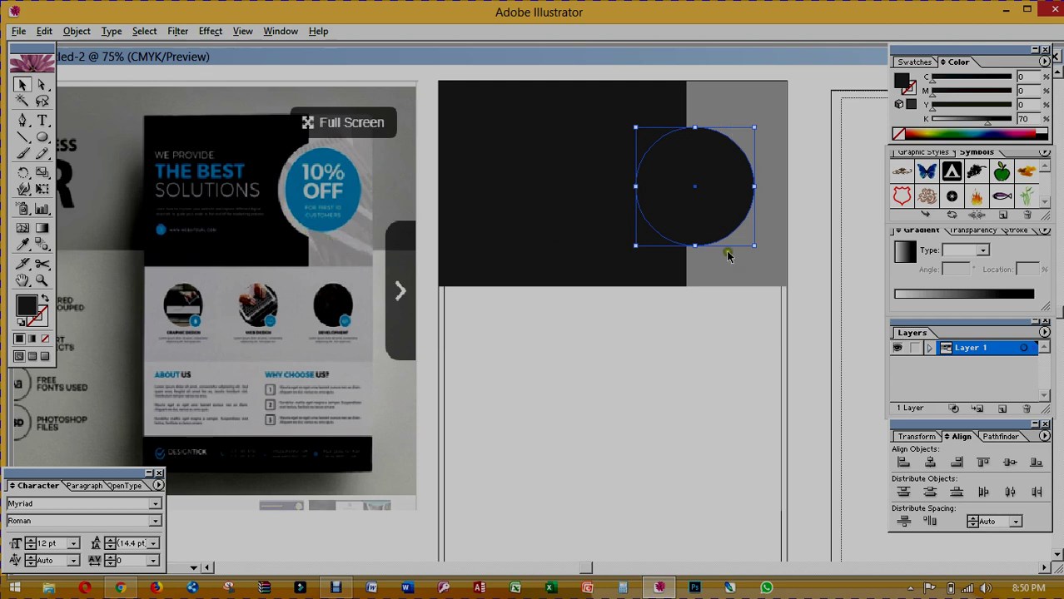
Fill the circle with a grey swatch
{"action": "left_click", "coordinate": [719, 221]}
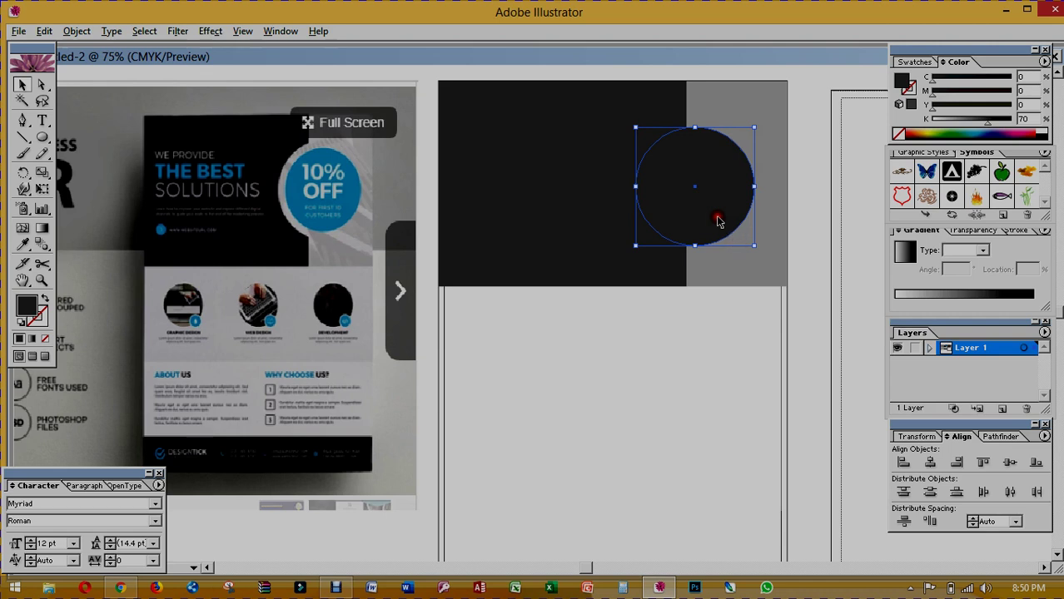
{"action": "left_click", "coordinate": [918, 62]}
{"action": "left_click", "coordinate": [944, 100]}
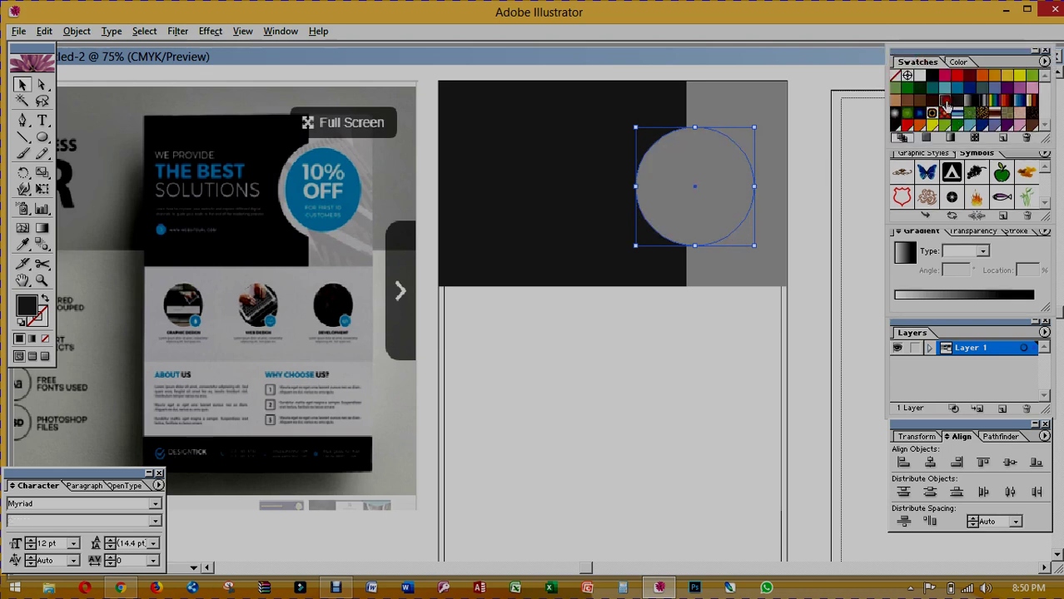
{"action": "left_click", "coordinate": [682, 412]}
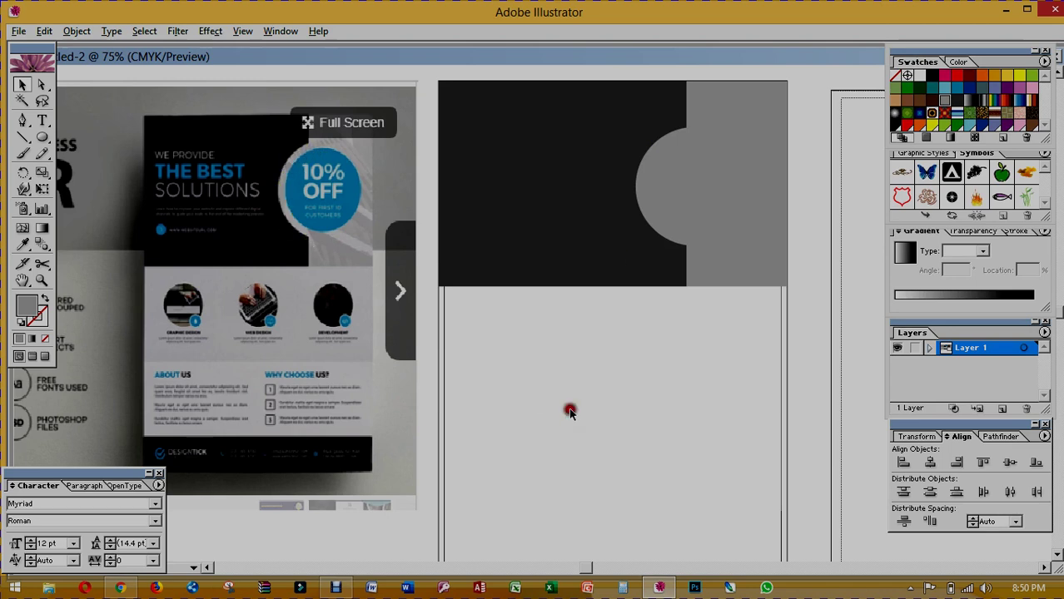
Reselect the grey circle, undoing an accidental corner resize
{"action": "left_click", "coordinate": [654, 207]}
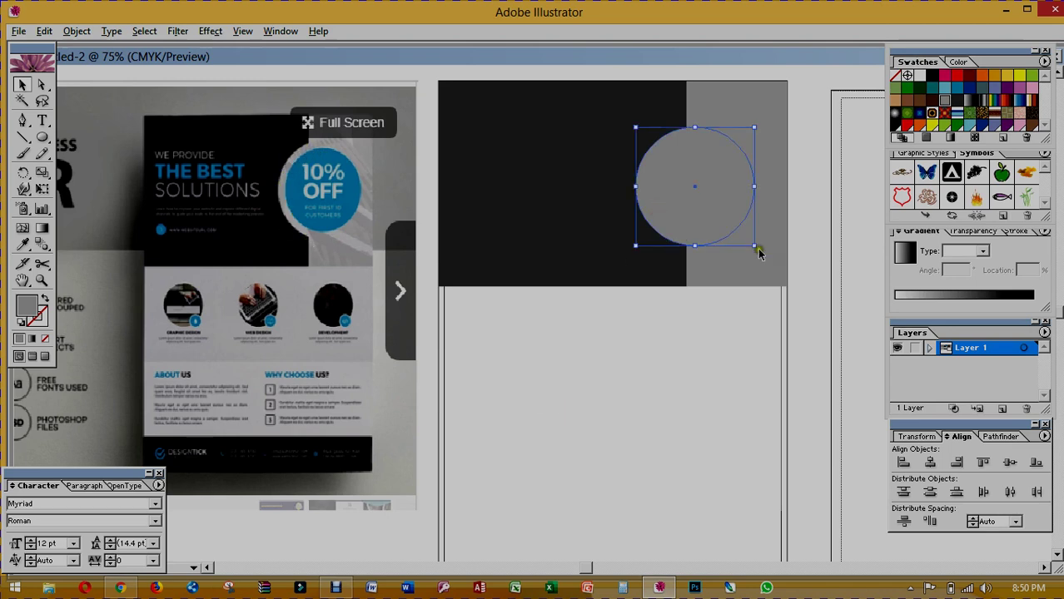
{"action": "mouse_move", "coordinate": [752, 247]}
{"action": "left_mouse_down"}
{"action": "mouse_move", "coordinate": [760, 253]}
{"action": "mouse_move", "coordinate": [699, 174]}
{"action": "left_mouse_up"}
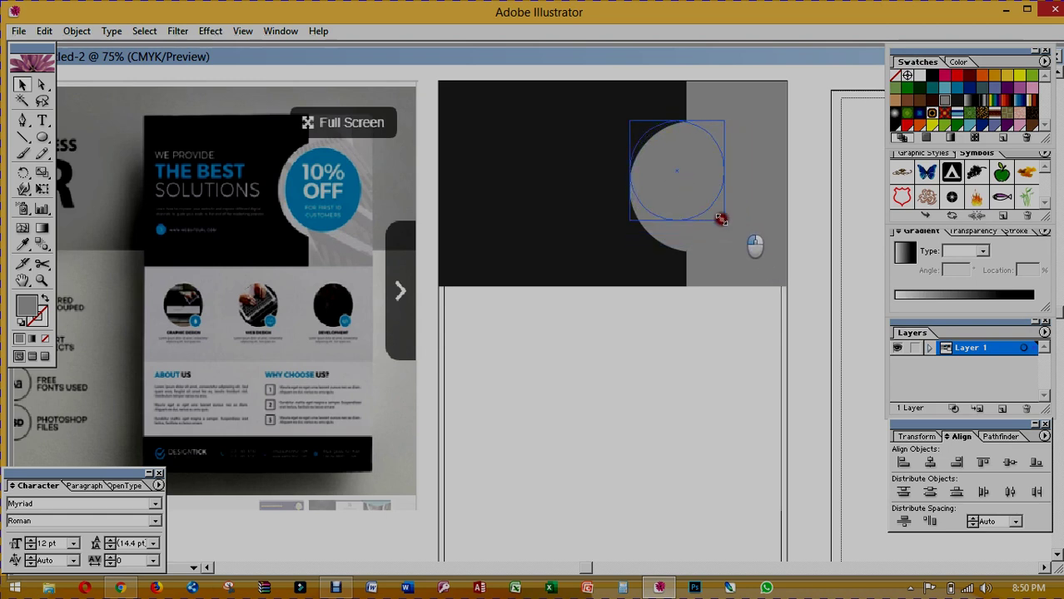
{"action": "key", "text": "ctrl+z"}
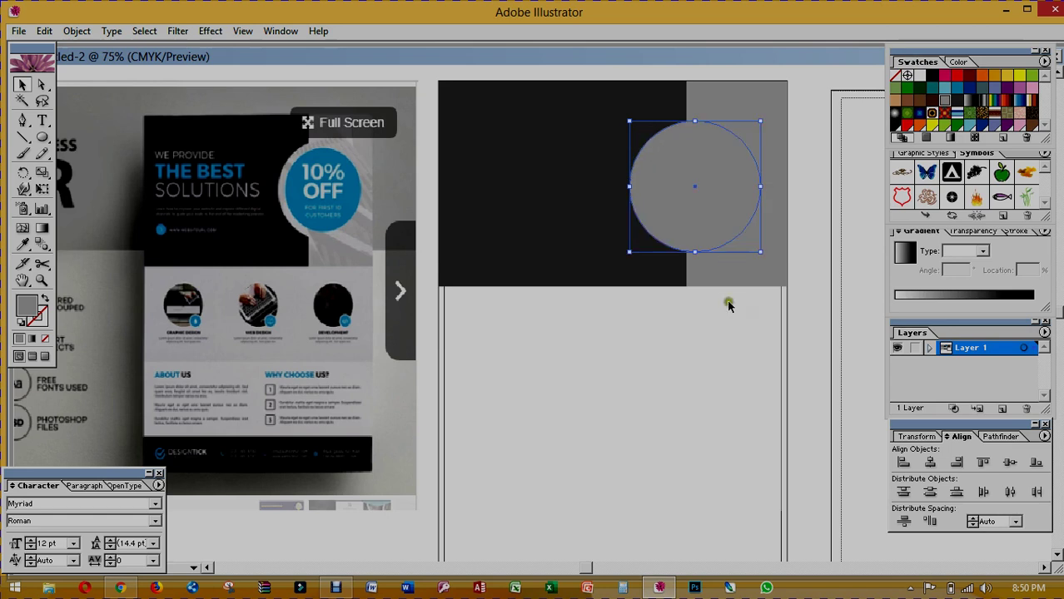
{"action": "left_click", "coordinate": [740, 340]}
{"action": "left_click", "coordinate": [689, 199]}
{"action": "left_click", "coordinate": [690, 214]}
Fill a copy of the circle blue and shrink it to leave a grey ring
{"action": "left_click_drag", "start_coordinate": [690, 190], "coordinate": [629, 386]}
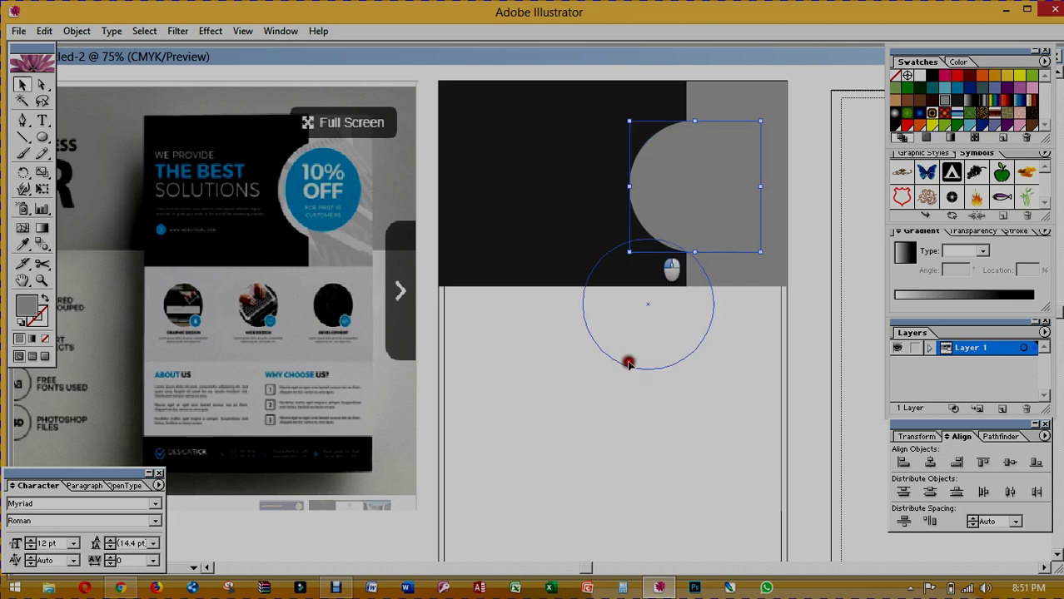
{"action": "left_click_drag", "start_coordinate": [652, 177], "coordinate": [542, 181]}
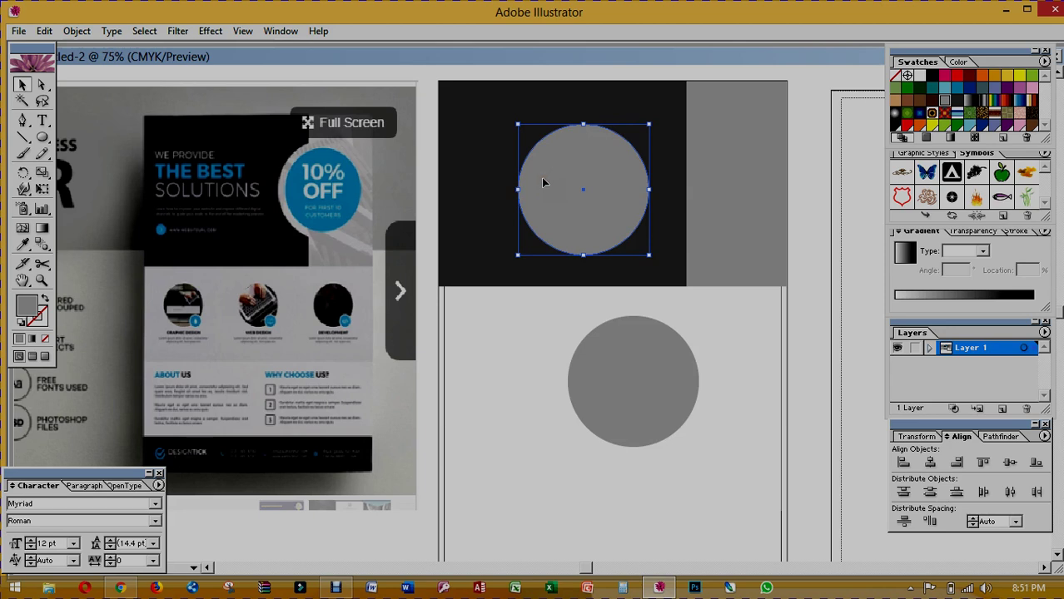
{"action": "key", "text": "ctrl+z"}
{"action": "key", "text": "ctrl+z"}
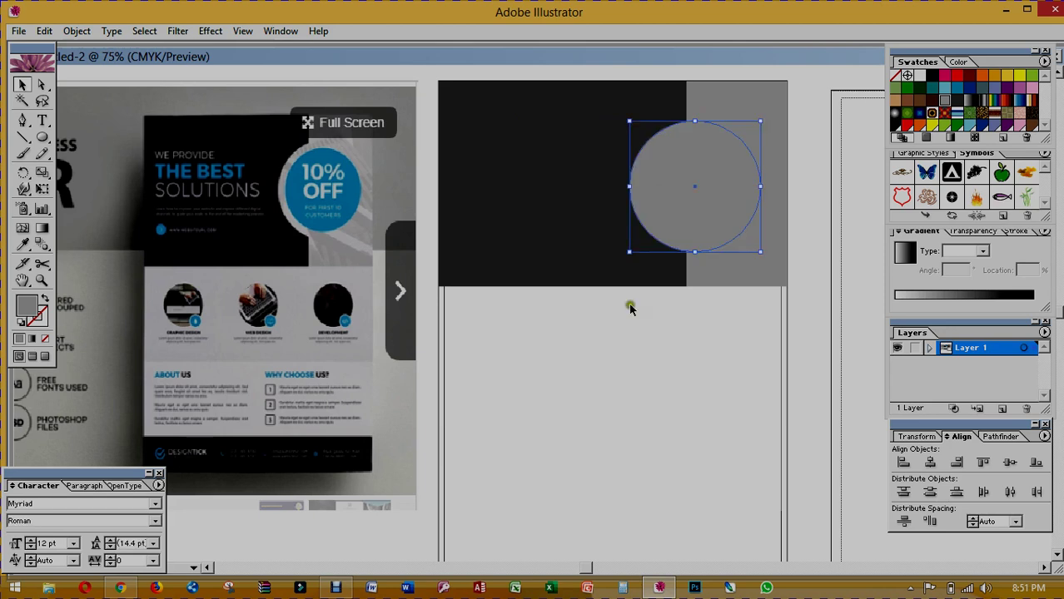
{"action": "left_click", "coordinate": [682, 188]}
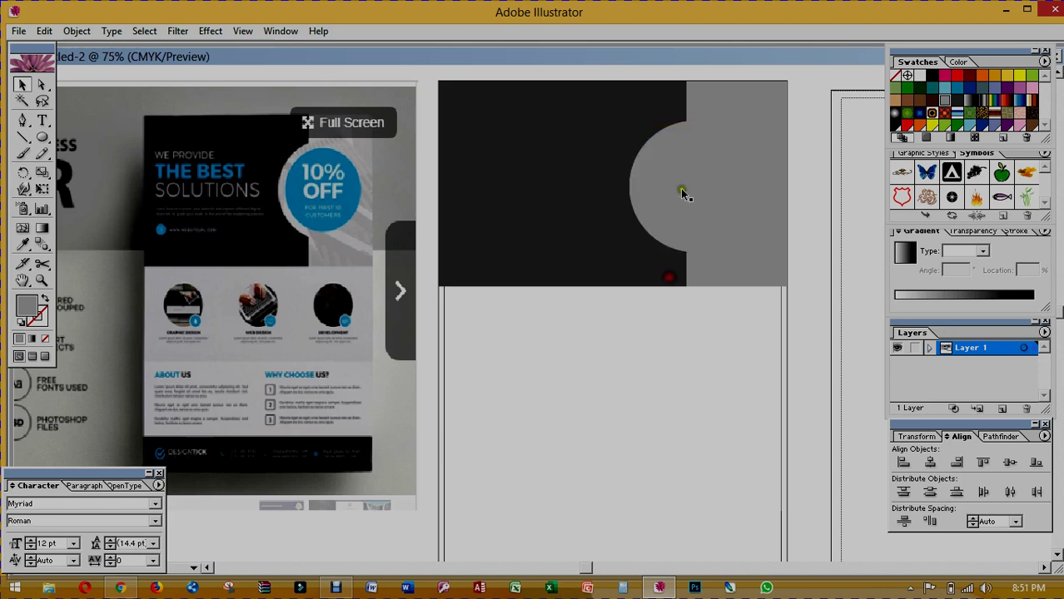
{"action": "left_click", "coordinate": [957, 90]}
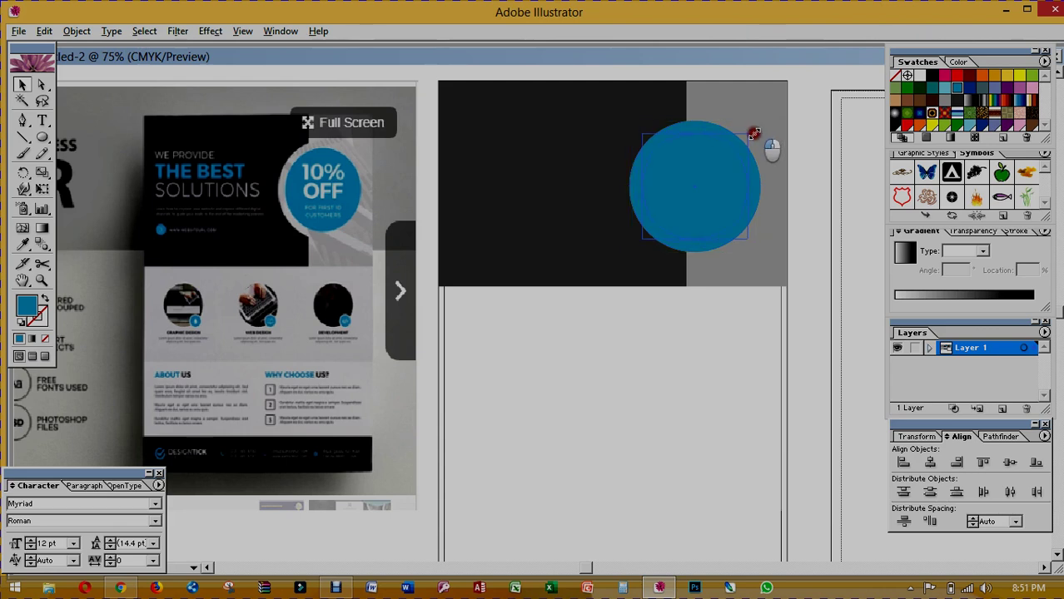
{"action": "left_click_drag", "start_coordinate": [759, 121], "coordinate": [748, 133]}
{"action": "left_click", "coordinate": [627, 414]}
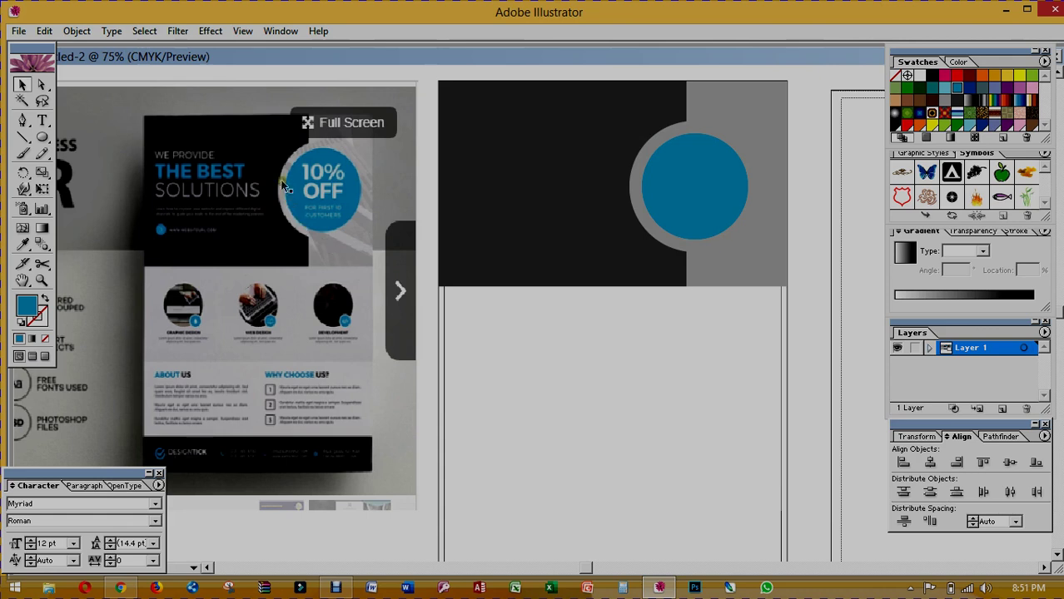
Enlarge the reference flyer image slightly
{"action": "left_click", "coordinate": [399, 313]}
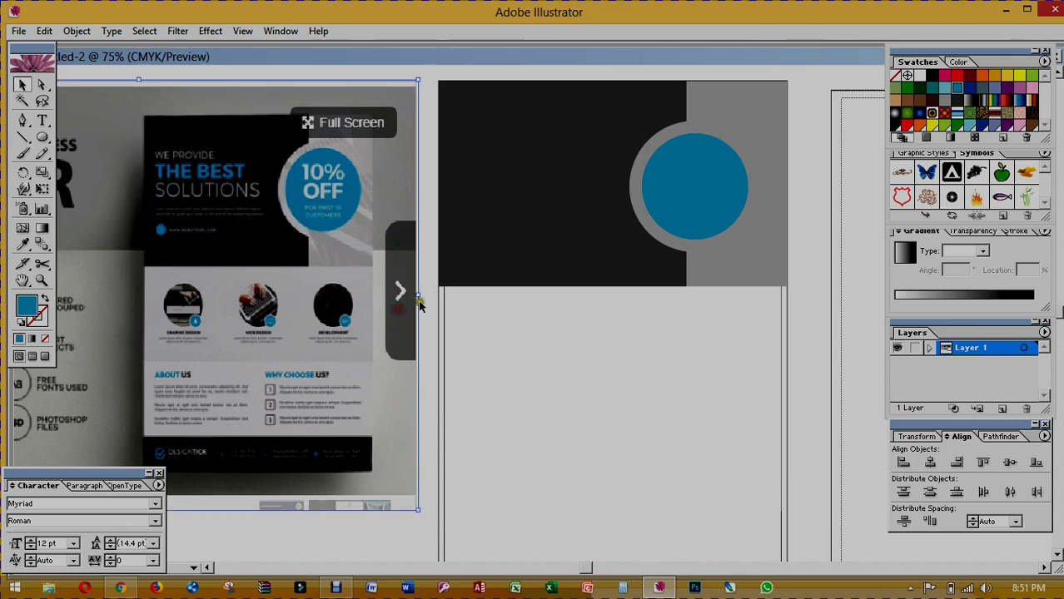
{"action": "mouse_move", "coordinate": [418, 296]}
{"action": "left_mouse_down"}
{"action": "mouse_move", "coordinate": [456, 299]}
{"action": "mouse_move", "coordinate": [362, 303]}
{"action": "left_mouse_up"}
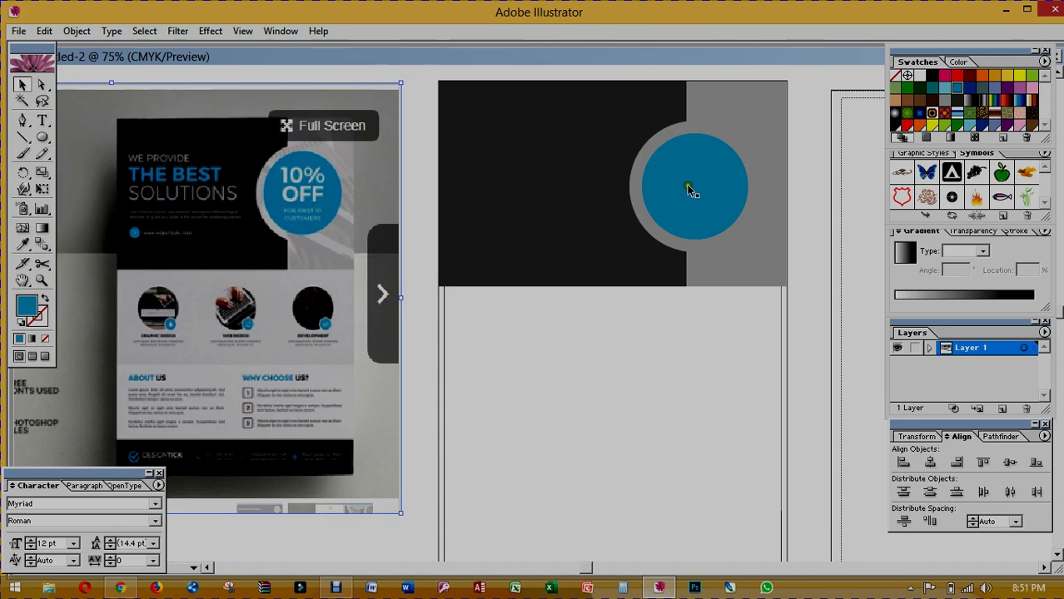
{"action": "left_click", "coordinate": [660, 381]}
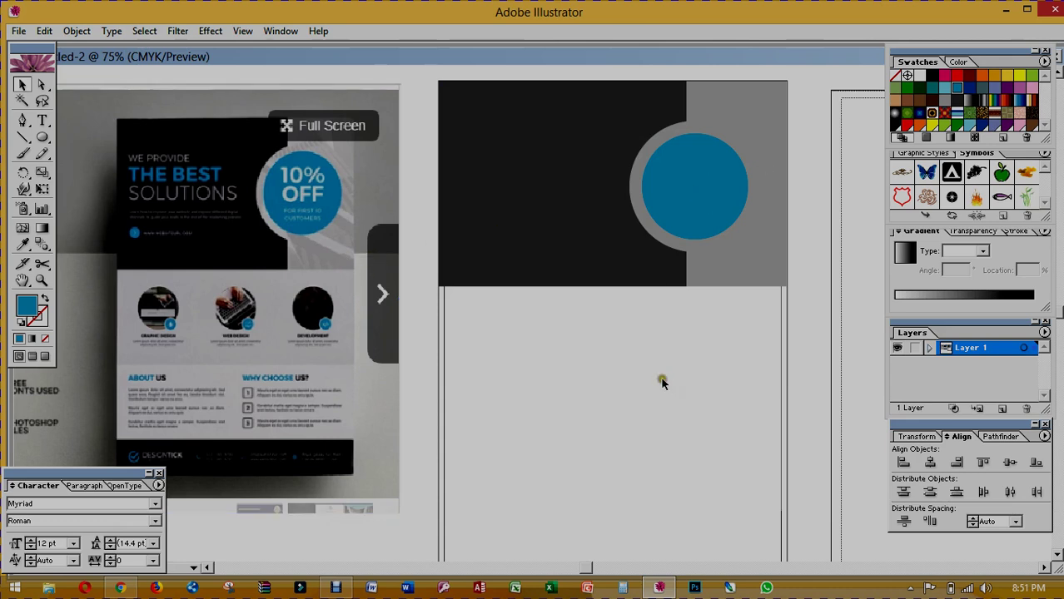
{"action": "left_click", "coordinate": [664, 381]}
{"action": "left_click", "coordinate": [749, 118]}
Unlock all objects in the document
{"action": "left_click", "coordinate": [77, 31]}
{"action": "left_click", "coordinate": [92, 132]}
{"action": "left_click", "coordinate": [602, 387]}
Lighten the grey panel and the circle's ring to about 16% black
{"action": "left_click", "coordinate": [756, 275]}
{"action": "left_click", "coordinate": [669, 248], "text": "shift"}
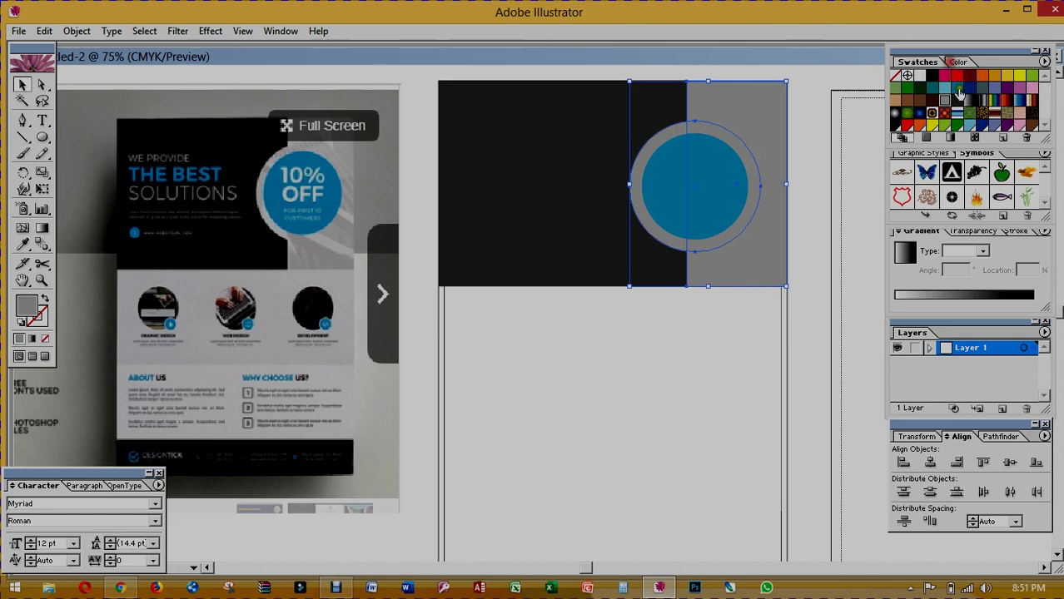
{"action": "left_click", "coordinate": [959, 62]}
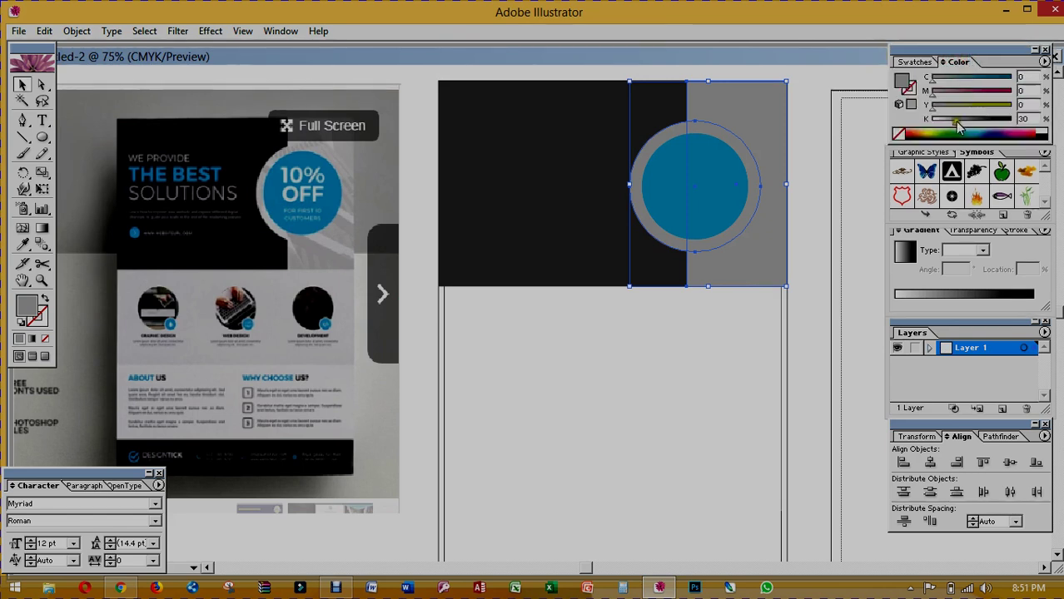
{"action": "left_click_drag", "start_coordinate": [955, 123], "coordinate": [946, 122]}
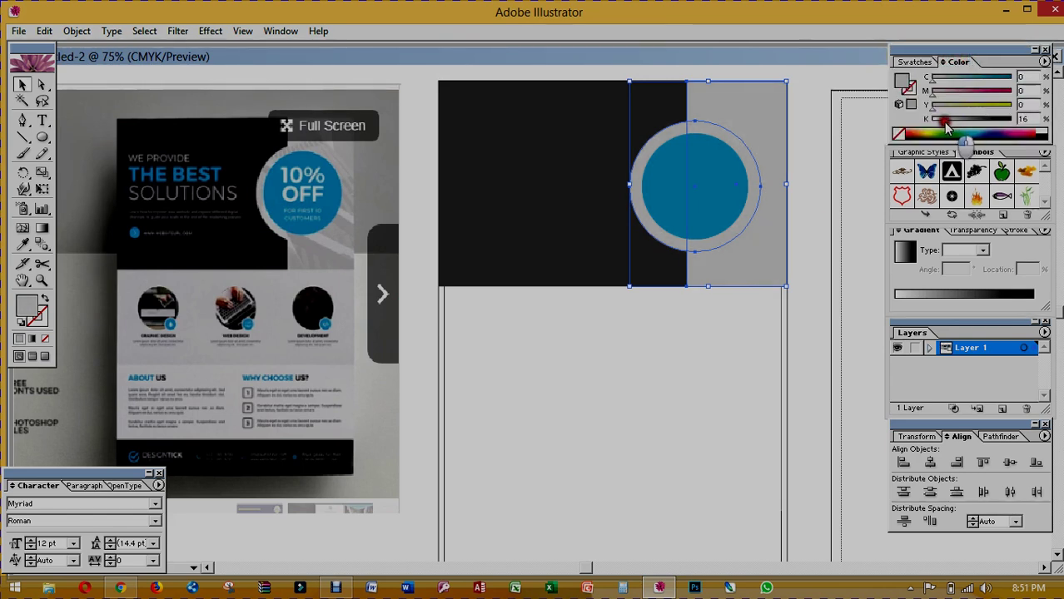
{"action": "left_click", "coordinate": [615, 408]}
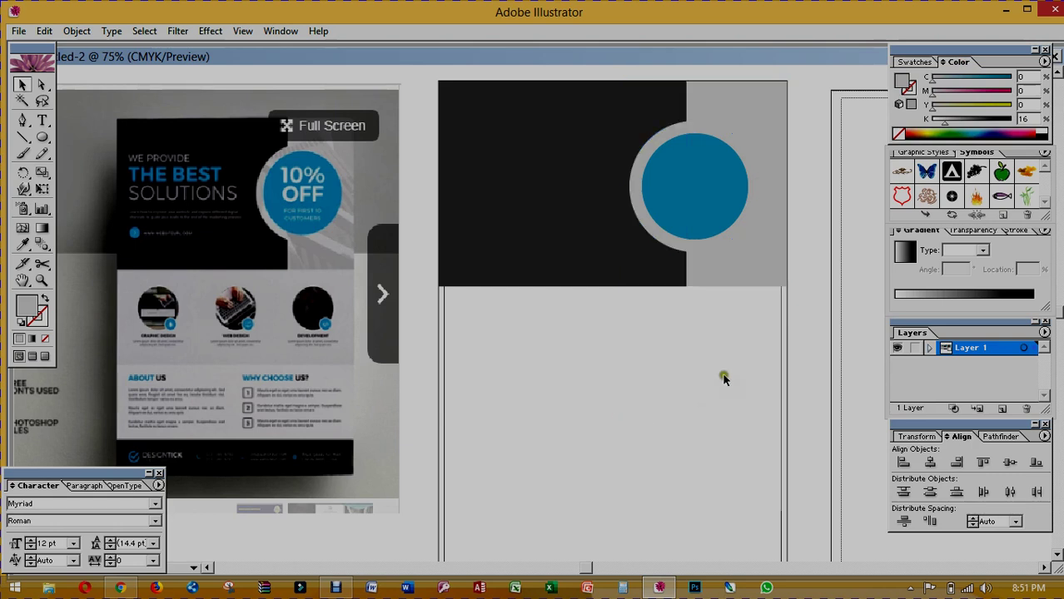
Select all the header shapes ready for locking
{"action": "left_click_drag", "start_coordinate": [796, 305], "coordinate": [627, 236]}
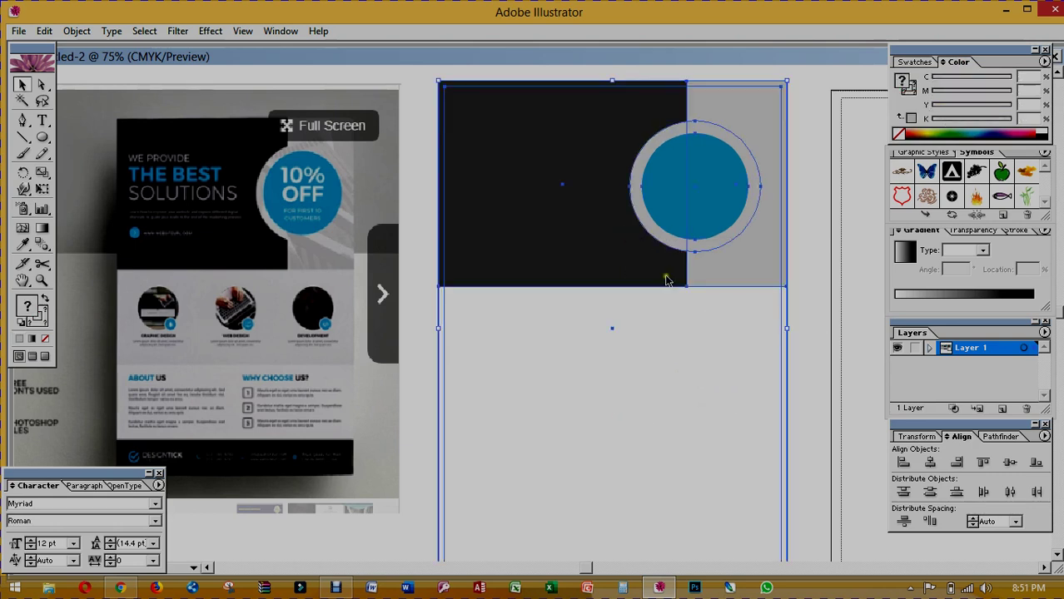
{"action": "left_click_drag", "start_coordinate": [804, 330], "coordinate": [629, 207]}
{"action": "left_click", "coordinate": [76, 31]}
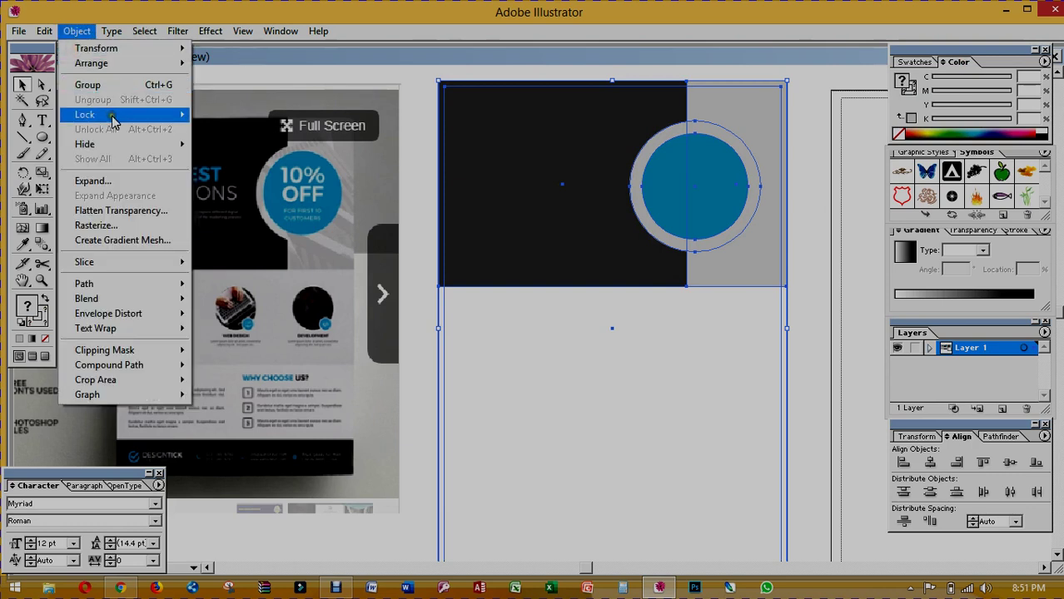
{"action": "mouse_move", "coordinate": [85, 115]}
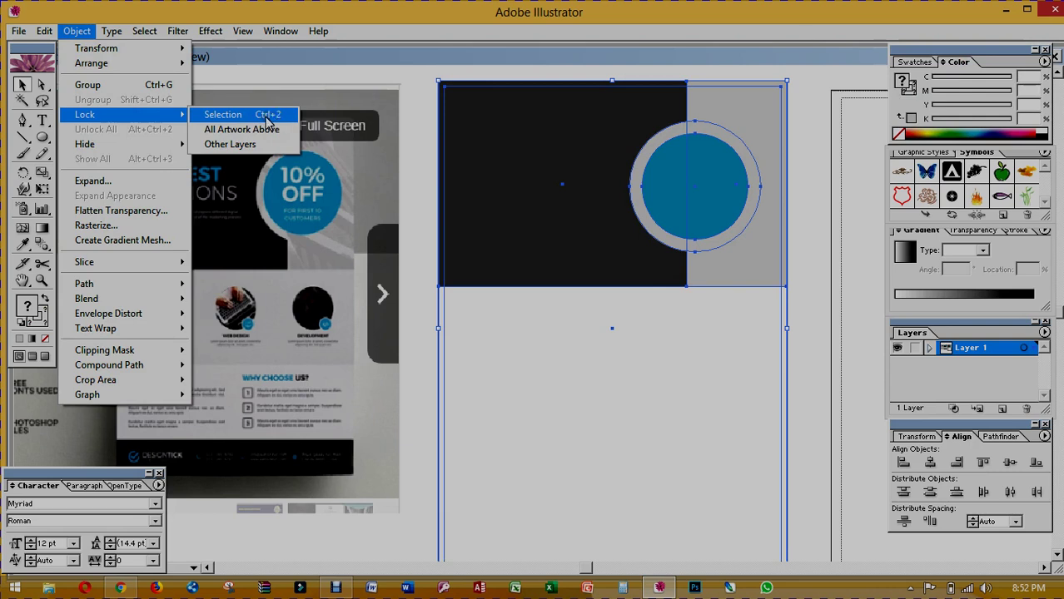
Lock the selected header shapes, deselect, and switch to the Type tool
{"action": "left_click", "coordinate": [267, 115]}
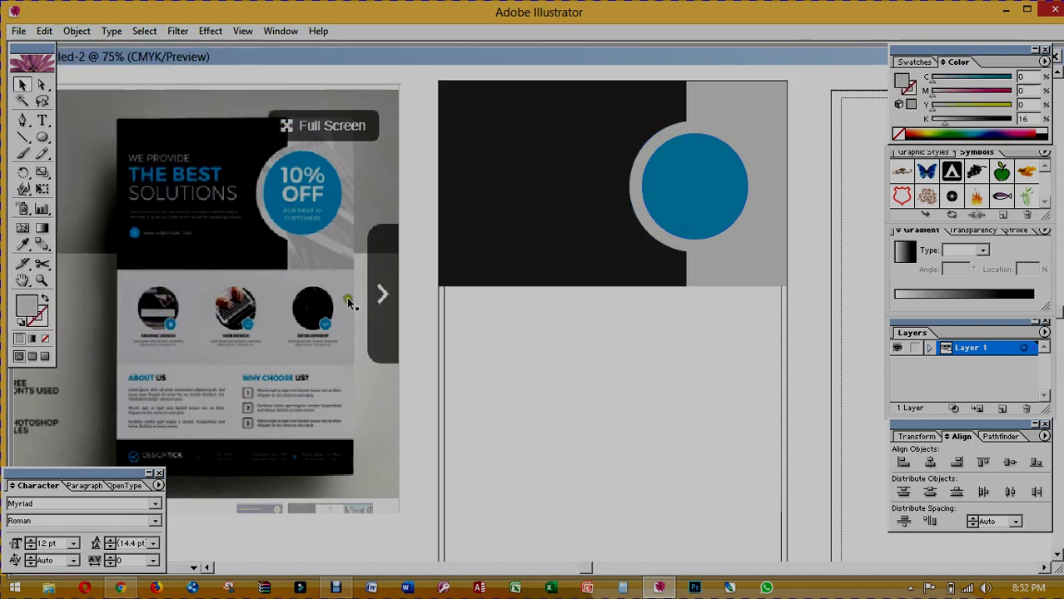
{"action": "left_click", "coordinate": [342, 240]}
{"action": "left_click_drag", "start_coordinate": [657, 210], "coordinate": [478, 299]}
{"action": "left_click", "coordinate": [42, 120]}
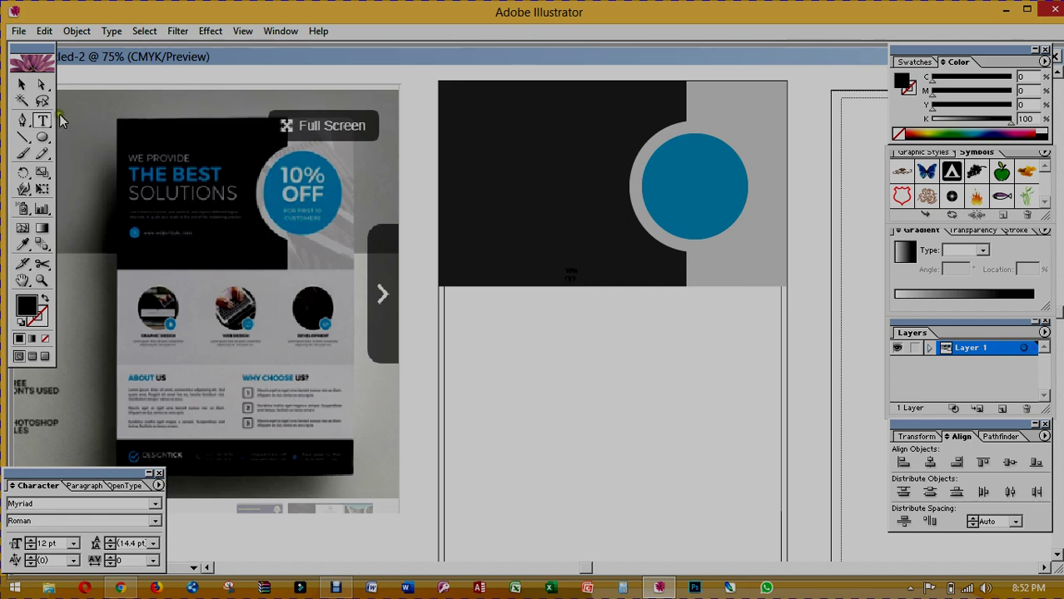
Set the 10% OFF text to 72 pt and scale it to fit inside the blue circle
{"action": "left_click", "coordinate": [23, 85]}
{"action": "left_click", "coordinate": [568, 276]}
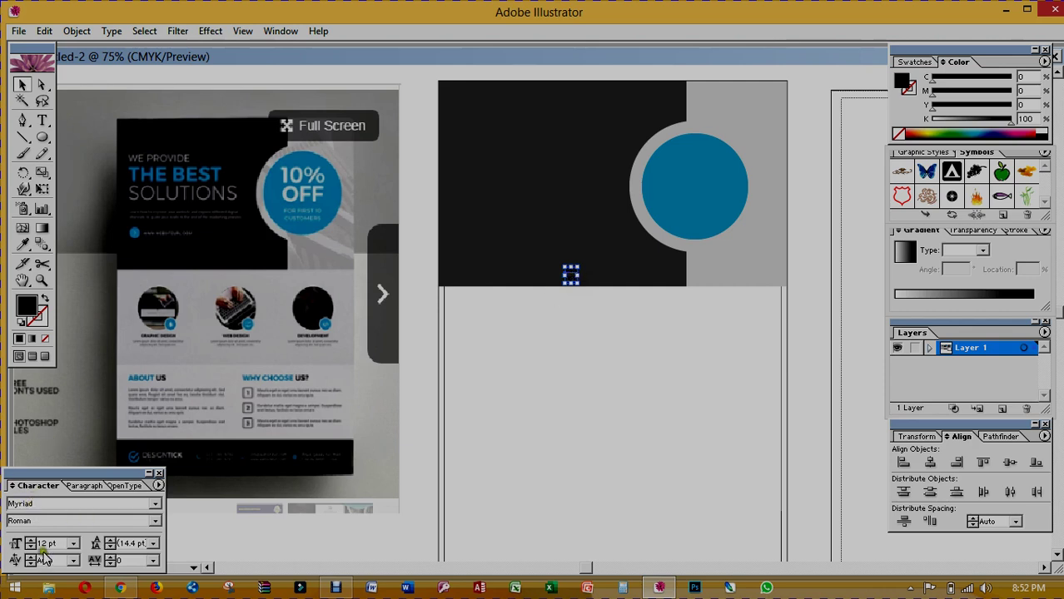
{"action": "left_click", "coordinate": [73, 544]}
{"action": "left_click", "coordinate": [50, 530]}
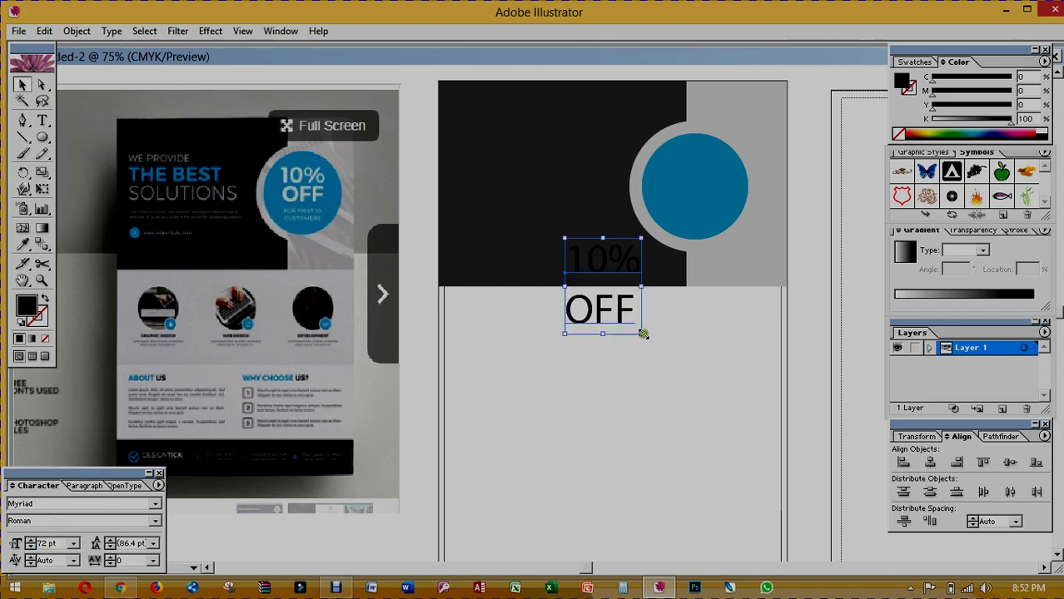
{"action": "mouse_move", "coordinate": [641, 333]}
{"action": "left_mouse_down"}
{"action": "mouse_move", "coordinate": [631, 320]}
{"action": "mouse_move", "coordinate": [701, 198]}
{"action": "mouse_move", "coordinate": [704, 209]}
{"action": "left_mouse_up"}
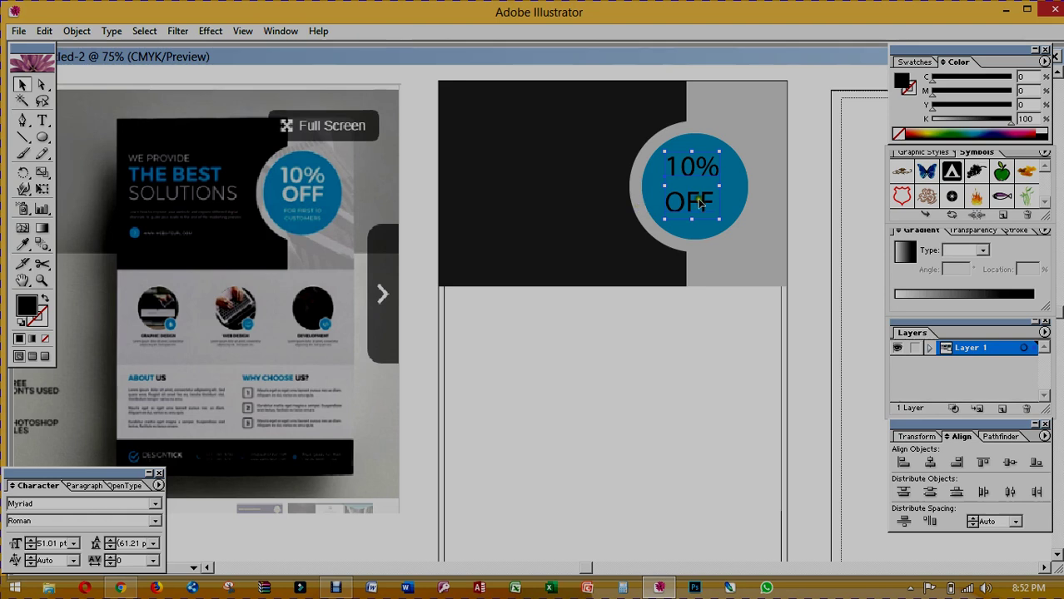
Try the Informal Roman Regular font on the 10% OFF text
{"action": "right_click", "coordinate": [691, 201]}
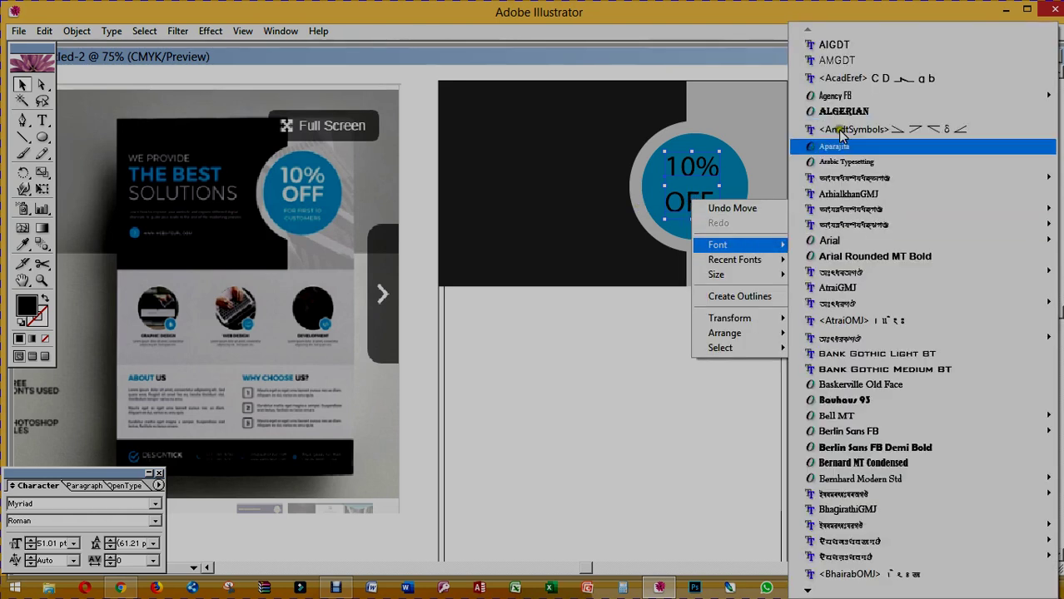
{"action": "mouse_move", "coordinate": [733, 245]}
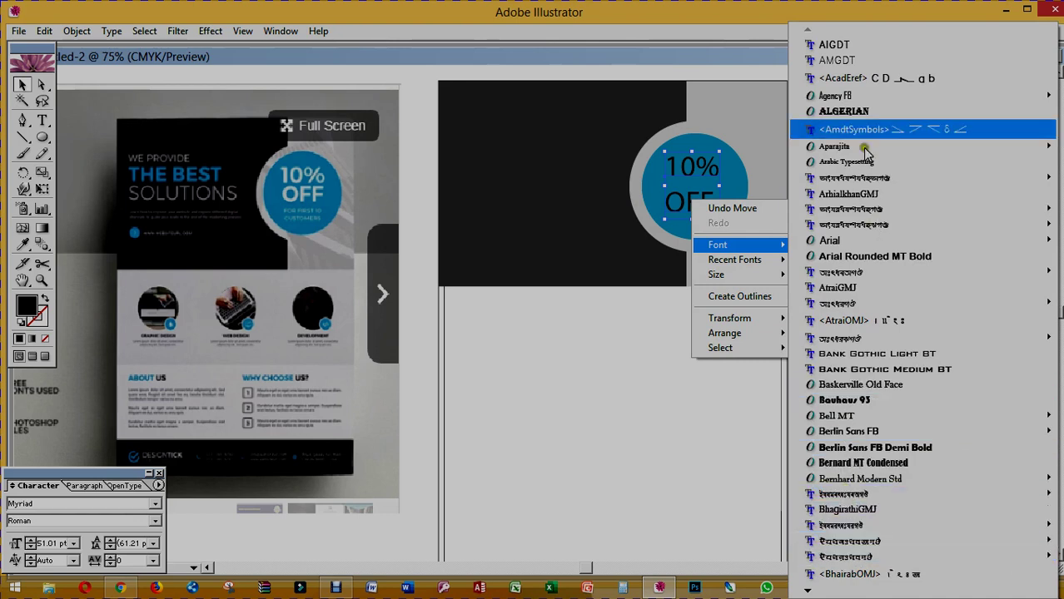
{"action": "left_click", "coordinate": [637, 411]}
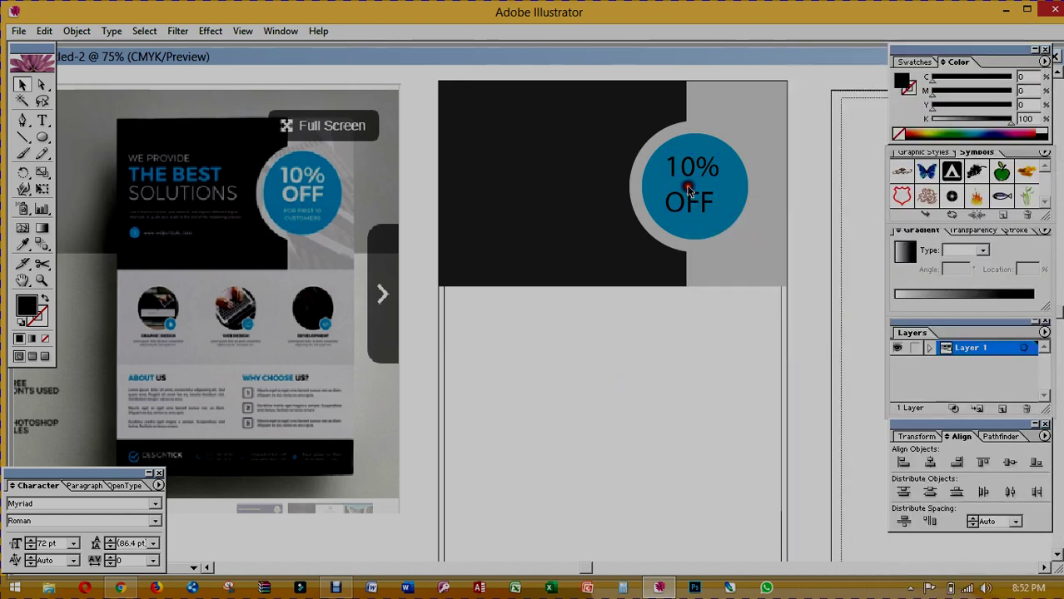
{"action": "left_click", "coordinate": [688, 189]}
{"action": "double_click", "coordinate": [52, 504]}
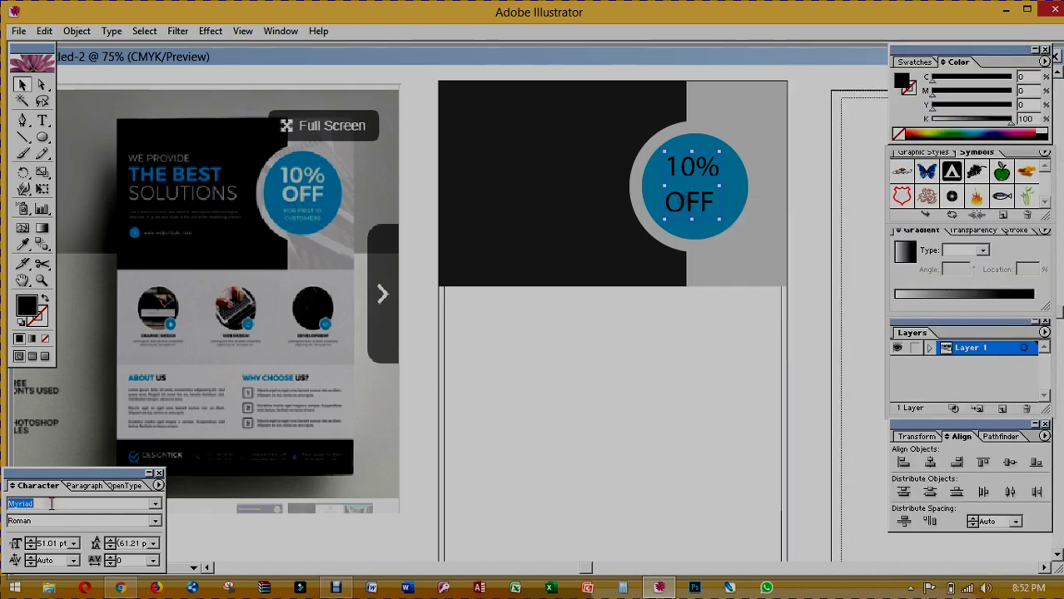
{"action": "type", "text": "Informal Roman"}
{"action": "left_click", "coordinate": [154, 514]}
{"action": "left_click", "coordinate": [185, 473]}
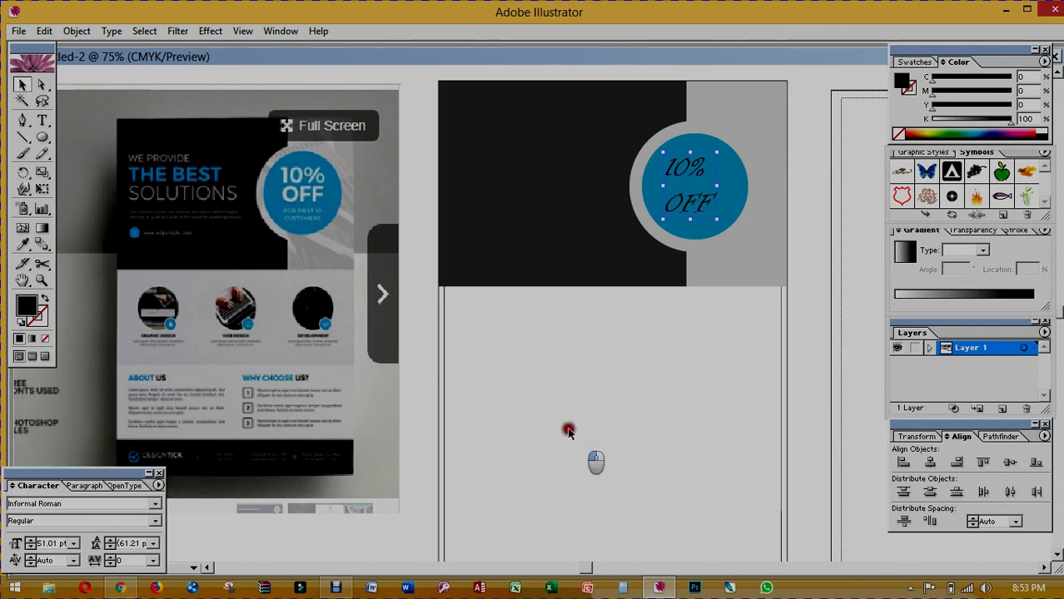
Switch the 10% OFF text to Impact and scale it down to fit the circle
{"action": "right_click", "coordinate": [691, 201]}
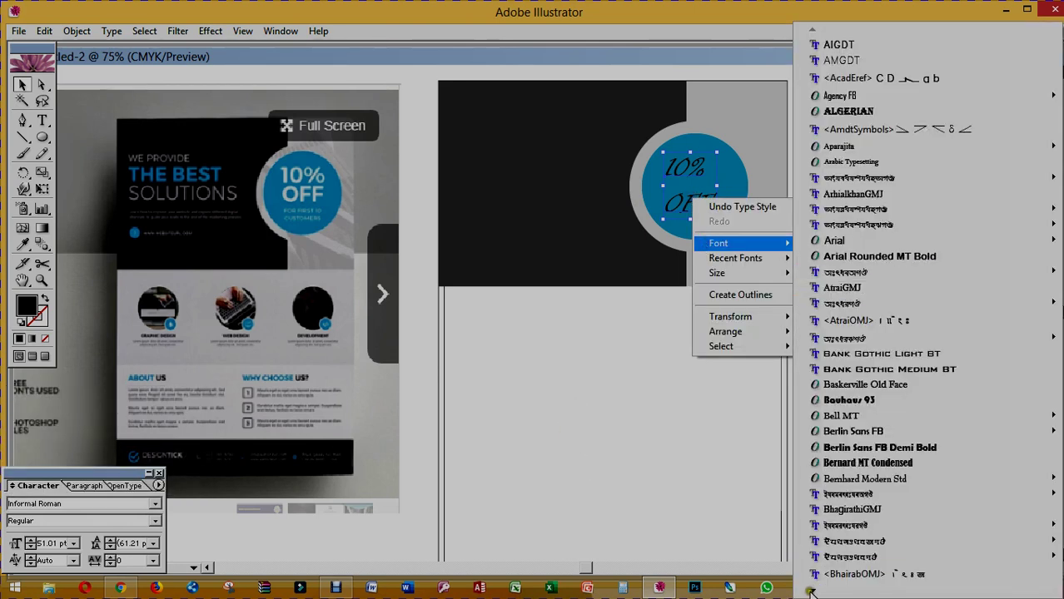
{"action": "mouse_move", "coordinate": [742, 243]}
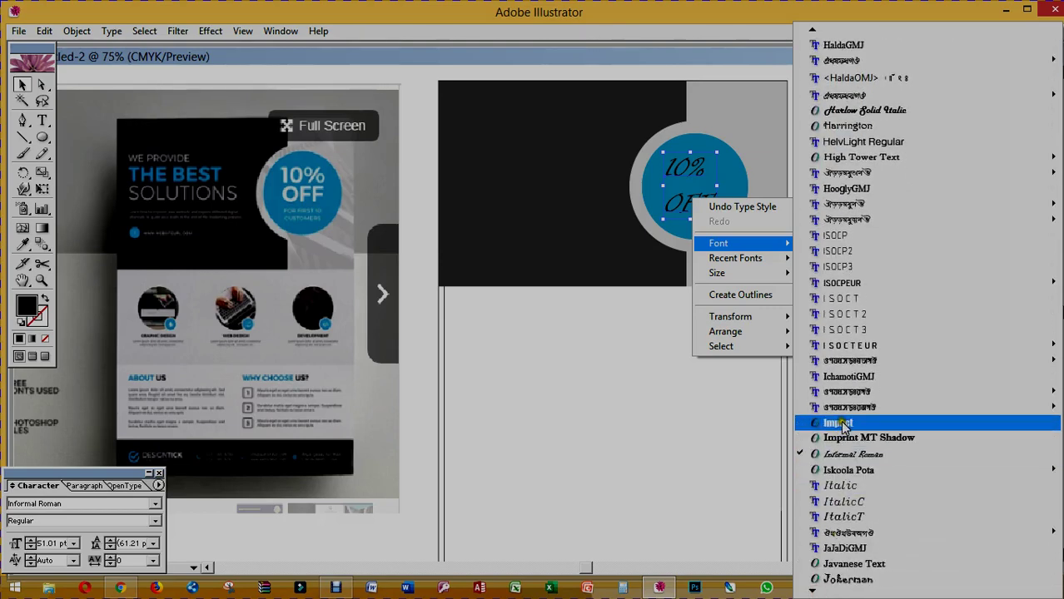
{"action": "left_click", "coordinate": [840, 422]}
{"action": "left_click", "coordinate": [717, 439]}
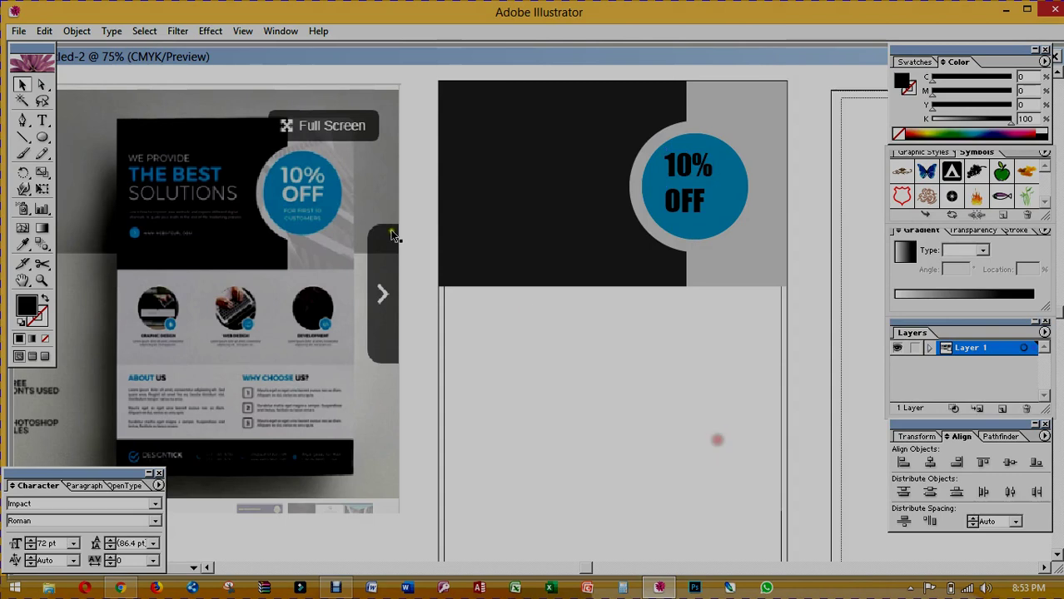
{"action": "left_click", "coordinate": [691, 208]}
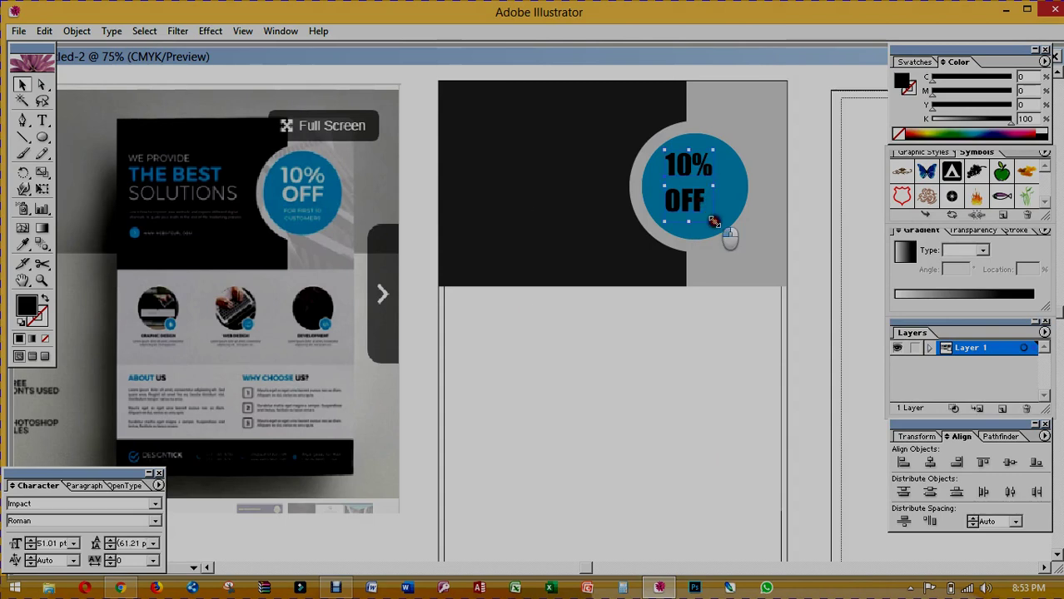
{"action": "left_click_drag", "start_coordinate": [714, 219], "coordinate": [724, 225]}
Make the 10% OFF text white and nudge it slightly upward within the blue circle
{"action": "left_click", "coordinate": [721, 416]}
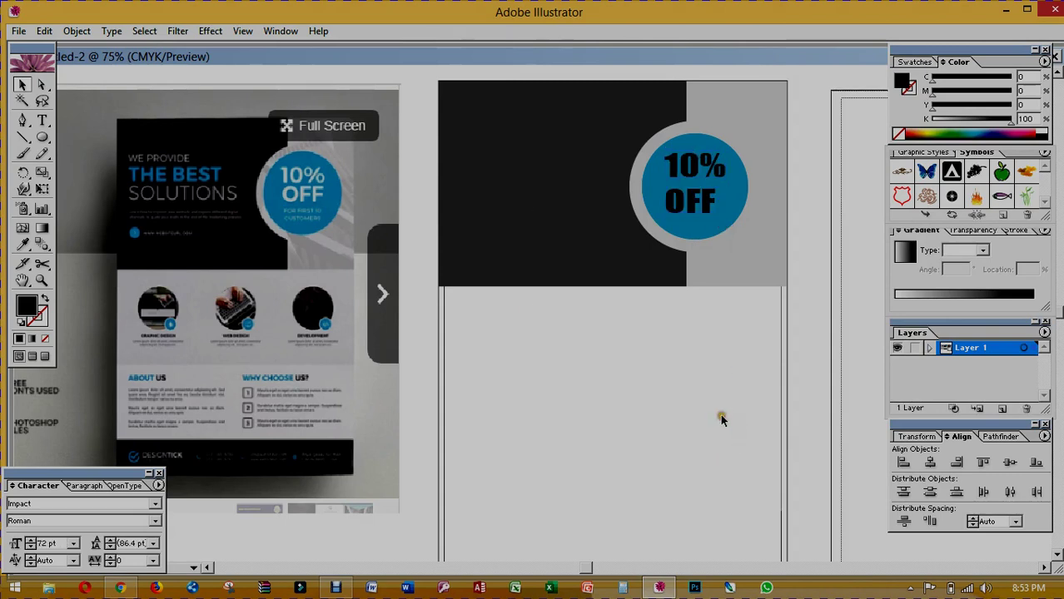
{"action": "left_click", "coordinate": [703, 208]}
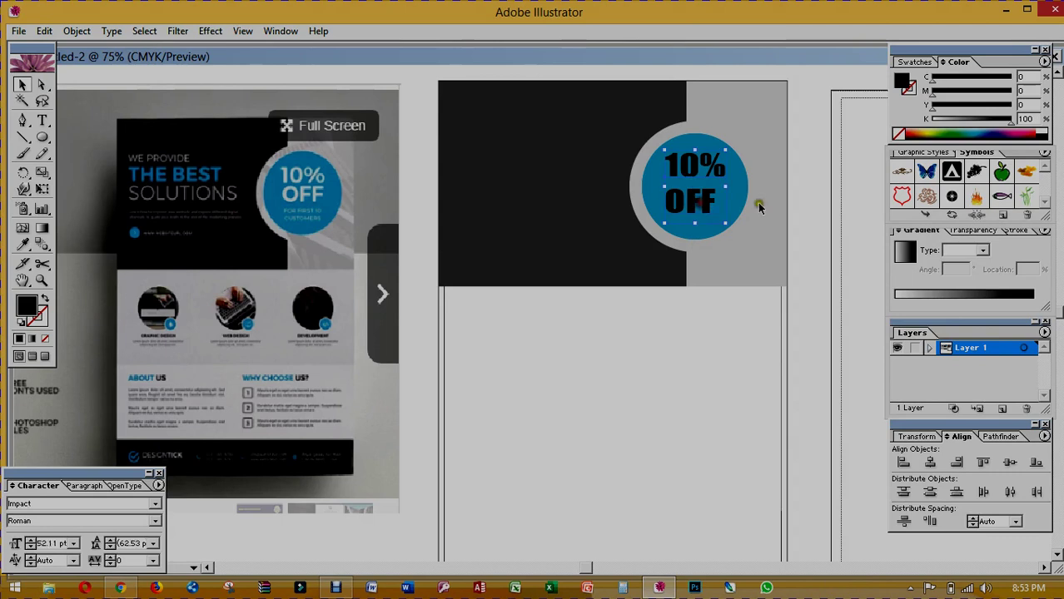
{"action": "left_click", "coordinate": [914, 61]}
{"action": "left_click", "coordinate": [919, 76]}
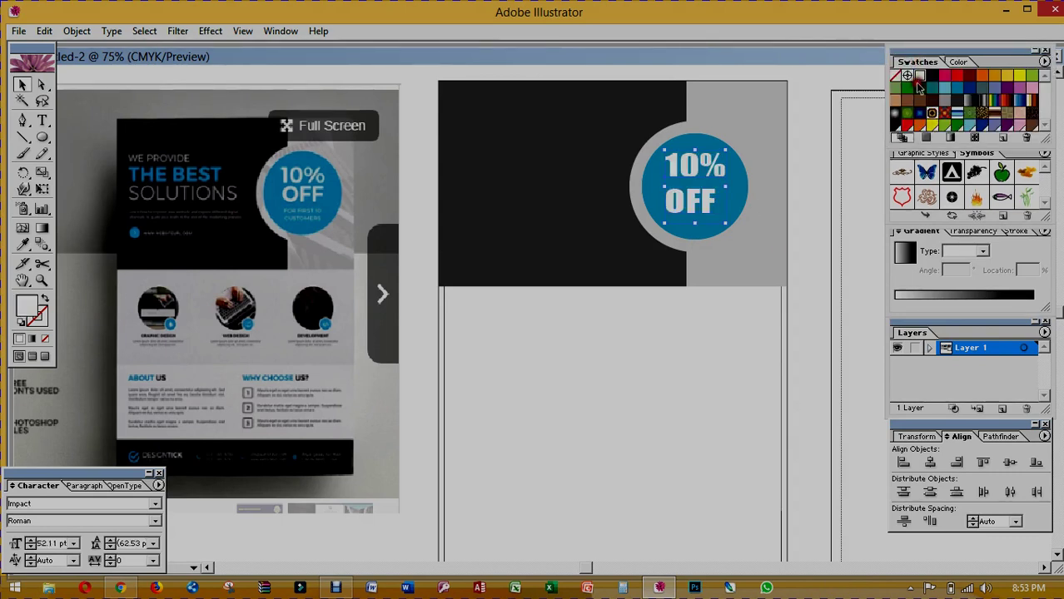
{"action": "left_click", "coordinate": [672, 419]}
{"action": "left_click_drag", "start_coordinate": [683, 181], "coordinate": [683, 176]}
{"action": "left_click", "coordinate": [673, 349]}
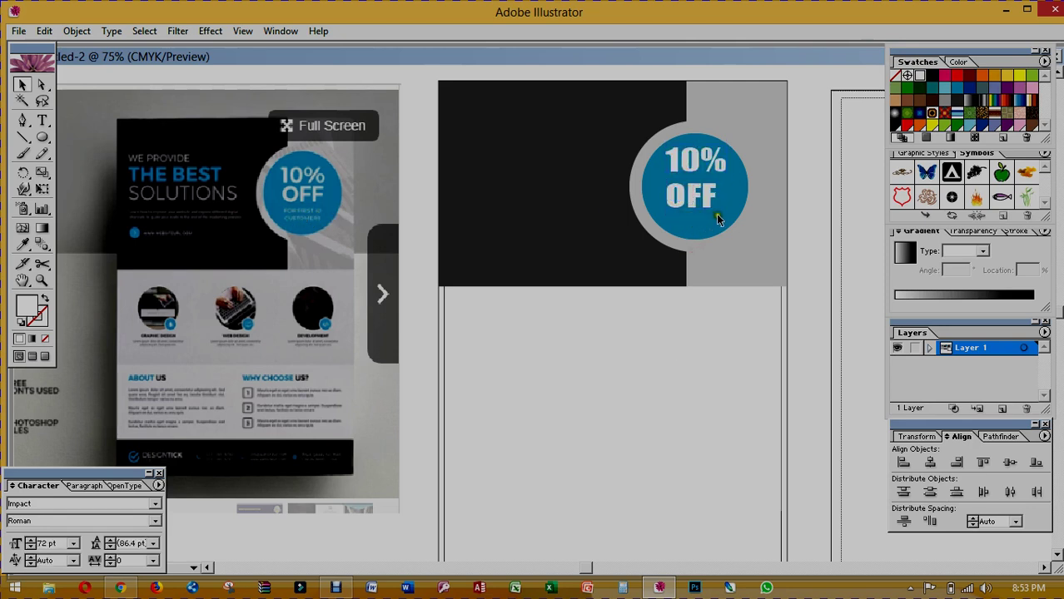
{"action": "left_click", "coordinate": [667, 438]}
Type 'WE PROVIDE THE BEST SOLUTIONS' at the dark rectangle's lower left, correcting the final typo
{"action": "left_click", "coordinate": [42, 119]}
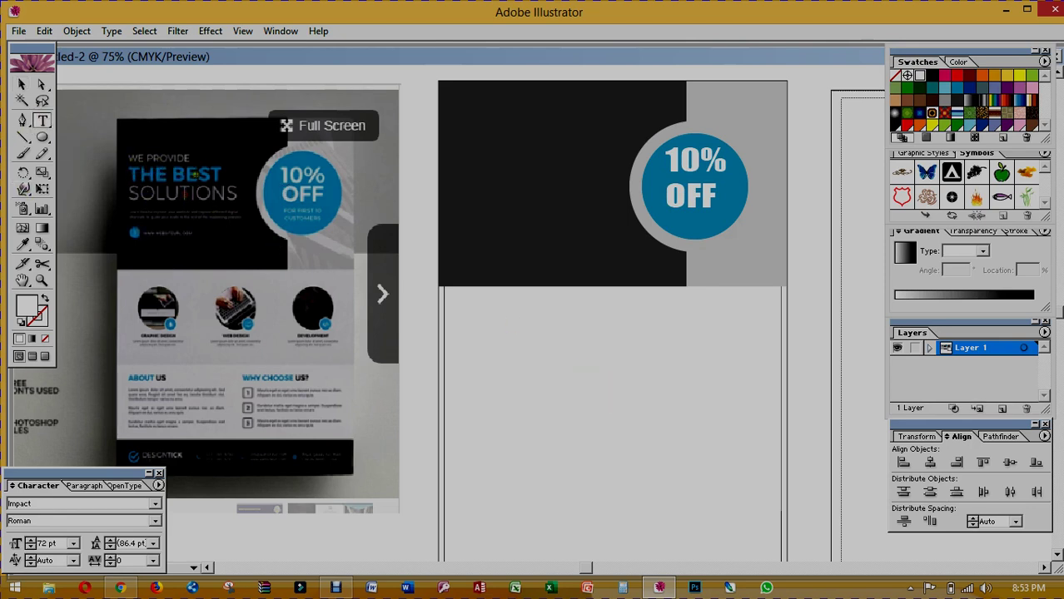
{"action": "left_click", "coordinate": [465, 298]}
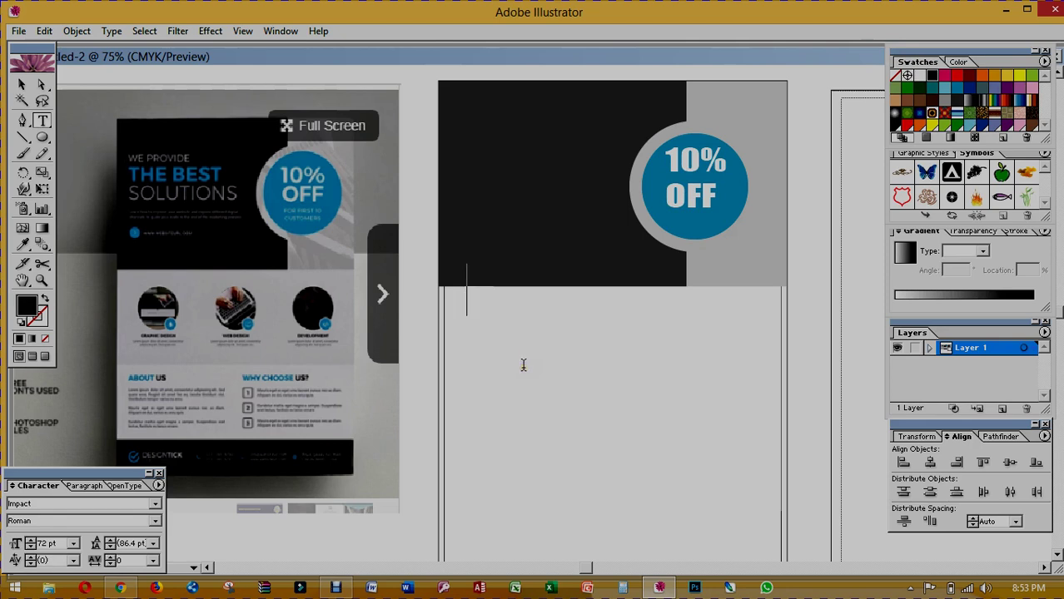
{"action": "type", "text": "WE"}
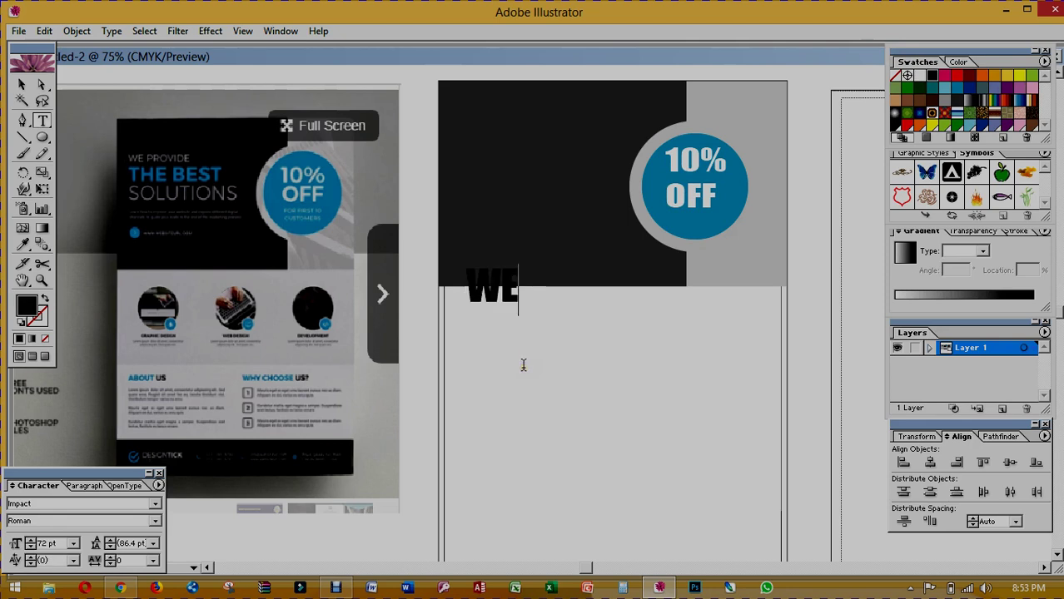
{"action": "type", "text": " PR"}
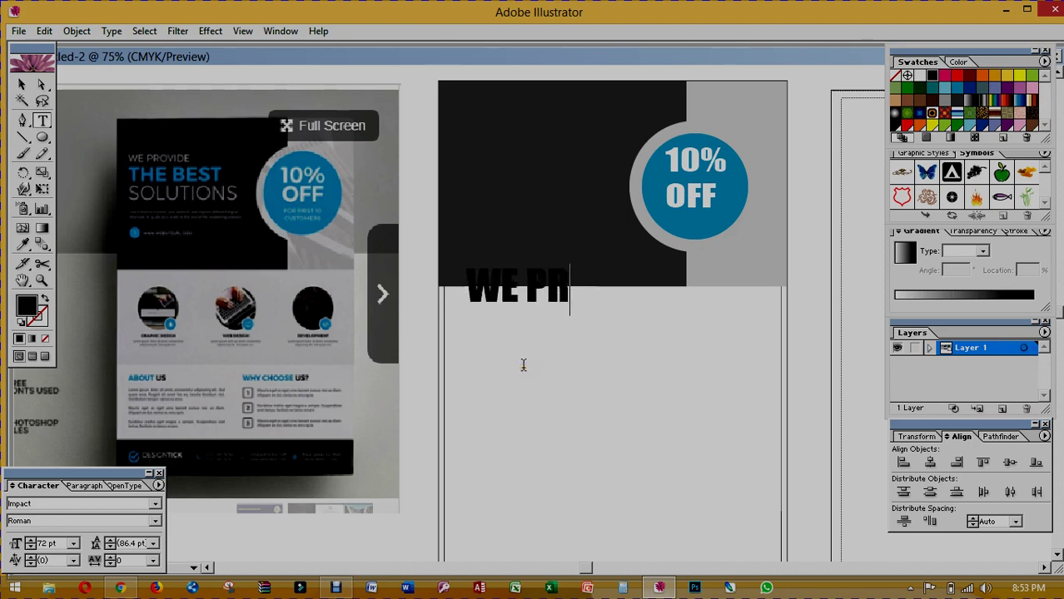
{"action": "type", "text": "OVI"}
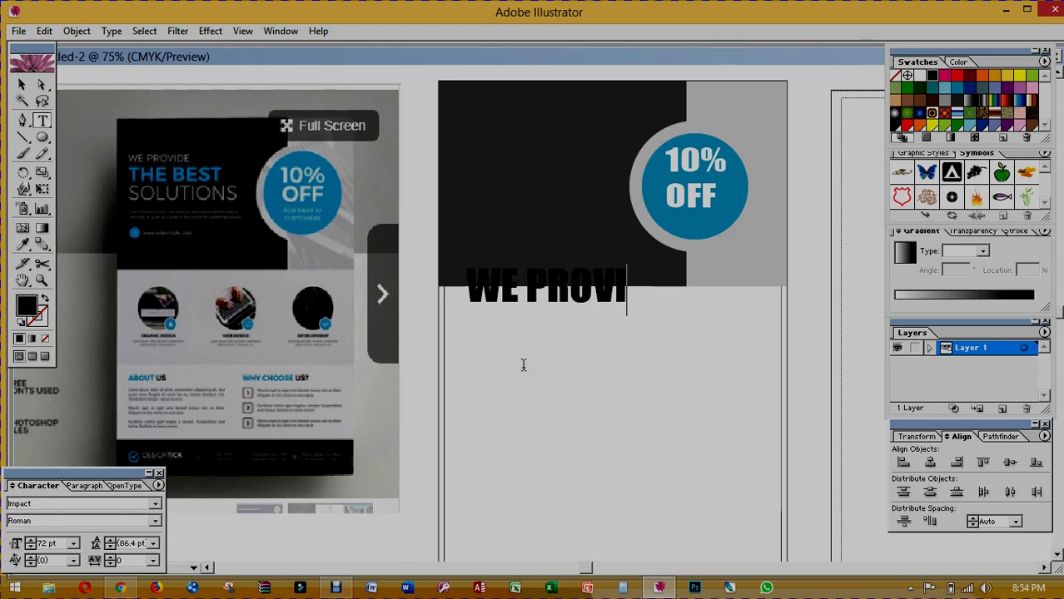
{"action": "type", "text": "DE "}
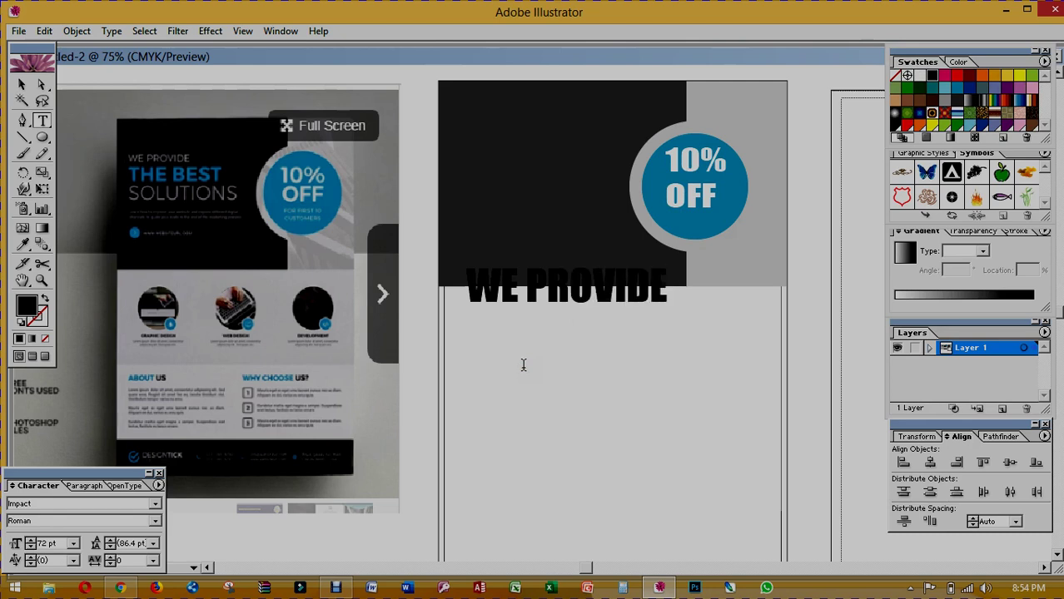
{"action": "type", "text": "T"}
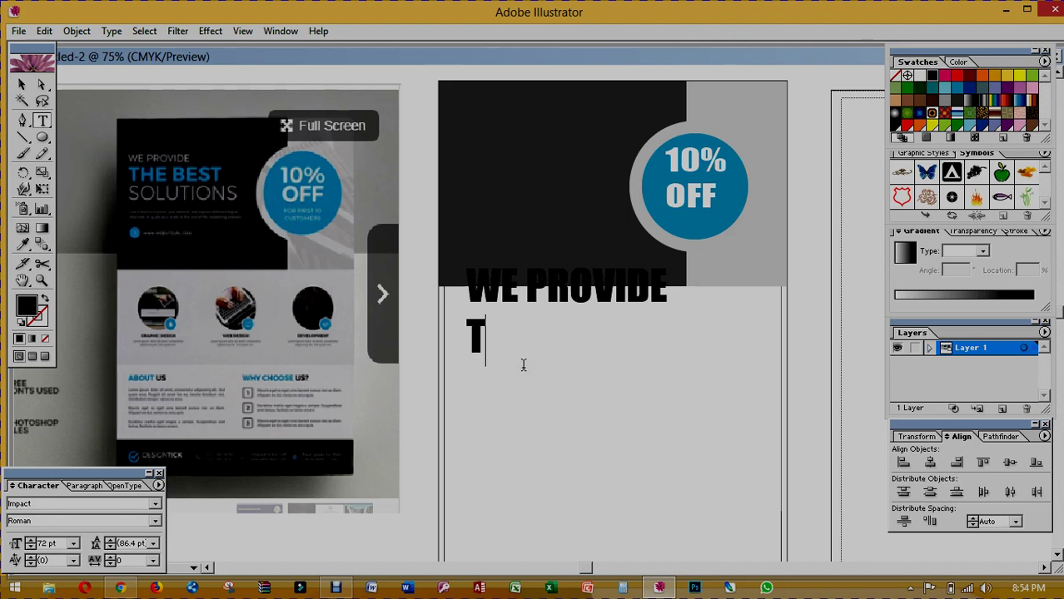
{"action": "type", "text": "HE BES"}
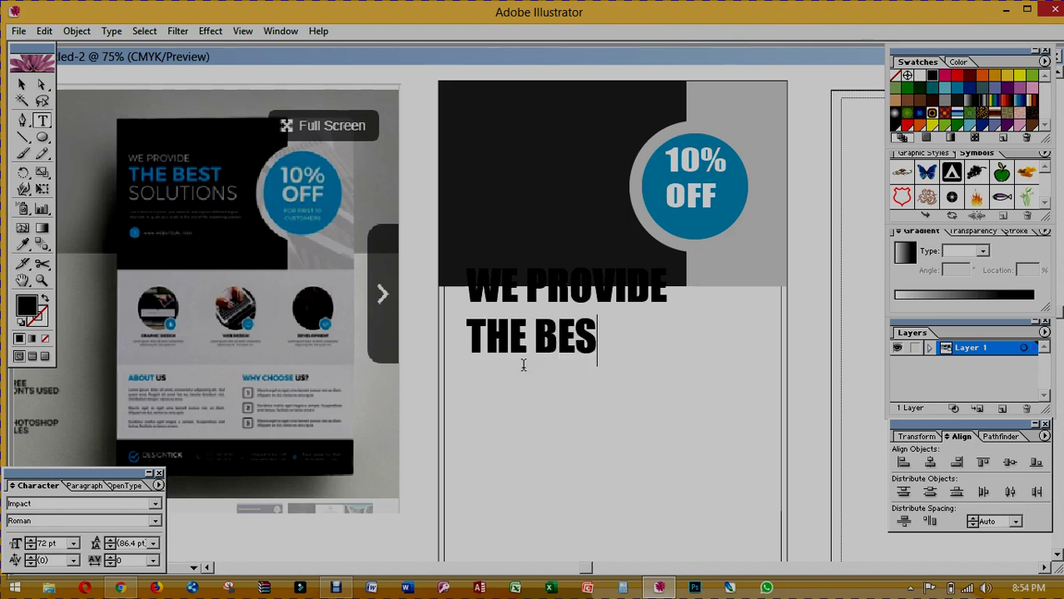
{"action": "type", "text": "T "}
{"action": "type", "text": "S"}
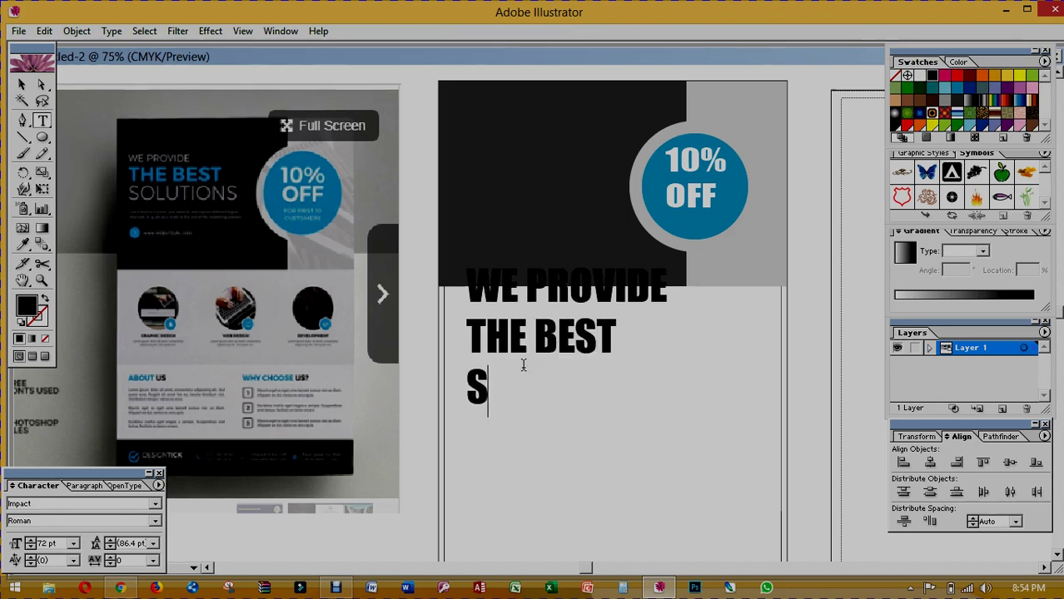
{"action": "type", "text": "OL"}
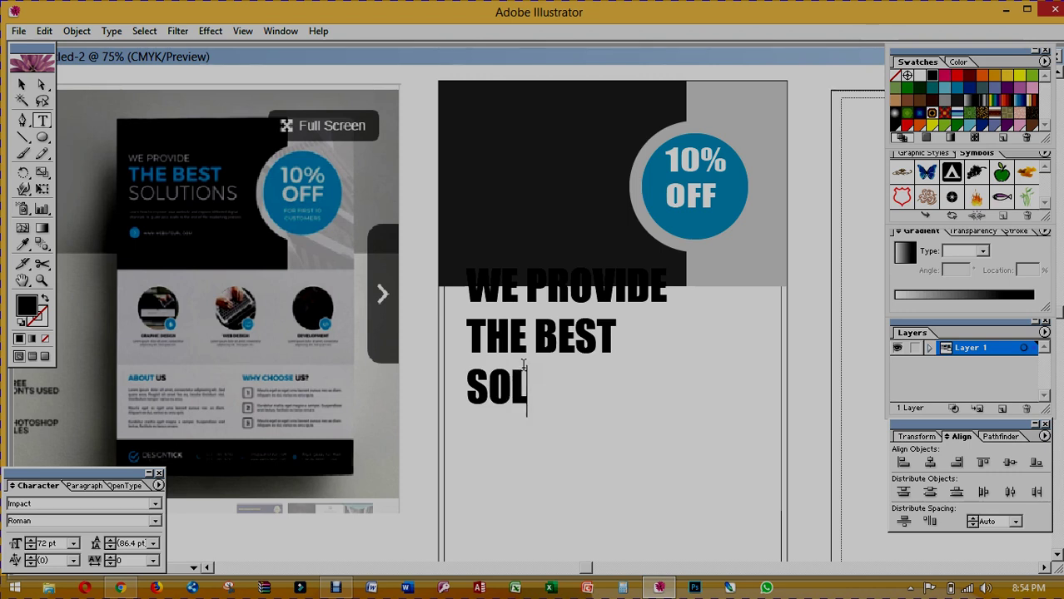
{"action": "type", "text": "UT"}
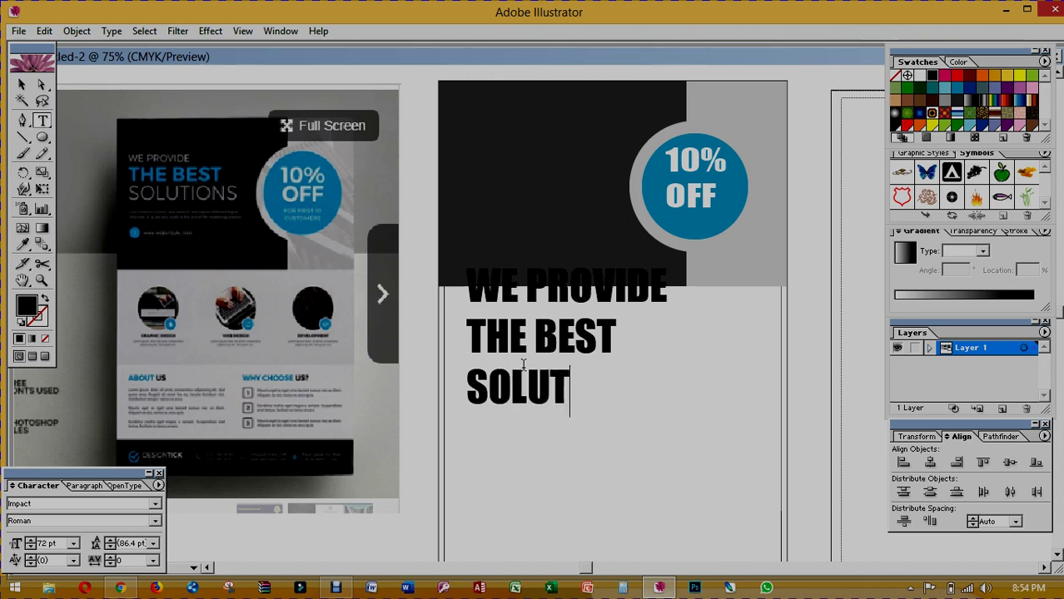
{"action": "type", "text": "ION"}
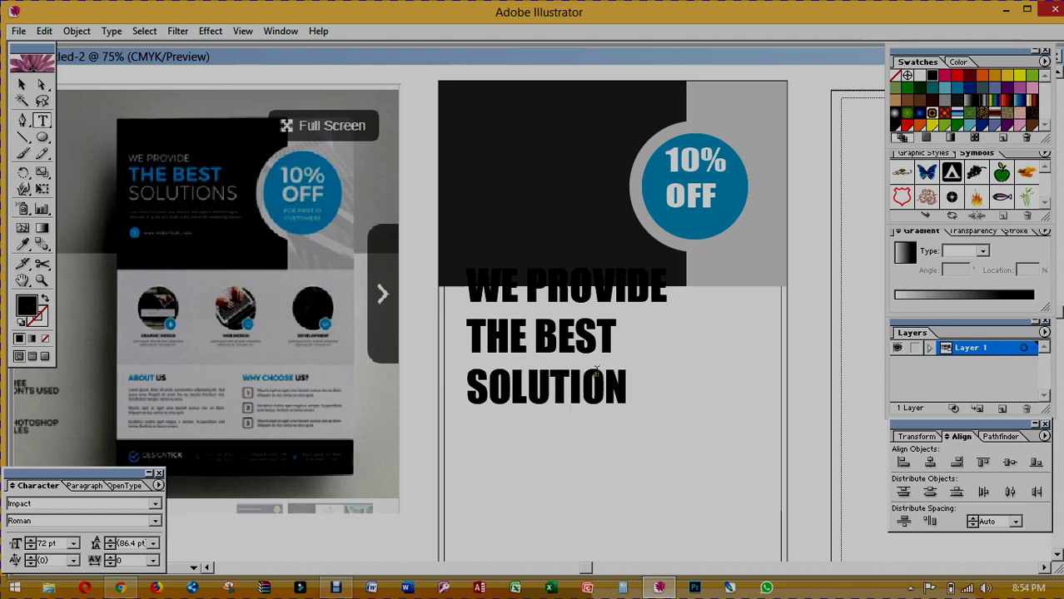
{"action": "type", "text": "A"}
{"action": "key", "text": "BackSpace"}
{"action": "type", "text": "S"}
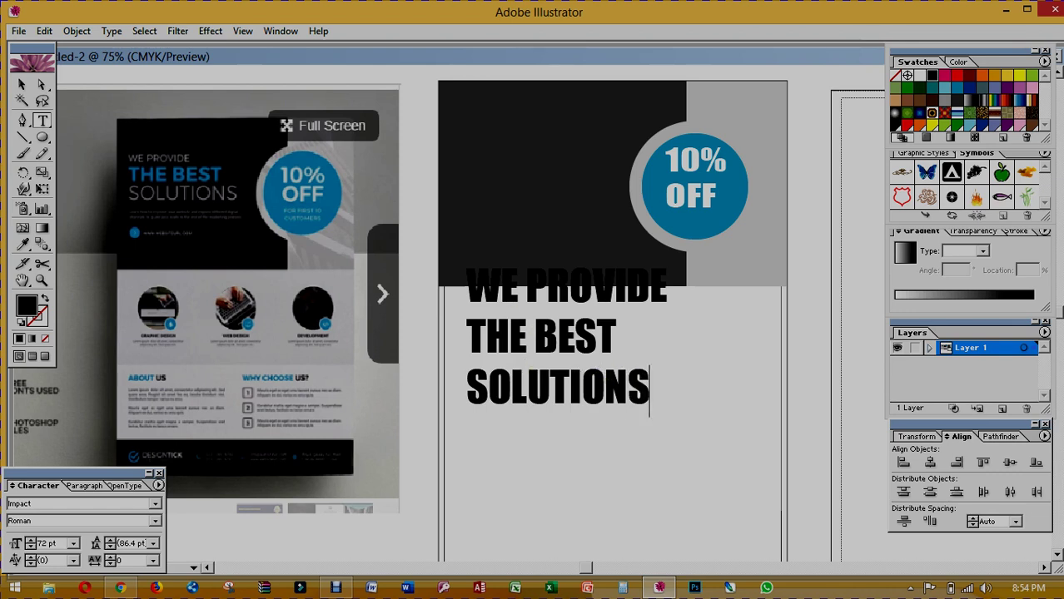
{"action": "left_click", "coordinate": [22, 84]}
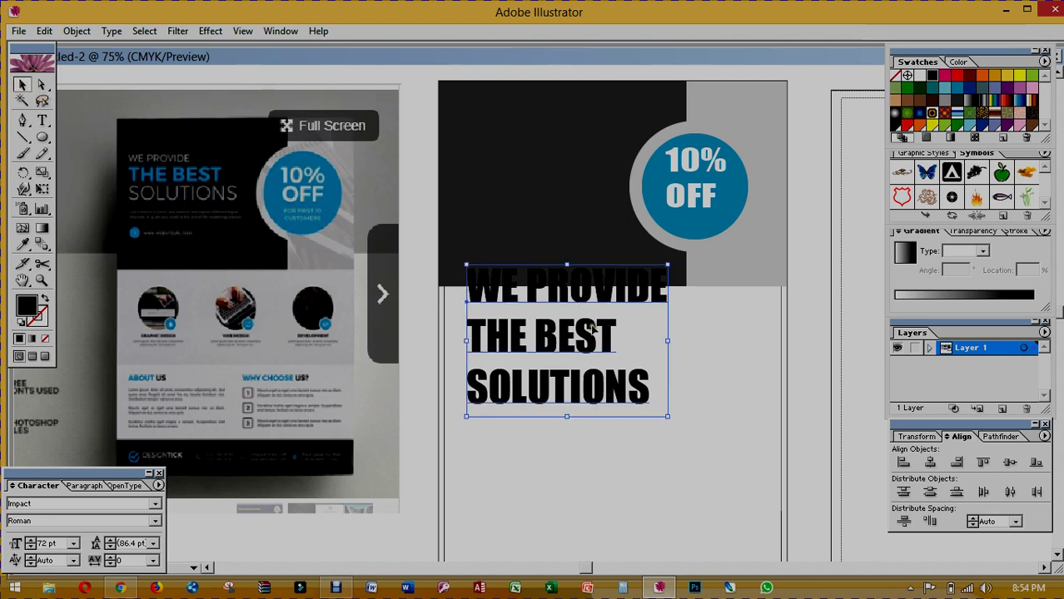
Try Imprint MT Shadow and HP Simplified Bold fonts on the WE PROVIDE line
{"action": "left_click_drag", "start_coordinate": [591, 327], "coordinate": [611, 339]}
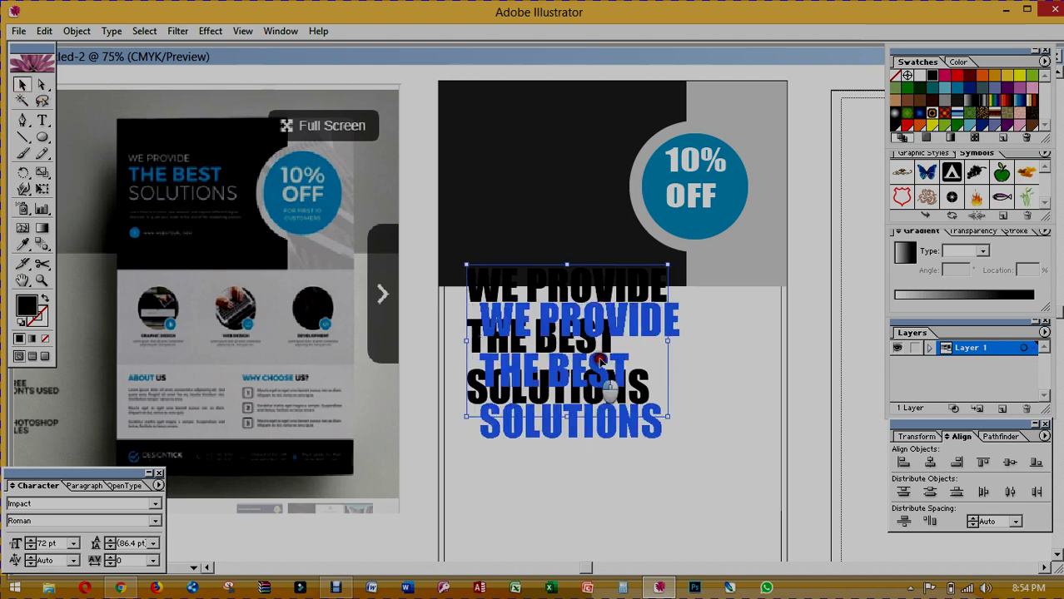
{"action": "triple_click", "coordinate": [563, 306]}
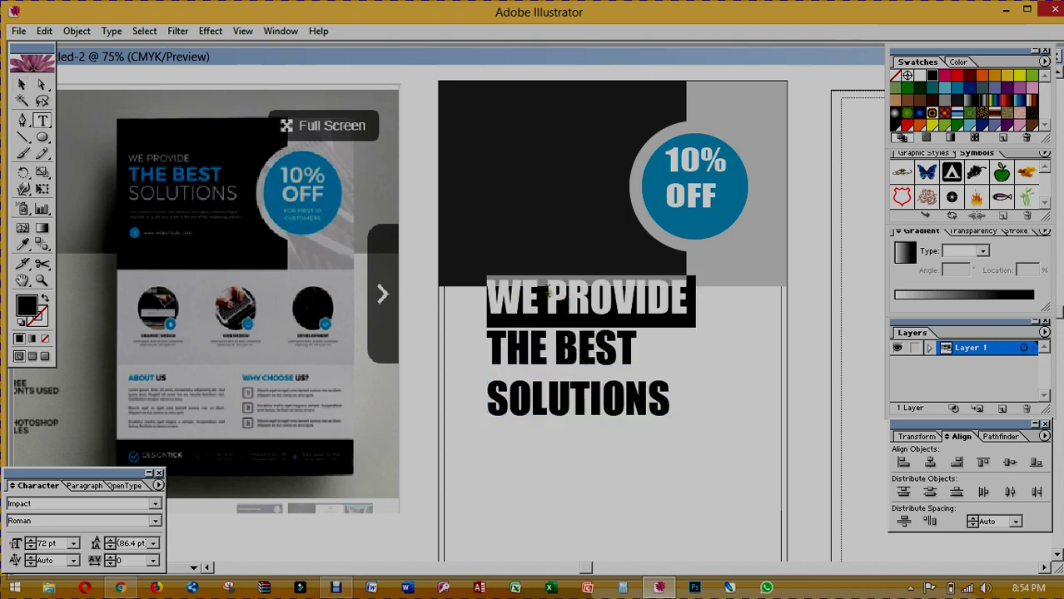
{"action": "right_click", "coordinate": [559, 296]}
{"action": "mouse_move", "coordinate": [715, 345]}
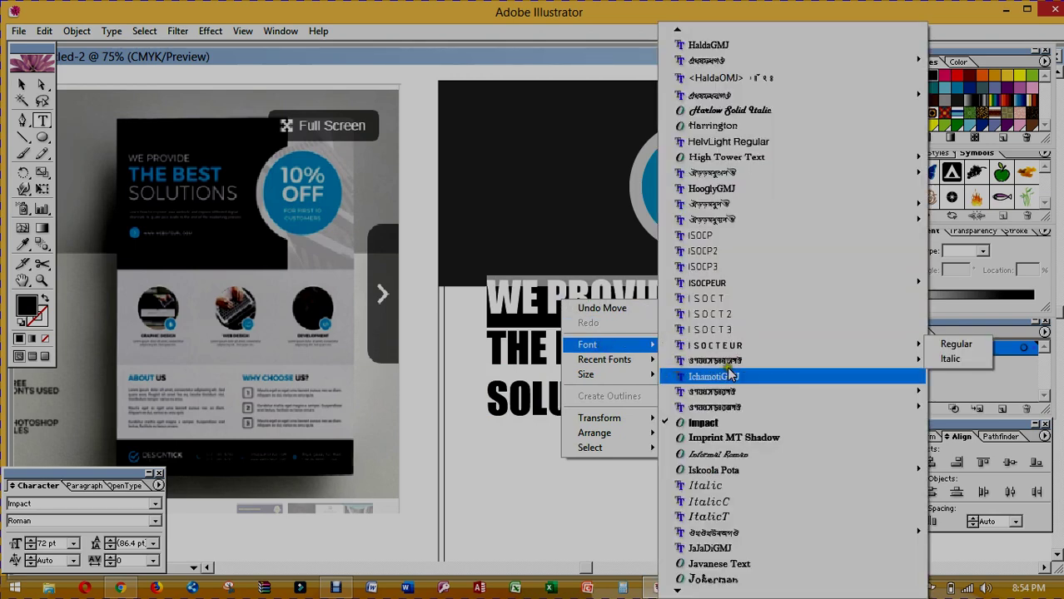
{"action": "left_click", "coordinate": [727, 439]}
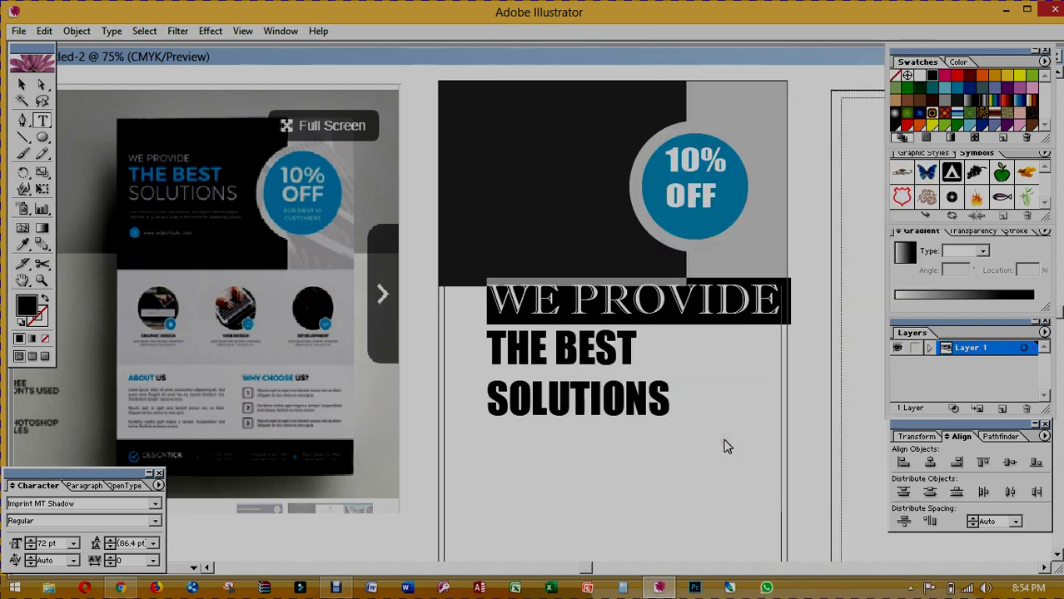
{"action": "right_click", "coordinate": [663, 312]}
{"action": "mouse_move", "coordinate": [688, 355]}
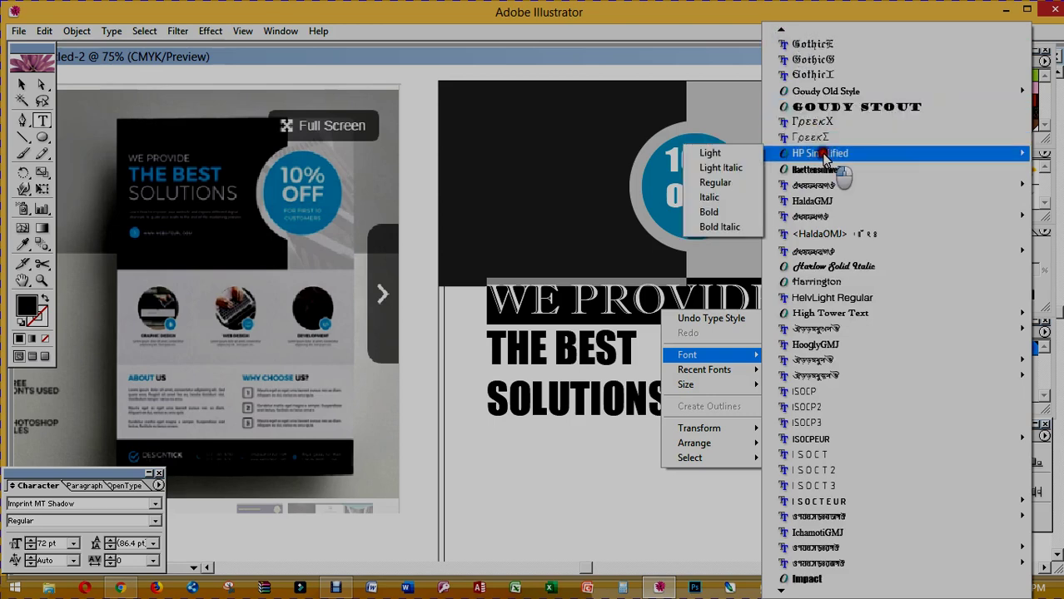
{"action": "mouse_move", "coordinate": [820, 153]}
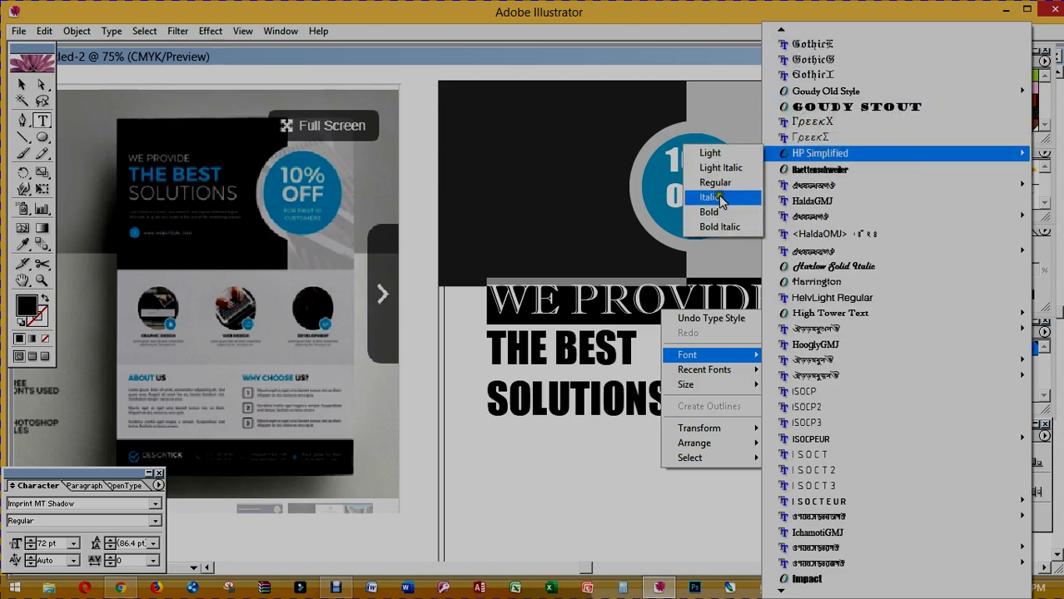
{"action": "left_click", "coordinate": [721, 213]}
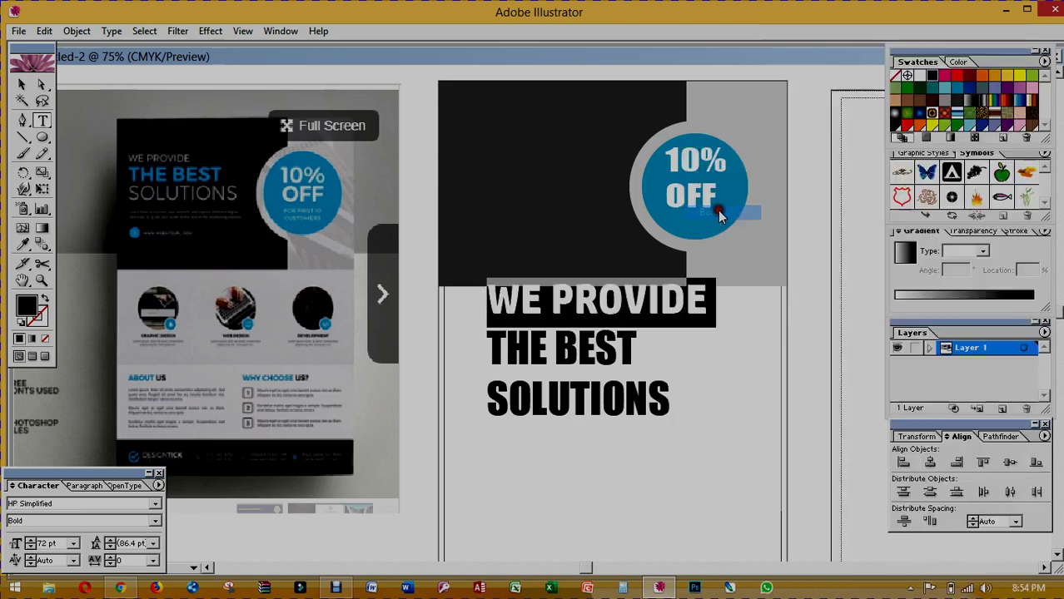
{"action": "left_click", "coordinate": [626, 309]}
{"action": "triple_click", "coordinate": [629, 307]}
{"action": "left_click", "coordinate": [646, 373]}
Revert the whole headline to Impact Roman and scale it down to about 48 pt
{"action": "left_click_drag", "start_coordinate": [670, 398], "coordinate": [516, 324]}
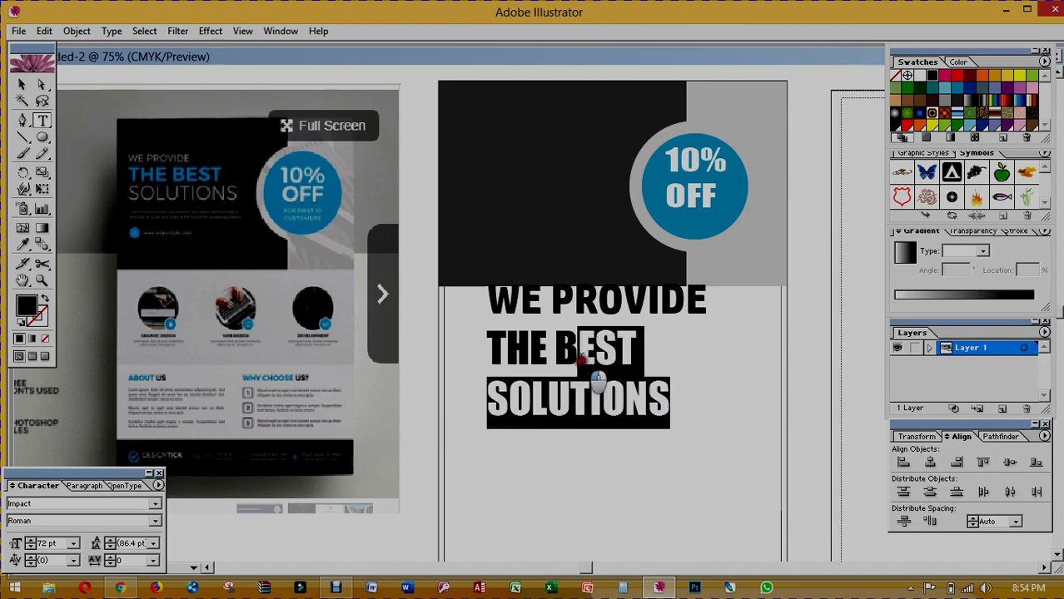
{"action": "left_click", "coordinate": [155, 521]}
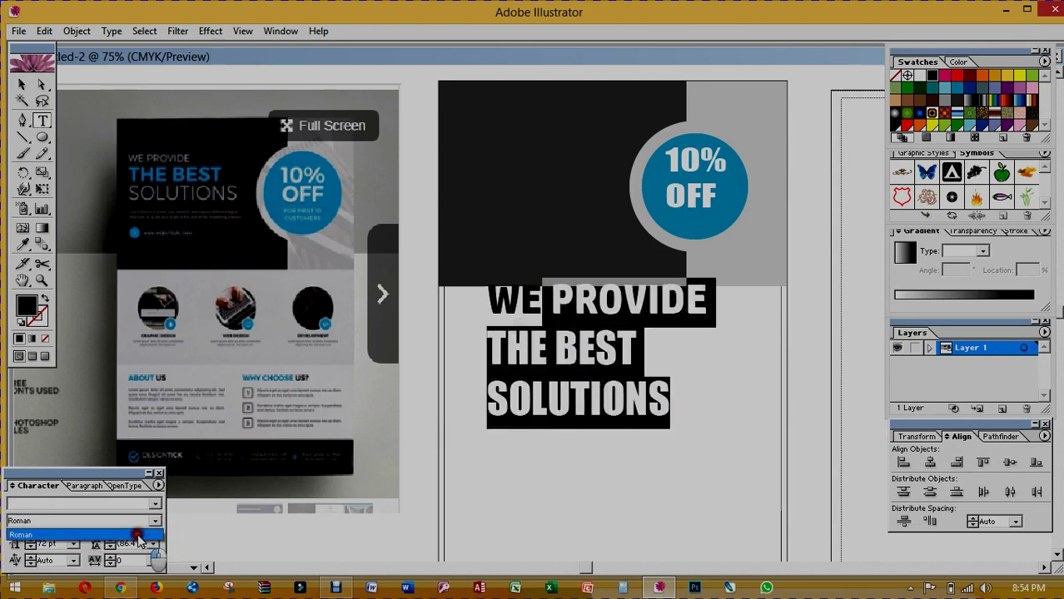
{"action": "left_click", "coordinate": [137, 535]}
{"action": "left_click", "coordinate": [703, 499]}
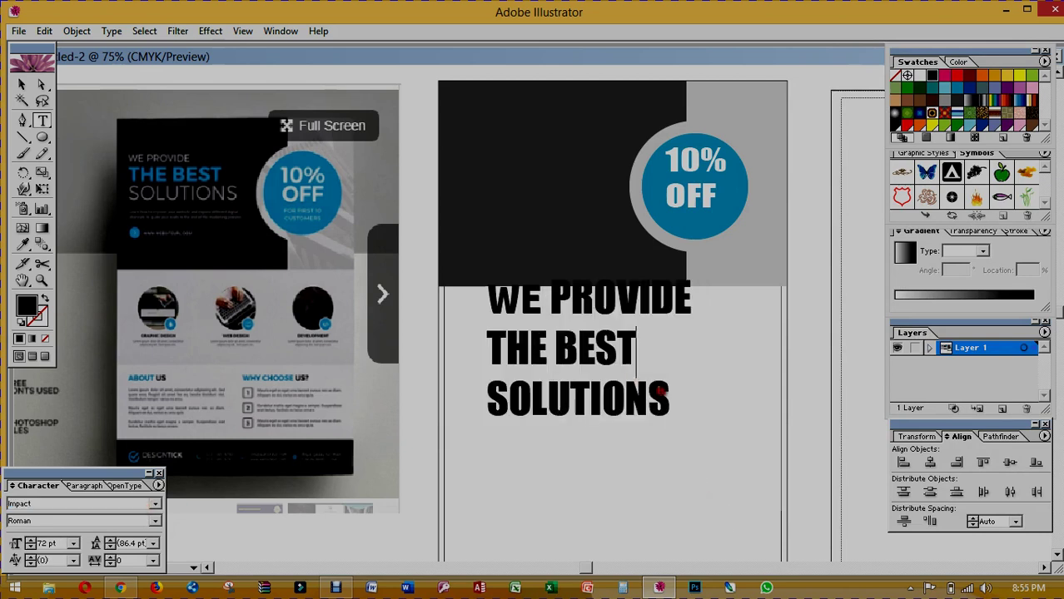
{"action": "key", "text": "ctrl+a"}
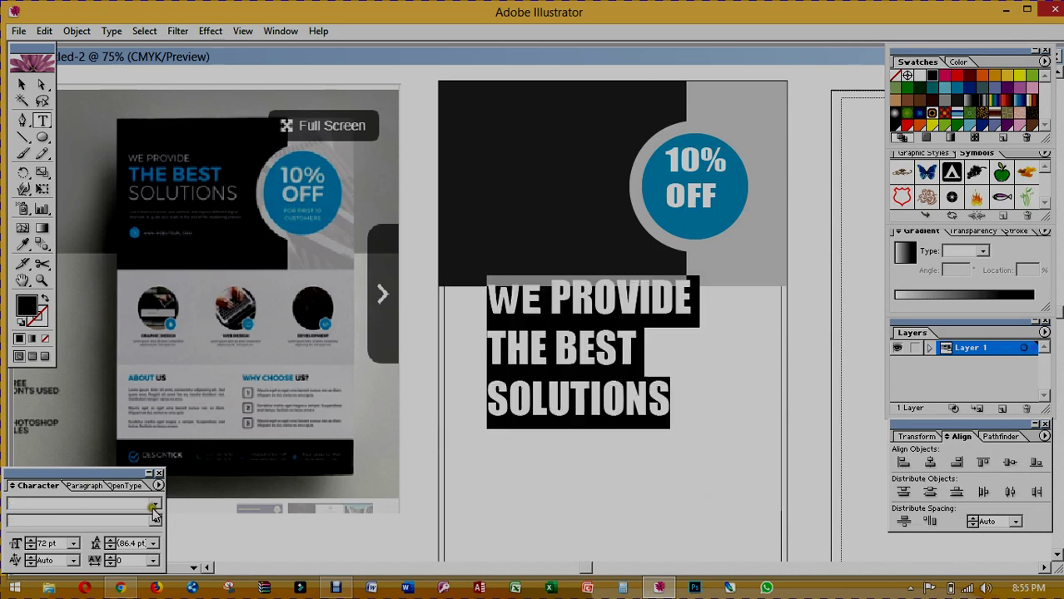
{"action": "left_click", "coordinate": [153, 505]}
{"action": "left_click", "coordinate": [153, 505]}
{"action": "left_click", "coordinate": [143, 521]}
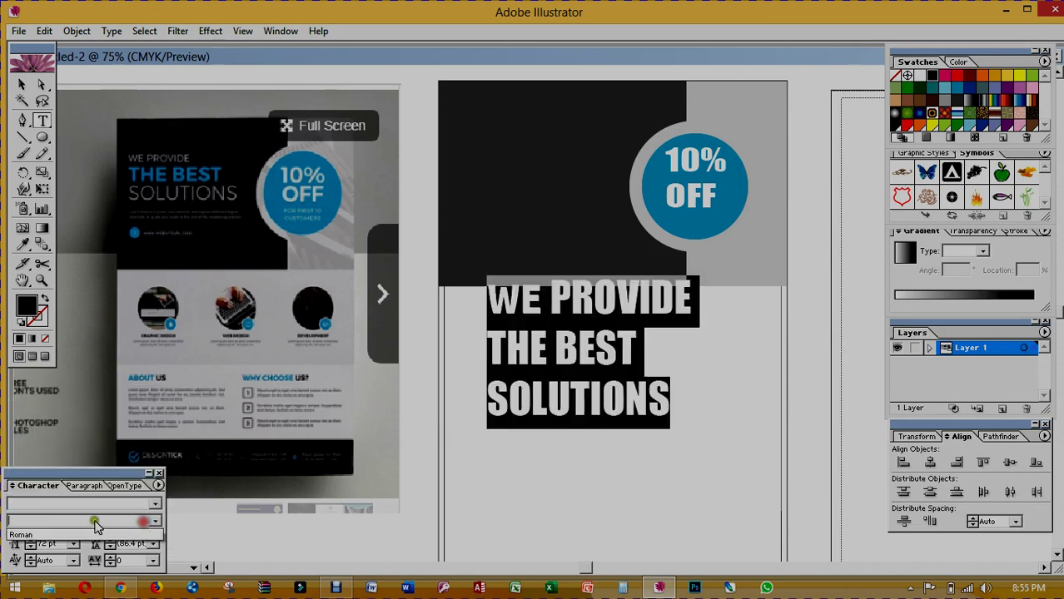
{"action": "left_click", "coordinate": [95, 534]}
{"action": "left_click", "coordinate": [531, 401]}
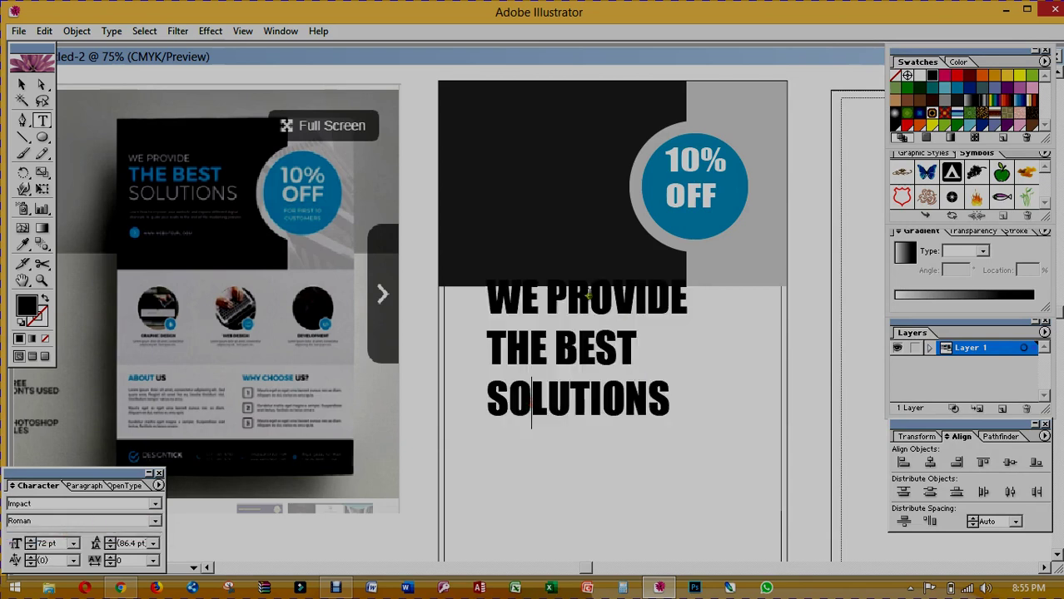
{"action": "left_click", "coordinate": [23, 84]}
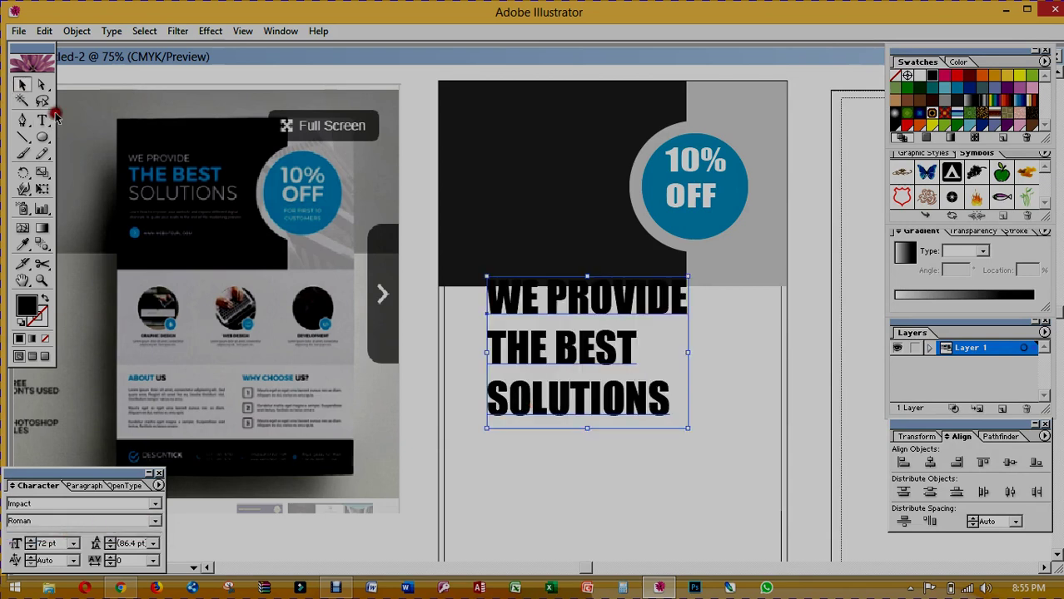
{"action": "mouse_move", "coordinate": [686, 428]}
{"action": "left_mouse_down"}
{"action": "mouse_move", "coordinate": [558, 270]}
{"action": "mouse_move", "coordinate": [561, 212]}
{"action": "mouse_move", "coordinate": [543, 205]}
{"action": "left_mouse_up"}
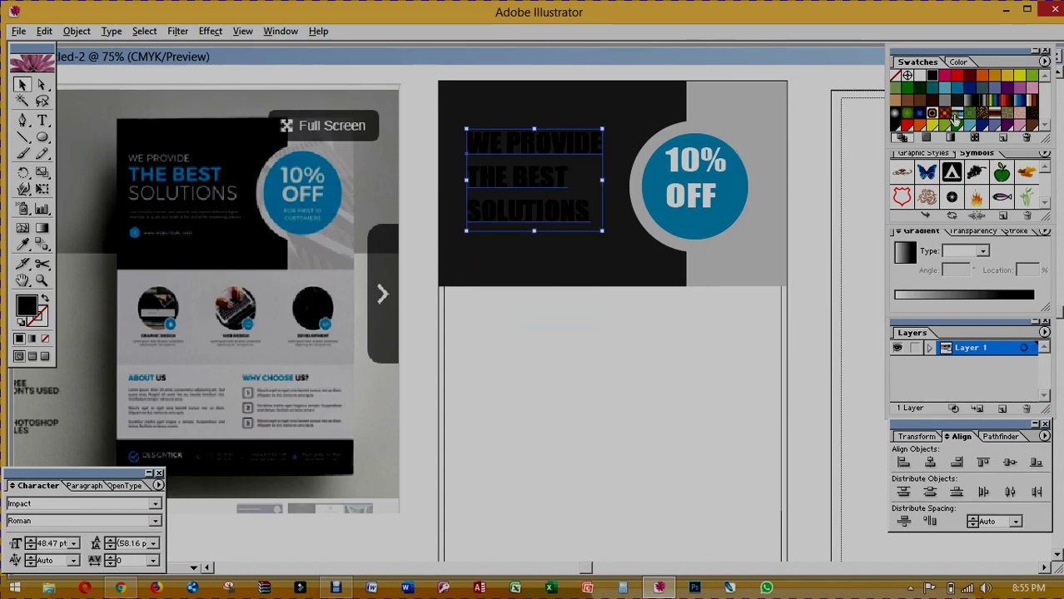
Colour WE PROVIDE white, THE BEST blue and SOLUTIONS white
{"action": "triple_click", "coordinate": [533, 156]}
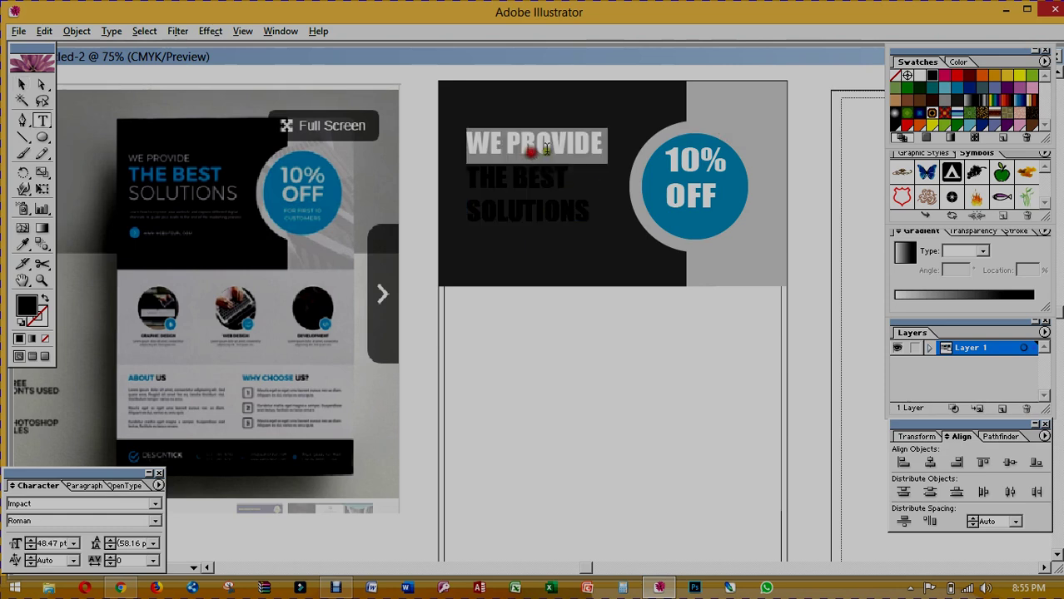
{"action": "left_click", "coordinate": [907, 75]}
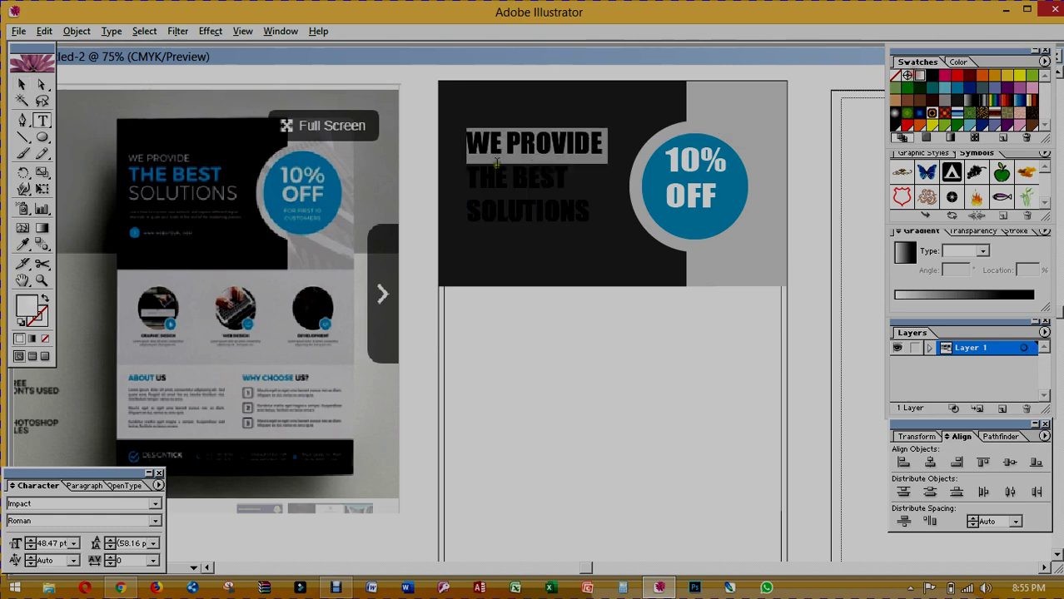
{"action": "left_click", "coordinate": [576, 143]}
{"action": "left_click_drag", "start_coordinate": [467, 179], "coordinate": [572, 179]}
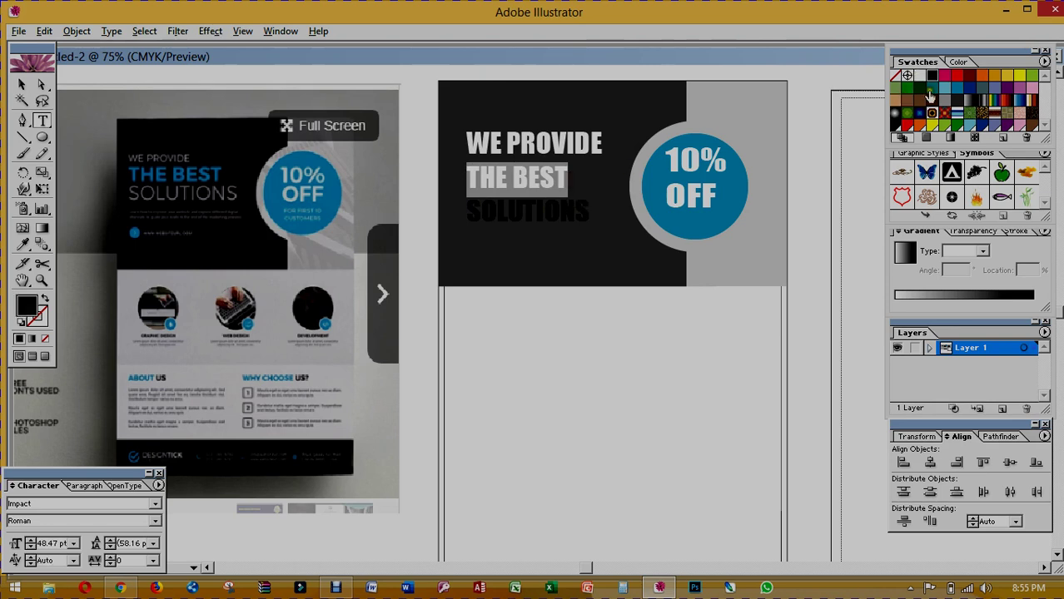
{"action": "left_click", "coordinate": [956, 88]}
{"action": "left_click", "coordinate": [523, 215]}
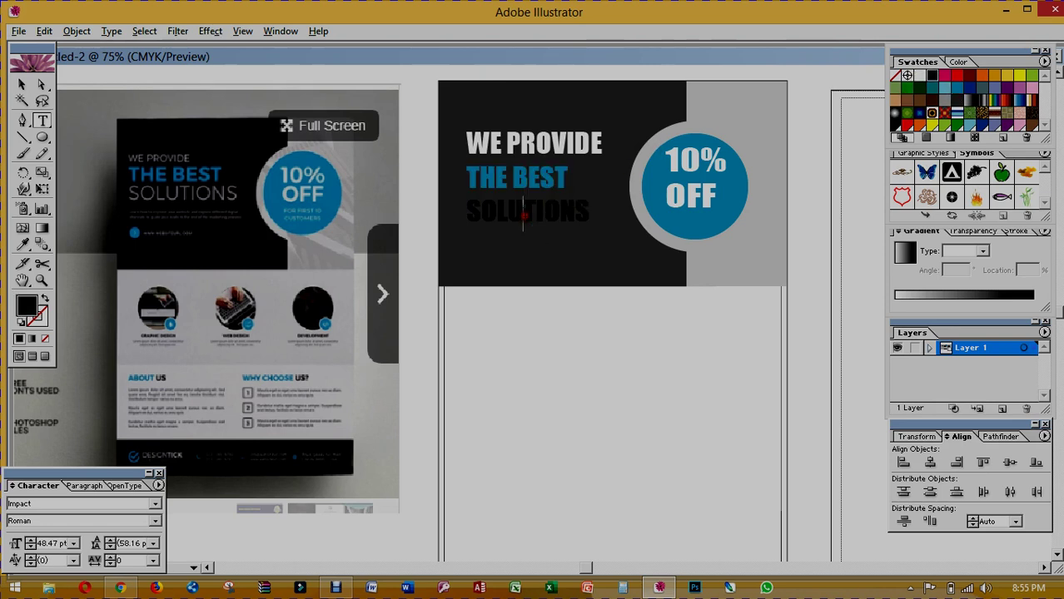
{"action": "left_click", "coordinate": [471, 211]}
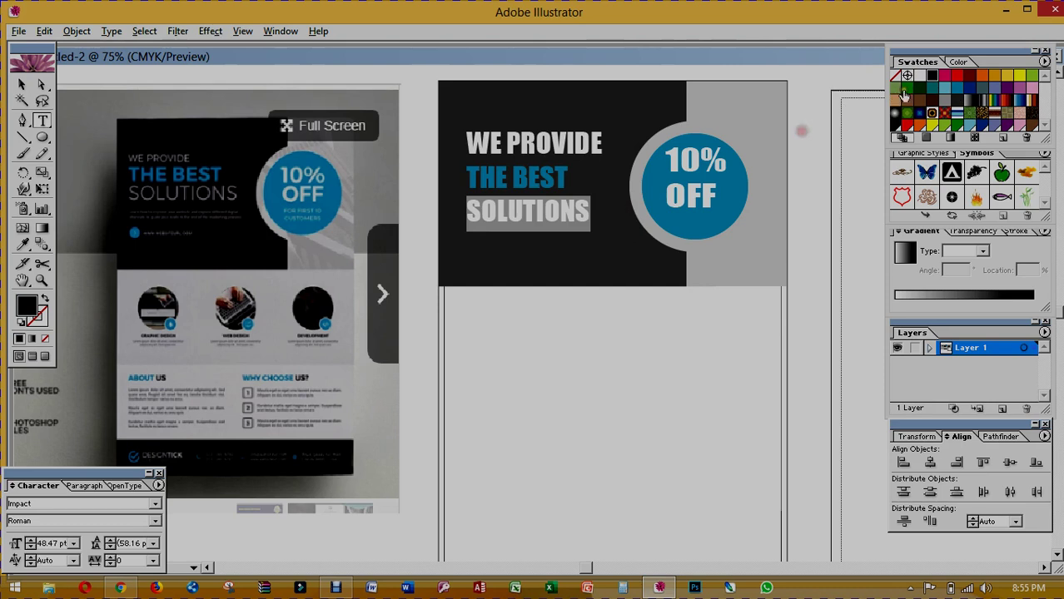
{"action": "left_click", "coordinate": [919, 75]}
{"action": "left_click", "coordinate": [550, 211]}
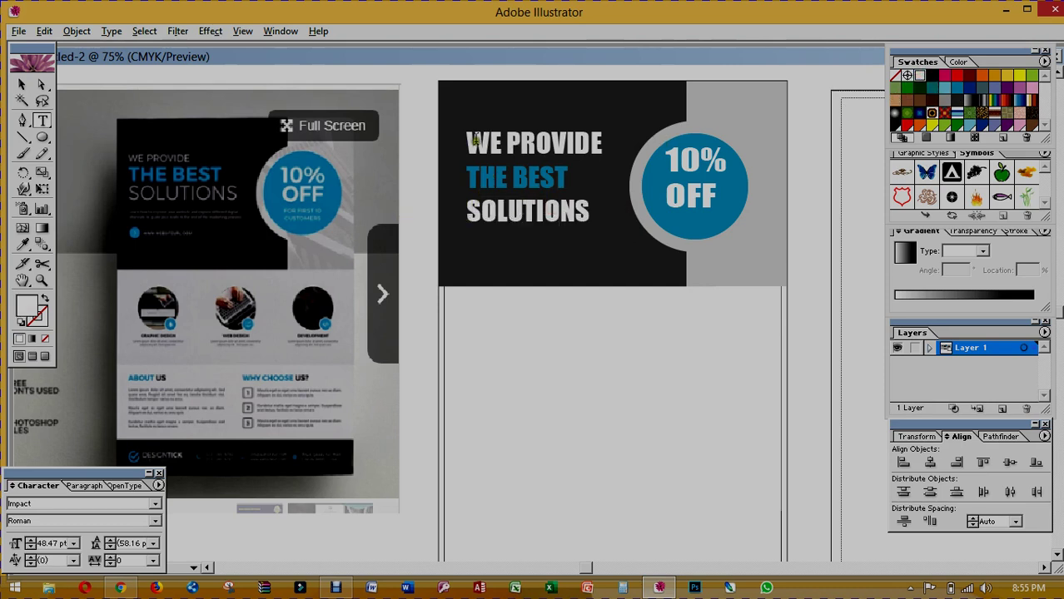
Reduce WE PROVIDE to 26 pt, then reselect the SOLUTIONS line
{"action": "left_click_drag", "start_coordinate": [467, 143], "coordinate": [606, 148]}
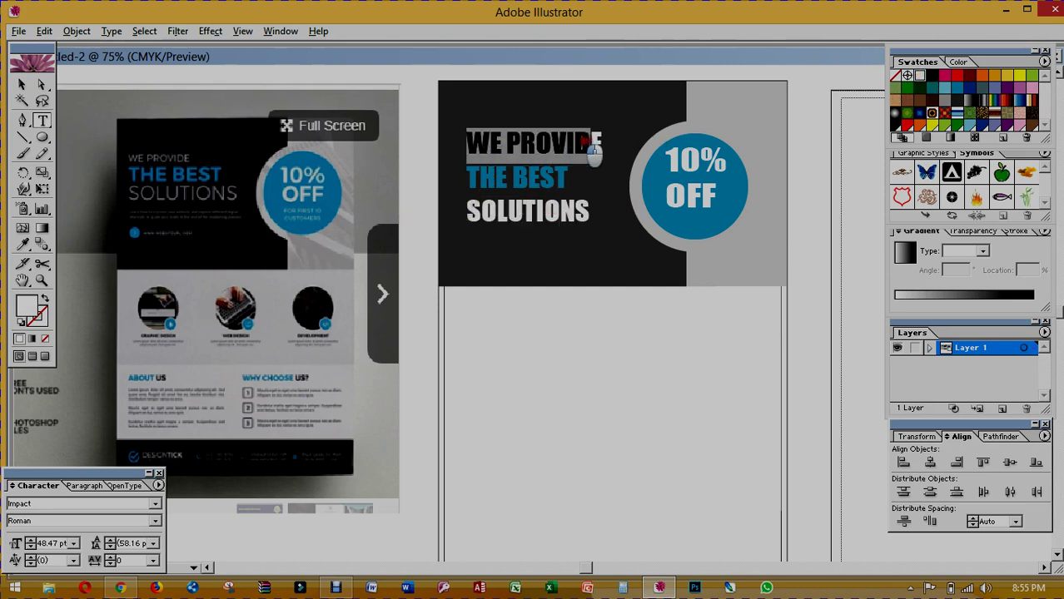
{"action": "left_click", "coordinate": [31, 546]}
{"action": "left_click", "coordinate": [31, 547]}
{"action": "left_click", "coordinate": [30, 547]}
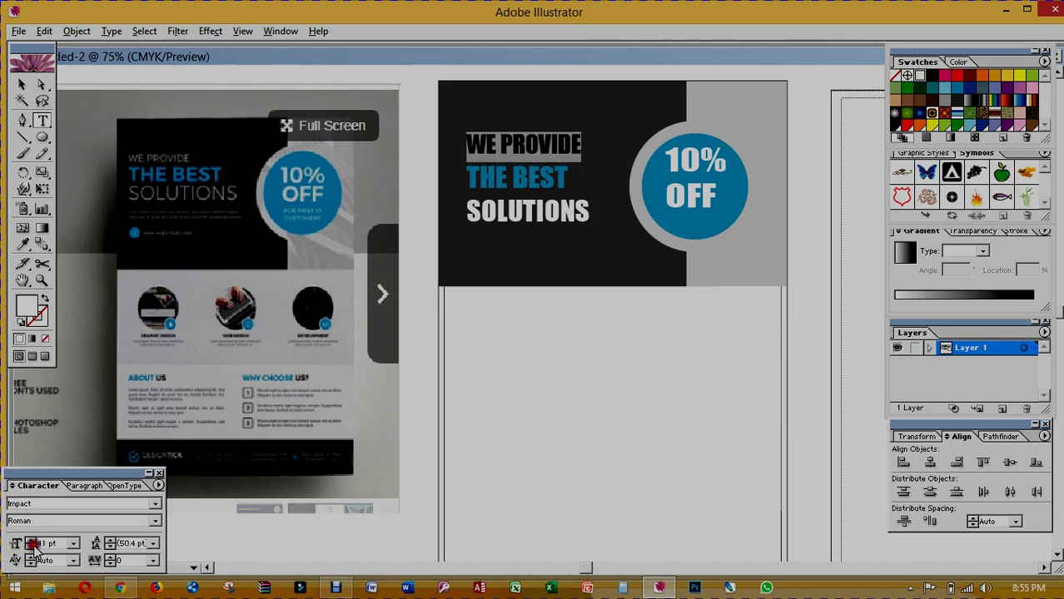
{"action": "left_click", "coordinate": [31, 546]}
{"action": "left_click", "coordinate": [30, 547]}
{"action": "left_click", "coordinate": [31, 546]}
{"action": "left_click", "coordinate": [31, 547]}
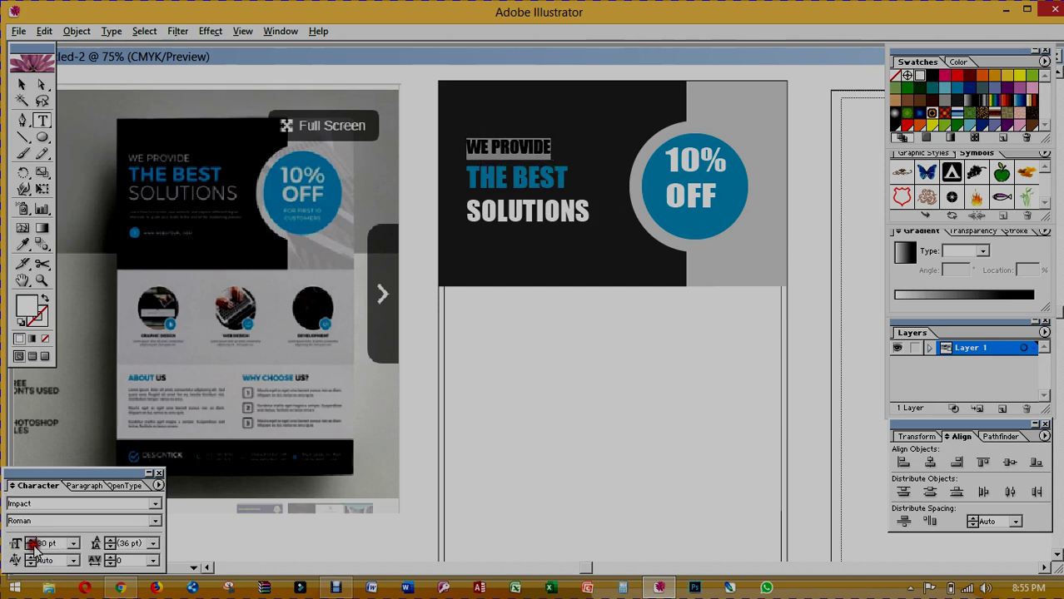
{"action": "left_click", "coordinate": [31, 546]}
{"action": "left_click", "coordinate": [31, 547]}
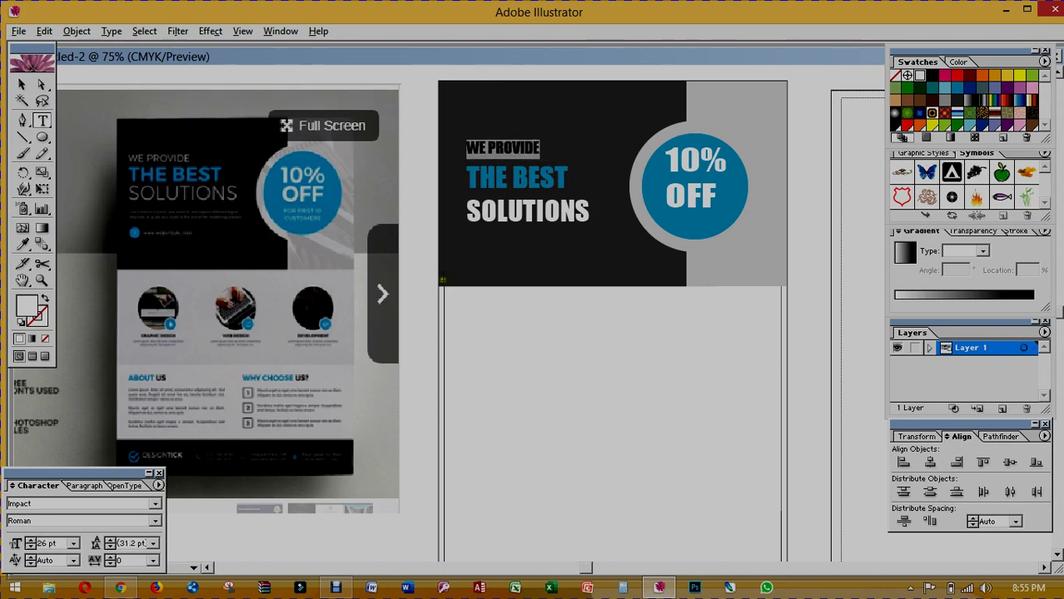
{"action": "left_click_drag", "start_coordinate": [587, 214], "coordinate": [429, 218]}
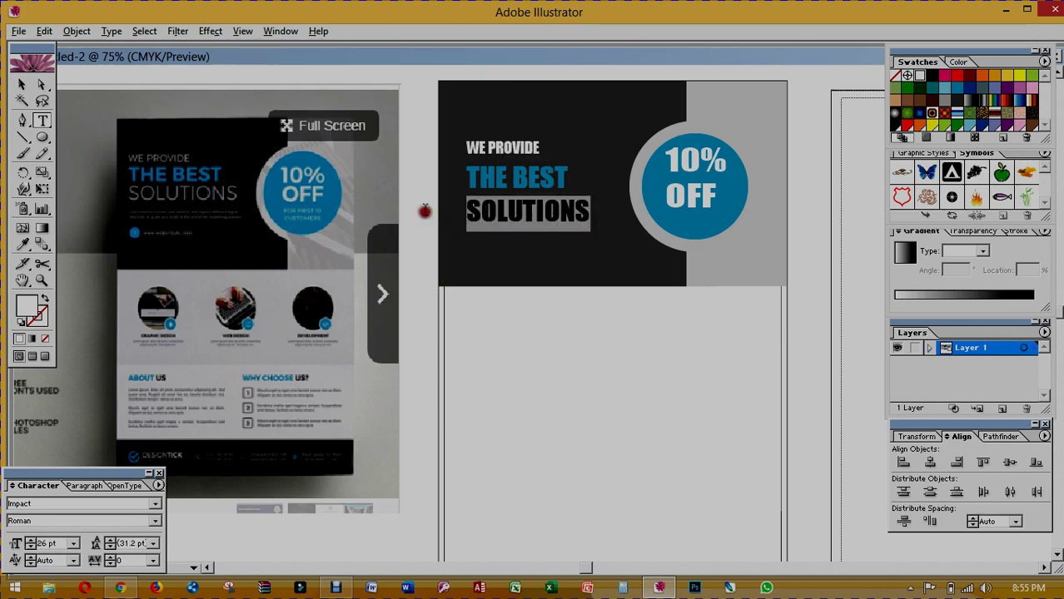
{"action": "left_click", "coordinate": [529, 216]}
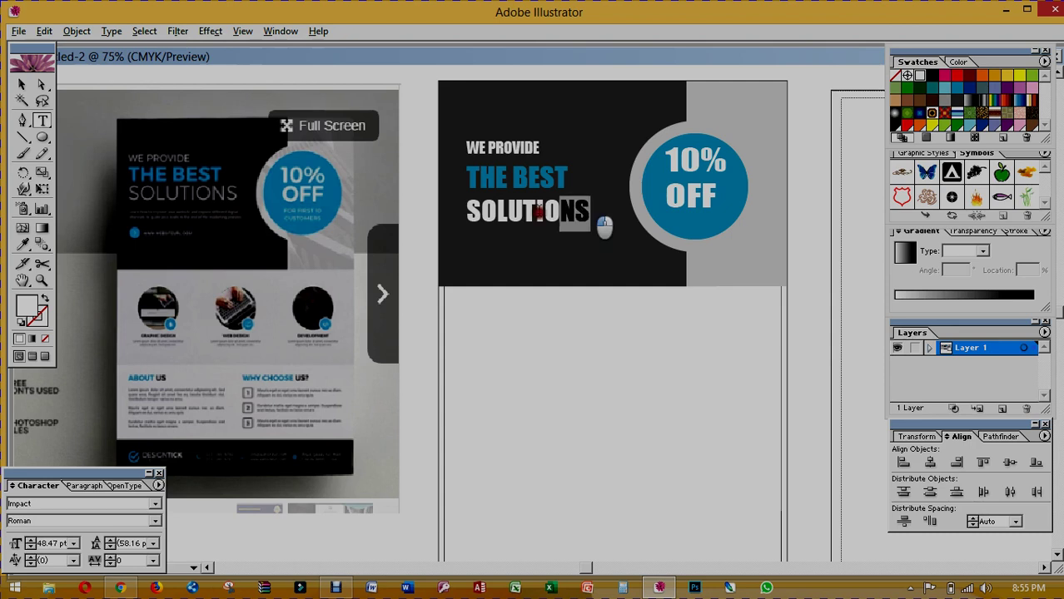
{"action": "left_click_drag", "start_coordinate": [587, 211], "coordinate": [450, 206]}
Change the SOLUTIONS line's font to Franklin Gothic Medium Cond
{"action": "right_click", "coordinate": [516, 217]}
{"action": "mouse_move", "coordinate": [566, 264]}
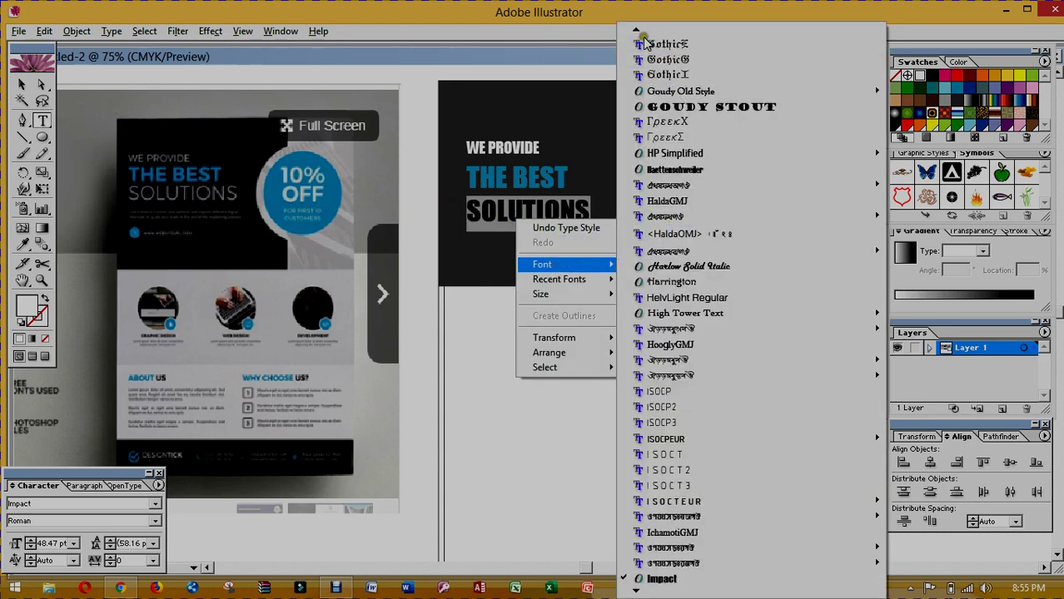
{"action": "left_click", "coordinate": [636, 30]}
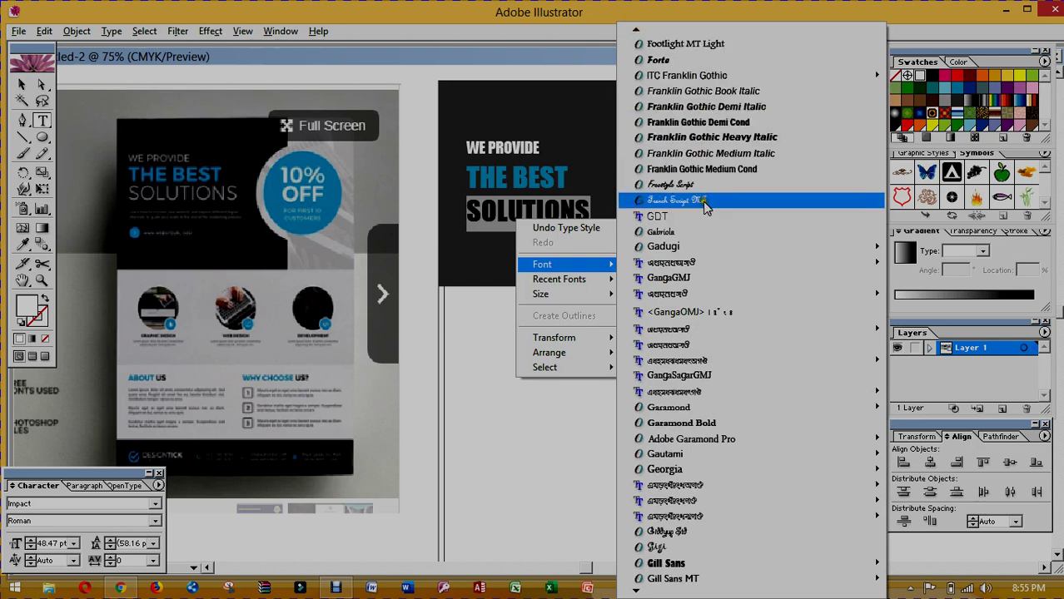
{"action": "left_click", "coordinate": [708, 171]}
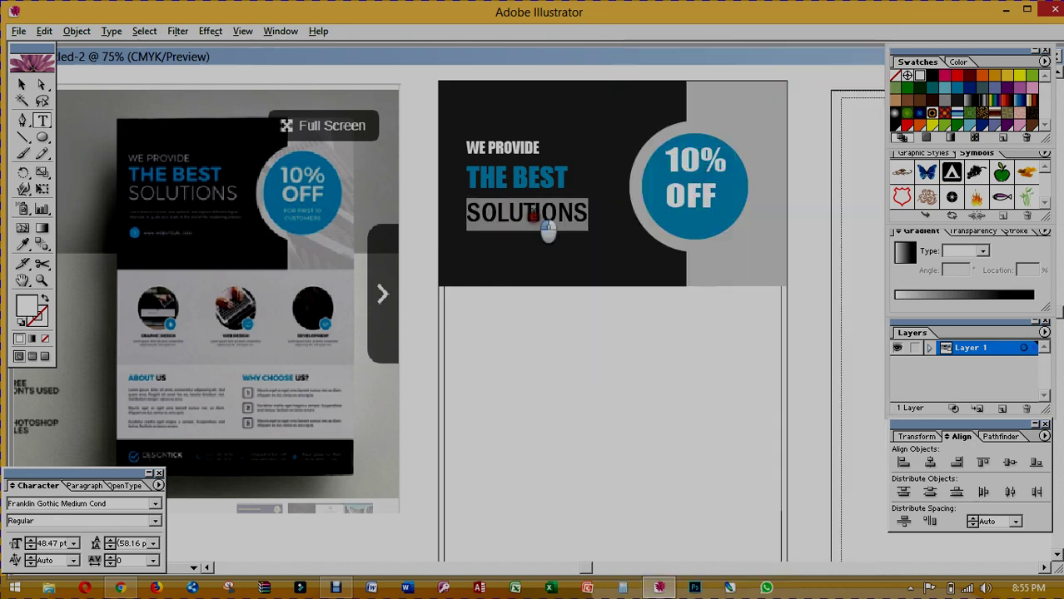
{"action": "left_click", "coordinate": [529, 218]}
Set the WE PROVIDE line in Franklin Gothic Medium Cond as well
{"action": "left_click_drag", "start_coordinate": [547, 152], "coordinate": [404, 140]}
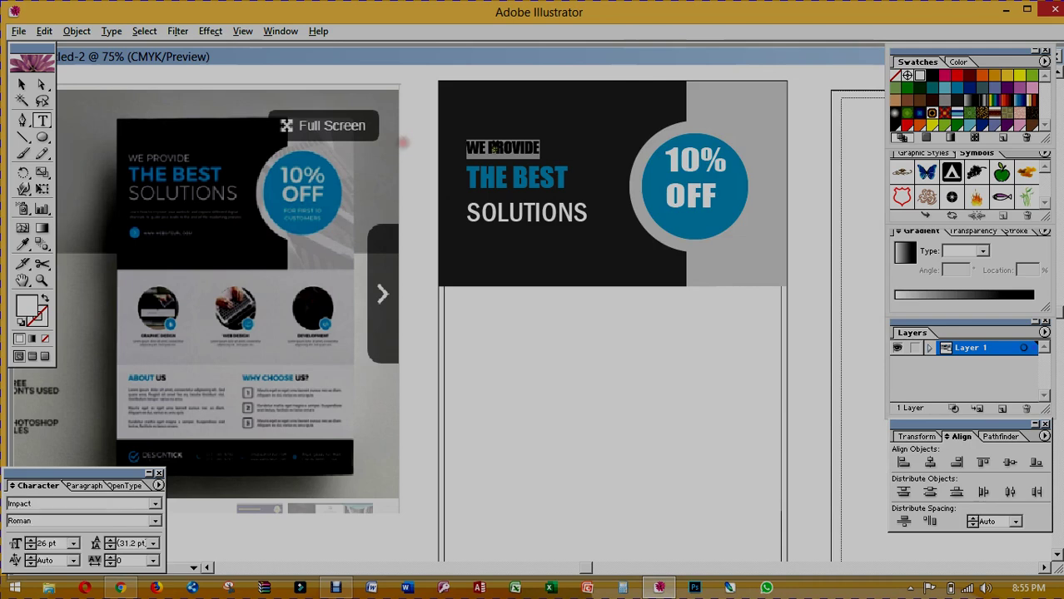
{"action": "right_click", "coordinate": [500, 150]}
{"action": "mouse_move", "coordinate": [525, 195]}
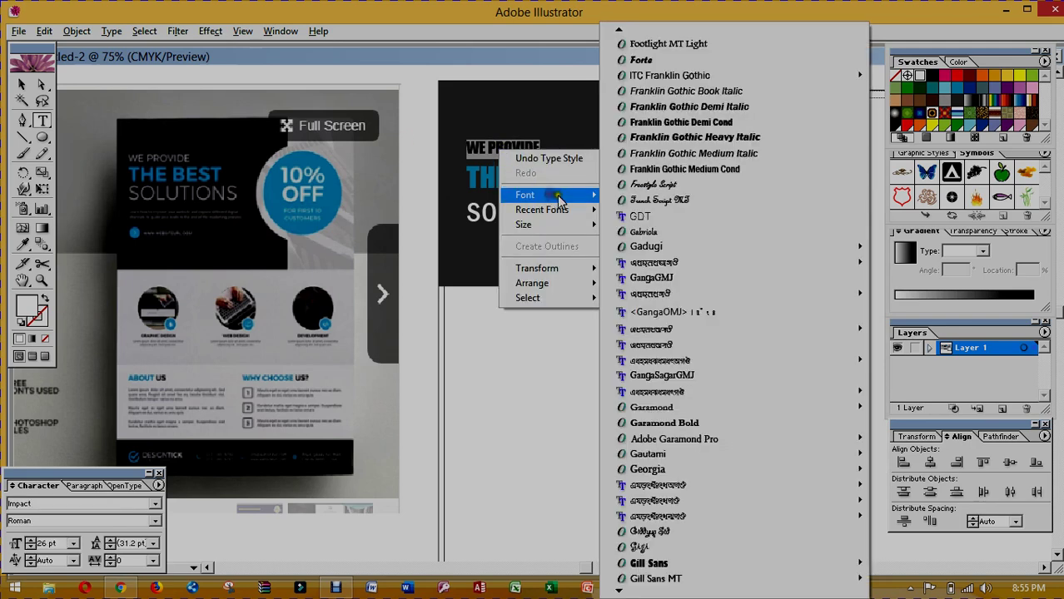
{"action": "left_click", "coordinate": [676, 169]}
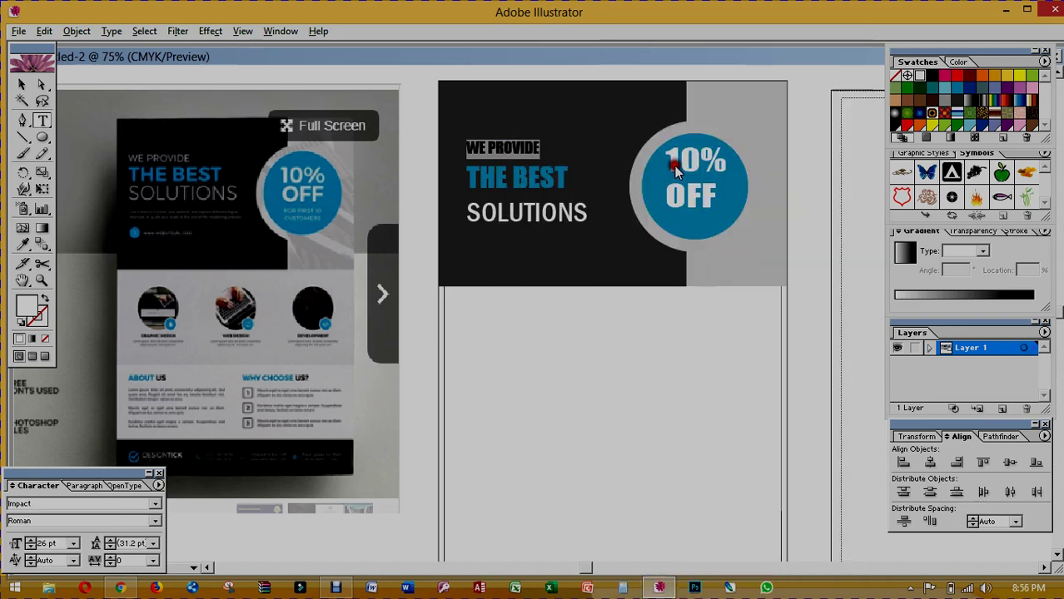
{"action": "left_click", "coordinate": [508, 178]}
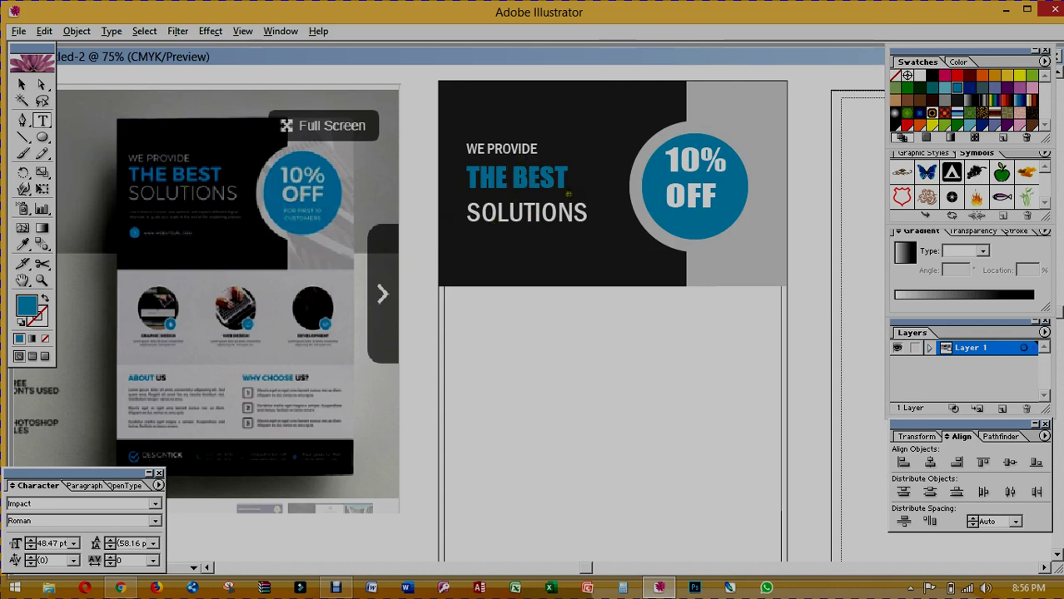
Set the leading of all three headline lines to 48 pt
{"action": "mouse_move", "coordinate": [613, 209]}
{"action": "left_mouse_down"}
{"action": "mouse_move", "coordinate": [603, 230]}
{"action": "mouse_move", "coordinate": [454, 140]}
{"action": "left_mouse_up"}
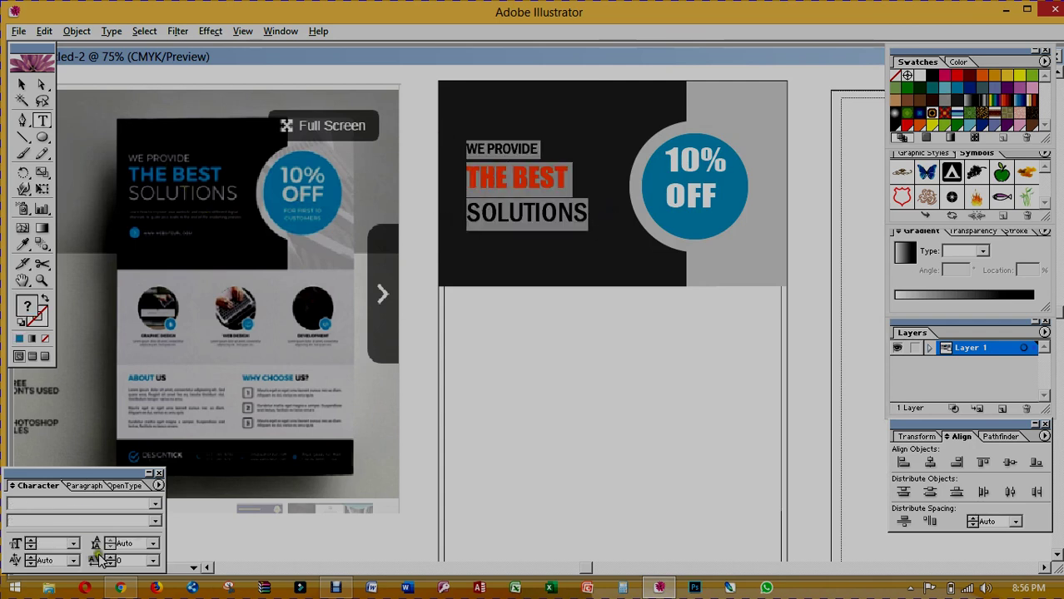
{"action": "left_click", "coordinate": [153, 544]}
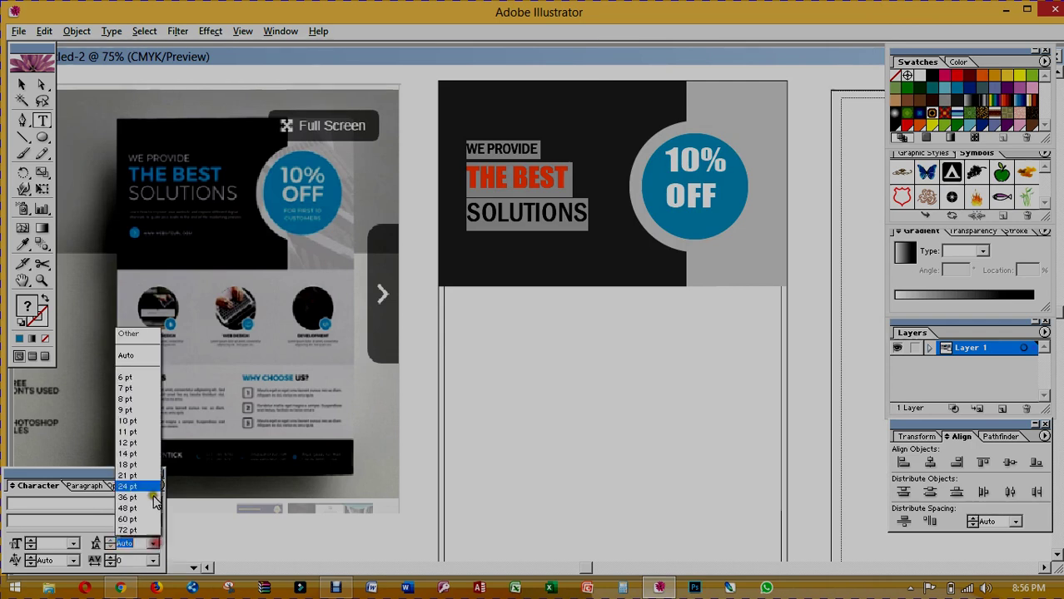
{"action": "left_click", "coordinate": [141, 422]}
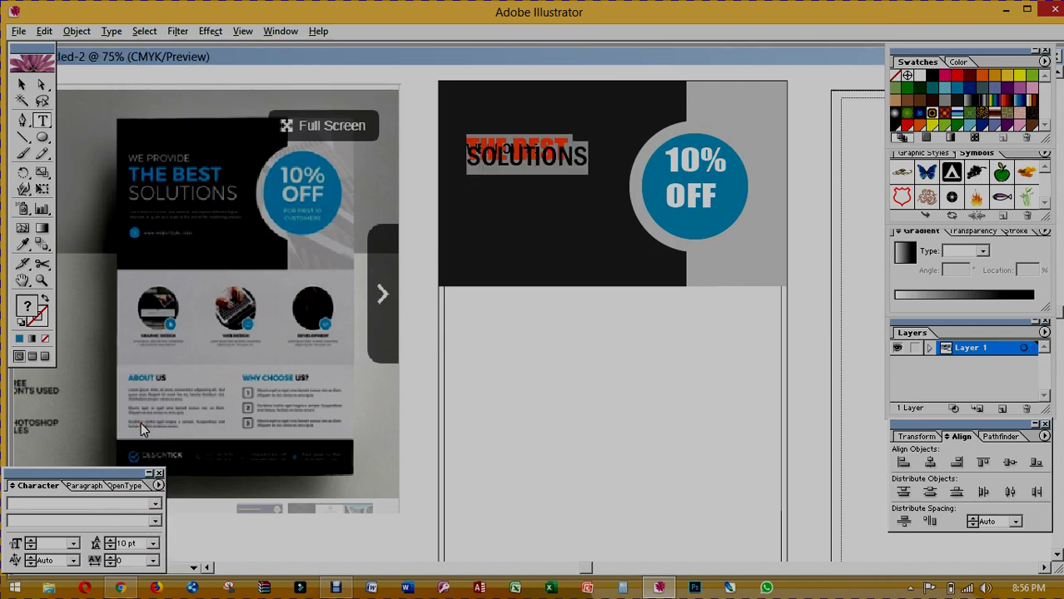
{"action": "left_click", "coordinate": [153, 544]}
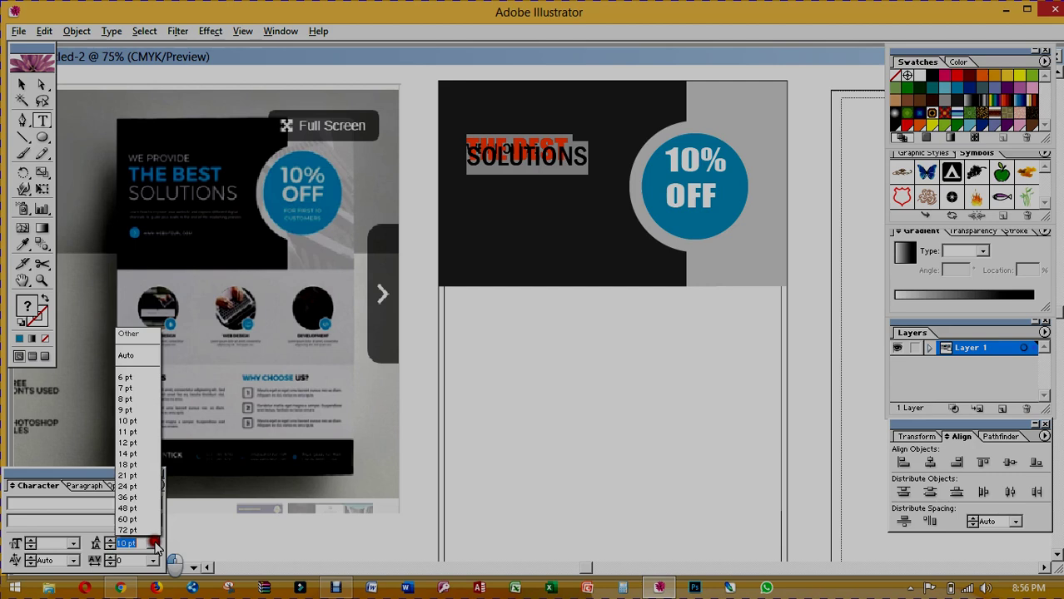
{"action": "left_click", "coordinate": [142, 478]}
{"action": "left_click", "coordinate": [153, 544]}
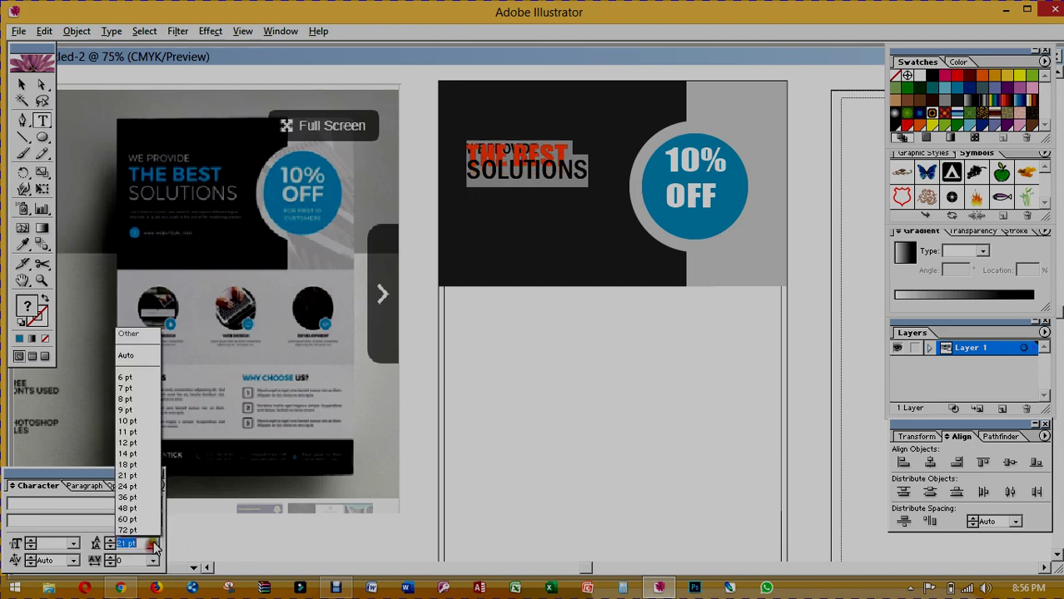
{"action": "left_click", "coordinate": [133, 510]}
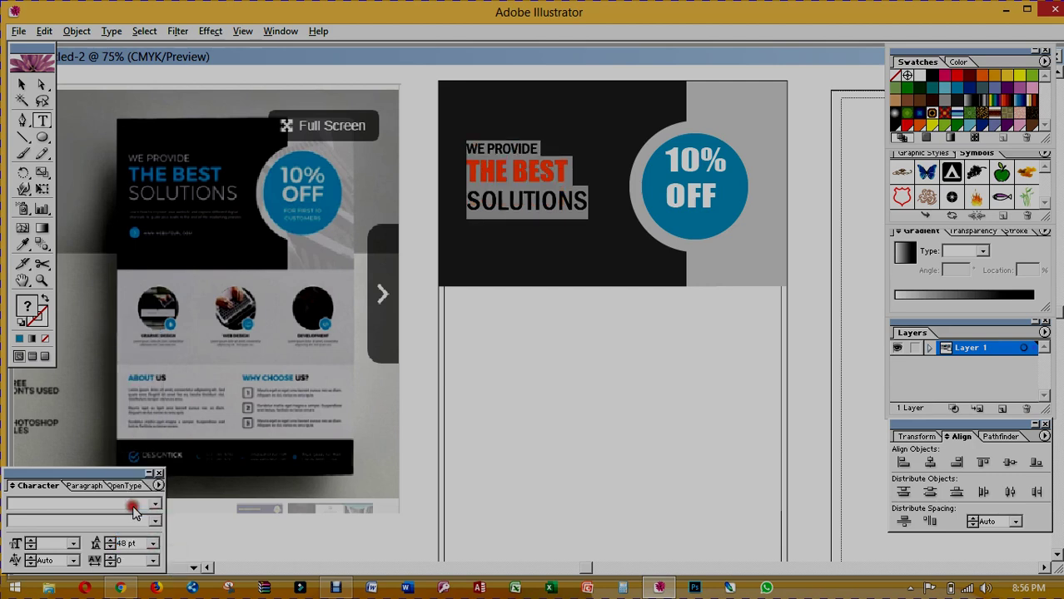
{"action": "left_click", "coordinate": [543, 209]}
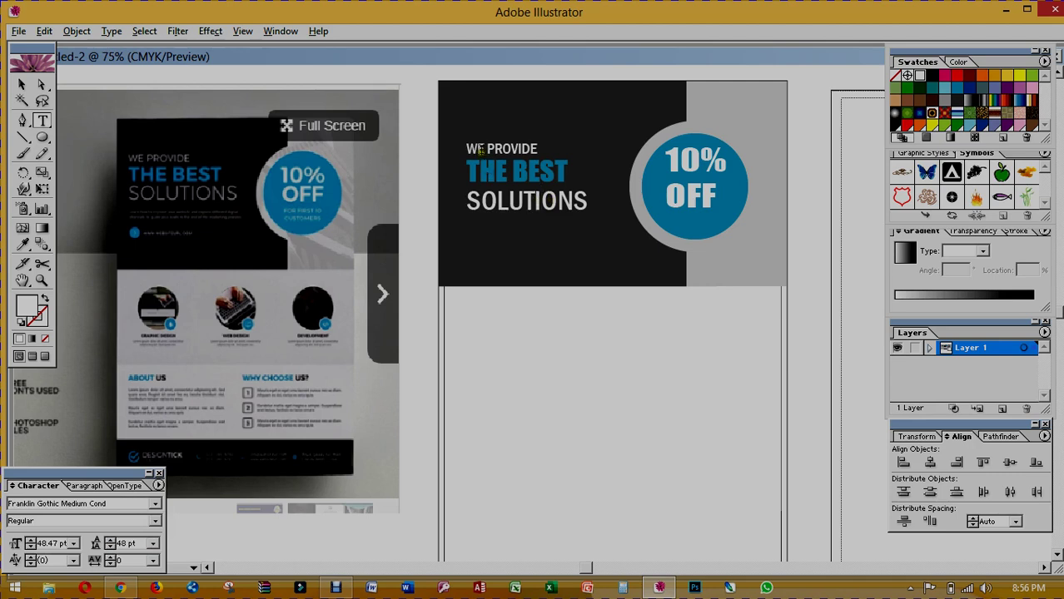
Nudge the headline group slightly down and to the right
{"action": "left_click", "coordinate": [21, 84]}
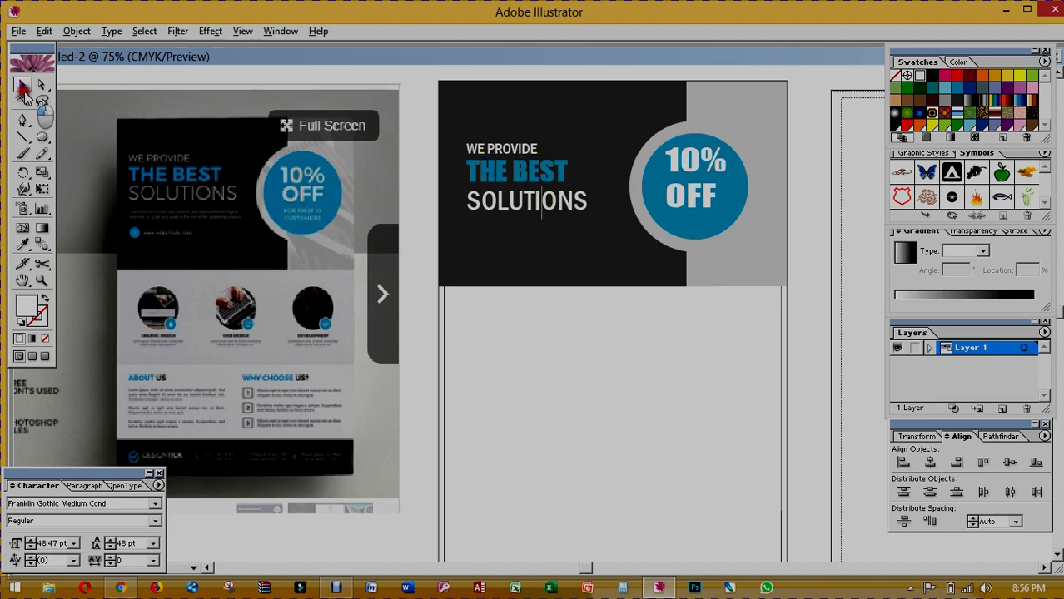
{"action": "left_click", "coordinate": [494, 359]}
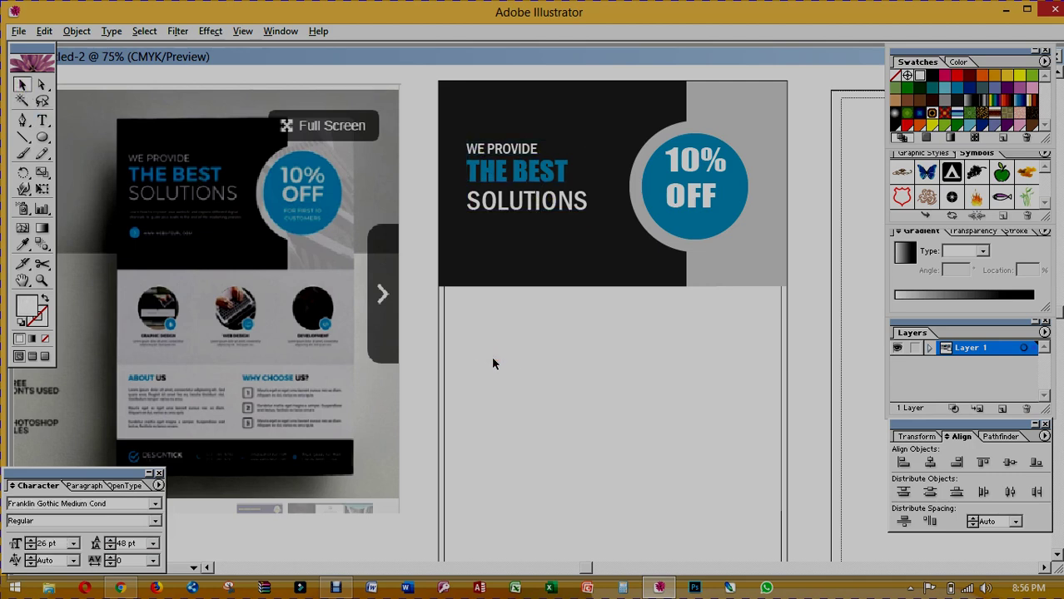
{"action": "left_click_drag", "start_coordinate": [507, 189], "coordinate": [511, 192]}
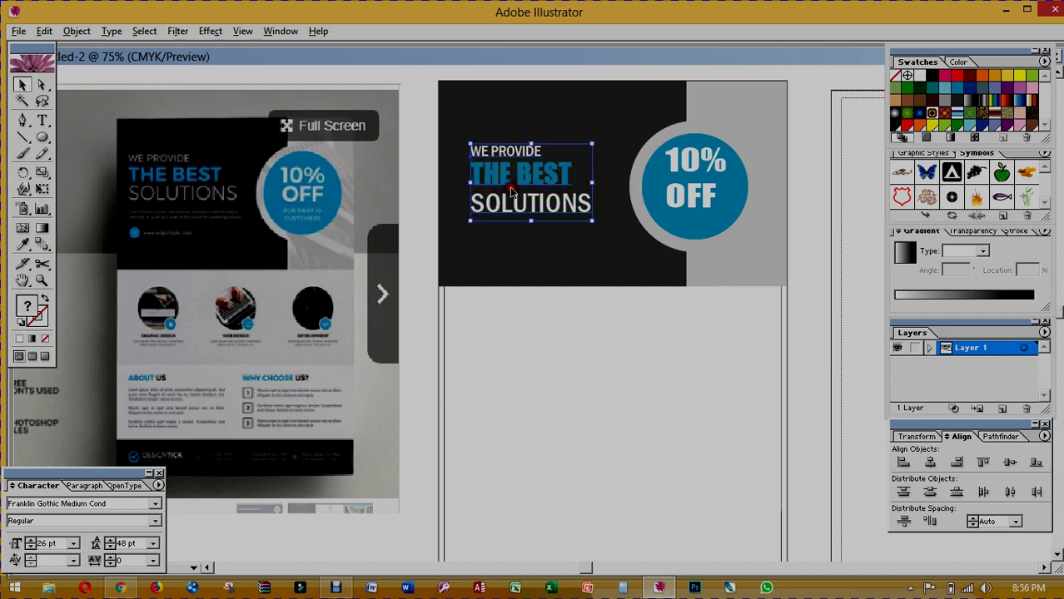
{"action": "left_click", "coordinate": [610, 313]}
{"action": "left_click", "coordinate": [511, 177]}
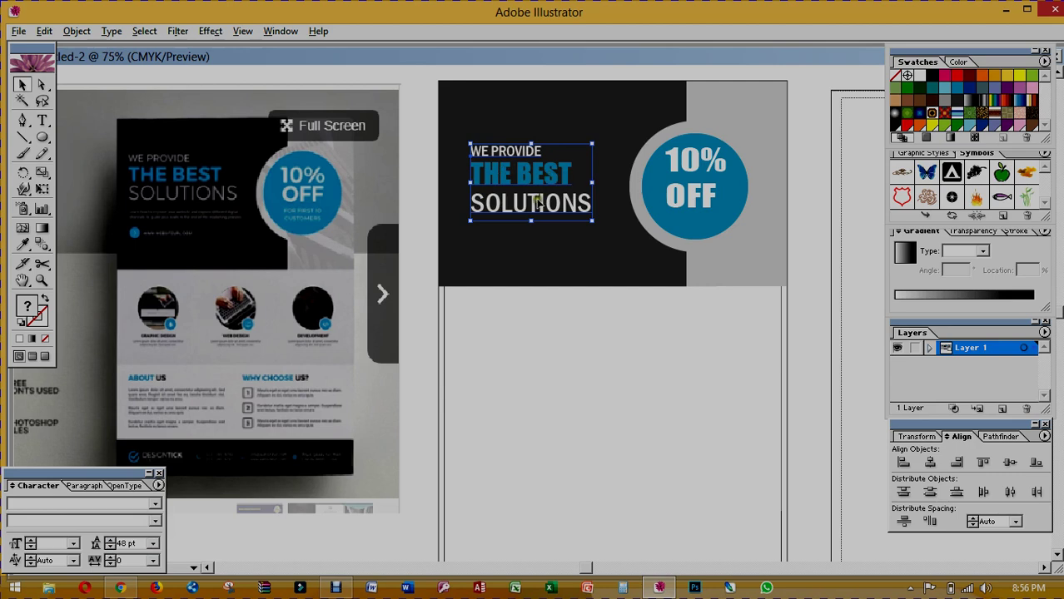
{"action": "left_click", "coordinate": [601, 356]}
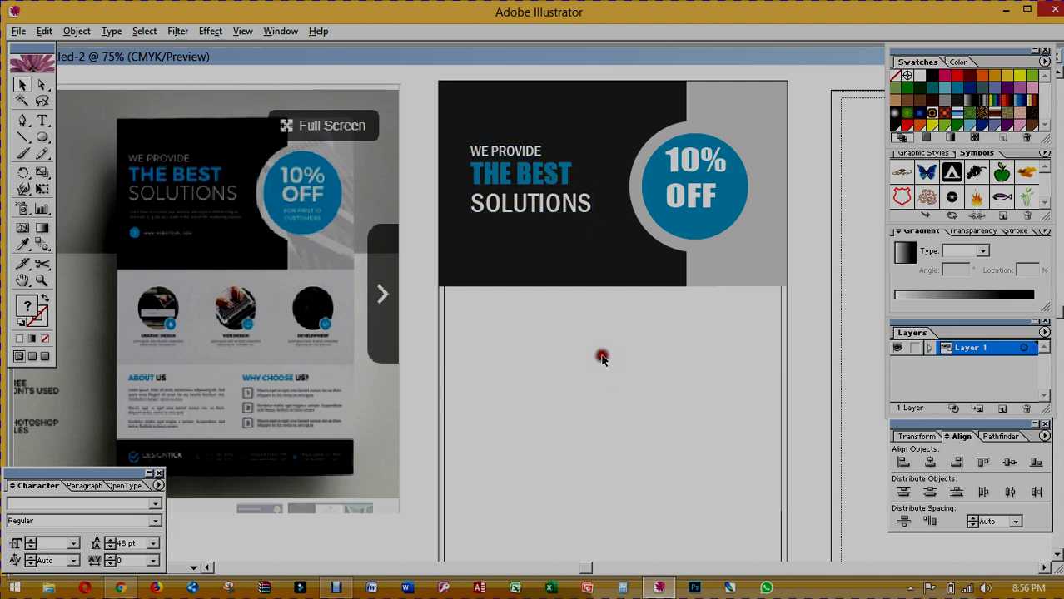
Recolour THE BEST with the blue eyedropped from the reference flyer's headline
{"action": "triple_click", "coordinate": [518, 176]}
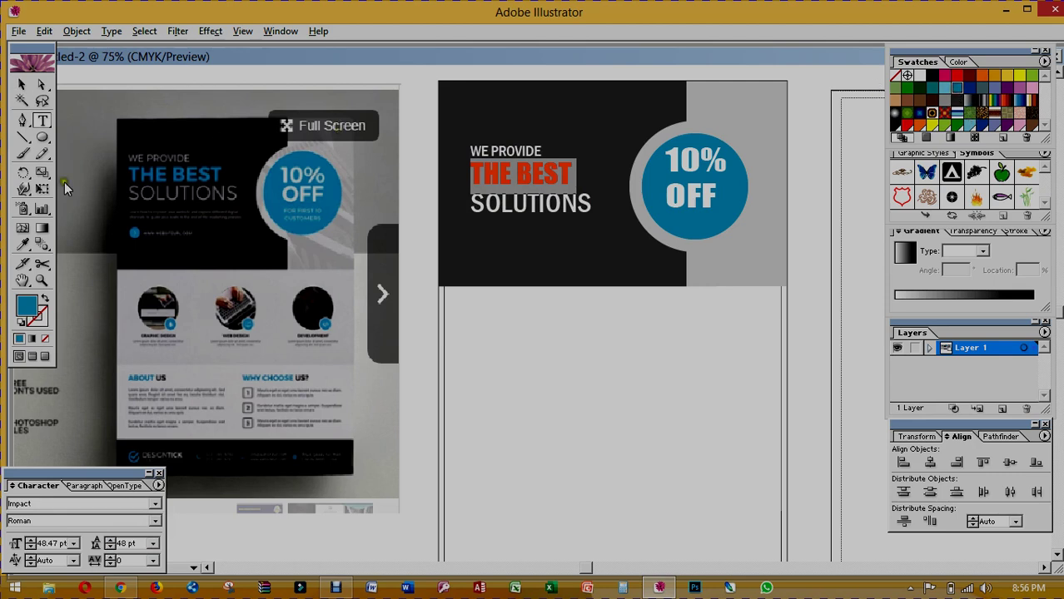
{"action": "left_click", "coordinate": [23, 244]}
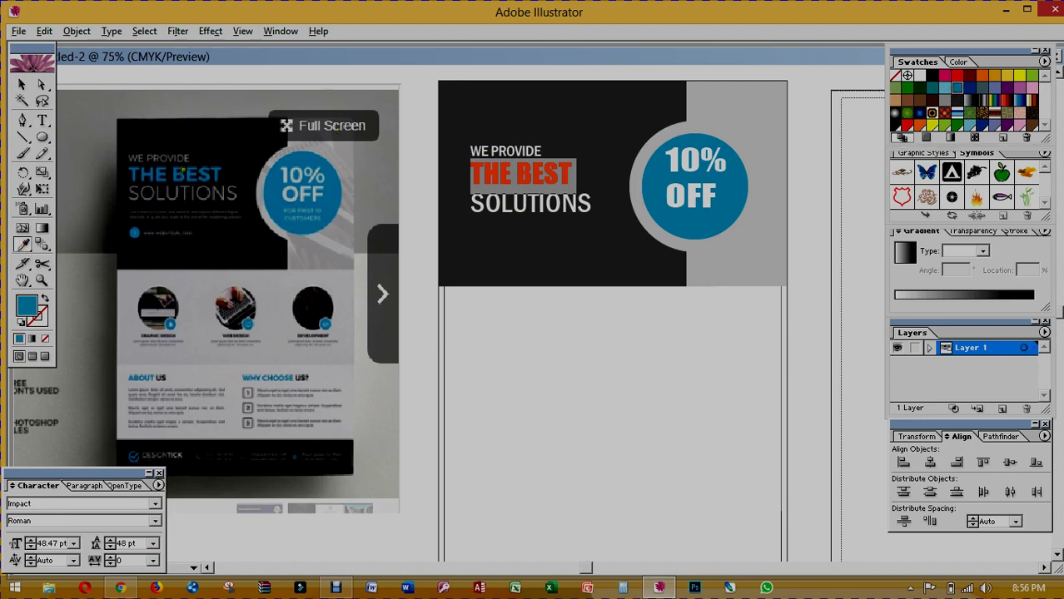
{"action": "left_click", "coordinate": [179, 174]}
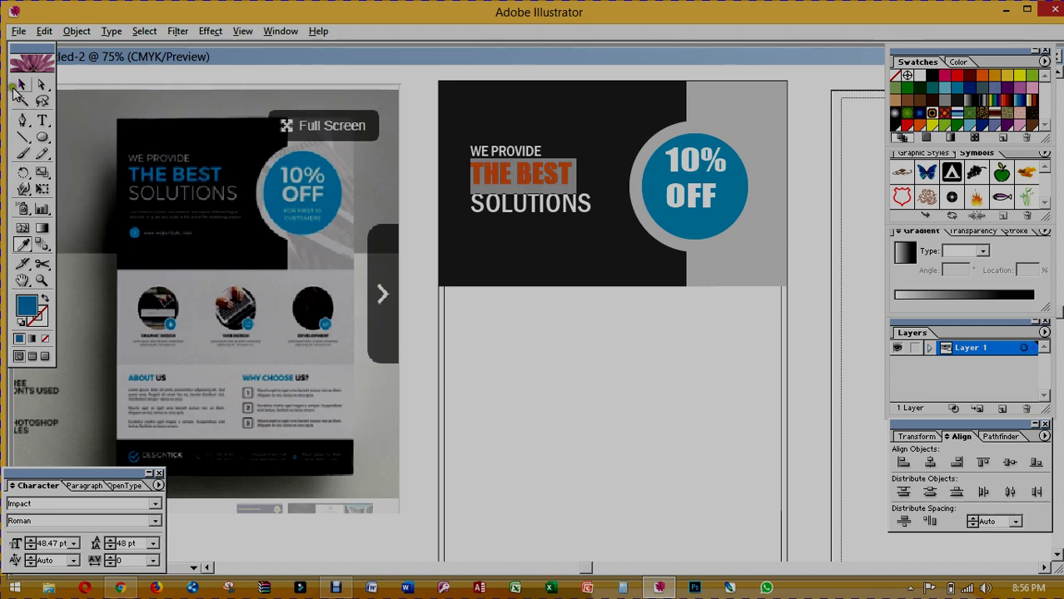
{"action": "left_click", "coordinate": [23, 85]}
{"action": "left_click", "coordinate": [528, 324]}
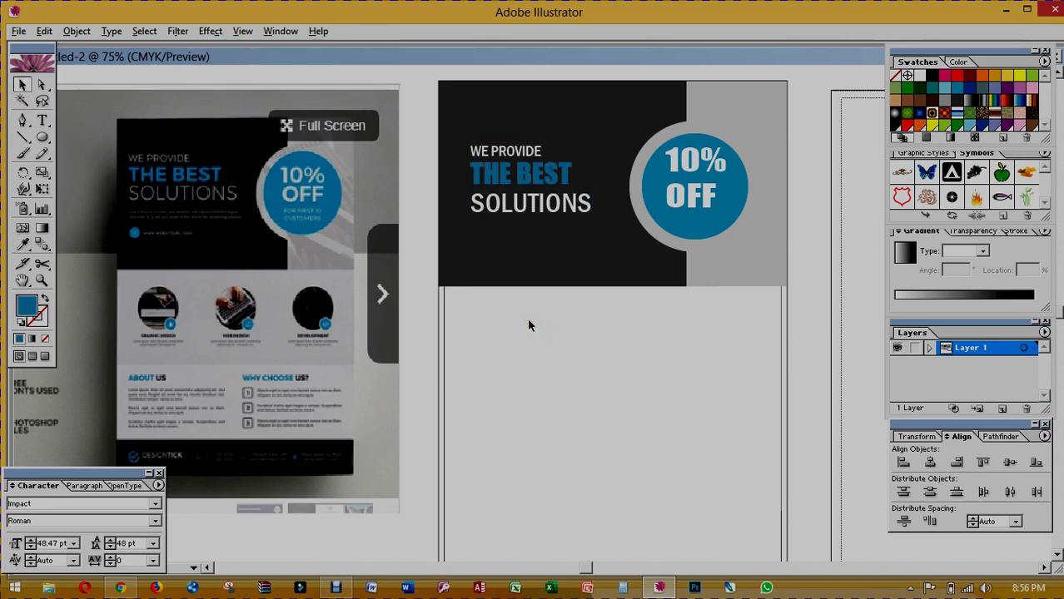
{"action": "left_click", "coordinate": [558, 179]}
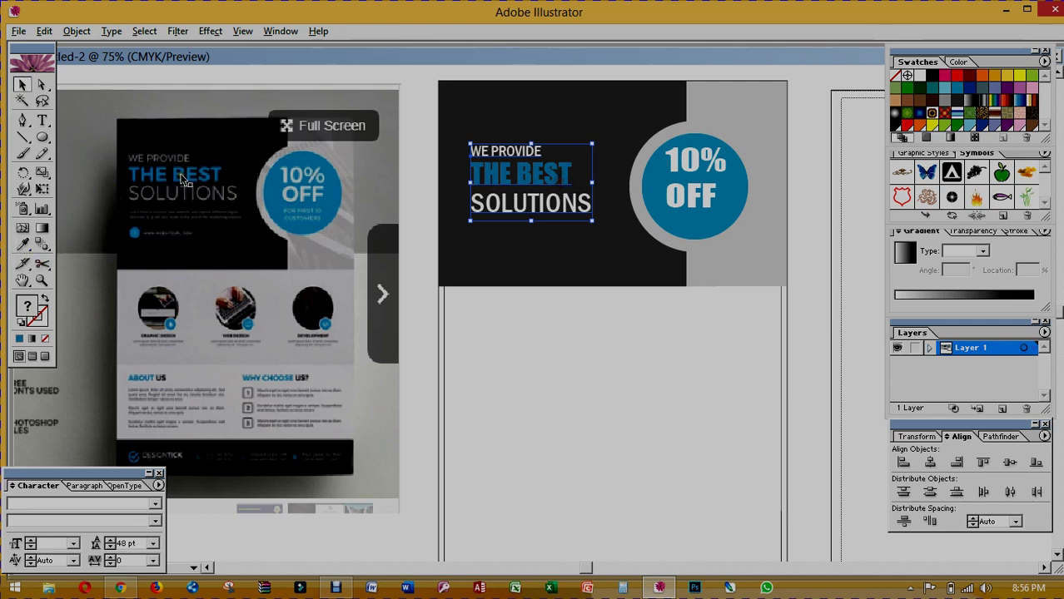
{"action": "left_click", "coordinate": [522, 367]}
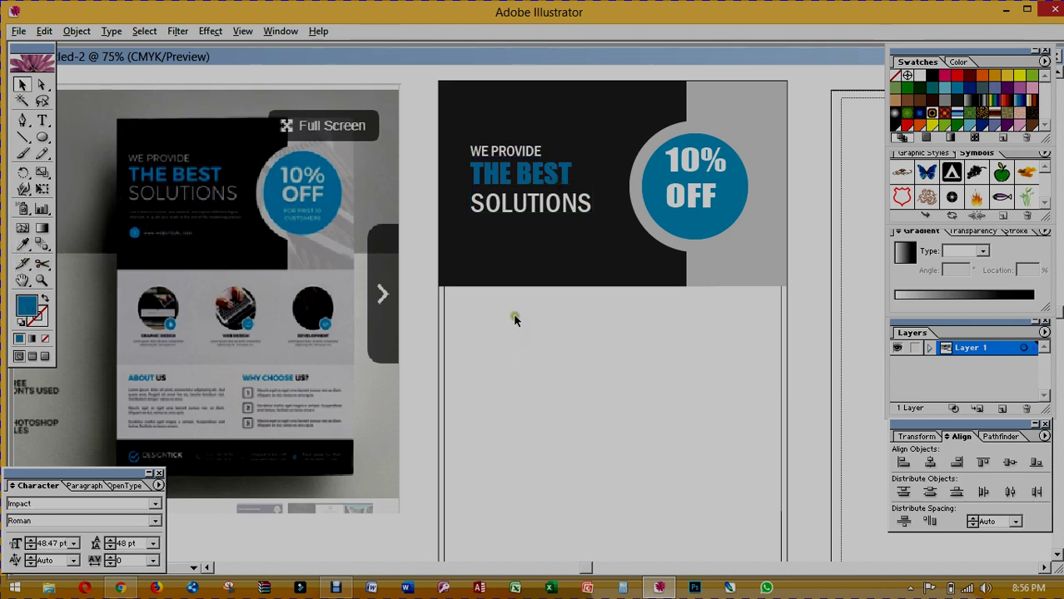
Minimise Illustrator and launch Microsoft Word 2007 from the taskbar
{"action": "left_click", "coordinate": [528, 178]}
{"action": "left_click", "coordinate": [604, 384]}
{"action": "left_click", "coordinate": [1004, 9]}
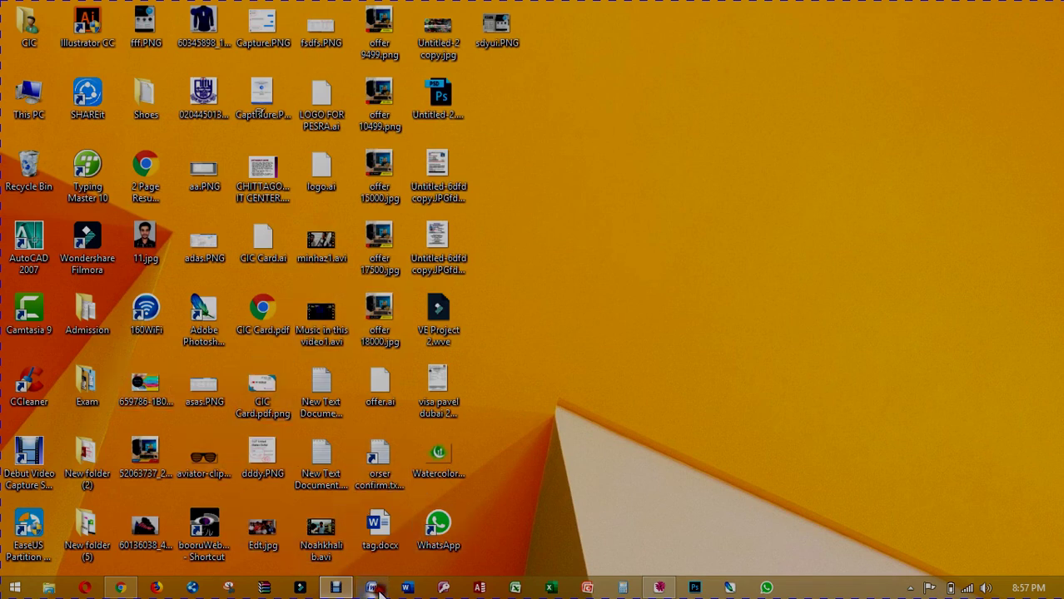
{"action": "left_click", "coordinate": [372, 587]}
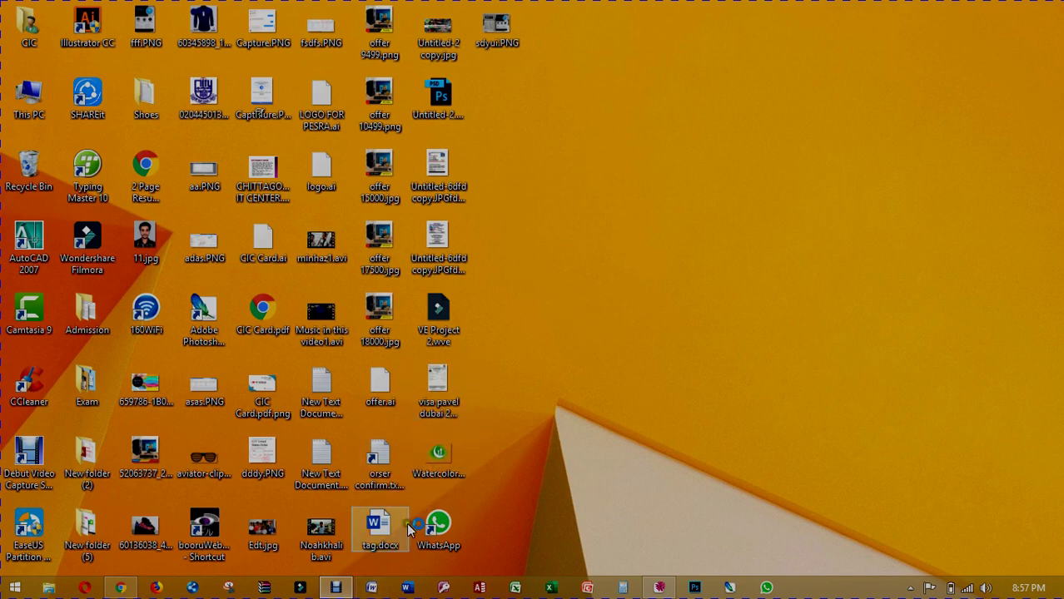
{"action": "left_click", "coordinate": [369, 587]}
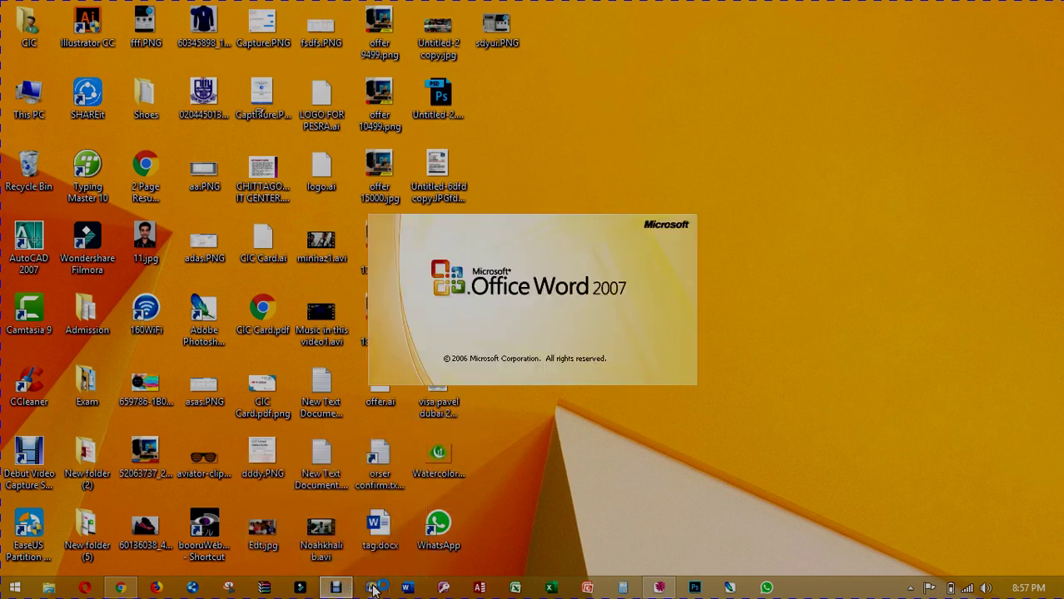
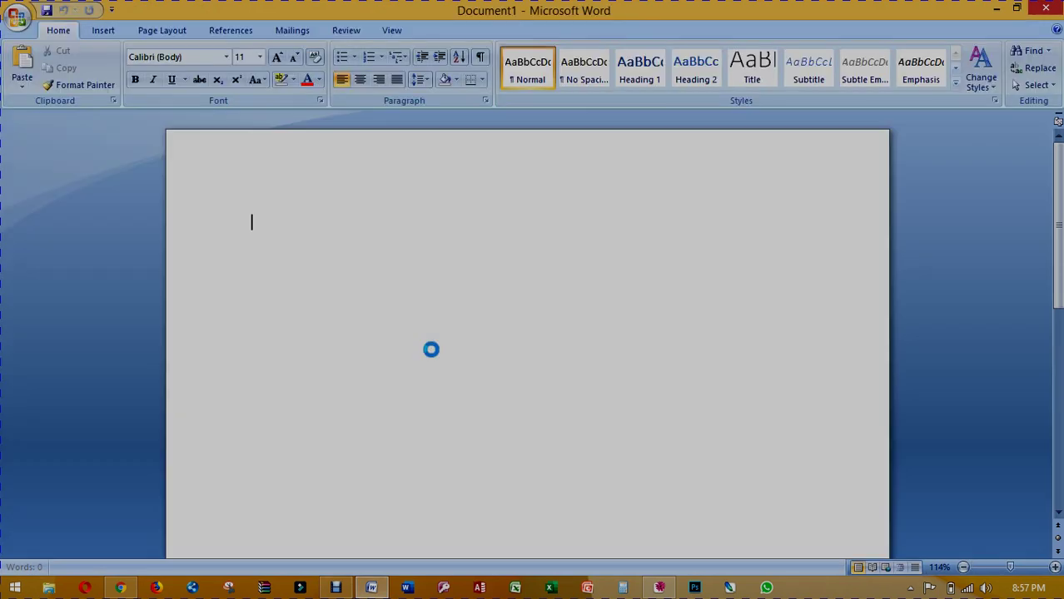
Generate a sample paragraph in Word with =RAND(1) and select its first line
{"action": "type", "text": "="}
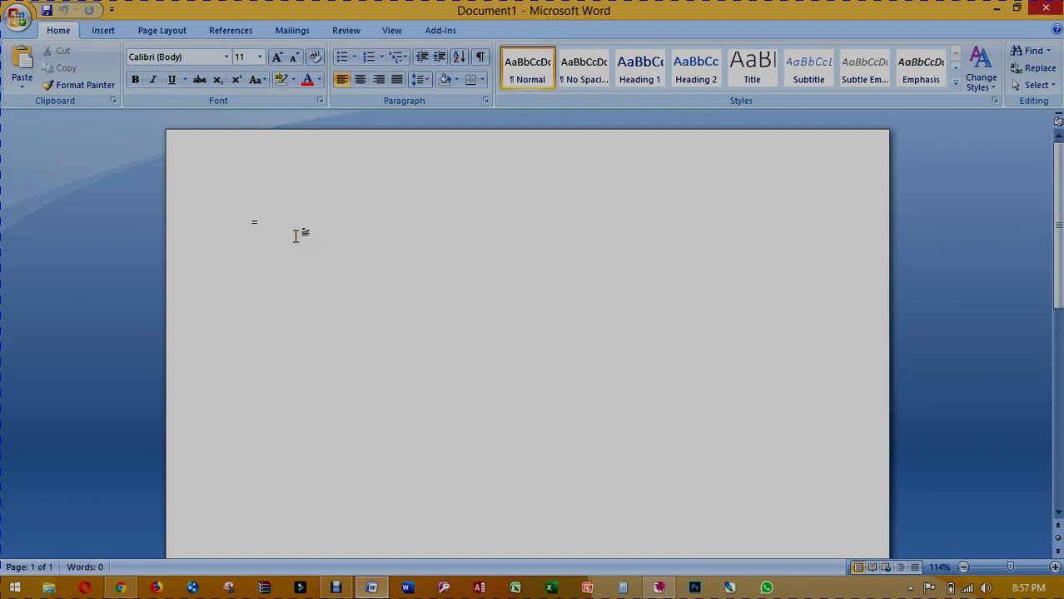
{"action": "type", "text": "RAND("}
{"action": "type", "text": "1"}
{"action": "key", "text": "Return"}
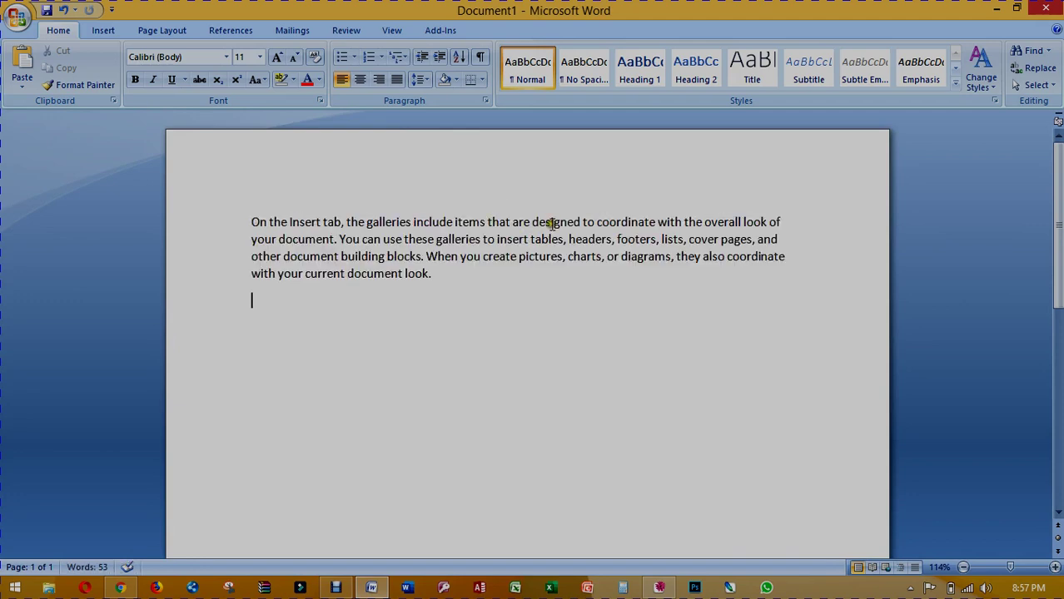
{"action": "left_click_drag", "start_coordinate": [703, 223], "coordinate": [251, 223]}
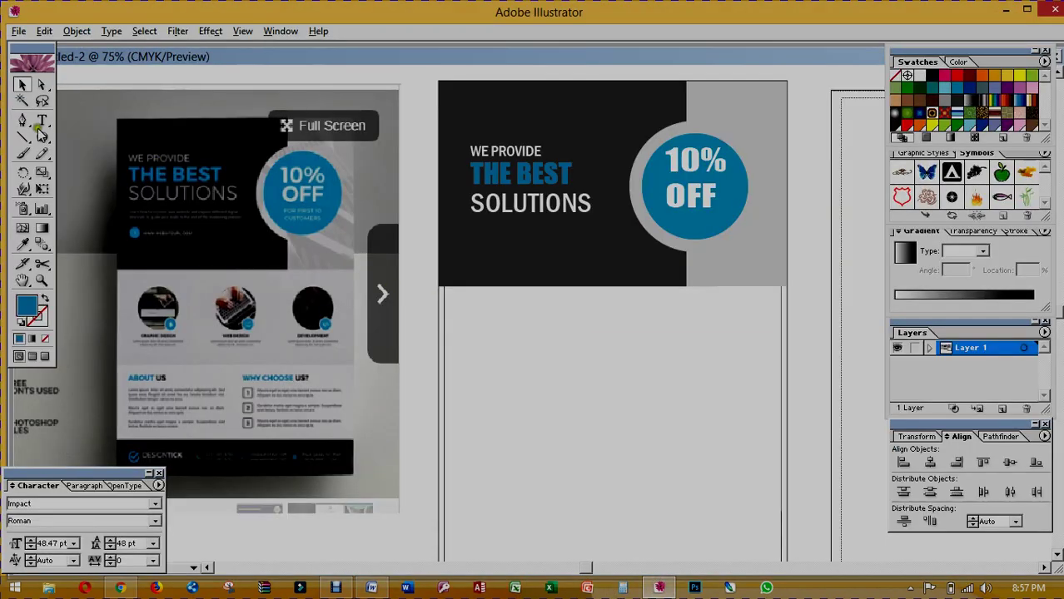
Paste the copied Word sentence as Times New Roman text just below the dark header
{"action": "left_click", "coordinate": [42, 120]}
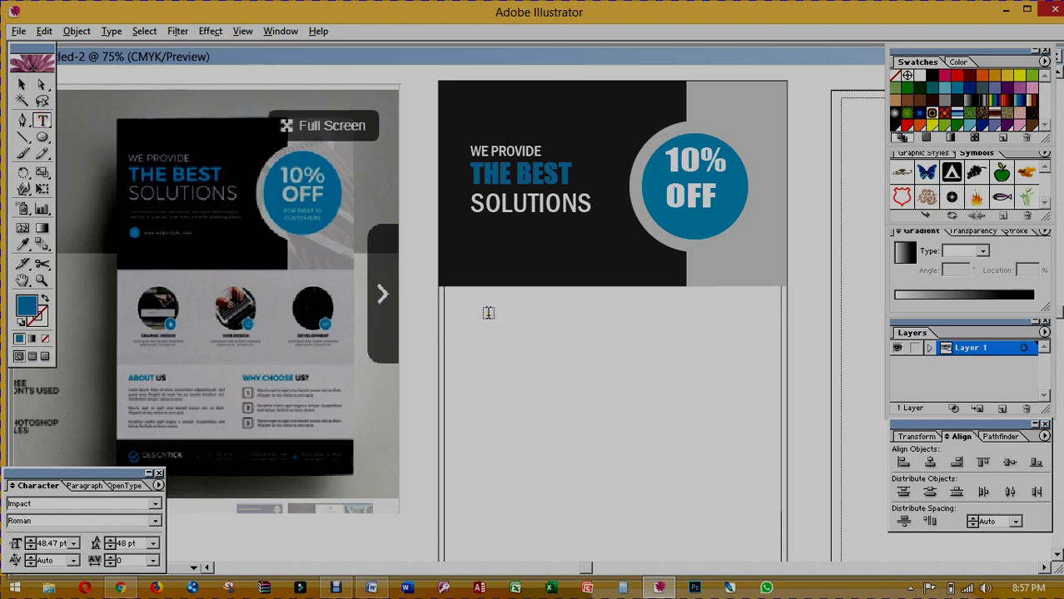
{"action": "left_click", "coordinate": [34, 505]}
{"action": "type", "text": "Tahoma"}
{"action": "type", "text": "i"}
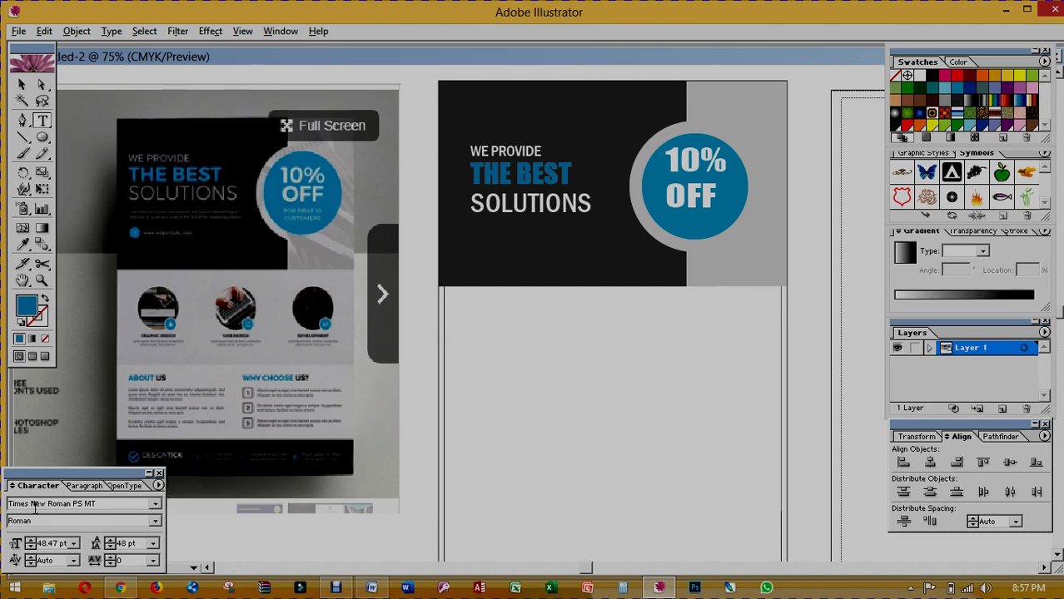
{"action": "left_click", "coordinate": [473, 329]}
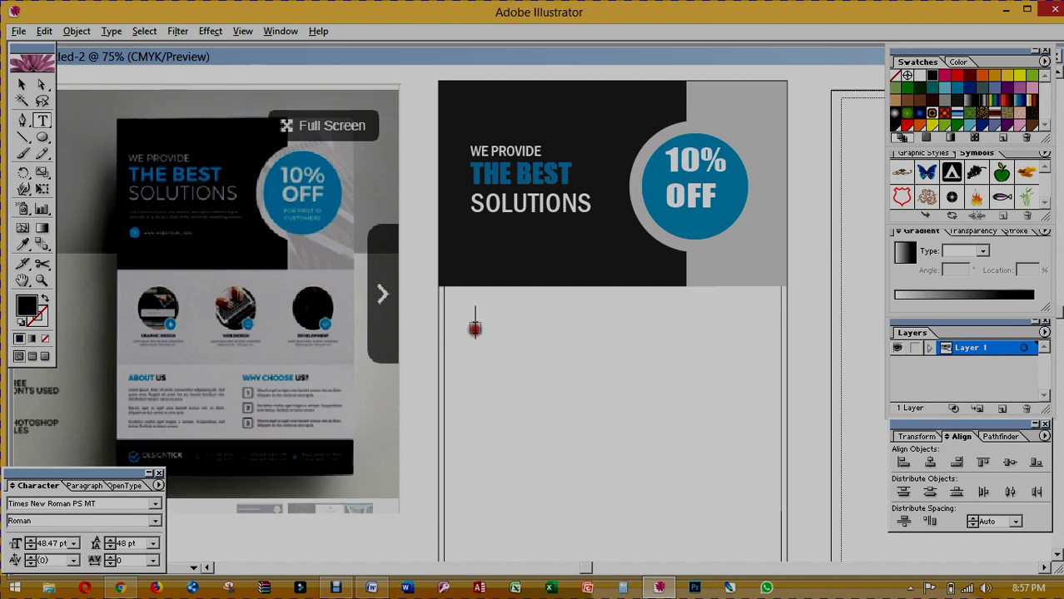
{"action": "key", "text": "ctrl+v"}
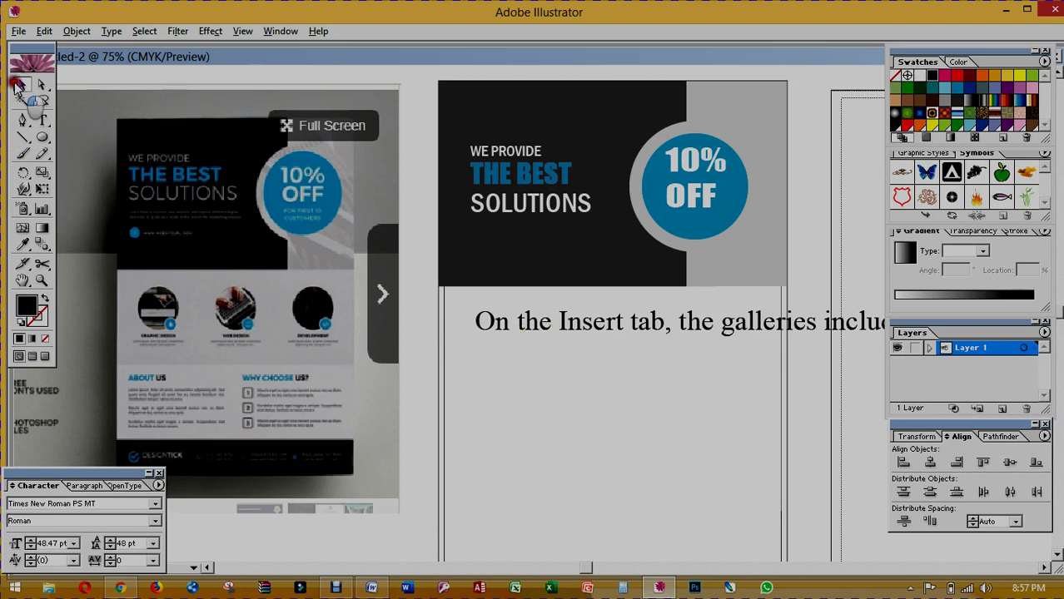
{"action": "left_click", "coordinate": [21, 84]}
Set the sample text to 12 pt and break it onto two lines after 'items'
{"action": "left_click", "coordinate": [72, 545]}
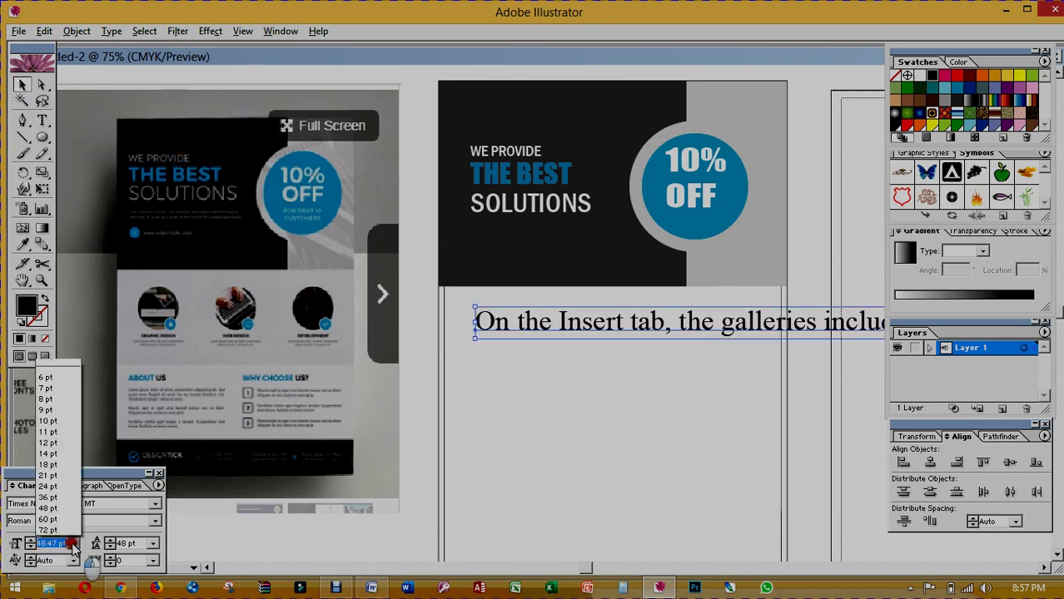
{"action": "left_click", "coordinate": [67, 450]}
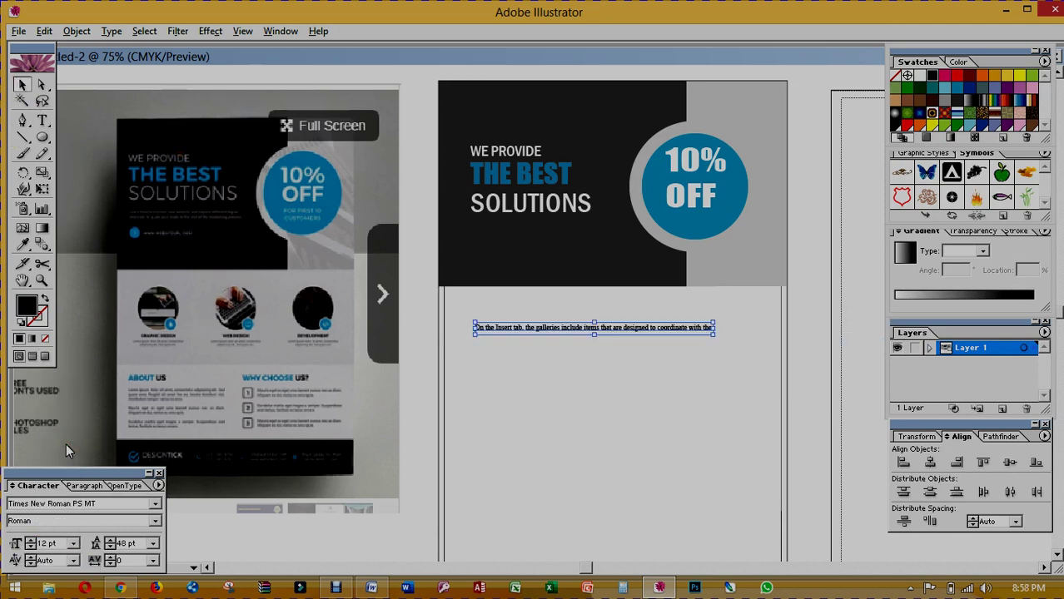
{"action": "double_click", "coordinate": [600, 327]}
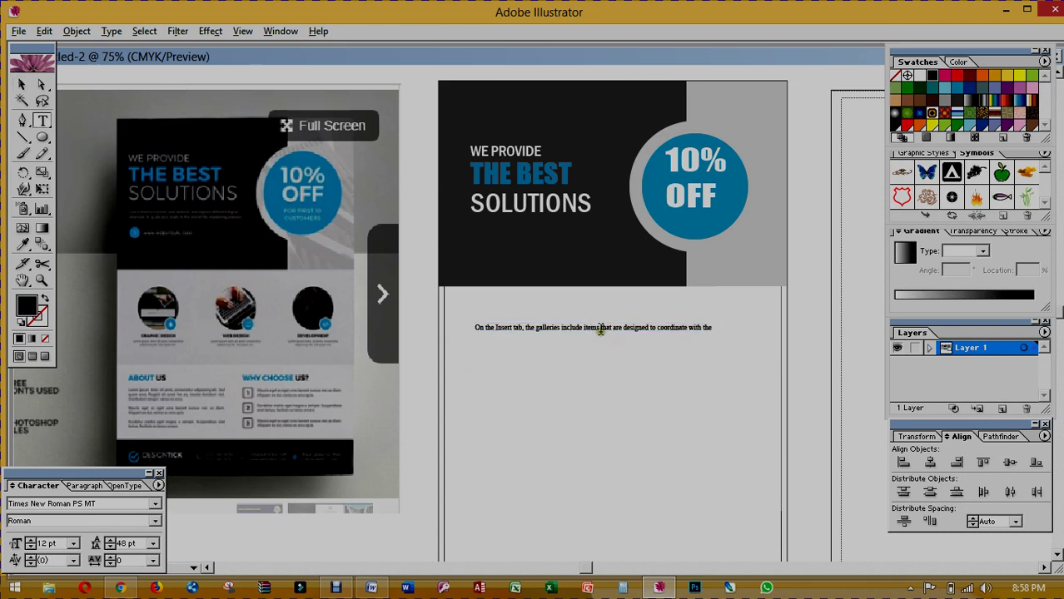
{"action": "key", "text": "Return"}
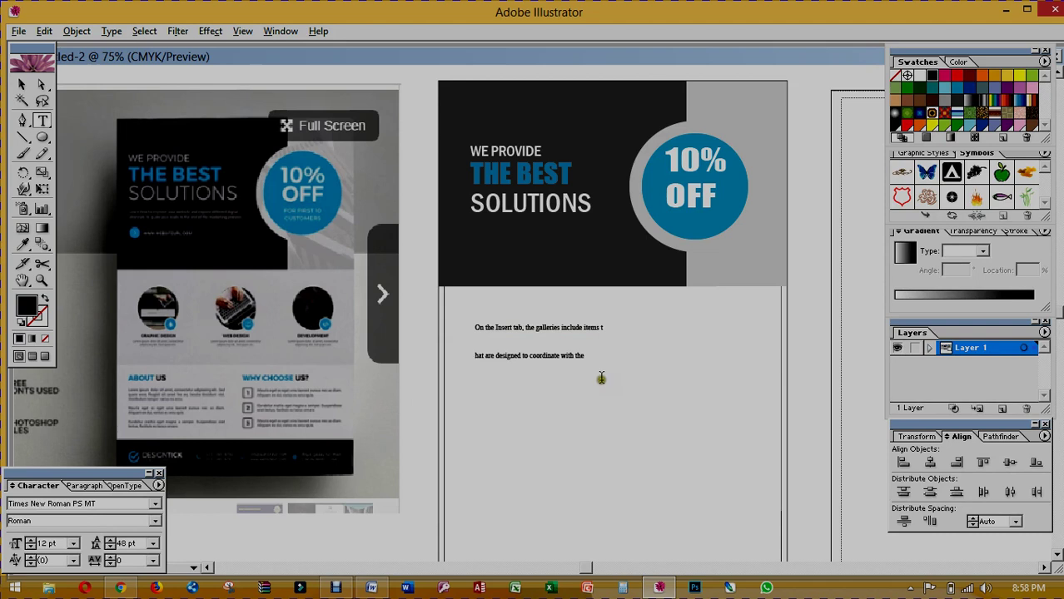
{"action": "key", "text": "BackSpace"}
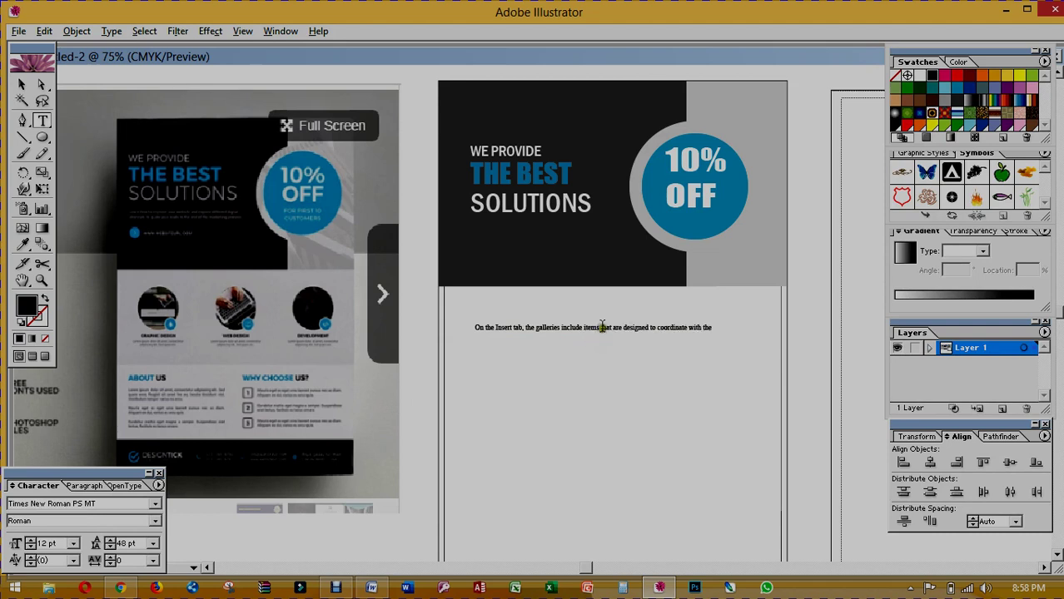
{"action": "left_click", "coordinate": [600, 327]}
{"action": "key", "text": "Return"}
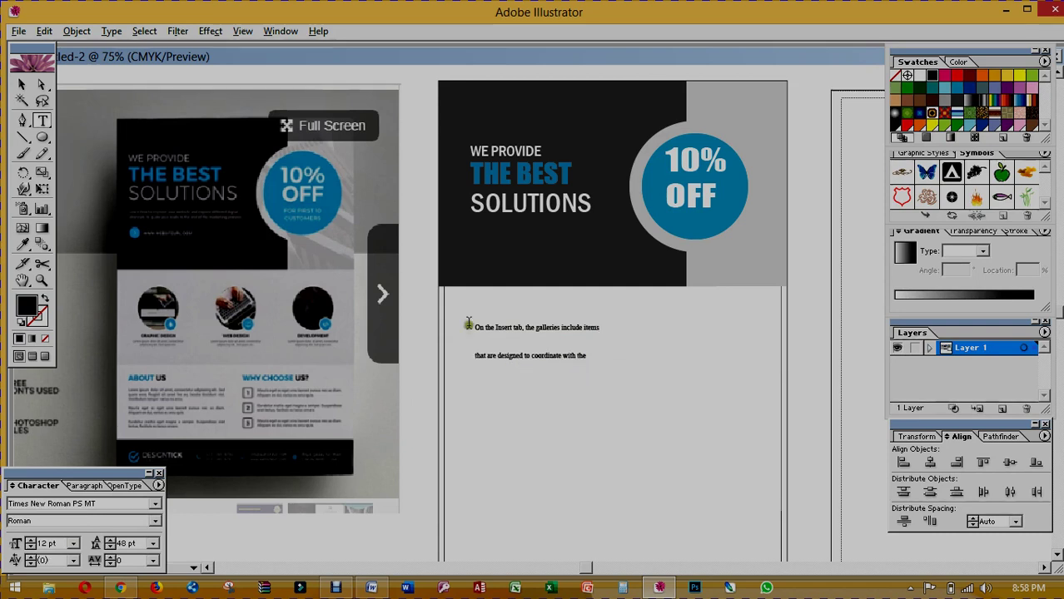
{"action": "key", "text": "Escape"}
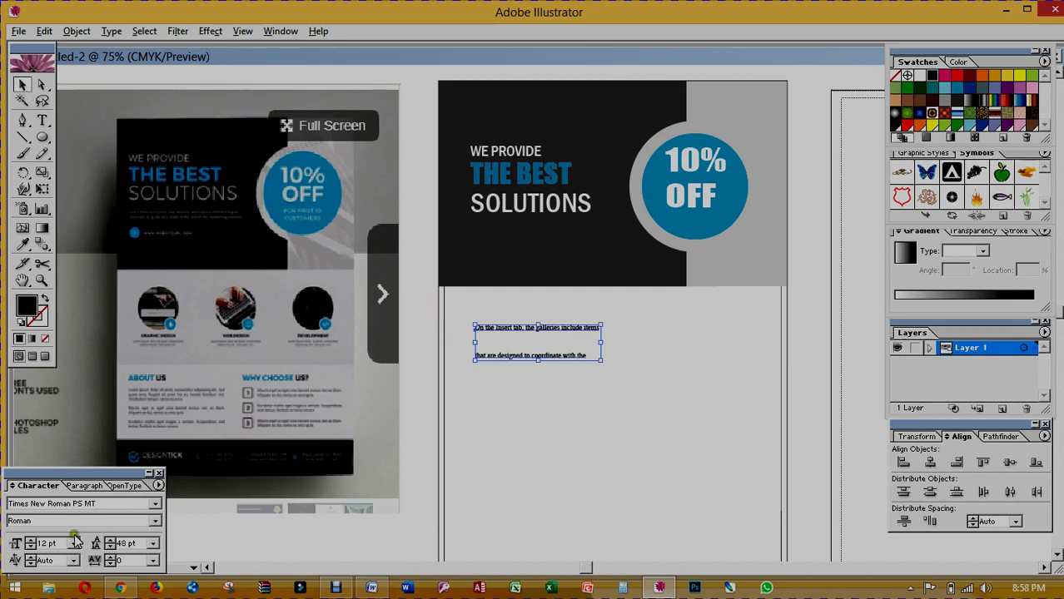
Set the leading to 16 pt and move the text onto the banner under SOLUTIONS
{"action": "left_click", "coordinate": [153, 544]}
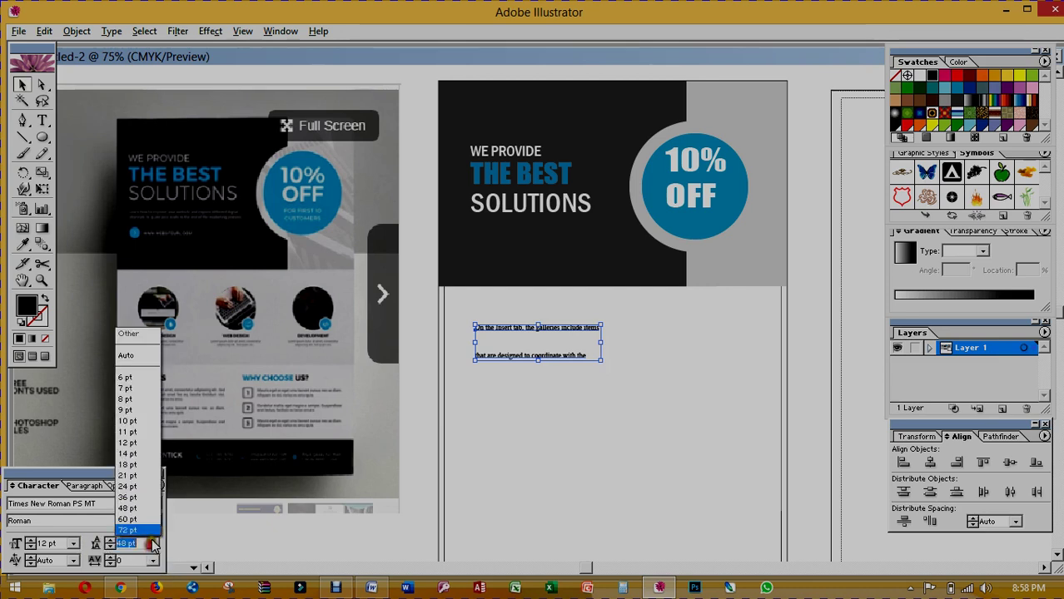
{"action": "left_click", "coordinate": [129, 422]}
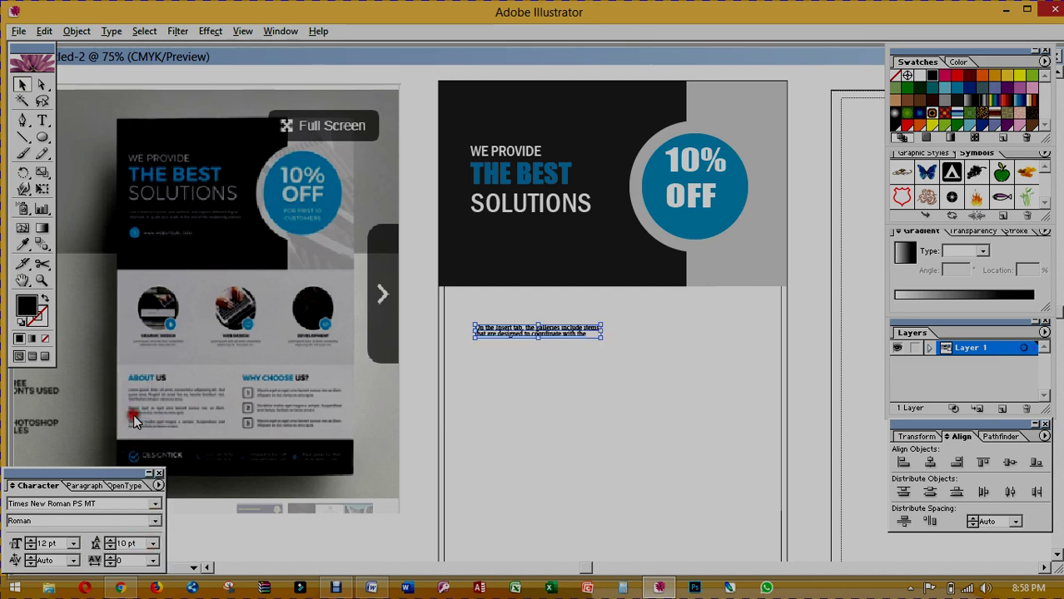
{"action": "left_click", "coordinate": [109, 540]}
{"action": "left_click", "coordinate": [601, 433]}
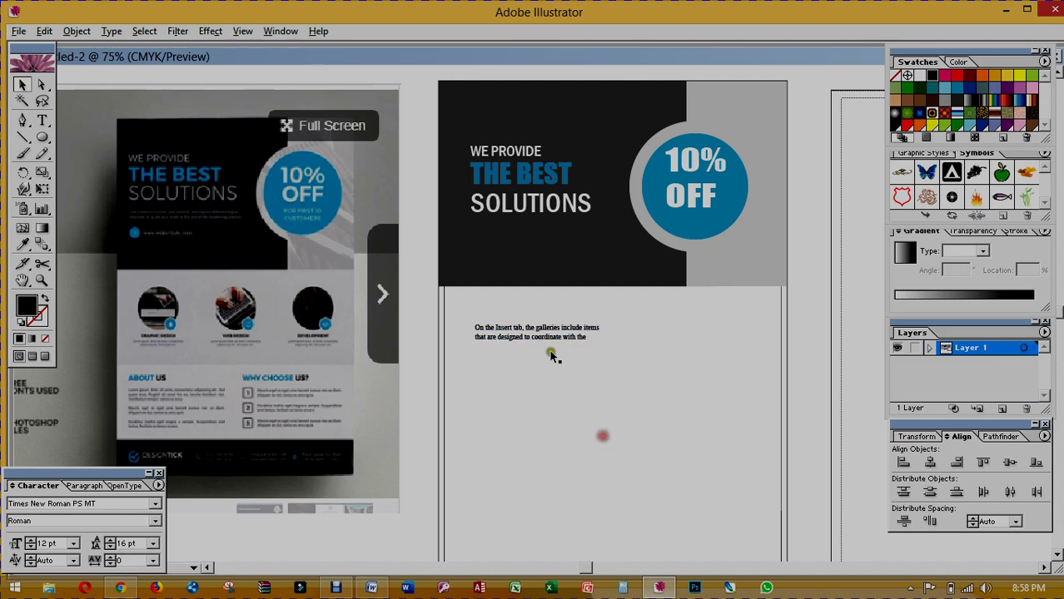
{"action": "mouse_move", "coordinate": [543, 341]}
{"action": "left_mouse_down"}
{"action": "mouse_move", "coordinate": [526, 241]}
{"action": "mouse_move", "coordinate": [537, 240]}
{"action": "left_mouse_up"}
{"action": "left_click", "coordinate": [586, 395]}
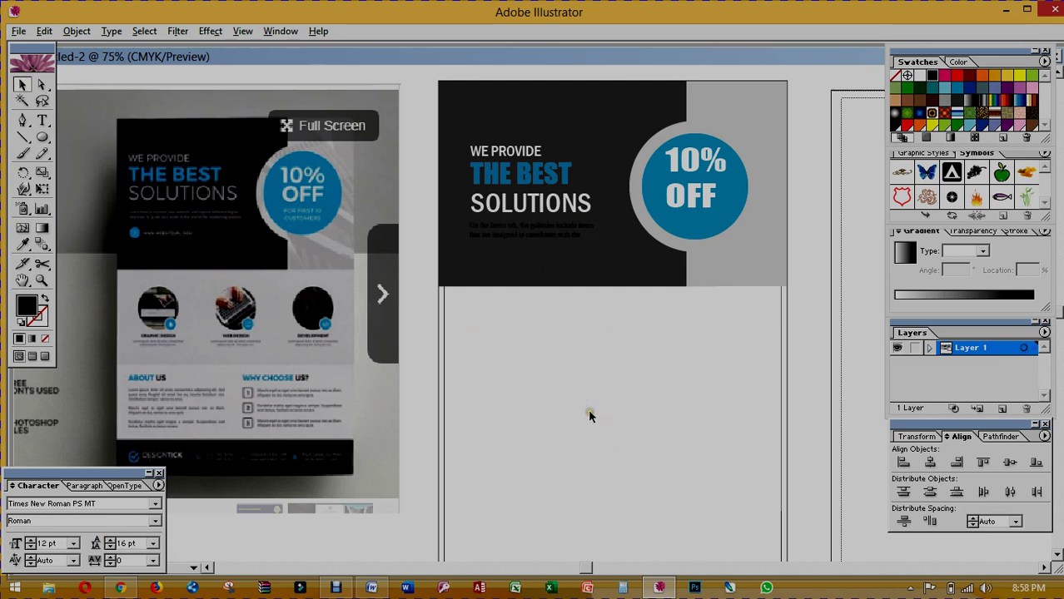
Color the two-line sample text in the header white from the Swatches panel
{"action": "left_click", "coordinate": [546, 245]}
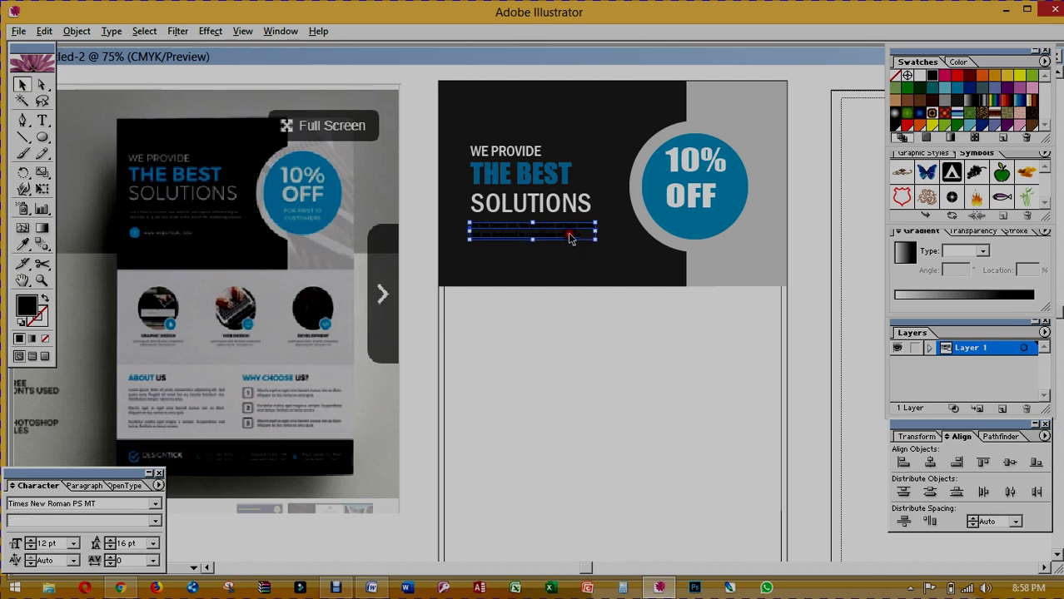
{"action": "left_click", "coordinate": [919, 75]}
{"action": "left_click", "coordinate": [657, 422]}
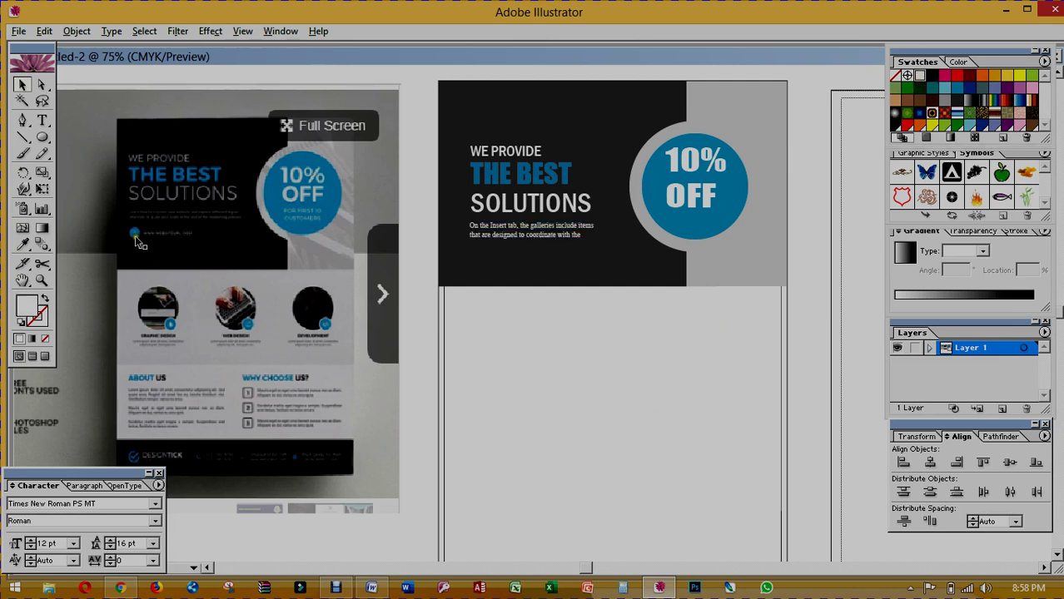
Zoom and pan to compare the new header with the reference flyer
{"action": "key", "text": "ctrl+plus"}
{"action": "key", "text": "ctrl+plus"}
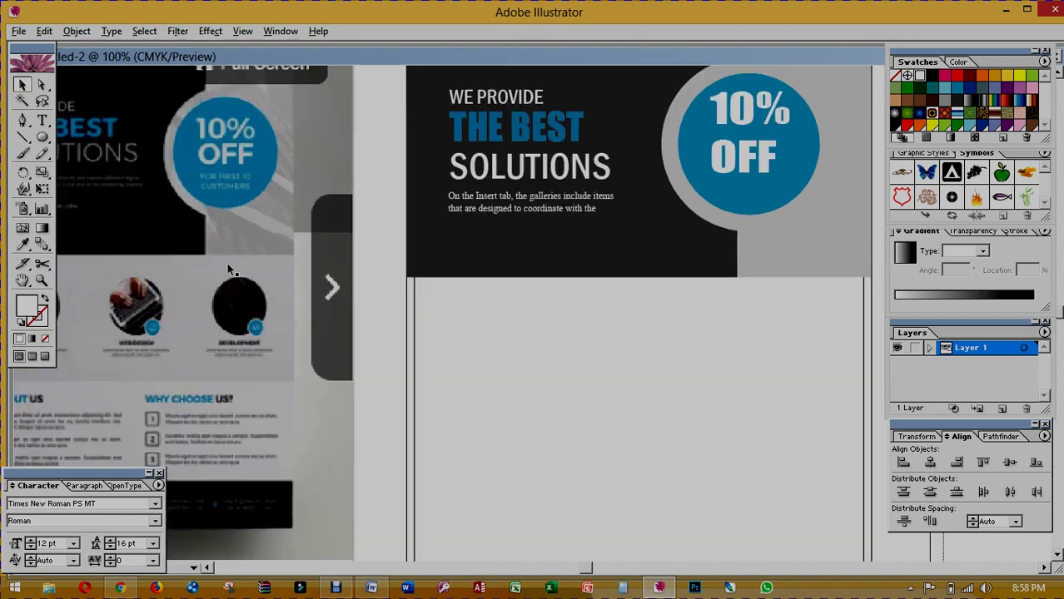
{"action": "key", "text": "ctrl+plus"}
{"action": "key", "text": "ctrl+plus"}
{"action": "key", "text": "ctrl+minus"}
{"action": "mouse_move", "coordinate": [108, 265]}
{"action": "left_mouse_down"}
{"action": "mouse_move", "coordinate": [558, 306]}
{"action": "mouse_move", "coordinate": [505, 337]}
{"action": "left_mouse_up"}
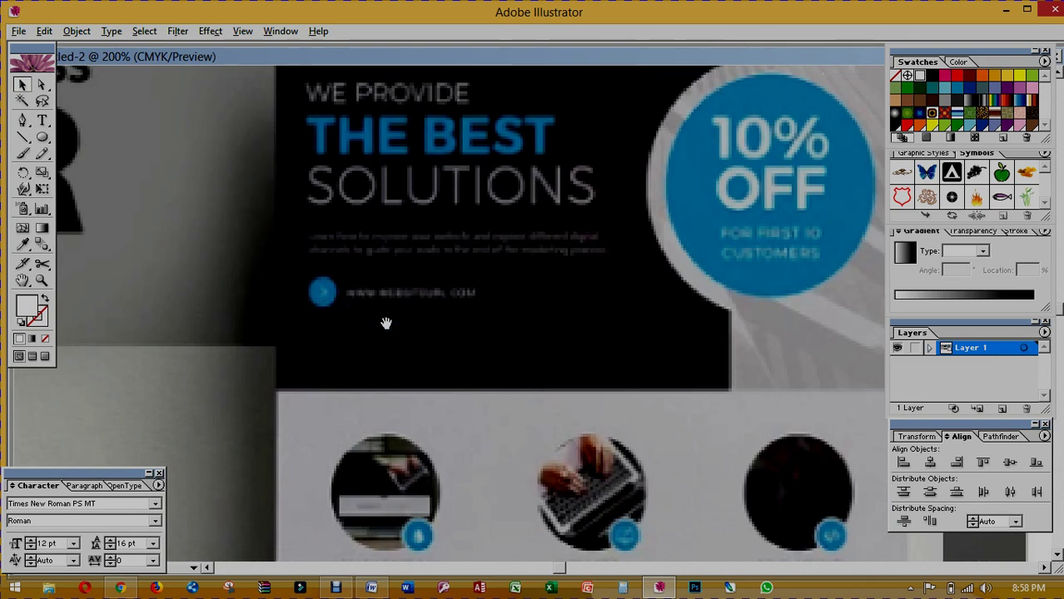
{"action": "key", "text": "ctrl+minus"}
{"action": "key", "text": "ctrl+minus"}
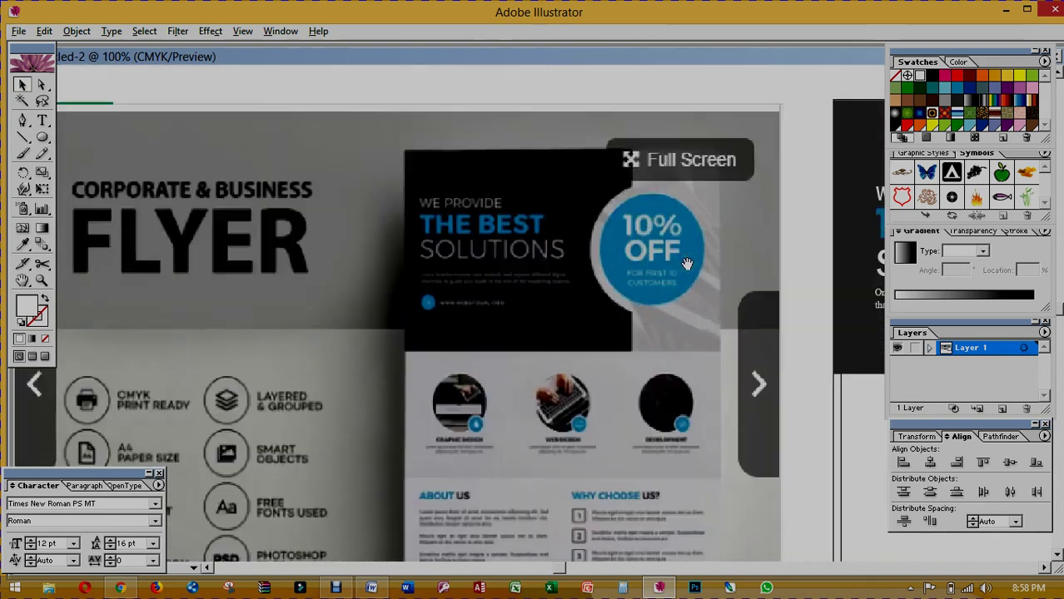
{"action": "key", "text": "ctrl+minus"}
{"action": "left_click_drag", "start_coordinate": [697, 269], "coordinate": [458, 280]}
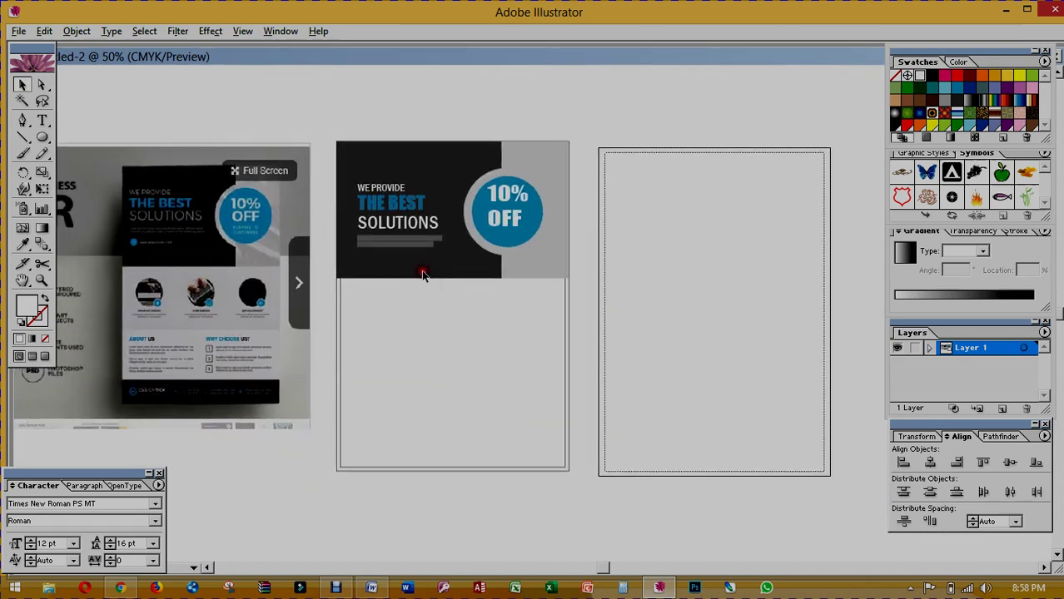
{"action": "key", "text": "ctrl+plus"}
{"action": "key", "text": "ctrl+plus"}
{"action": "key", "text": "ctrl+plus"}
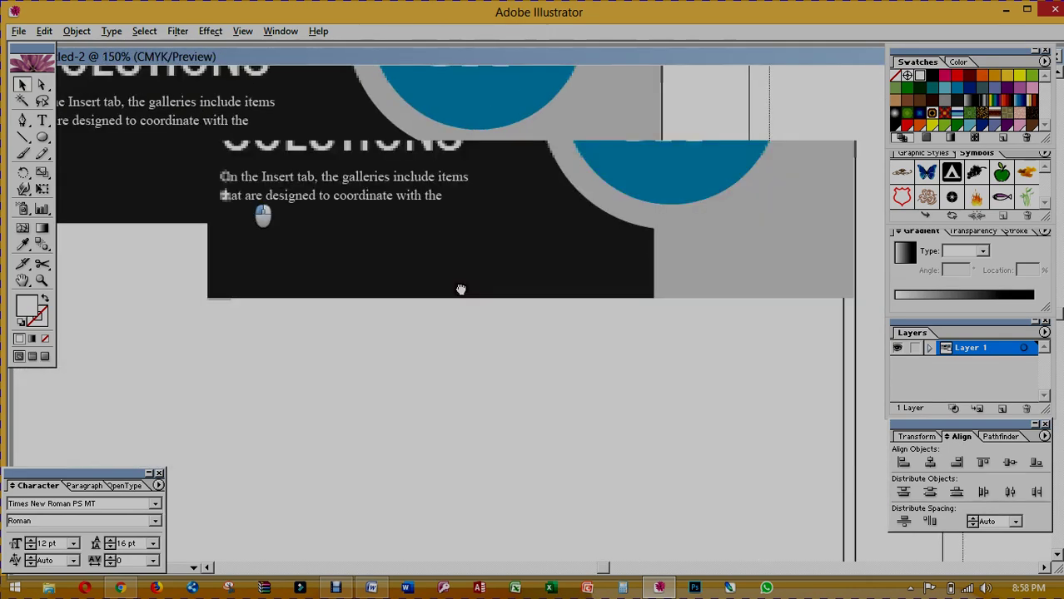
{"action": "left_click_drag", "start_coordinate": [423, 276], "coordinate": [565, 343]}
Draw a small circle and move it into the header below the sample text
{"action": "left_click", "coordinate": [41, 138]}
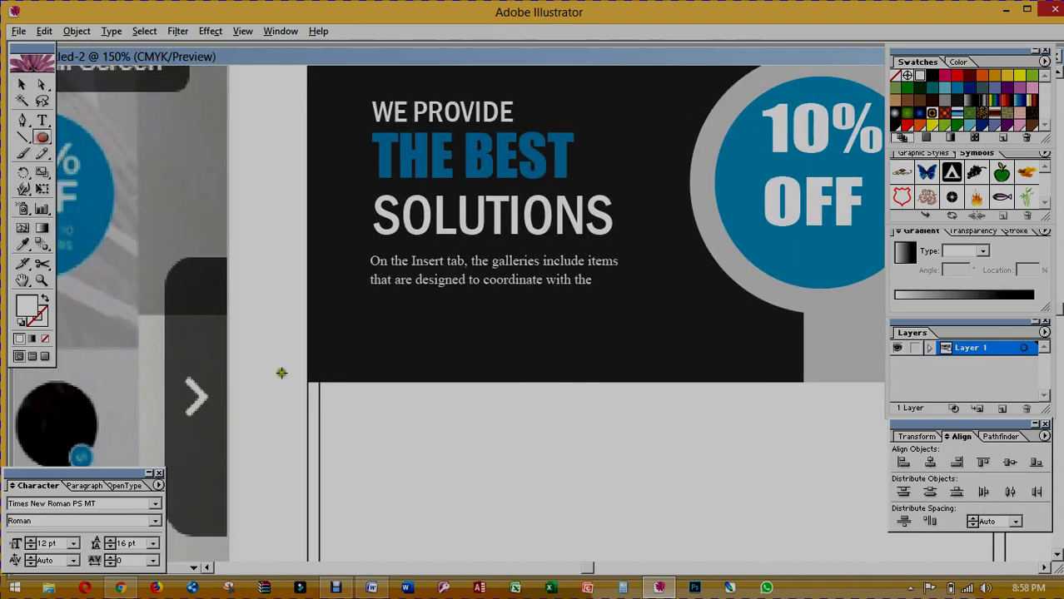
{"action": "left_click_drag", "start_coordinate": [385, 392], "coordinate": [399, 410]}
{"action": "left_click", "coordinate": [22, 84]}
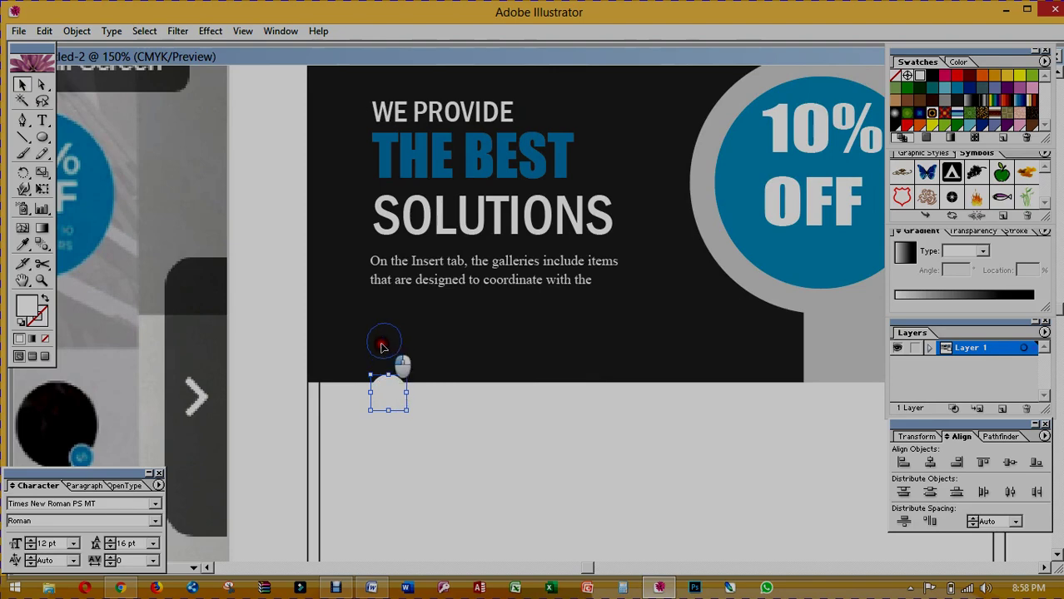
{"action": "left_click_drag", "start_coordinate": [377, 389], "coordinate": [367, 334]}
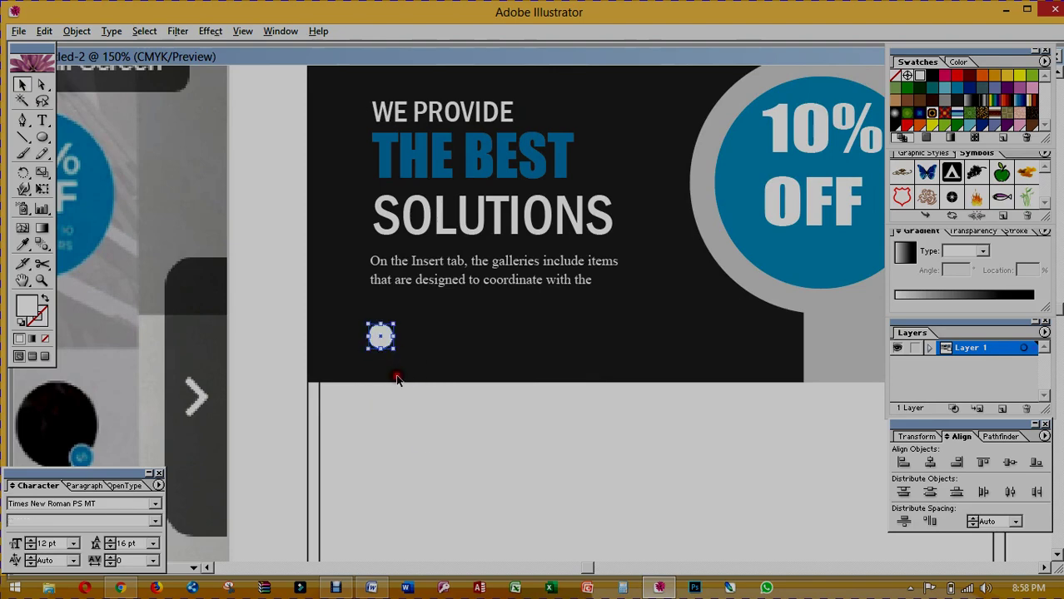
{"action": "left_click", "coordinate": [408, 450]}
Give the small header circle a blue fill from the Swatches panel
{"action": "mouse_move", "coordinate": [258, 434]}
{"action": "left_mouse_down"}
{"action": "mouse_move", "coordinate": [650, 404]}
{"action": "mouse_move", "coordinate": [632, 393]}
{"action": "left_mouse_up"}
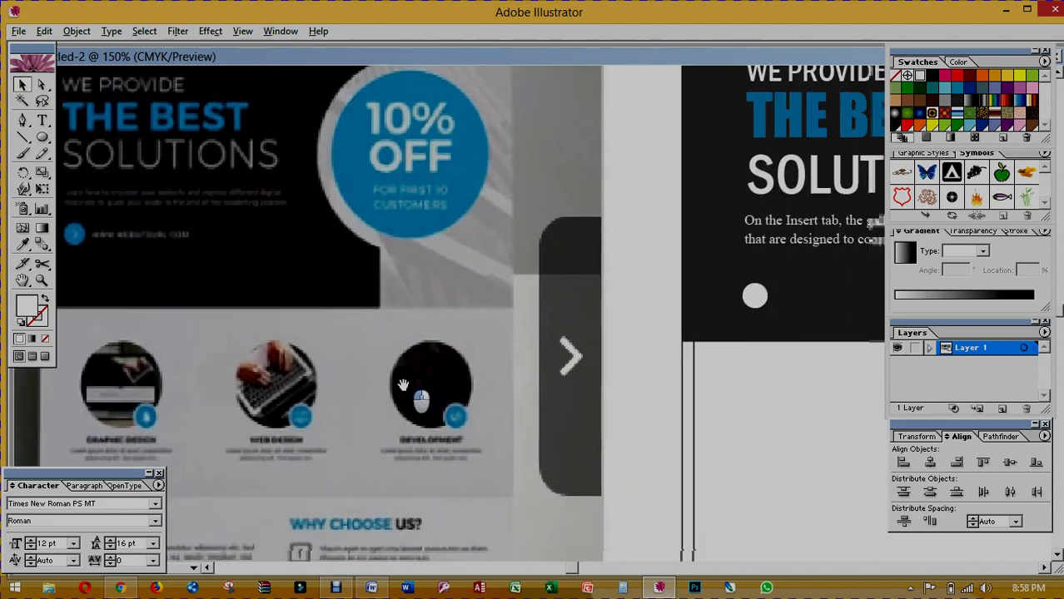
{"action": "left_click", "coordinate": [773, 307]}
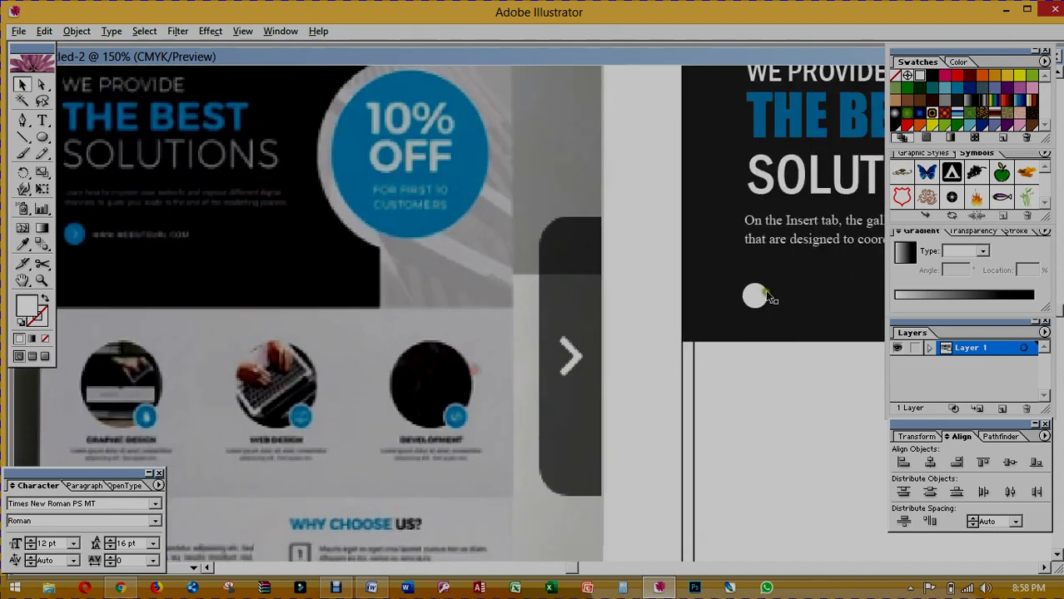
{"action": "left_click", "coordinate": [957, 88]}
{"action": "left_click", "coordinate": [774, 391]}
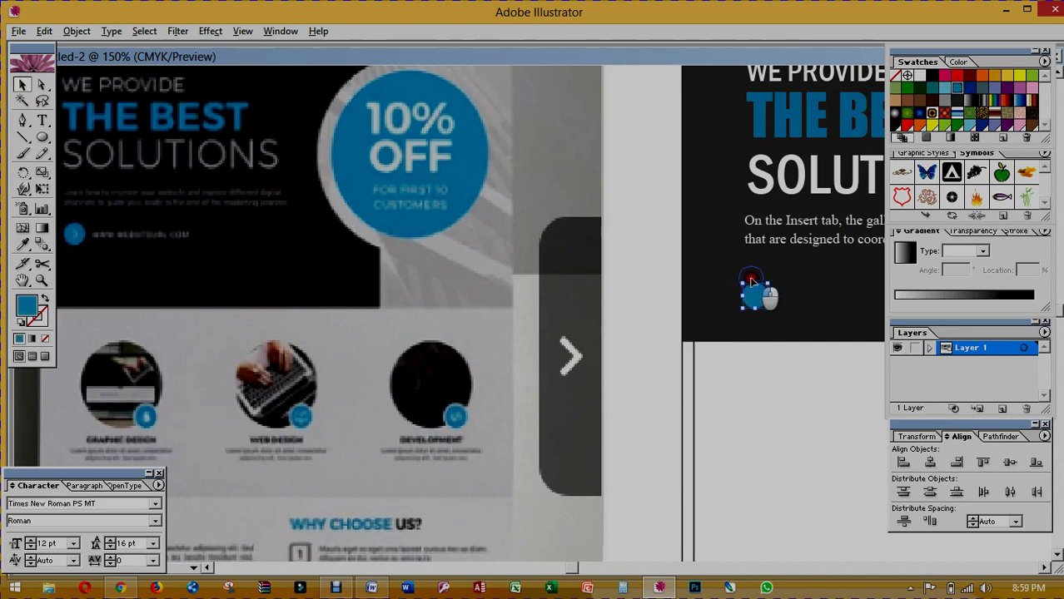
{"action": "left_click", "coordinate": [766, 402]}
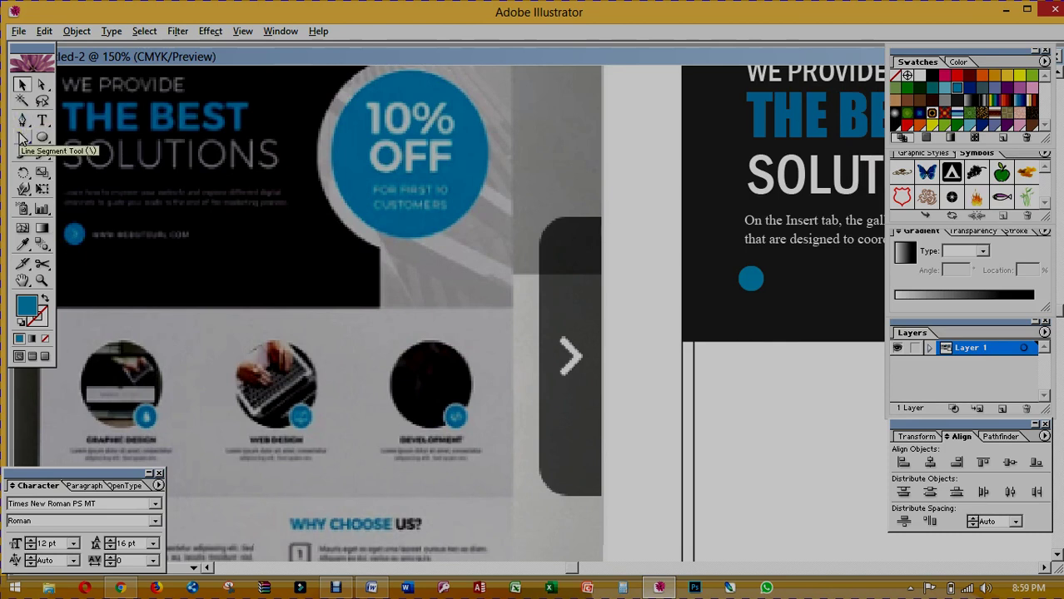
Try drawing a three-point star triangle, then delete it
{"action": "left_click_drag", "start_coordinate": [43, 138], "coordinate": [133, 140]}
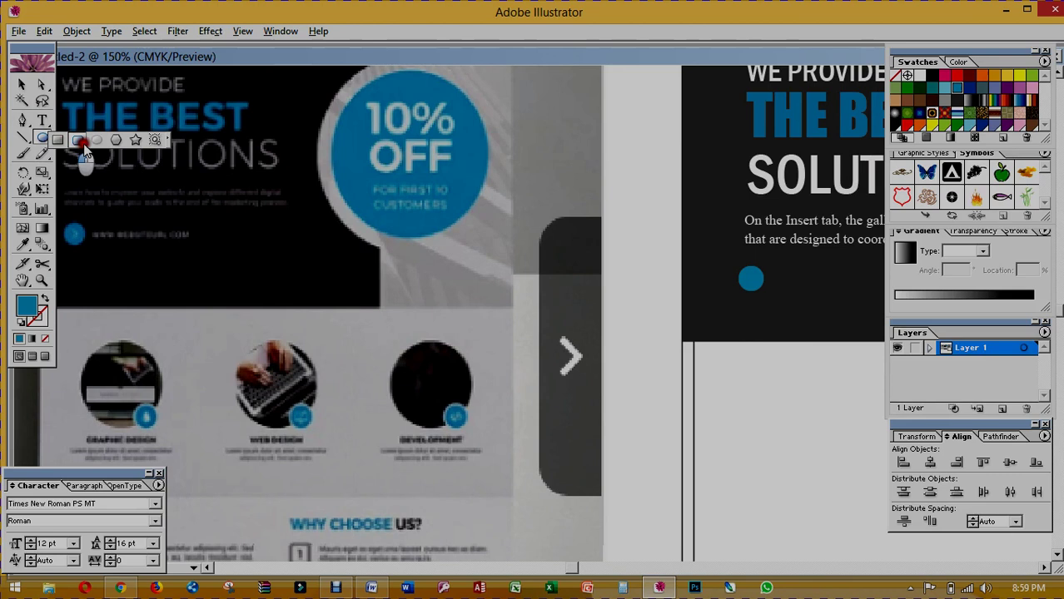
{"action": "left_click", "coordinate": [135, 141]}
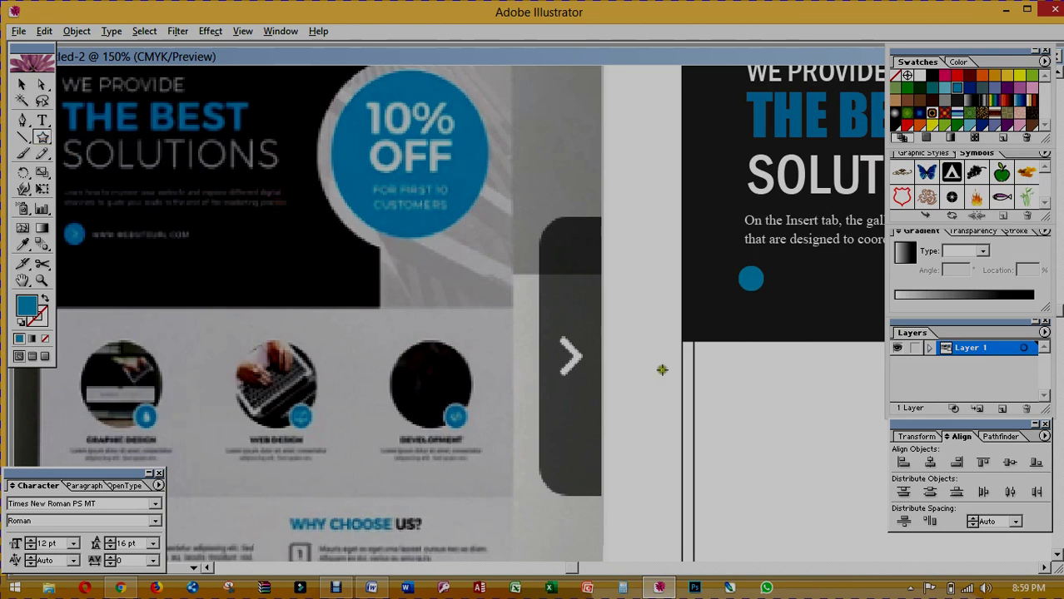
{"action": "mouse_move", "coordinate": [651, 370]}
{"action": "left_mouse_down"}
{"action": "mouse_move", "coordinate": [675, 395]}
{"action": "mouse_move", "coordinate": [665, 403]}
{"action": "left_mouse_up"}
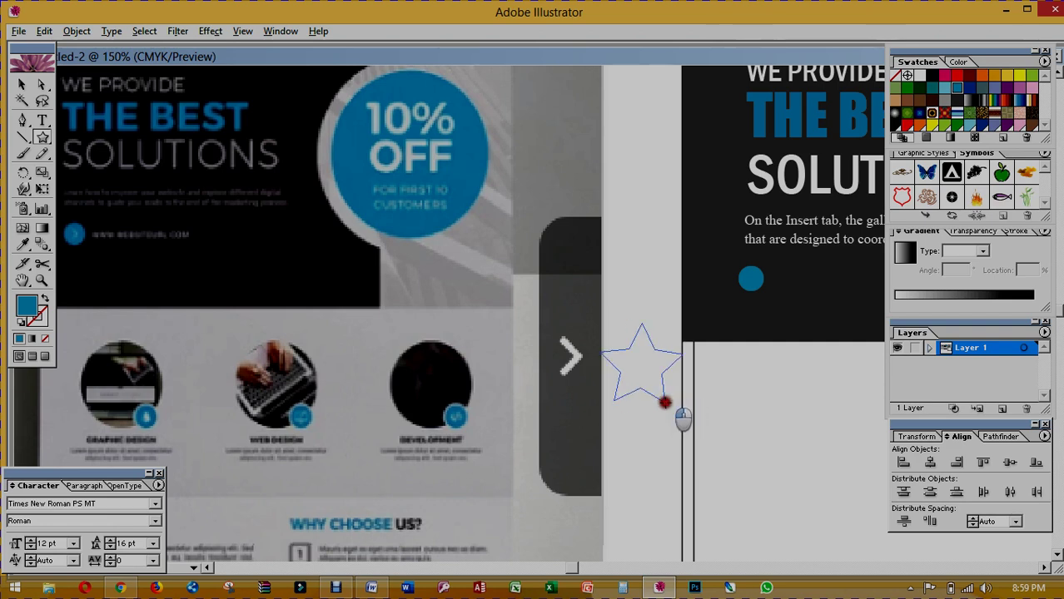
{"action": "key", "text": "Down"}
{"action": "key", "text": "Down"}
{"action": "mouse_move", "coordinate": [663, 403]}
{"action": "left_mouse_down"}
{"action": "mouse_move", "coordinate": [649, 407]}
{"action": "mouse_move", "coordinate": [672, 395]}
{"action": "left_mouse_up"}
{"action": "key", "text": "Delete"}
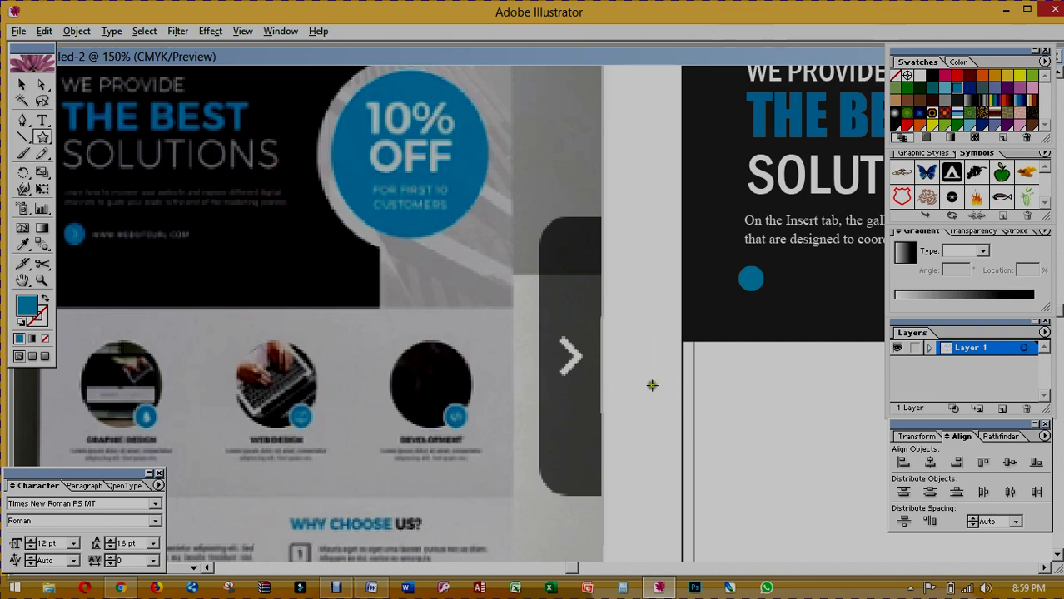
Draw the chevron lines with the Line Segment tool and apply a stroke swatch
{"action": "left_click", "coordinate": [22, 136]}
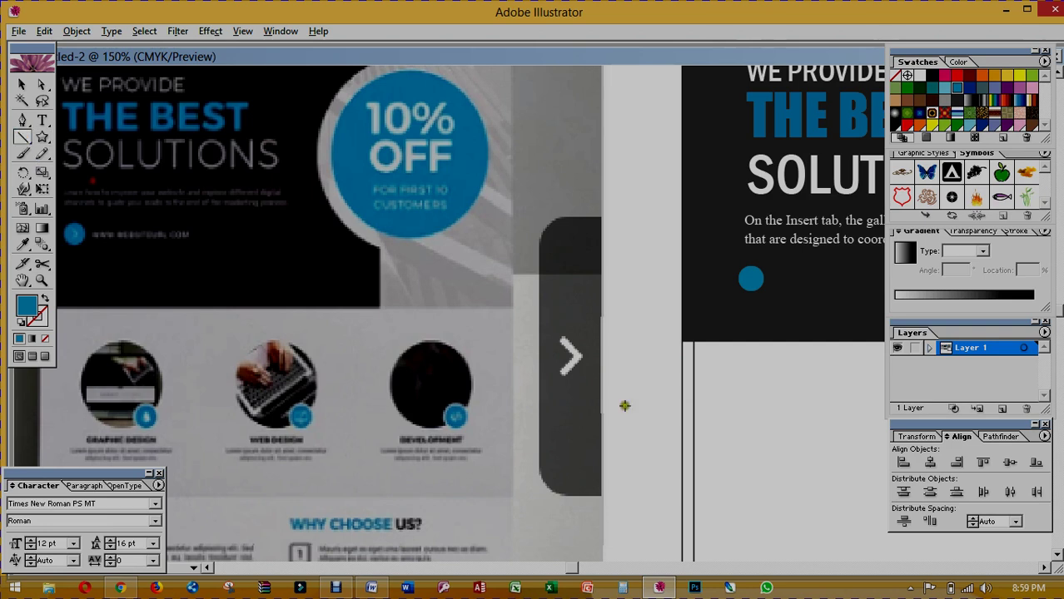
{"action": "mouse_move", "coordinate": [642, 414]}
{"action": "left_mouse_down"}
{"action": "mouse_move", "coordinate": [612, 371]}
{"action": "mouse_move", "coordinate": [621, 432]}
{"action": "left_mouse_up"}
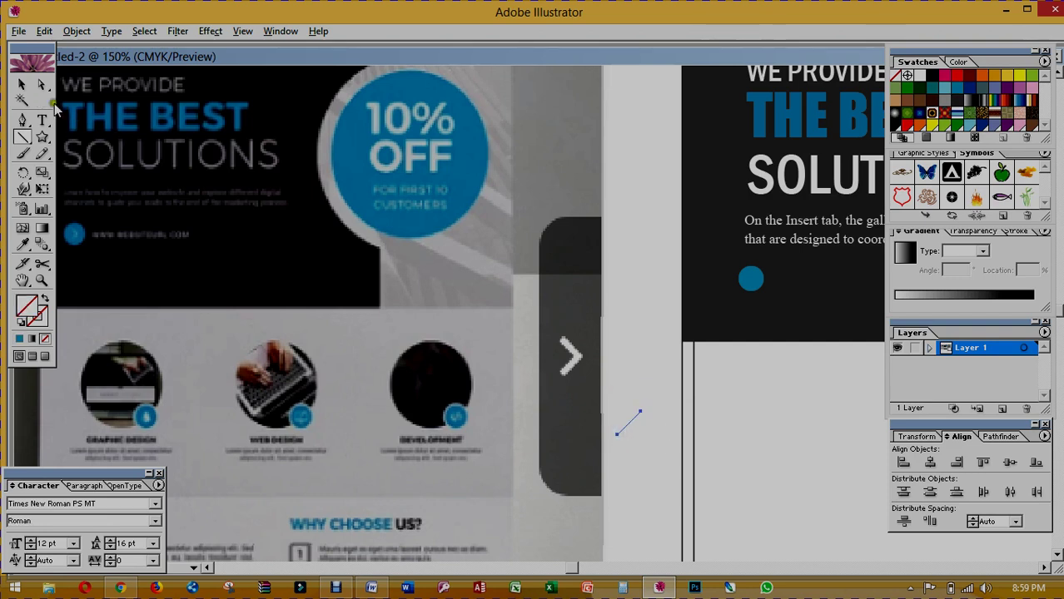
{"action": "left_click", "coordinate": [21, 84]}
{"action": "left_click_drag", "start_coordinate": [661, 384], "coordinate": [612, 437]}
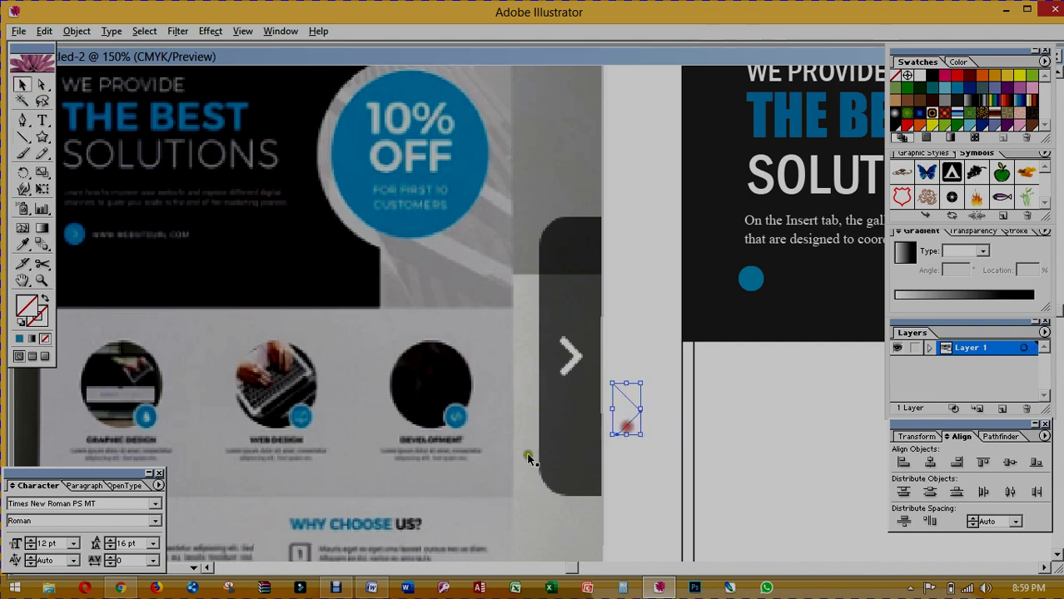
{"action": "left_click", "coordinate": [39, 316]}
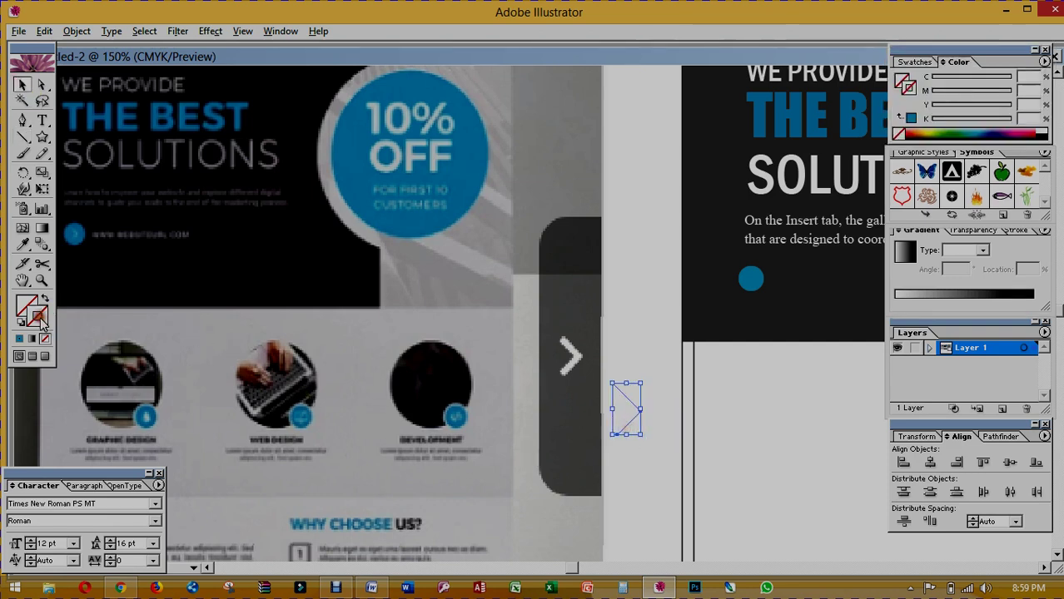
{"action": "left_click", "coordinate": [916, 62]}
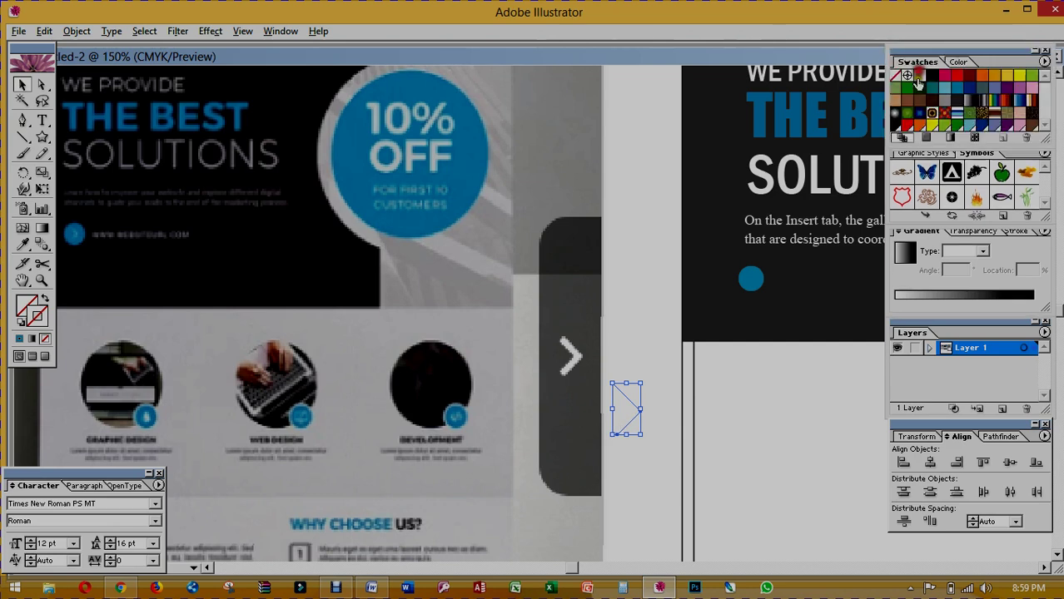
{"action": "left_click", "coordinate": [681, 414]}
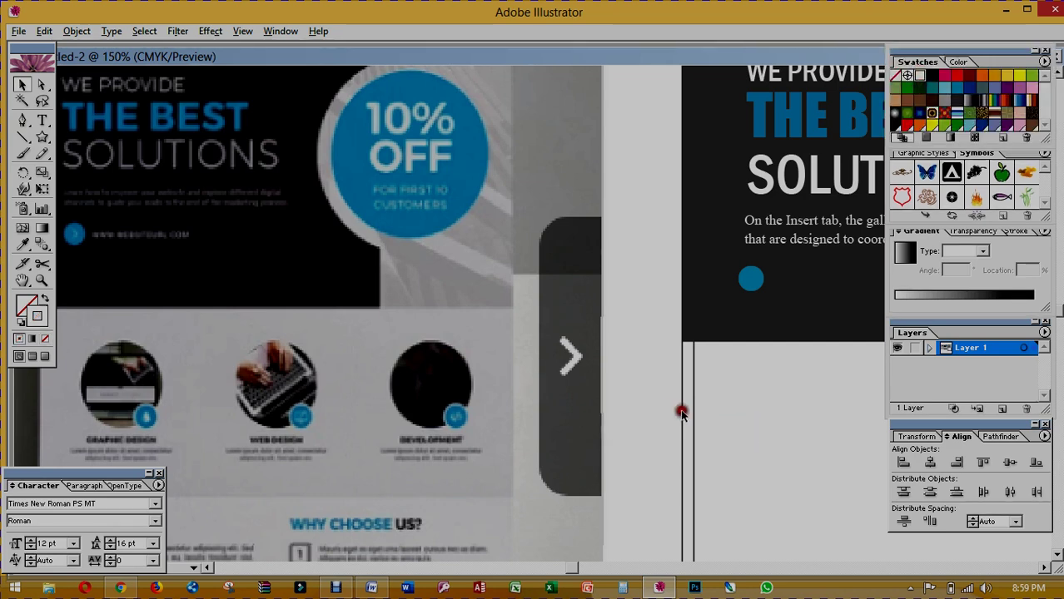
Group the chevron lines, shrink them, move them onto the blue circle and zoom in
{"action": "left_click_drag", "start_coordinate": [681, 413], "coordinate": [612, 435]}
{"action": "right_click", "coordinate": [631, 421]}
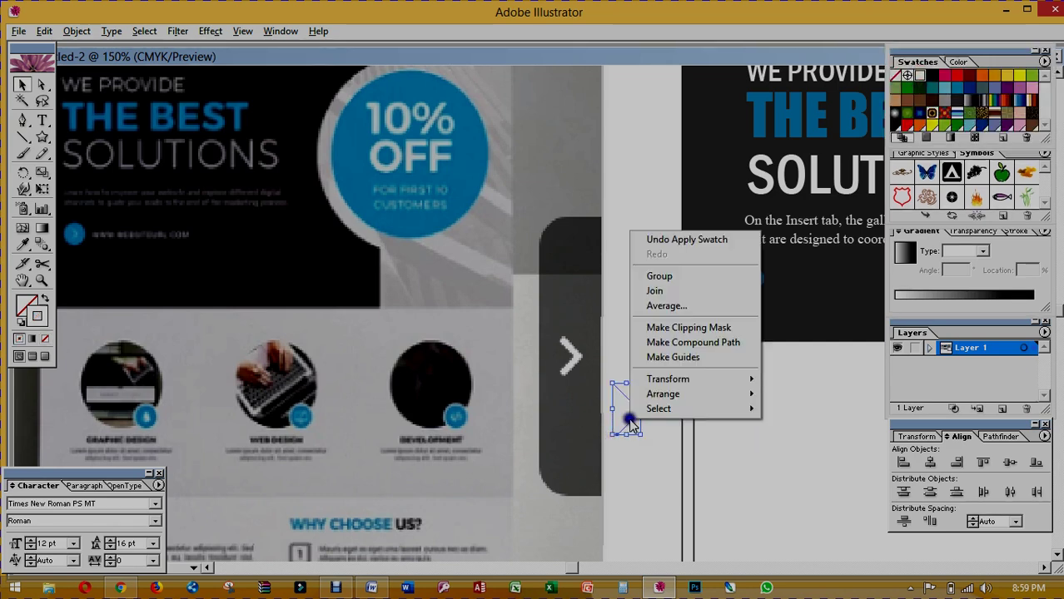
{"action": "left_click", "coordinate": [662, 276]}
{"action": "left_click_drag", "start_coordinate": [641, 434], "coordinate": [626, 404]}
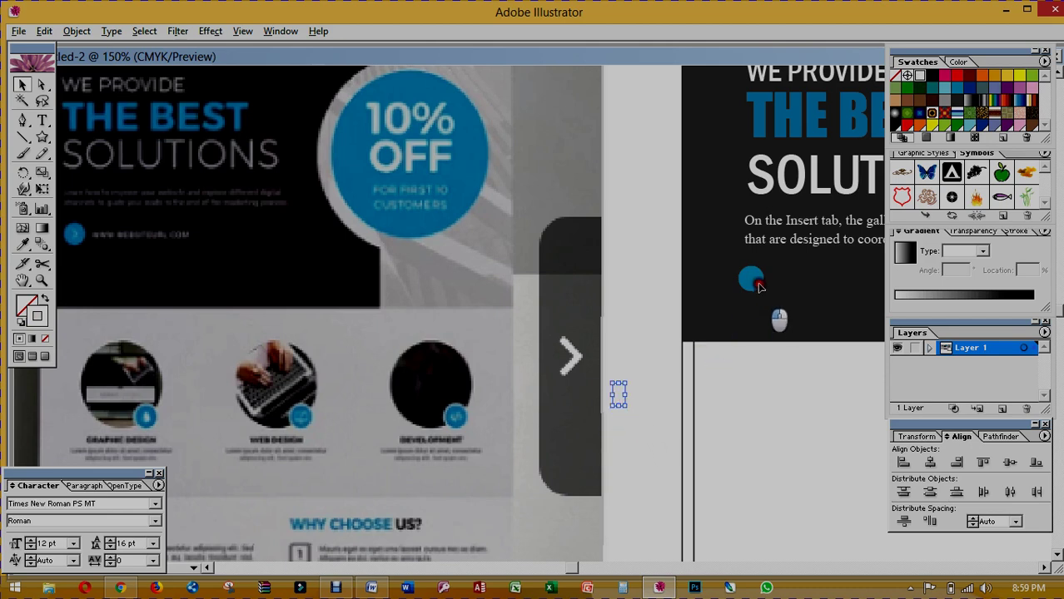
{"action": "left_click_drag", "start_coordinate": [748, 298], "coordinate": [791, 305]}
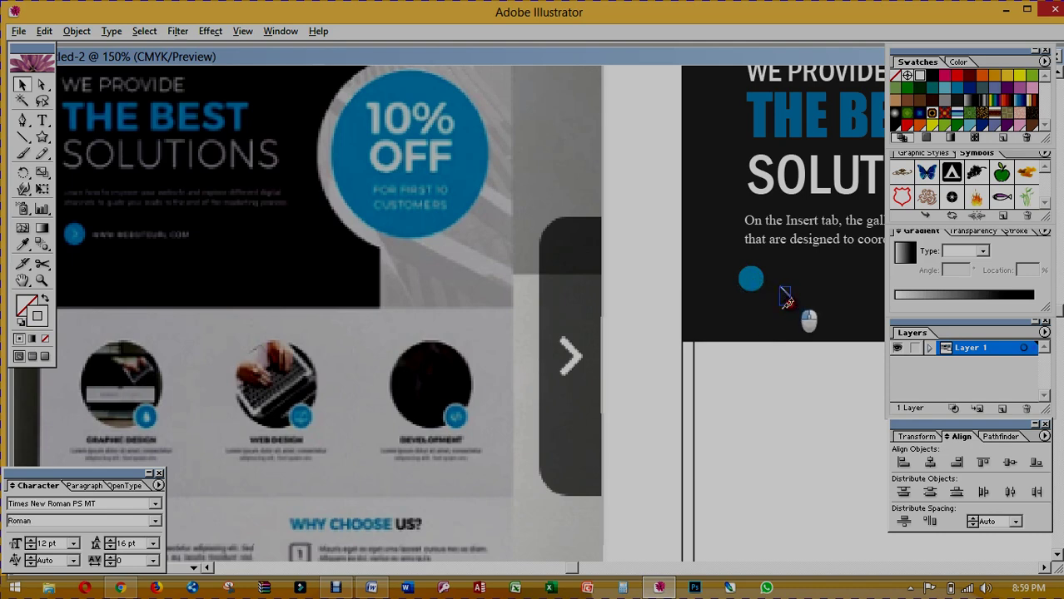
{"action": "key", "text": "ctrl+plus"}
{"action": "key", "text": "ctrl+plus"}
{"action": "key", "text": "ctrl+plus"}
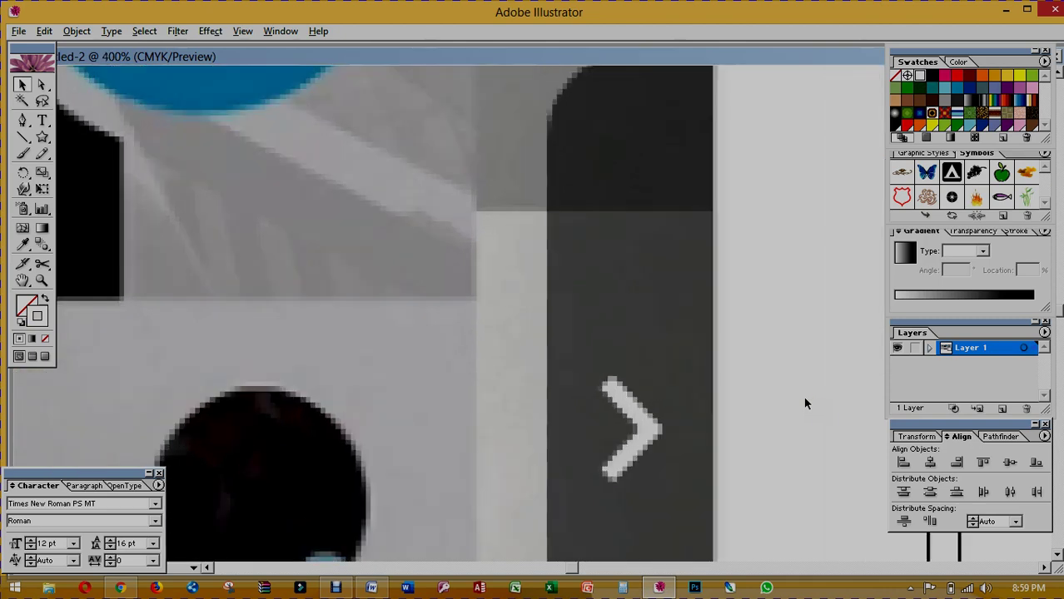
{"action": "mouse_move", "coordinate": [812, 350]}
{"action": "left_mouse_down"}
{"action": "mouse_move", "coordinate": [569, 391]}
{"action": "mouse_move", "coordinate": [506, 326]}
{"action": "left_mouse_up"}
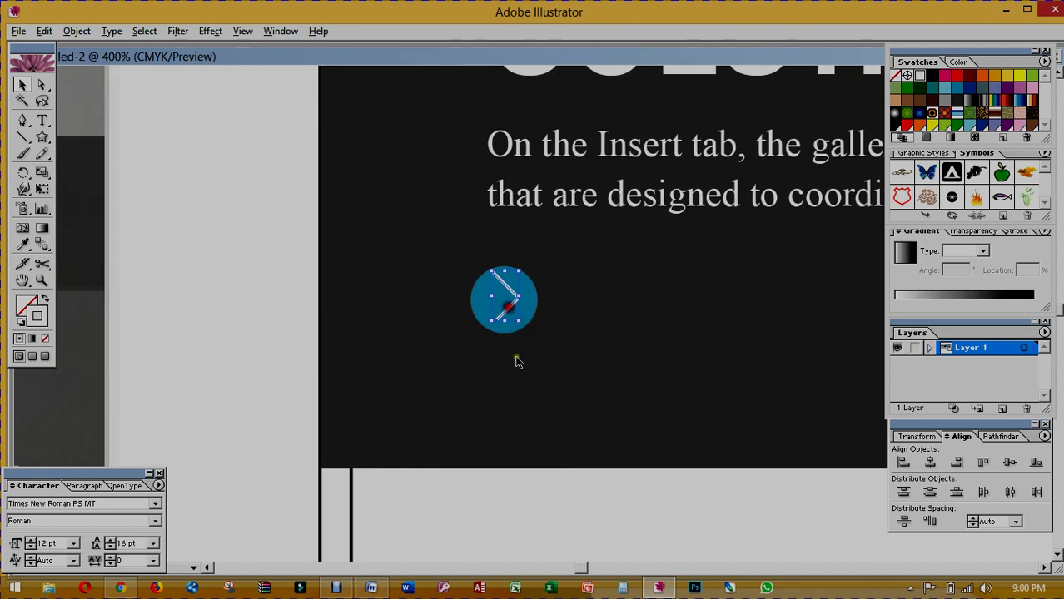
{"action": "left_click", "coordinate": [535, 407]}
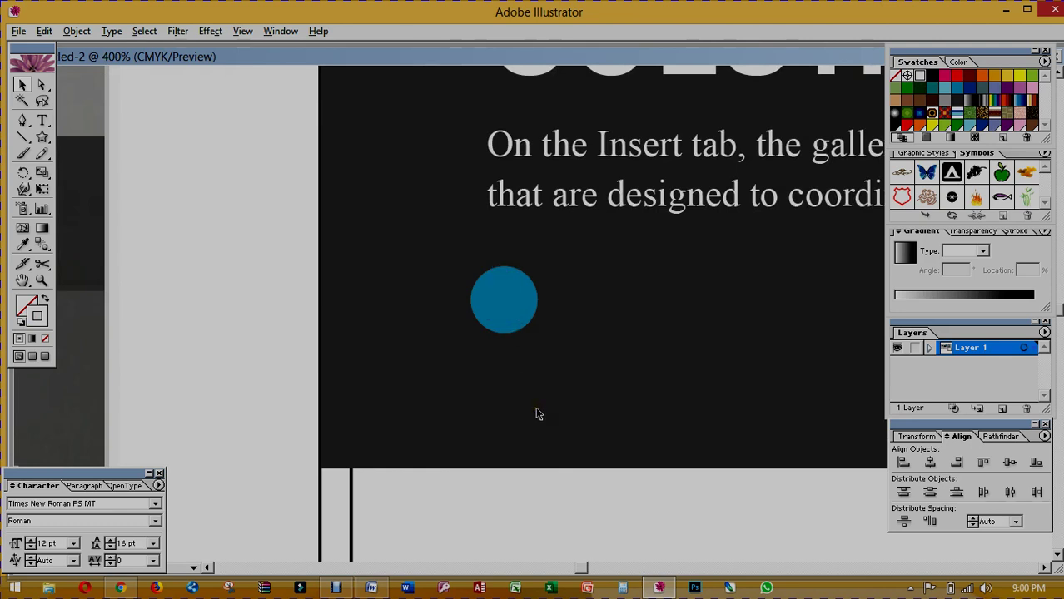
Draw a diagonal and a vertical line and move them left of the blue circle
{"action": "left_click", "coordinate": [23, 136]}
{"action": "mouse_move", "coordinate": [470, 353]}
{"action": "left_mouse_down"}
{"action": "mouse_move", "coordinate": [545, 412]}
{"action": "mouse_move", "coordinate": [467, 496]}
{"action": "left_mouse_up"}
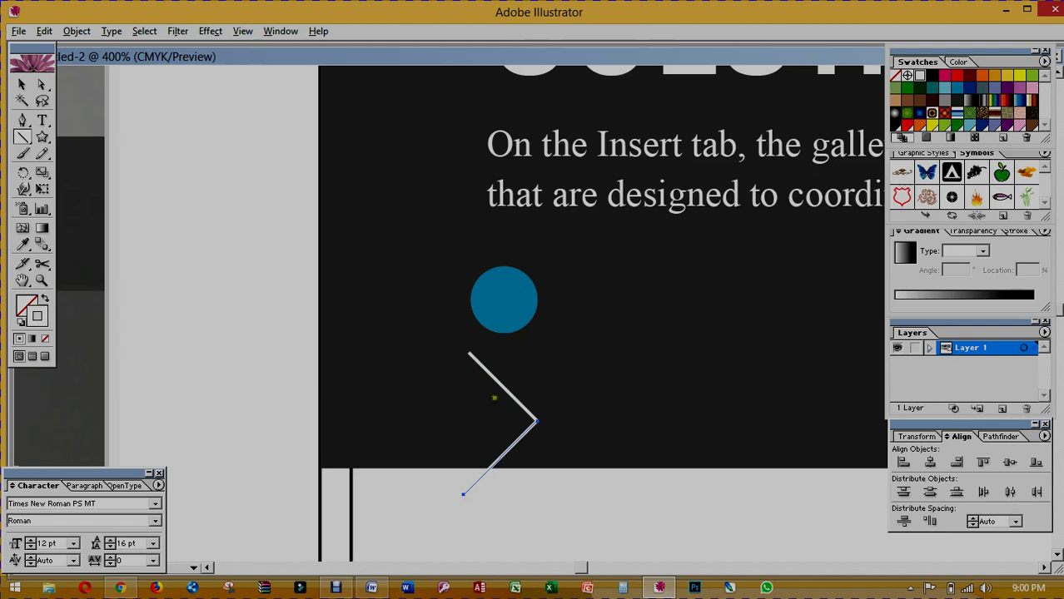
{"action": "left_click_drag", "start_coordinate": [484, 351], "coordinate": [496, 495]}
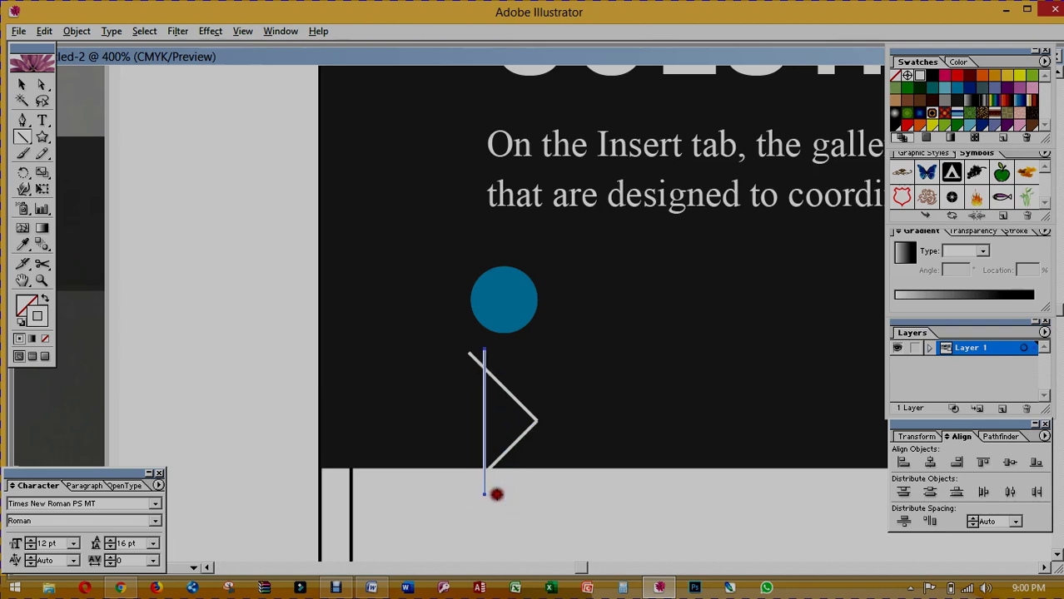
{"action": "key", "text": "v"}
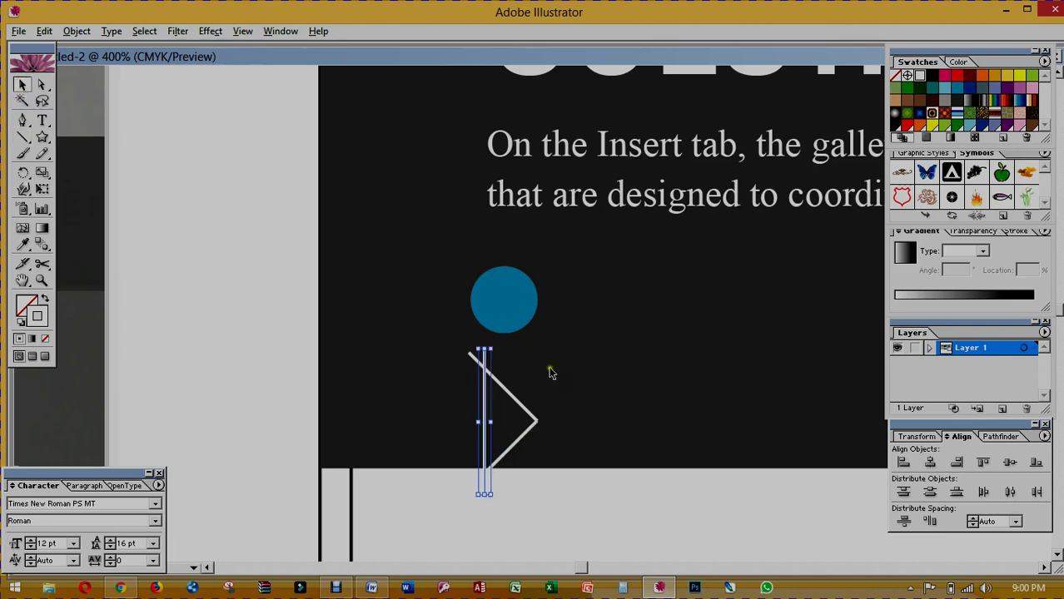
{"action": "left_click_drag", "start_coordinate": [551, 371], "coordinate": [462, 495]}
{"action": "left_click_drag", "start_coordinate": [499, 462], "coordinate": [400, 329]}
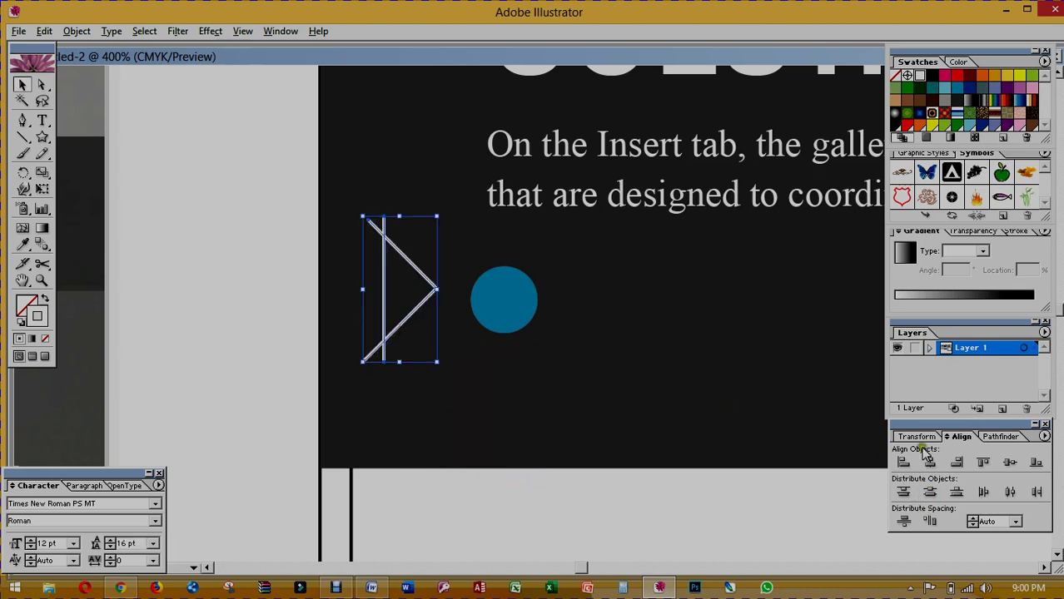
Divide the strokes with Pathfinder, ungroup them, and give the pieces a white stroke
{"action": "left_click", "coordinate": [1003, 437]}
{"action": "left_click", "coordinate": [906, 492]}
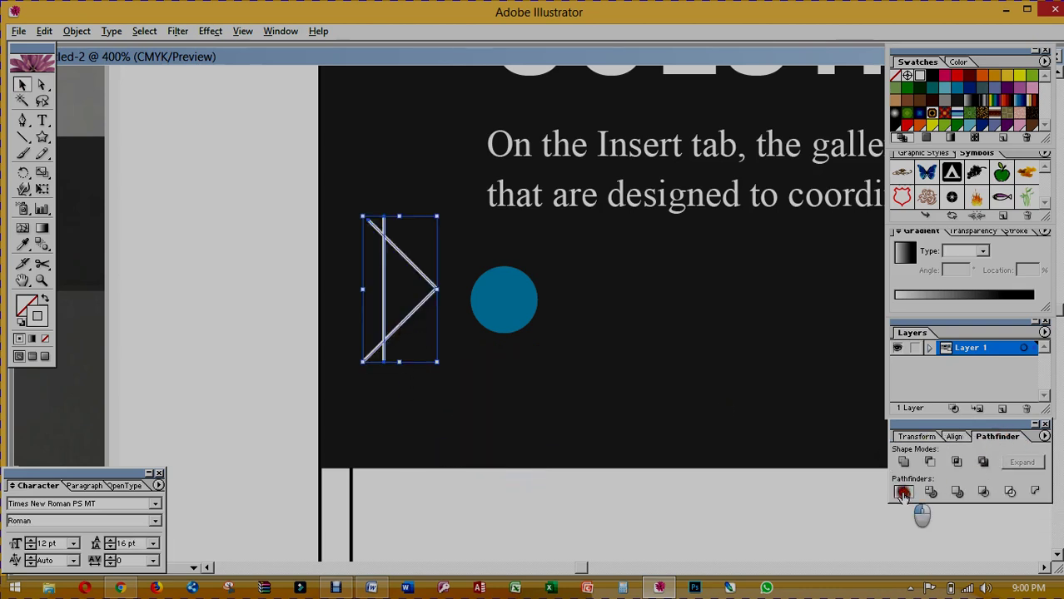
{"action": "right_click", "coordinate": [417, 315]}
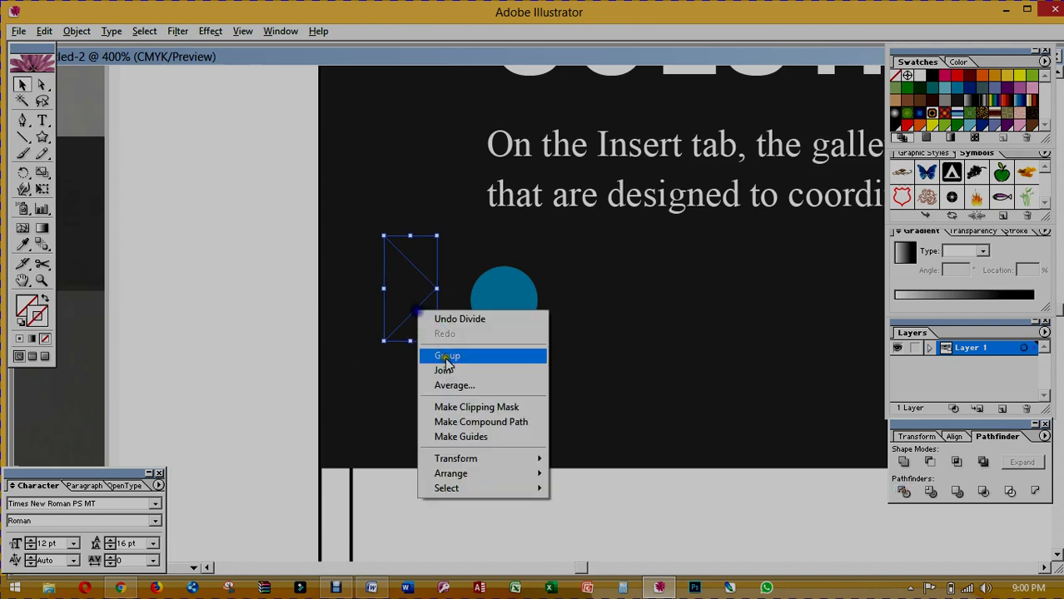
{"action": "left_click", "coordinate": [447, 356]}
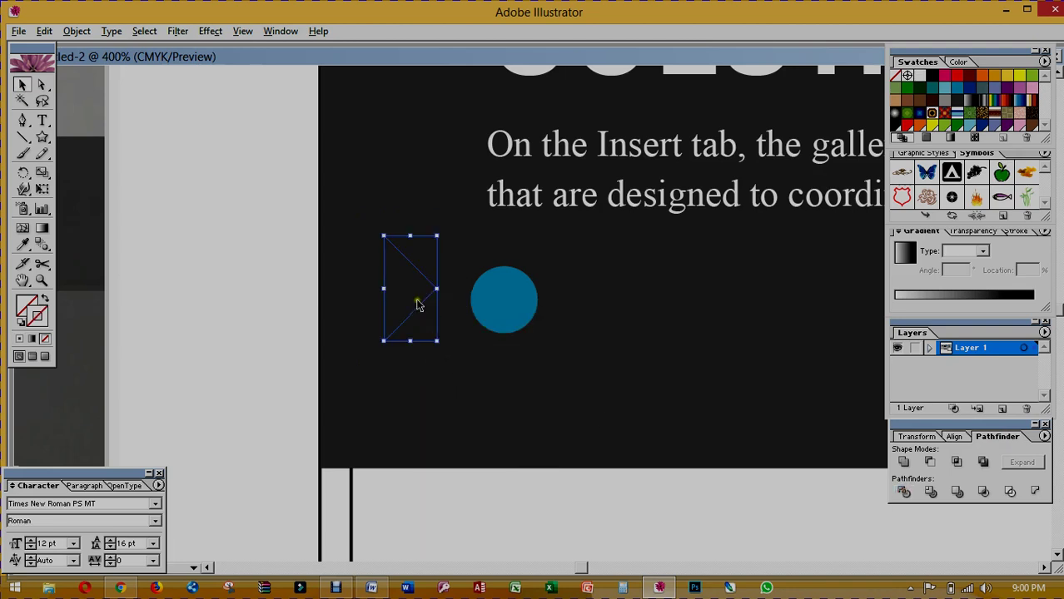
{"action": "right_click", "coordinate": [419, 305]}
{"action": "left_click", "coordinate": [452, 344]}
{"action": "left_click_drag", "start_coordinate": [444, 264], "coordinate": [423, 328]}
{"action": "left_click", "coordinate": [919, 76]}
Adjust the white triangle's lines, shortening the upper diagonal from its top end
{"action": "left_click", "coordinate": [434, 376]}
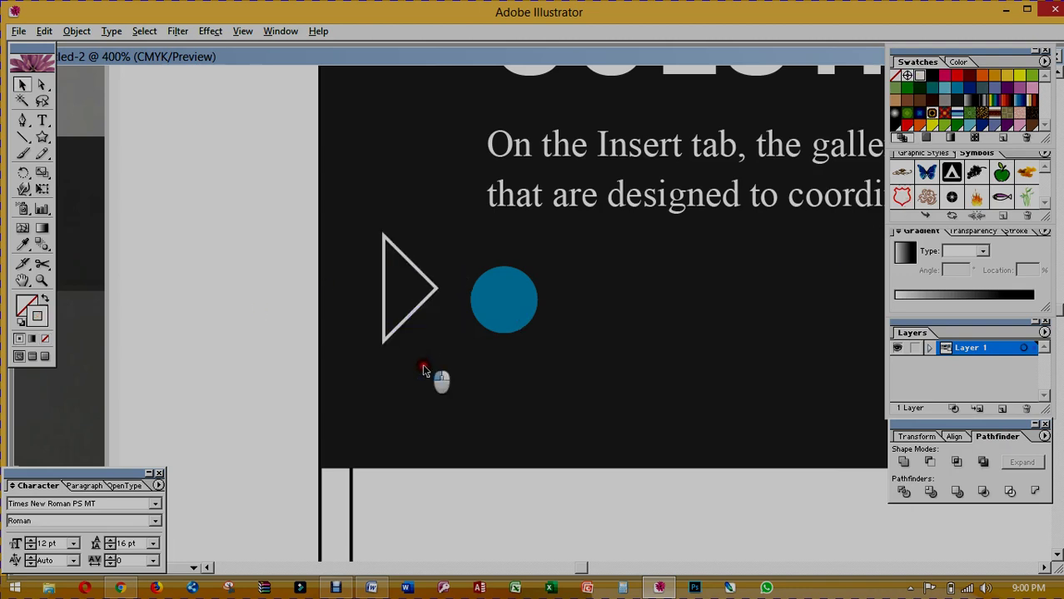
{"action": "left_click_drag", "start_coordinate": [396, 324], "coordinate": [409, 367]}
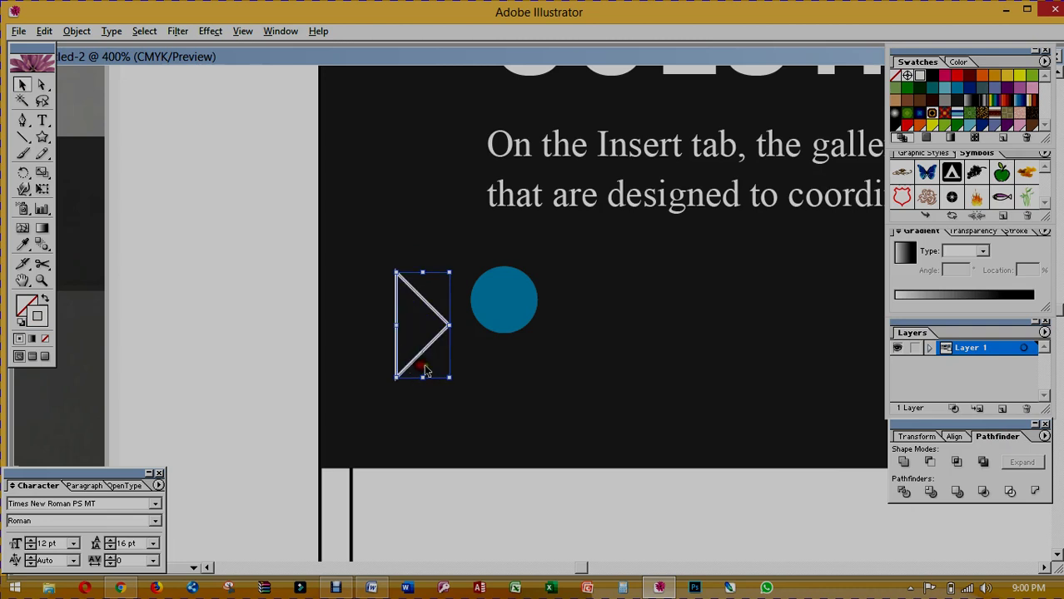
{"action": "key", "text": "ctrl+z"}
{"action": "key", "text": "ctrl+z"}
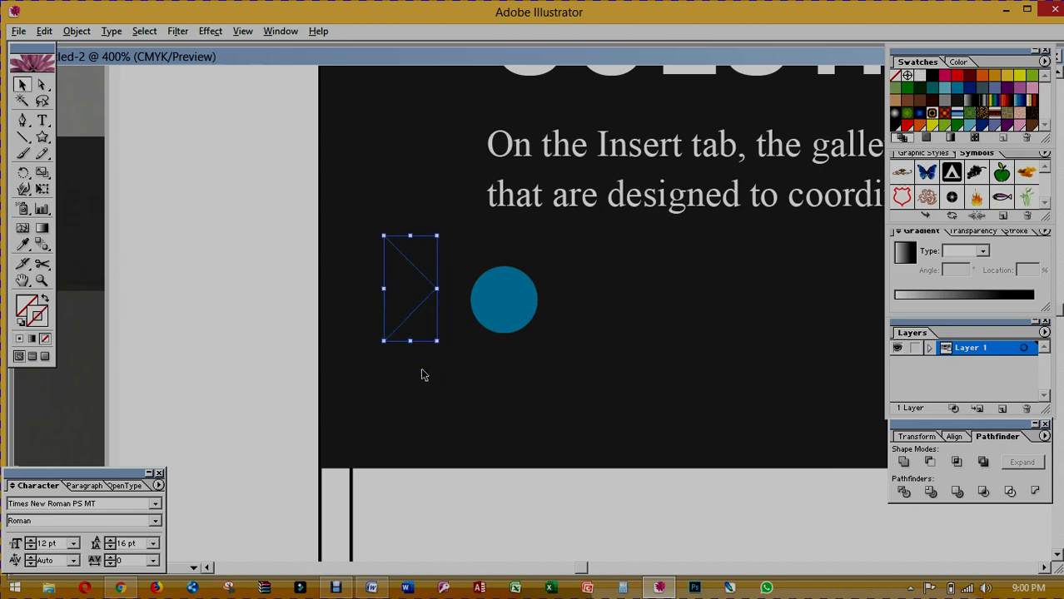
{"action": "key", "text": "ctrl+shift+z"}
{"action": "left_click", "coordinate": [411, 349]}
{"action": "left_click_drag", "start_coordinate": [387, 273], "coordinate": [348, 300]}
{"action": "left_click", "coordinate": [487, 373]}
{"action": "mouse_move", "coordinate": [355, 356]}
{"action": "left_mouse_down"}
{"action": "mouse_move", "coordinate": [363, 369]}
{"action": "mouse_move", "coordinate": [383, 341]}
{"action": "left_mouse_up"}
{"action": "left_click", "coordinate": [372, 227]}
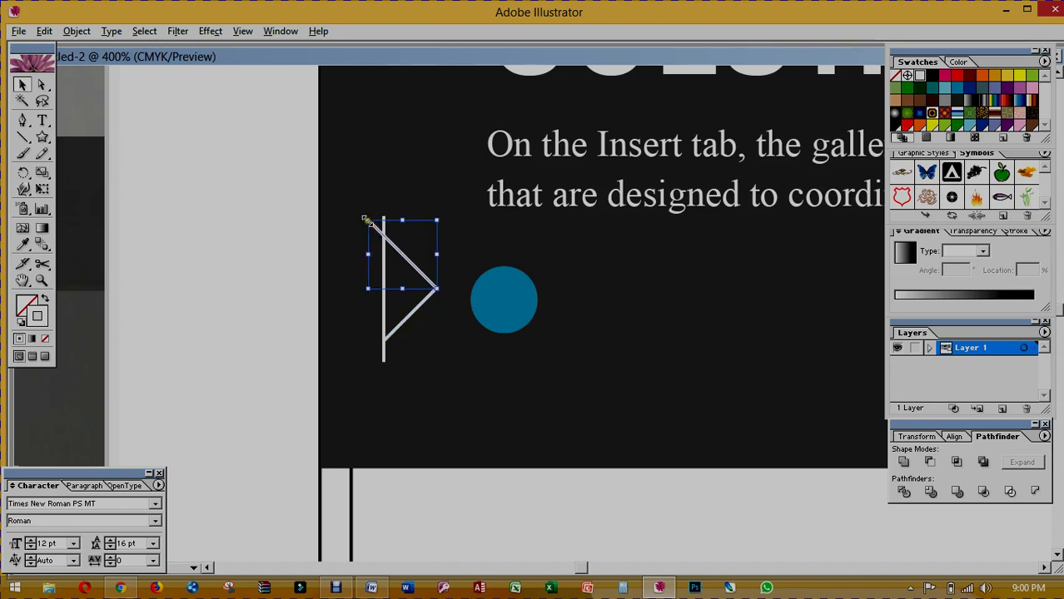
{"action": "left_click_drag", "start_coordinate": [365, 218], "coordinate": [383, 233]}
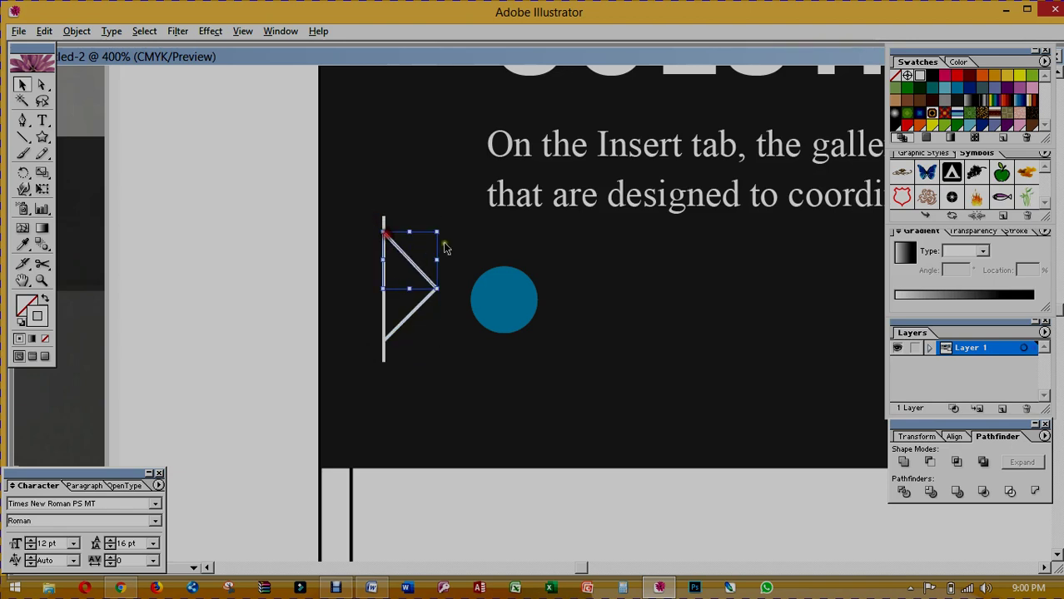
Move the chevron into the blue circle, scale it to fit, and delete the vertical line
{"action": "mouse_move", "coordinate": [450, 243]}
{"action": "left_mouse_down"}
{"action": "mouse_move", "coordinate": [408, 336]}
{"action": "mouse_move", "coordinate": [414, 264]}
{"action": "left_mouse_up"}
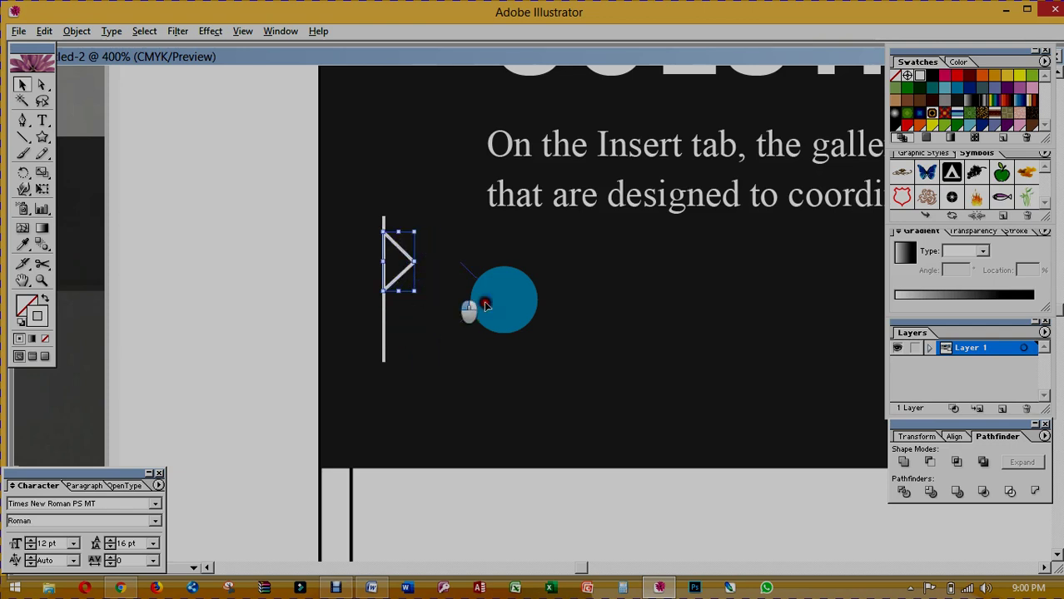
{"action": "left_click_drag", "start_coordinate": [405, 273], "coordinate": [515, 311]}
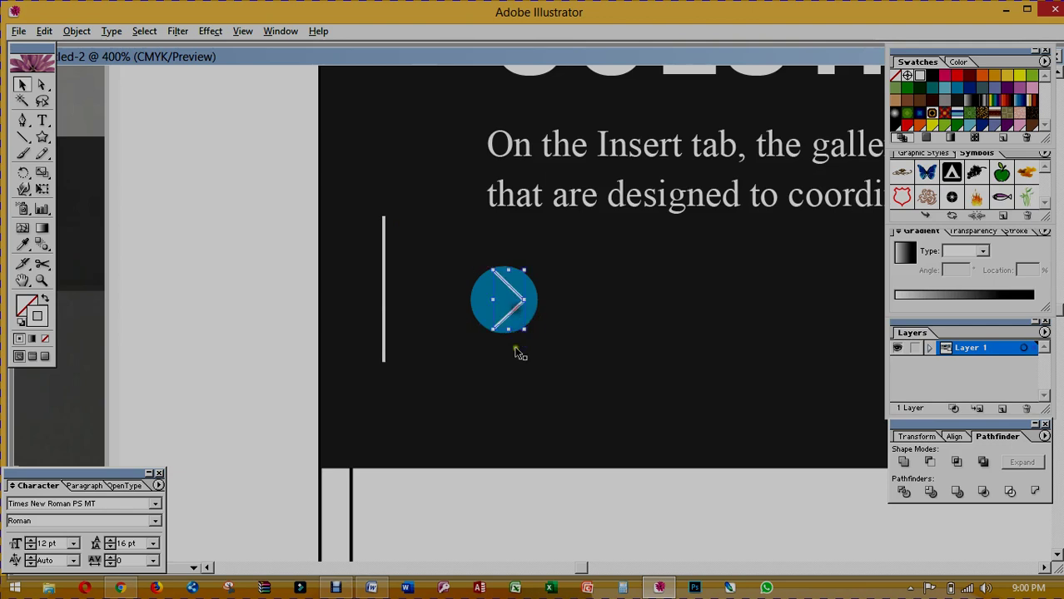
{"action": "left_click_drag", "start_coordinate": [525, 271], "coordinate": [520, 279]}
{"action": "left_click_drag", "start_coordinate": [439, 356], "coordinate": [336, 346]}
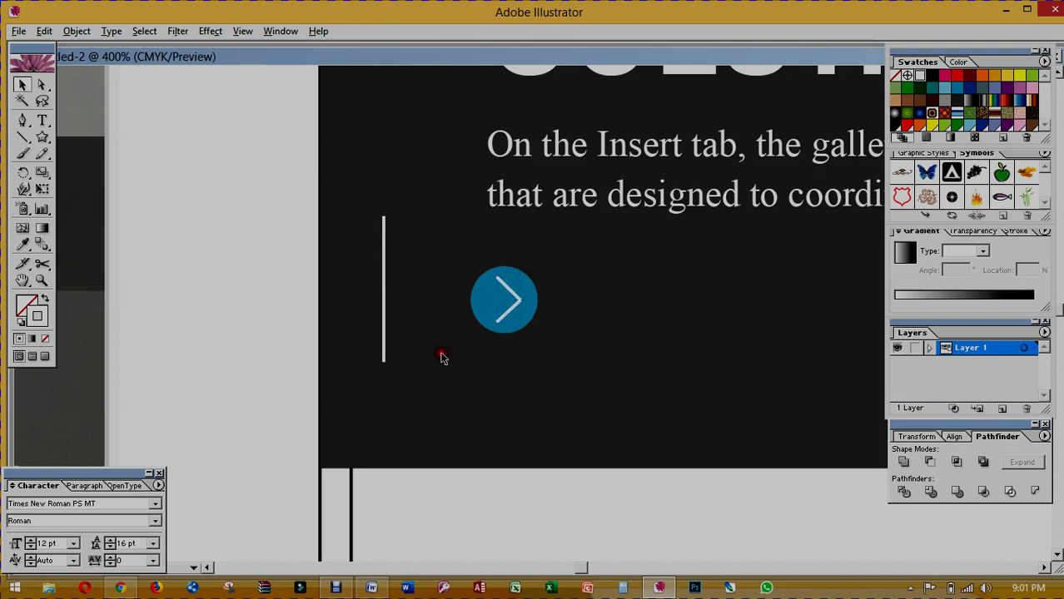
{"action": "key", "text": "Delete"}
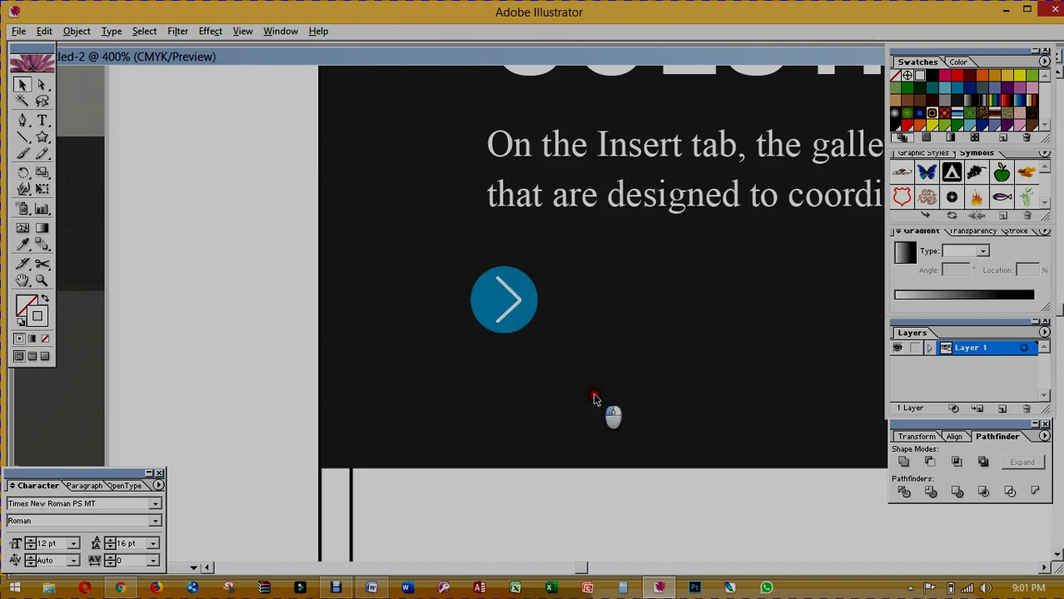
Copy the small body-text object down beside the blue arrow circle
{"action": "key", "text": "ctrl+minus"}
{"action": "key", "text": "ctrl+minus"}
{"action": "key", "text": "ctrl+minus"}
{"action": "key", "text": "ctrl+minus"}
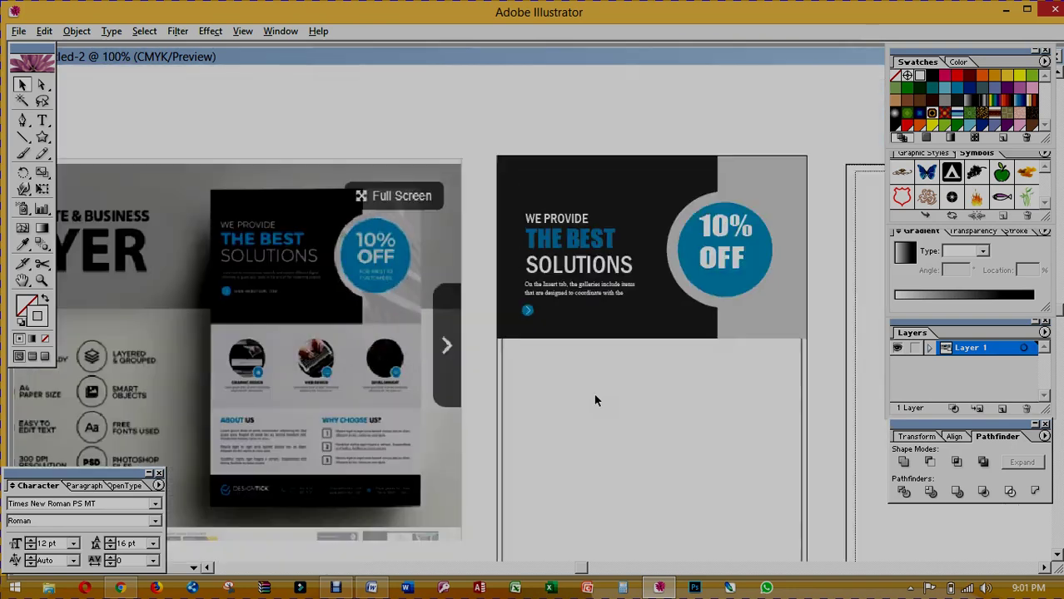
{"action": "key", "text": "ctrl+minus"}
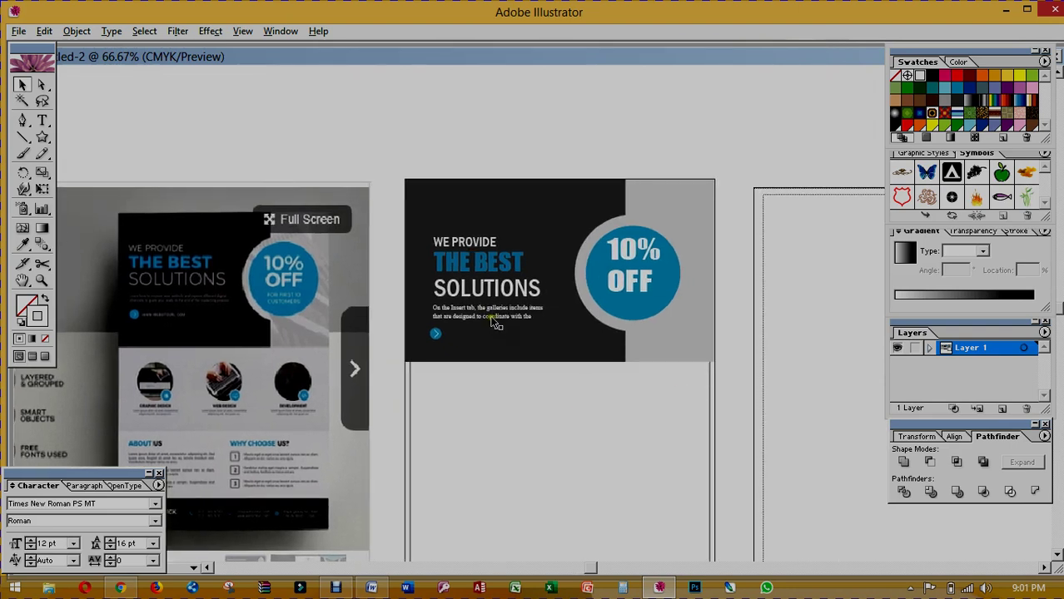
{"action": "key", "text": "t"}
{"action": "triple_click", "coordinate": [491, 319]}
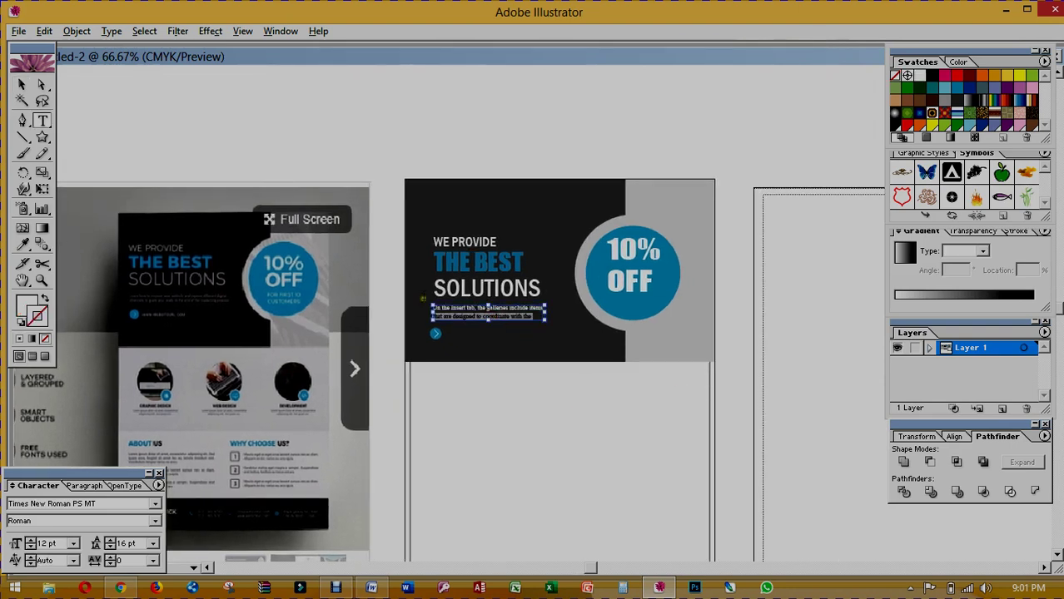
{"action": "key", "text": "Escape"}
{"action": "left_click", "coordinate": [441, 412]}
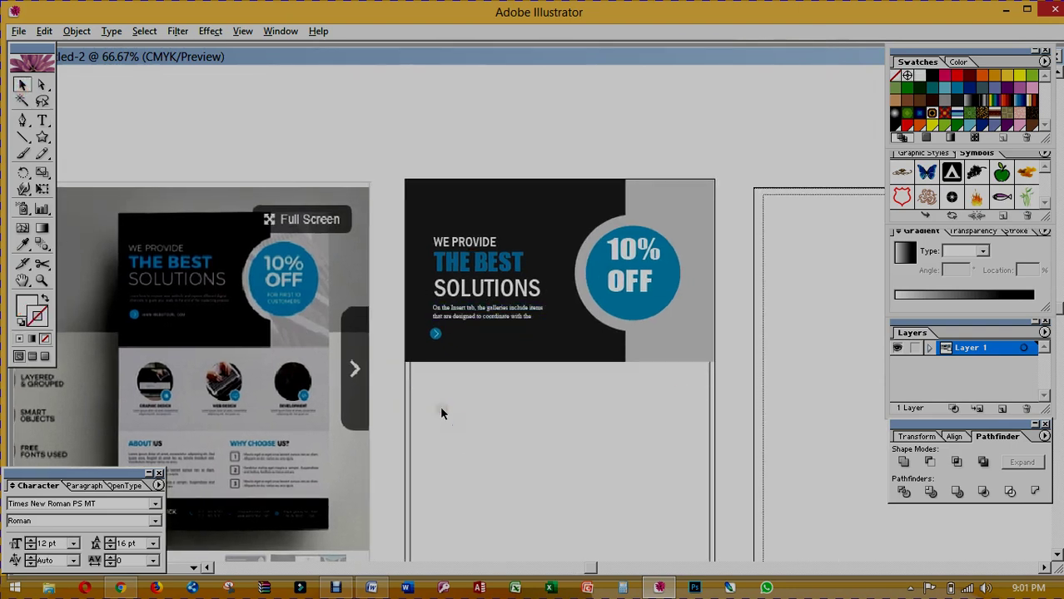
{"action": "left_click", "coordinate": [500, 313]}
{"action": "mouse_move", "coordinate": [546, 316]}
{"action": "left_mouse_down"}
{"action": "mouse_move", "coordinate": [524, 342]}
{"action": "mouse_move", "coordinate": [514, 337]}
{"action": "mouse_move", "coordinate": [670, 339]}
{"action": "left_mouse_up"}
Trim the copied line so it reads 'that are designed to coor'
{"action": "key", "text": "t"}
{"action": "left_click", "coordinate": [520, 338]}
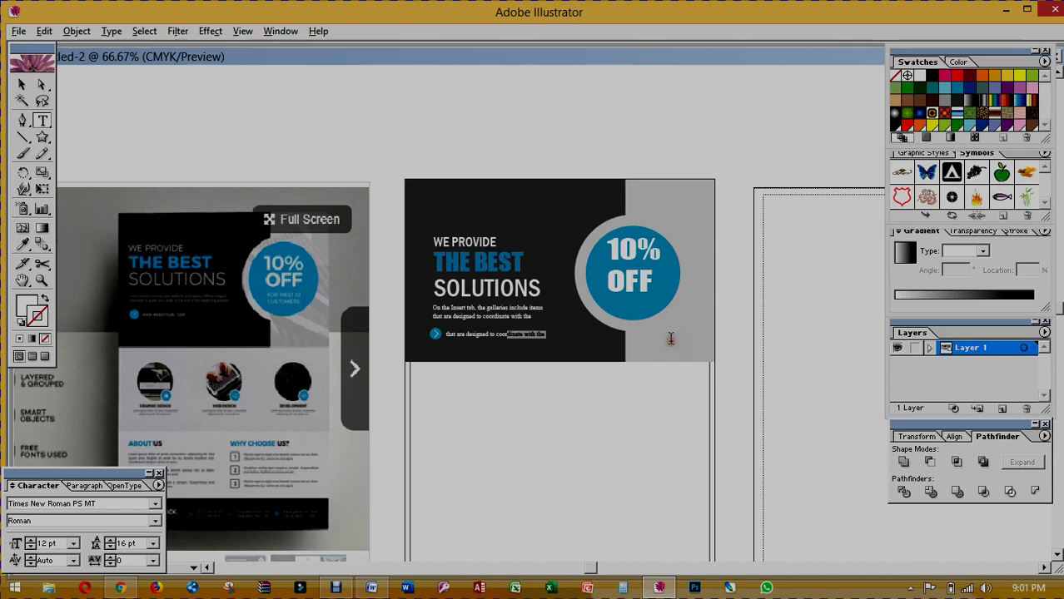
{"action": "key", "text": "BackSpace"}
{"action": "left_click", "coordinate": [24, 85]}
{"action": "left_click", "coordinate": [140, 104]}
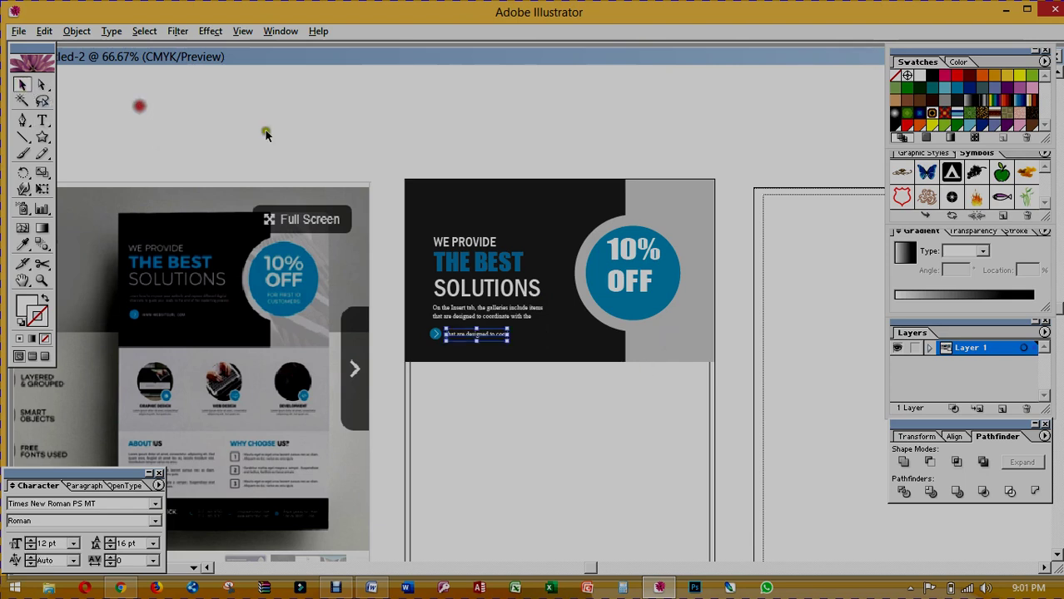
{"action": "left_click", "coordinate": [680, 476]}
{"action": "left_click", "coordinate": [565, 407]}
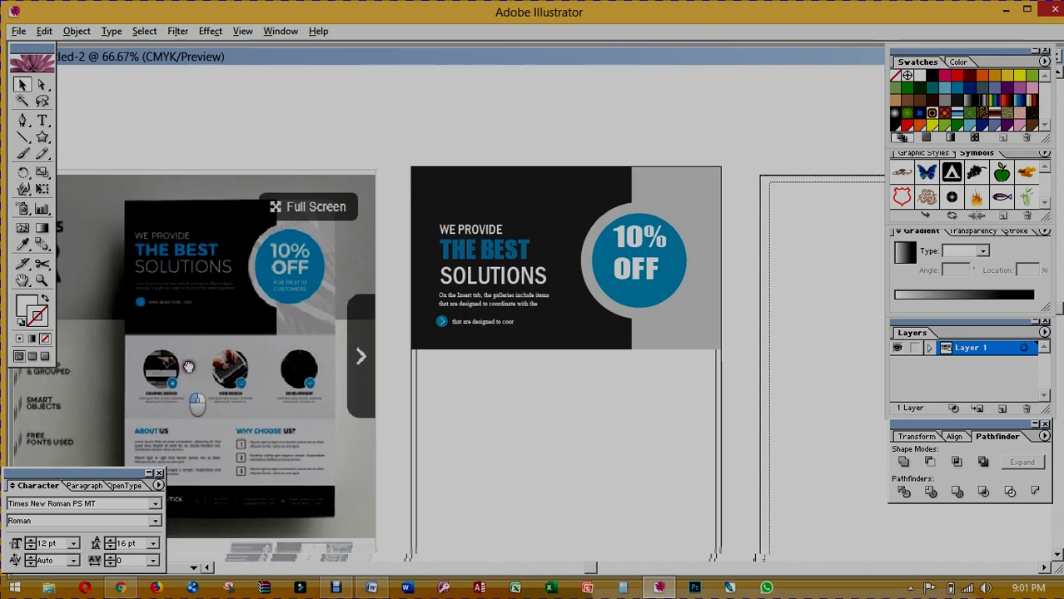
{"action": "left_click_drag", "start_coordinate": [214, 387], "coordinate": [233, 293]}
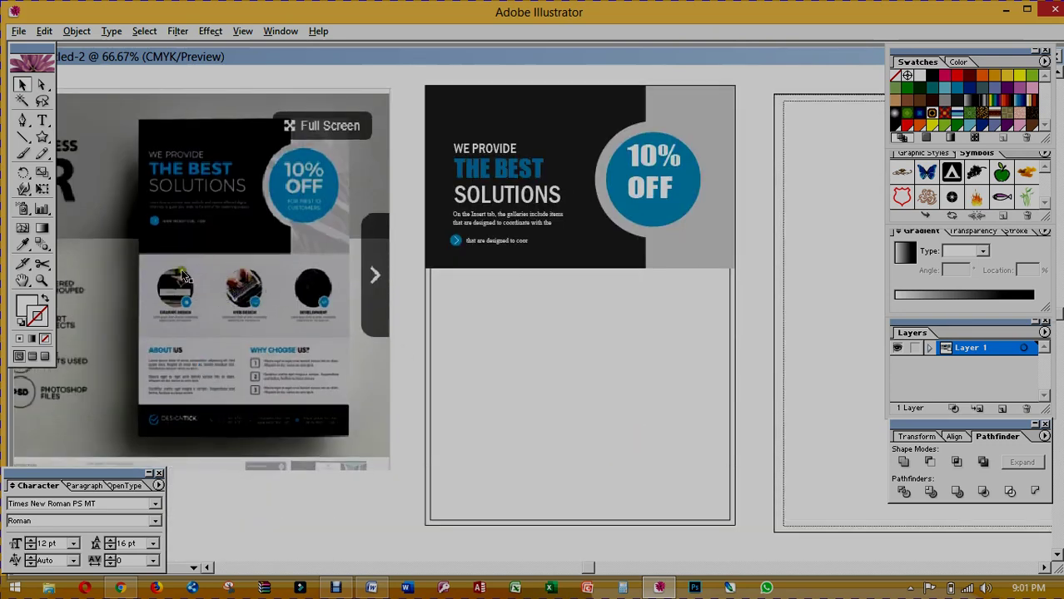
{"action": "key", "text": "ctrl+plus"}
{"action": "key", "text": "ctrl+plus"}
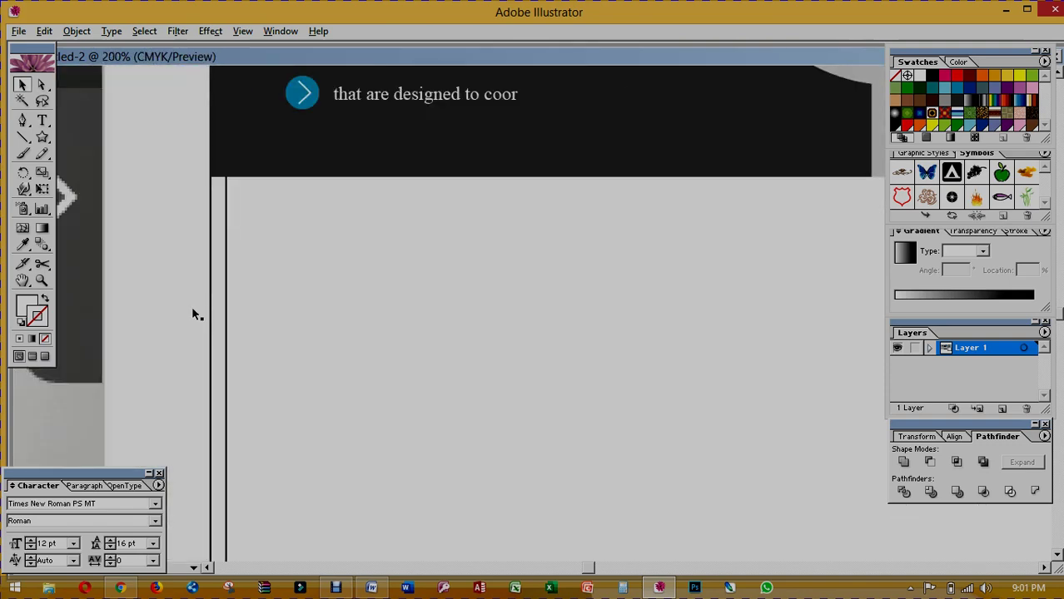
{"action": "key", "text": "ctrl+plus"}
{"action": "key", "text": "ctrl+plus"}
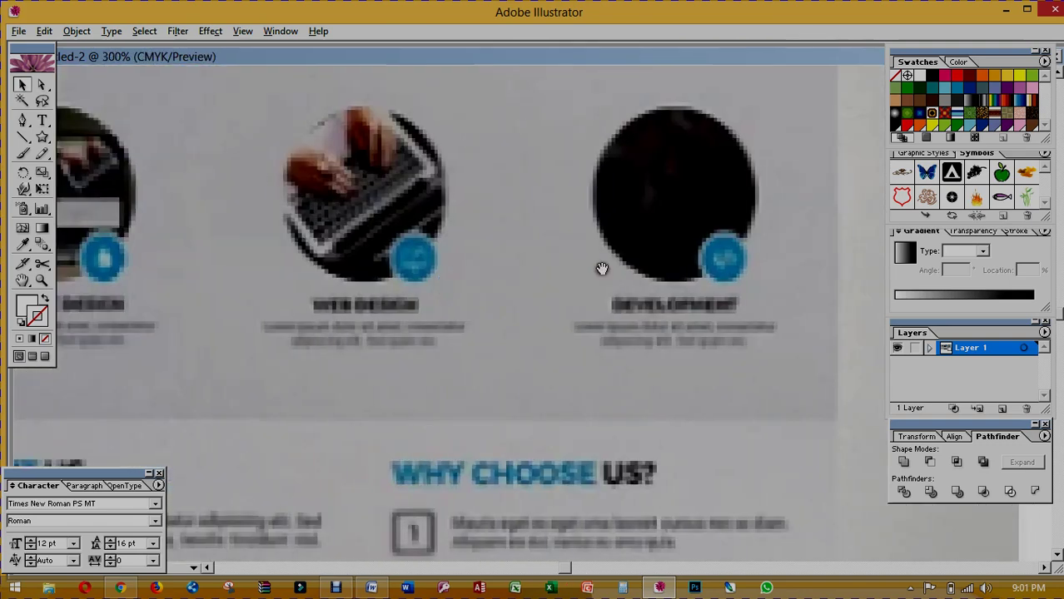
{"action": "left_click_drag", "start_coordinate": [422, 227], "coordinate": [533, 302]}
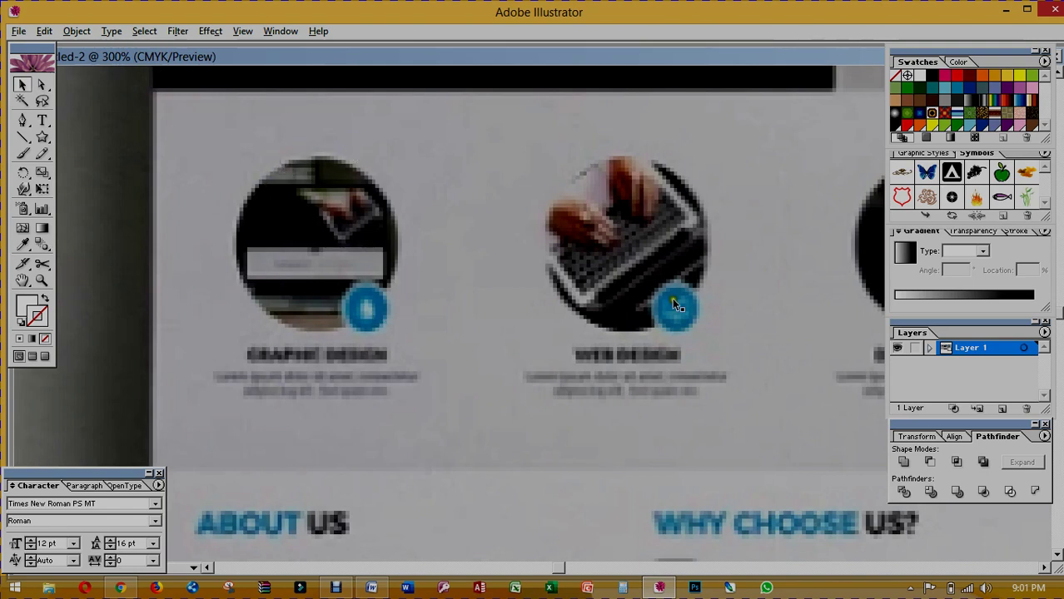
{"action": "key", "text": "ctrl+minus"}
{"action": "key", "text": "ctrl+minus"}
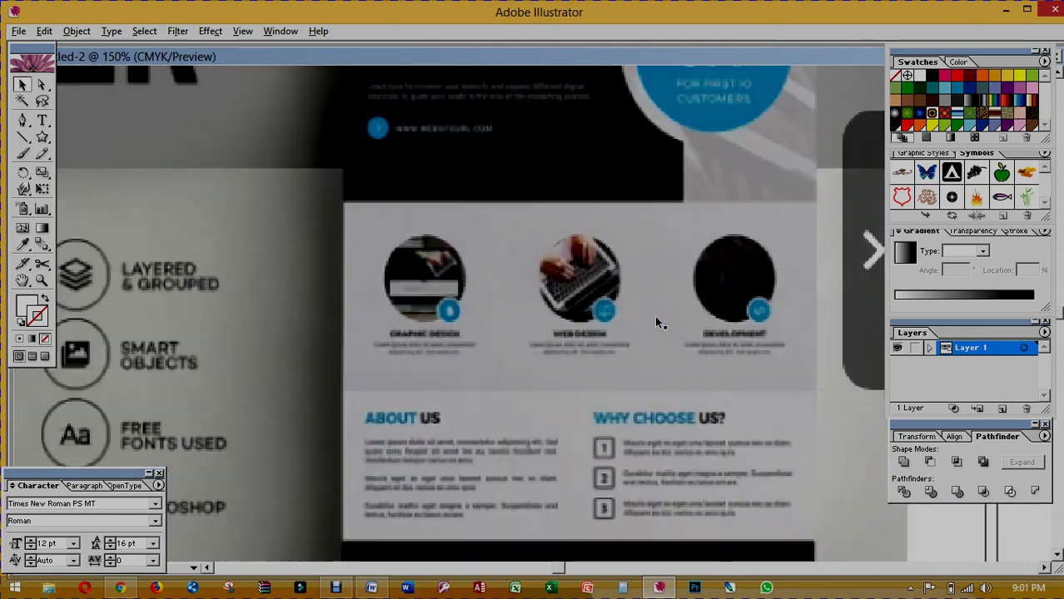
{"action": "key", "text": "ctrl+minus"}
{"action": "key", "text": "ctrl+minus"}
{"action": "left_click_drag", "start_coordinate": [654, 315], "coordinate": [204, 355]}
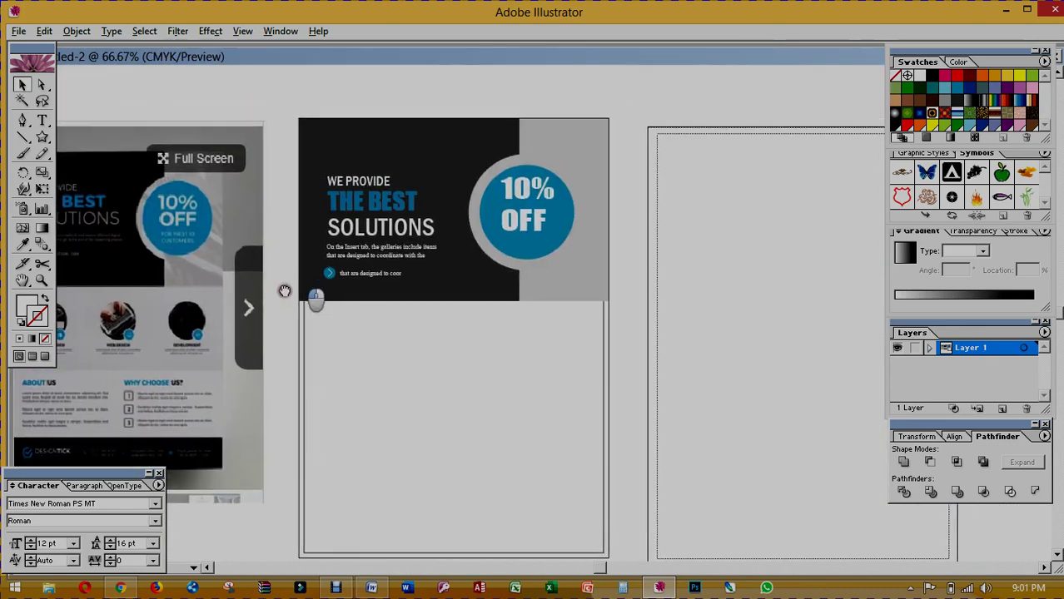
Place offer 15000.jpg from the Desktop onto the artboard and start shrinking it
{"action": "left_click", "coordinate": [18, 31]}
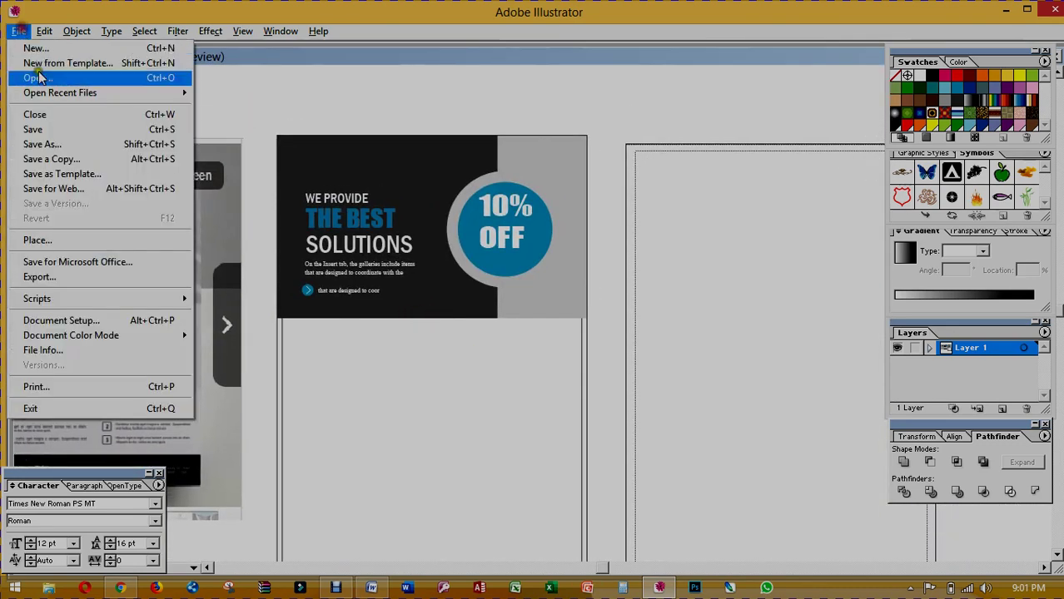
{"action": "left_click", "coordinate": [60, 240]}
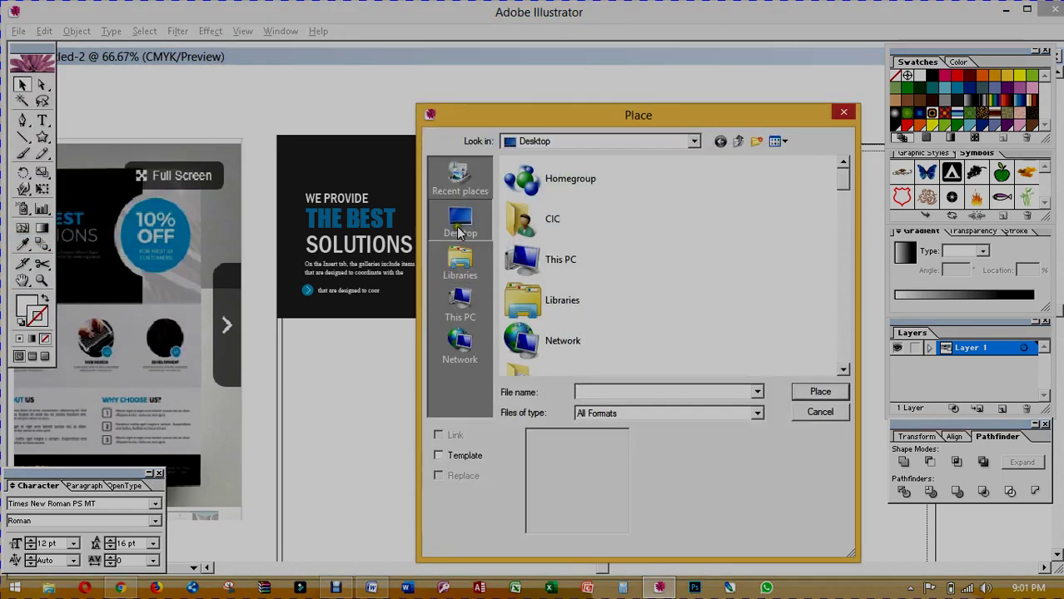
{"action": "left_click_drag", "start_coordinate": [841, 181], "coordinate": [842, 229]}
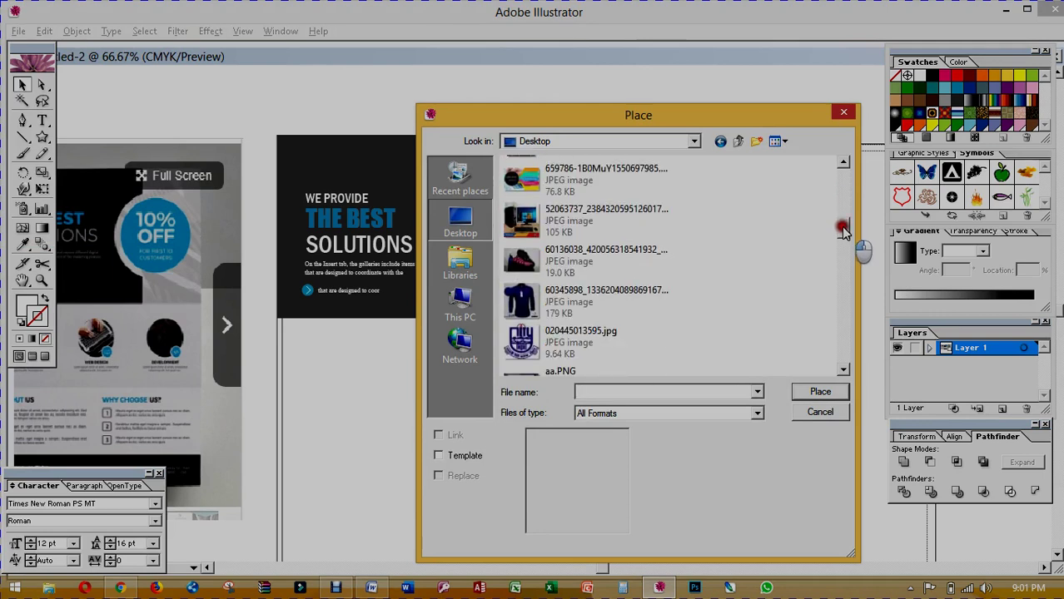
{"action": "mouse_move", "coordinate": [843, 229]}
{"action": "left_mouse_down"}
{"action": "mouse_move", "coordinate": [849, 363]}
{"action": "mouse_move", "coordinate": [847, 331]}
{"action": "mouse_move", "coordinate": [814, 316]}
{"action": "left_mouse_up"}
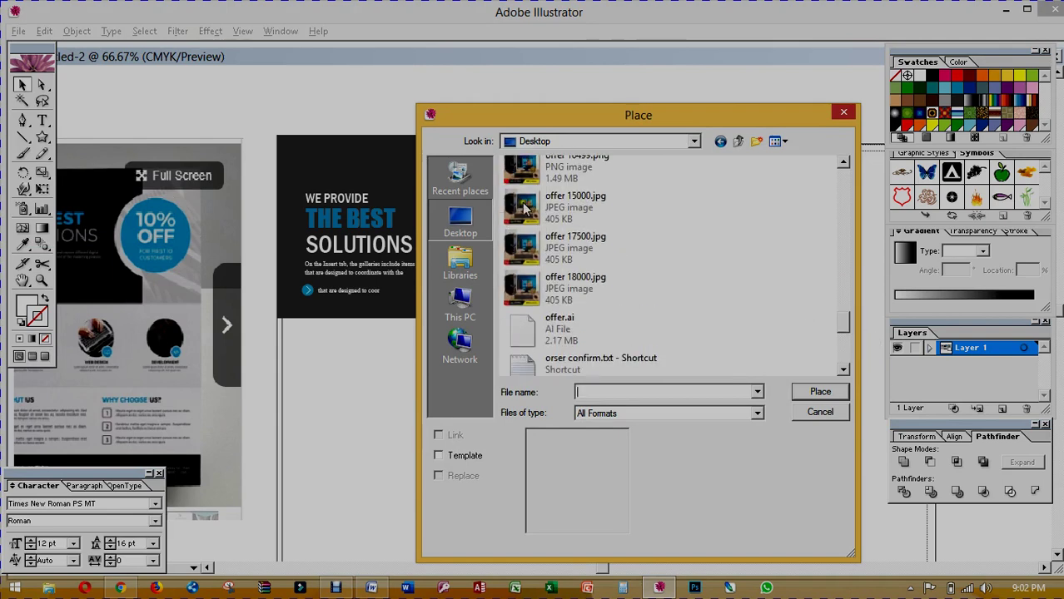
{"action": "left_click", "coordinate": [547, 219]}
{"action": "left_click", "coordinate": [820, 392]}
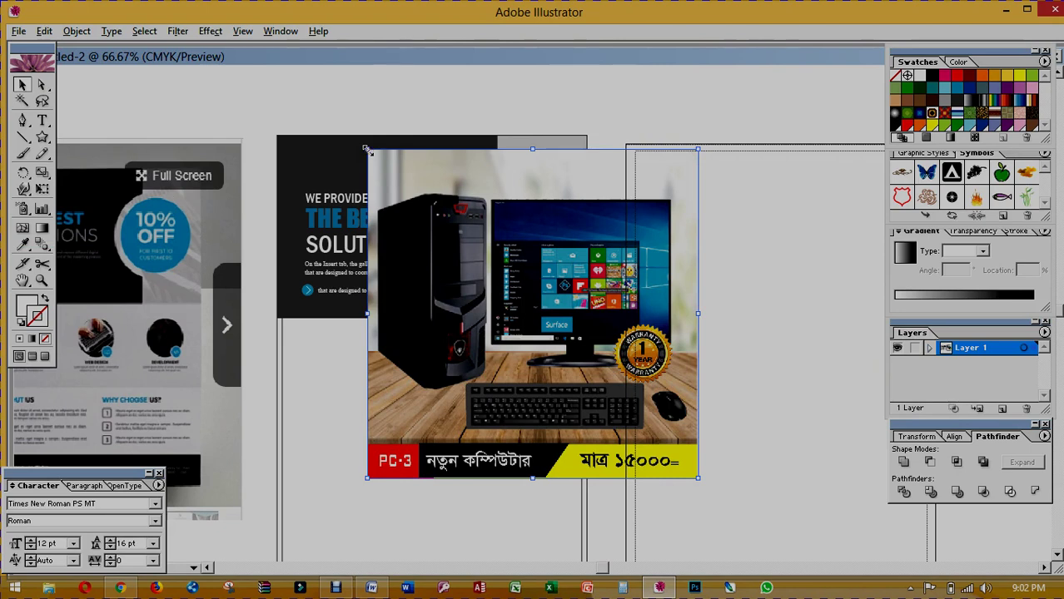
{"action": "mouse_move", "coordinate": [594, 374]}
{"action": "left_mouse_down"}
{"action": "mouse_move", "coordinate": [472, 255]}
{"action": "mouse_move", "coordinate": [489, 270]}
{"action": "left_mouse_up"}
Position the computer photo thumbnail below the header at left and zoom in on it
{"action": "left_click_drag", "start_coordinate": [528, 322], "coordinate": [350, 387]}
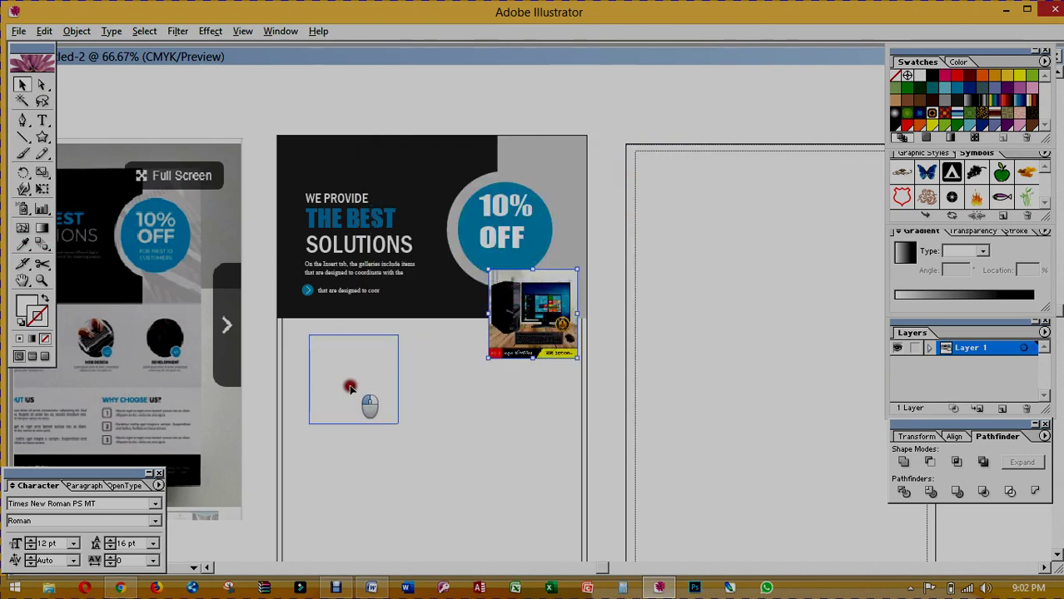
{"action": "key", "text": "ctrl+plus"}
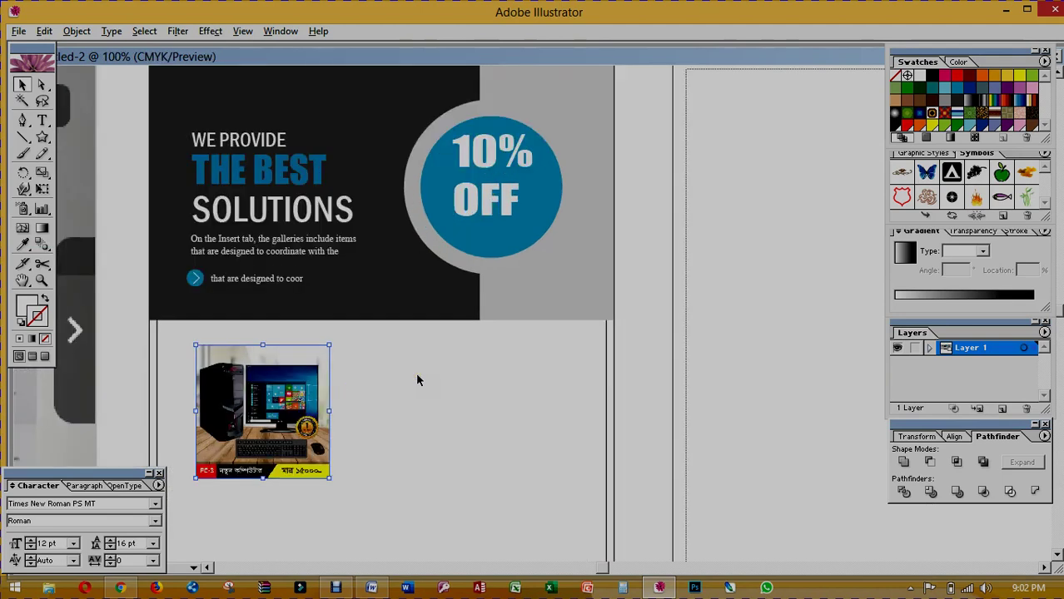
{"action": "key", "text": "ctrl+plus"}
{"action": "left_click_drag", "start_coordinate": [422, 372], "coordinate": [598, 232]}
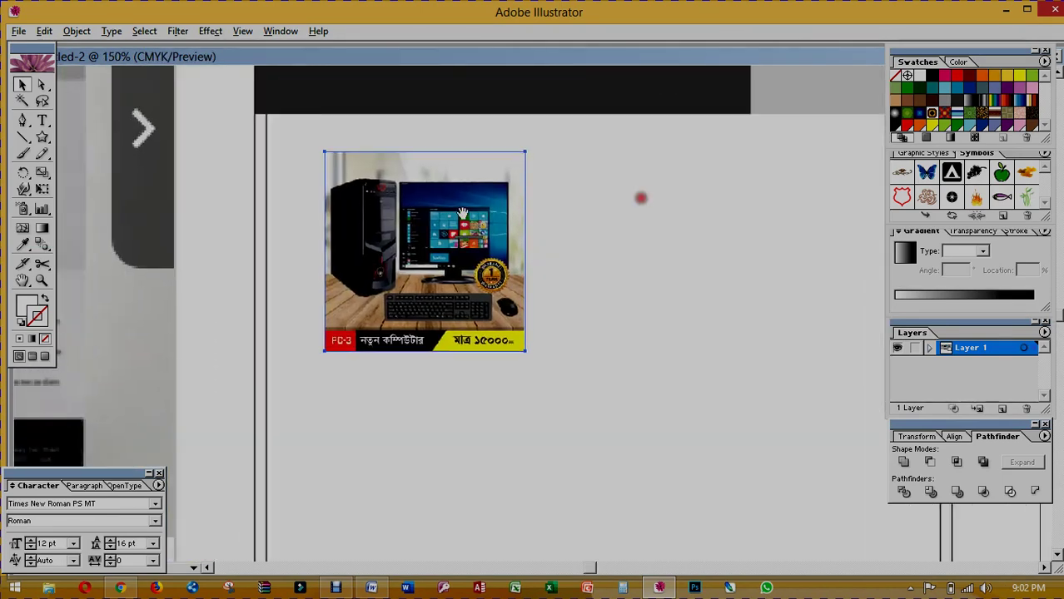
{"action": "left_click_drag", "start_coordinate": [462, 213], "coordinate": [488, 226]}
{"action": "left_click", "coordinate": [664, 347]}
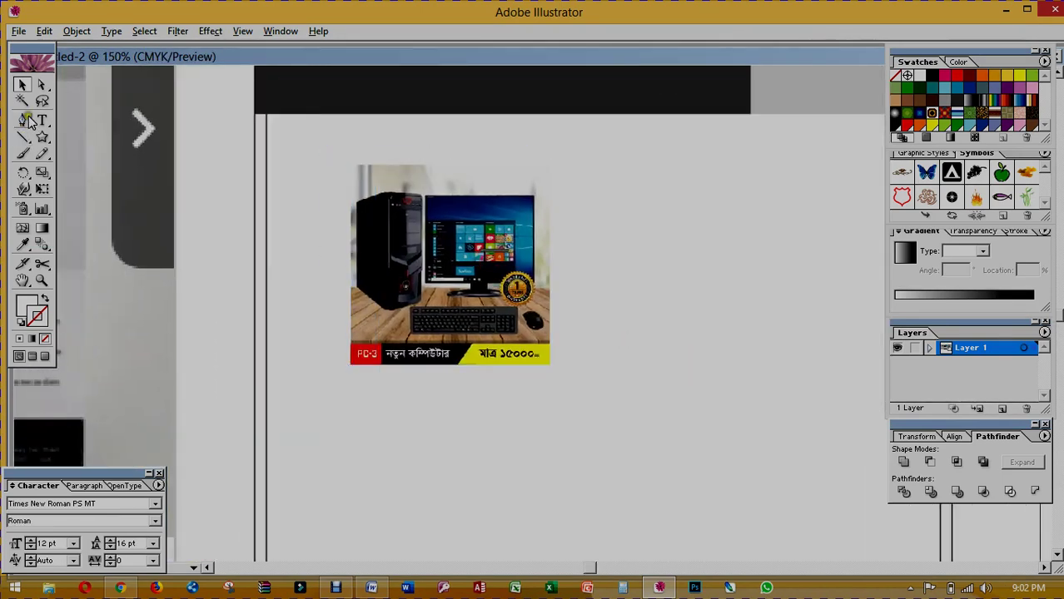
Draw a circle over the photo with the Ellipse tool and set its fill to None
{"action": "left_click_drag", "start_coordinate": [41, 138], "coordinate": [94, 143]}
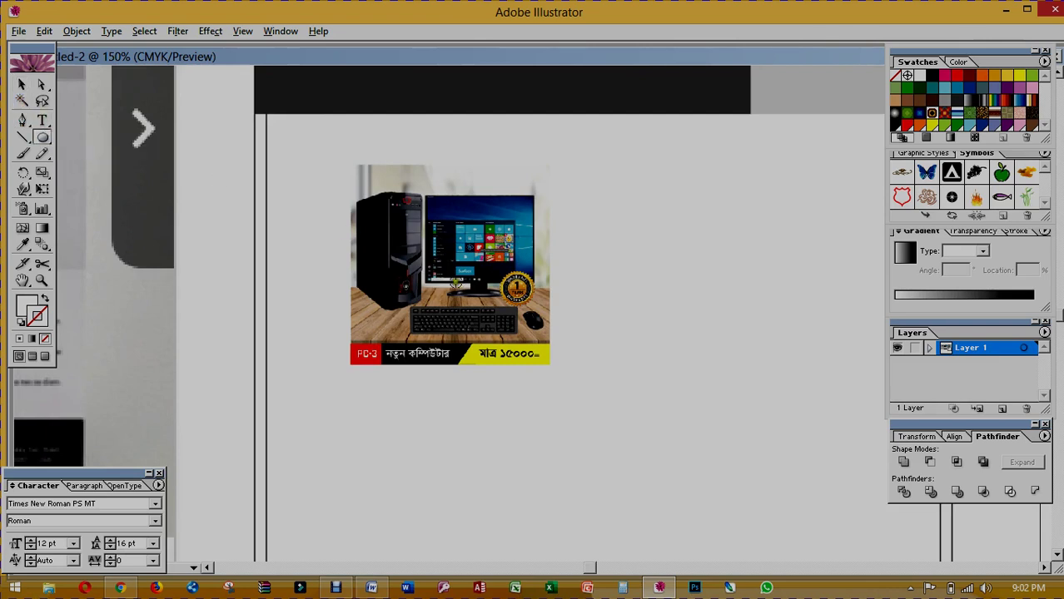
{"action": "left_click_drag", "start_coordinate": [454, 283], "coordinate": [542, 361]}
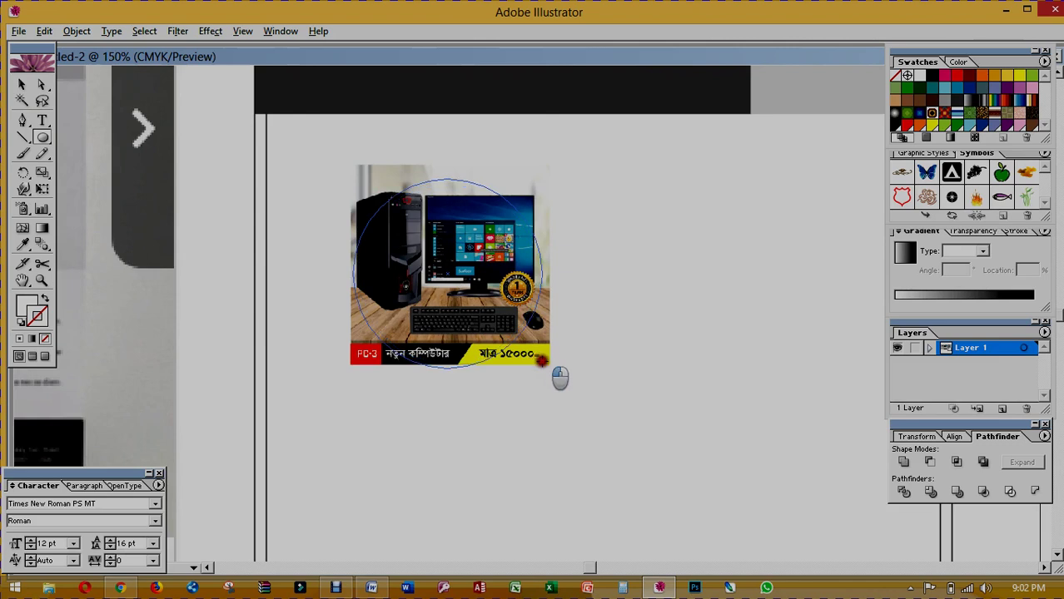
{"action": "left_click_drag", "start_coordinate": [541, 360], "coordinate": [542, 366]}
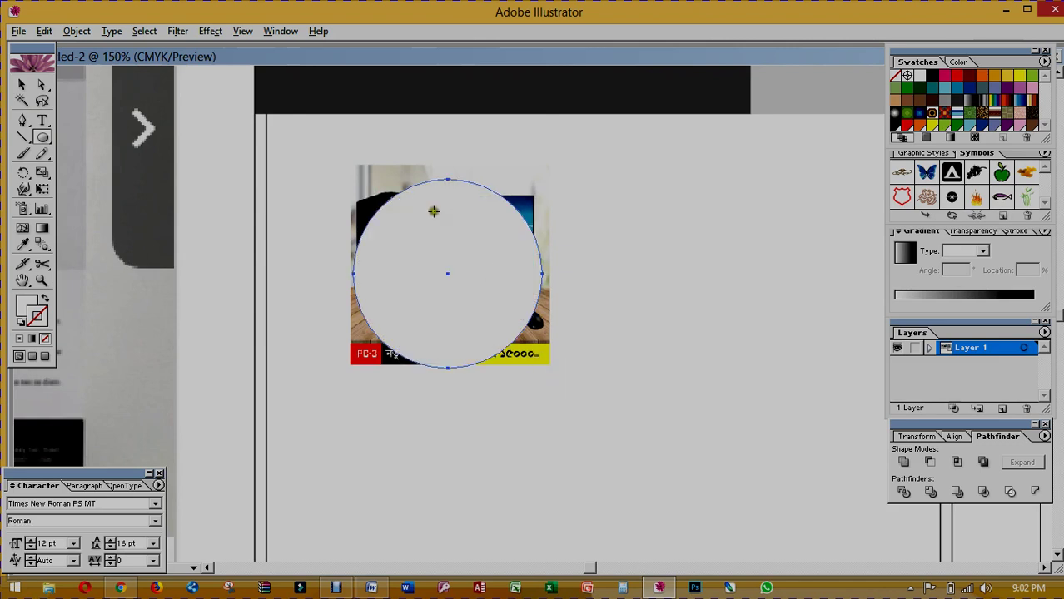
{"action": "left_click", "coordinate": [27, 306]}
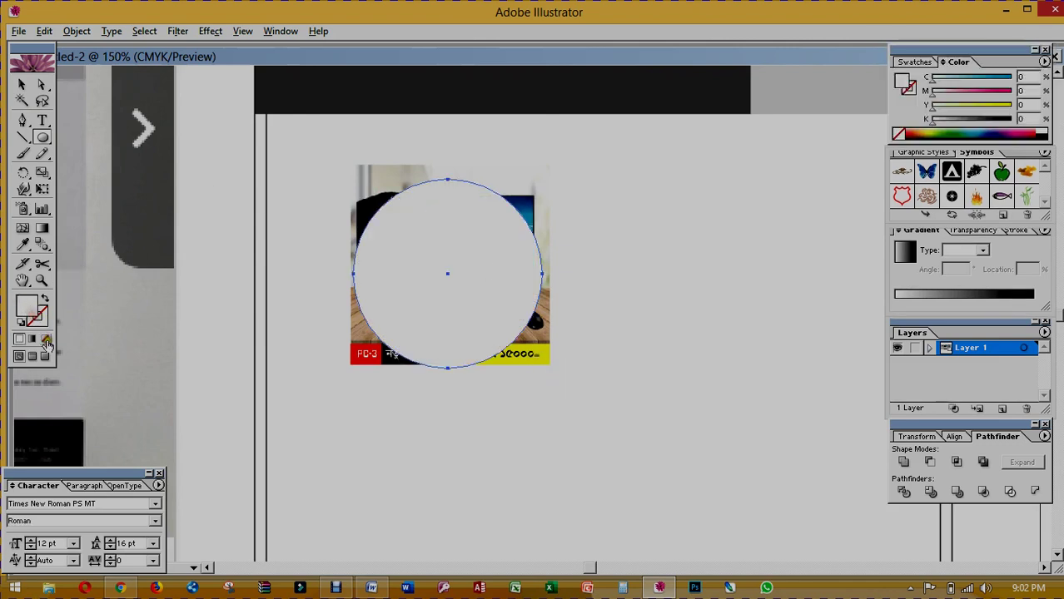
{"action": "left_click", "coordinate": [45, 339]}
{"action": "left_click", "coordinate": [21, 84]}
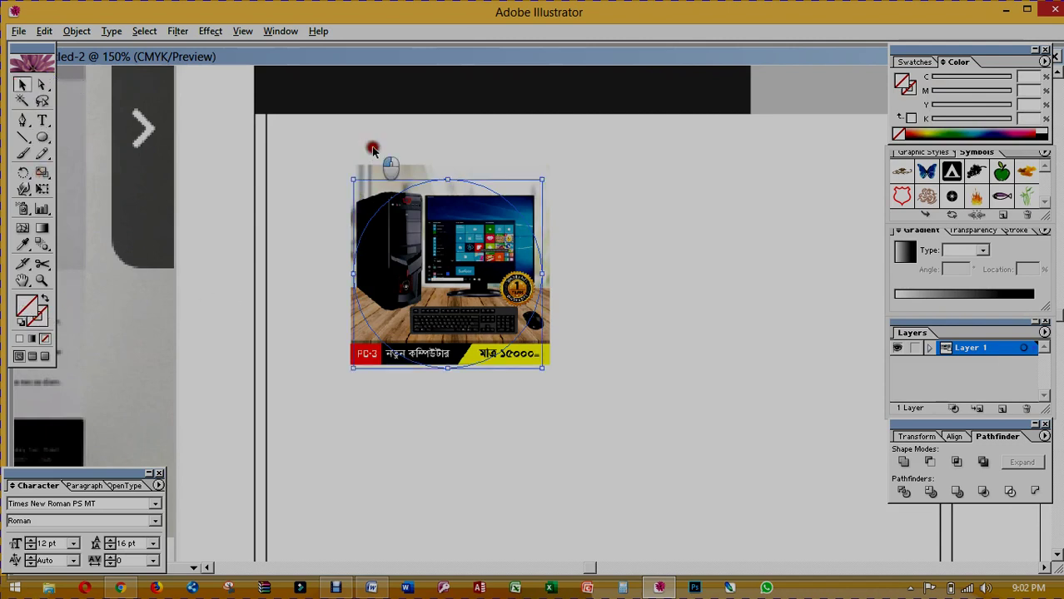
Clip the computer photo to the circle with Make Clipping Mask
{"action": "left_click_drag", "start_coordinate": [366, 147], "coordinate": [434, 238]}
{"action": "right_click", "coordinate": [434, 222]}
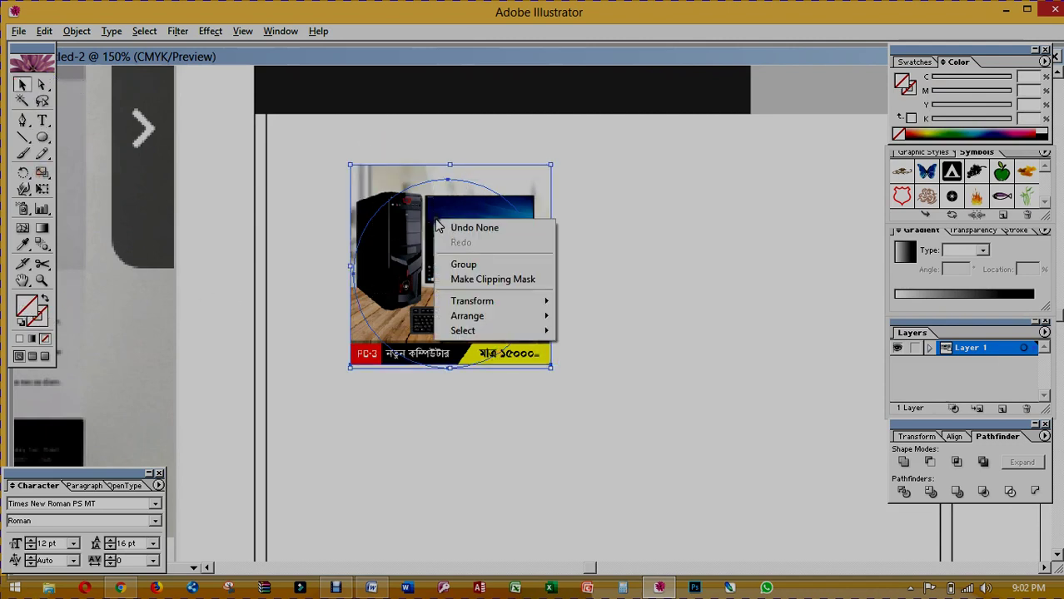
{"action": "left_click", "coordinate": [487, 280]}
Shrink the round photo by its corner handle and nudge it slightly up and right
{"action": "left_click", "coordinate": [625, 382]}
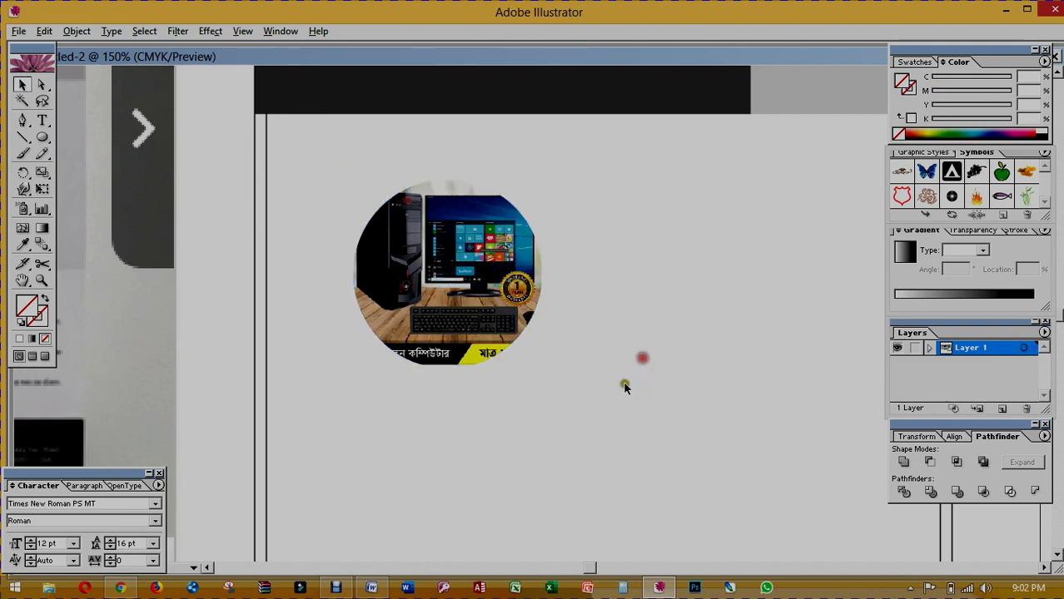
{"action": "left_click", "coordinate": [498, 312]}
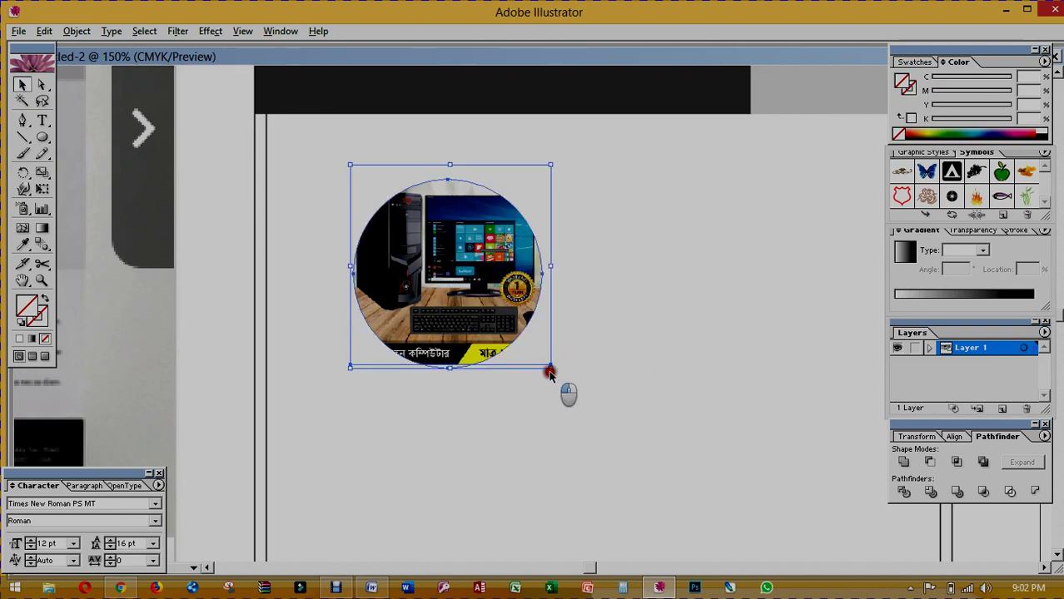
{"action": "left_click_drag", "start_coordinate": [550, 373], "coordinate": [456, 287]}
{"action": "left_click", "coordinate": [585, 353]}
{"action": "left_click", "coordinate": [541, 322]}
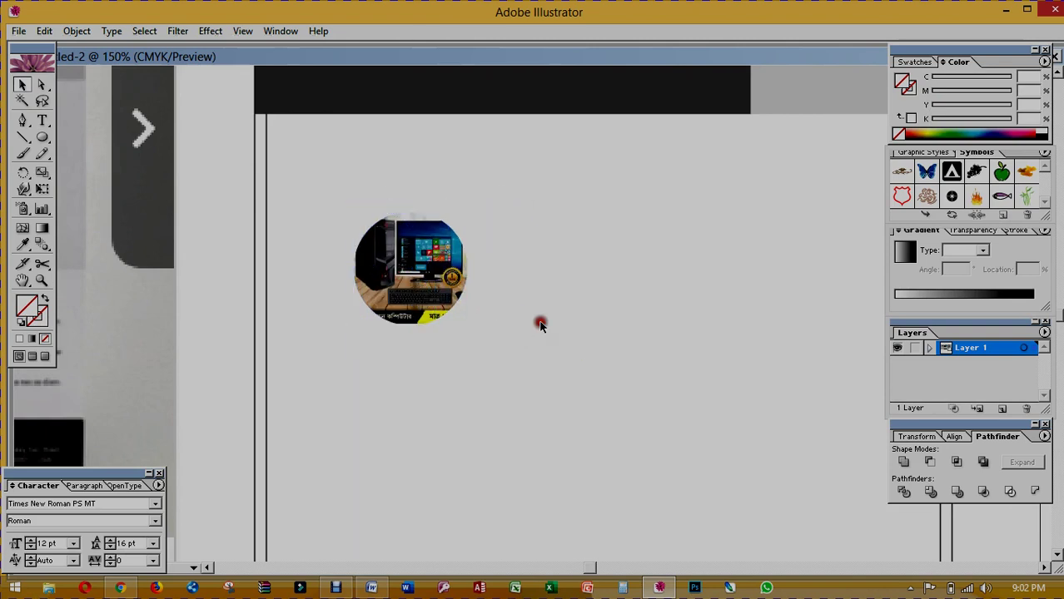
{"action": "left_click", "coordinate": [395, 256]}
{"action": "left_click_drag", "start_coordinate": [395, 255], "coordinate": [401, 250]}
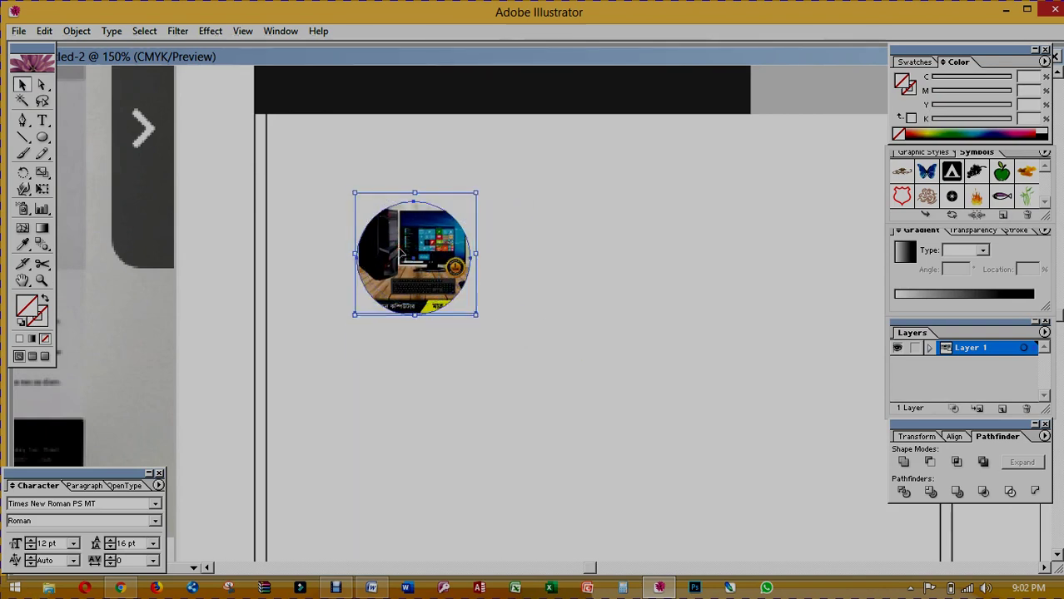
{"action": "key", "text": "ctrl+minus"}
{"action": "key", "text": "ctrl+minus"}
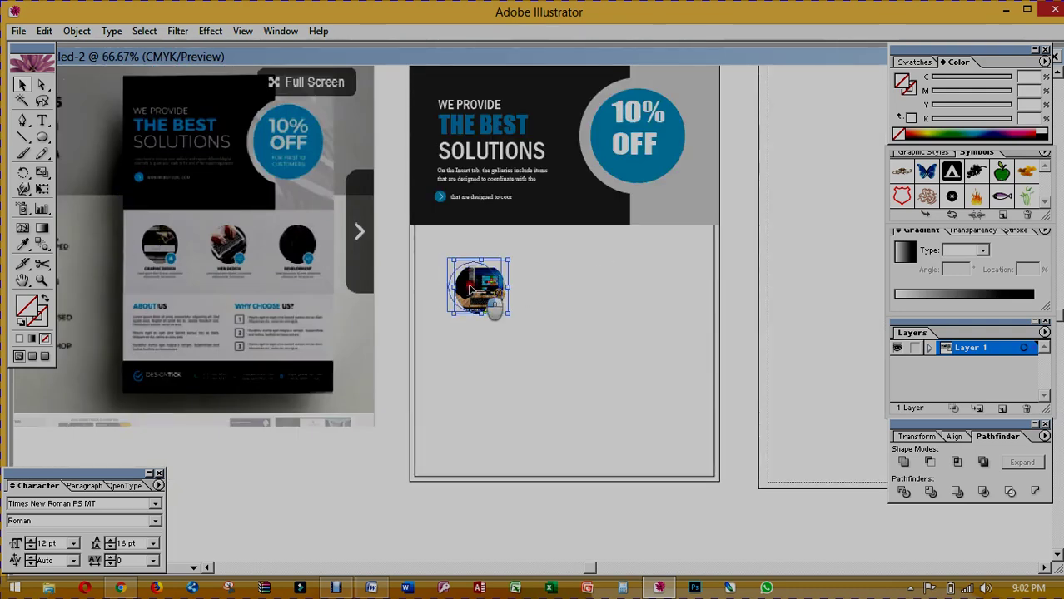
Duplicate the round photo twice (Alt-drag, then Ctrl+D) for three thumbnails
{"action": "left_click_drag", "start_coordinate": [479, 288], "coordinate": [462, 282]}
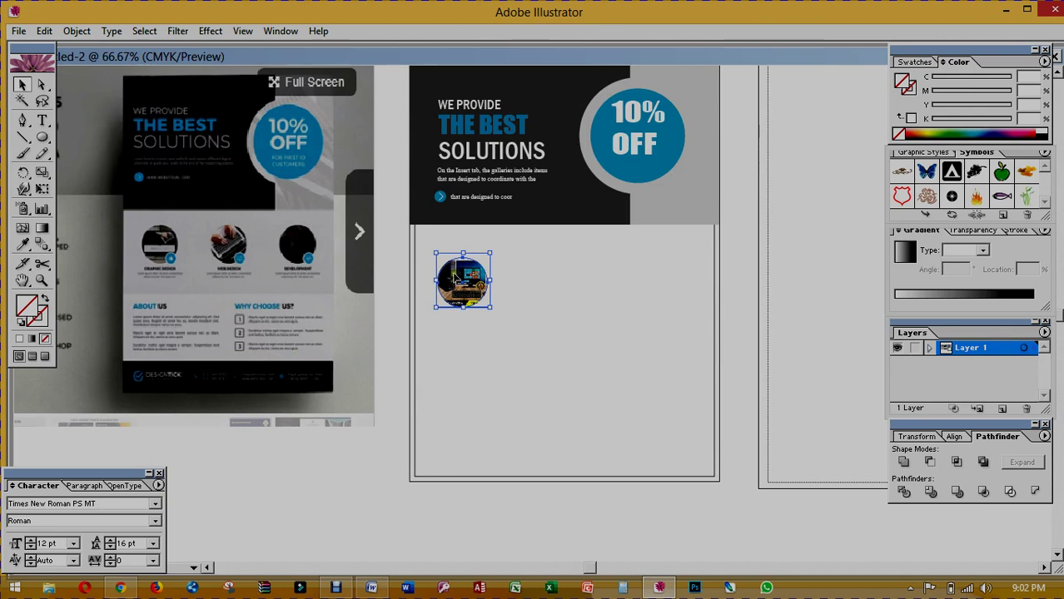
{"action": "mouse_move", "coordinate": [455, 276]}
{"action": "left_mouse_down"}
{"action": "mouse_move", "coordinate": [522, 278]}
{"action": "mouse_move", "coordinate": [501, 287]}
{"action": "left_mouse_up"}
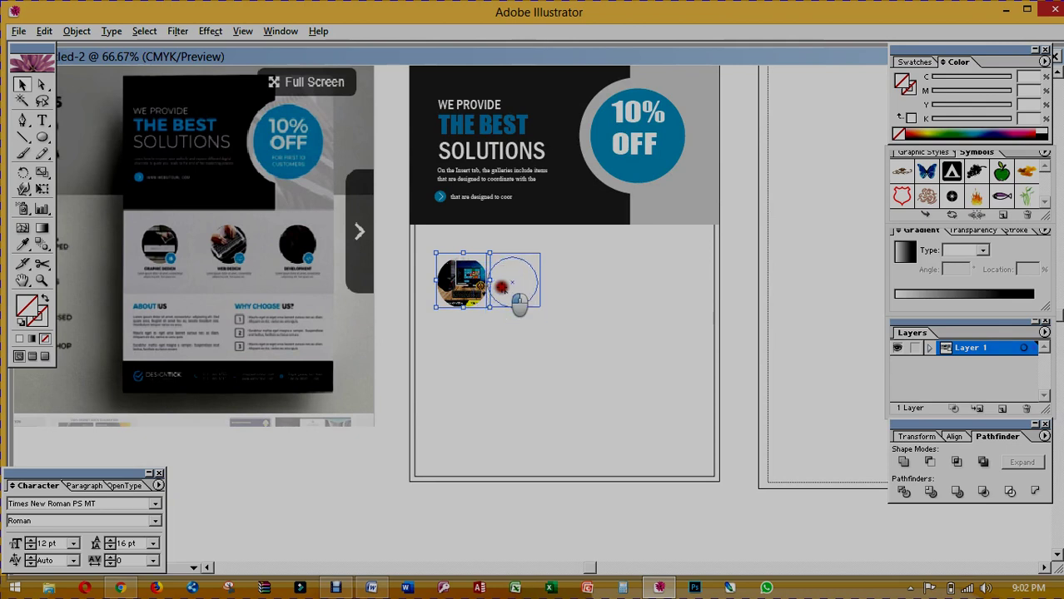
{"action": "left_click_drag", "start_coordinate": [501, 287], "coordinate": [535, 287]}
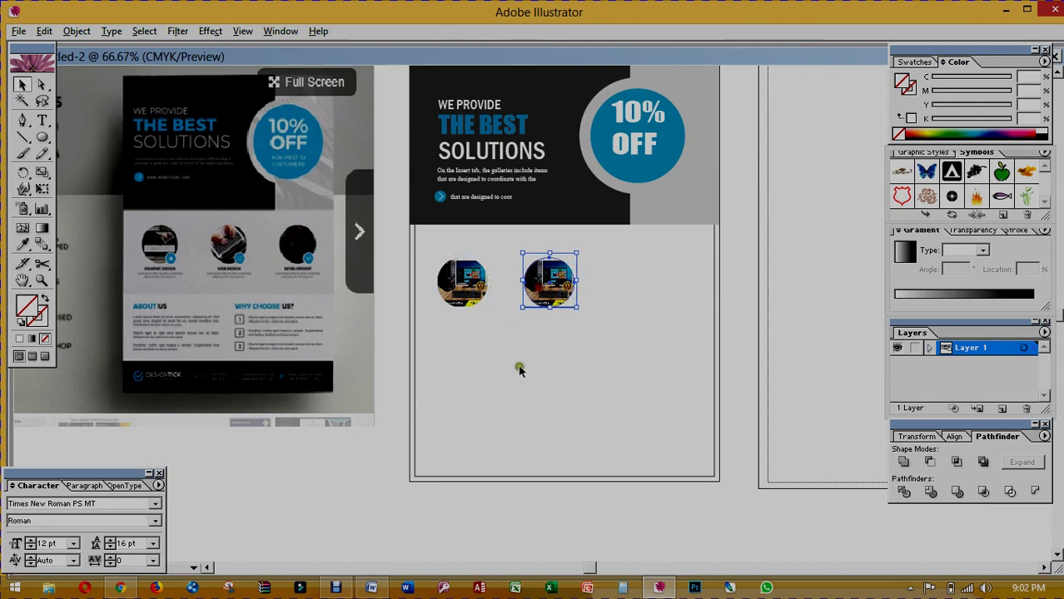
{"action": "key", "text": "ctrl+d"}
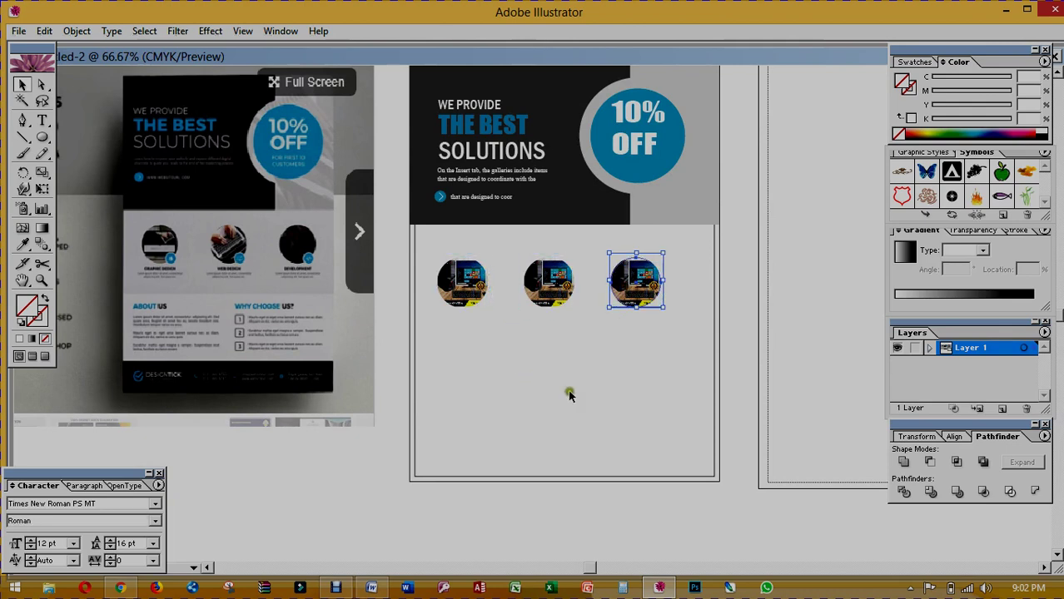
{"action": "left_click", "coordinate": [601, 382]}
Nudge all three round thumbnails right and up into place below the header
{"action": "left_click_drag", "start_coordinate": [673, 266], "coordinate": [410, 272]}
{"action": "left_click_drag", "start_coordinate": [566, 299], "coordinate": [584, 297]}
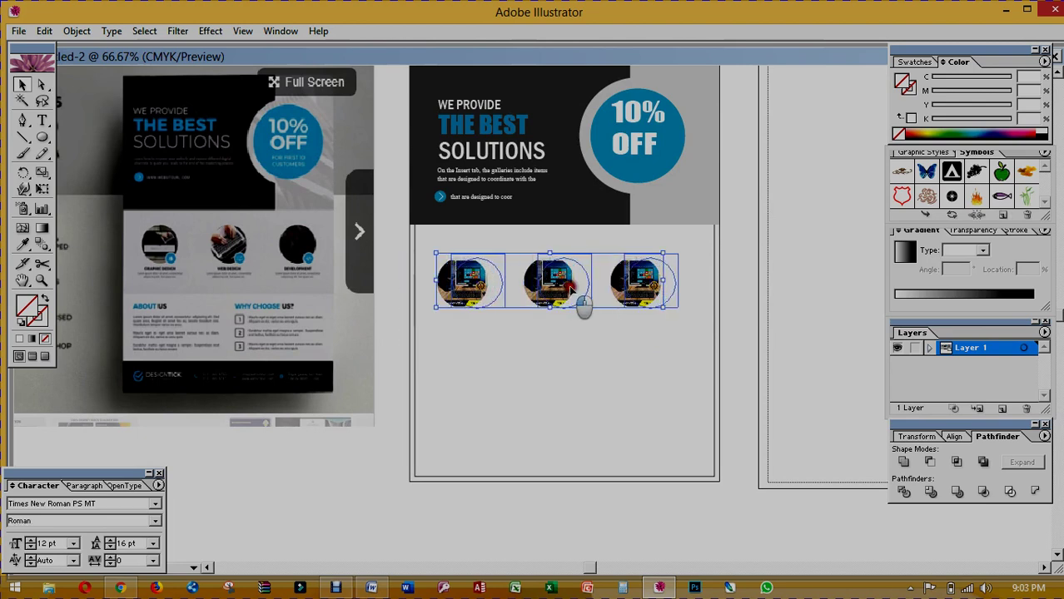
{"action": "left_click", "coordinate": [580, 400]}
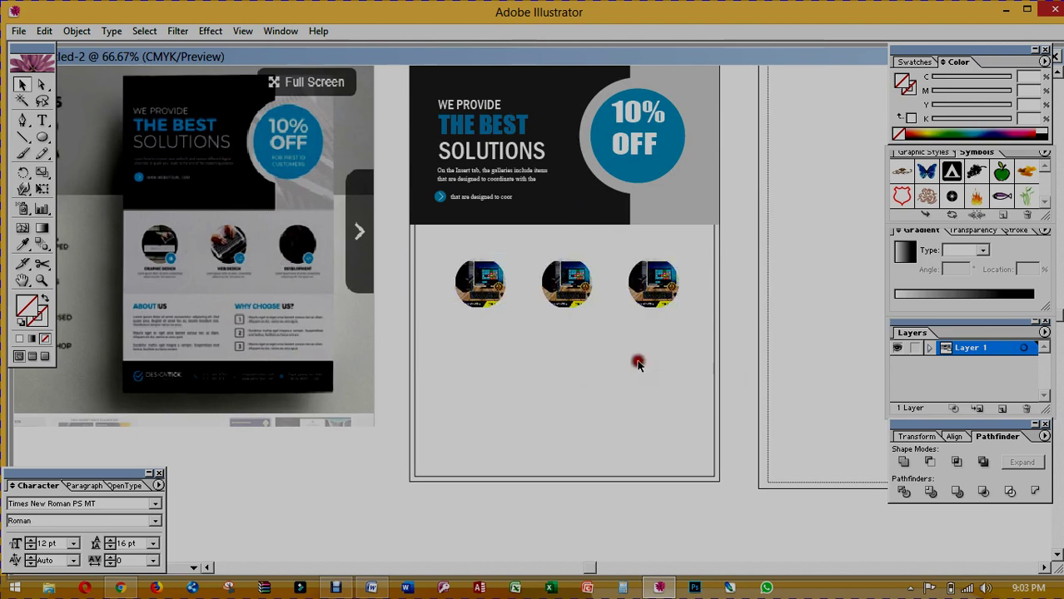
{"action": "left_click_drag", "start_coordinate": [679, 356], "coordinate": [500, 301]}
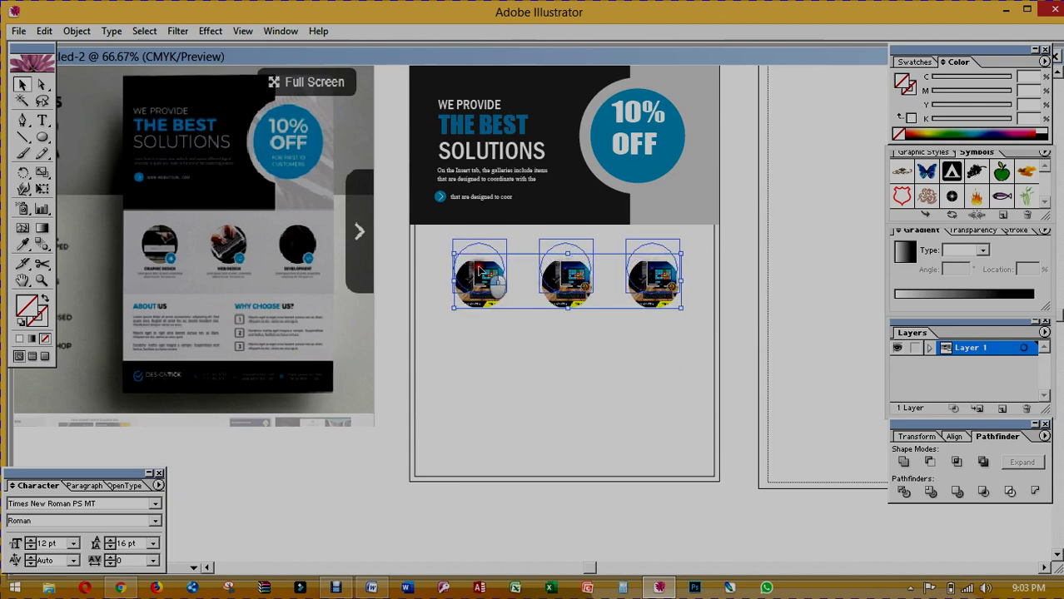
{"action": "key", "text": "ctrl+7"}
{"action": "left_click", "coordinate": [530, 363]}
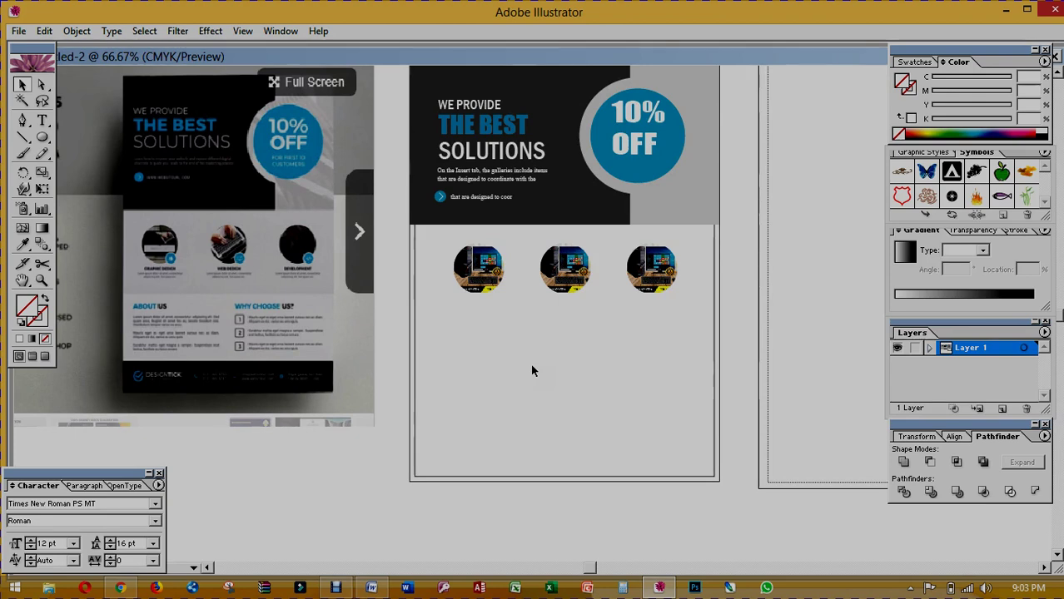
{"action": "left_click", "coordinate": [459, 253]}
{"action": "left_click_drag", "start_coordinate": [459, 254], "coordinate": [504, 285]}
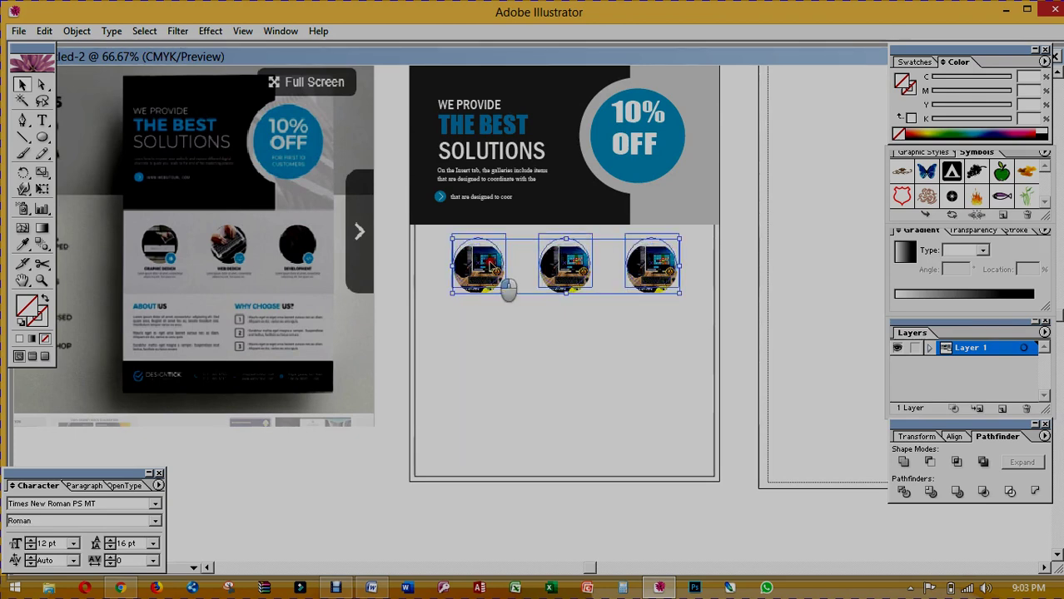
Copy the header's small blue arrow icon onto the first thumbnail's lower-right edge
{"action": "left_click", "coordinate": [531, 341]}
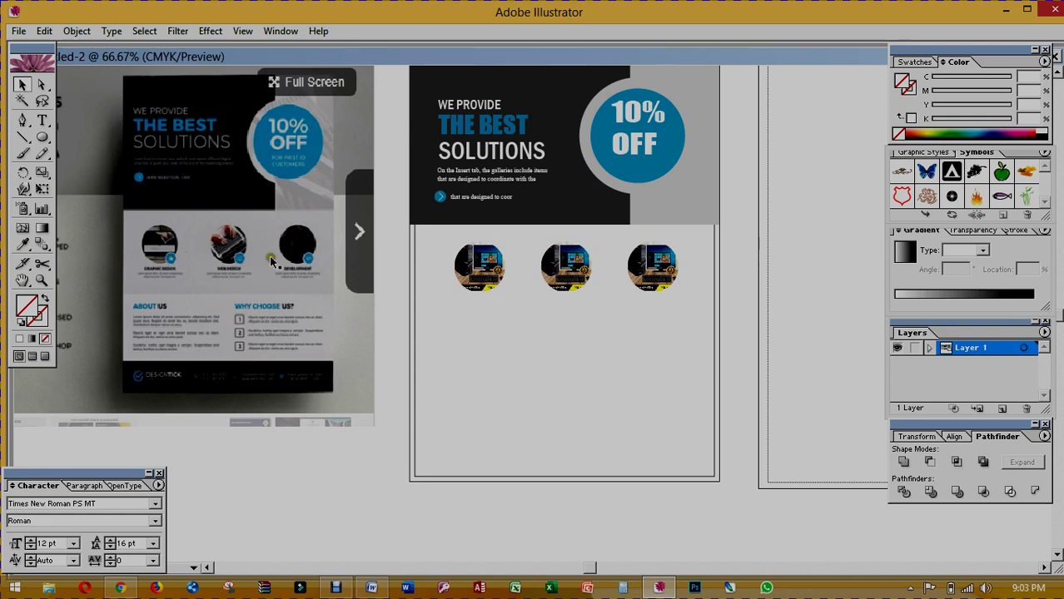
{"action": "left_click", "coordinate": [441, 198]}
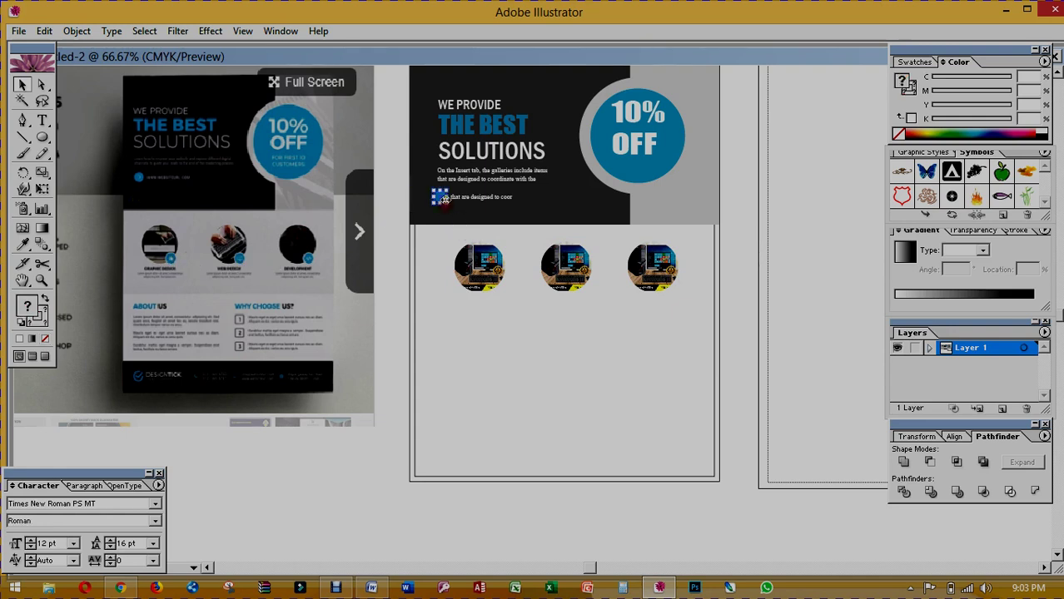
{"action": "left_click", "coordinate": [436, 245]}
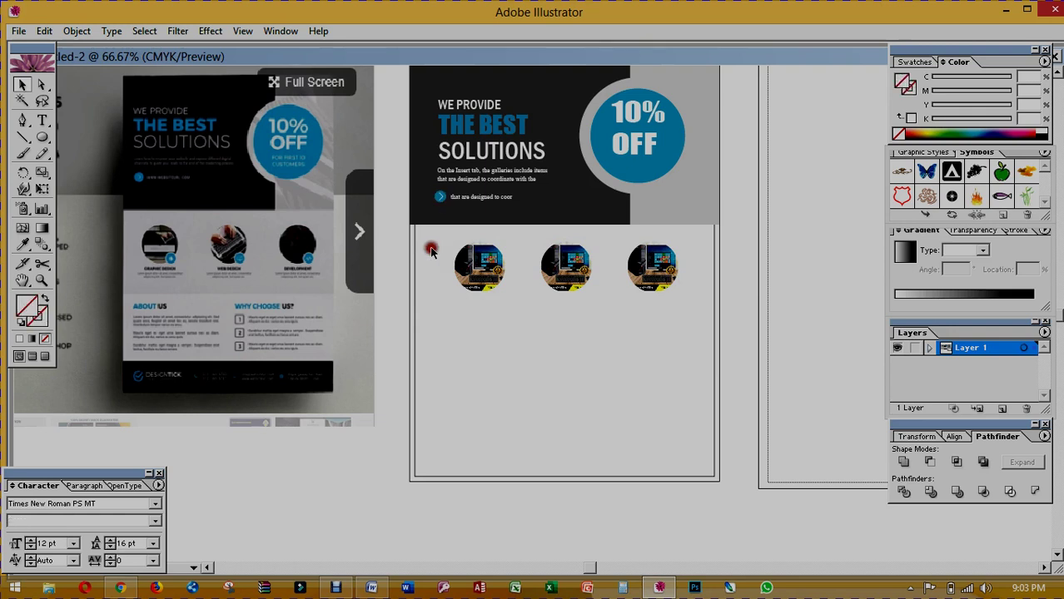
{"action": "left_click", "coordinate": [440, 200]}
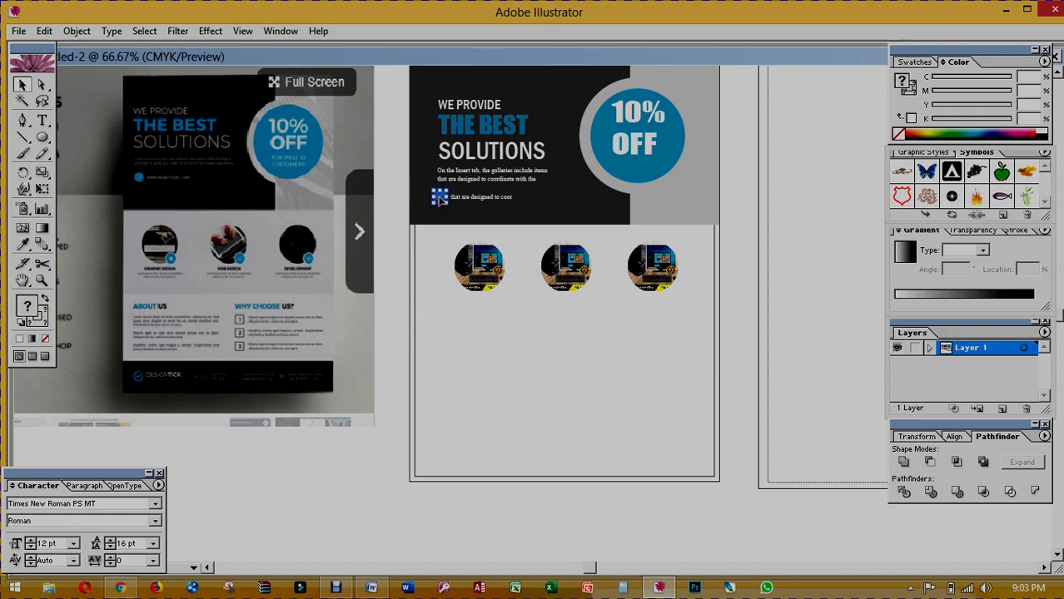
{"action": "left_click", "coordinate": [495, 291]}
{"action": "left_click_drag", "start_coordinate": [495, 291], "coordinate": [497, 291]}
{"action": "left_click", "coordinate": [502, 319]}
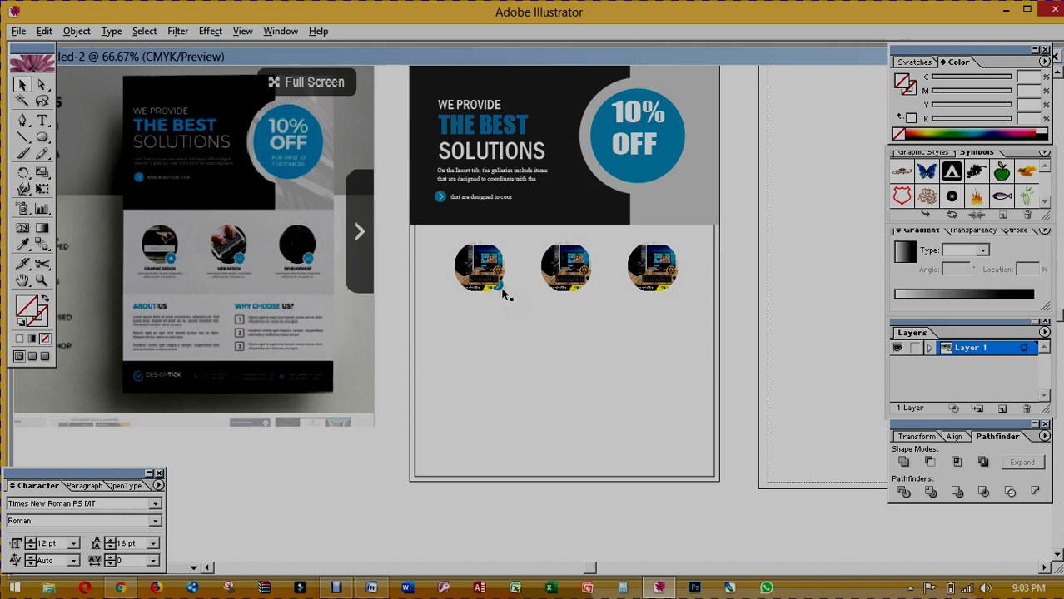
{"action": "key", "text": "ctrl+plus"}
{"action": "key", "text": "ctrl+plus"}
Bring the blue arrow badge in front of the first round photo
{"action": "key", "text": "ctrl+plus"}
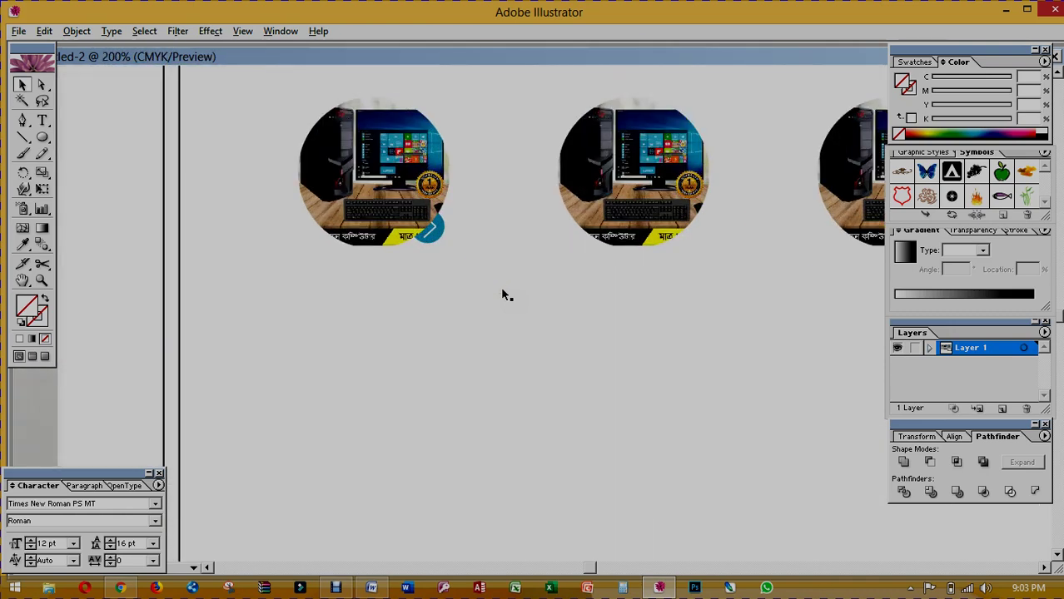
{"action": "key", "text": "ctrl+plus"}
{"action": "key", "text": "ctrl+plus"}
{"action": "scroll", "coordinate": [458, 299], "scroll_direction": "up", "scroll_amount": 3}
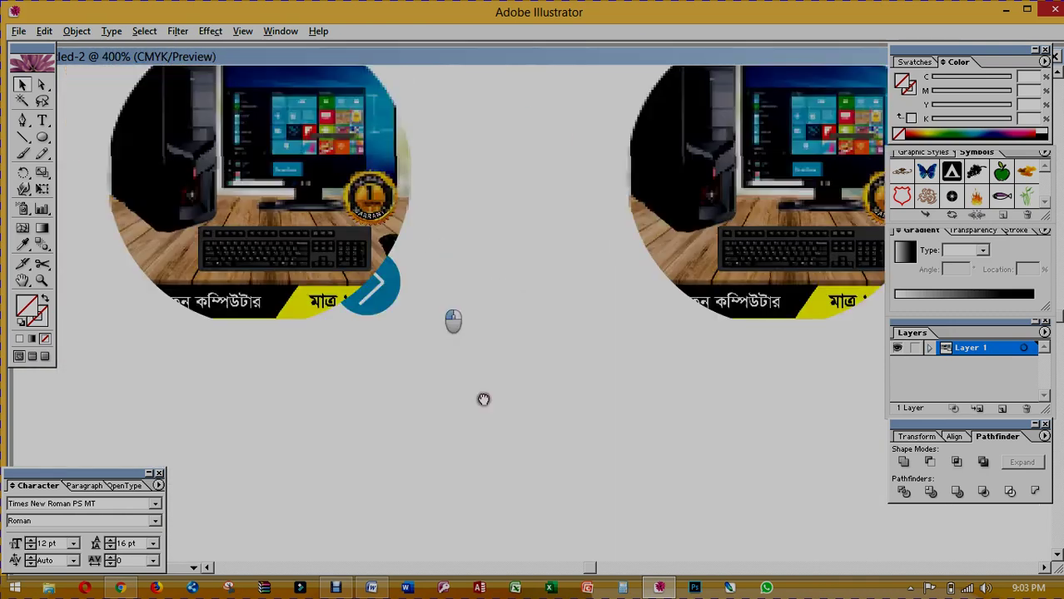
{"action": "left_click_drag", "start_coordinate": [433, 300], "coordinate": [441, 283]}
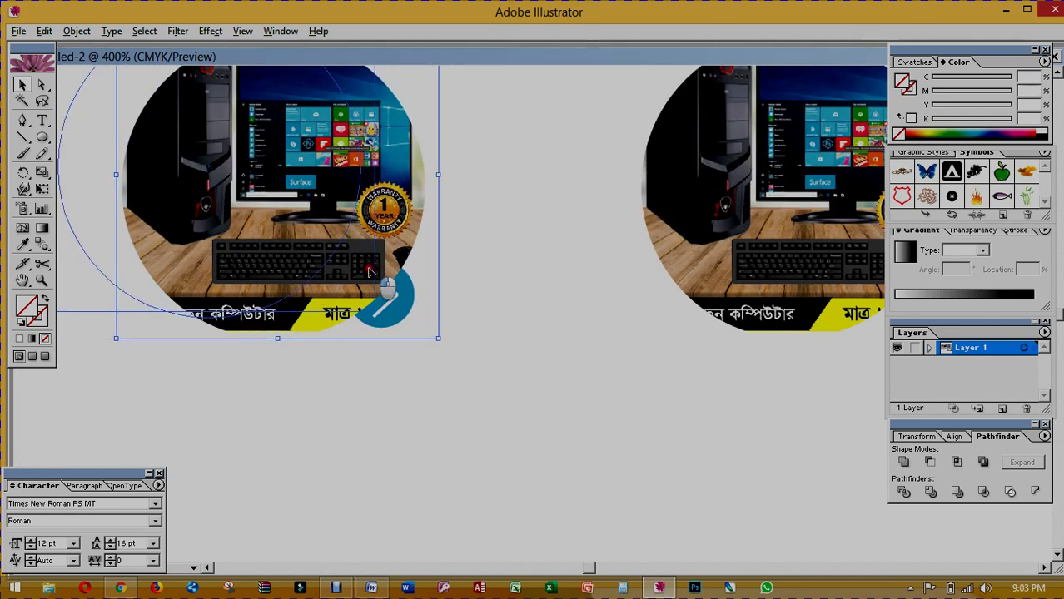
{"action": "left_click_drag", "start_coordinate": [441, 283], "coordinate": [376, 263]}
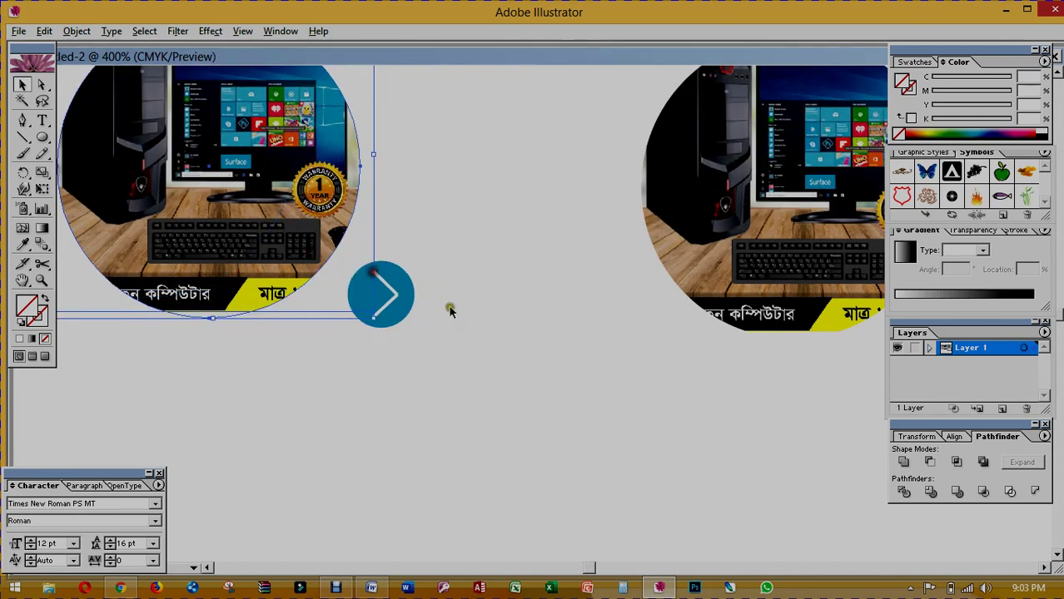
{"action": "left_click", "coordinate": [394, 302]}
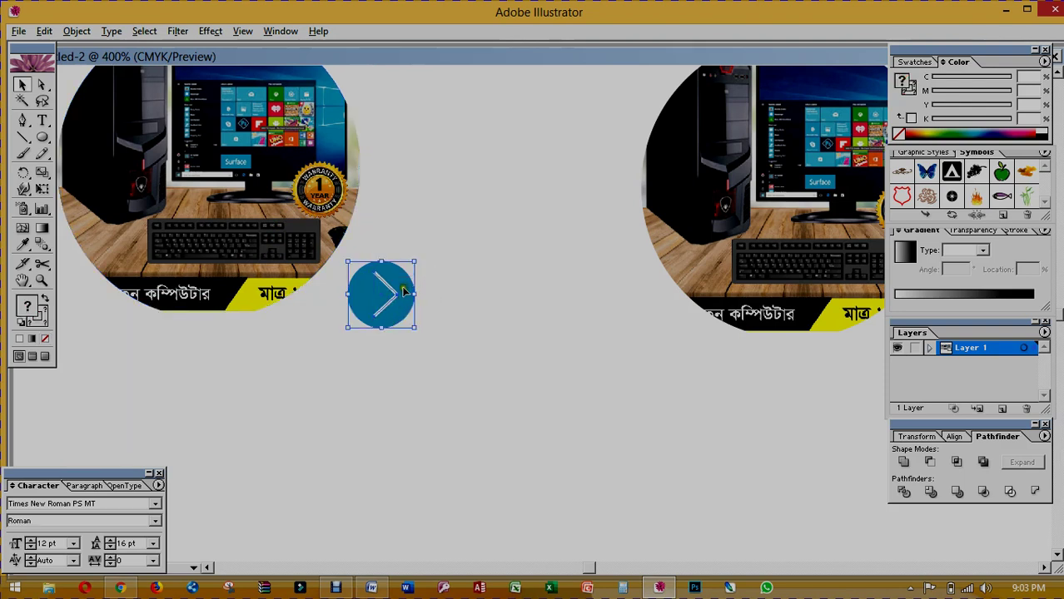
{"action": "right_click", "coordinate": [397, 291]}
{"action": "mouse_move", "coordinate": [454, 450]}
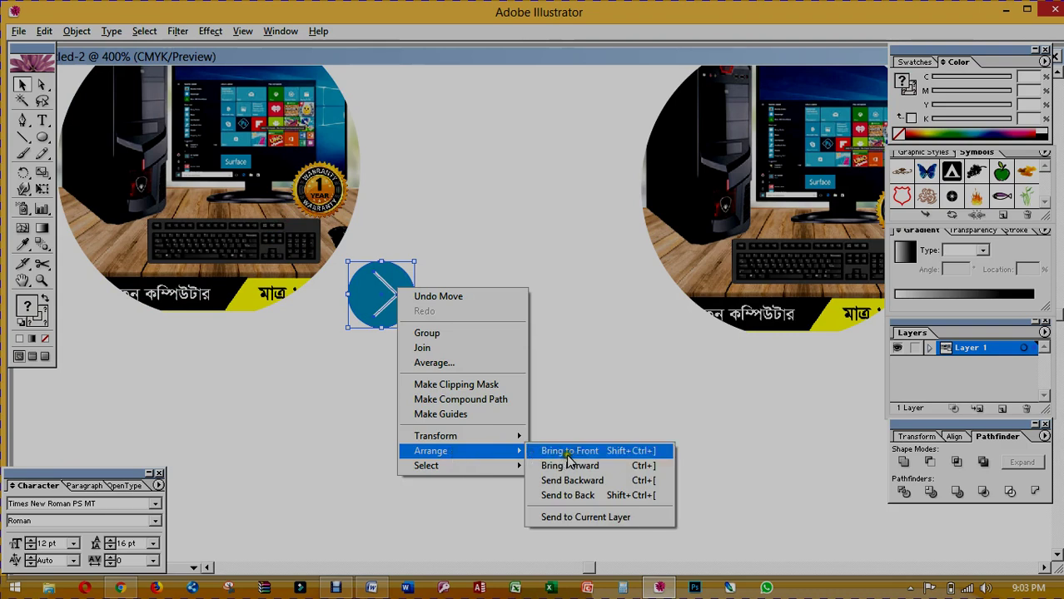
{"action": "left_click", "coordinate": [654, 452]}
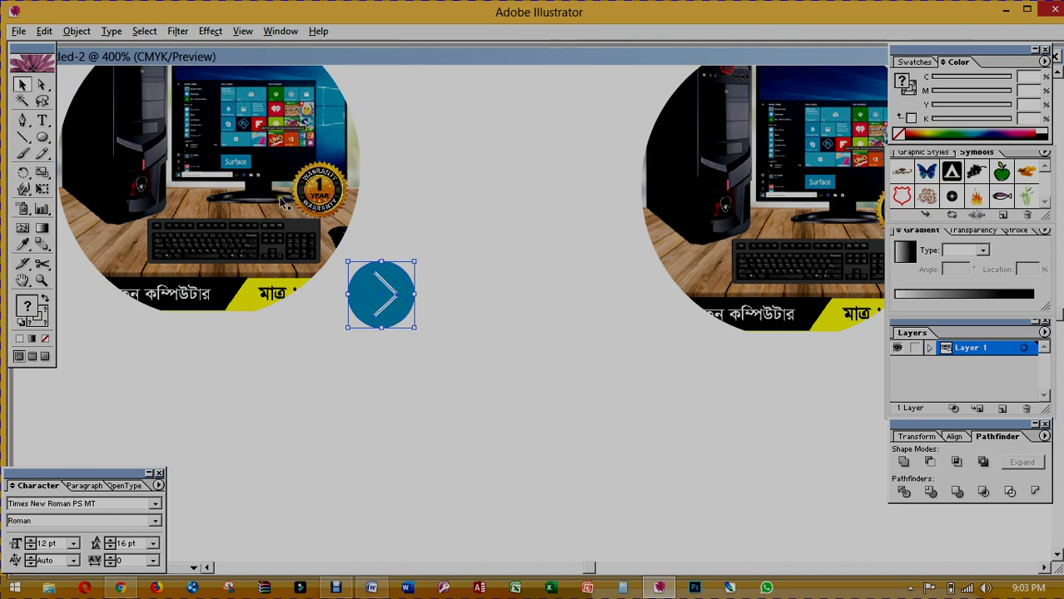
{"action": "left_click", "coordinate": [333, 218]}
{"action": "left_click_drag", "start_coordinate": [333, 218], "coordinate": [398, 239]}
{"action": "left_click", "coordinate": [458, 441]}
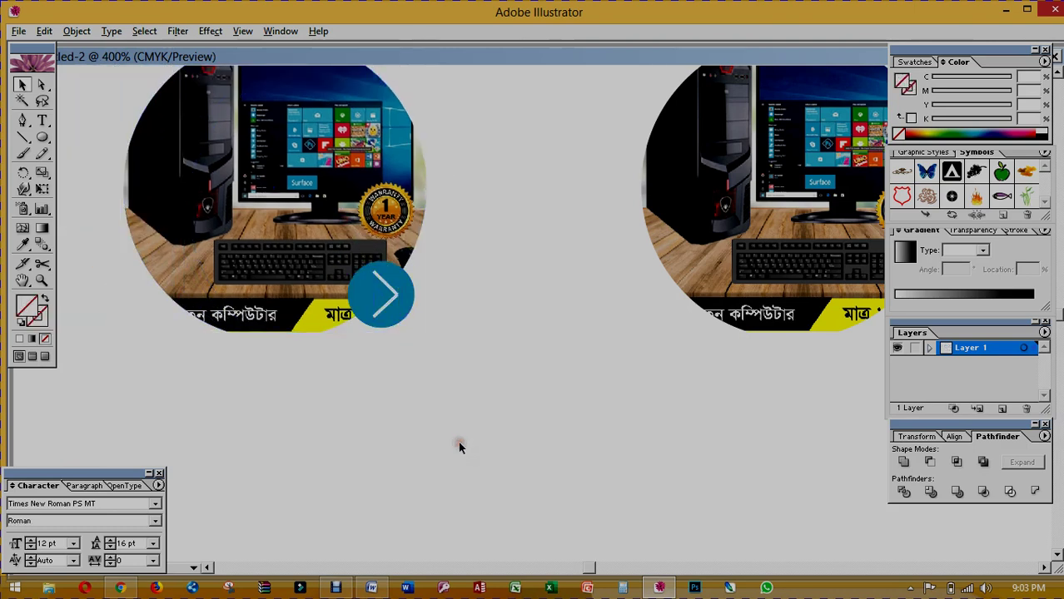
Group the photo's parts and set the group back beside the arrow badge
{"action": "left_click", "coordinate": [391, 293]}
{"action": "left_click_drag", "start_coordinate": [308, 230], "coordinate": [209, 194]}
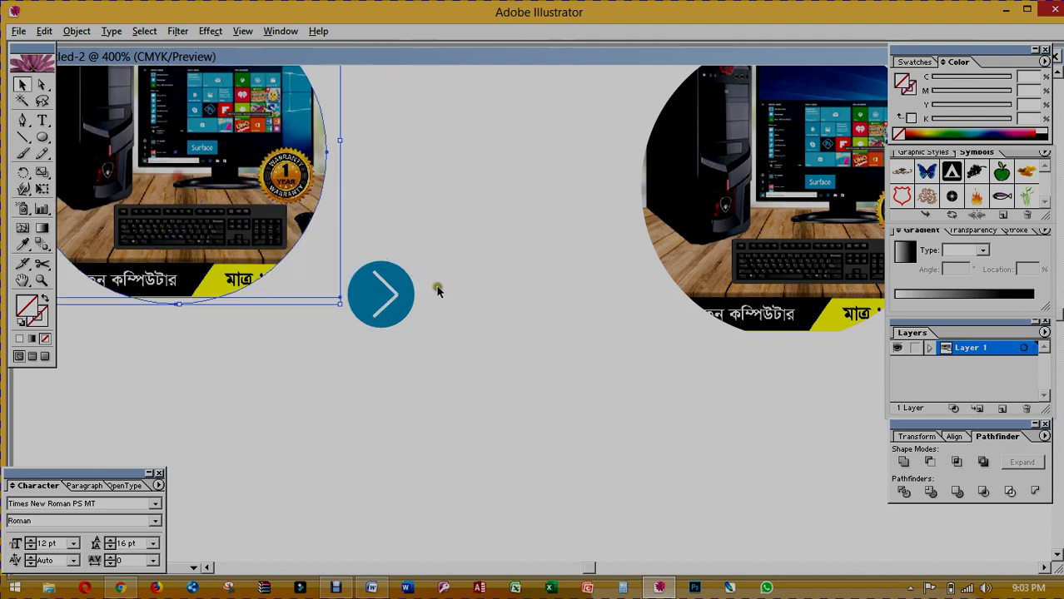
{"action": "left_click", "coordinate": [395, 305]}
{"action": "right_click", "coordinate": [396, 305]}
{"action": "left_click", "coordinate": [433, 344]}
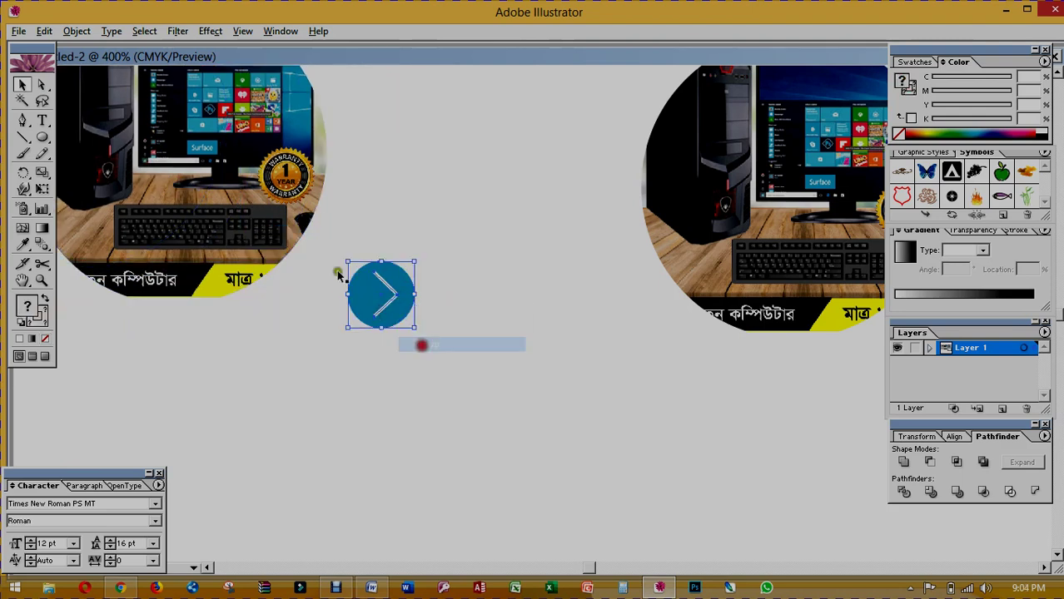
{"action": "left_click", "coordinate": [302, 237]}
{"action": "left_click_drag", "start_coordinate": [301, 238], "coordinate": [401, 277]}
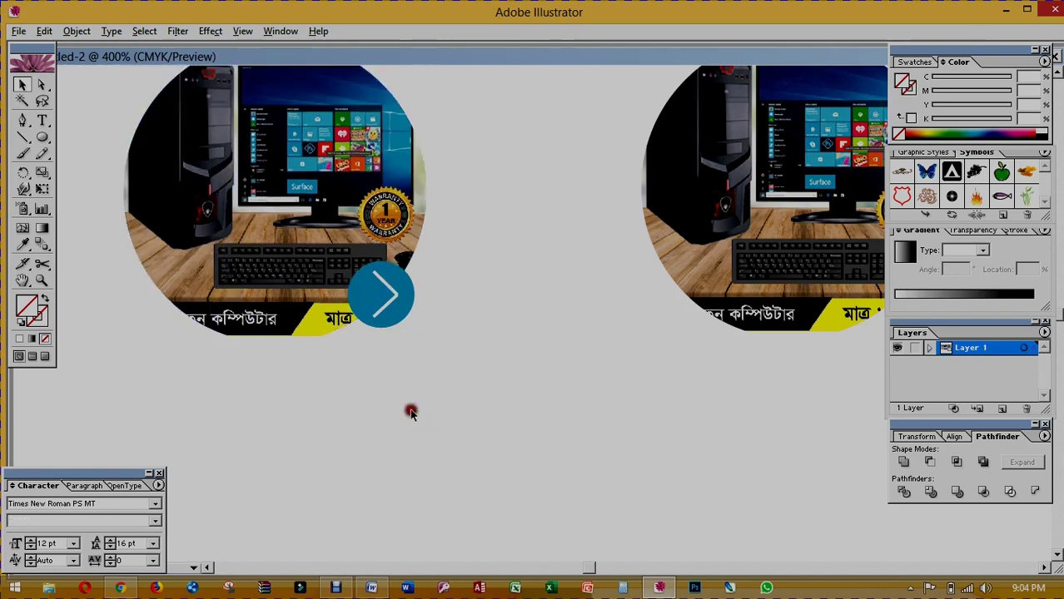
{"action": "left_click", "coordinate": [382, 304]}
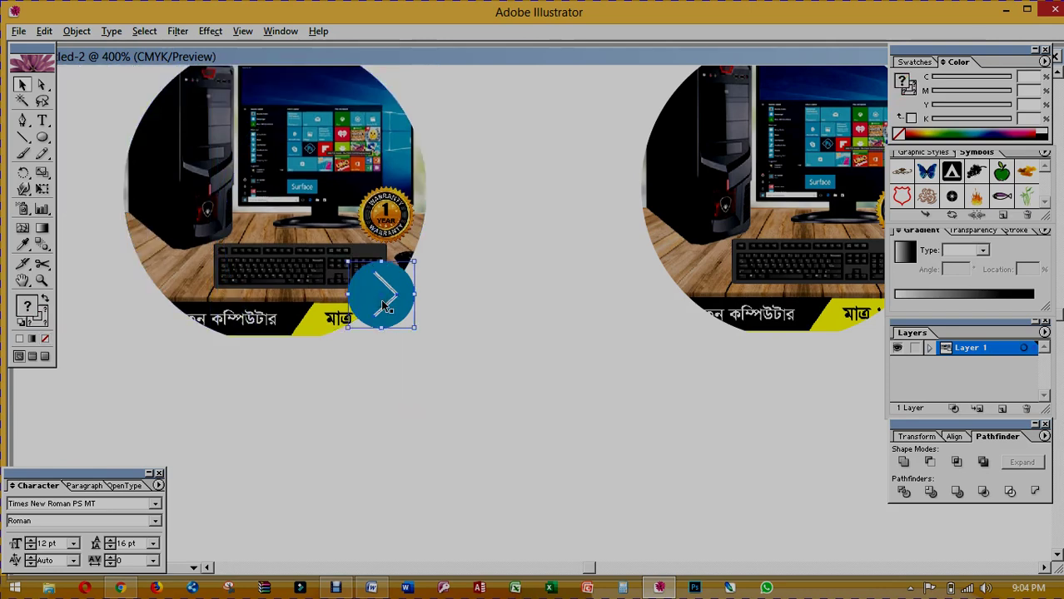
Copy the arrow badge onto the second and third photo circles
{"action": "key", "text": "ctrl+minus"}
{"action": "key", "text": "ctrl+minus"}
{"action": "key", "text": "ctrl+minus"}
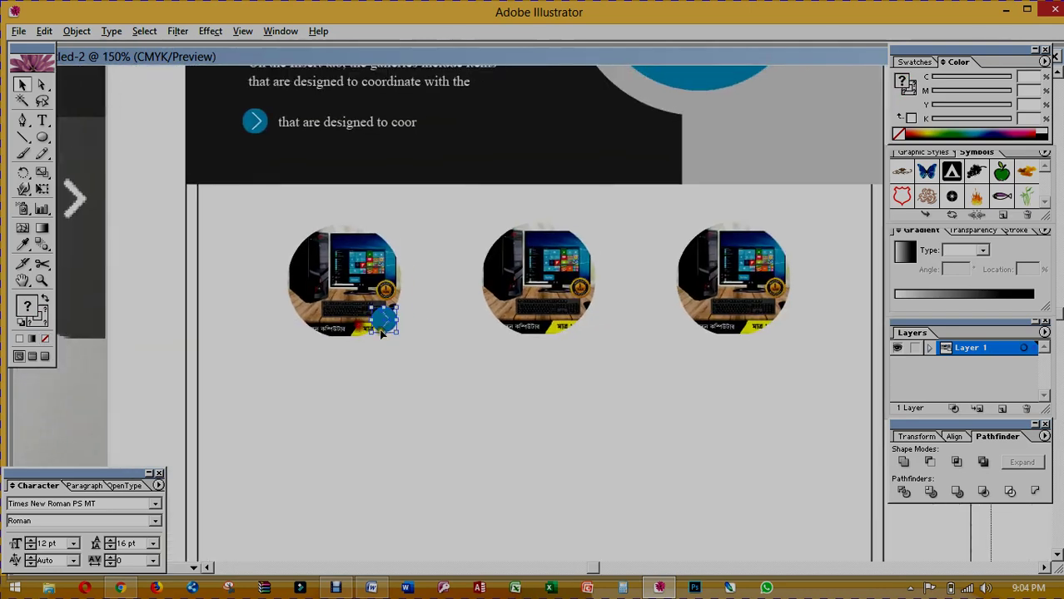
{"action": "left_click_drag", "start_coordinate": [383, 322], "coordinate": [583, 327]}
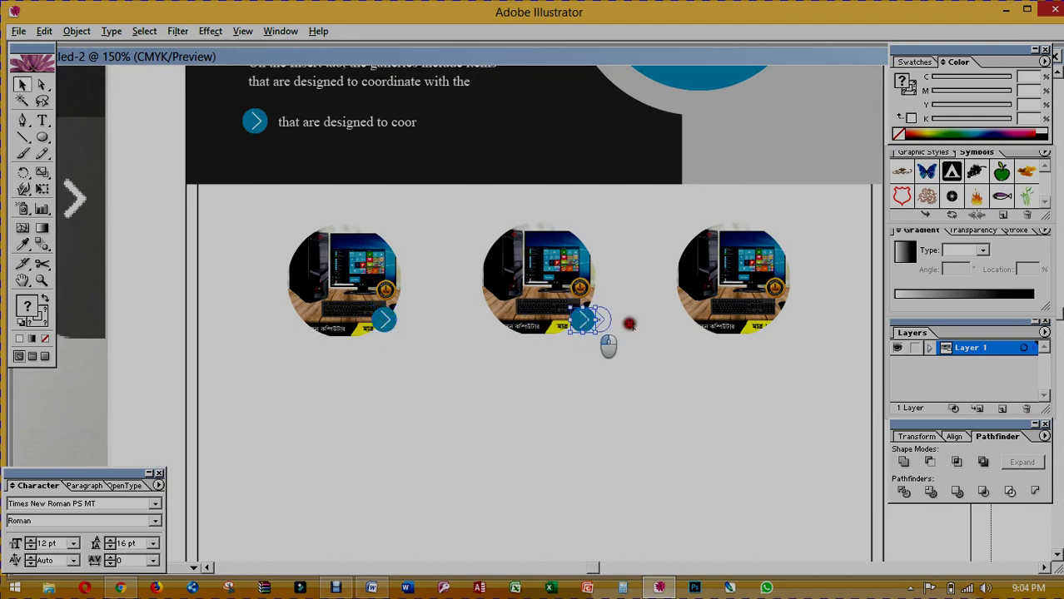
{"action": "left_click_drag", "start_coordinate": [582, 321], "coordinate": [775, 323]}
{"action": "left_click", "coordinate": [682, 425]}
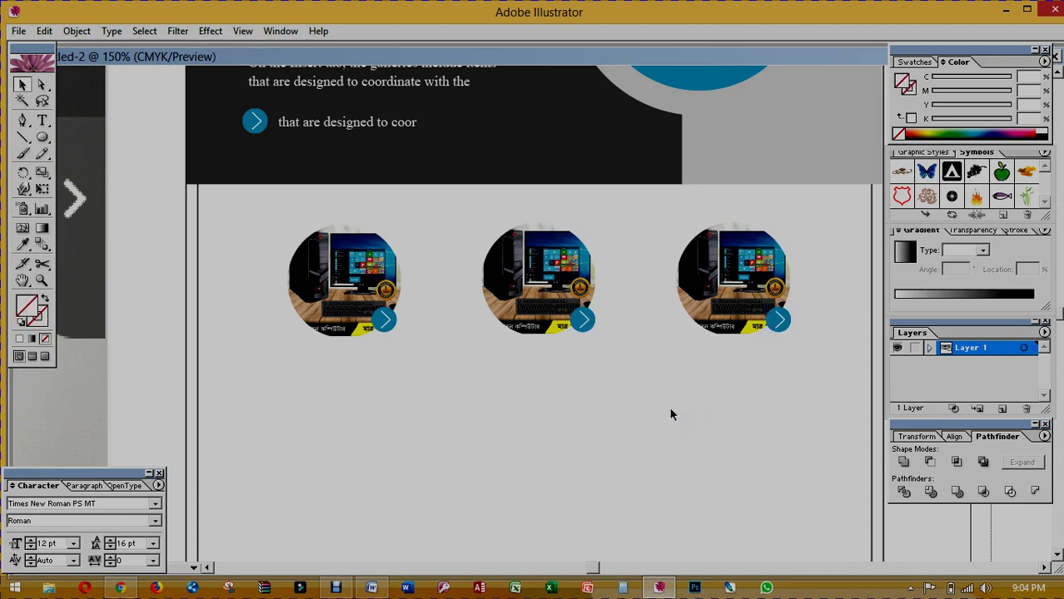
{"action": "key", "text": "ctrl+minus"}
{"action": "key", "text": "ctrl+minus"}
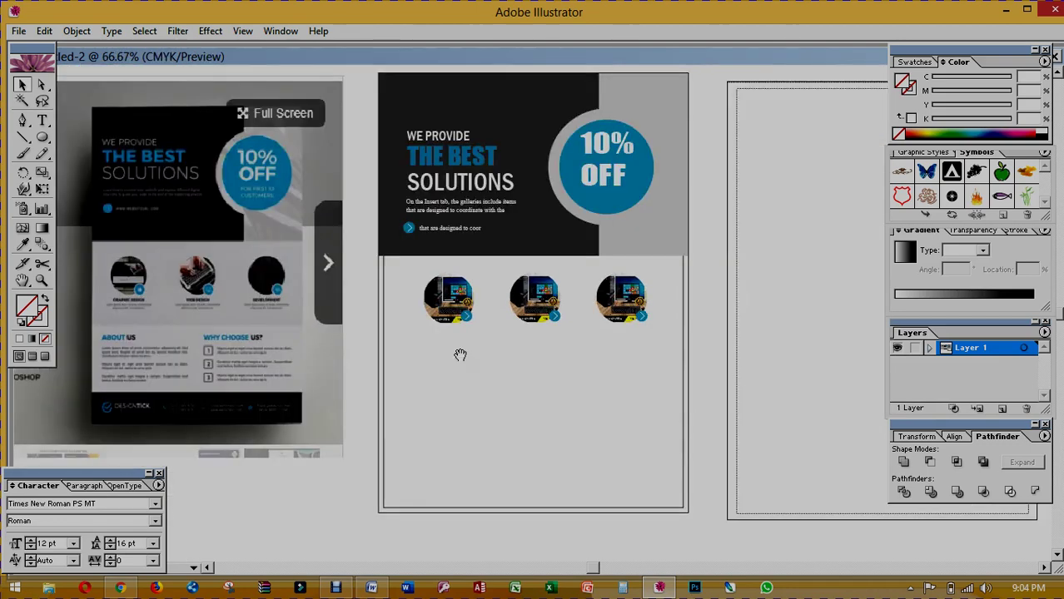
Draw a page-wide rectangle from under the header across all three round thumbnails
{"action": "left_click_drag", "start_coordinate": [458, 356], "coordinate": [496, 377]}
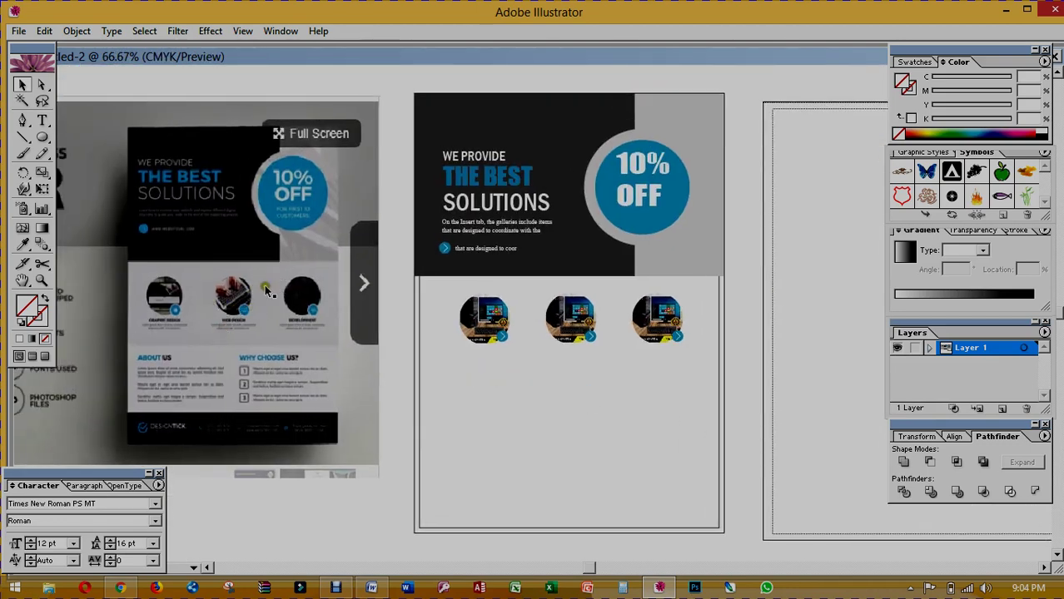
{"action": "left_click", "coordinate": [506, 371]}
{"action": "left_click_drag", "start_coordinate": [47, 138], "coordinate": [50, 138]}
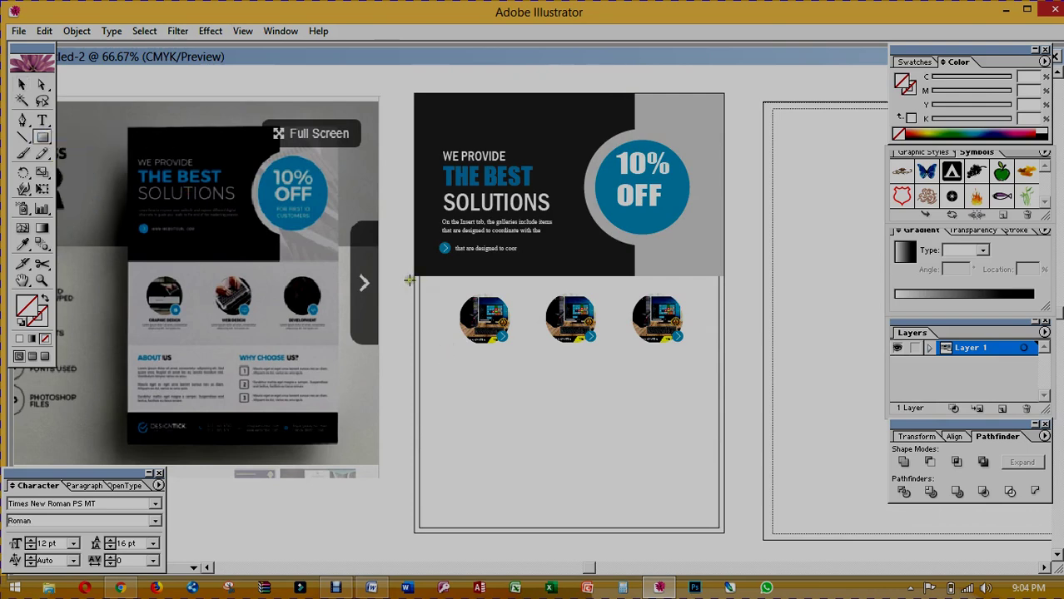
{"action": "key", "text": "ctrl+plus"}
{"action": "key", "text": "ctrl+plus"}
{"action": "left_click_drag", "start_coordinate": [463, 293], "coordinate": [301, 277]}
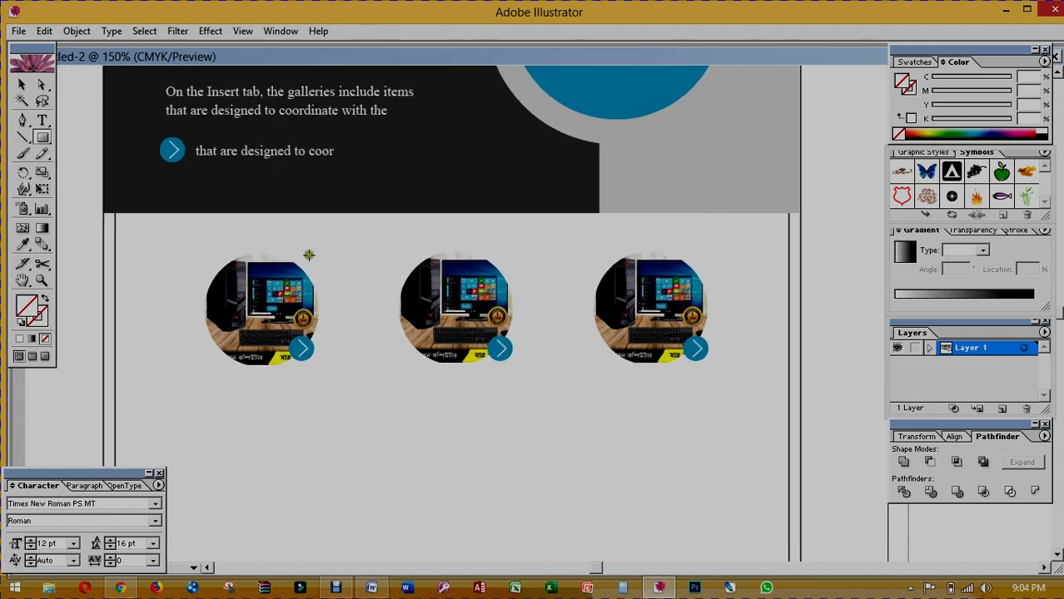
{"action": "left_click_drag", "start_coordinate": [102, 213], "coordinate": [800, 448]}
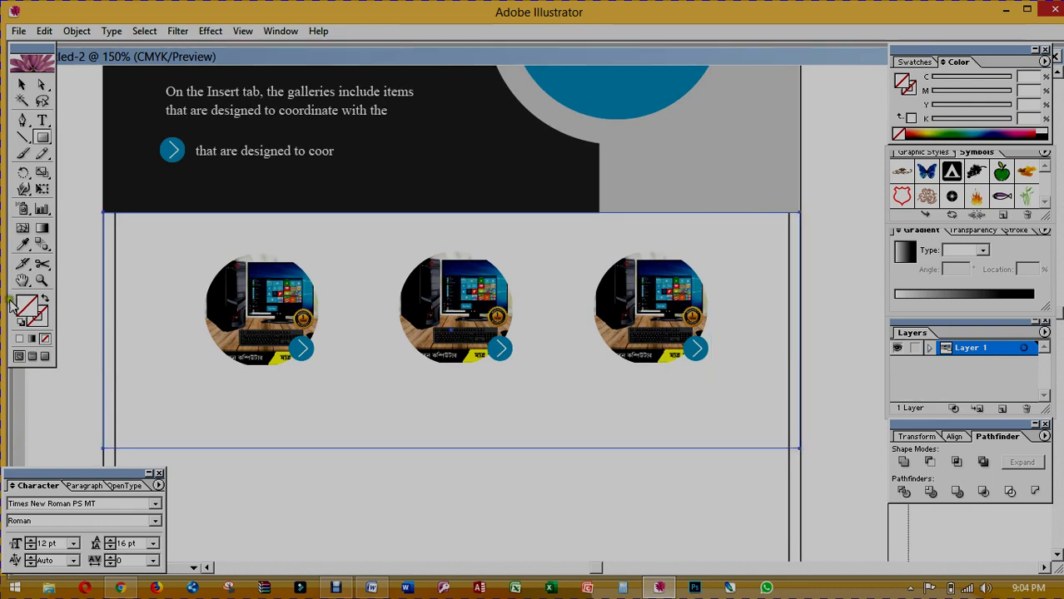
Fill the rectangle with a grey swatch and lighten it to 10% black
{"action": "left_click", "coordinate": [915, 62]}
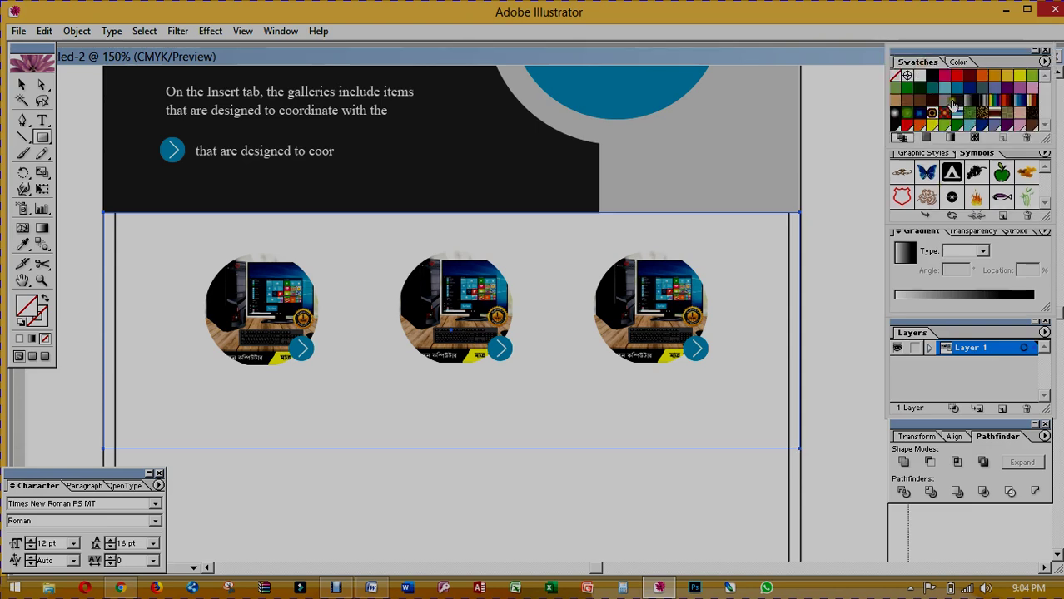
{"action": "left_click", "coordinate": [943, 100]}
{"action": "left_click", "coordinate": [957, 61]}
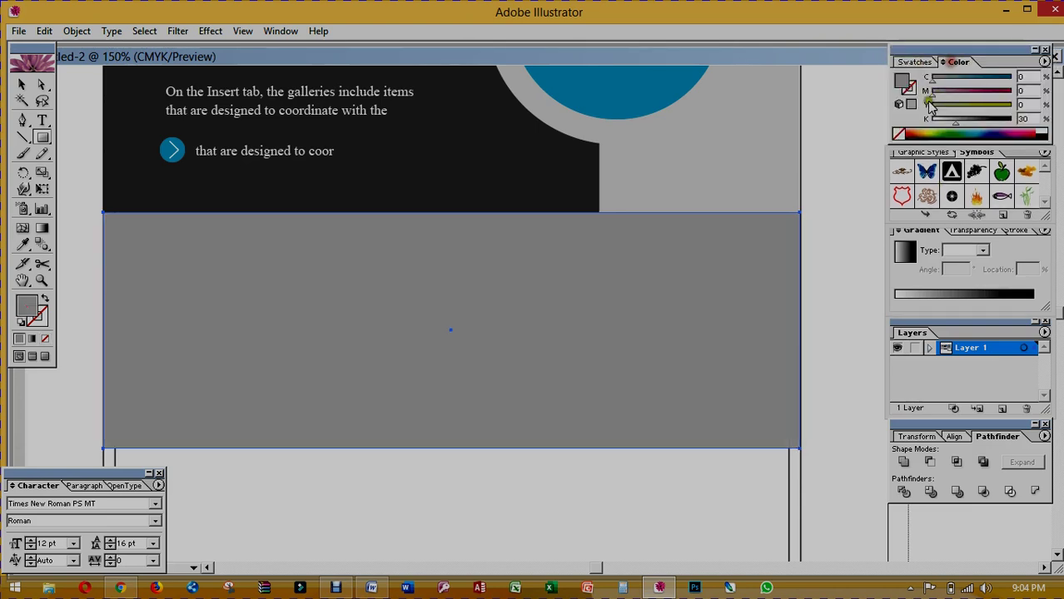
{"action": "left_click", "coordinate": [995, 119]}
{"action": "left_click", "coordinate": [1022, 119]}
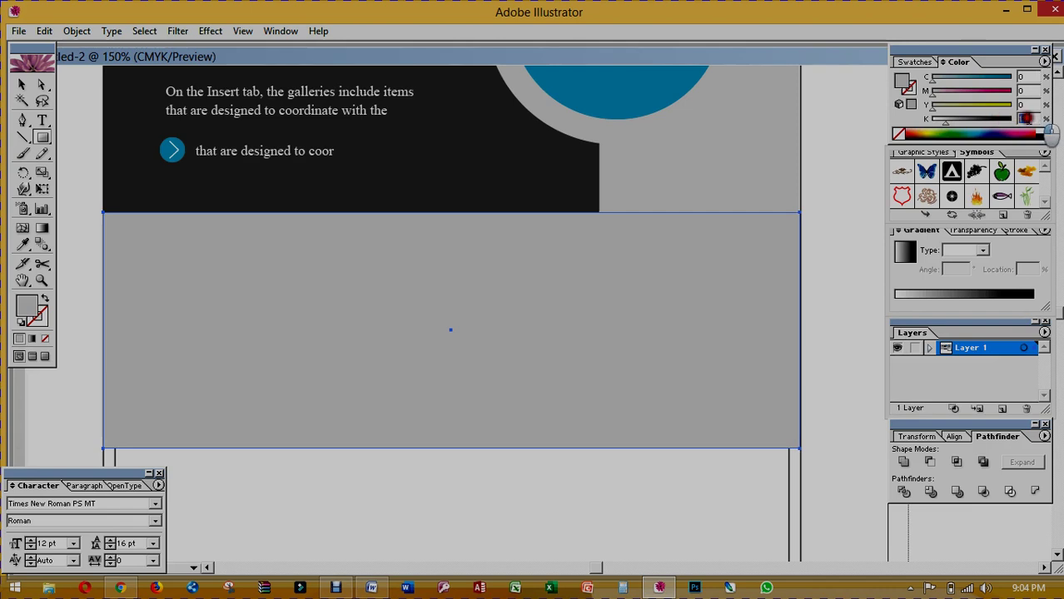
{"action": "type", "text": "10"}
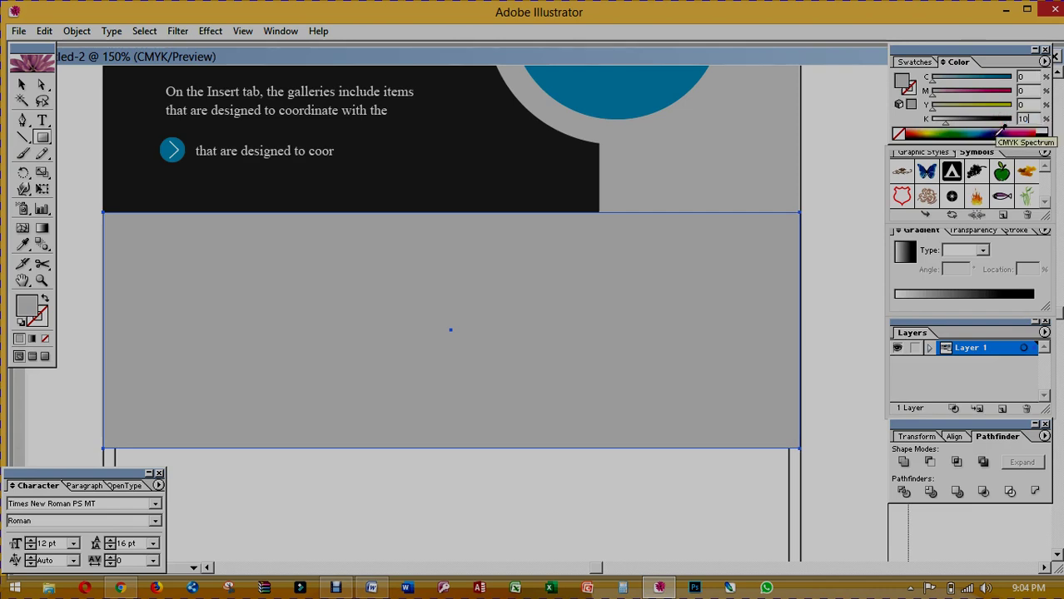
{"action": "key", "text": "Return"}
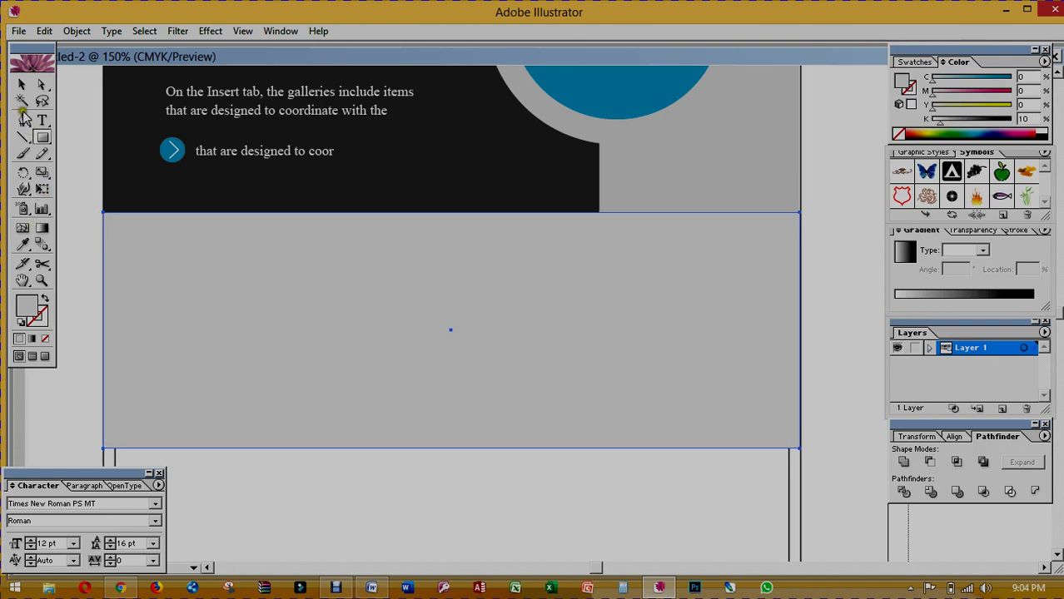
Match the reference grey, settling the rectangle's fill at 5% black, then deselect
{"action": "mouse_move", "coordinate": [346, 201]}
{"action": "left_mouse_down"}
{"action": "mouse_move", "coordinate": [540, 218]}
{"action": "mouse_move", "coordinate": [555, 274]}
{"action": "left_mouse_up"}
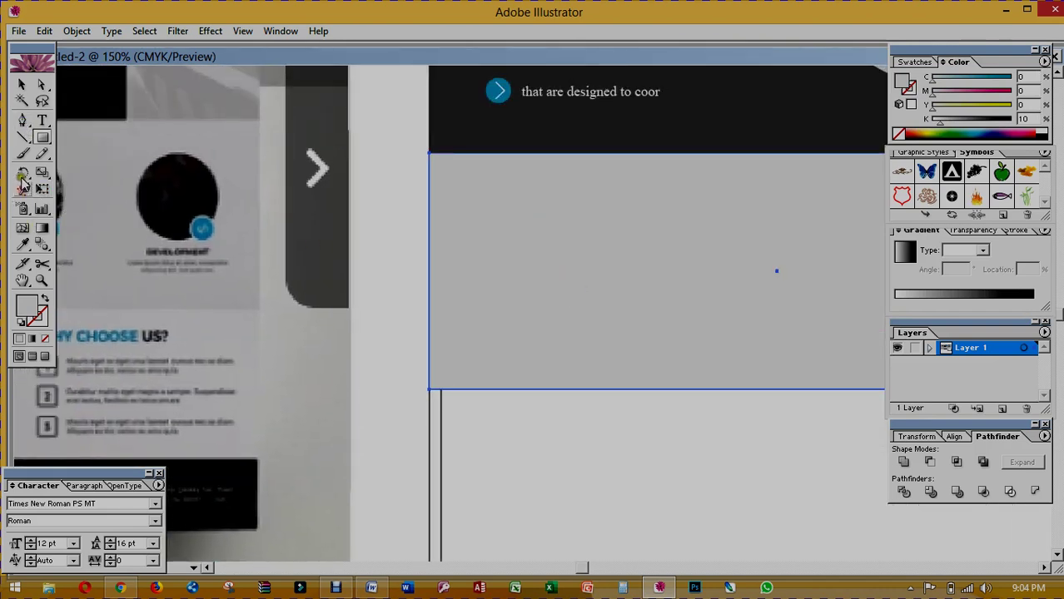
{"action": "left_click", "coordinate": [23, 244]}
{"action": "left_click", "coordinate": [257, 171]}
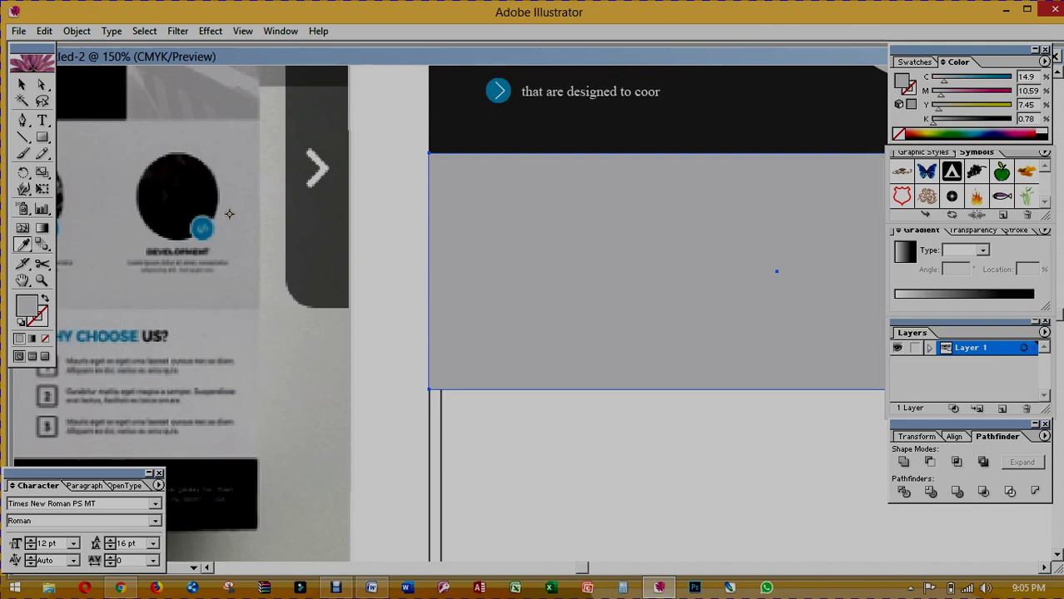
{"action": "left_click", "coordinate": [915, 62]}
{"action": "left_click", "coordinate": [970, 116]}
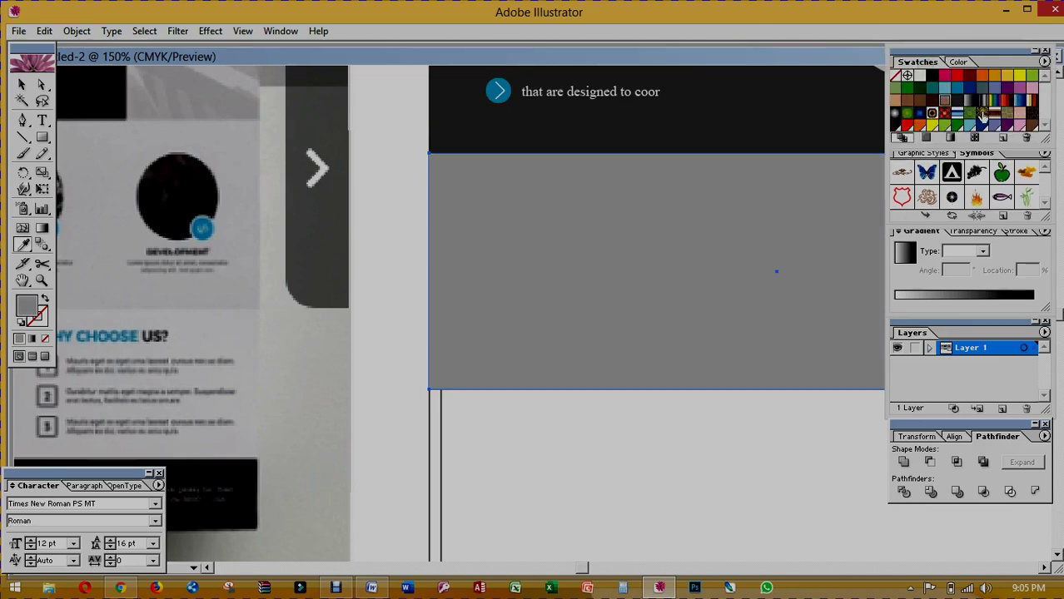
{"action": "left_click", "coordinate": [958, 62]}
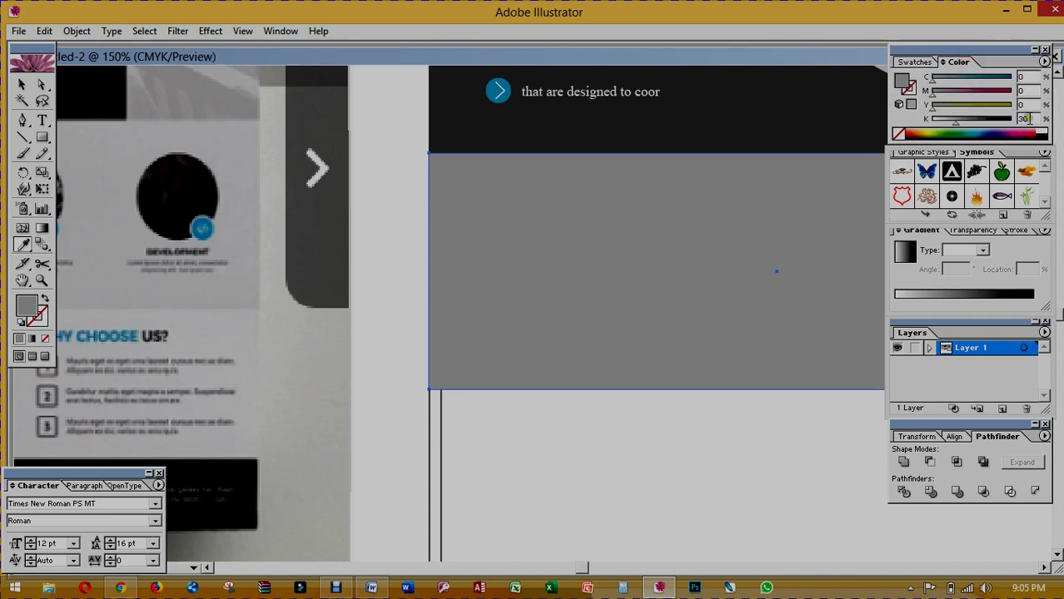
{"action": "key", "text": "Return"}
{"action": "type", "text": "5"}
{"action": "key", "text": "Return"}
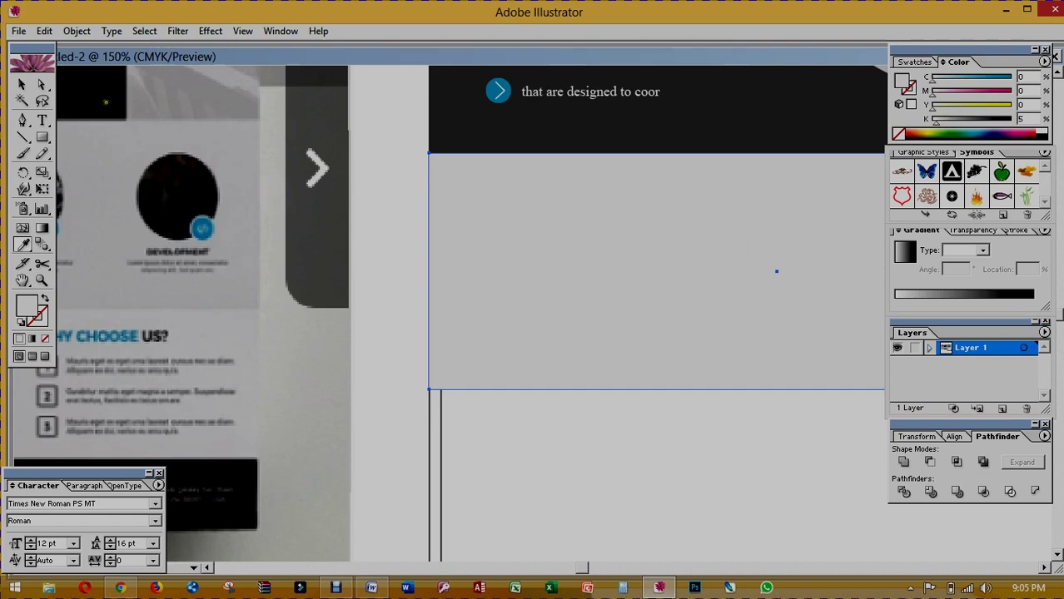
{"action": "left_click", "coordinate": [21, 84]}
{"action": "left_click", "coordinate": [469, 466]}
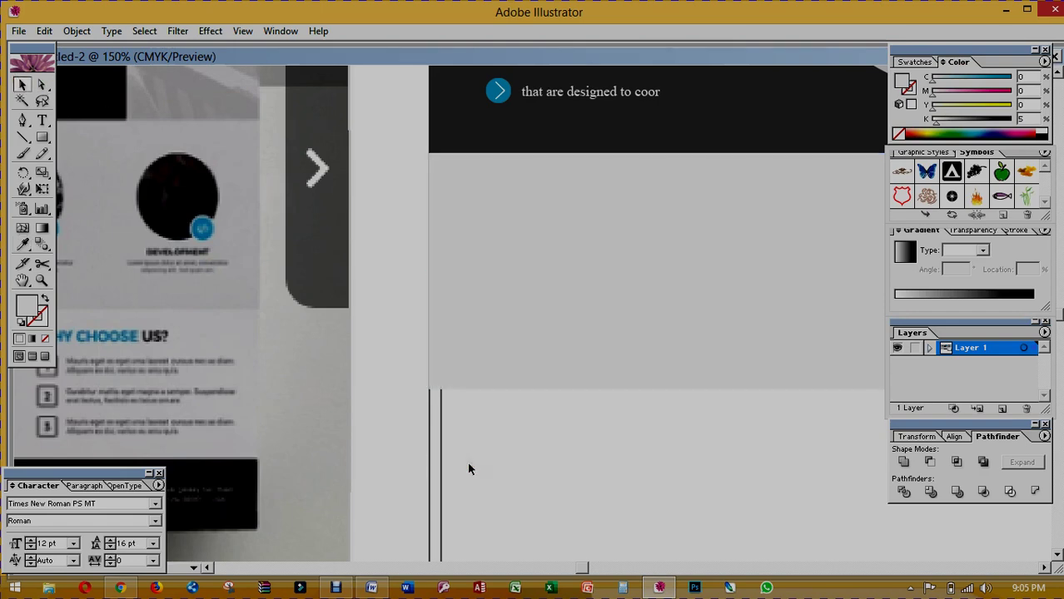
{"action": "key", "text": "ctrl+minus"}
{"action": "key", "text": "ctrl+minus"}
{"action": "key", "text": "ctrl+minus"}
{"action": "mouse_move", "coordinate": [684, 407]}
{"action": "left_mouse_down"}
{"action": "mouse_move", "coordinate": [621, 413]}
{"action": "mouse_move", "coordinate": [493, 350]}
{"action": "left_mouse_up"}
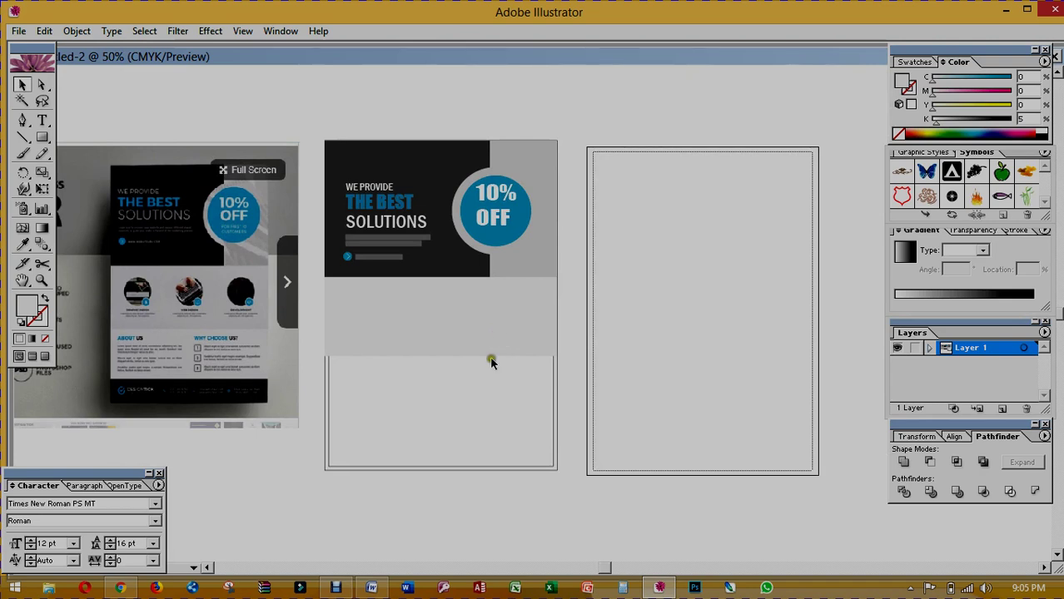
Send the pale grey rectangle to the back behind the round thumbnails
{"action": "left_click", "coordinate": [401, 397]}
{"action": "left_click", "coordinate": [363, 308]}
{"action": "right_click", "coordinate": [348, 301]}
{"action": "mouse_move", "coordinate": [382, 463]}
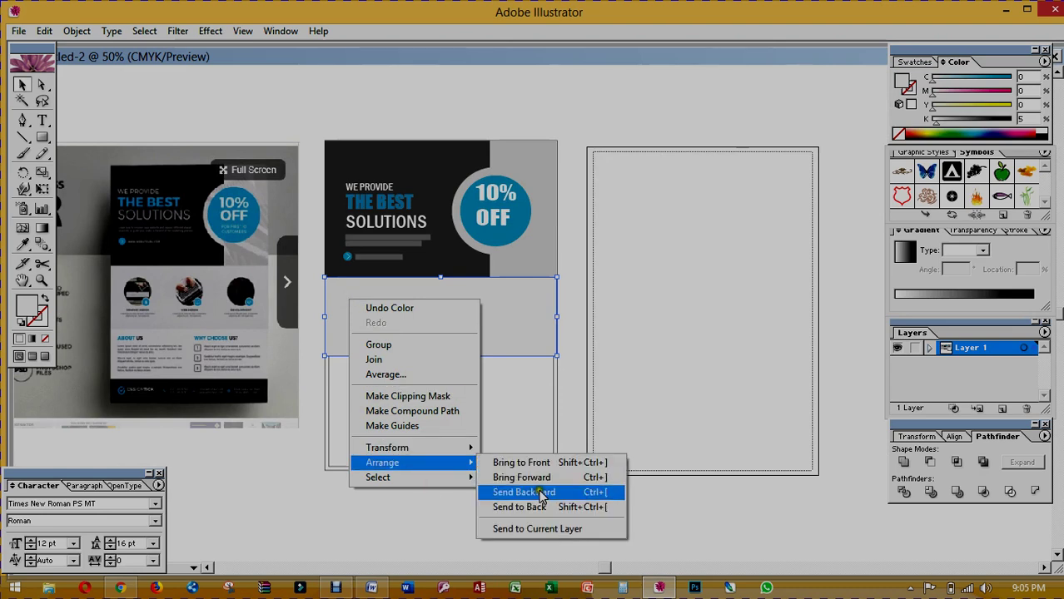
{"action": "left_click", "coordinate": [607, 517]}
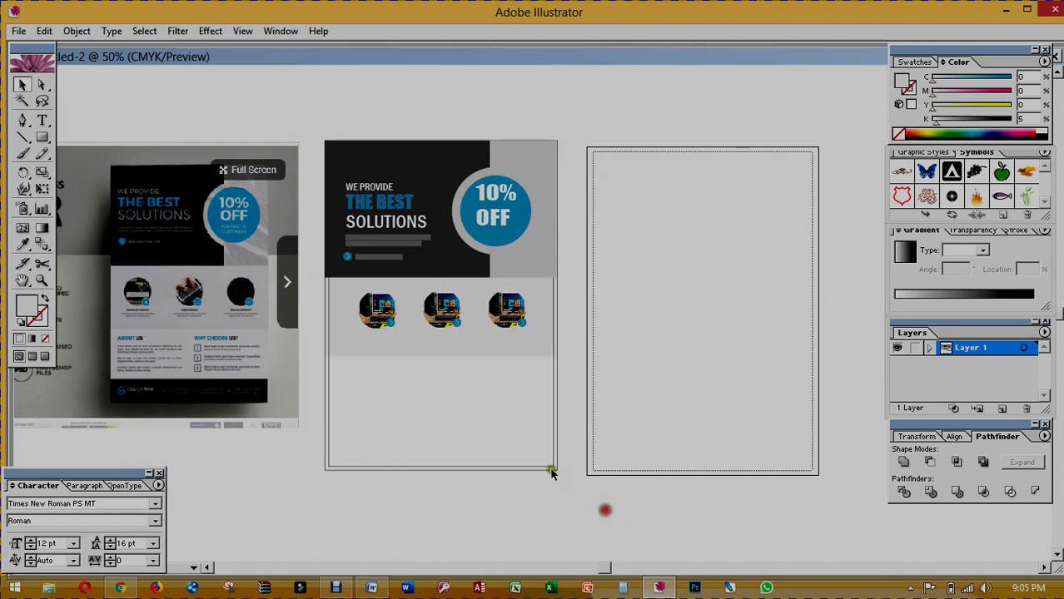
{"action": "left_click", "coordinate": [447, 423]}
{"action": "left_click", "coordinate": [443, 421]}
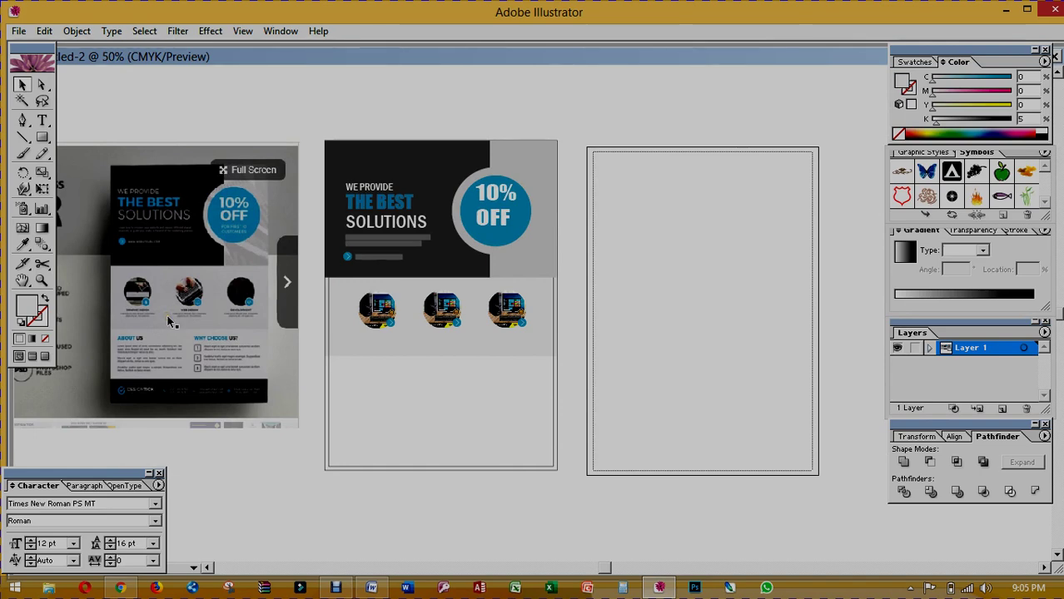
{"action": "key", "text": "ctrl+plus"}
{"action": "key", "text": "ctrl+plus"}
{"action": "key", "text": "ctrl+plus"}
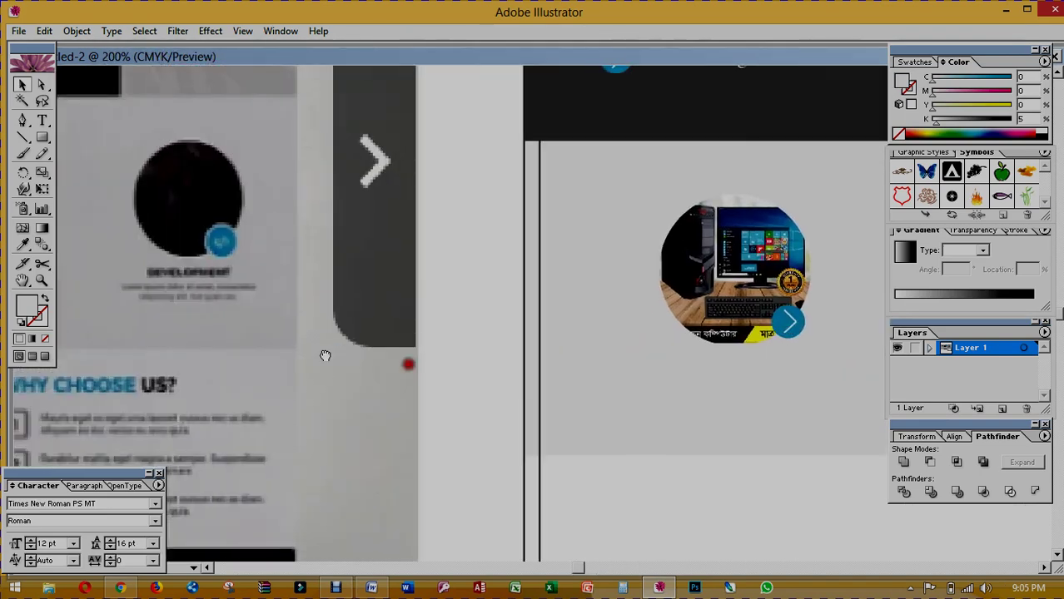
Place a copy of the header's body text under the first thumbnail
{"action": "mouse_move", "coordinate": [325, 356]}
{"action": "left_mouse_down"}
{"action": "mouse_move", "coordinate": [203, 295]}
{"action": "mouse_move", "coordinate": [506, 362]}
{"action": "left_mouse_up"}
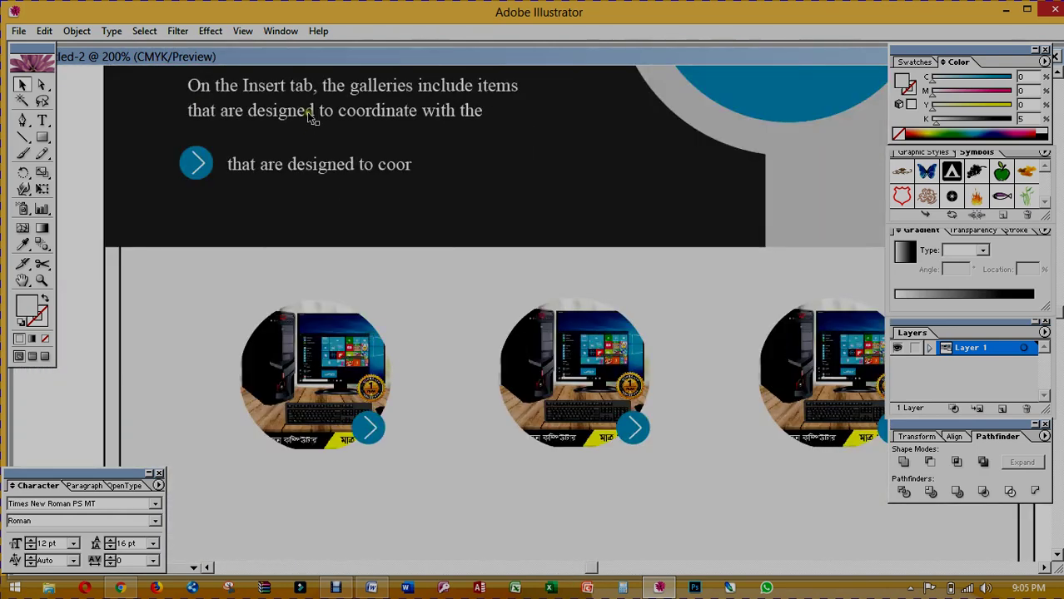
{"action": "left_click", "coordinate": [316, 113]}
{"action": "left_click_drag", "start_coordinate": [330, 133], "coordinate": [344, 498]}
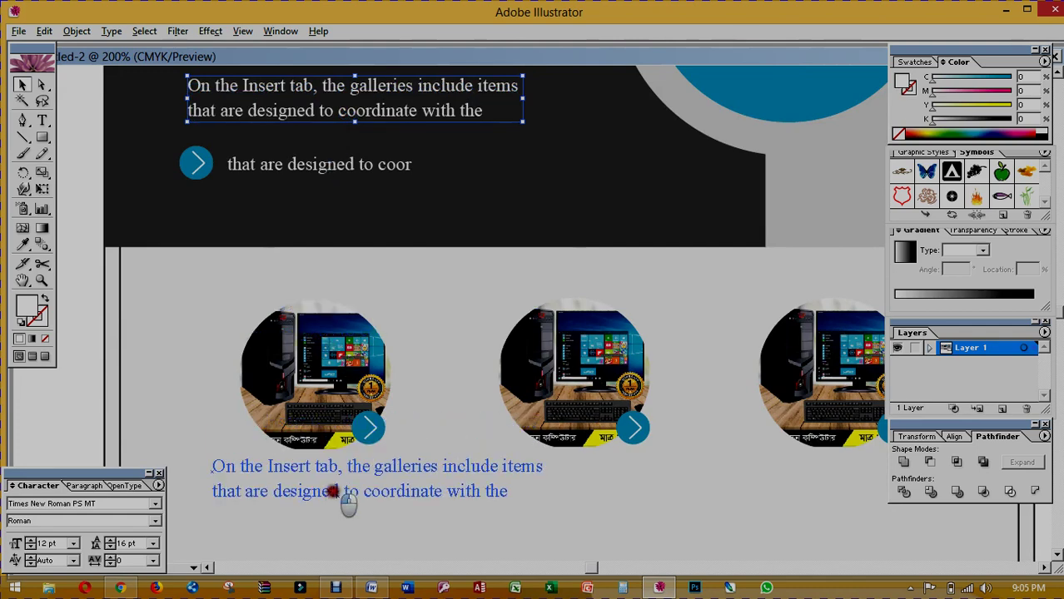
{"action": "left_click_drag", "start_coordinate": [348, 458], "coordinate": [361, 395]}
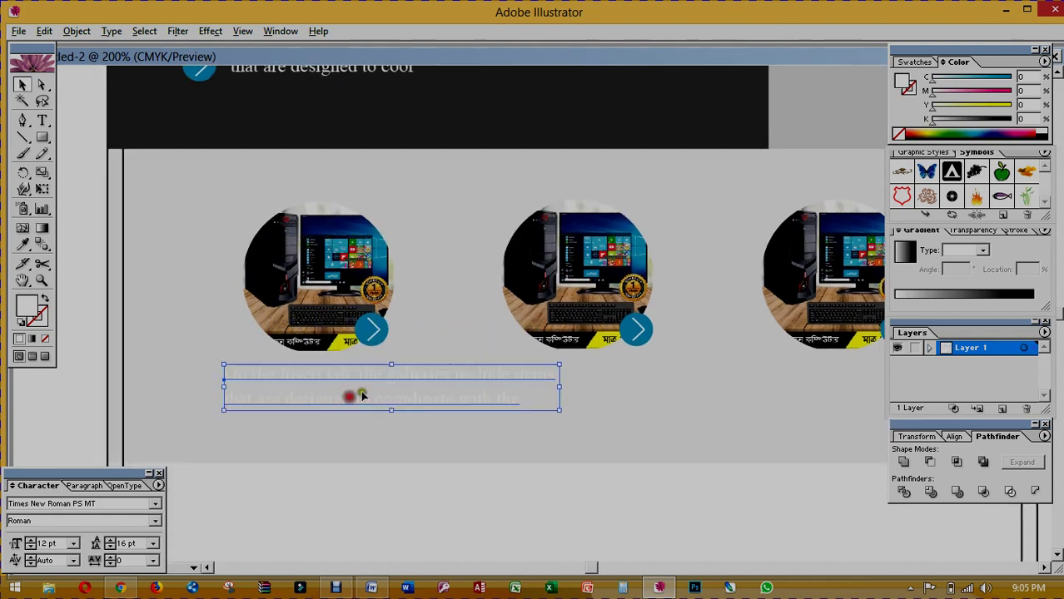
Bring the caption text to the front and colour it black
{"action": "right_click", "coordinate": [367, 380]}
{"action": "mouse_move", "coordinate": [402, 513]}
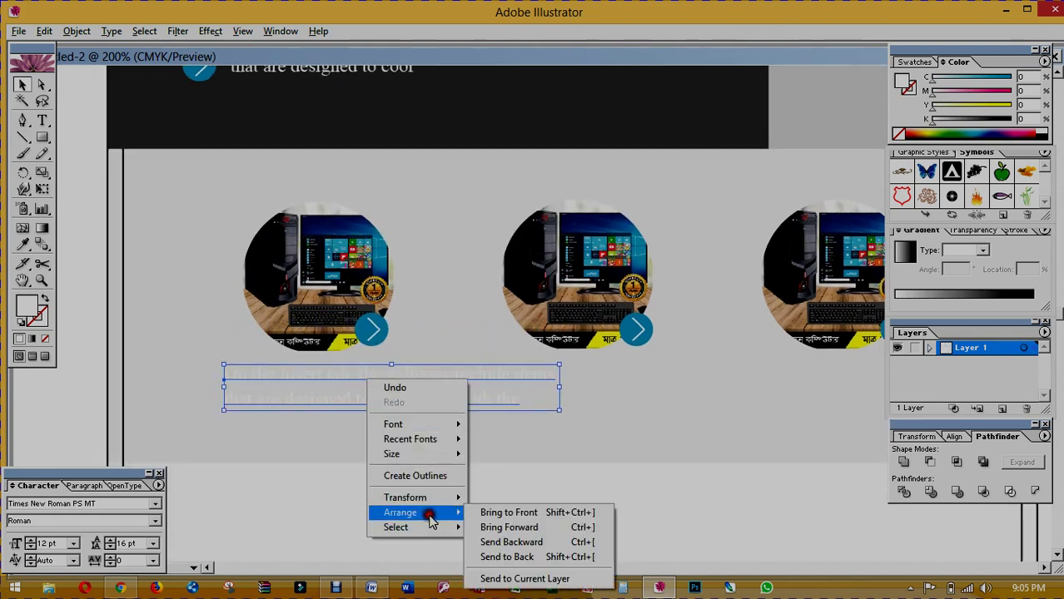
{"action": "left_click", "coordinate": [505, 515]}
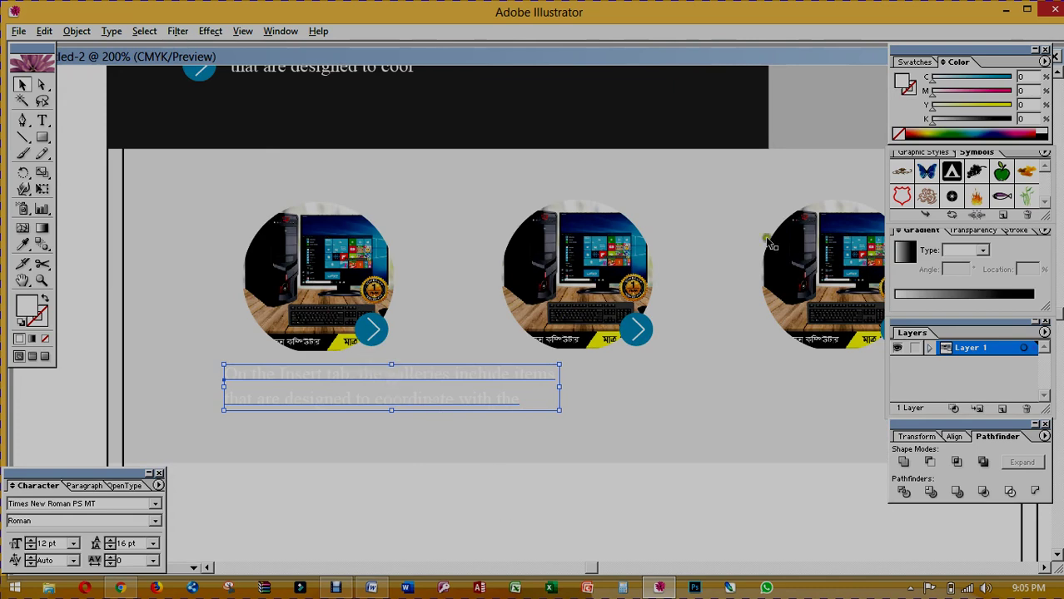
{"action": "left_click", "coordinate": [915, 61]}
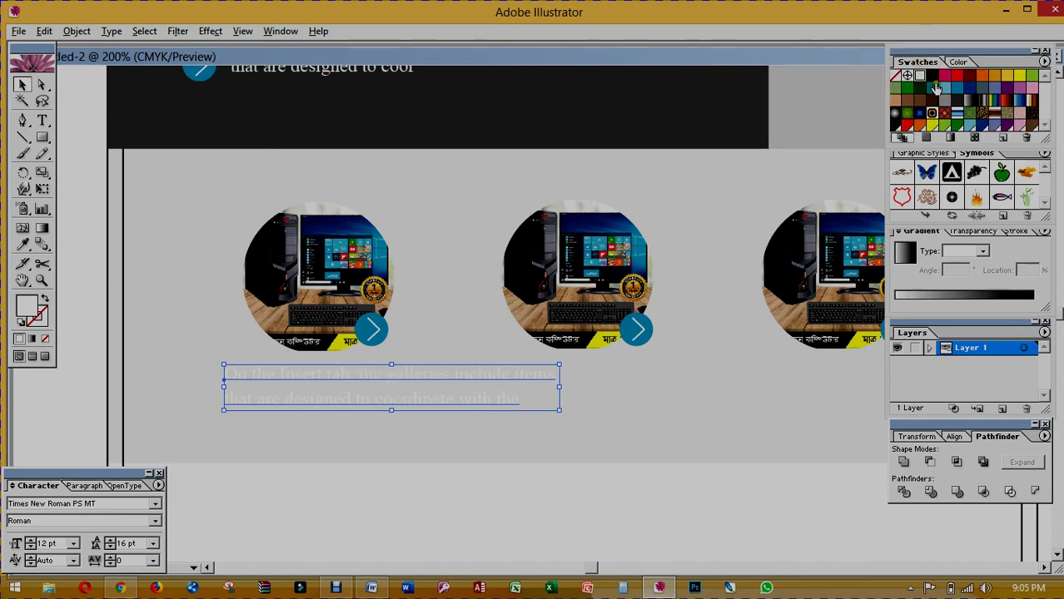
{"action": "left_click", "coordinate": [932, 75]}
{"action": "left_click_drag", "start_coordinate": [687, 188], "coordinate": [311, 271]}
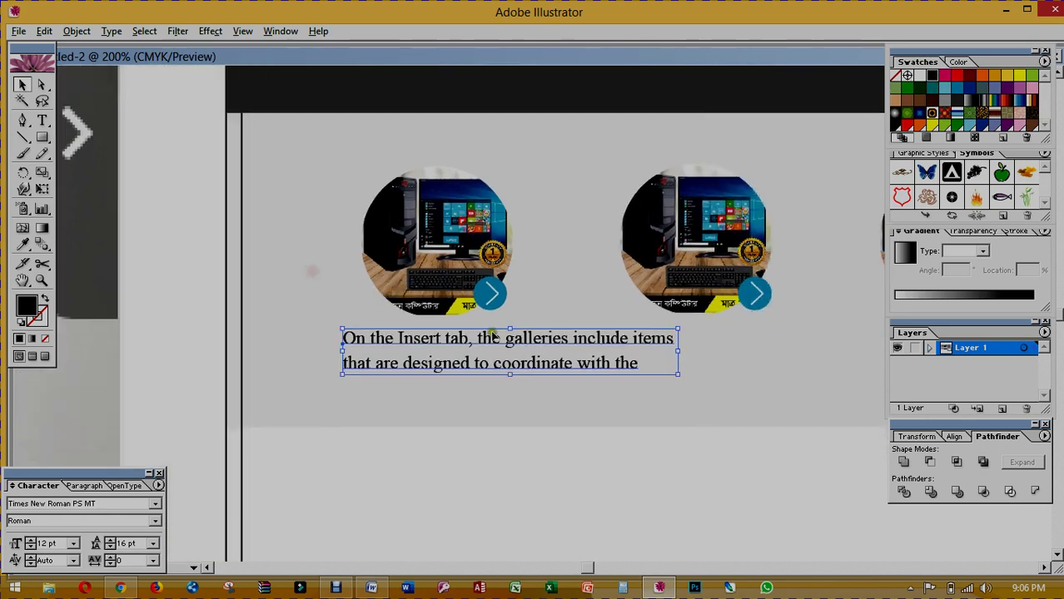
Break the caption after 'tab,' and delete the trailing 'with the' after 'coordinate'
{"action": "key", "text": "t"}
{"action": "left_click", "coordinate": [474, 339]}
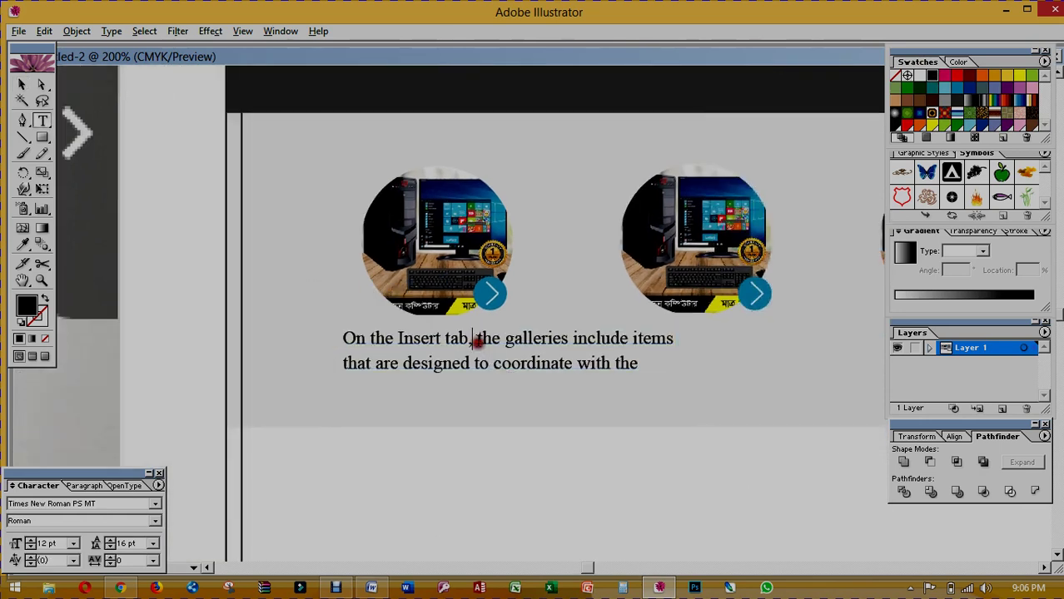
{"action": "key", "text": "Return"}
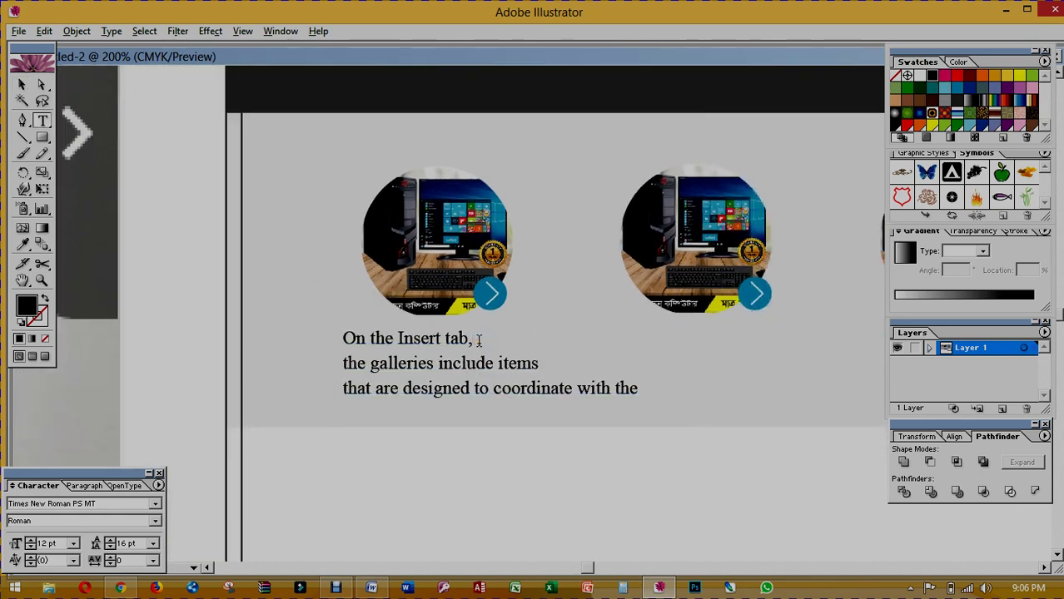
{"action": "left_click", "coordinate": [578, 388]}
{"action": "left_click_drag", "start_coordinate": [578, 389], "coordinate": [667, 390]}
{"action": "key", "text": "BackSpace"}
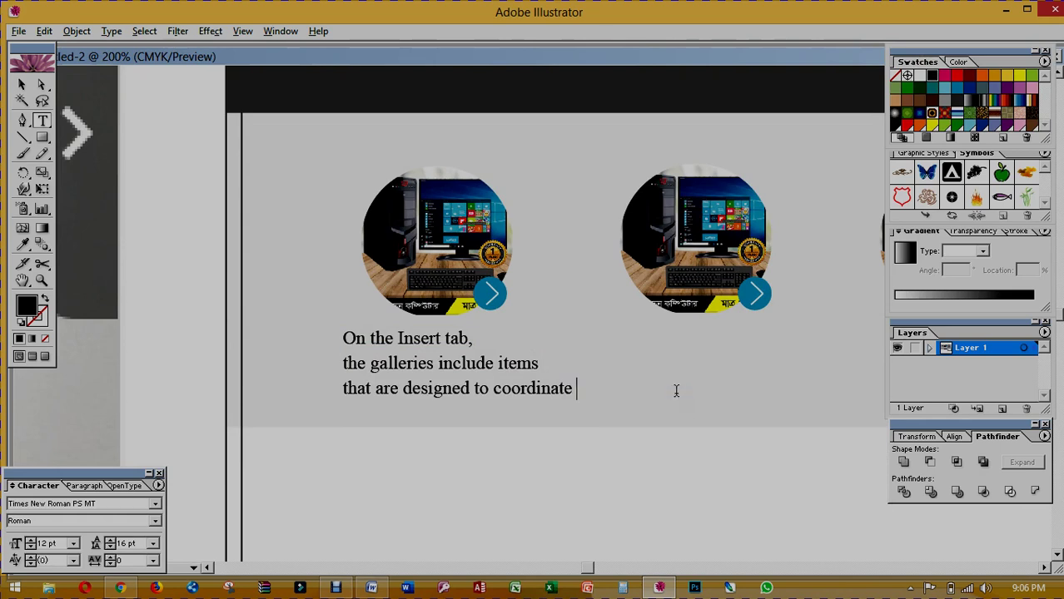
Centre-align all three caption lines in the Paragraph panel
{"action": "left_click_drag", "start_coordinate": [472, 338], "coordinate": [336, 338]}
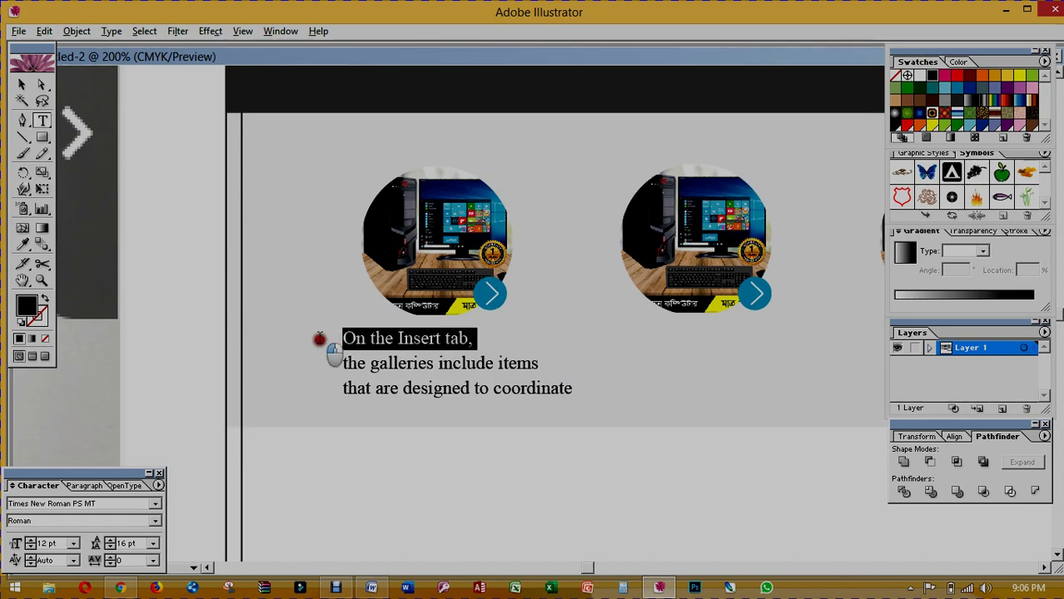
{"action": "left_click", "coordinate": [86, 487]}
{"action": "left_click", "coordinate": [39, 504]}
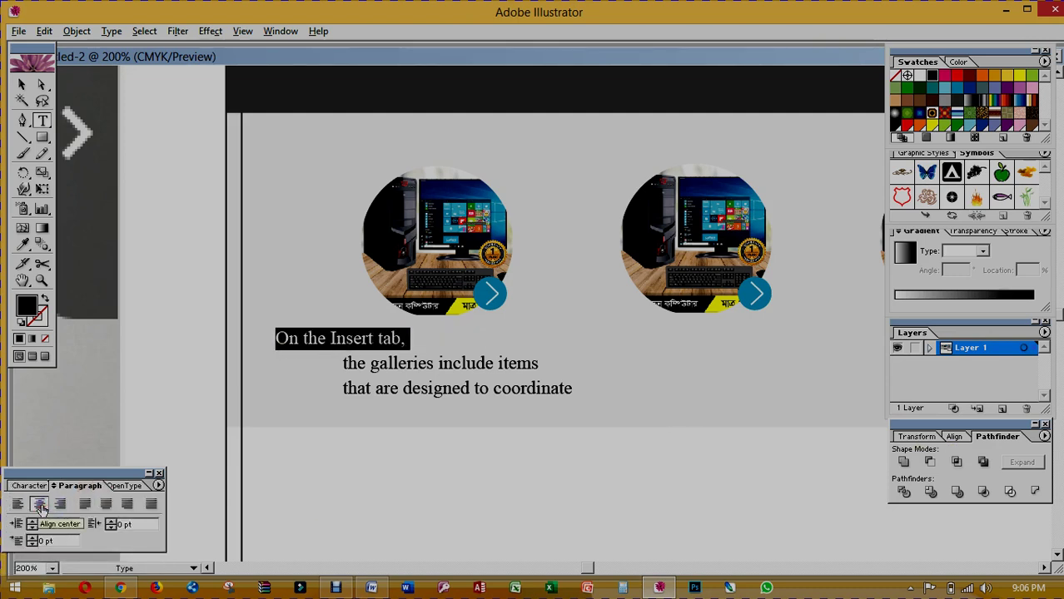
{"action": "left_click_drag", "start_coordinate": [578, 389], "coordinate": [241, 299]}
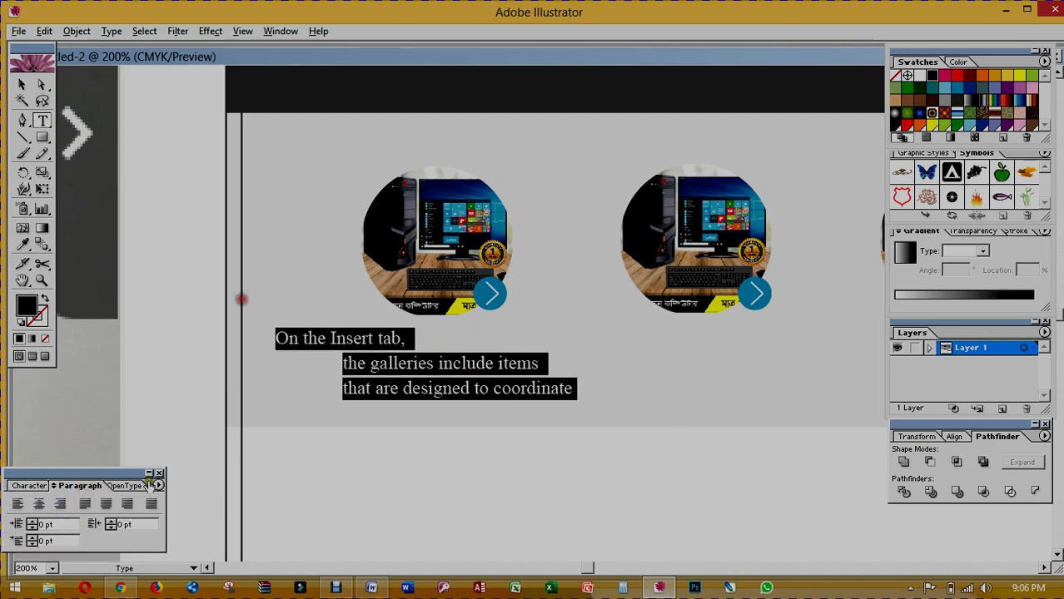
{"action": "left_click", "coordinate": [39, 505]}
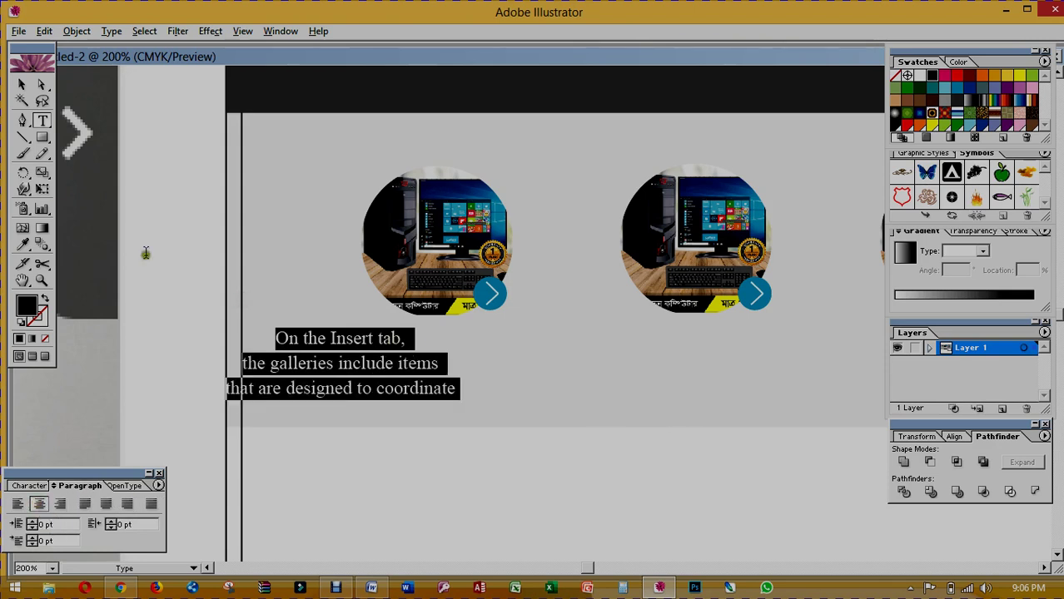
Set the first line 'On the Insert tab,' to 15 pt
{"action": "left_click_drag", "start_coordinate": [266, 335], "coordinate": [420, 337]}
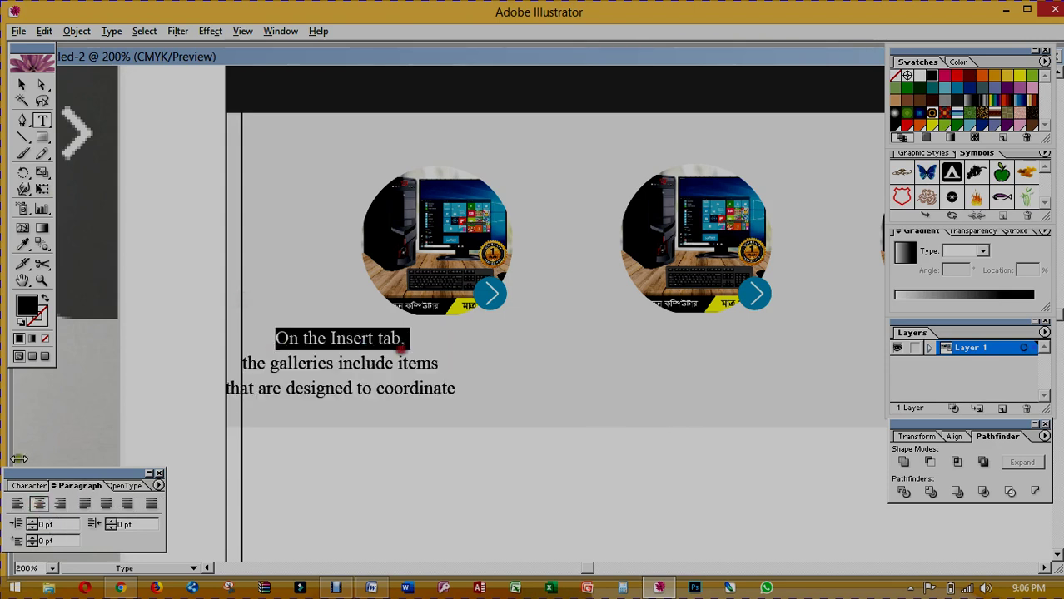
{"action": "left_click", "coordinate": [27, 486]}
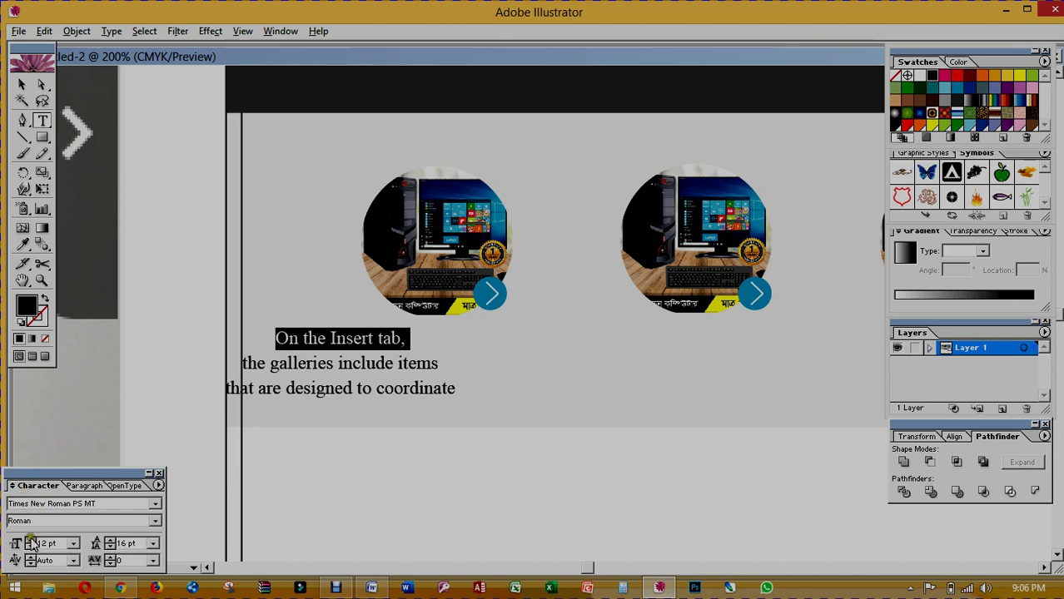
{"action": "left_click", "coordinate": [30, 539]}
{"action": "left_click", "coordinate": [31, 541]}
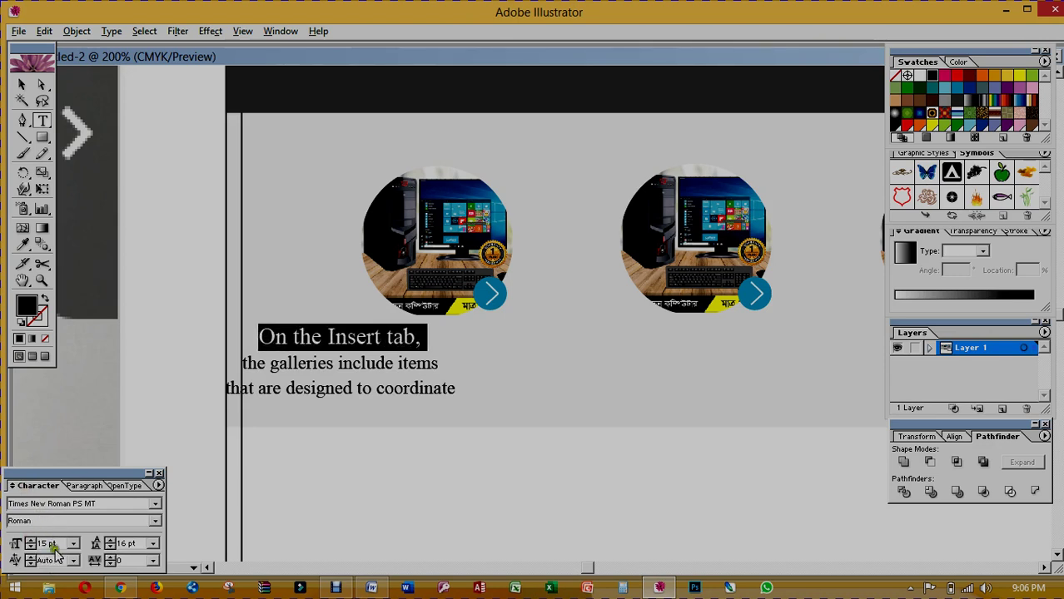
{"action": "left_click", "coordinate": [155, 521]}
Bold the caption heading and fit the caption under the first thumbnail
{"action": "left_click", "coordinate": [100, 564]}
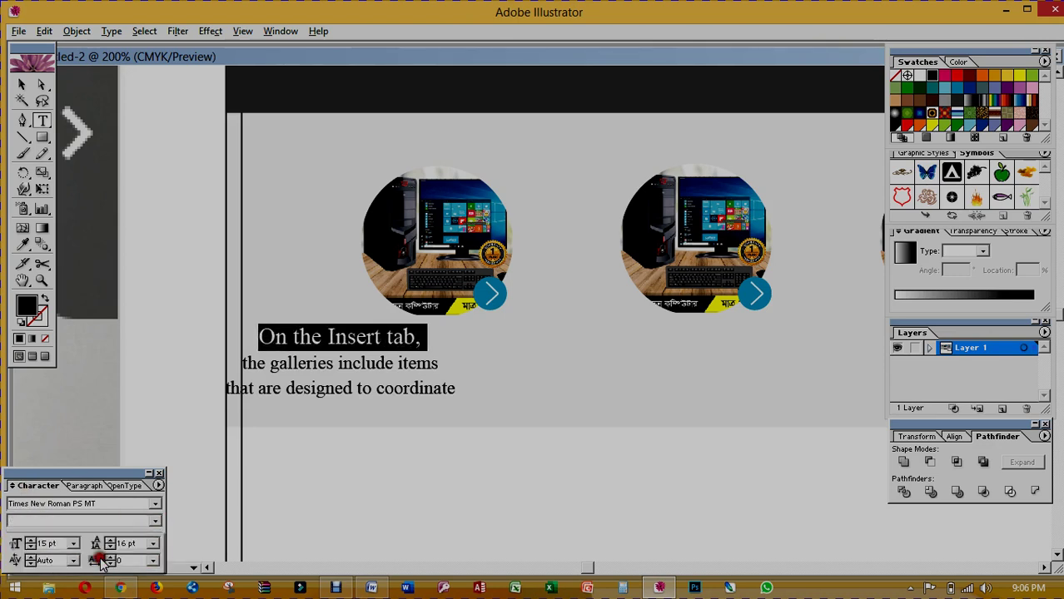
{"action": "left_click", "coordinate": [22, 84]}
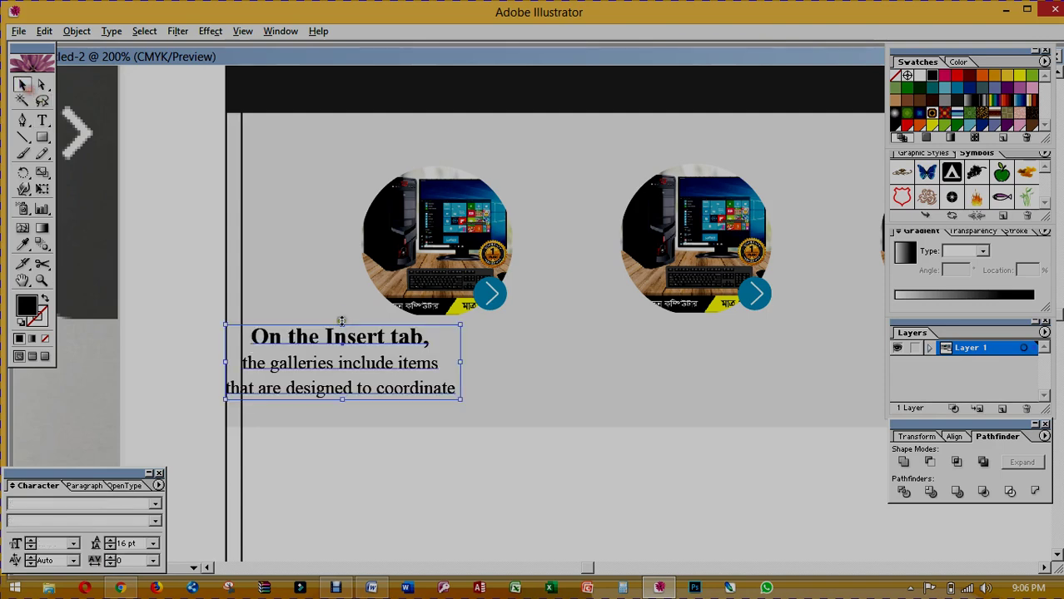
{"action": "left_click_drag", "start_coordinate": [341, 320], "coordinate": [451, 319]}
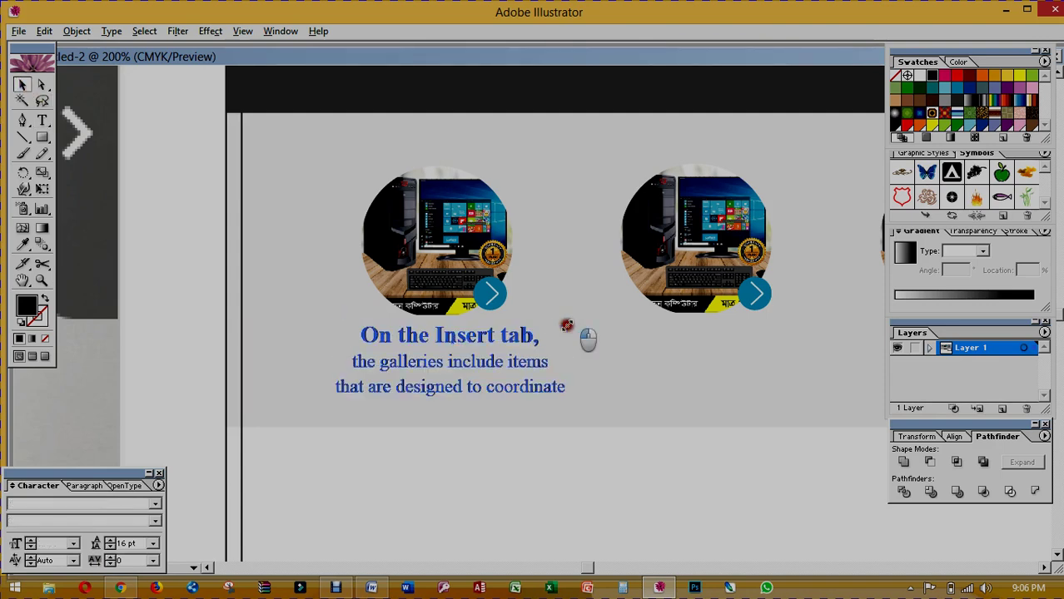
{"action": "mouse_move", "coordinate": [571, 322]}
{"action": "left_mouse_down"}
{"action": "mouse_move", "coordinate": [490, 342]}
{"action": "mouse_move", "coordinate": [708, 346]}
{"action": "mouse_move", "coordinate": [693, 342]}
{"action": "left_mouse_up"}
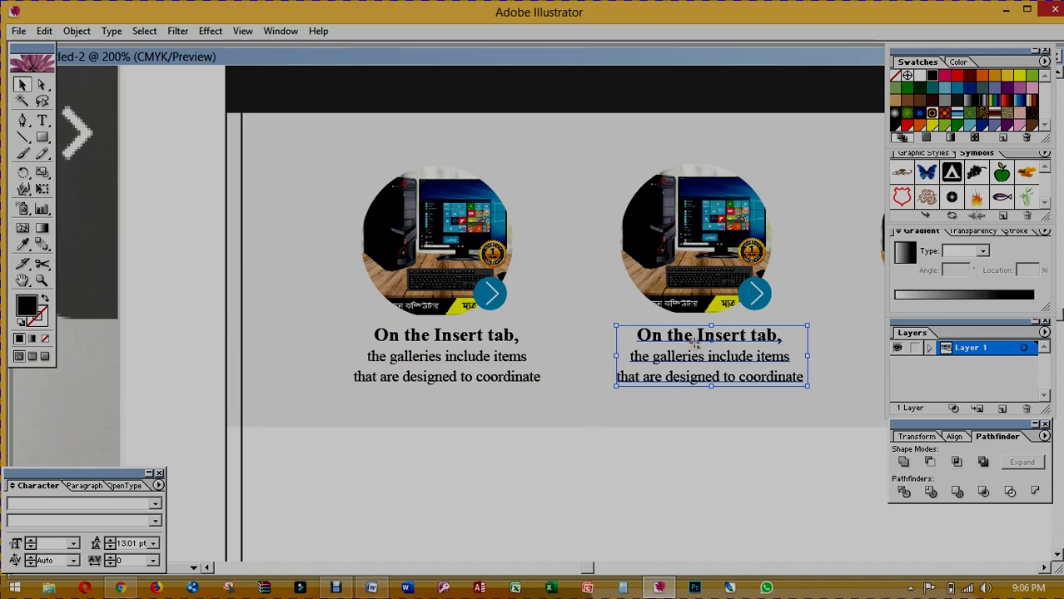
Repeat the caption copy so the second and third thumbnails each get one
{"action": "key", "text": "ctrl+d"}
{"action": "key", "text": "ctrl+minus"}
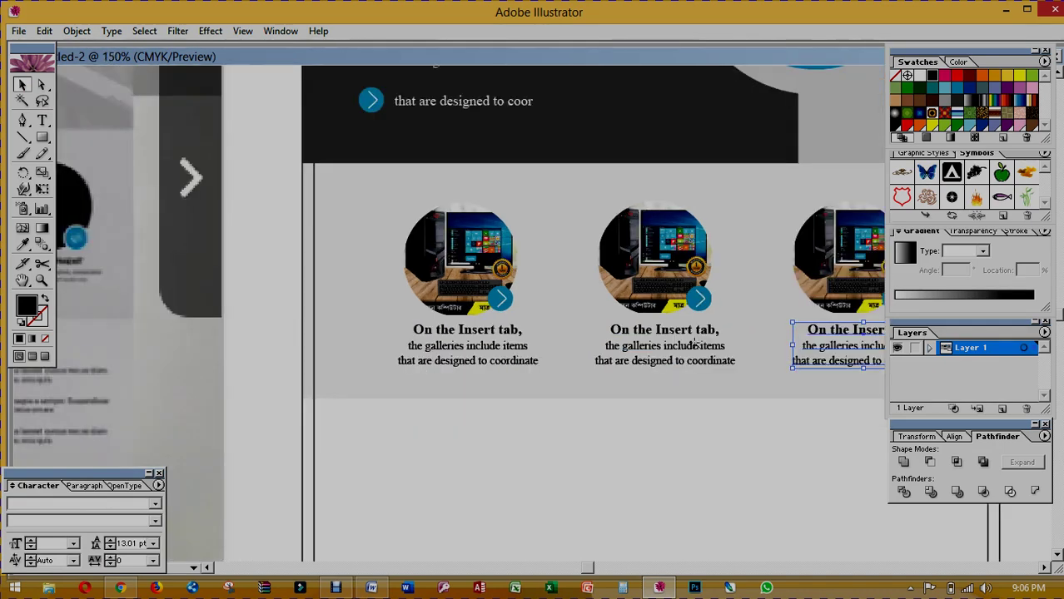
{"action": "key", "text": "ctrl+minus"}
{"action": "left_click_drag", "start_coordinate": [607, 392], "coordinate": [495, 448]}
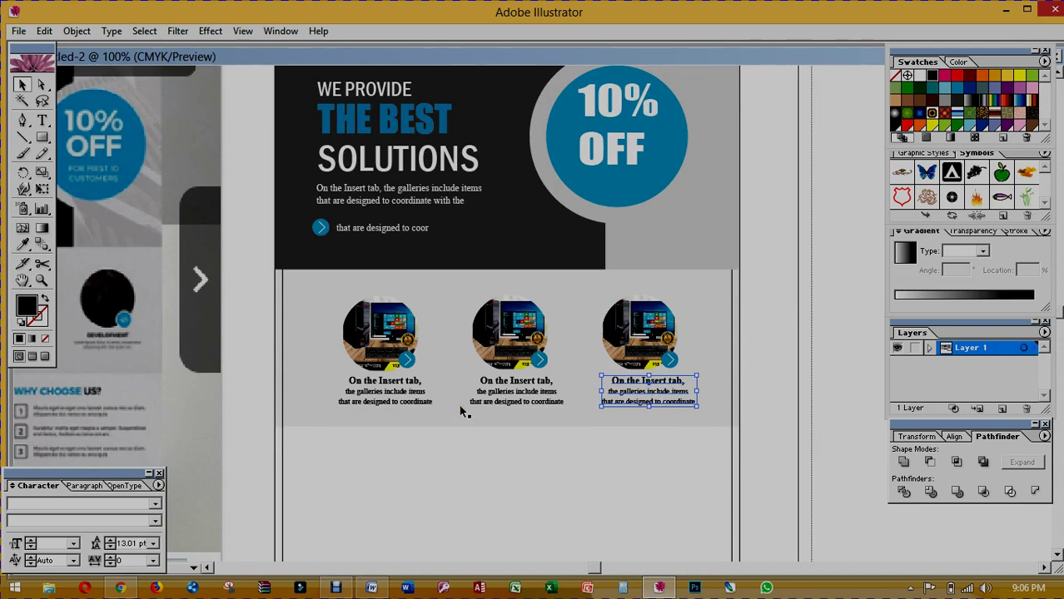
{"action": "left_click", "coordinate": [516, 479]}
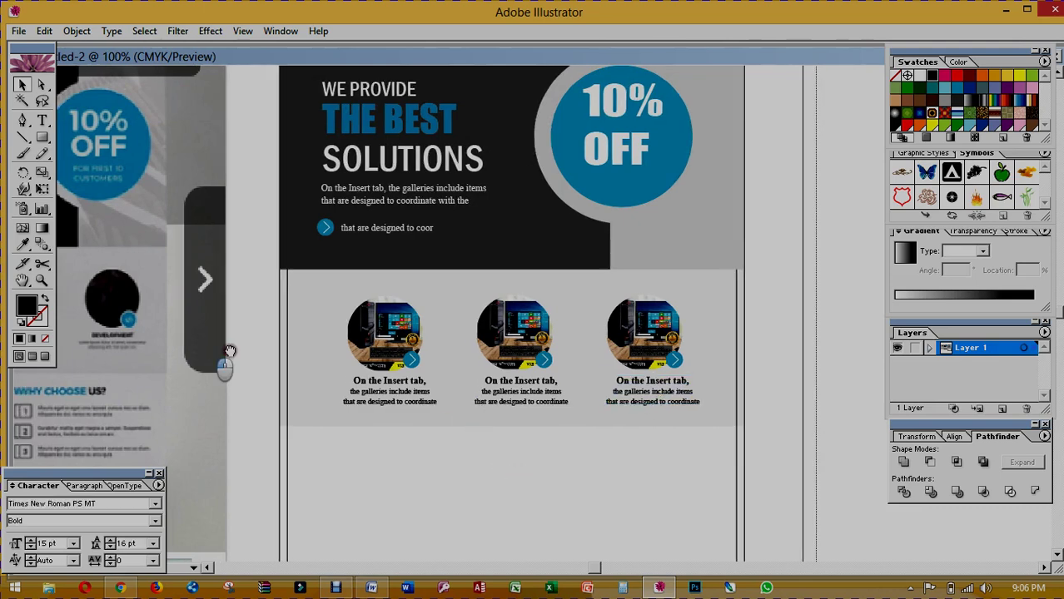
Alt-drag a copy of the grey thumbnail band to sit directly below the thumbnail row
{"action": "left_click_drag", "start_coordinate": [209, 358], "coordinate": [439, 304]}
{"action": "scroll", "coordinate": [430, 361], "scroll_direction": "down", "scroll_amount": 1}
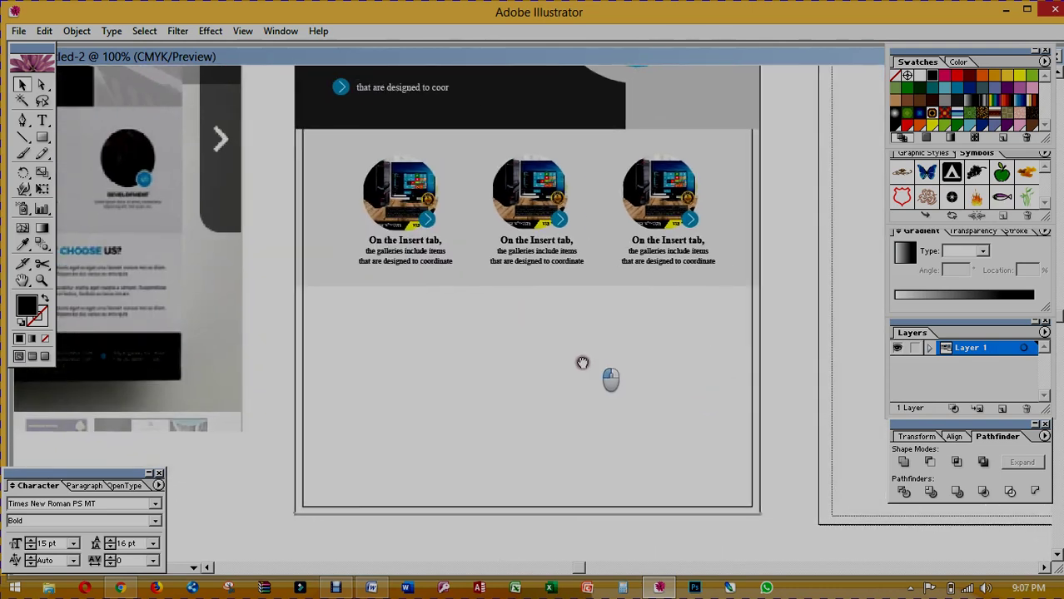
{"action": "left_click_drag", "start_coordinate": [796, 407], "coordinate": [566, 358]}
{"action": "left_click", "coordinate": [470, 287]}
{"action": "left_click_drag", "start_coordinate": [417, 357], "coordinate": [689, 354]}
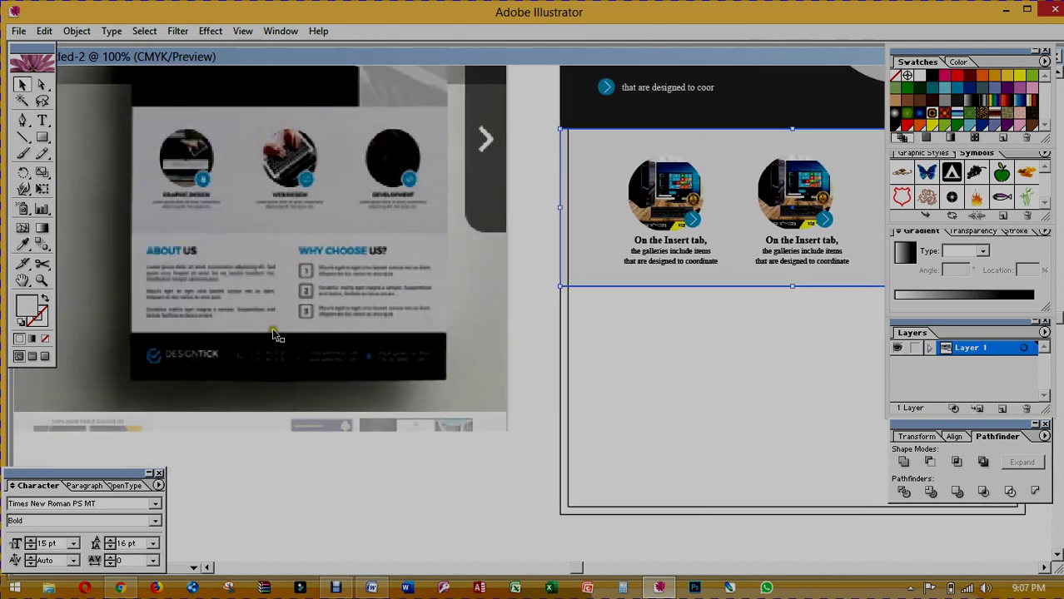
{"action": "left_click_drag", "start_coordinate": [705, 316], "coordinate": [522, 331]}
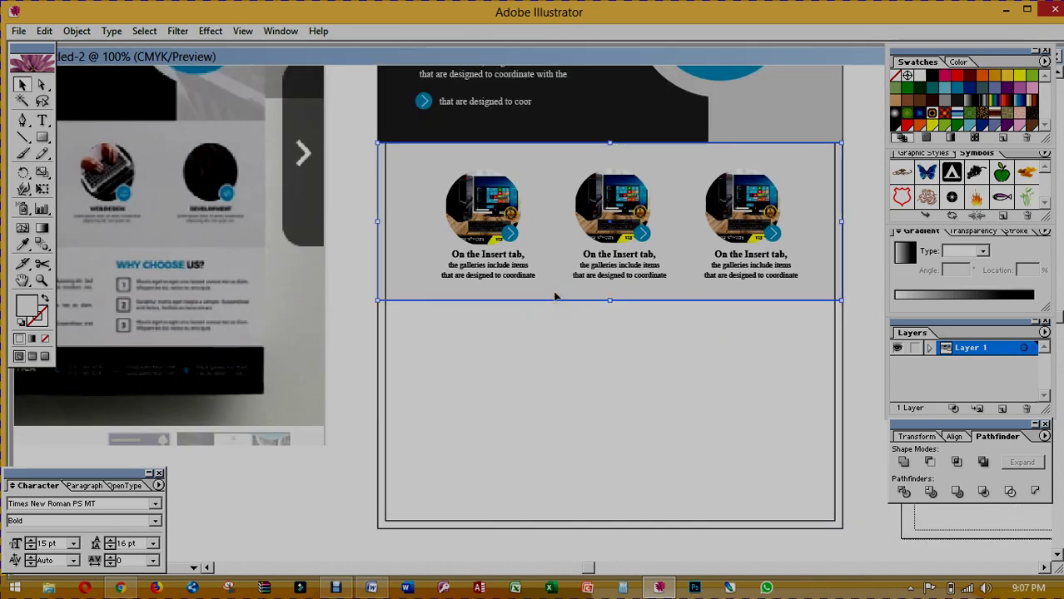
{"action": "left_click", "coordinate": [561, 241]}
{"action": "left_click_drag", "start_coordinate": [608, 144], "coordinate": [620, 467]}
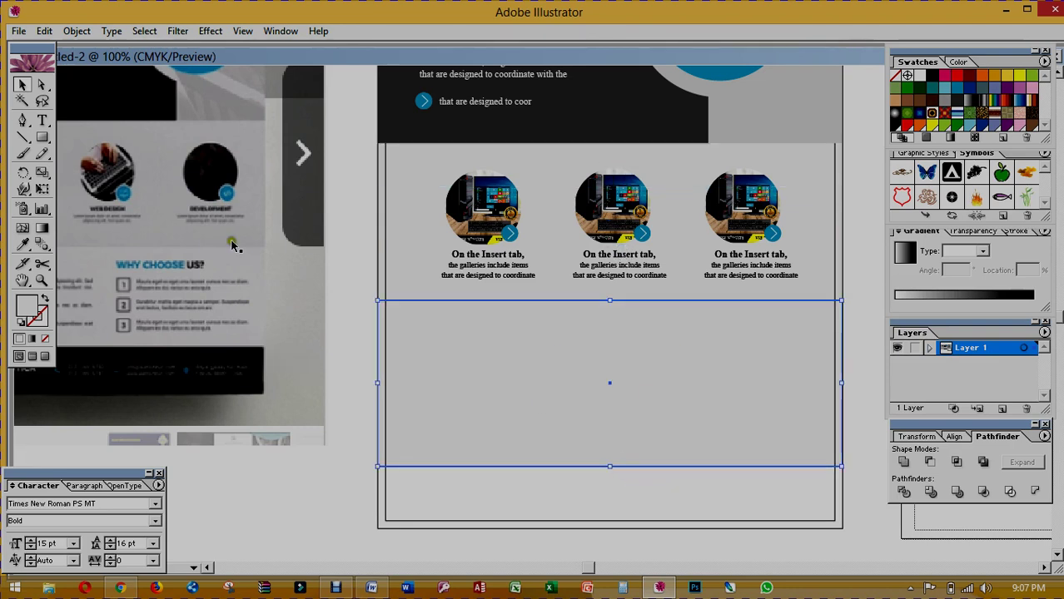
Set the lower band's fill to 2% black in the Color panel's K field, then reselect it
{"action": "left_click", "coordinate": [963, 64]}
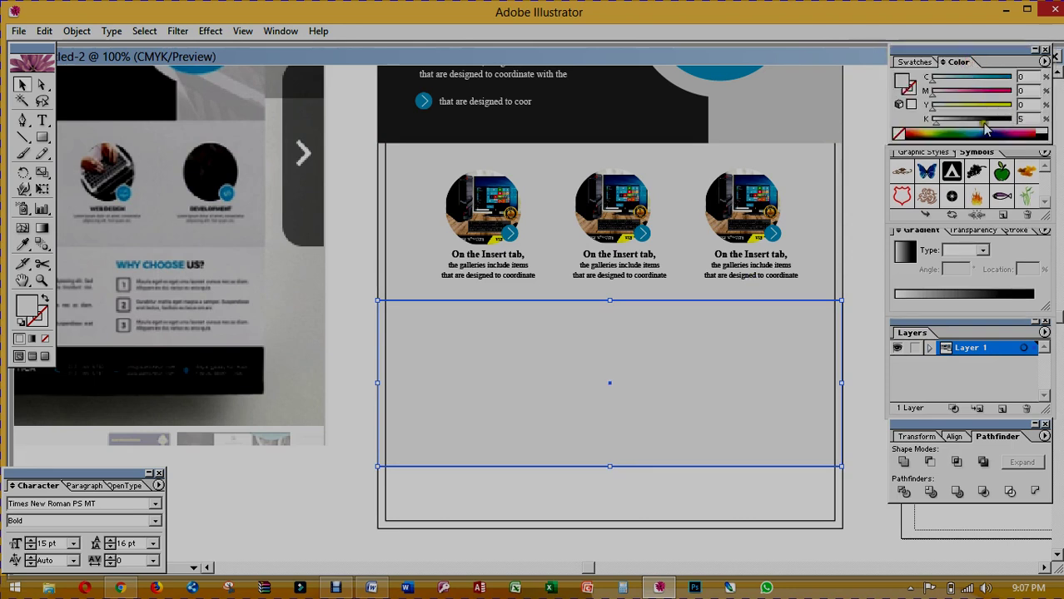
{"action": "double_click", "coordinate": [1020, 119]}
{"action": "left_click_drag", "start_coordinate": [1009, 125], "coordinate": [1021, 129]}
{"action": "type", "text": "2"}
{"action": "key", "text": "Return"}
{"action": "left_click", "coordinate": [864, 301]}
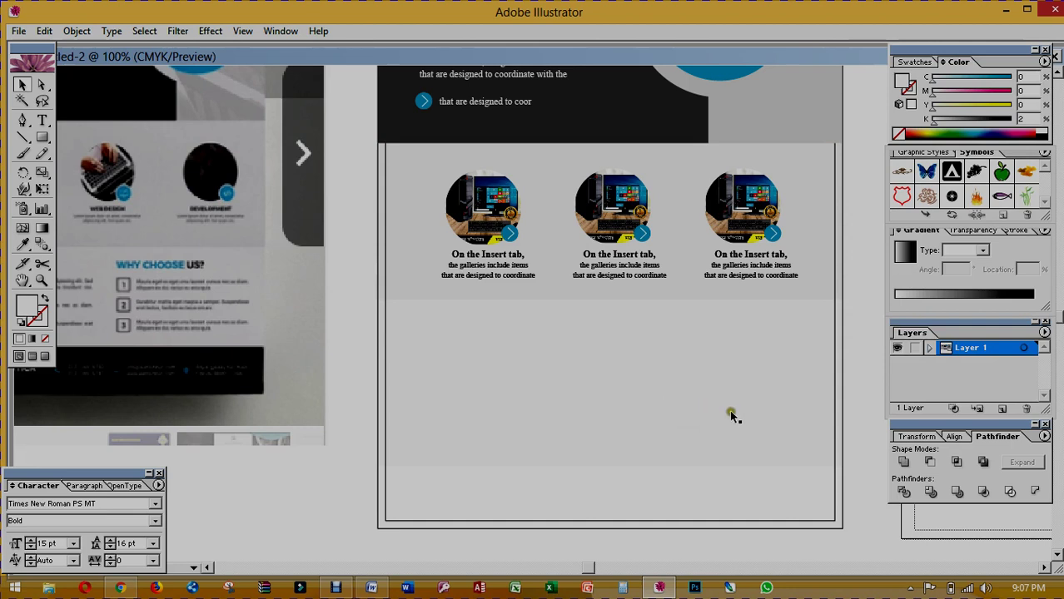
{"action": "left_click", "coordinate": [709, 499]}
{"action": "left_click", "coordinate": [593, 352]}
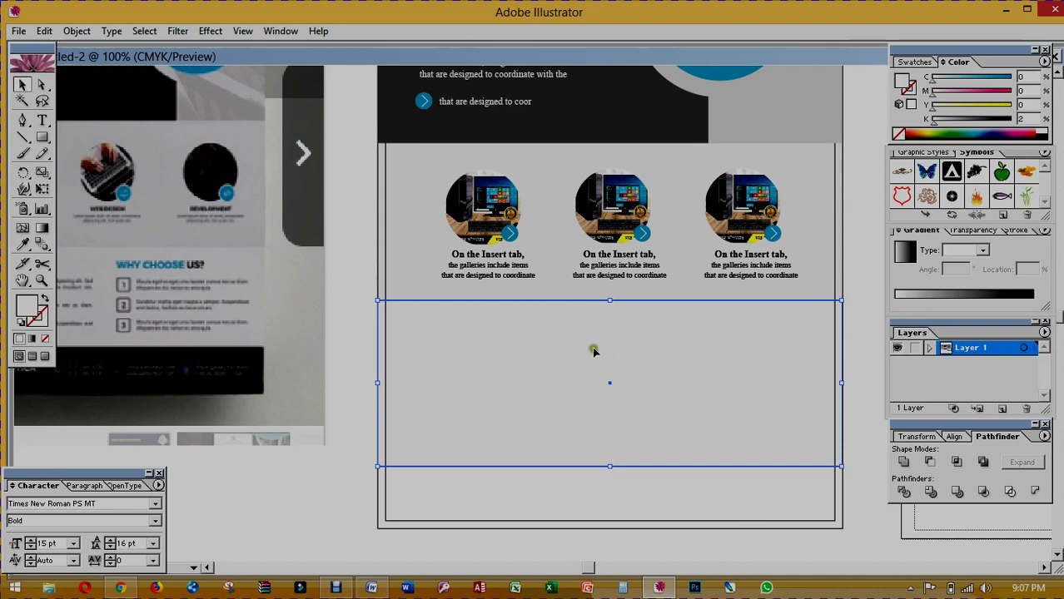
Flatten the lower band into a thin bar at the page bottom and eyedrop the header's dark fill onto it
{"action": "left_click_drag", "start_coordinate": [608, 299], "coordinate": [606, 528]}
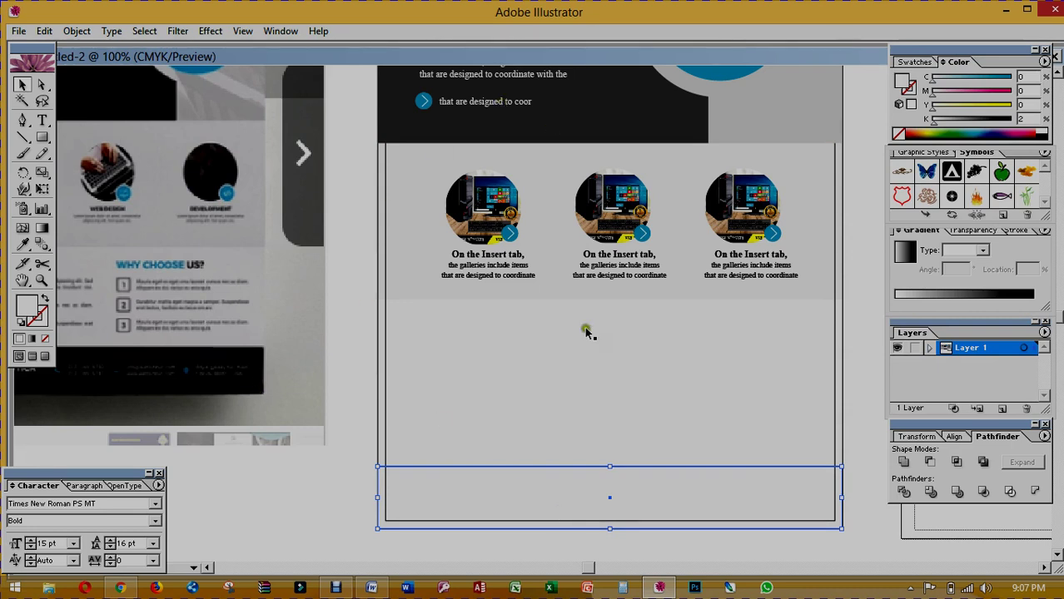
{"action": "left_click", "coordinate": [24, 248]}
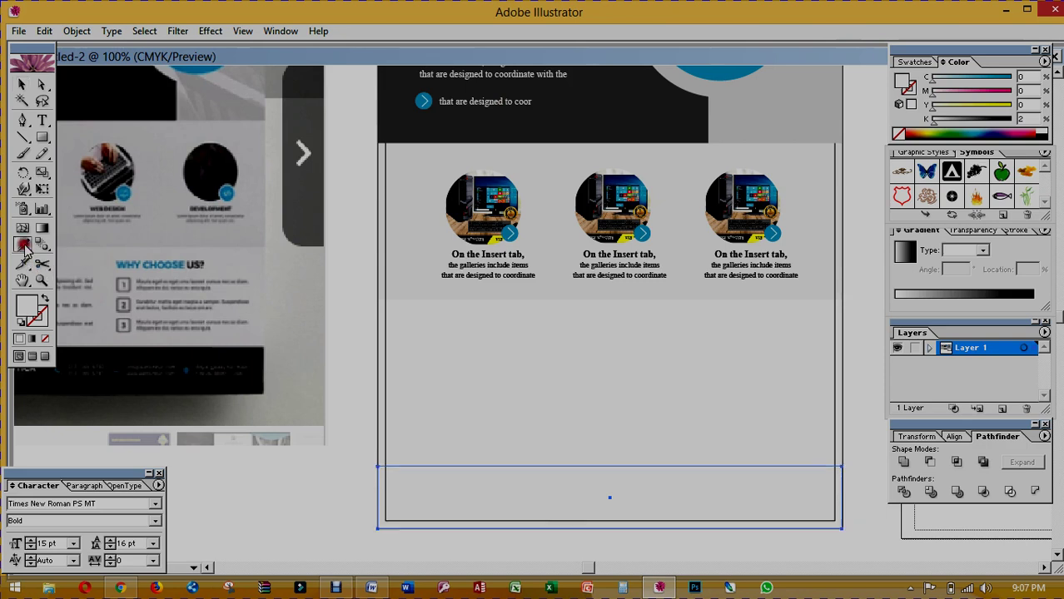
{"action": "left_click", "coordinate": [617, 138]}
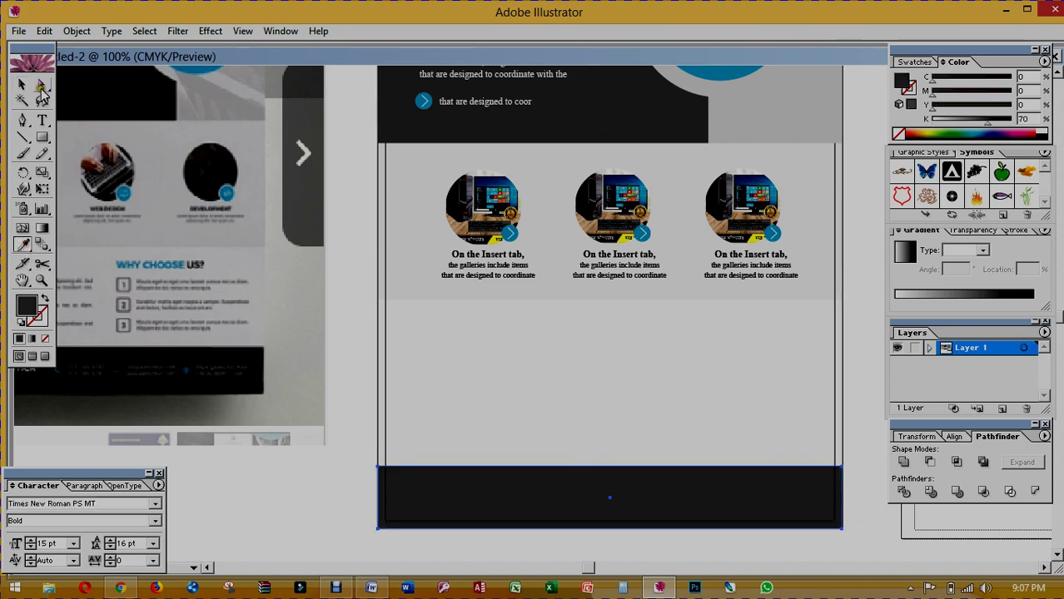
Deselect the footer and zoom out to 33.33% to see the whole layout beside the reference
{"action": "left_click", "coordinate": [21, 84]}
{"action": "left_click", "coordinate": [283, 493]}
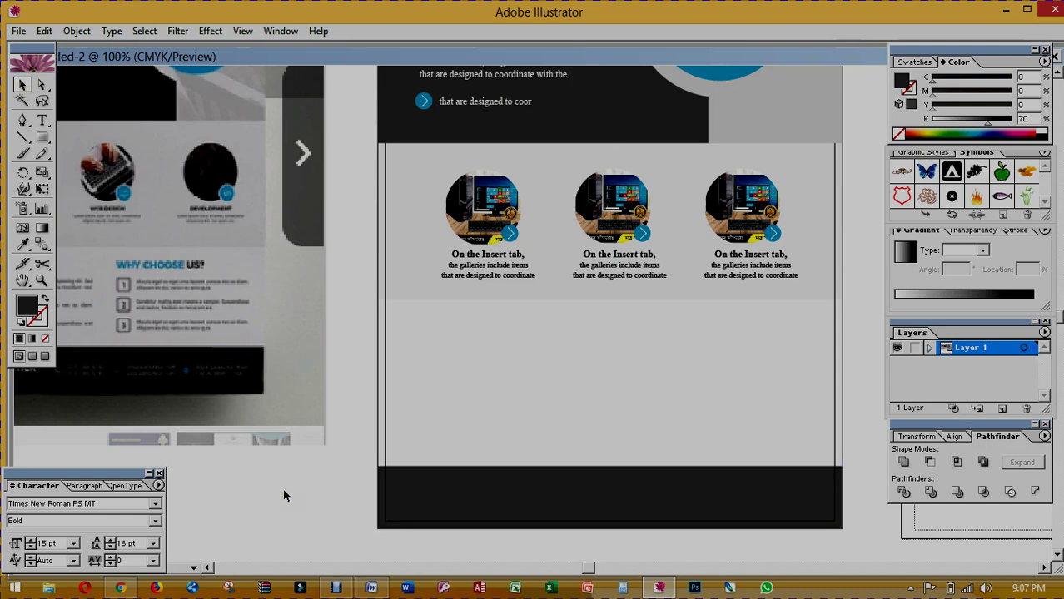
{"action": "key", "text": "ctrl+minus"}
{"action": "key", "text": "ctrl+minus"}
{"action": "mouse_move", "coordinate": [480, 513]}
{"action": "left_mouse_down"}
{"action": "mouse_move", "coordinate": [356, 517]}
{"action": "mouse_move", "coordinate": [381, 465]}
{"action": "left_mouse_up"}
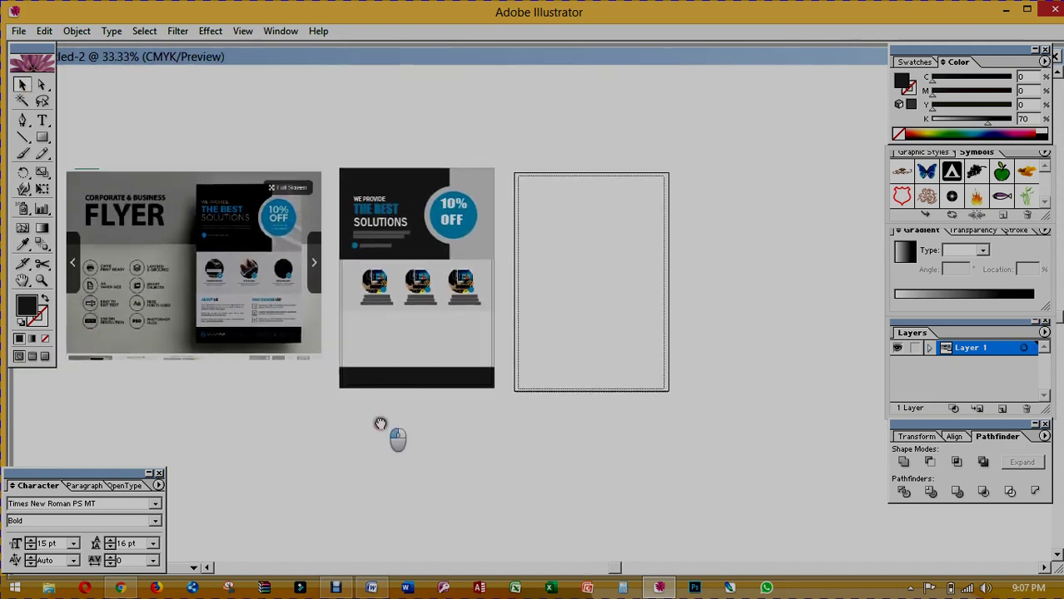
Select the footer bar and change its stacking order with Object > Arrange
{"action": "left_click_drag", "start_coordinate": [380, 424], "coordinate": [385, 418]}
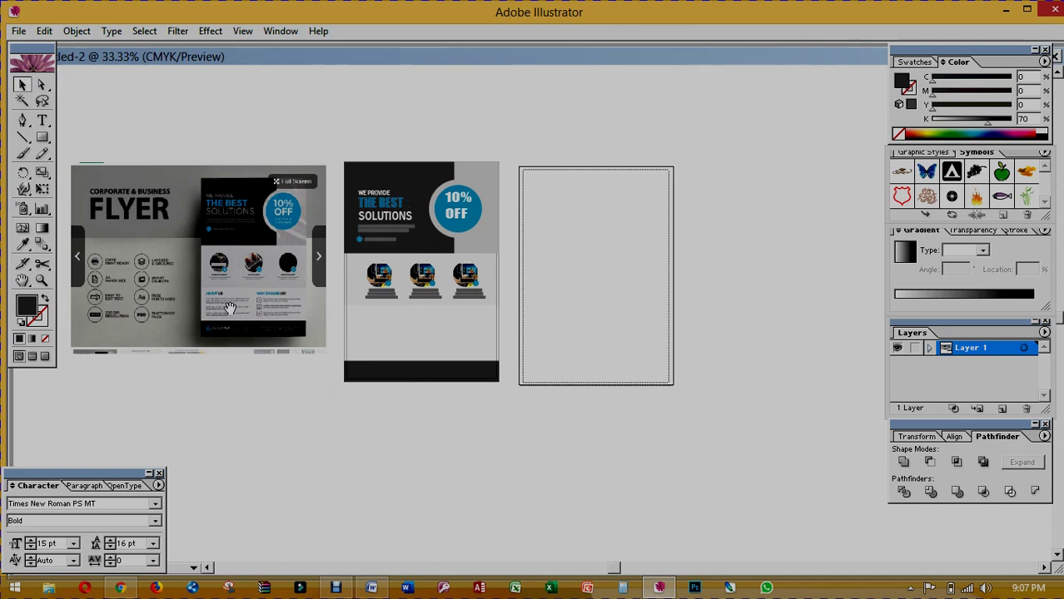
{"action": "left_click", "coordinate": [435, 375]}
{"action": "left_click", "coordinate": [427, 374]}
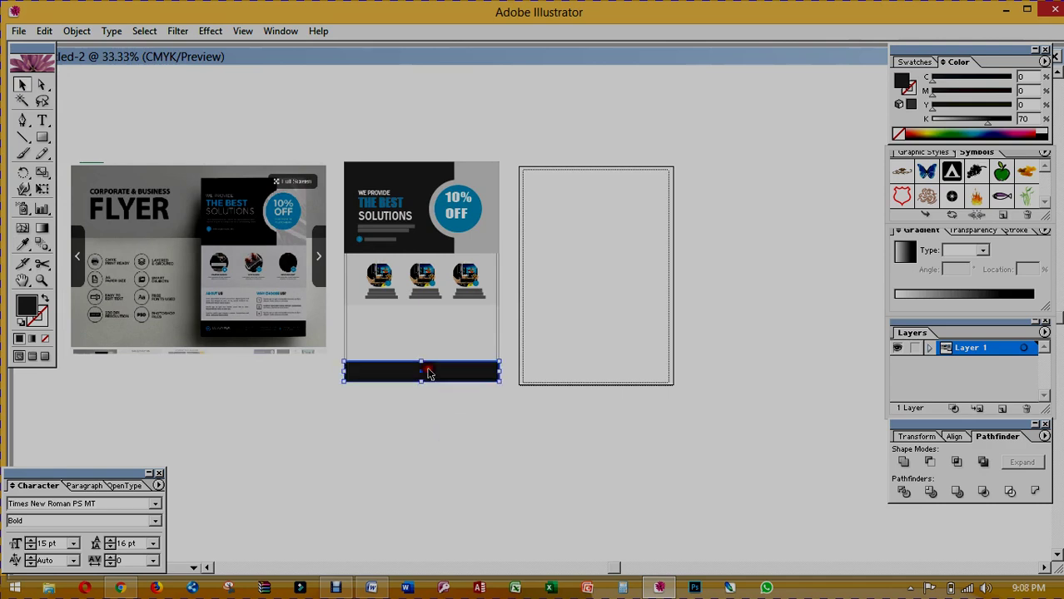
{"action": "left_click", "coordinate": [414, 176]}
{"action": "left_click", "coordinate": [76, 31]}
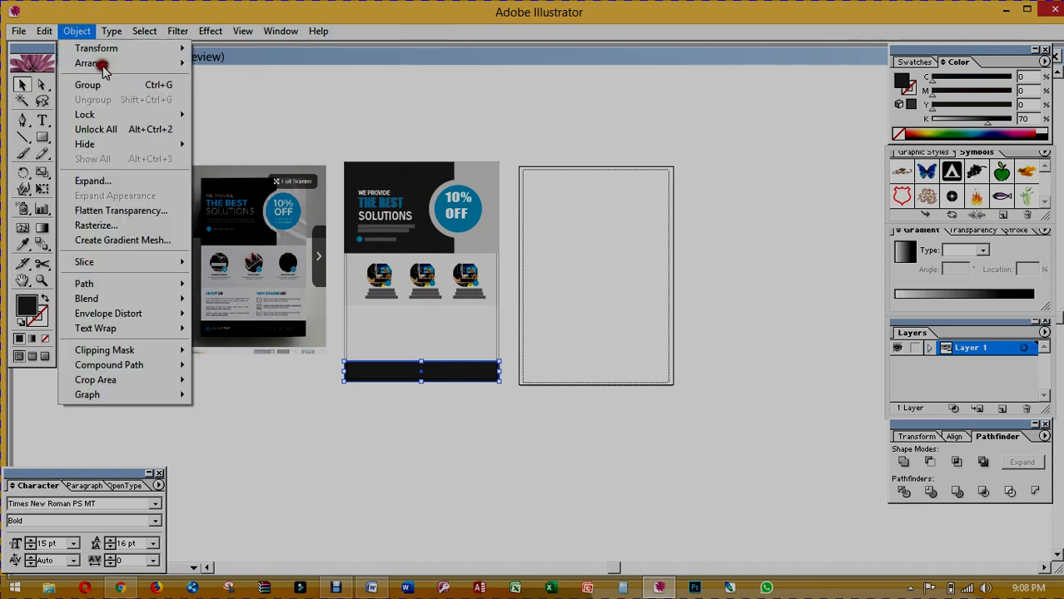
{"action": "left_click", "coordinate": [209, 130]}
{"action": "left_click", "coordinate": [457, 105]}
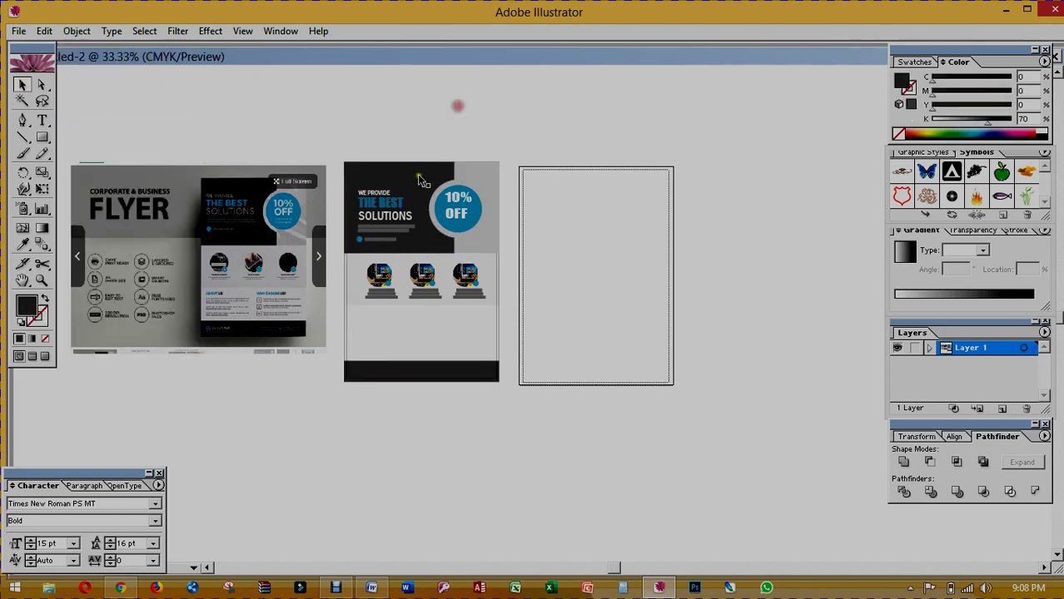
Darken the header block and footer bar to 78% black, then zoom back in on the flyer
{"action": "left_click", "coordinate": [460, 371]}
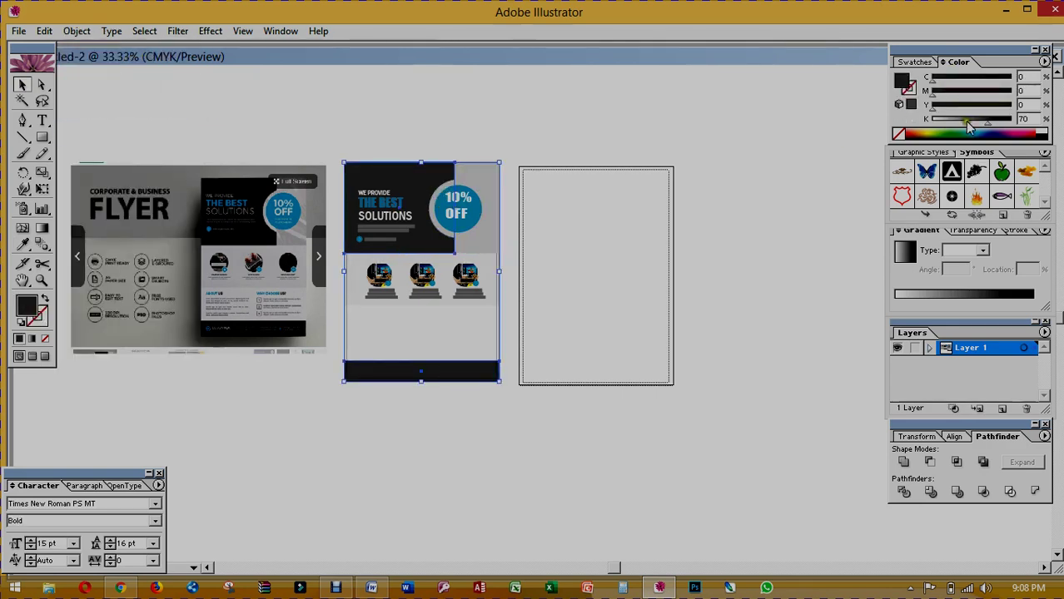
{"action": "left_click_drag", "start_coordinate": [990, 122], "coordinate": [995, 124]}
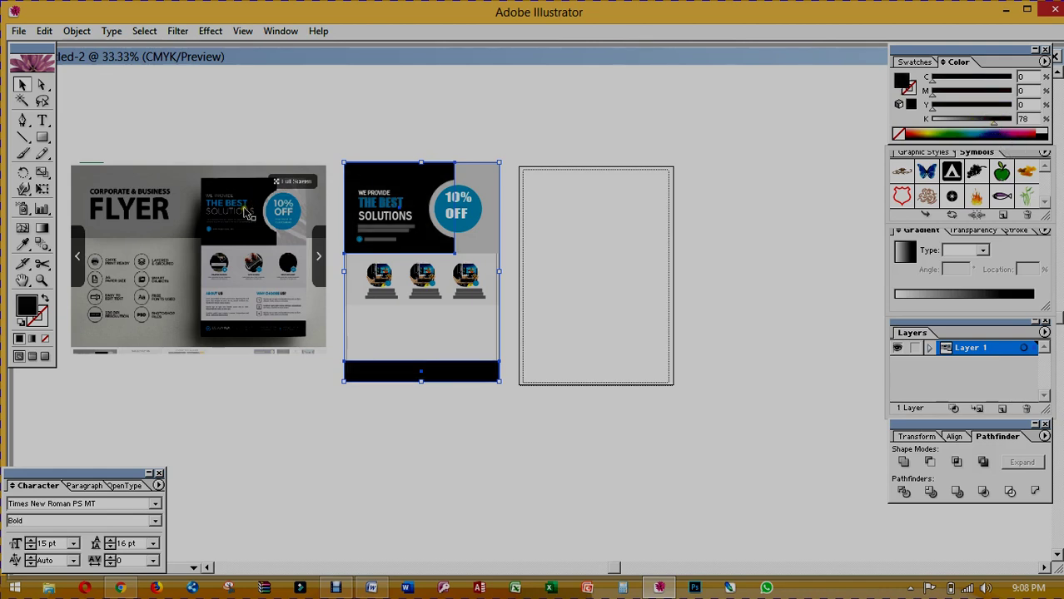
{"action": "left_click", "coordinate": [419, 450]}
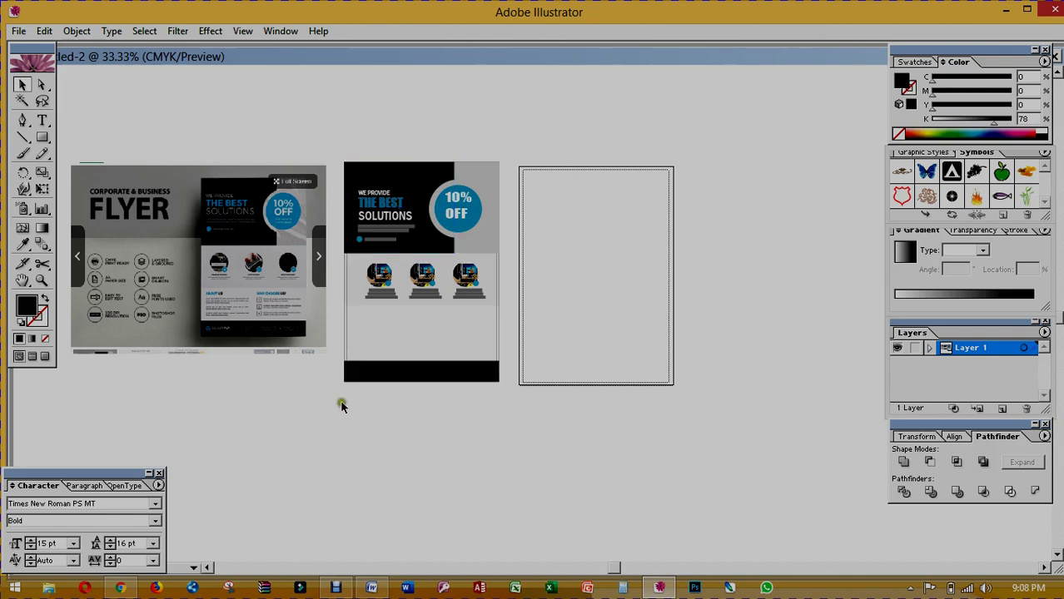
{"action": "left_click", "coordinate": [409, 479]}
{"action": "key", "text": "ctrl+equal"}
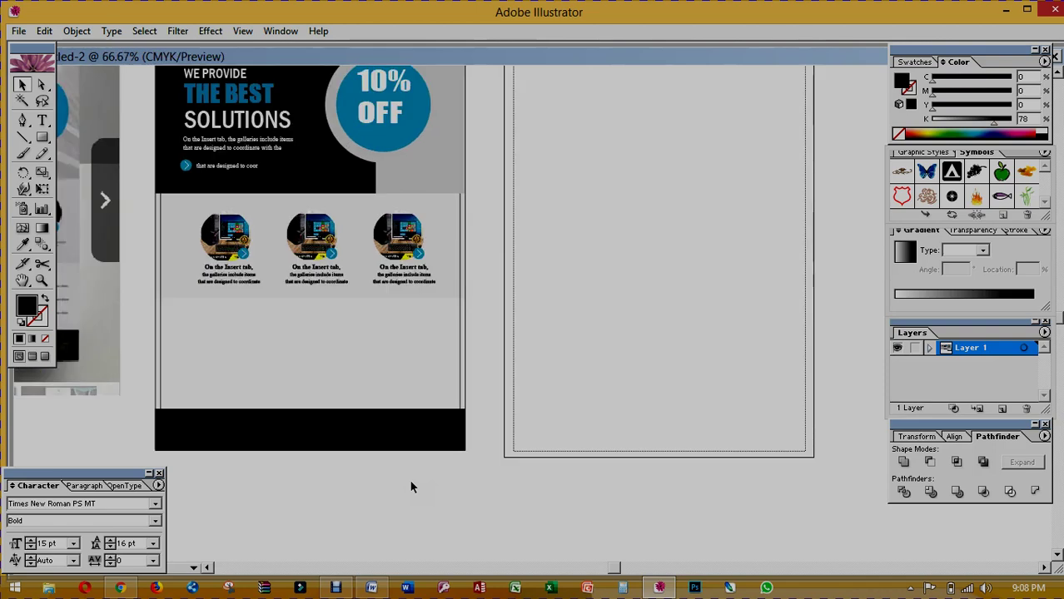
{"action": "key", "text": "ctrl+equal"}
Draw a rectangle in the empty area between the thumbnails and the footer
{"action": "left_click_drag", "start_coordinate": [297, 276], "coordinate": [739, 278]}
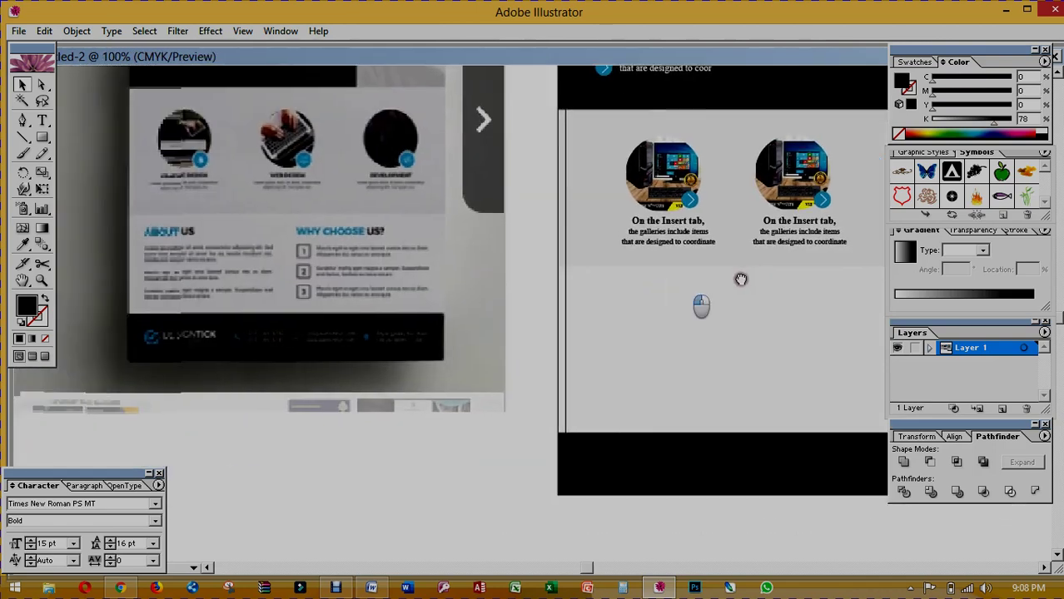
{"action": "scroll", "coordinate": [499, 287], "scroll_direction": "down", "scroll_amount": 1}
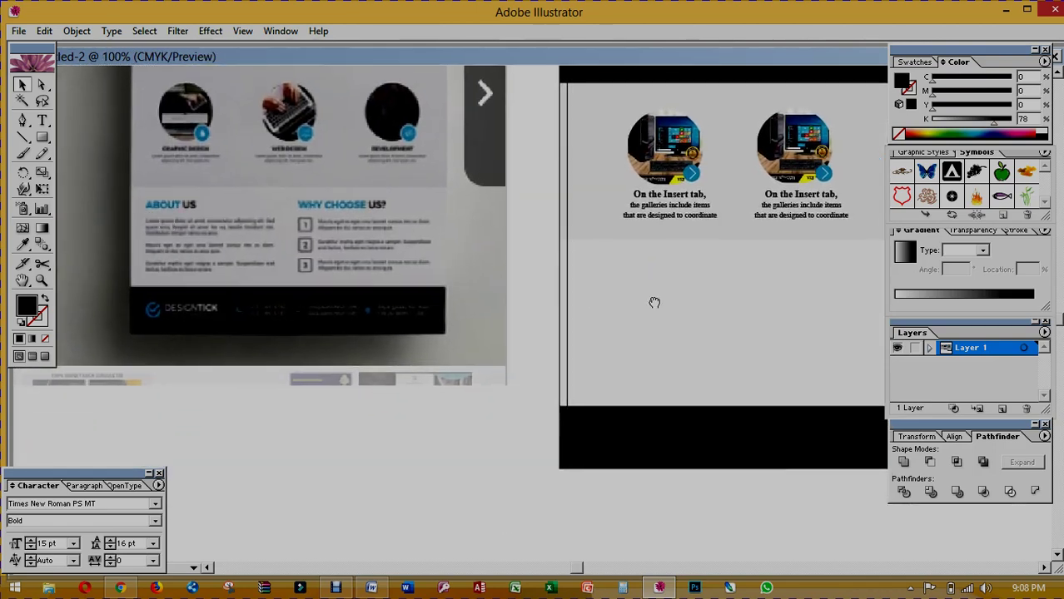
{"action": "mouse_move", "coordinate": [654, 303]}
{"action": "left_mouse_down"}
{"action": "mouse_move", "coordinate": [563, 291]}
{"action": "mouse_move", "coordinate": [491, 230]}
{"action": "left_mouse_up"}
{"action": "mouse_move", "coordinate": [684, 272]}
{"action": "left_mouse_down"}
{"action": "mouse_move", "coordinate": [641, 270]}
{"action": "mouse_move", "coordinate": [653, 281]}
{"action": "mouse_move", "coordinate": [529, 300]}
{"action": "left_mouse_up"}
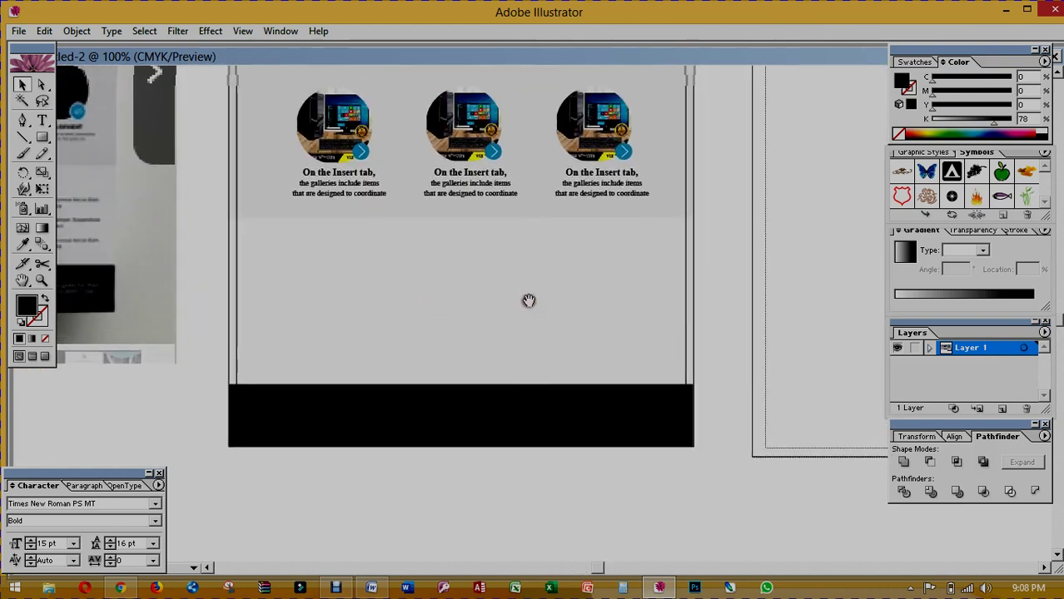
{"action": "left_click", "coordinate": [450, 290]}
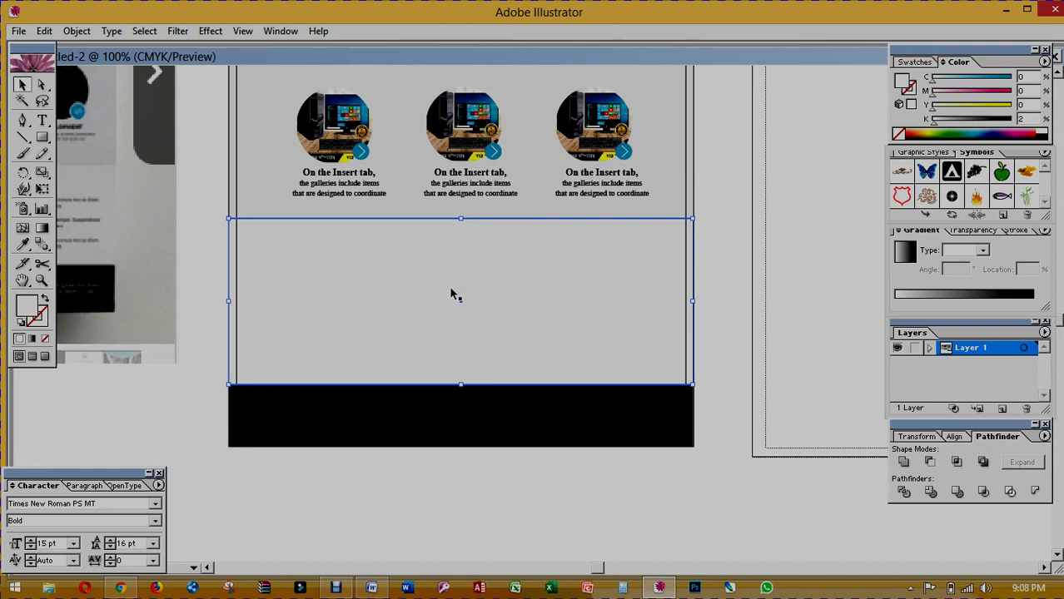
{"action": "left_click", "coordinate": [42, 138]}
{"action": "left_click_drag", "start_coordinate": [261, 228], "coordinate": [459, 375]}
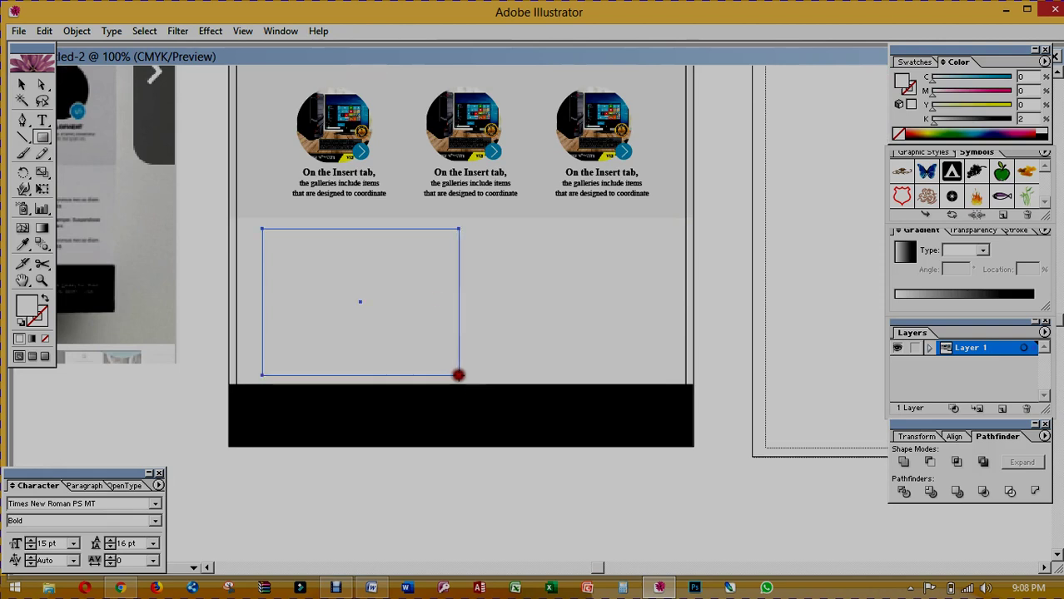
Give the new box no fill and a black outline
{"action": "left_click", "coordinate": [45, 301]}
{"action": "left_click", "coordinate": [42, 322]}
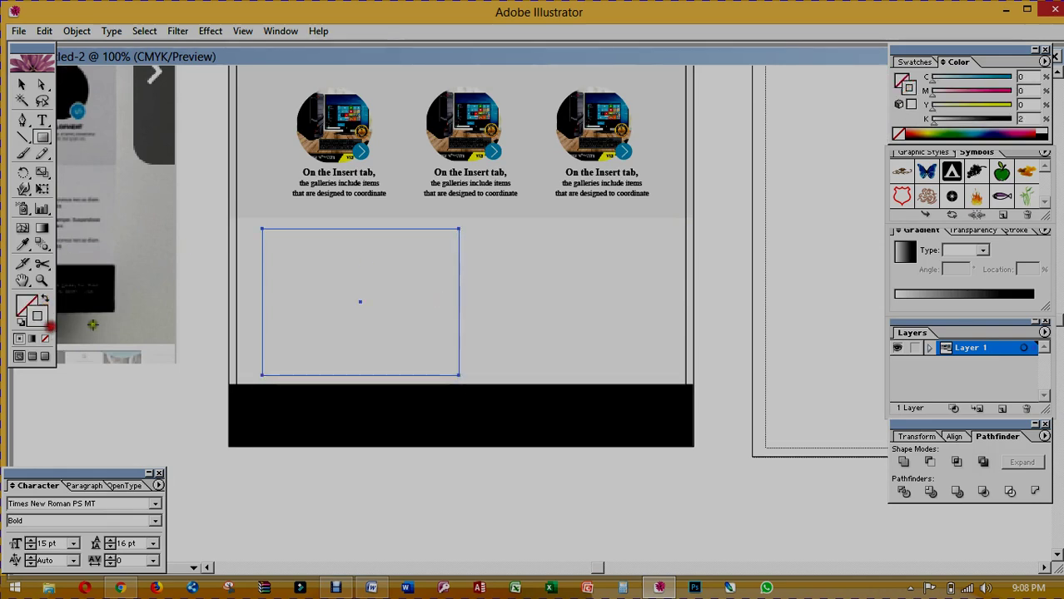
{"action": "left_click", "coordinate": [917, 63]}
{"action": "left_click_drag", "start_coordinate": [932, 75], "coordinate": [410, 237]}
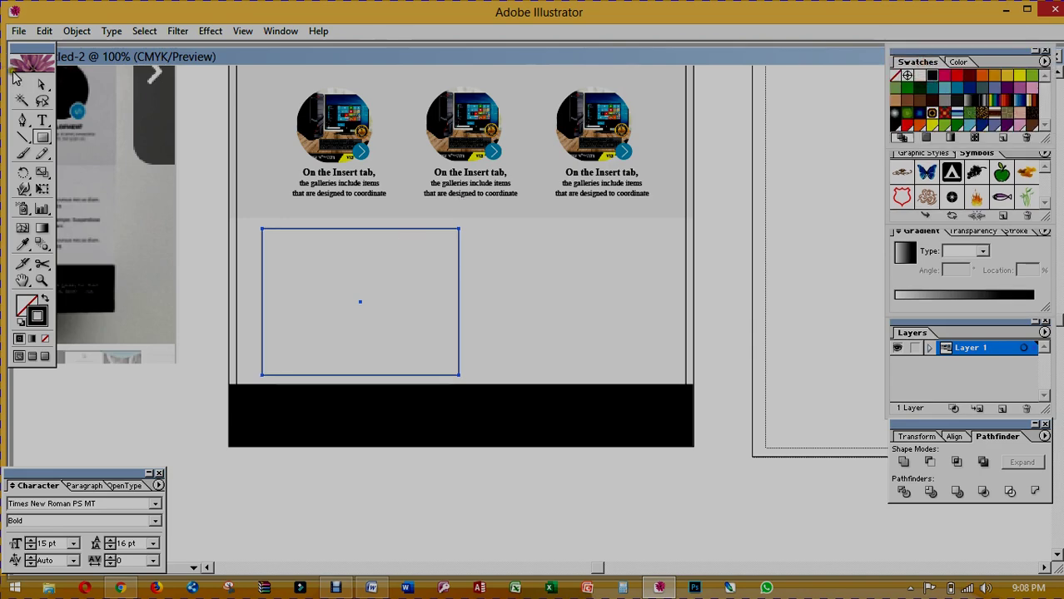
{"action": "left_click", "coordinate": [22, 84]}
Alt-drag a copy of the outlined box to sit beside it on the right
{"action": "left_click_drag", "start_coordinate": [211, 396], "coordinate": [395, 368]}
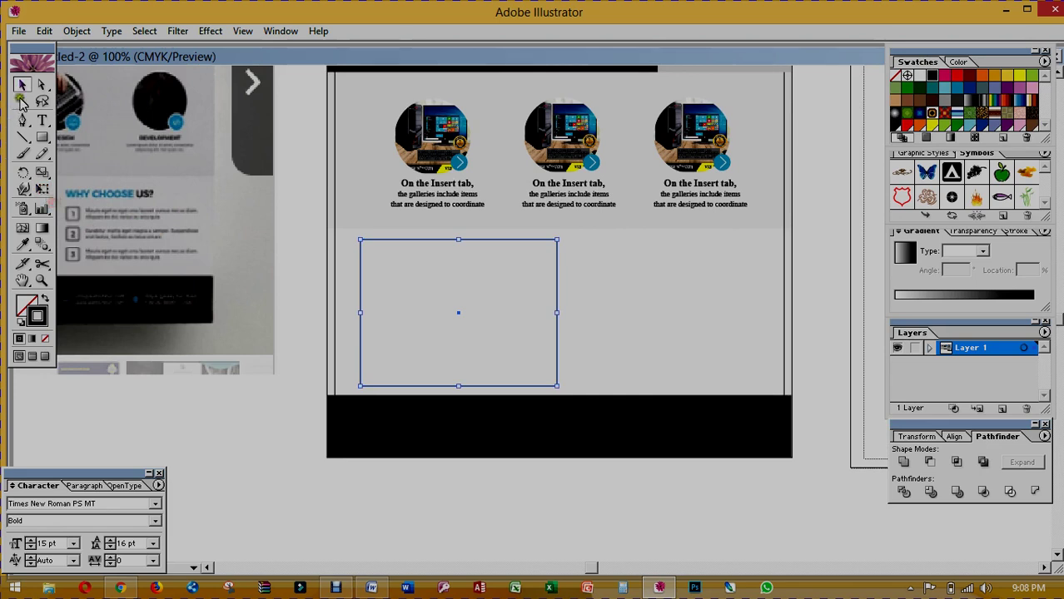
{"action": "left_click", "coordinate": [337, 367]}
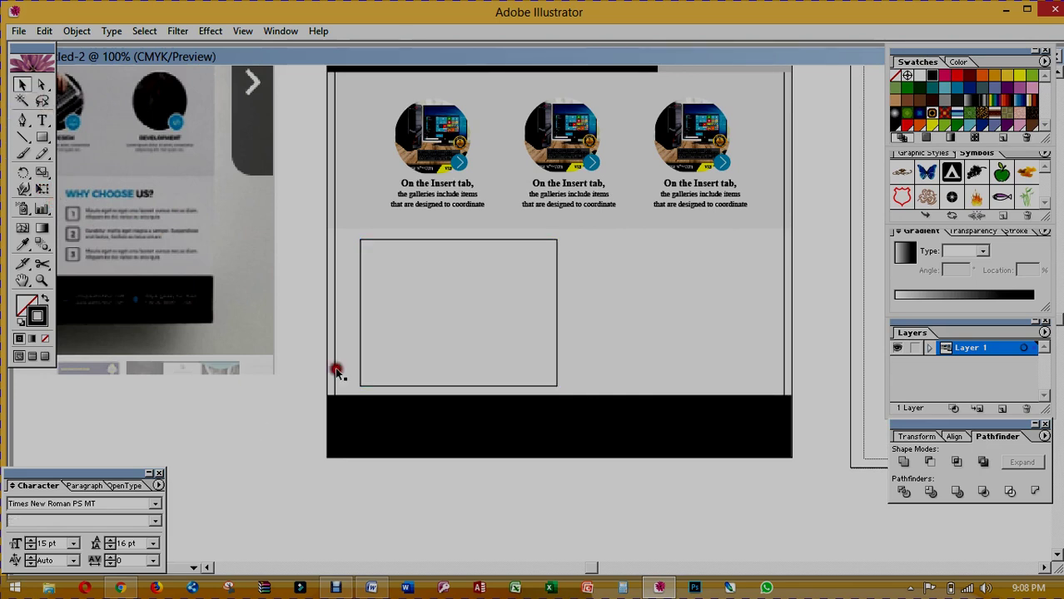
{"action": "left_click", "coordinate": [362, 332]}
{"action": "left_click_drag", "start_coordinate": [361, 332], "coordinate": [575, 330]}
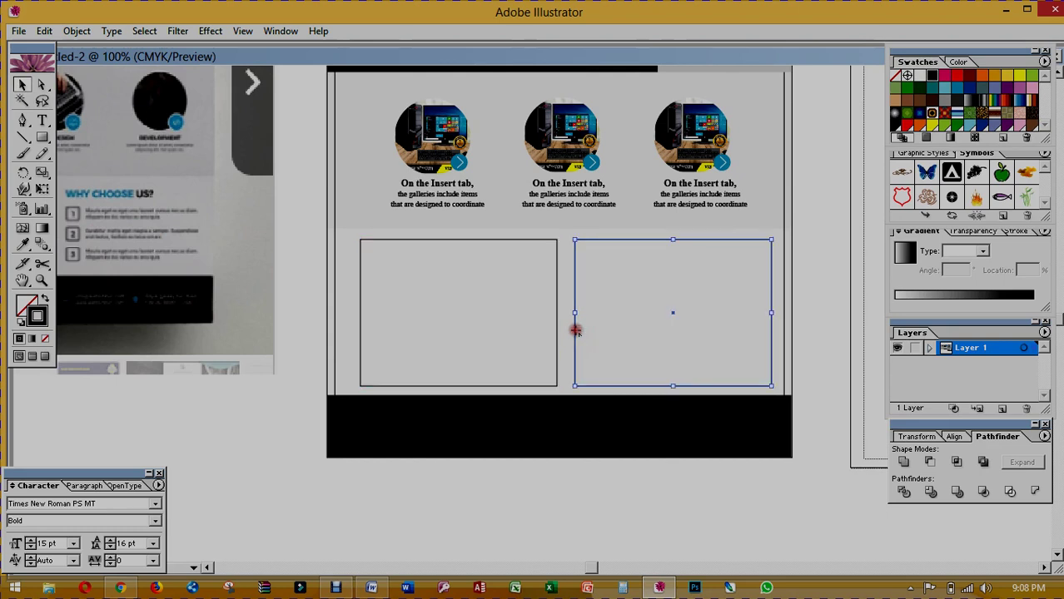
Select both boxes, nudge them three steps left, and deselect
{"action": "left_click", "coordinate": [362, 300], "text": "shift"}
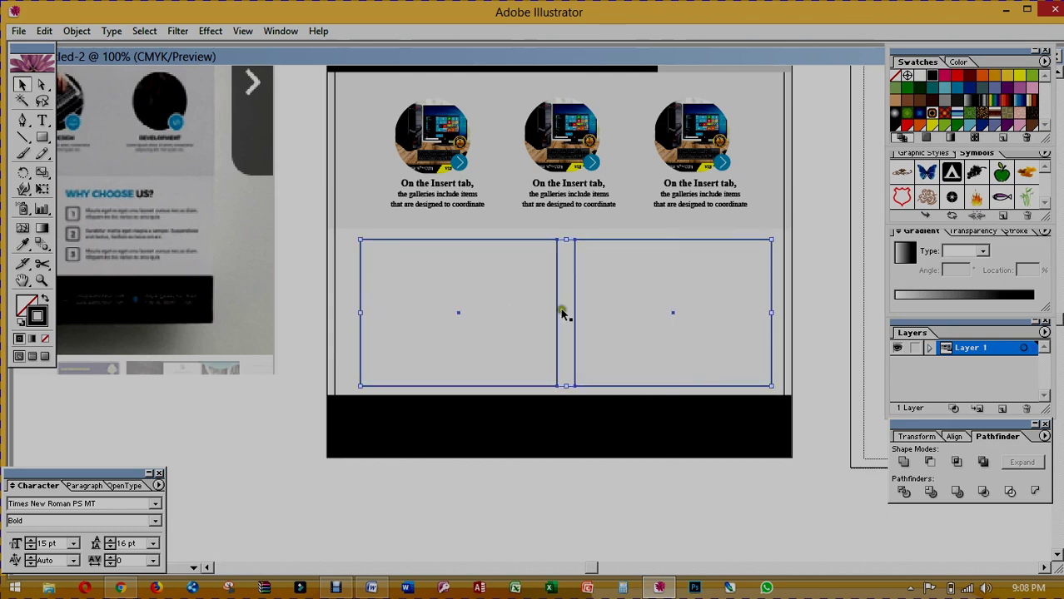
{"action": "key", "text": "Left"}
{"action": "key", "text": "Left"}
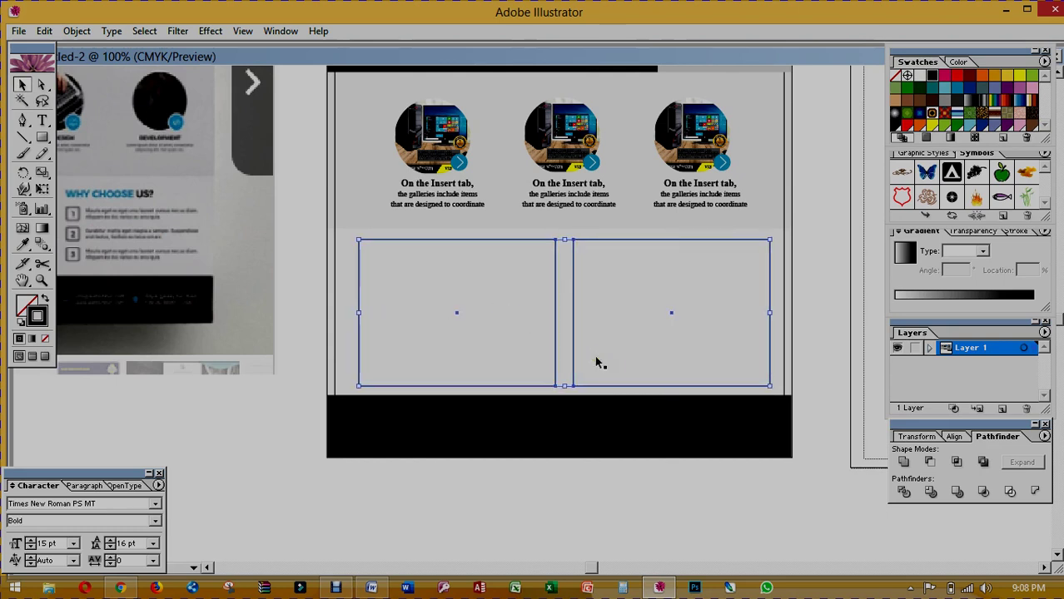
{"action": "key", "text": "Left"}
{"action": "key", "text": "Left"}
{"action": "key", "text": "Left"}
{"action": "key", "text": "Left"}
{"action": "key", "text": "Left"}
{"action": "key", "text": "Left"}
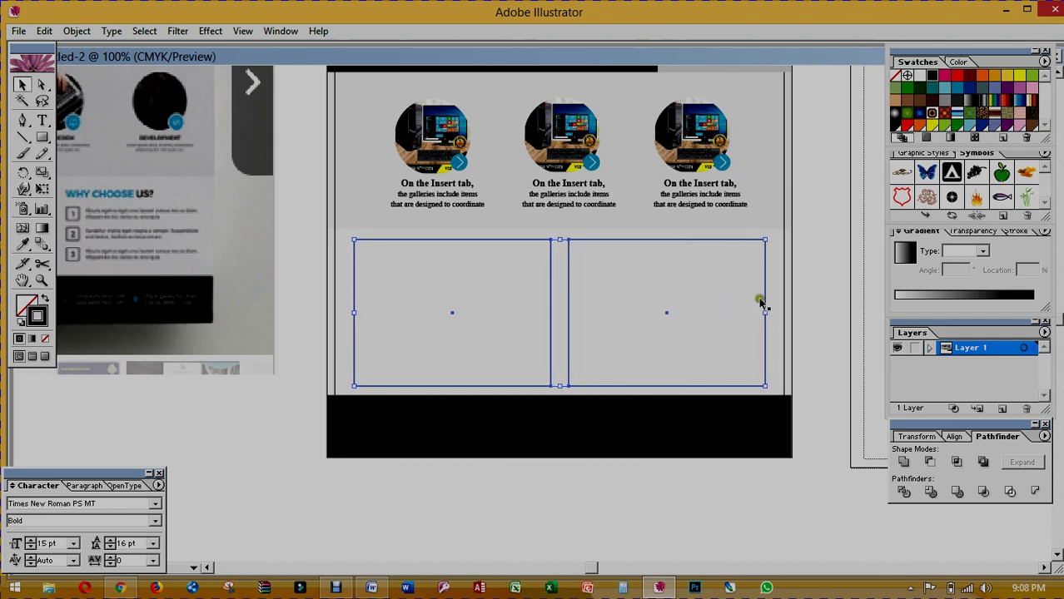
{"action": "key", "text": "Left"}
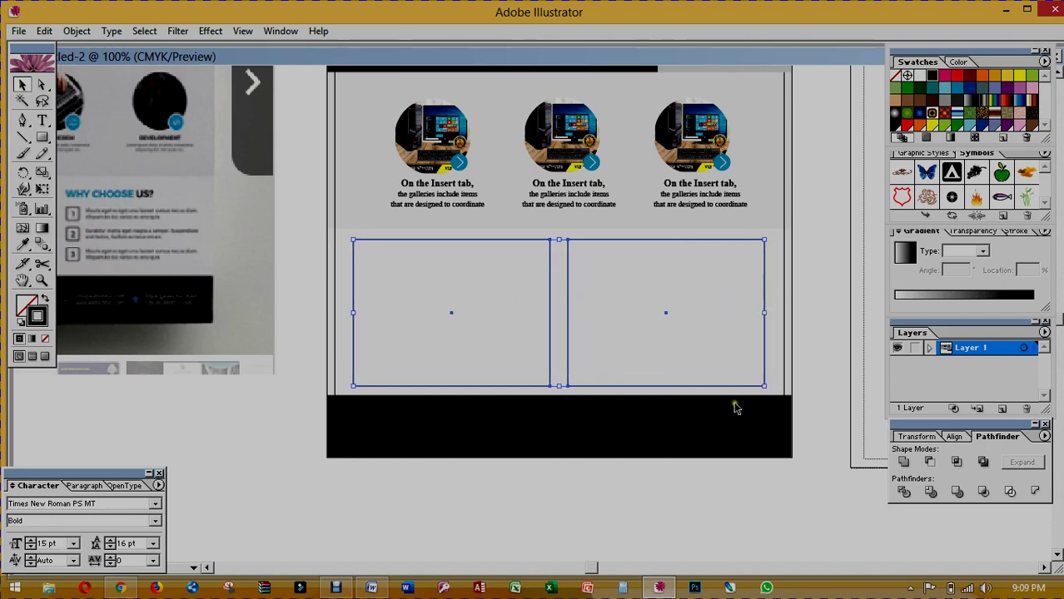
{"action": "left_click", "coordinate": [752, 404]}
{"action": "left_click", "coordinate": [573, 522]}
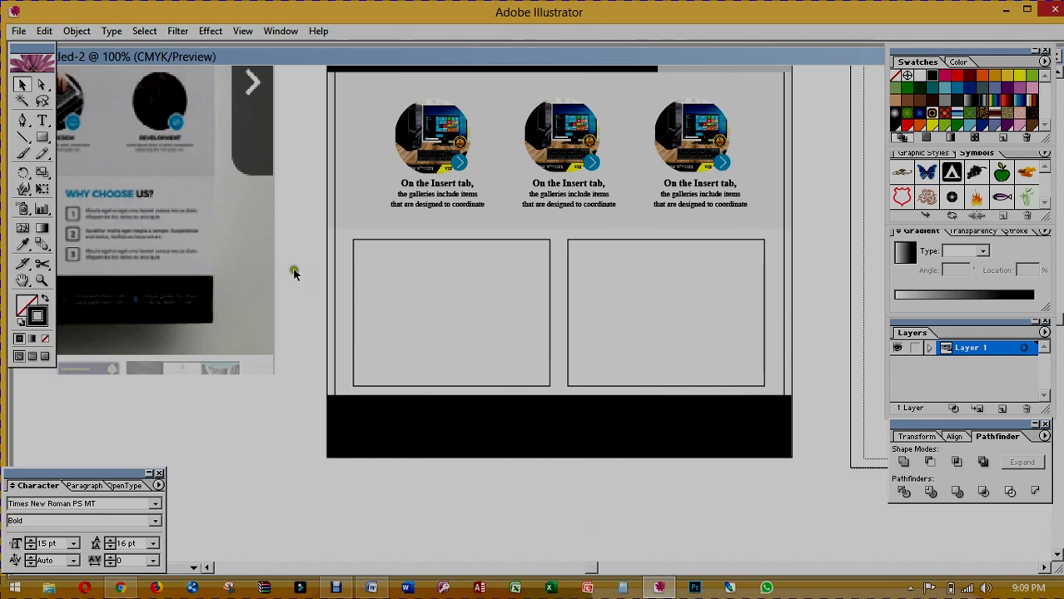
Type an 'About Us' heading, move it into the left box and enlarge it
{"action": "left_click", "coordinate": [42, 120]}
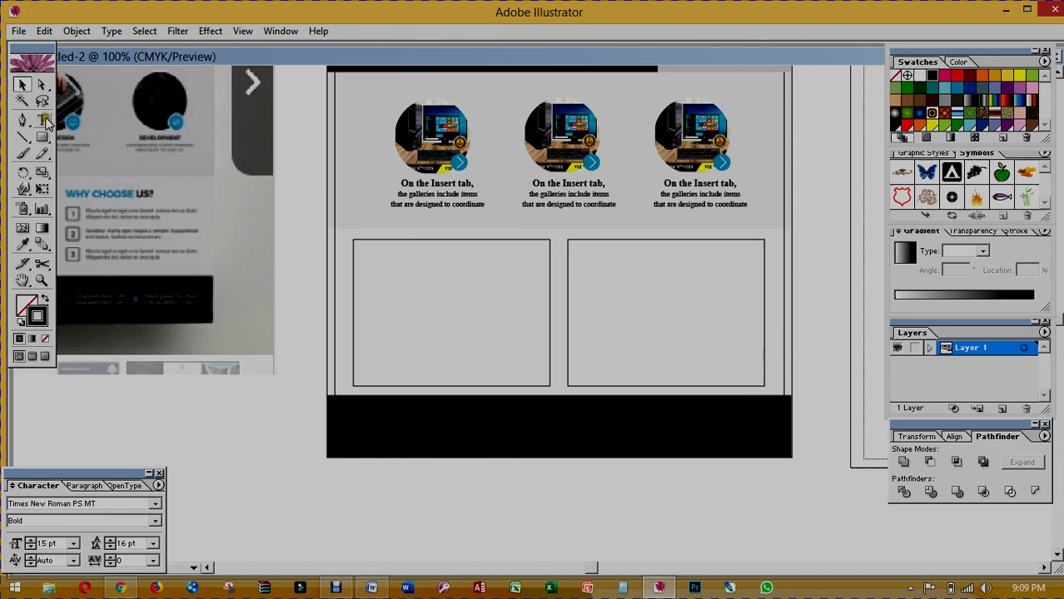
{"action": "left_click", "coordinate": [241, 426]}
{"action": "type", "text": "Abo"}
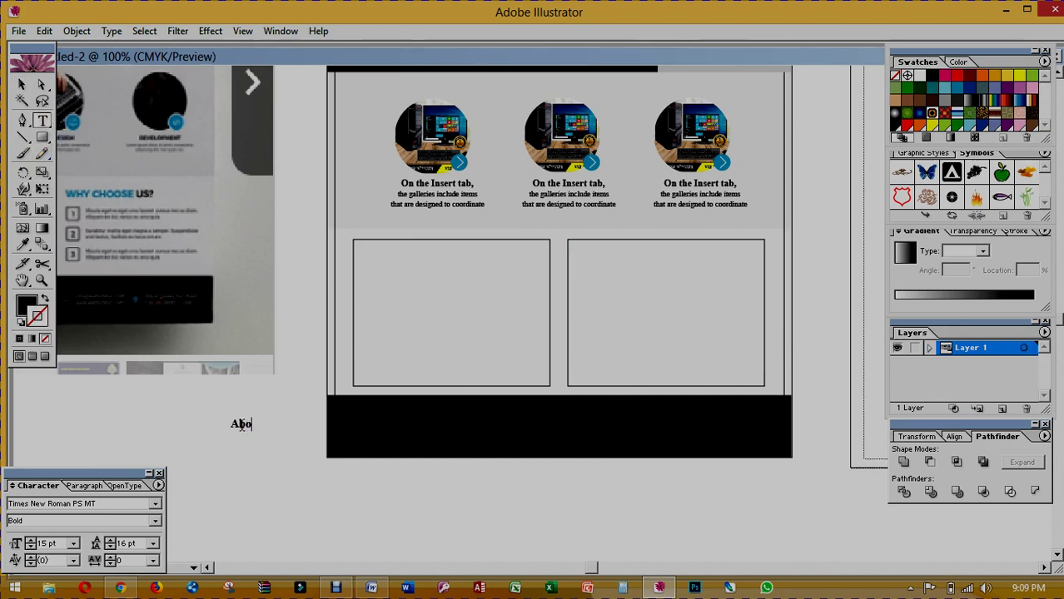
{"action": "type", "text": "ut "}
{"action": "type", "text": "Us"}
{"action": "left_click", "coordinate": [22, 84]}
{"action": "left_click", "coordinate": [193, 425]}
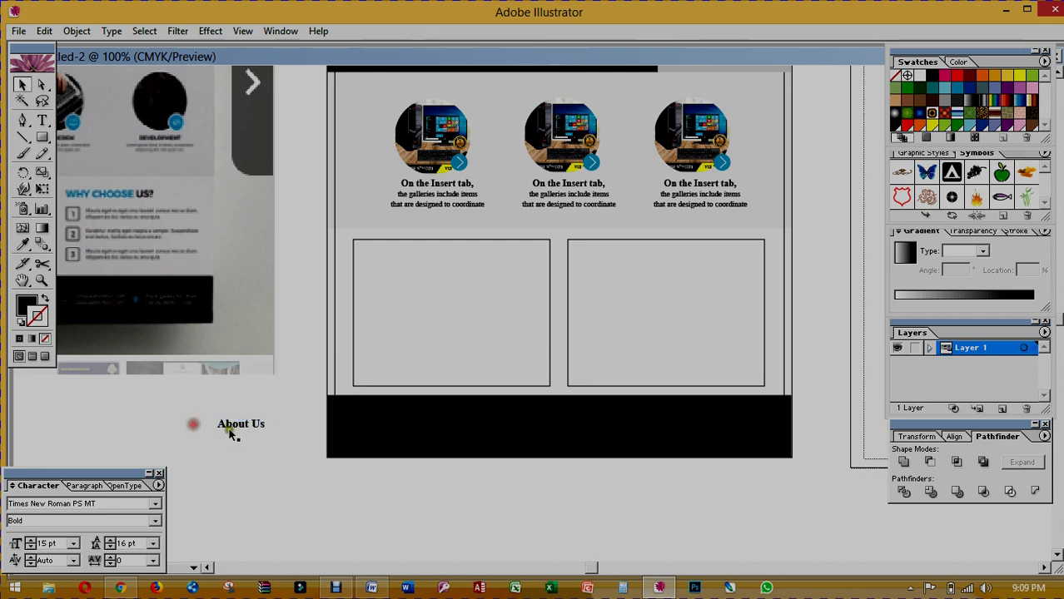
{"action": "left_click_drag", "start_coordinate": [231, 432], "coordinate": [440, 264]}
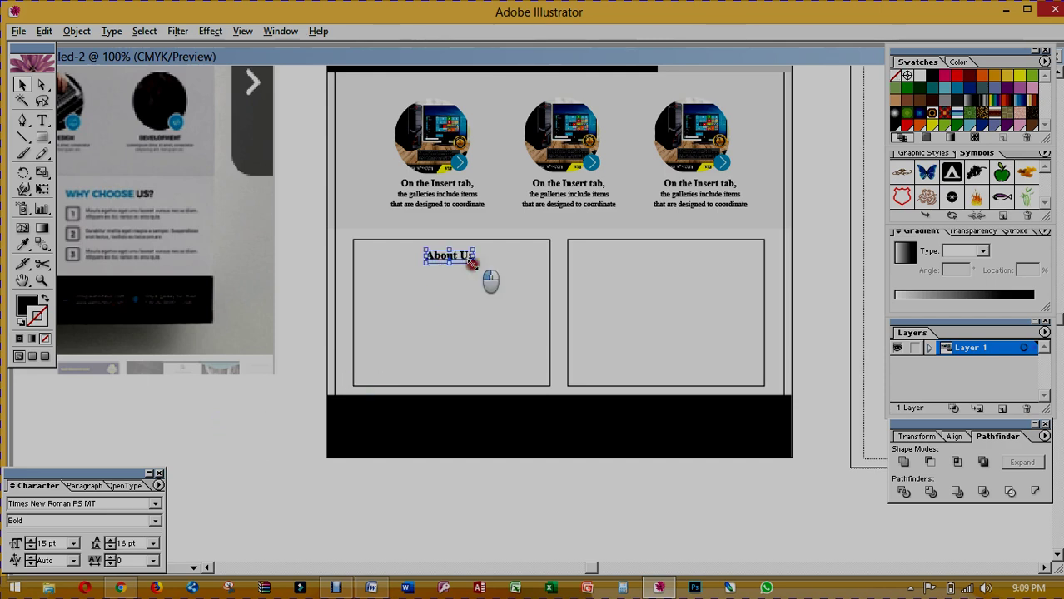
{"action": "left_click_drag", "start_coordinate": [474, 262], "coordinate": [486, 268]}
{"action": "left_click", "coordinate": [278, 401]}
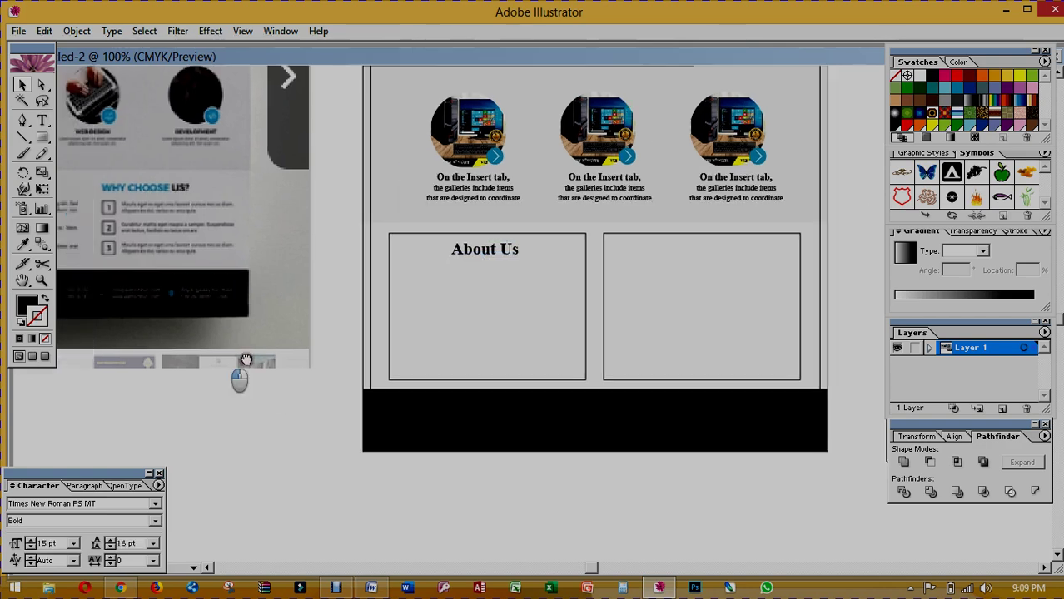
Colour the word 'About' in the heading blue
{"action": "left_click_drag", "start_coordinate": [245, 368], "coordinate": [506, 357]}
{"action": "left_click_drag", "start_coordinate": [237, 218], "coordinate": [162, 218]}
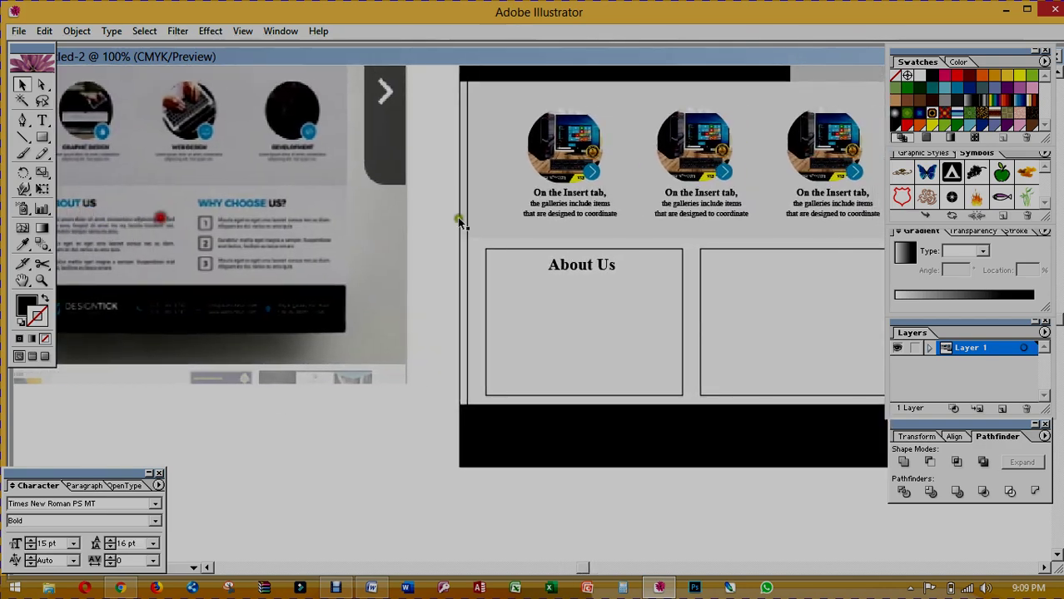
{"action": "double_click", "coordinate": [593, 265]}
{"action": "left_click_drag", "start_coordinate": [592, 265], "coordinate": [548, 266]}
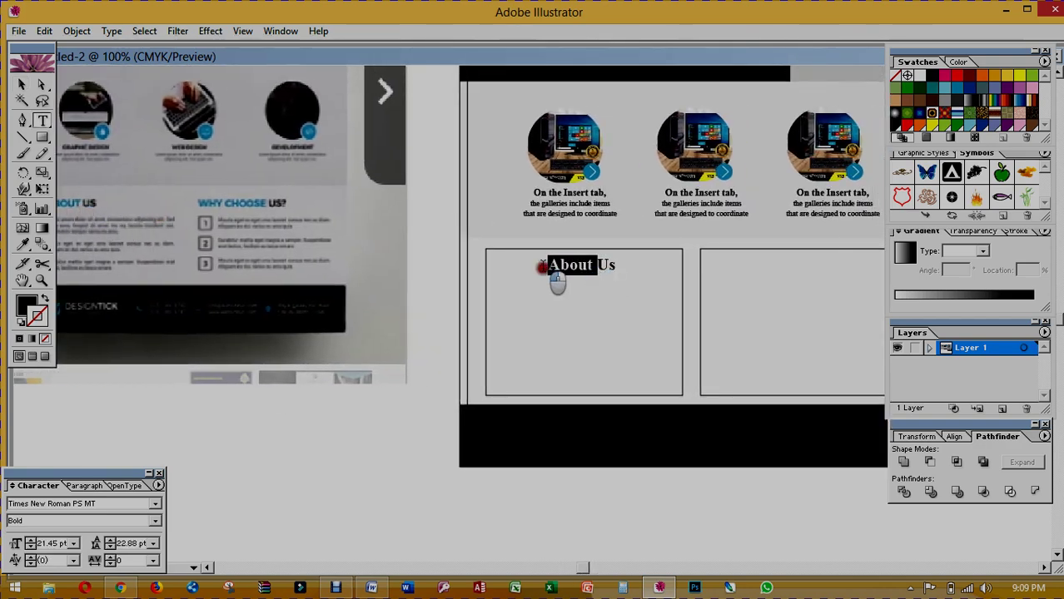
{"action": "left_click", "coordinate": [957, 87]}
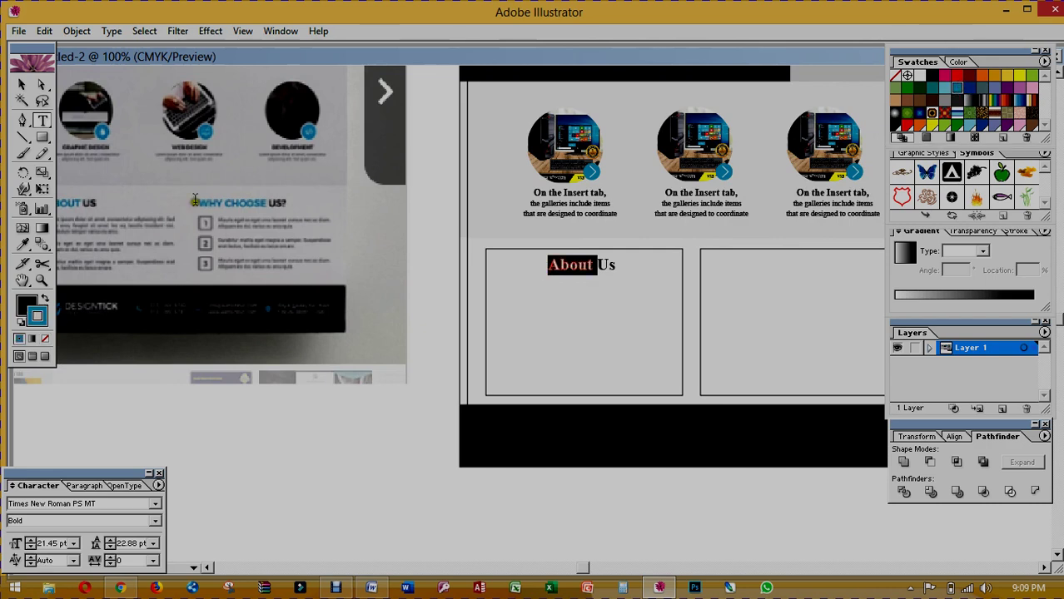
{"action": "left_click", "coordinate": [621, 272]}
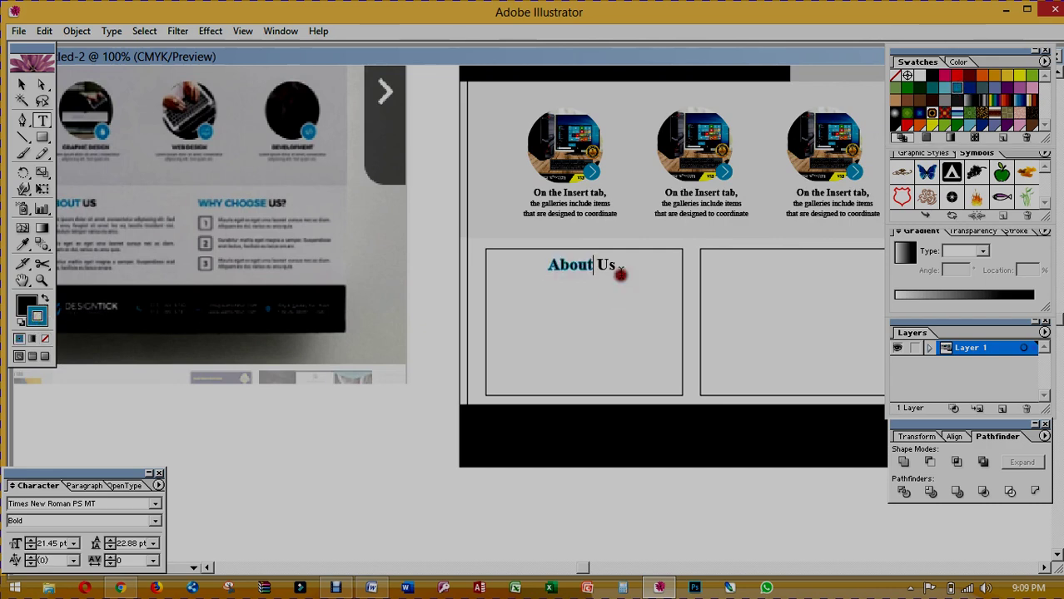
{"action": "left_click", "coordinate": [21, 84]}
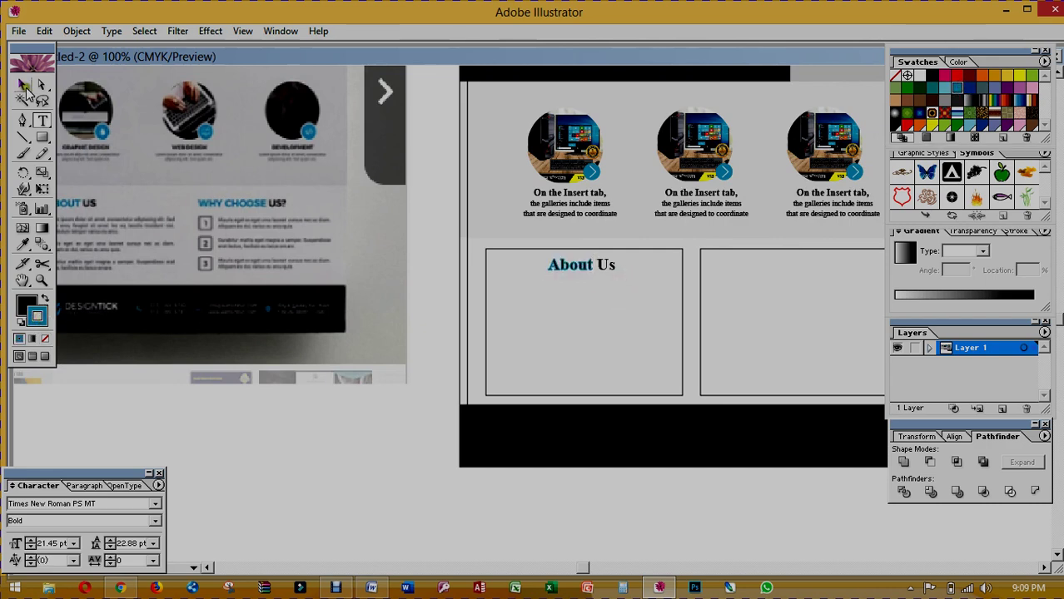
{"action": "left_click", "coordinate": [580, 280]}
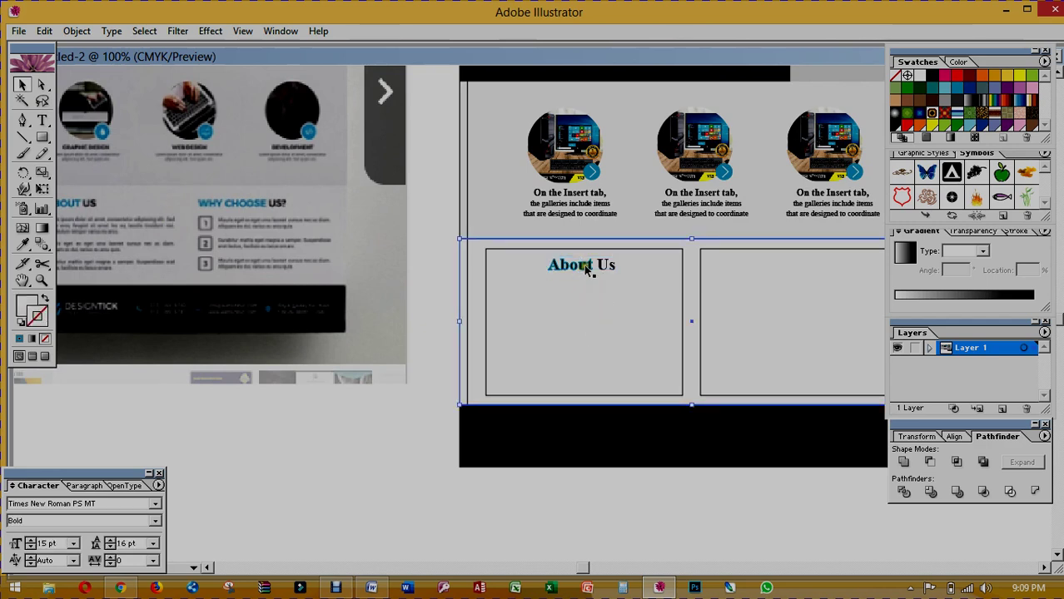
Give the word 'About' a blue fill with no stroke
{"action": "double_click", "coordinate": [586, 268]}
{"action": "double_click", "coordinate": [574, 265]}
{"action": "left_click", "coordinate": [599, 266]}
{"action": "left_click_drag", "start_coordinate": [596, 266], "coordinate": [535, 268]}
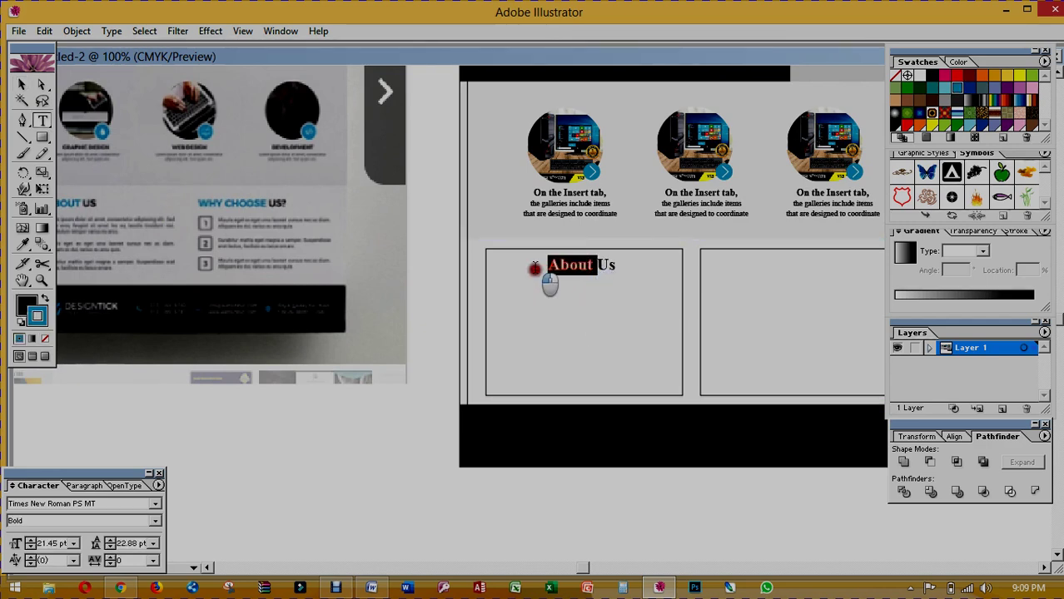
{"action": "left_click", "coordinate": [45, 339]}
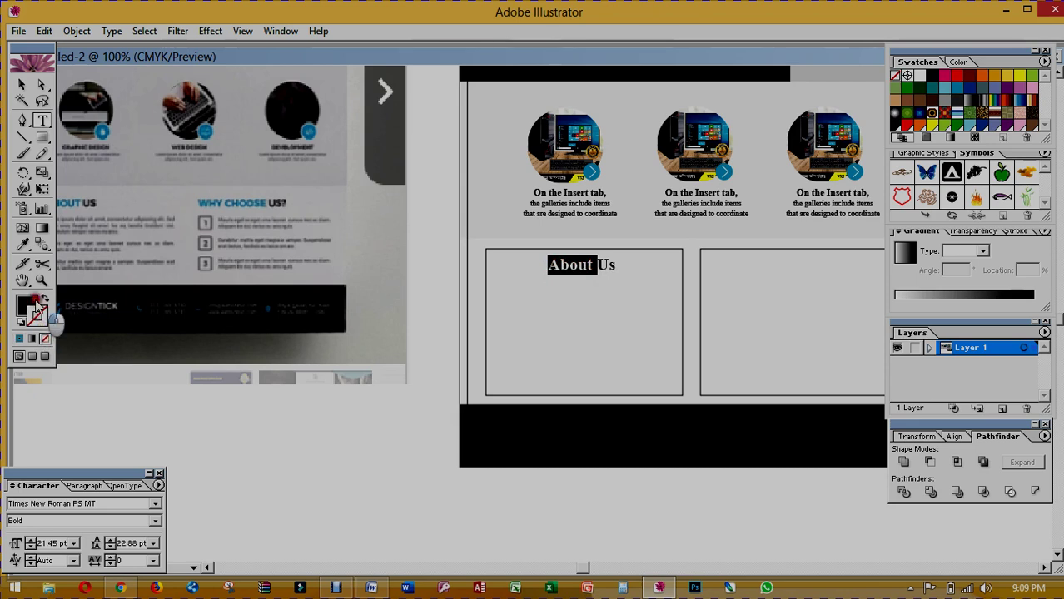
{"action": "left_click", "coordinate": [26, 305]}
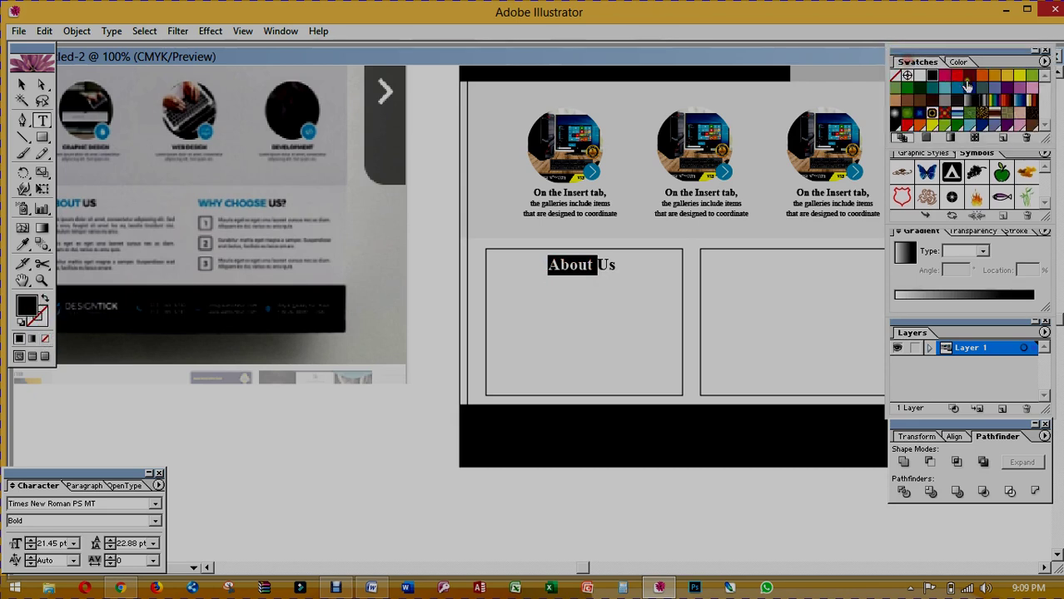
{"action": "left_click", "coordinate": [957, 88]}
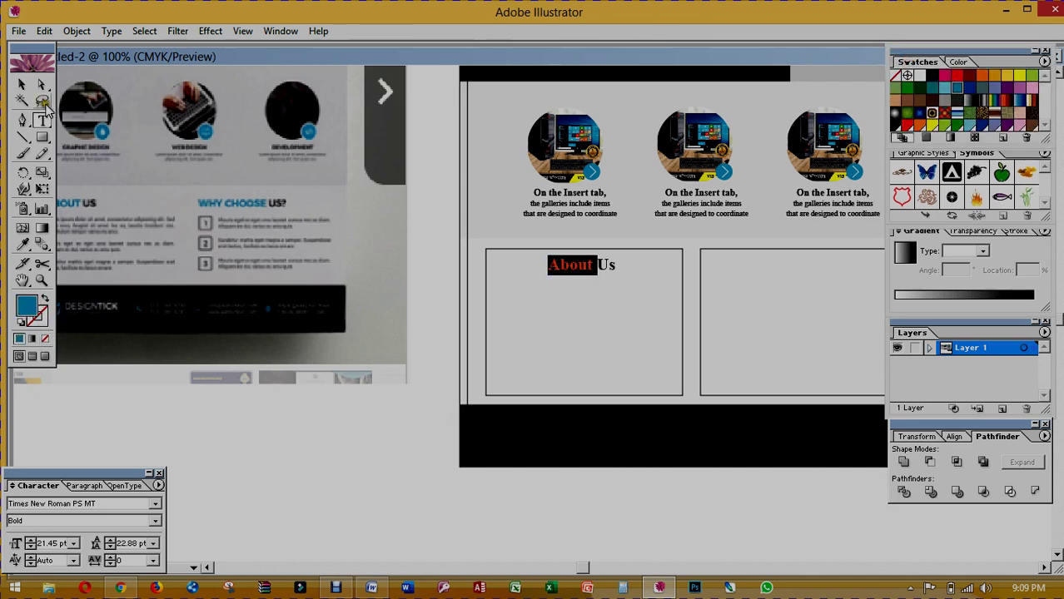
{"action": "left_click", "coordinate": [23, 85]}
{"action": "left_click", "coordinate": [332, 453]}
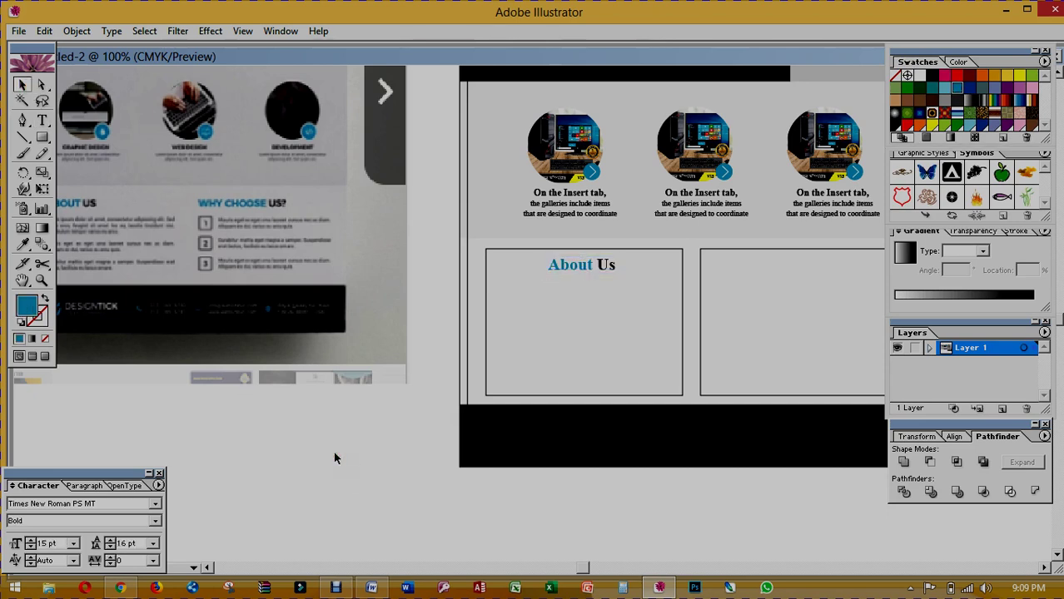
Place a copy of the About Us heading in the right-hand box
{"action": "left_click", "coordinate": [580, 266]}
{"action": "left_click_drag", "start_coordinate": [574, 270], "coordinate": [800, 275]}
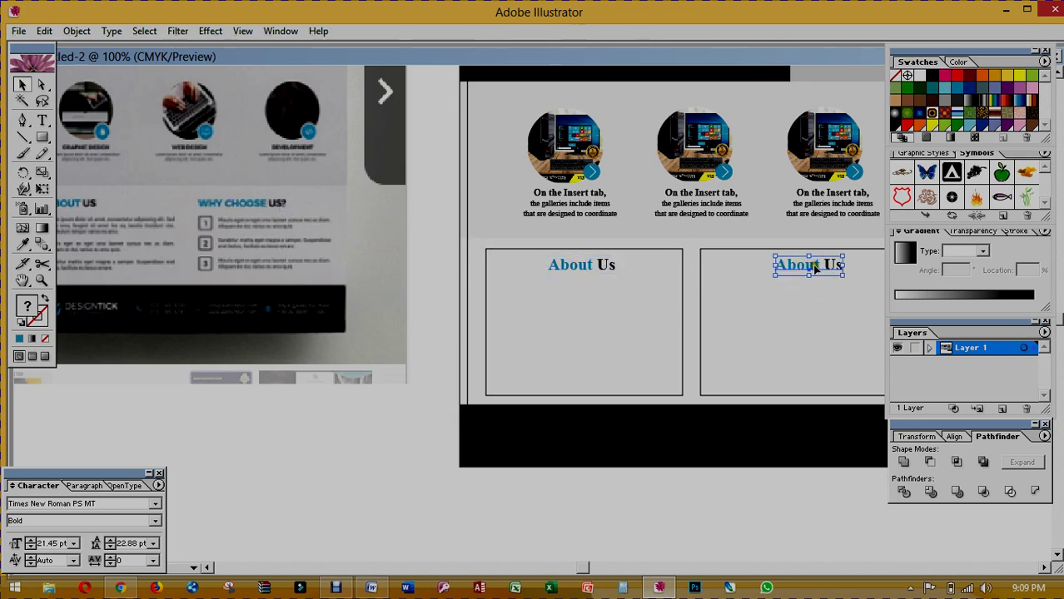
{"action": "left_click", "coordinate": [231, 448]}
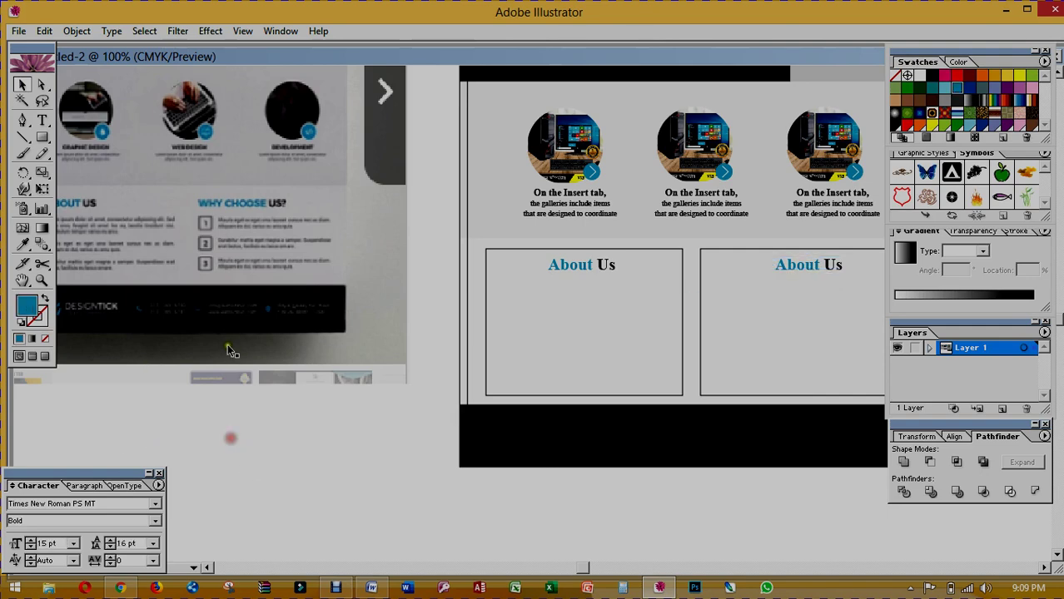
{"action": "left_click_drag", "start_coordinate": [230, 350], "coordinate": [379, 340]}
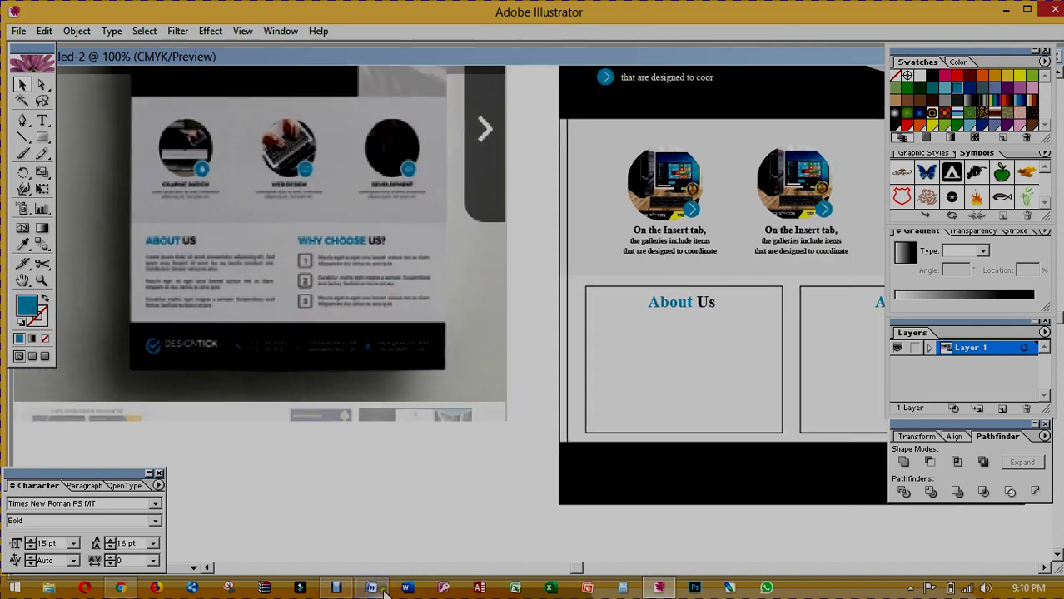
Copy the first sentence of sample text from the Word document
{"action": "left_click", "coordinate": [371, 588]}
{"action": "left_click", "coordinate": [349, 238]}
{"action": "left_click_drag", "start_coordinate": [253, 221], "coordinate": [338, 244]}
{"action": "key", "text": "ctrl+c"}
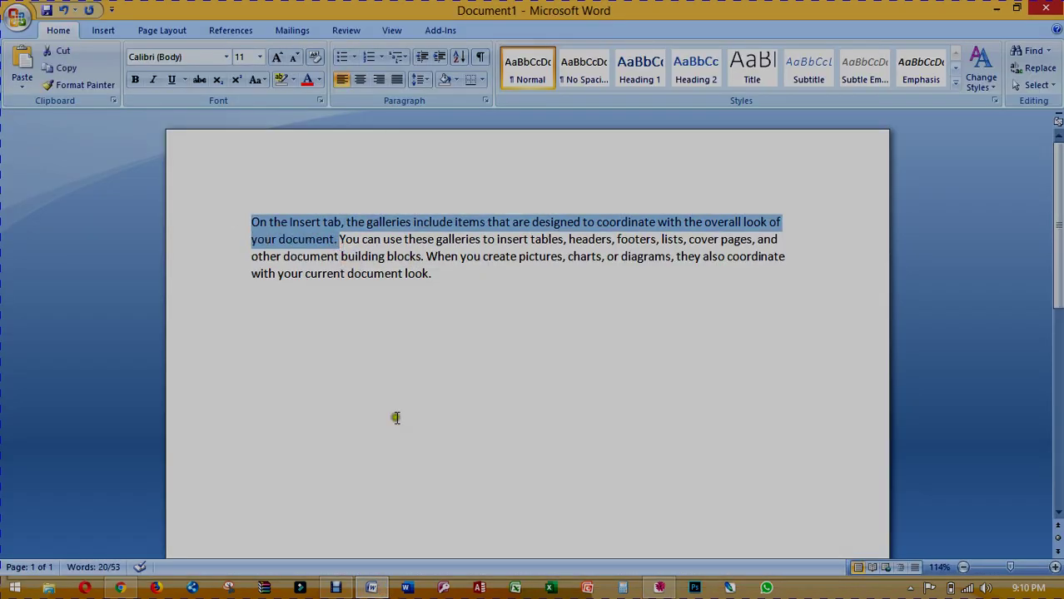
{"action": "left_click", "coordinate": [658, 588]}
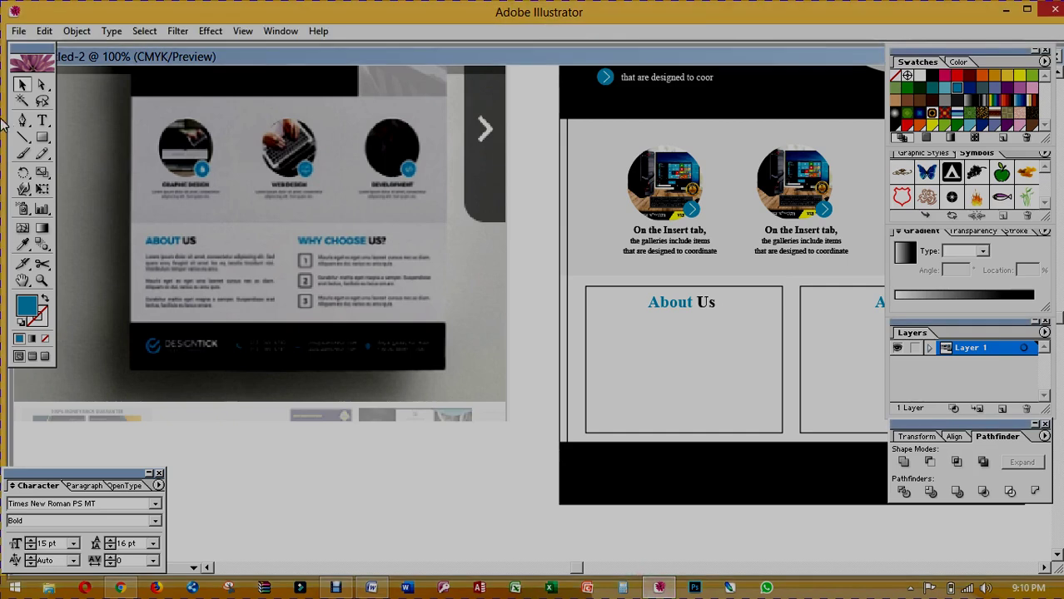
Turn the rectangle under the left heading into an area-text frame holding the copied sentence
{"action": "left_click", "coordinate": [43, 121]}
{"action": "left_click", "coordinate": [445, 461]}
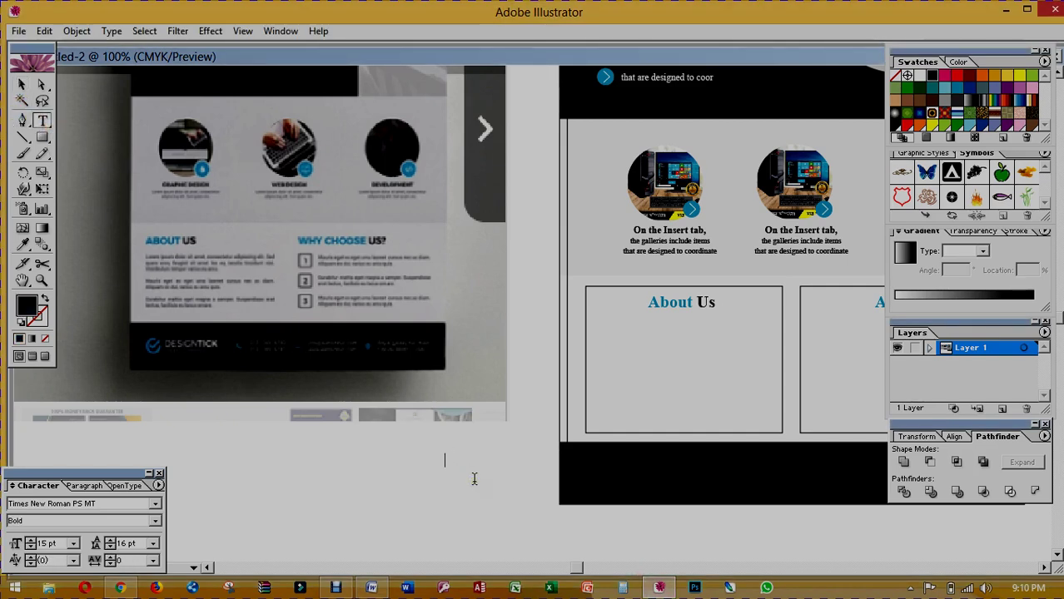
{"action": "key", "text": "Escape"}
{"action": "left_click", "coordinate": [22, 84]}
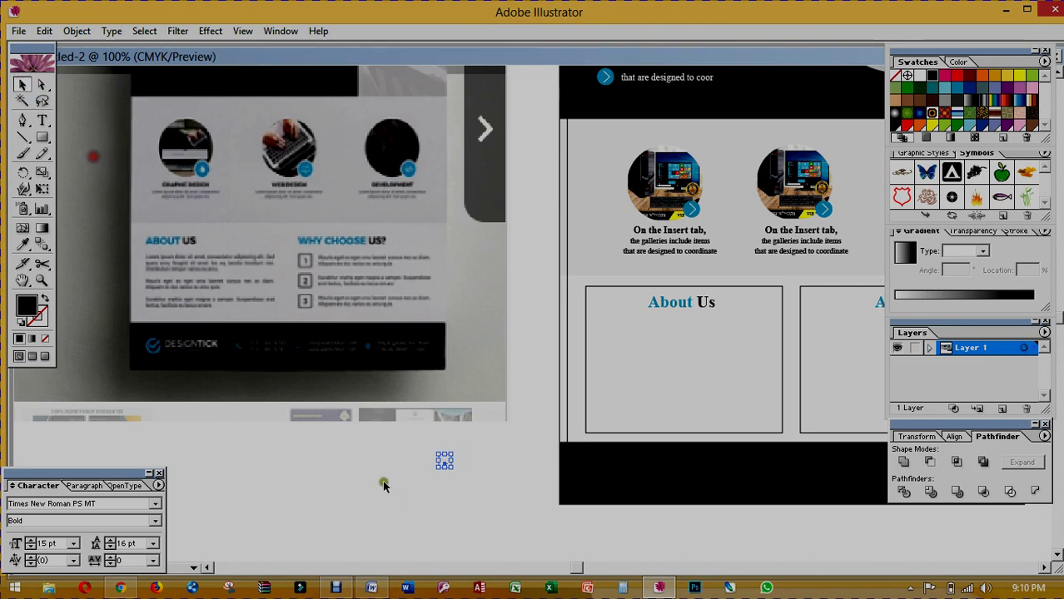
{"action": "left_click", "coordinate": [384, 486]}
{"action": "left_click", "coordinate": [594, 297]}
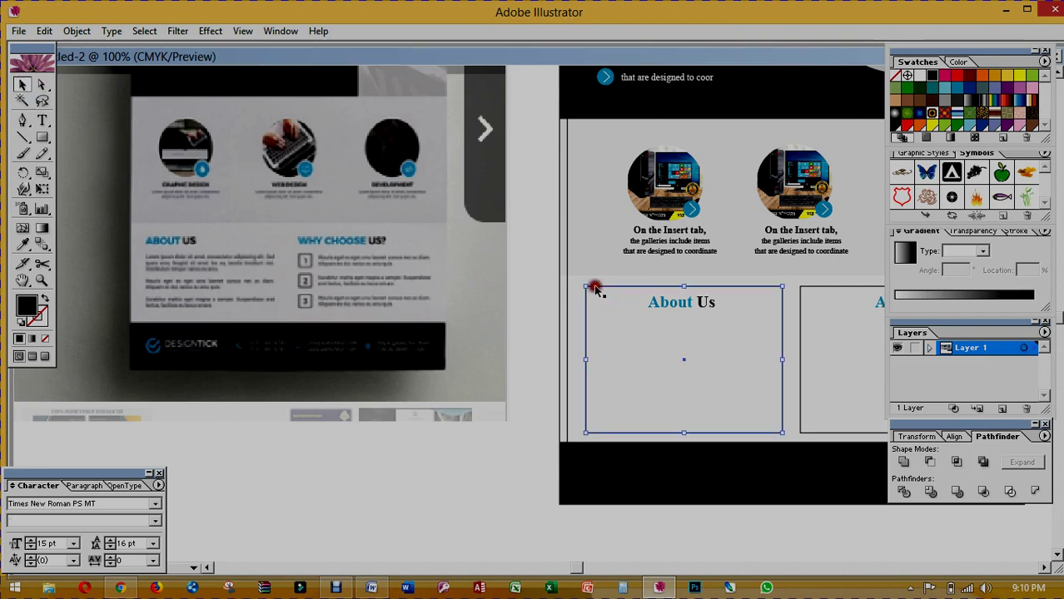
{"action": "left_click", "coordinate": [684, 312], "text": "shift"}
{"action": "left_click", "coordinate": [684, 312]}
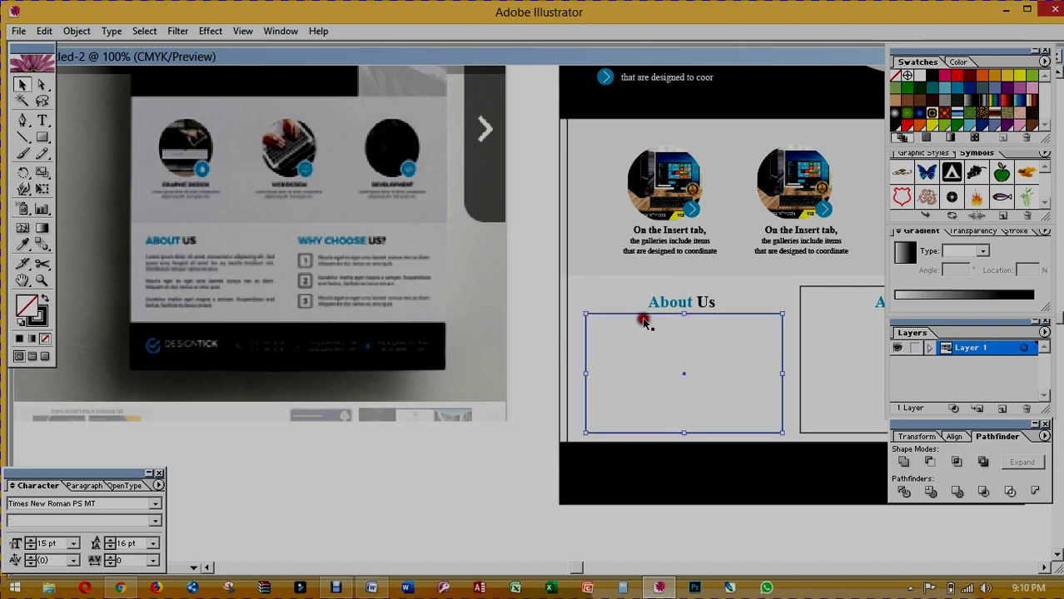
{"action": "left_click", "coordinate": [48, 124]}
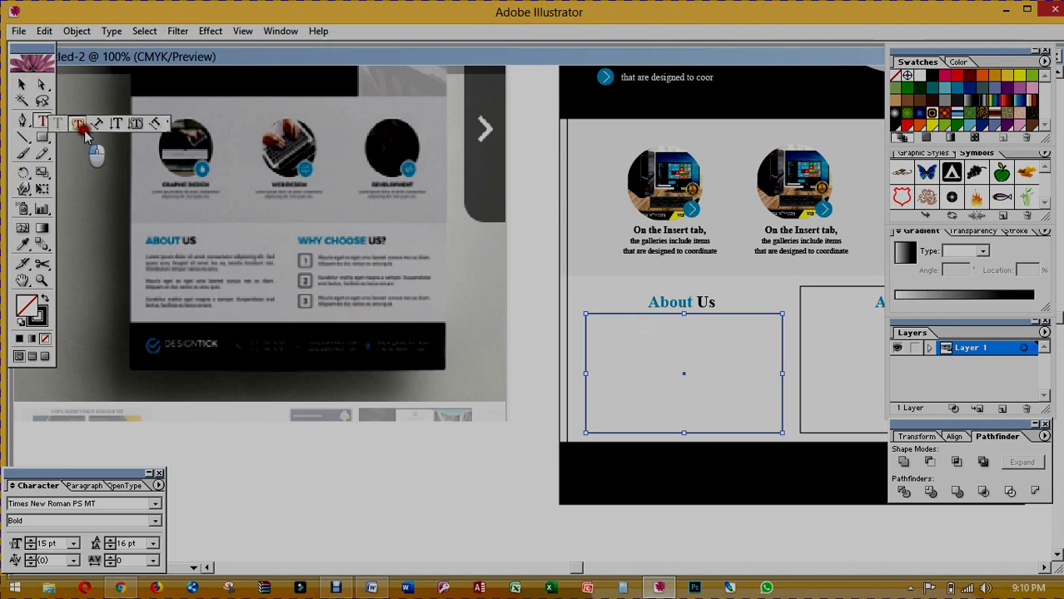
{"action": "left_click_drag", "start_coordinate": [51, 125], "coordinate": [79, 125]}
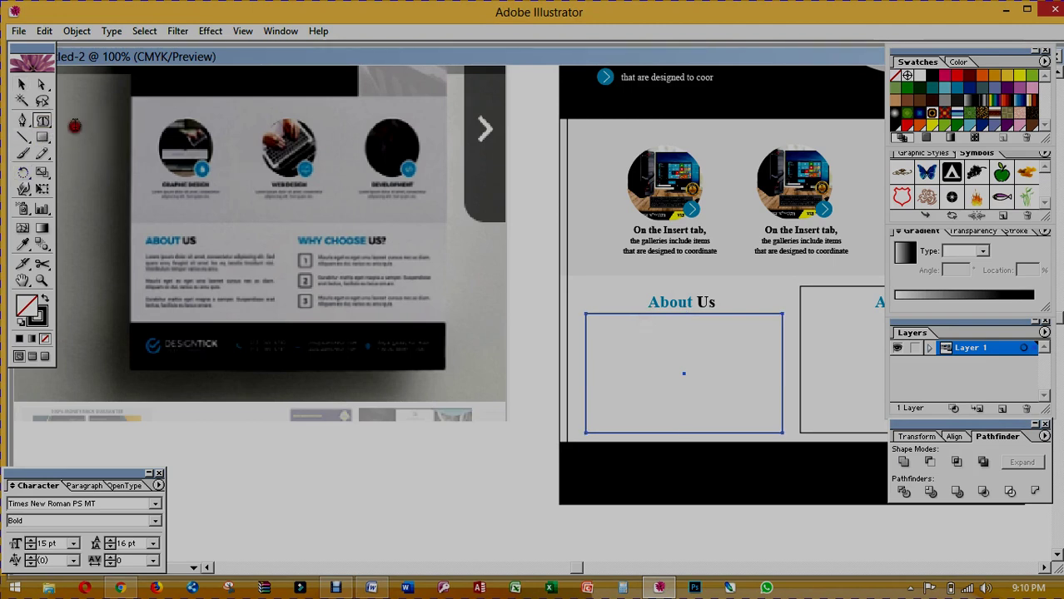
{"action": "left_click", "coordinate": [585, 321]}
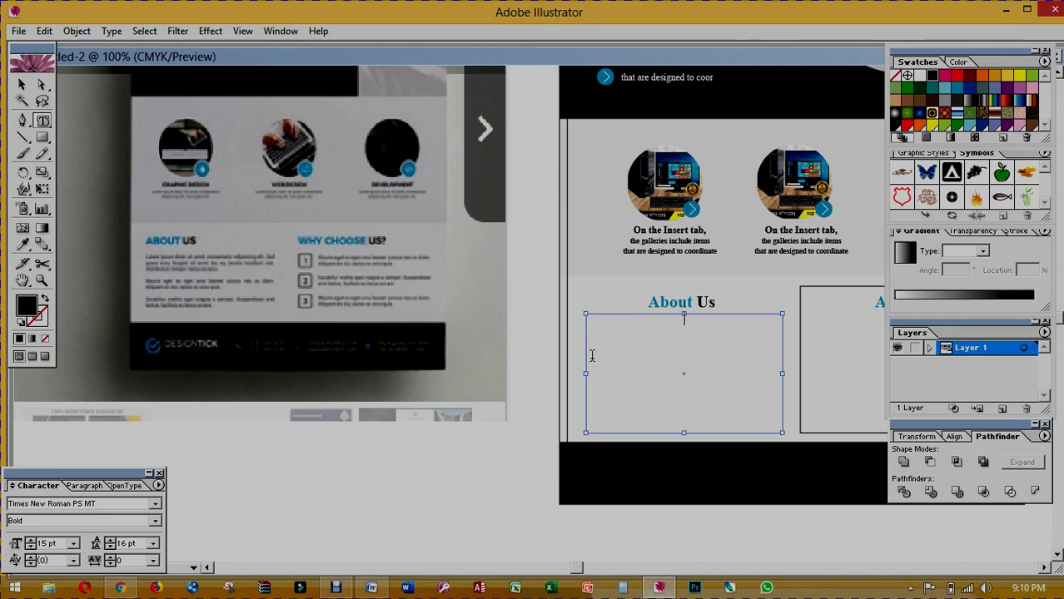
{"action": "key", "text": "ctrl+v"}
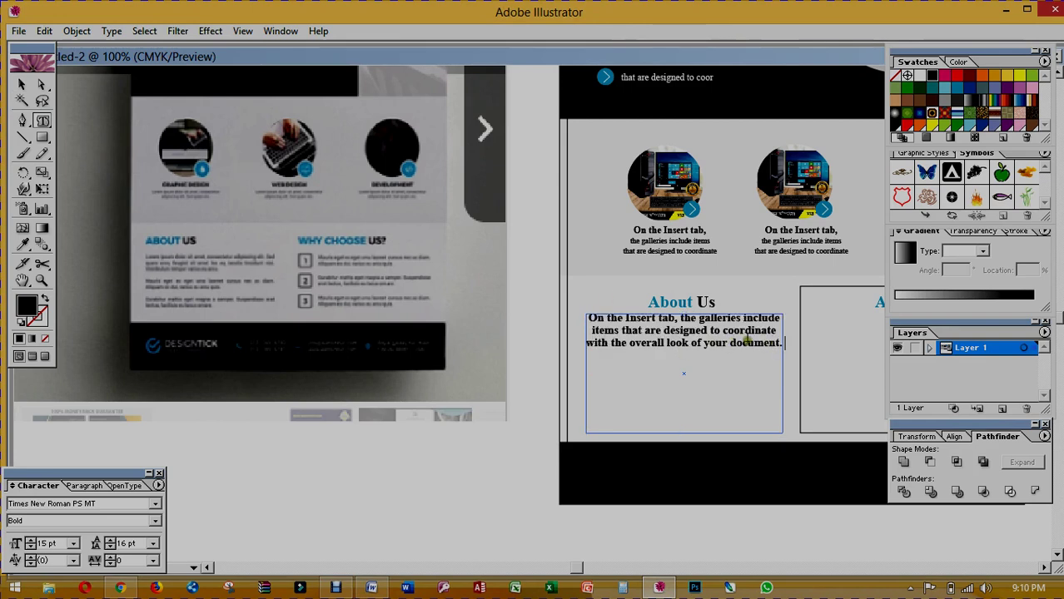
Left-align the pasted About Us paragraph
{"action": "mouse_move", "coordinate": [790, 348]}
{"action": "left_mouse_down"}
{"action": "mouse_move", "coordinate": [588, 316]}
{"action": "mouse_move", "coordinate": [898, 416]}
{"action": "left_mouse_up"}
{"action": "left_click", "coordinate": [538, 298]}
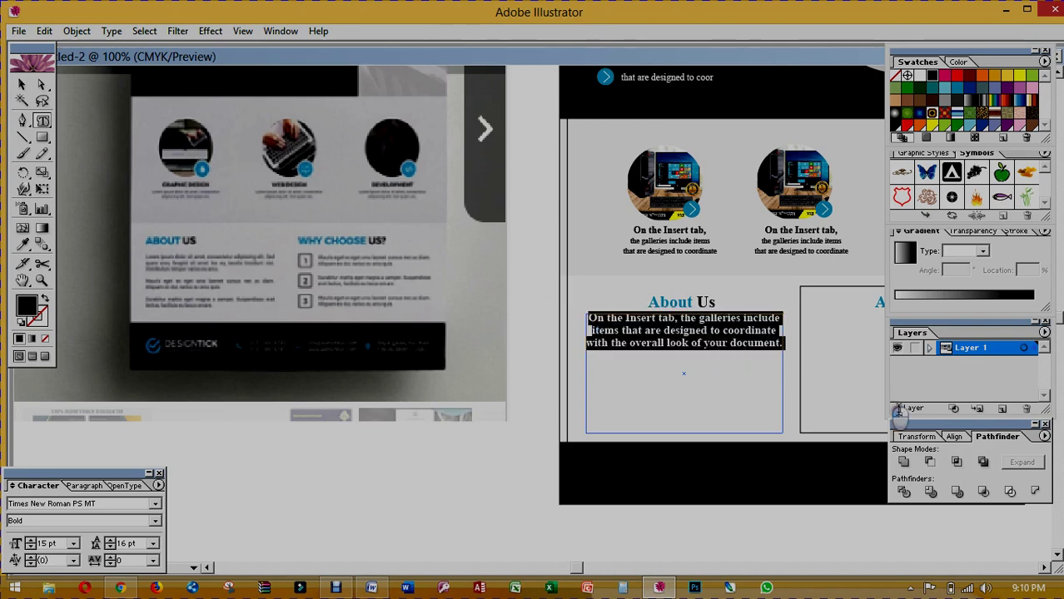
{"action": "left_click", "coordinate": [84, 488]}
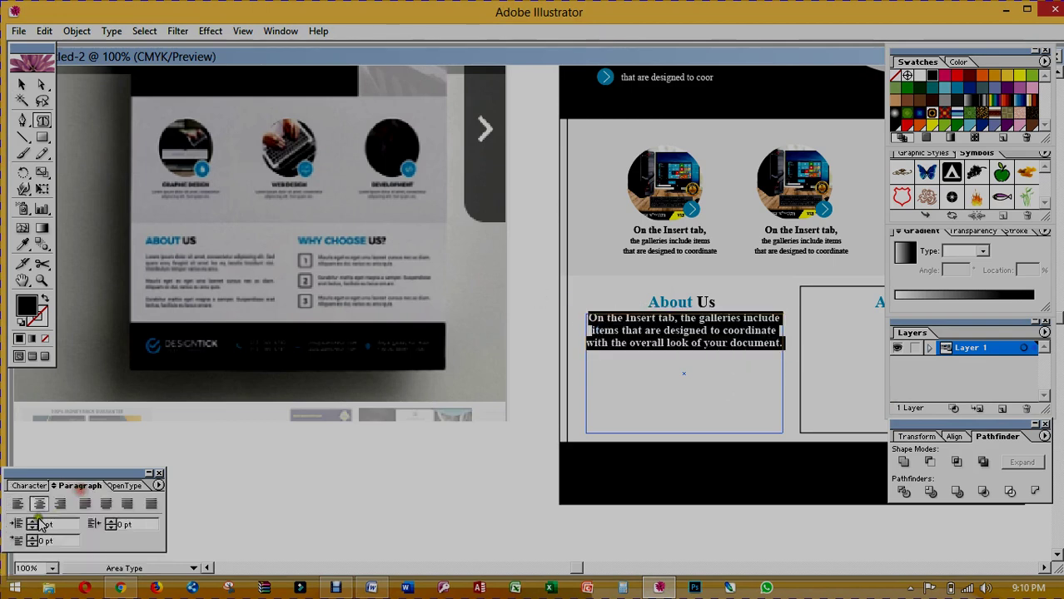
{"action": "left_click", "coordinate": [17, 503]}
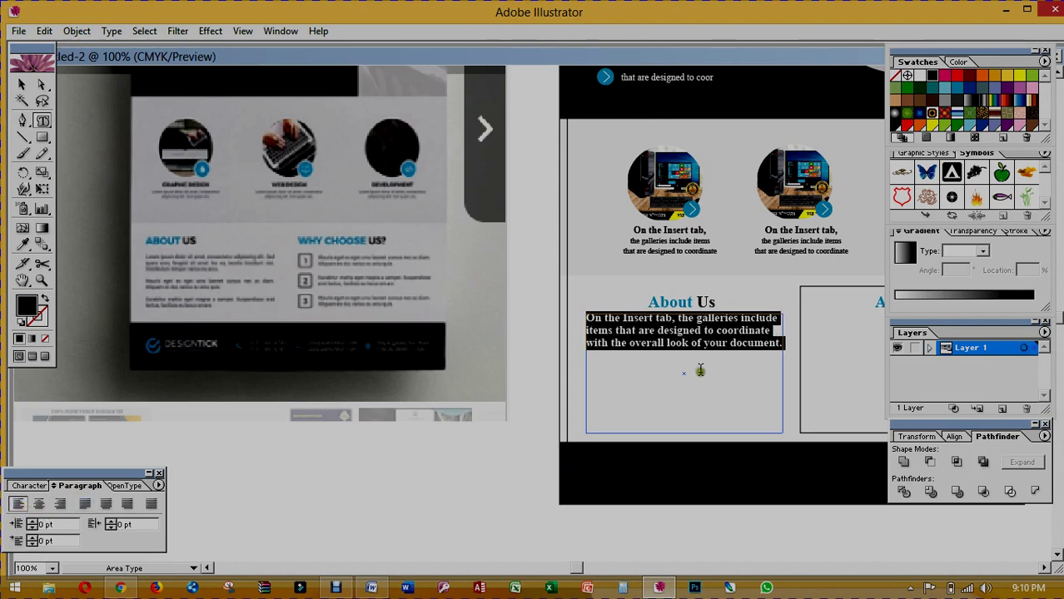
Paste two more copies of the paragraph separated by blank lines, then select all the text
{"action": "left_click", "coordinate": [782, 346]}
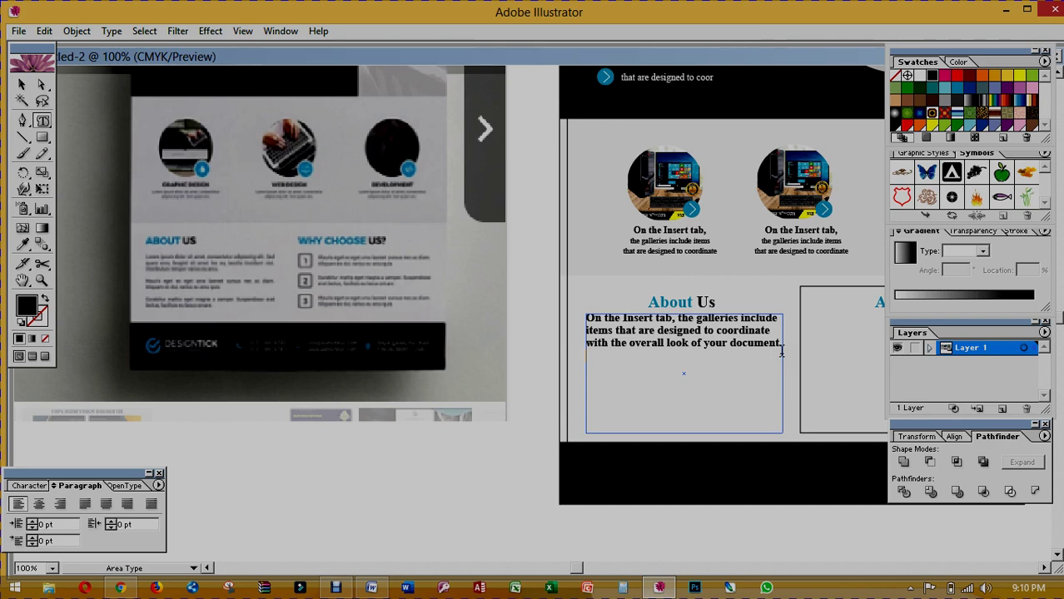
{"action": "key", "text": "Escape"}
{"action": "left_click", "coordinate": [782, 352]}
{"action": "key", "text": "Return"}
{"action": "key", "text": "Return"}
{"action": "key", "text": "ctrl+v"}
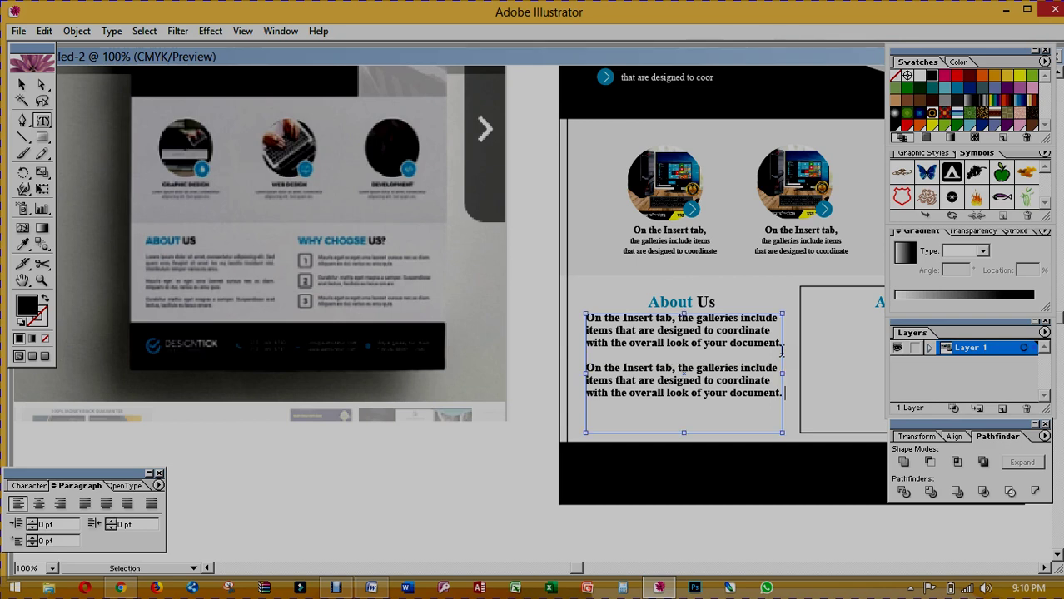
{"action": "key", "text": "Escape"}
{"action": "left_click", "coordinate": [782, 352]}
{"action": "key", "text": "ctrl+v"}
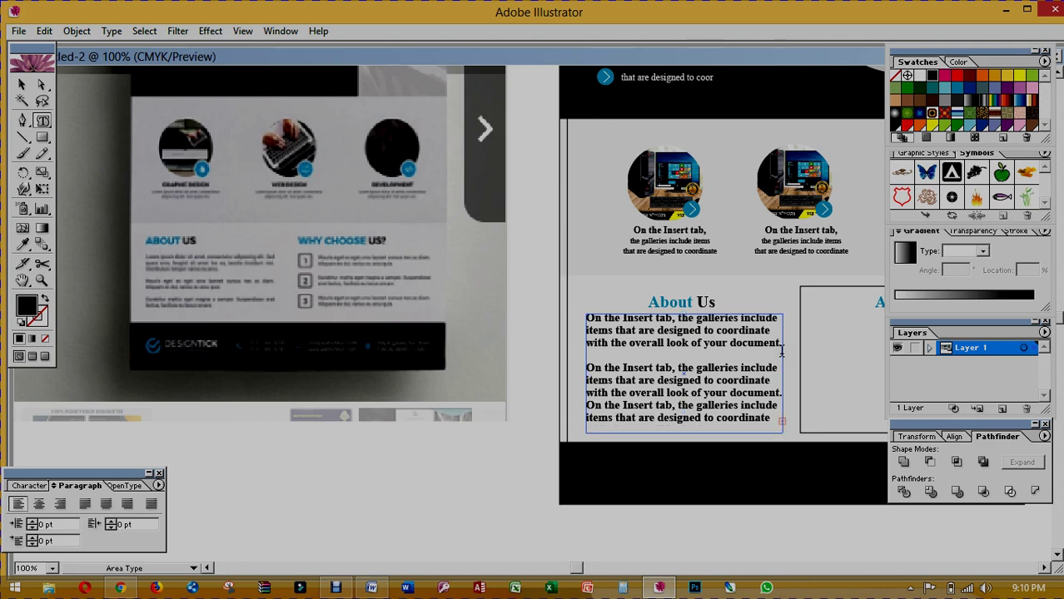
{"action": "left_click", "coordinate": [782, 395]}
{"action": "key", "text": "Return"}
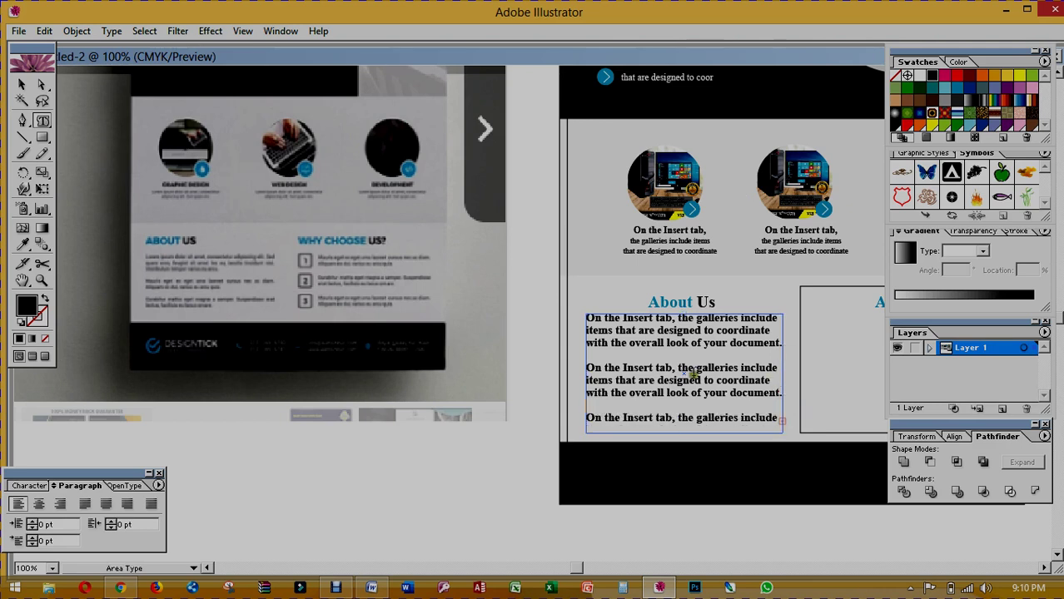
{"action": "key", "text": "ctrl+a"}
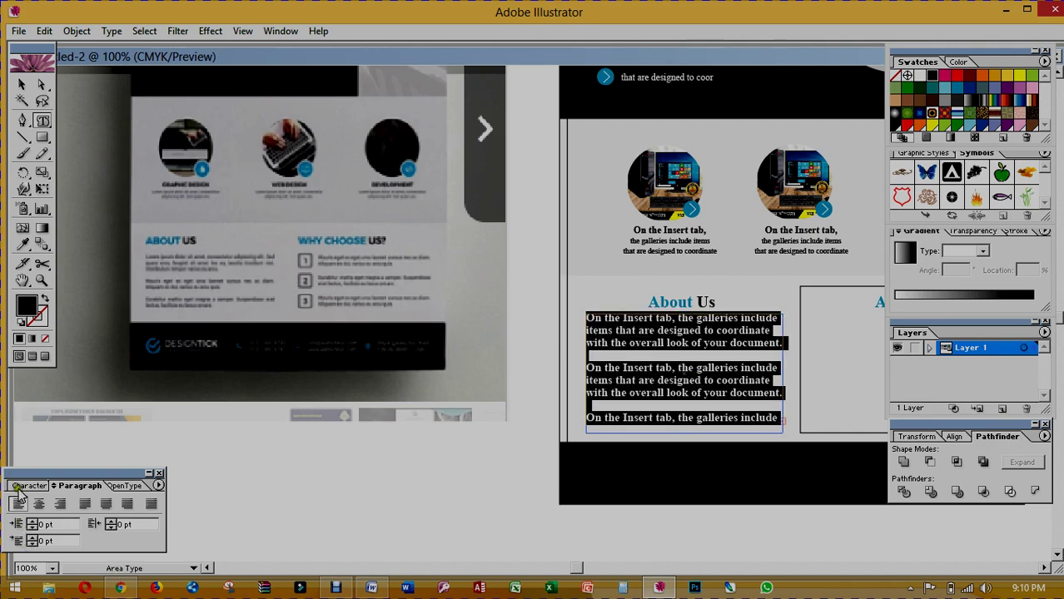
Set the body text to 12 pt and nudge its frame slightly down
{"action": "left_click", "coordinate": [21, 489]}
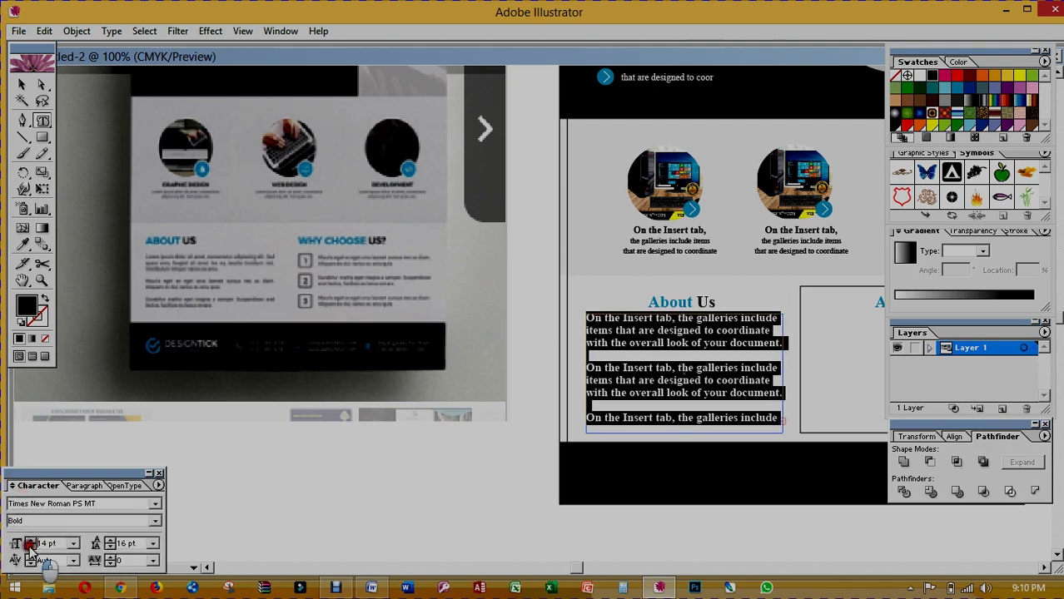
{"action": "left_click", "coordinate": [30, 548]}
{"action": "left_click", "coordinate": [30, 548]}
{"action": "left_click", "coordinate": [30, 547]}
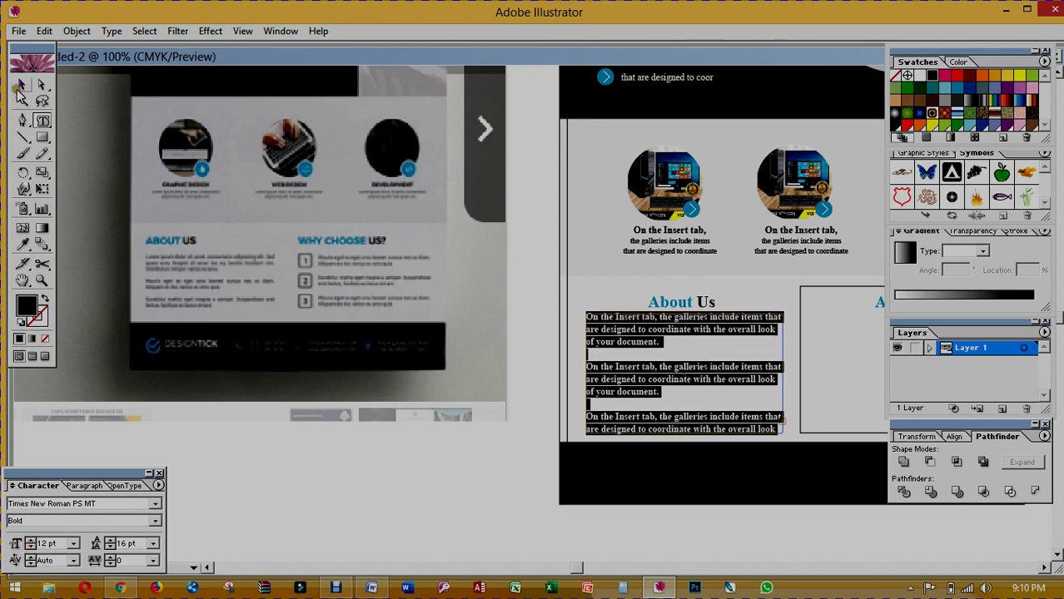
{"action": "left_click", "coordinate": [21, 84]}
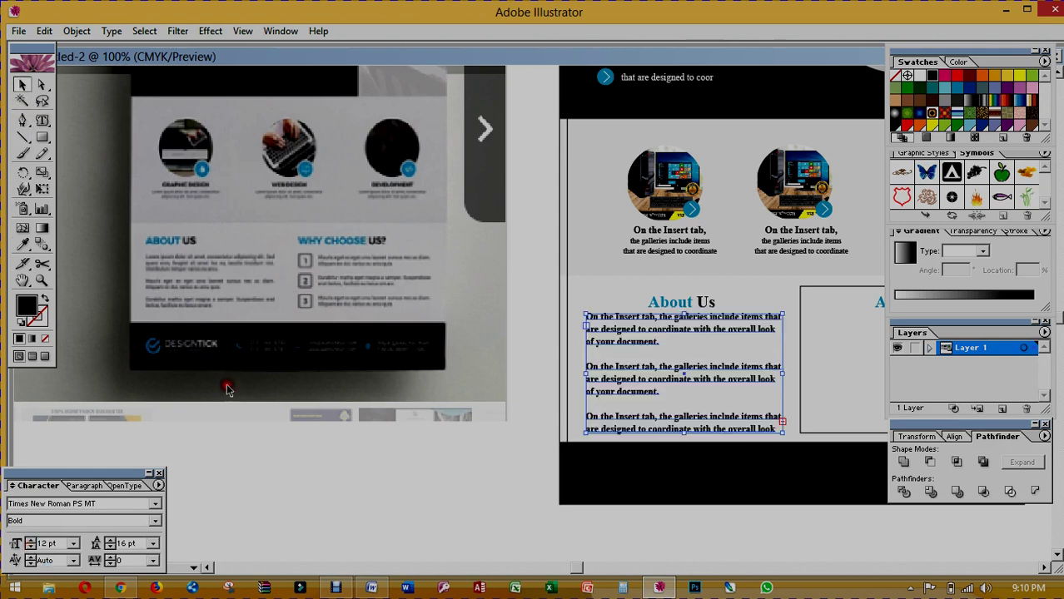
{"action": "left_click", "coordinate": [746, 333]}
{"action": "left_click_drag", "start_coordinate": [681, 315], "coordinate": [681, 318]}
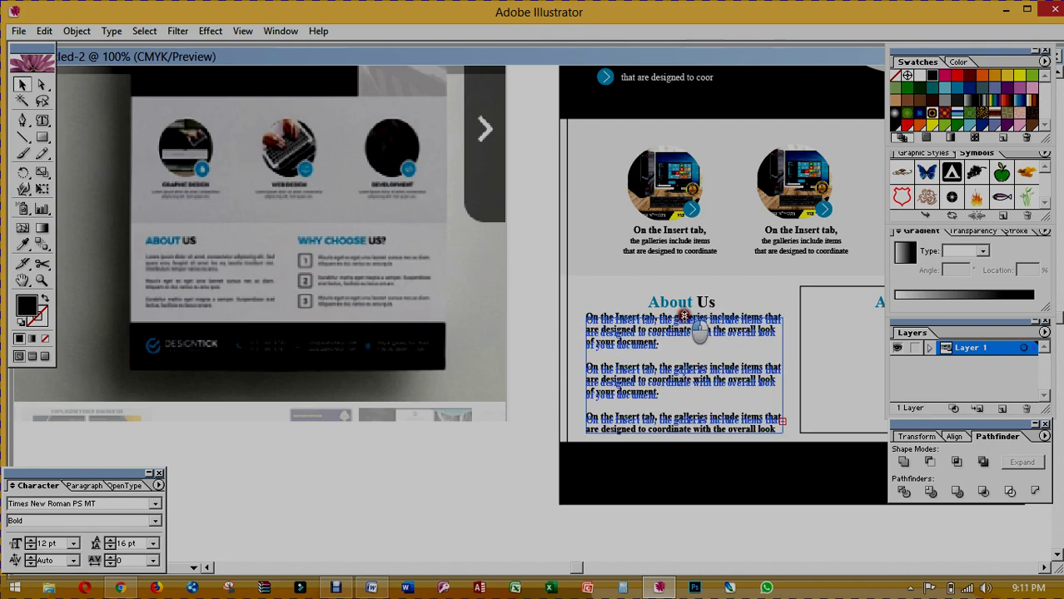
{"action": "left_click", "coordinate": [463, 478]}
Copy the body text frame into the right About Us box and adjust the section position
{"action": "scroll", "coordinate": [718, 398], "scroll_direction": "right", "scroll_amount": 3}
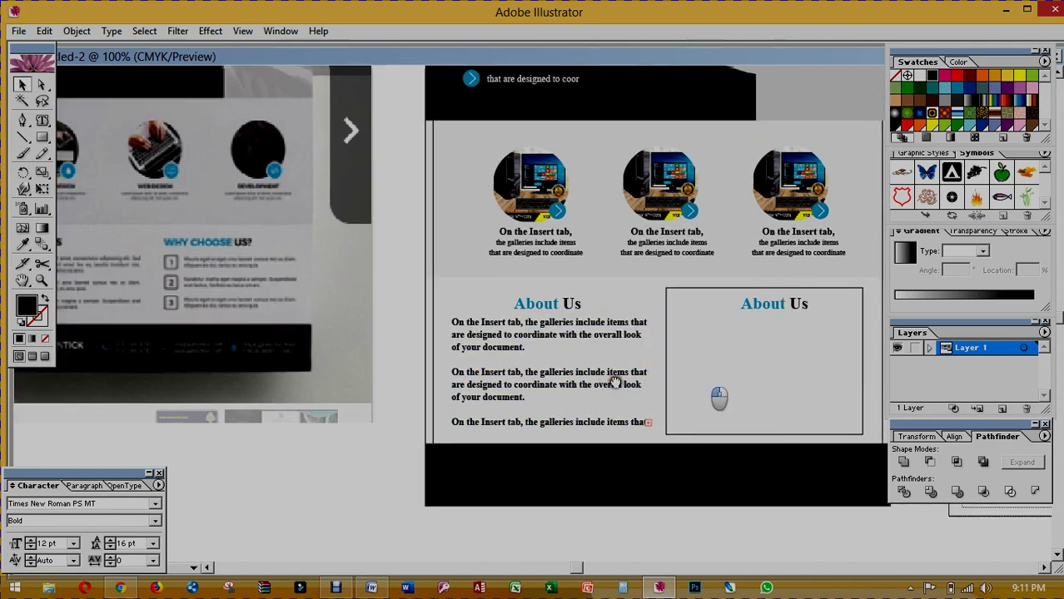
{"action": "scroll", "coordinate": [582, 387], "scroll_direction": "right", "scroll_amount": 3}
{"action": "left_click", "coordinate": [540, 294]}
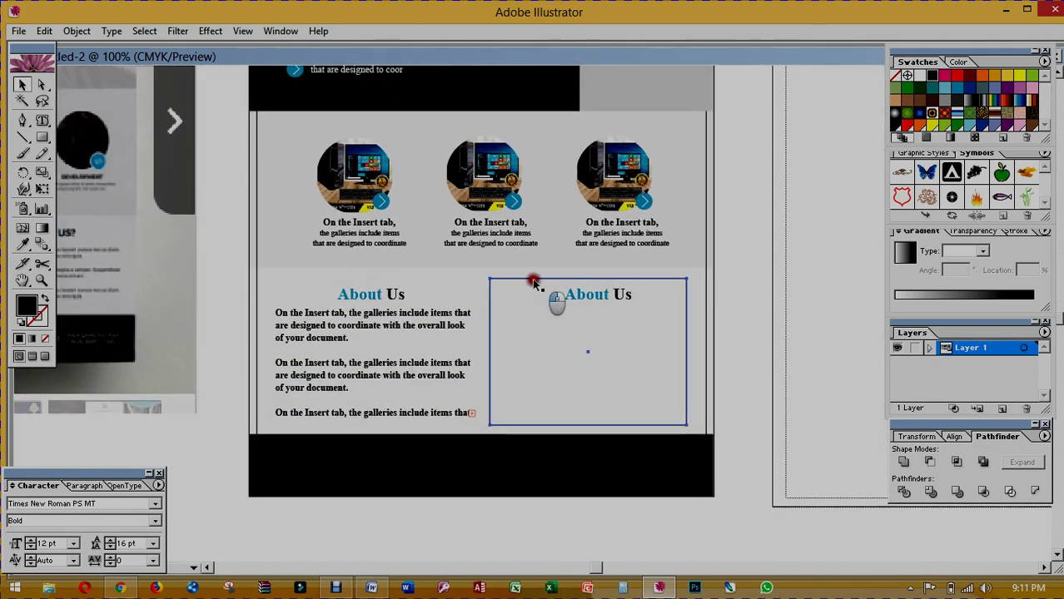
{"action": "left_click", "coordinate": [390, 327]}
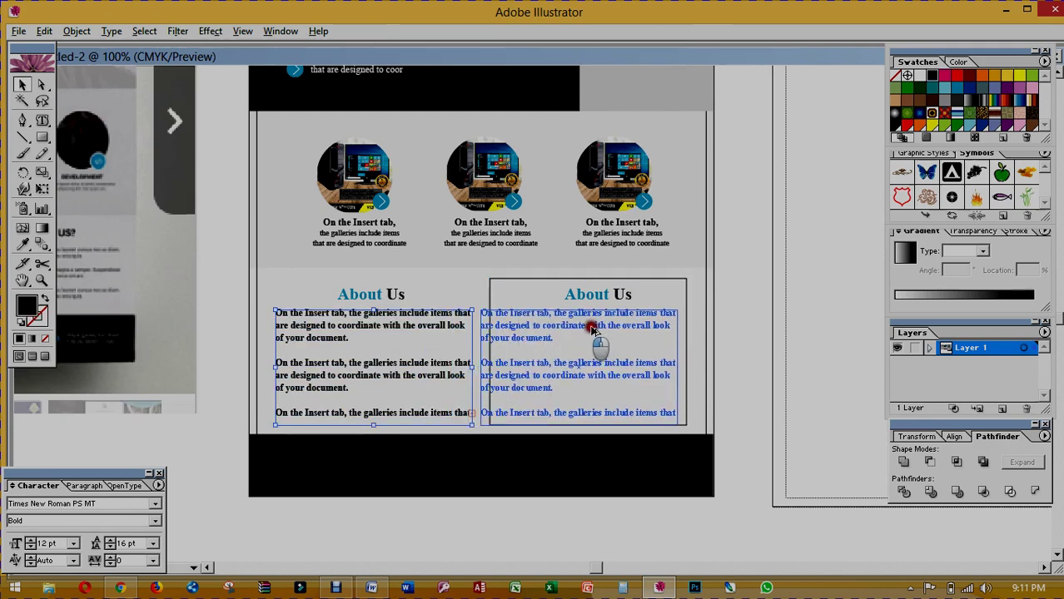
{"action": "left_click_drag", "start_coordinate": [385, 328], "coordinate": [602, 330]}
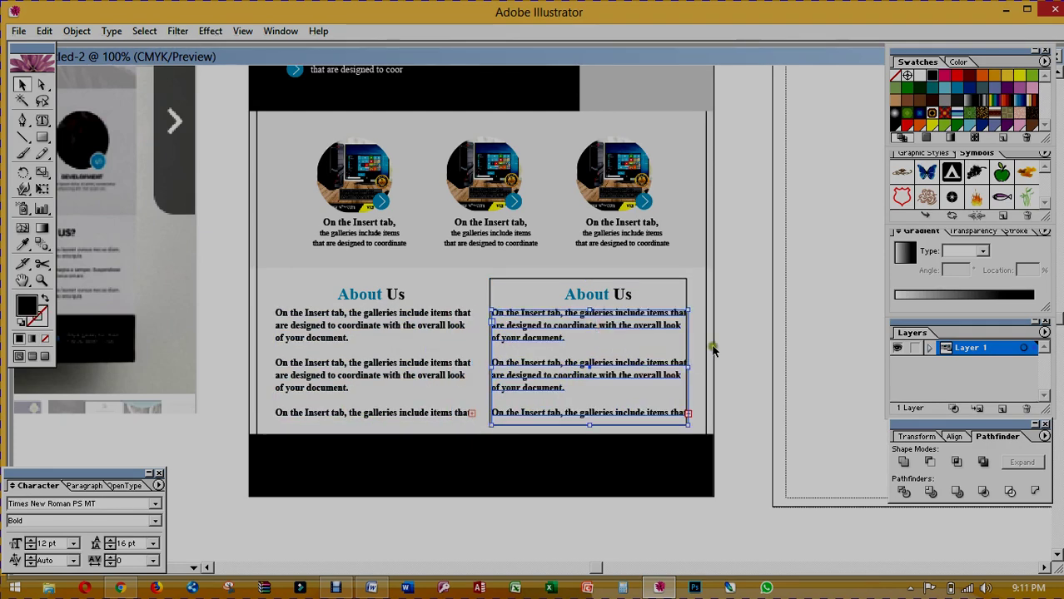
{"action": "left_click", "coordinate": [767, 331]}
{"action": "left_click", "coordinate": [671, 273]}
{"action": "left_click_drag", "start_coordinate": [671, 273], "coordinate": [676, 287]}
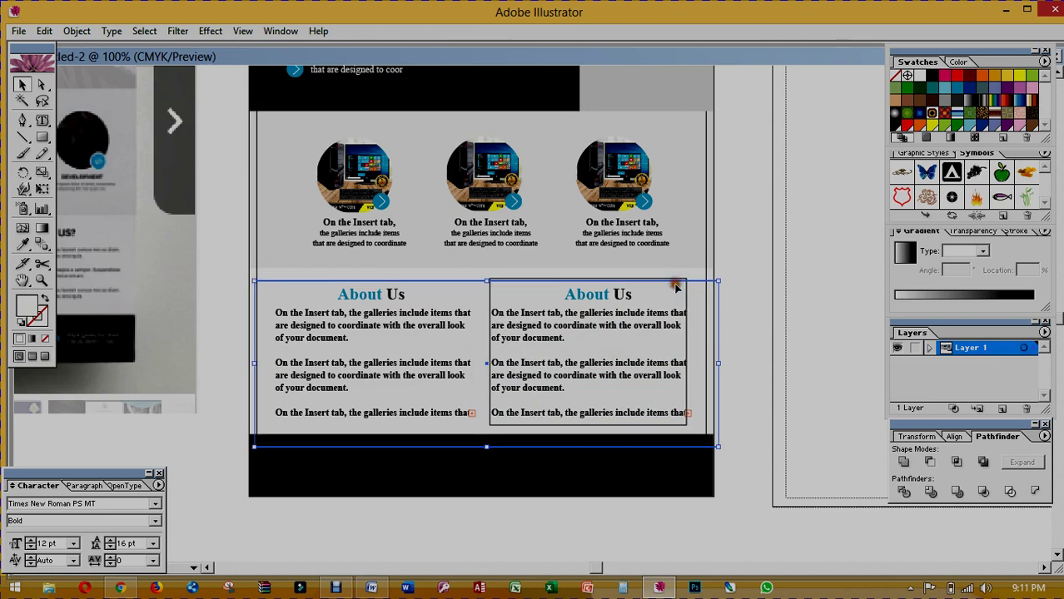
{"action": "left_click", "coordinate": [776, 286]}
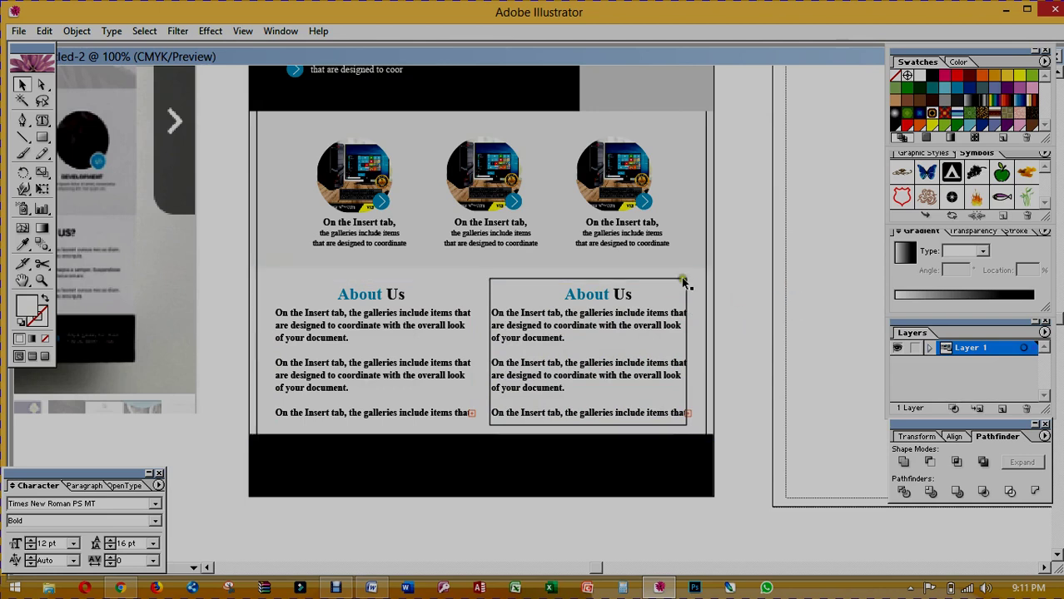
{"action": "left_click", "coordinate": [684, 281]}
{"action": "left_click", "coordinate": [785, 296]}
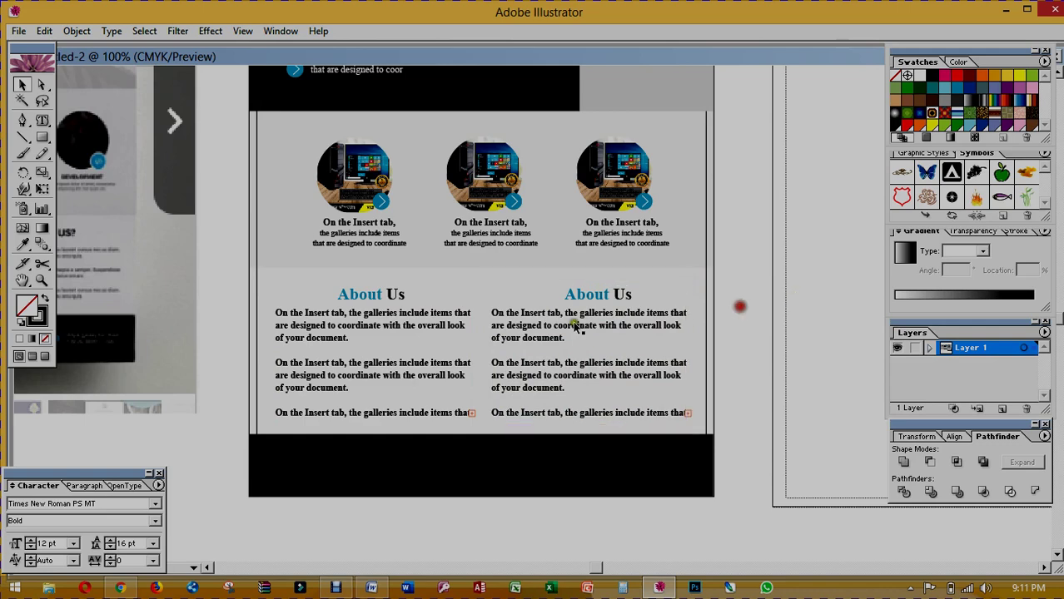
Narrow the right text frame from its left edge so the lines rewrap
{"action": "left_click_drag", "start_coordinate": [252, 382], "coordinate": [420, 380]}
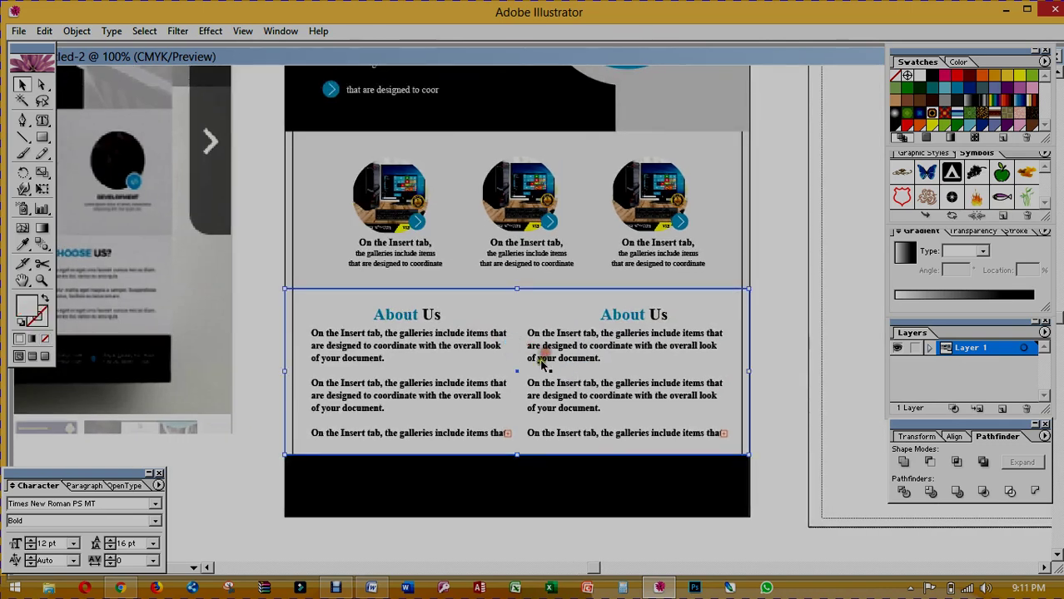
{"action": "left_click", "coordinate": [541, 360]}
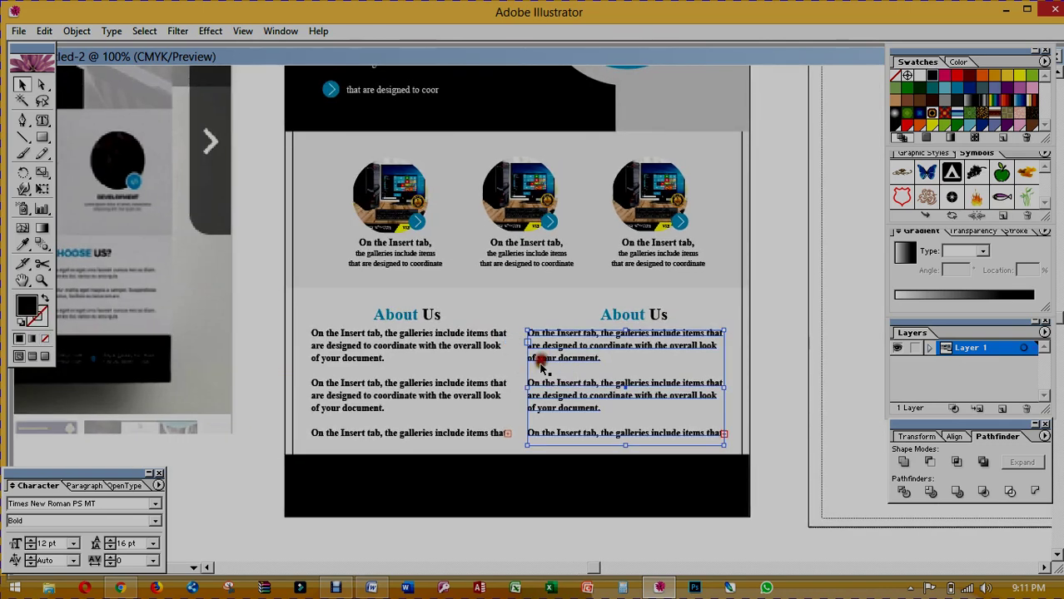
{"action": "left_click_drag", "start_coordinate": [526, 388], "coordinate": [558, 388]}
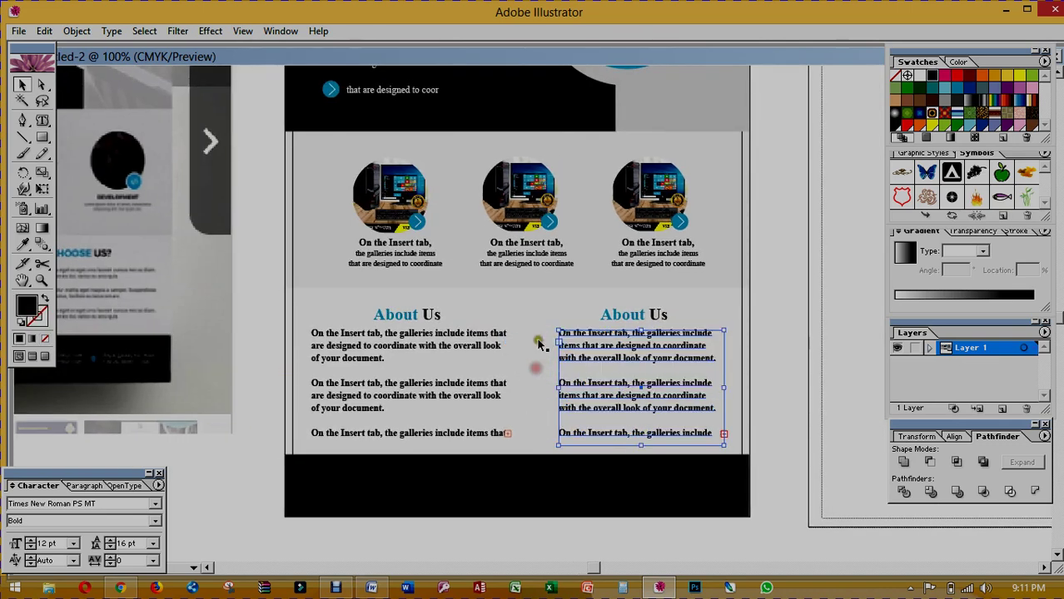
{"action": "left_click", "coordinate": [543, 530]}
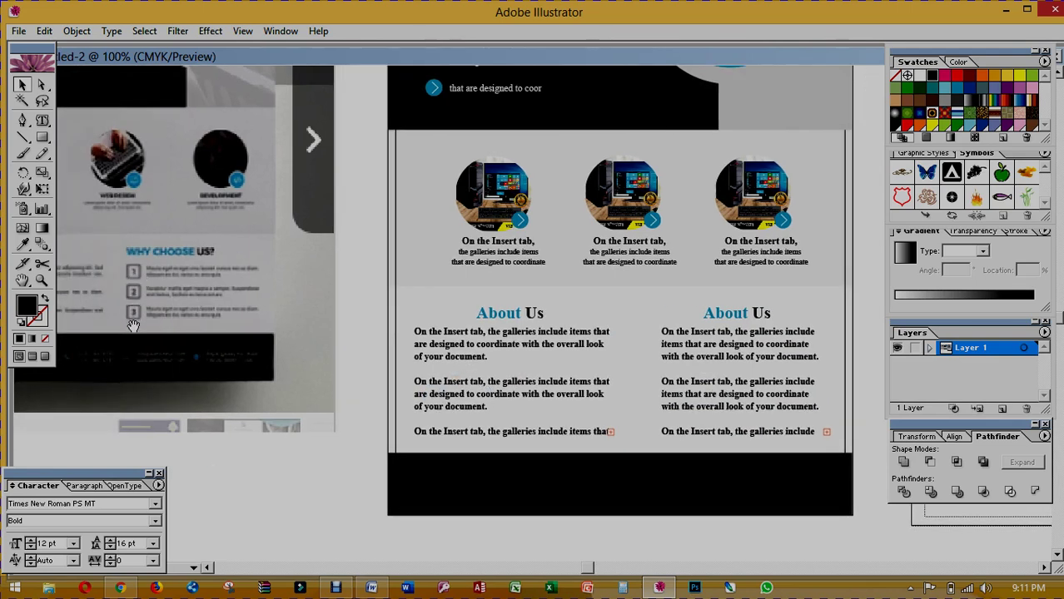
{"action": "left_click_drag", "start_coordinate": [146, 326], "coordinate": [184, 215]}
Draw a small square below the flyer with no fill and a black outline
{"action": "key", "text": "m"}
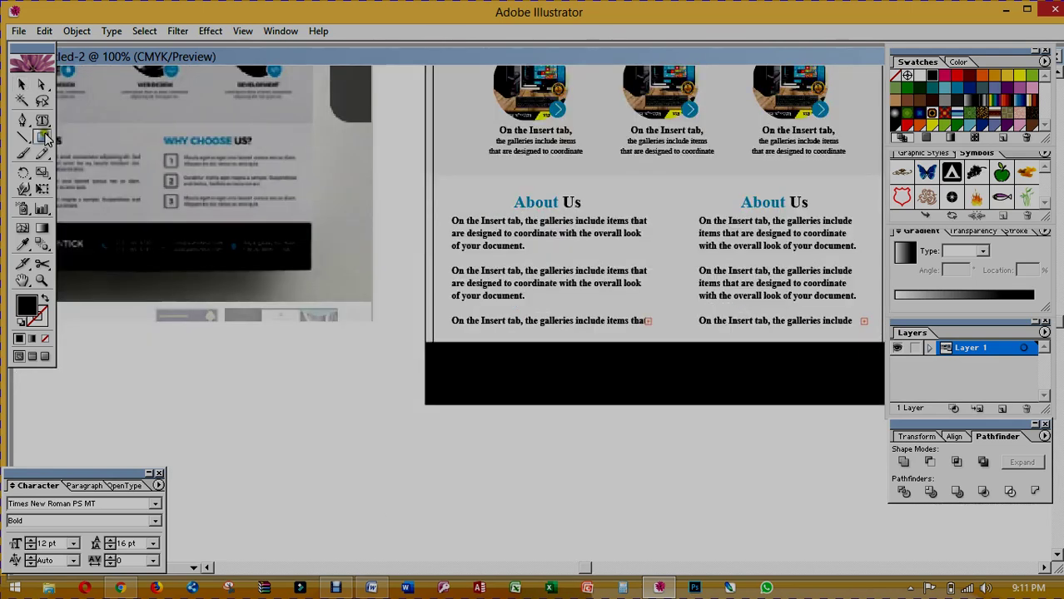
{"action": "left_click_drag", "start_coordinate": [270, 410], "coordinate": [284, 426]}
{"action": "left_click", "coordinate": [46, 302]}
{"action": "left_click", "coordinate": [46, 301]}
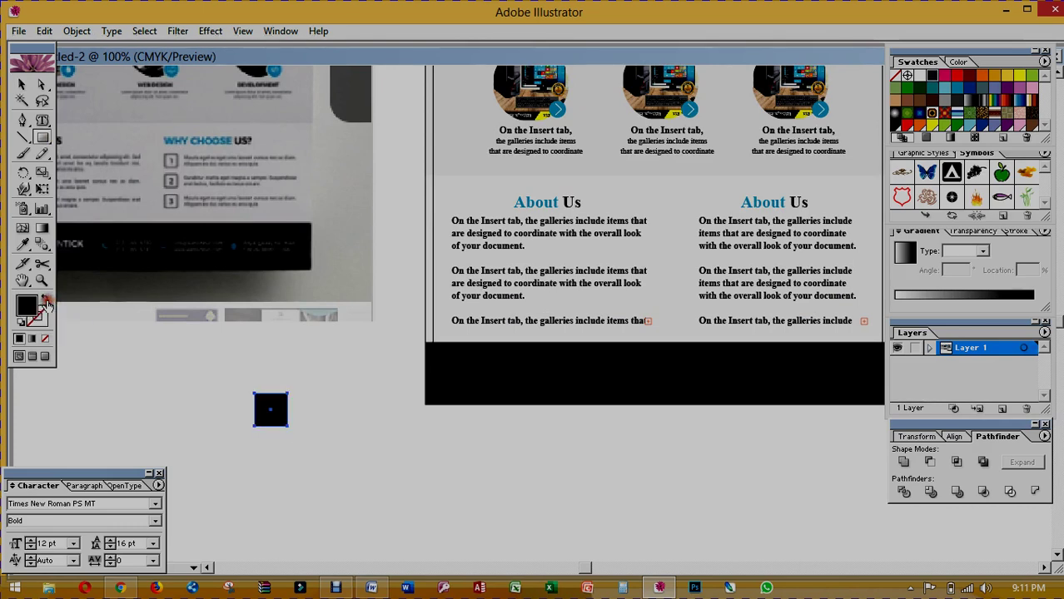
{"action": "left_click", "coordinate": [45, 301]}
{"action": "left_click", "coordinate": [21, 84]}
{"action": "left_click", "coordinate": [230, 395]}
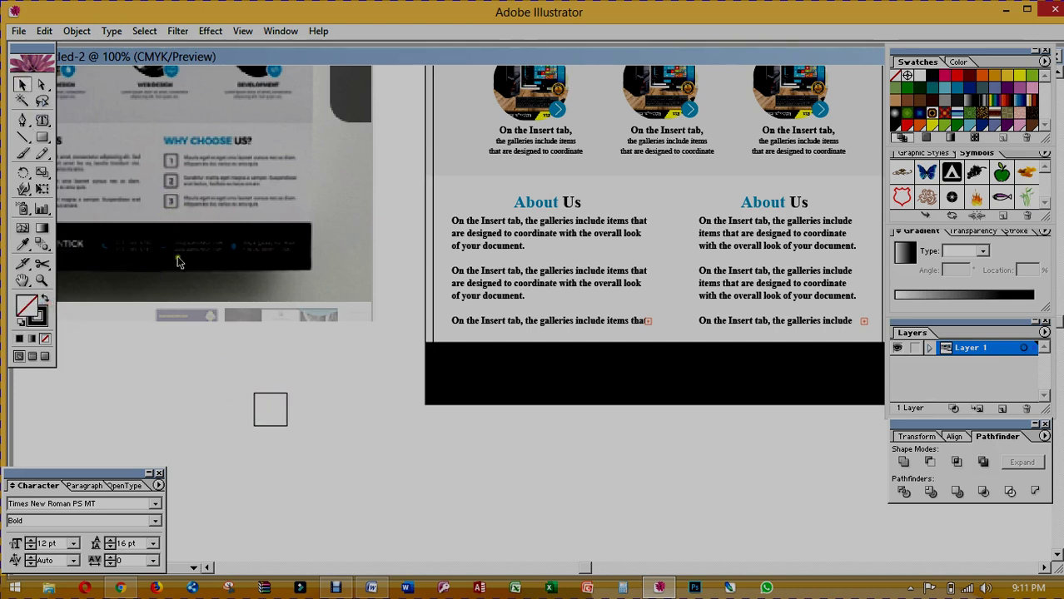
{"action": "left_click_drag", "start_coordinate": [238, 396], "coordinate": [280, 427]}
{"action": "left_click", "coordinate": [286, 411]}
{"action": "left_click", "coordinate": [334, 438]}
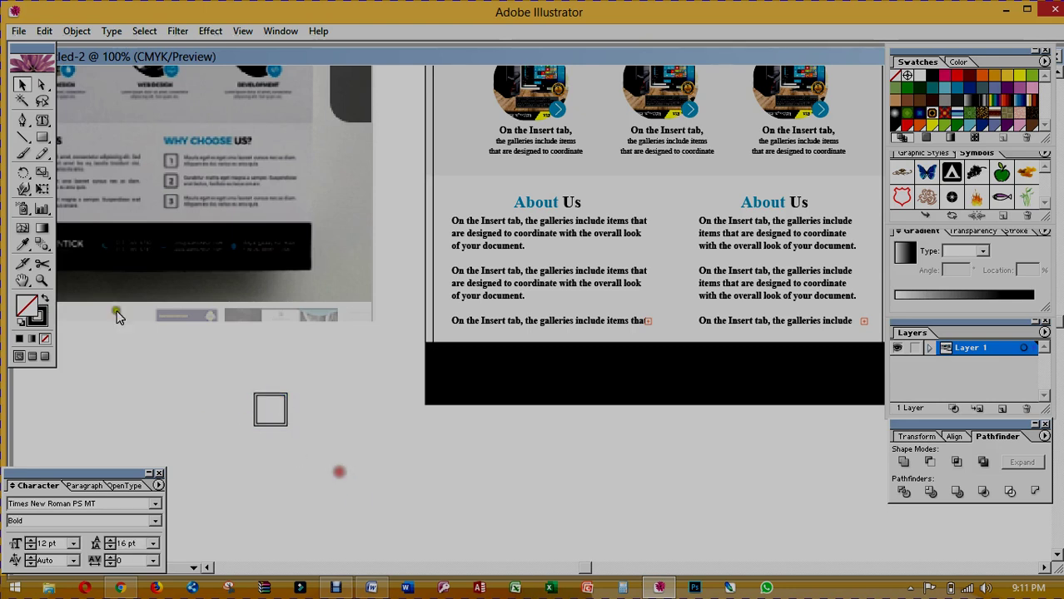
Put a number 1 inside the square and group them into a number box
{"action": "left_click_drag", "start_coordinate": [41, 121], "coordinate": [62, 132]}
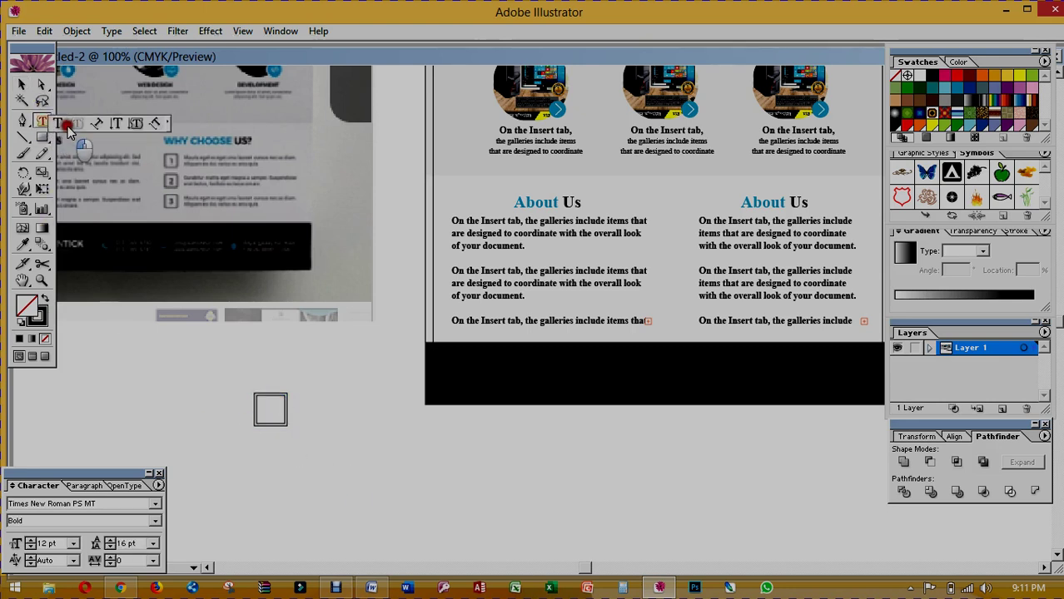
{"action": "left_click", "coordinate": [175, 406]}
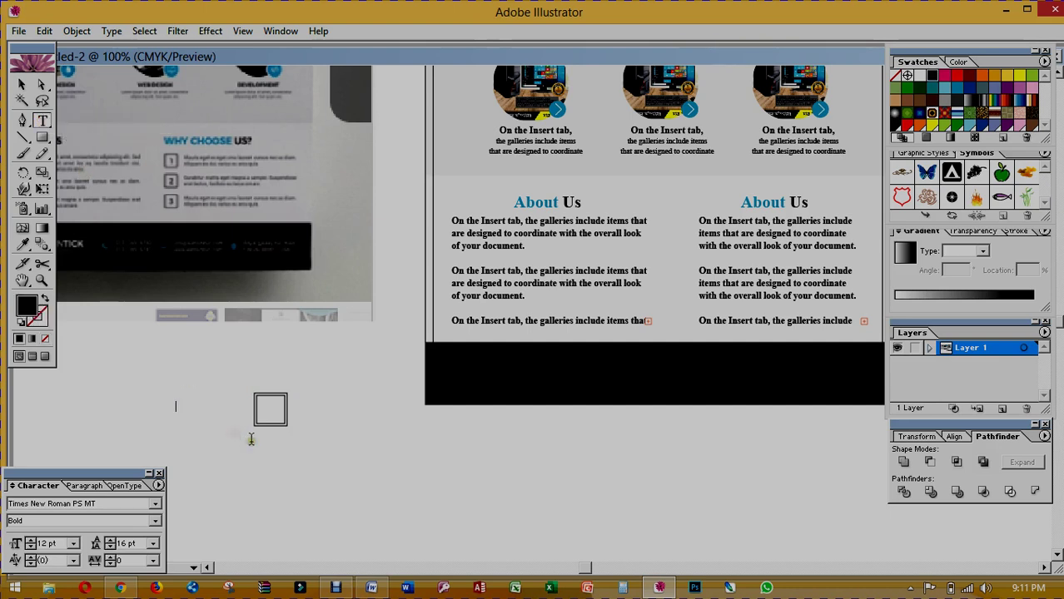
{"action": "type", "text": "1"}
{"action": "left_click", "coordinate": [22, 84]}
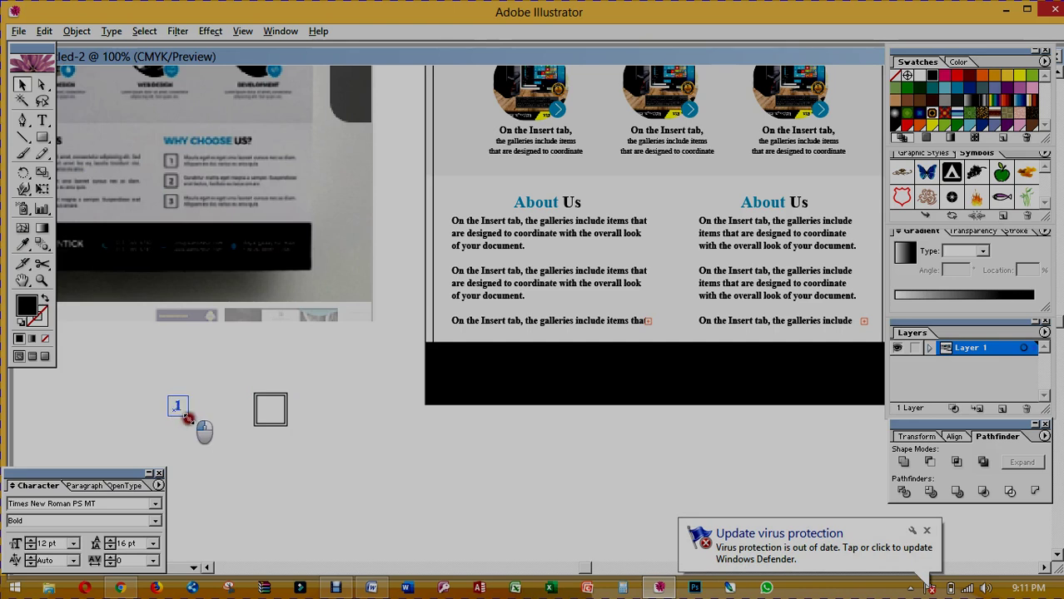
{"action": "left_click", "coordinate": [221, 445]}
{"action": "left_click_drag", "start_coordinate": [178, 408], "coordinate": [271, 410]}
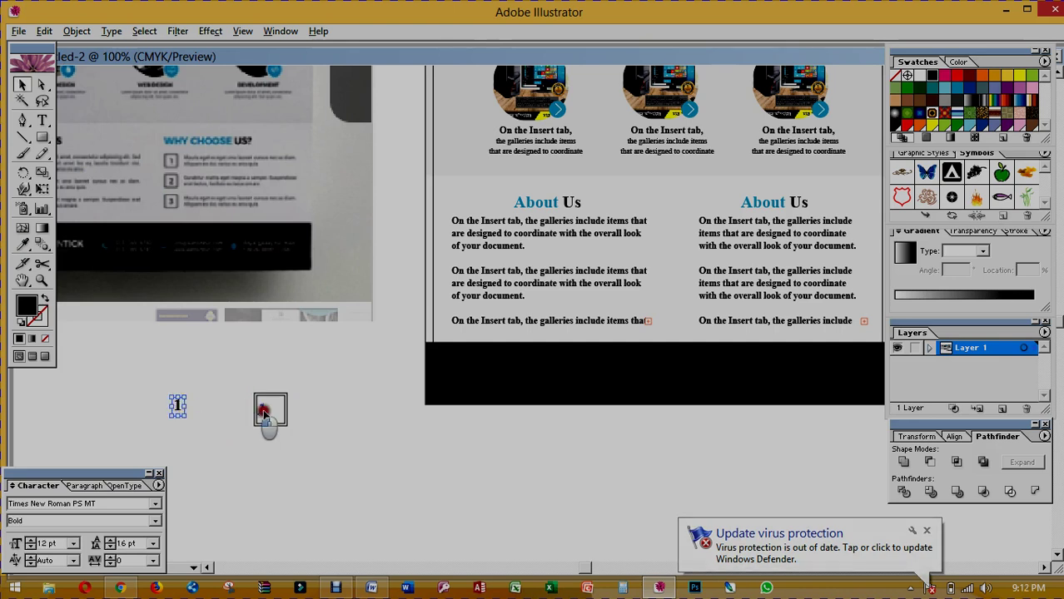
{"action": "left_click", "coordinate": [345, 451]}
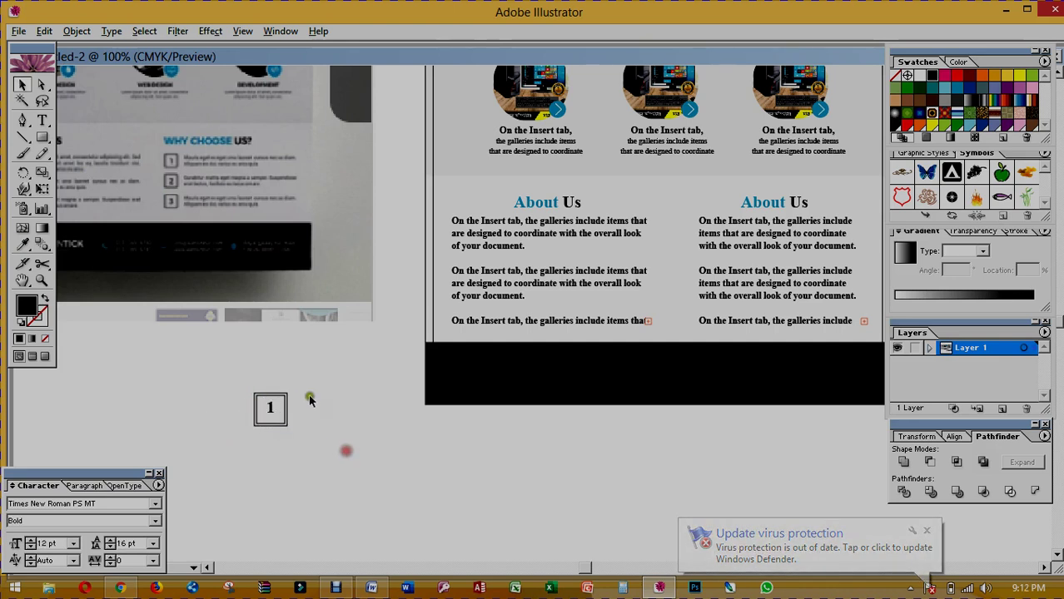
{"action": "left_click", "coordinate": [277, 416]}
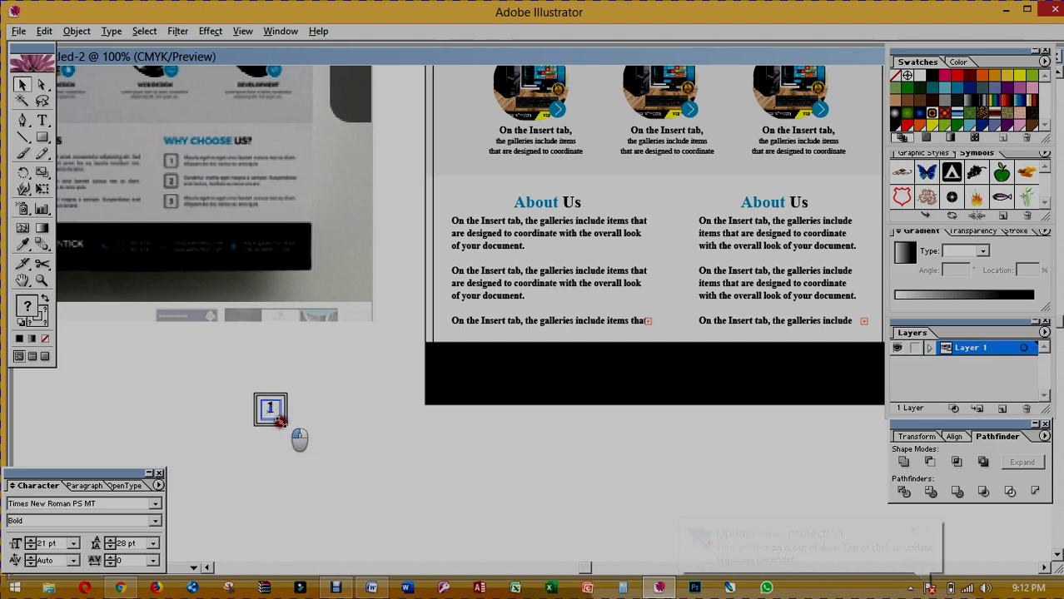
{"action": "left_click_drag", "start_coordinate": [286, 385], "coordinate": [221, 441]}
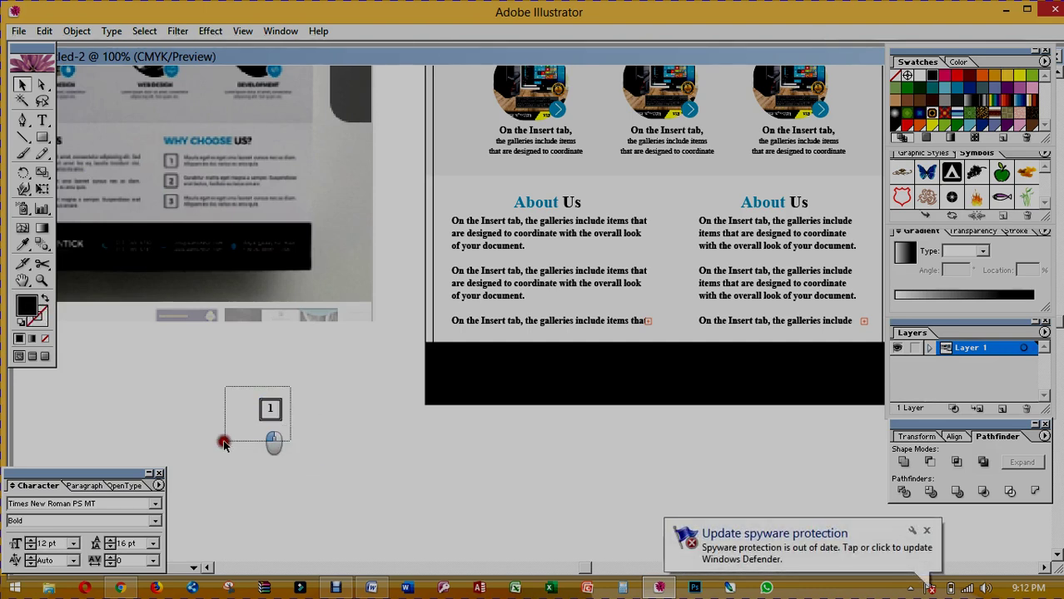
{"action": "right_click", "coordinate": [275, 413]}
{"action": "left_click", "coordinate": [301, 462]}
Copy the number box beside the three right-column paragraphs, renumbering the copies 2 and 3
{"action": "left_click", "coordinate": [271, 417]}
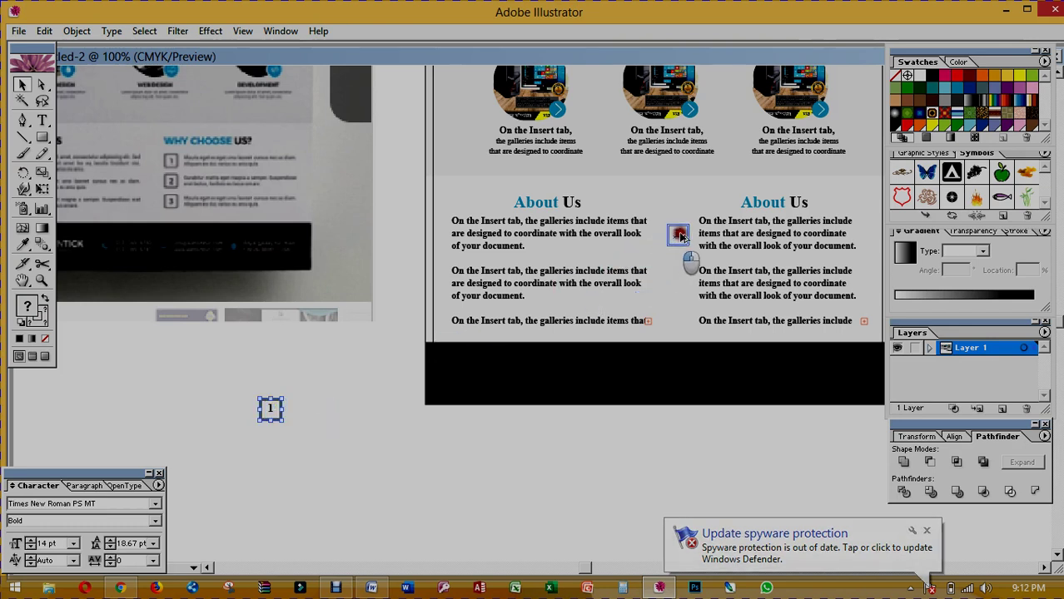
{"action": "left_click", "coordinate": [681, 229]}
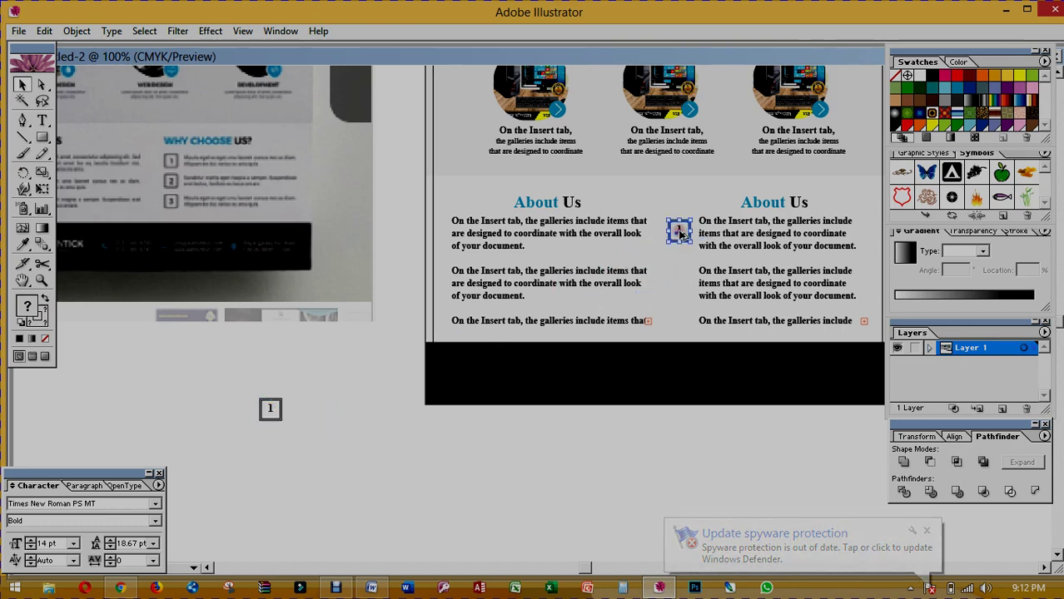
{"action": "left_click_drag", "start_coordinate": [679, 232], "coordinate": [686, 320]}
{"action": "left_click", "coordinate": [641, 426]}
{"action": "double_click", "coordinate": [679, 283]}
{"action": "type", "text": "2"}
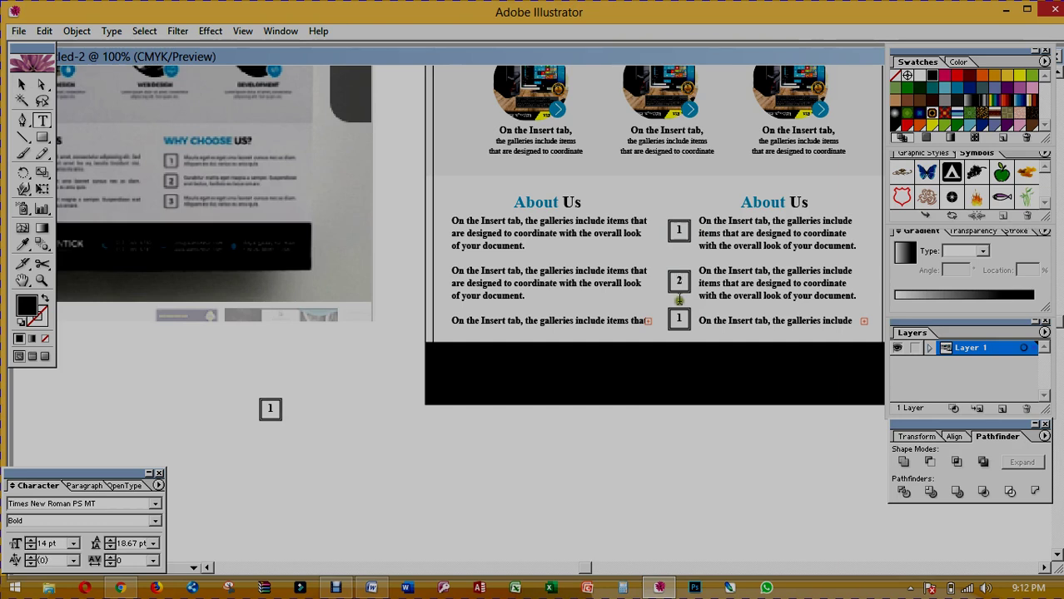
{"action": "double_click", "coordinate": [679, 320]}
{"action": "type", "text": "3"}
{"action": "left_click", "coordinate": [21, 84]}
{"action": "left_click", "coordinate": [356, 412]}
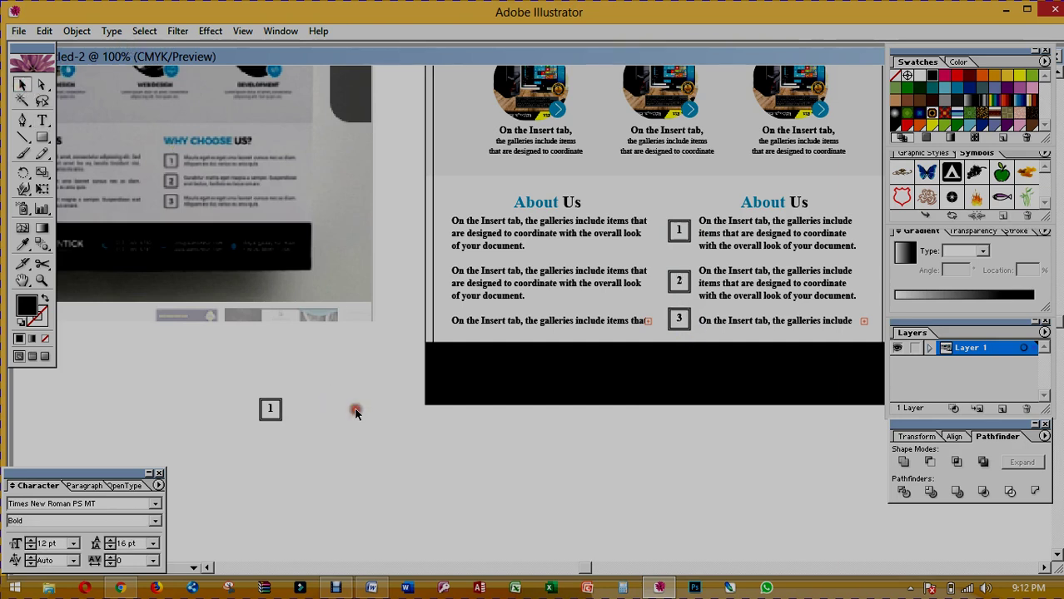
{"action": "left_click", "coordinate": [334, 427]}
Zoom in and draw a small circle on the empty canvas below the flyer
{"action": "left_click_drag", "start_coordinate": [611, 346], "coordinate": [183, 214]}
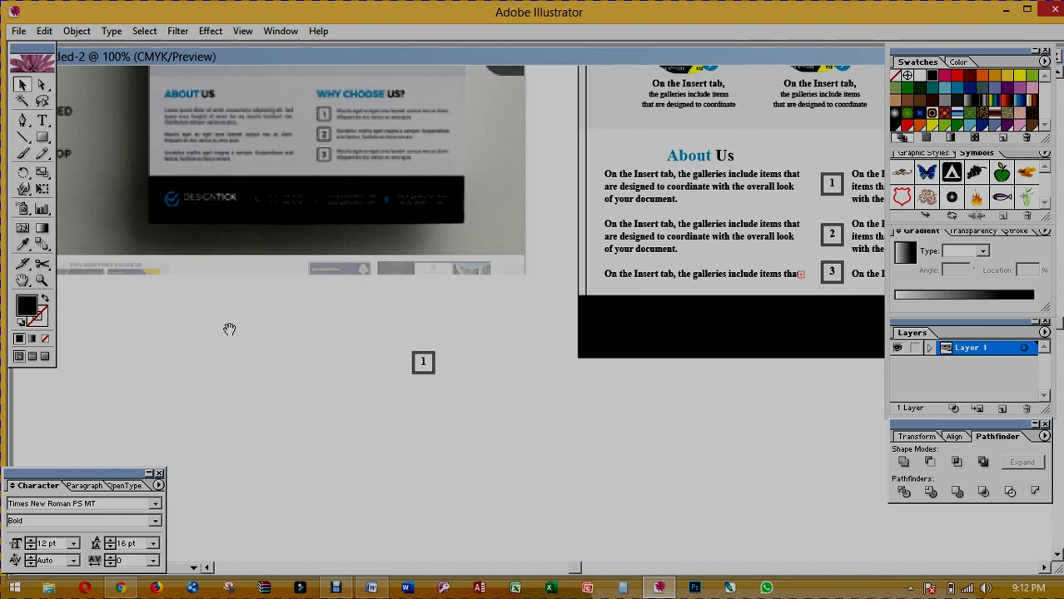
{"action": "key", "text": "ctrl+plus"}
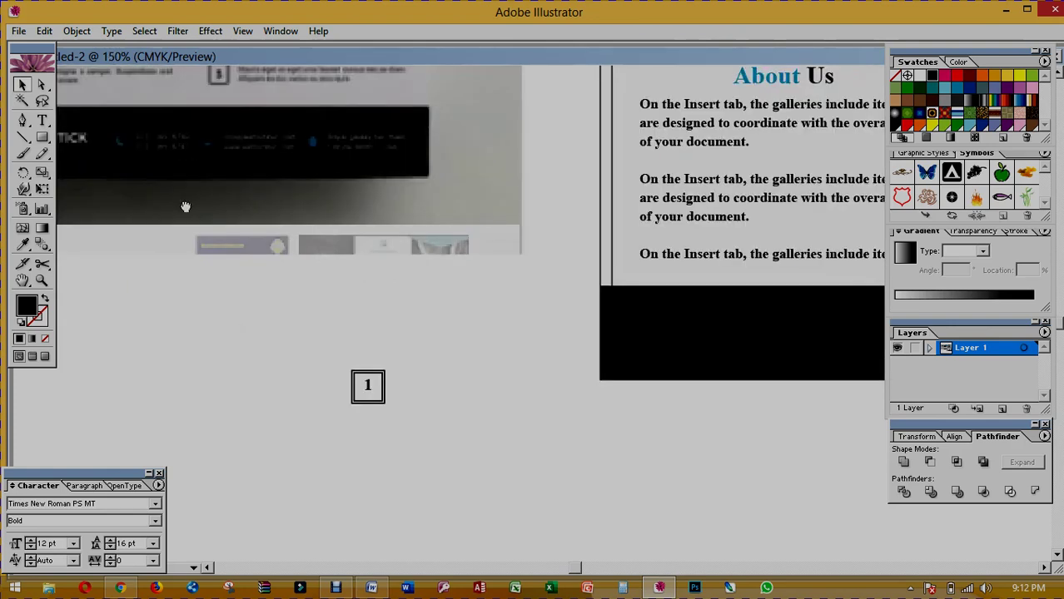
{"action": "left_click_drag", "start_coordinate": [186, 207], "coordinate": [457, 271]}
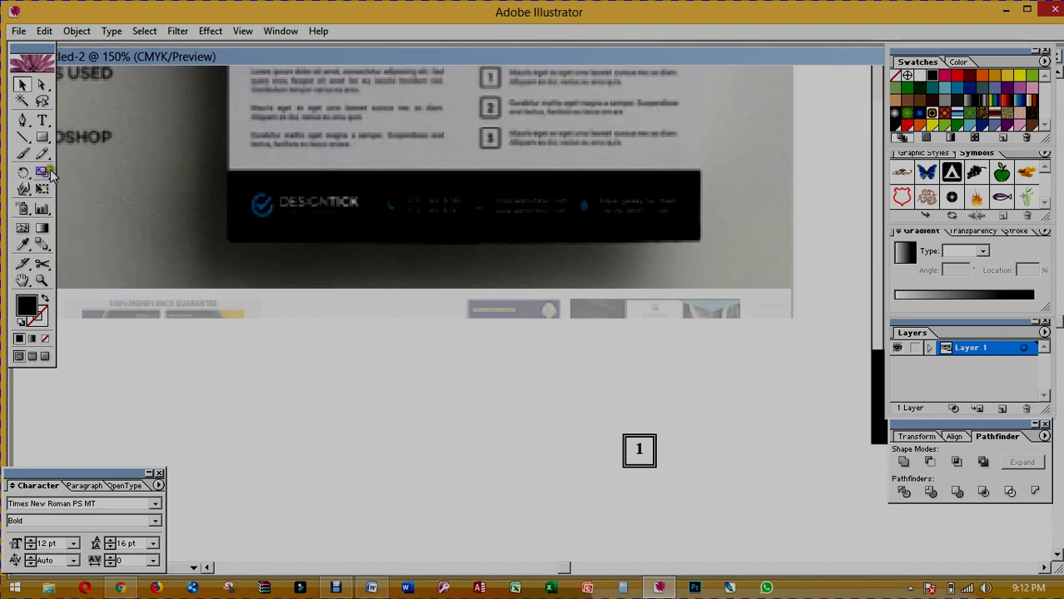
{"action": "left_click_drag", "start_coordinate": [42, 137], "coordinate": [97, 139]}
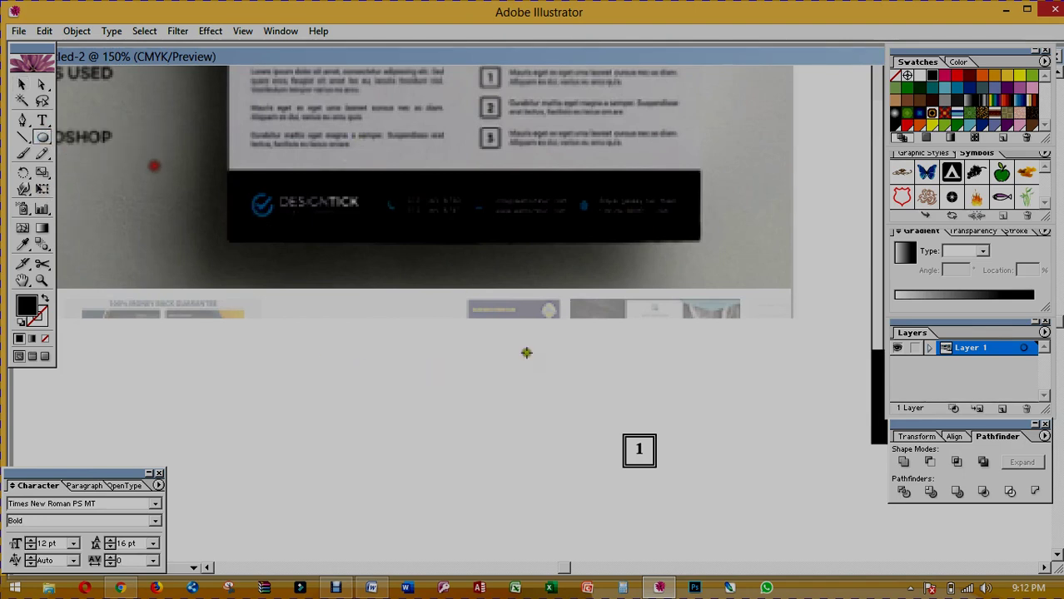
{"action": "left_click_drag", "start_coordinate": [399, 397], "coordinate": [420, 422]}
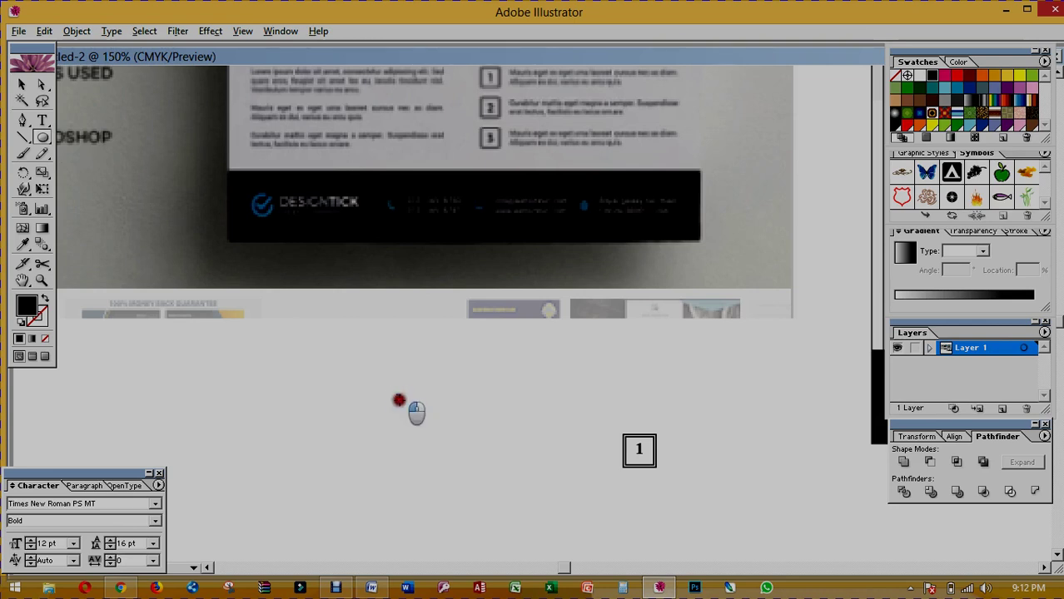
Give the circle no fill and a 3 pt blue outline
{"action": "left_click", "coordinate": [45, 300]}
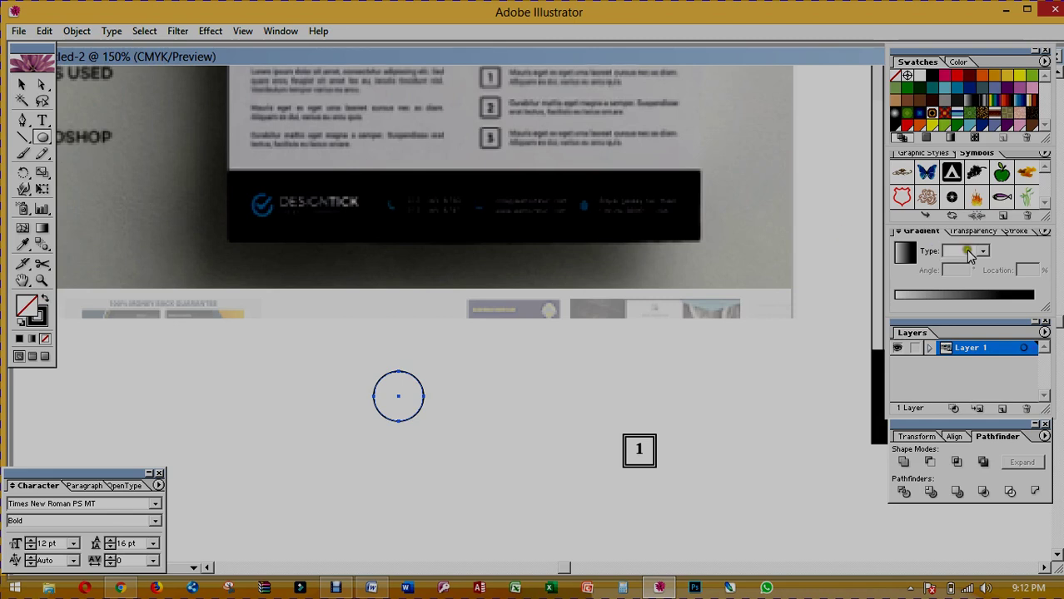
{"action": "left_click", "coordinate": [1015, 230]}
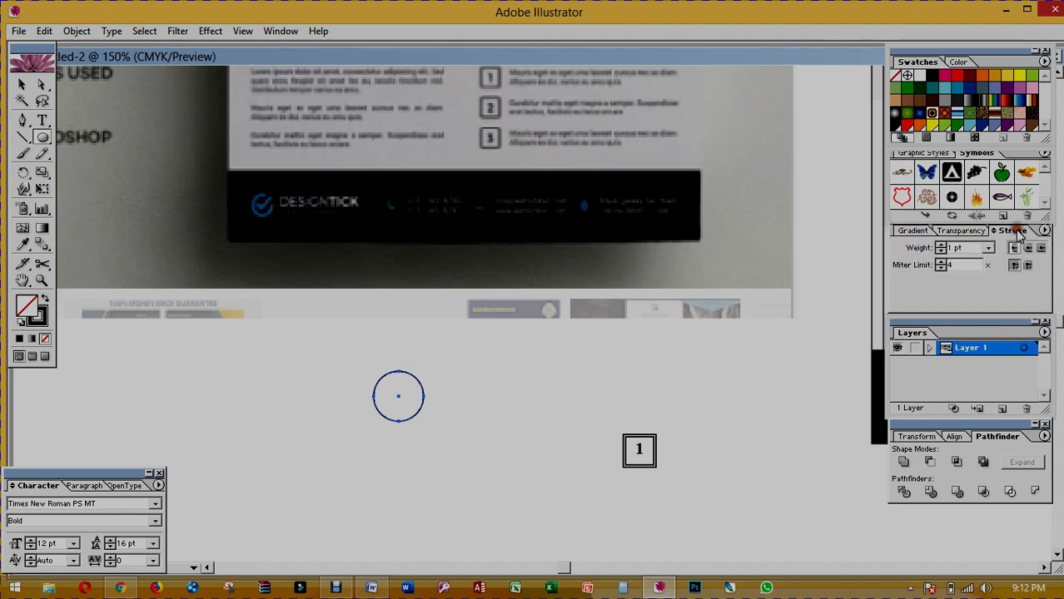
{"action": "left_click", "coordinate": [1016, 232]}
{"action": "left_click", "coordinate": [940, 248]}
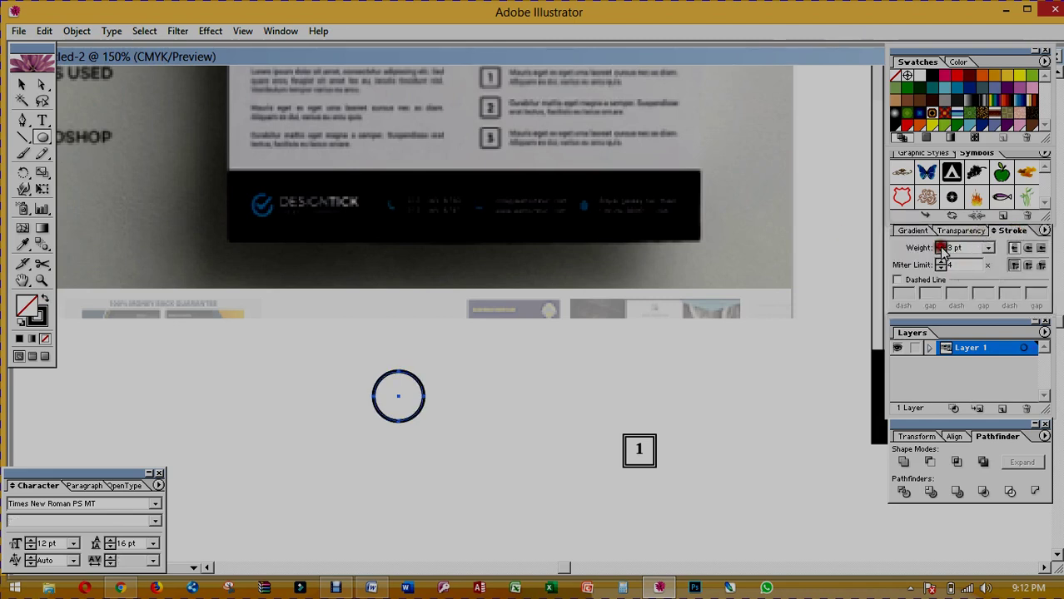
{"action": "left_click", "coordinate": [38, 317]}
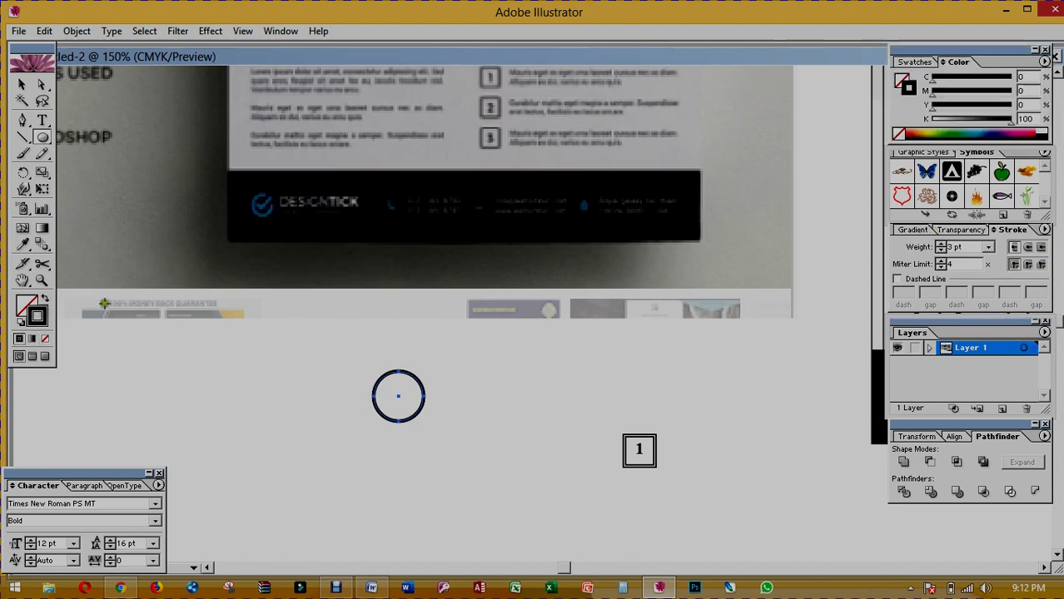
{"action": "left_click", "coordinate": [916, 62]}
{"action": "left_click", "coordinate": [956, 89]}
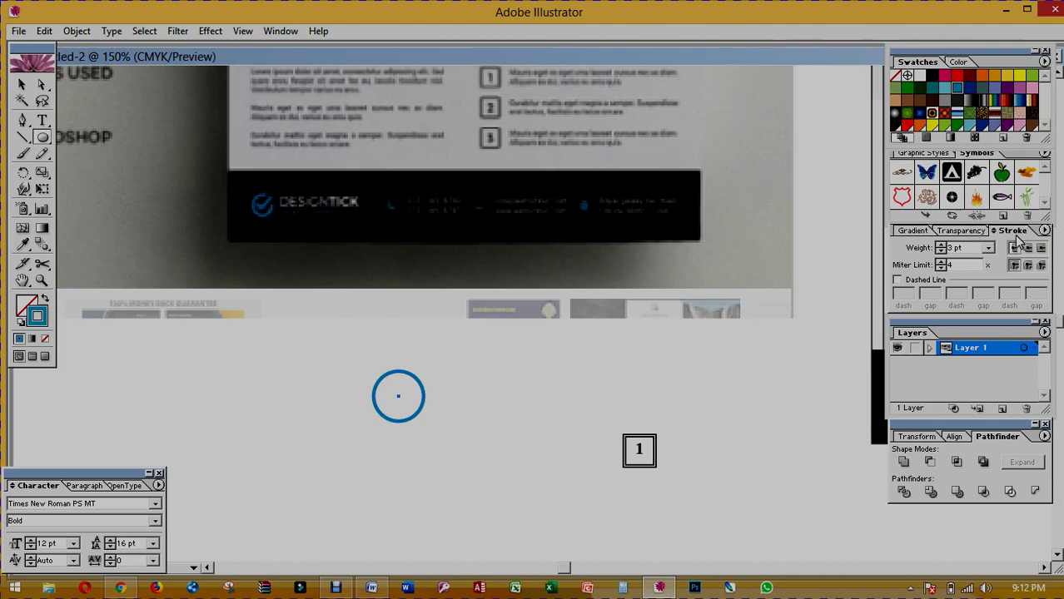
{"action": "left_click", "coordinate": [285, 35]}
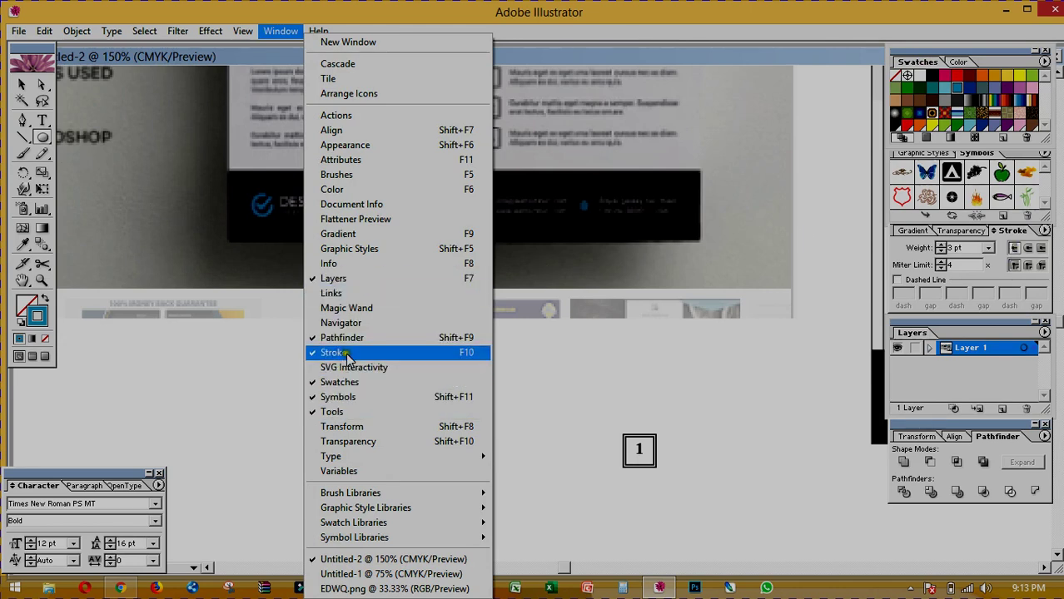
{"action": "left_click", "coordinate": [24, 85]}
Draw a small square, place it over the circle's top-right, and select both shapes
{"action": "left_click", "coordinate": [192, 392]}
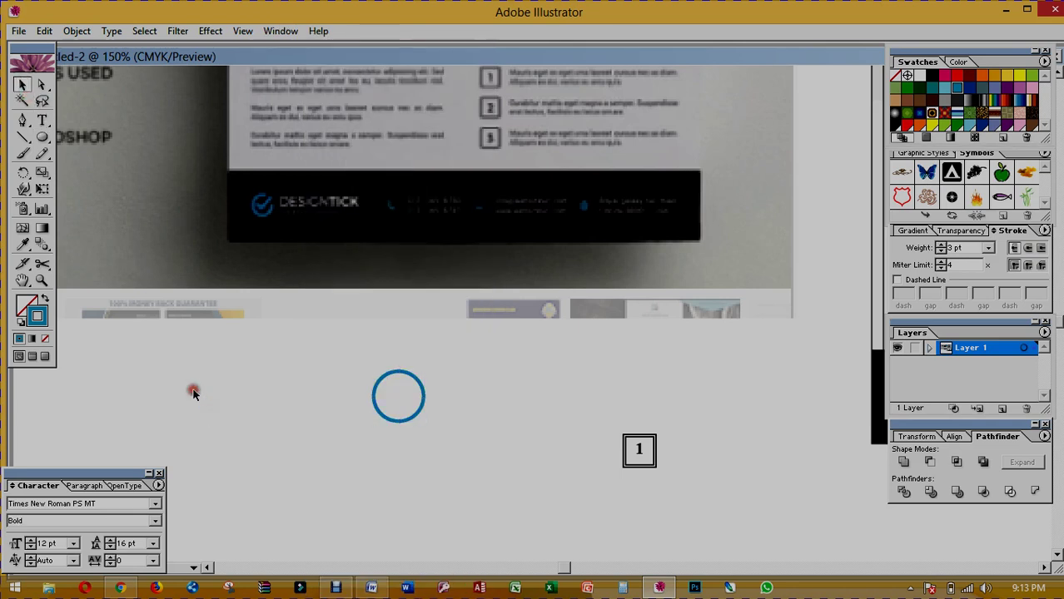
{"action": "left_click_drag", "start_coordinate": [357, 364], "coordinate": [425, 443]}
{"action": "left_click", "coordinate": [509, 394]}
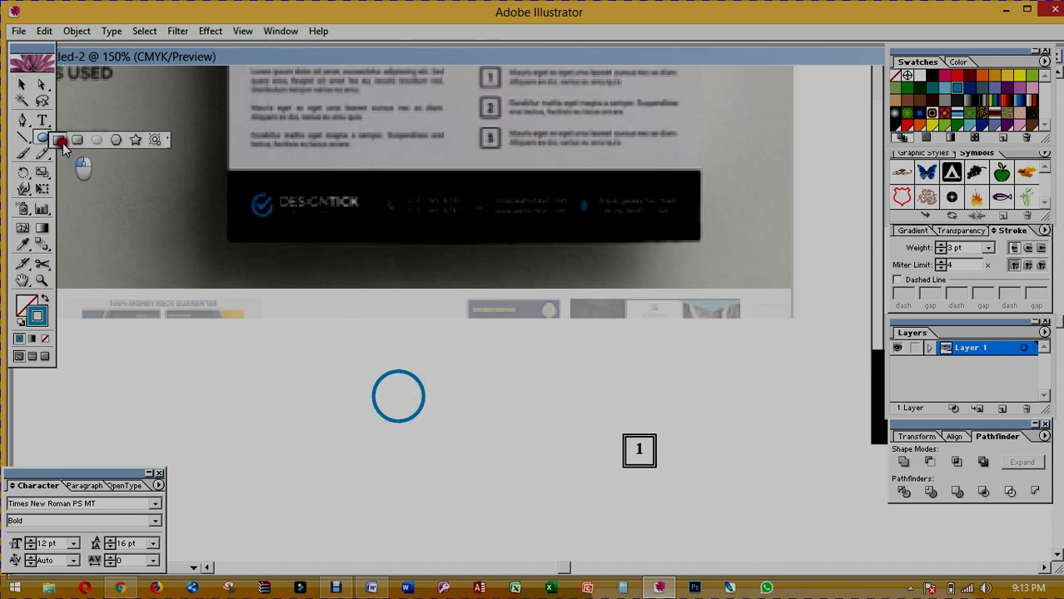
{"action": "left_click_drag", "start_coordinate": [41, 137], "coordinate": [53, 140]}
{"action": "left_click_drag", "start_coordinate": [221, 399], "coordinate": [245, 423]}
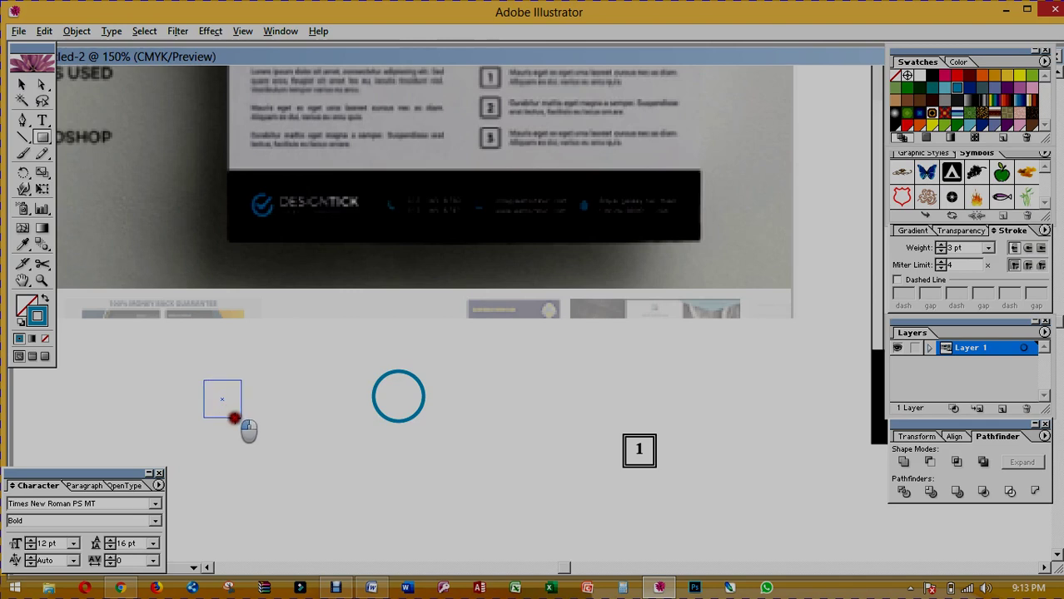
{"action": "left_click", "coordinate": [22, 84]}
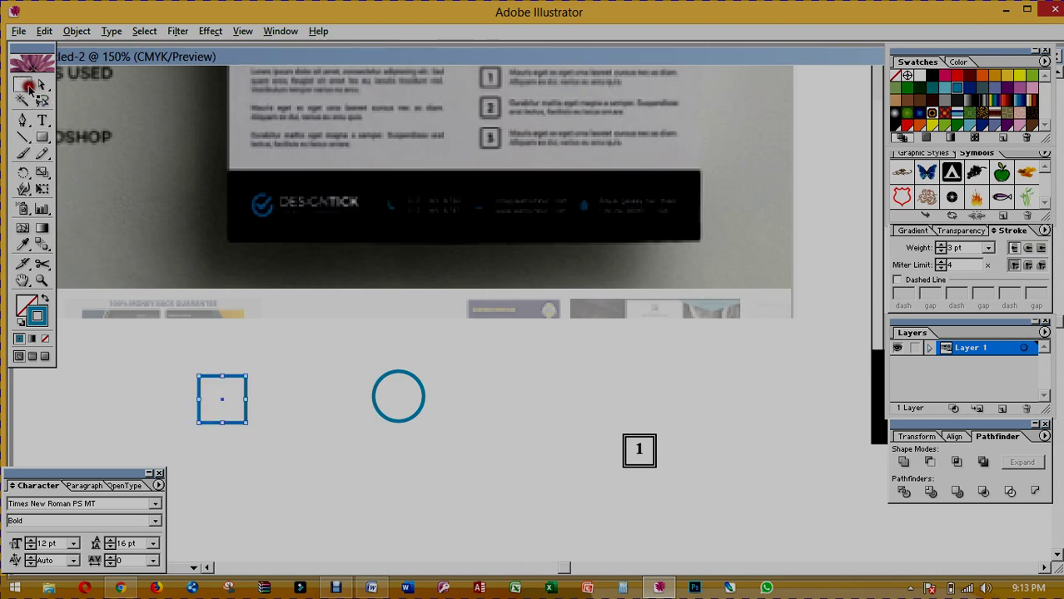
{"action": "left_click_drag", "start_coordinate": [237, 380], "coordinate": [439, 349]}
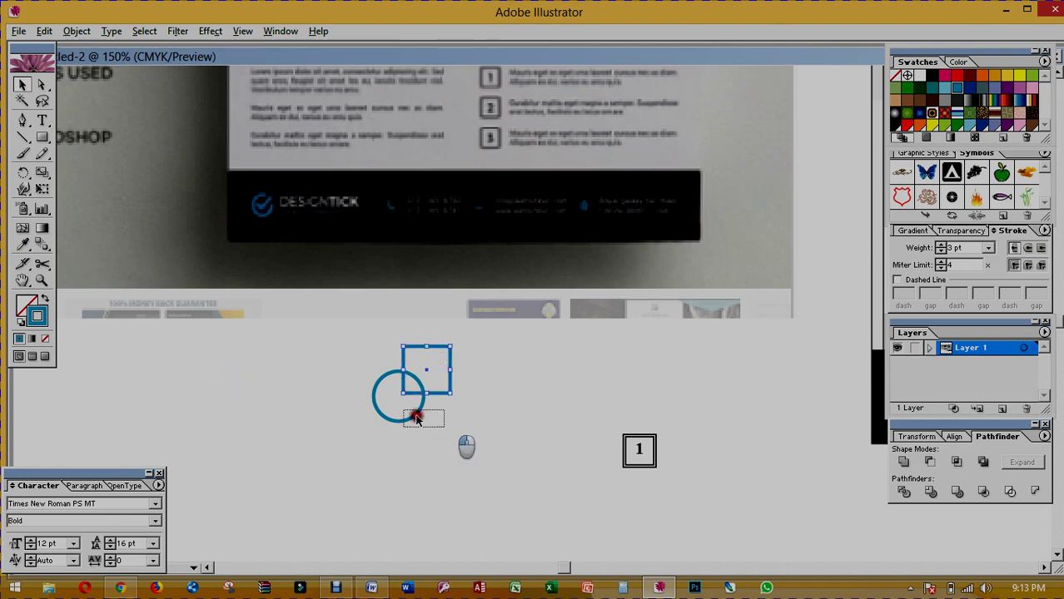
{"action": "left_click_drag", "start_coordinate": [418, 416], "coordinate": [349, 371]}
Divide the overlapping square and circle into pieces, ungroup them, and test-move one piece back
{"action": "left_click", "coordinate": [904, 491]}
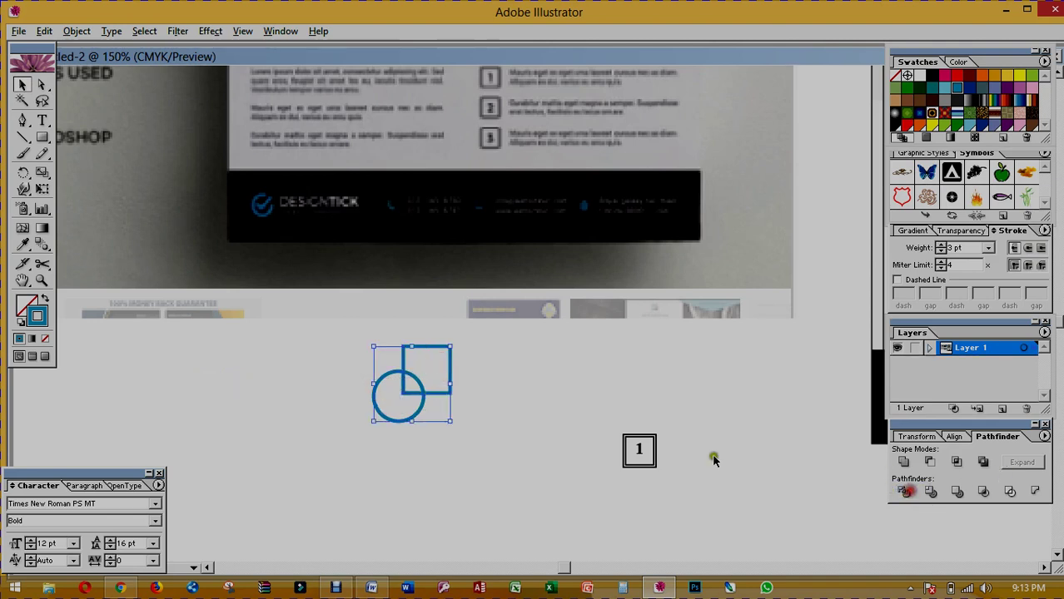
{"action": "right_click", "coordinate": [404, 391]}
{"action": "left_click", "coordinate": [439, 437]}
{"action": "left_click", "coordinate": [415, 470]}
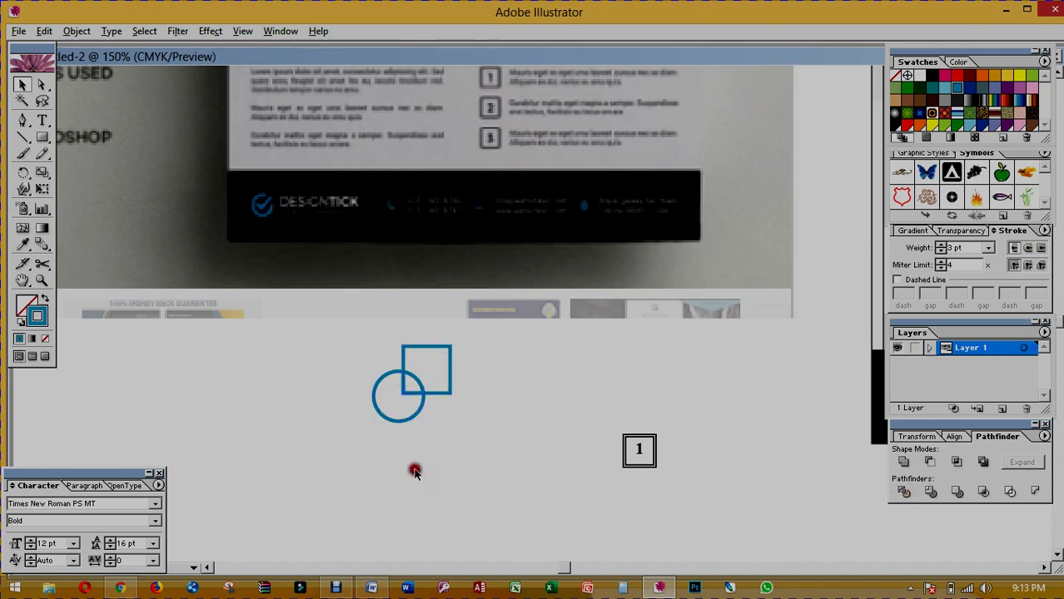
{"action": "left_click_drag", "start_coordinate": [416, 386], "coordinate": [448, 376]}
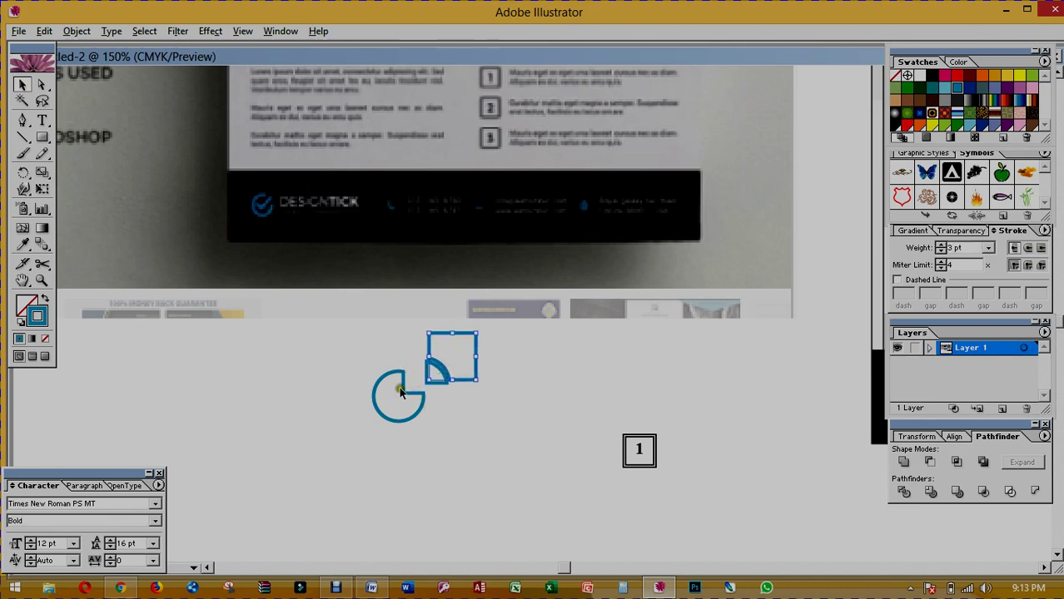
{"action": "key", "text": "ctrl+z"}
{"action": "left_click", "coordinate": [502, 414]}
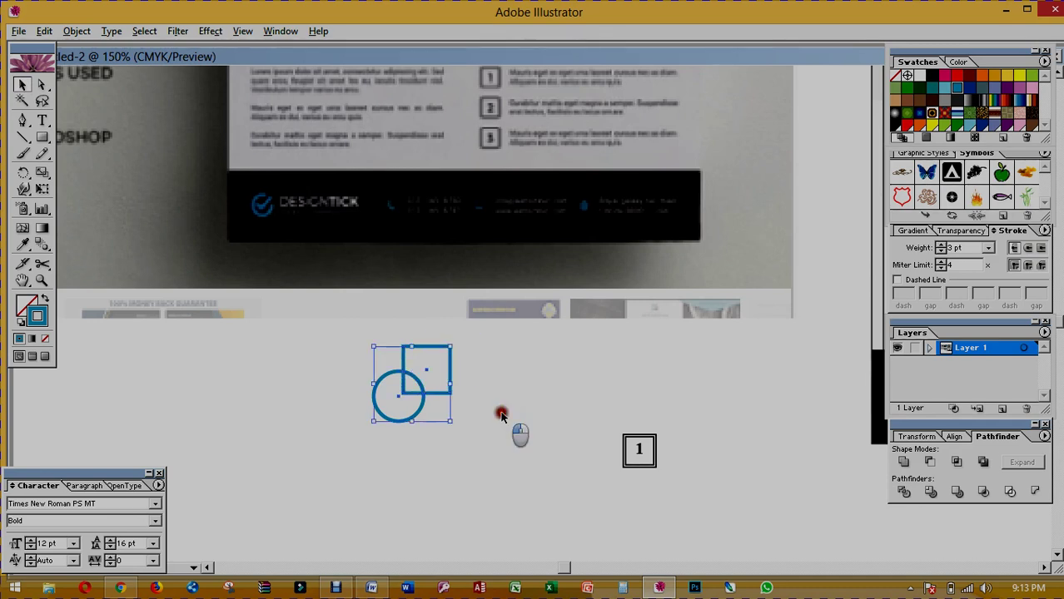
Delete the square, cut the circle at two top points with Scissors, and delete the small arc
{"action": "left_click", "coordinate": [446, 399]}
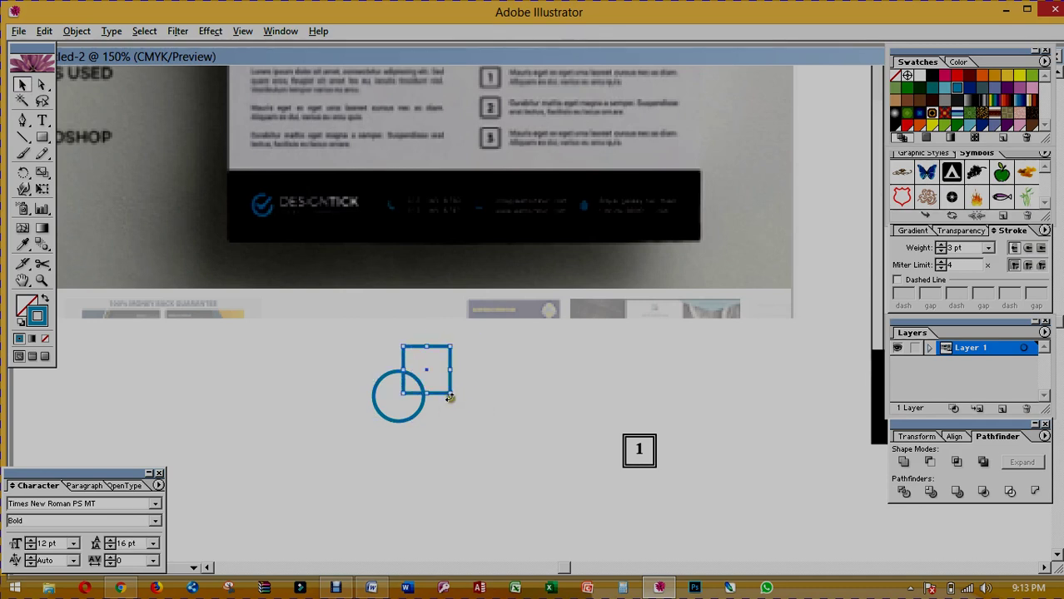
{"action": "key", "text": "Delete"}
{"action": "left_click_drag", "start_coordinate": [340, 351], "coordinate": [434, 444]}
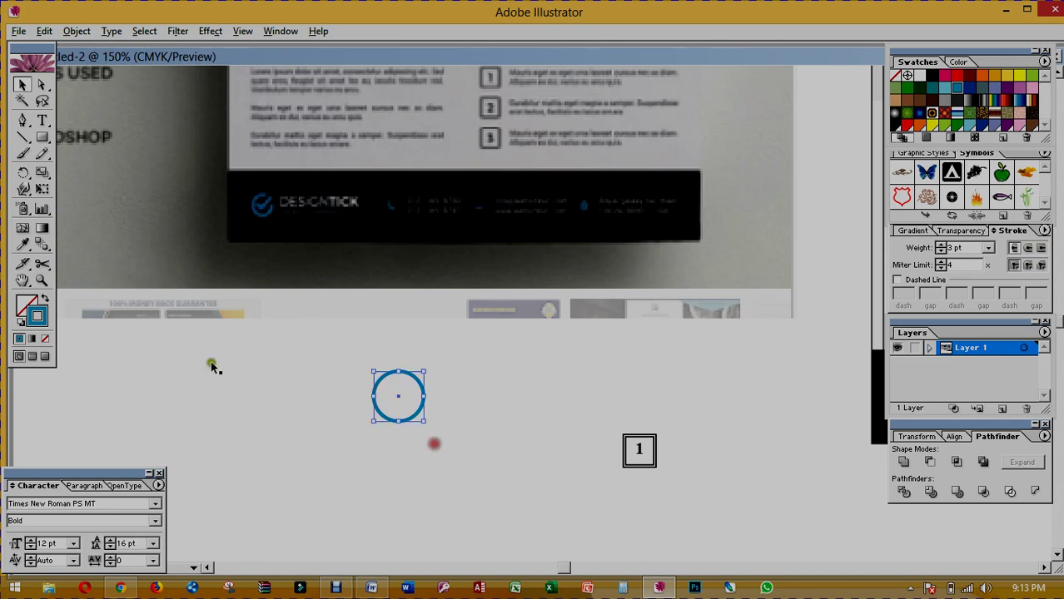
{"action": "left_click", "coordinate": [41, 265]}
{"action": "left_click", "coordinate": [402, 369]}
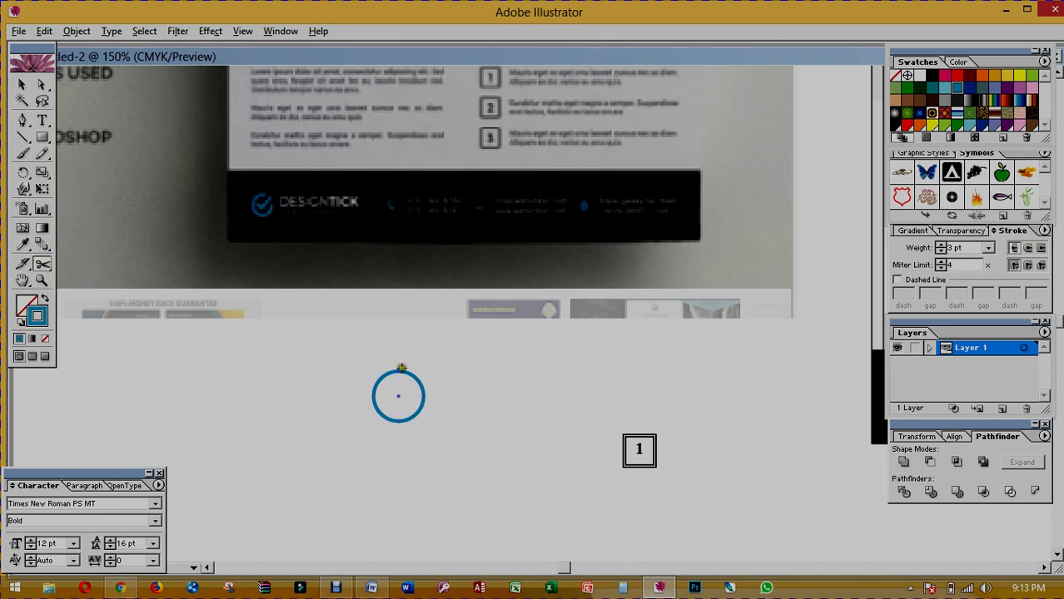
{"action": "left_click", "coordinate": [421, 388]}
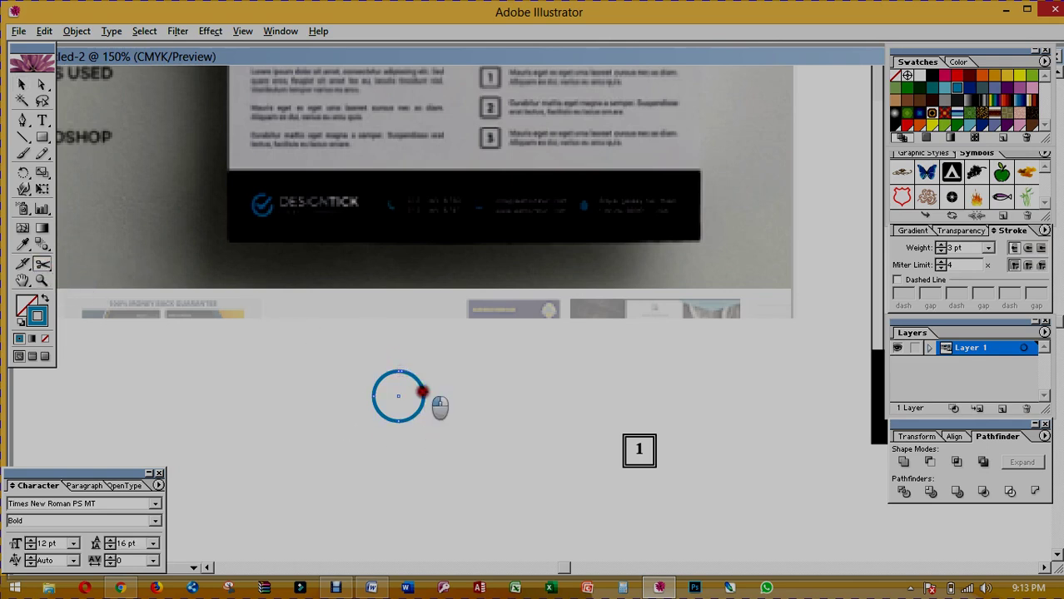
{"action": "left_click", "coordinate": [23, 84]}
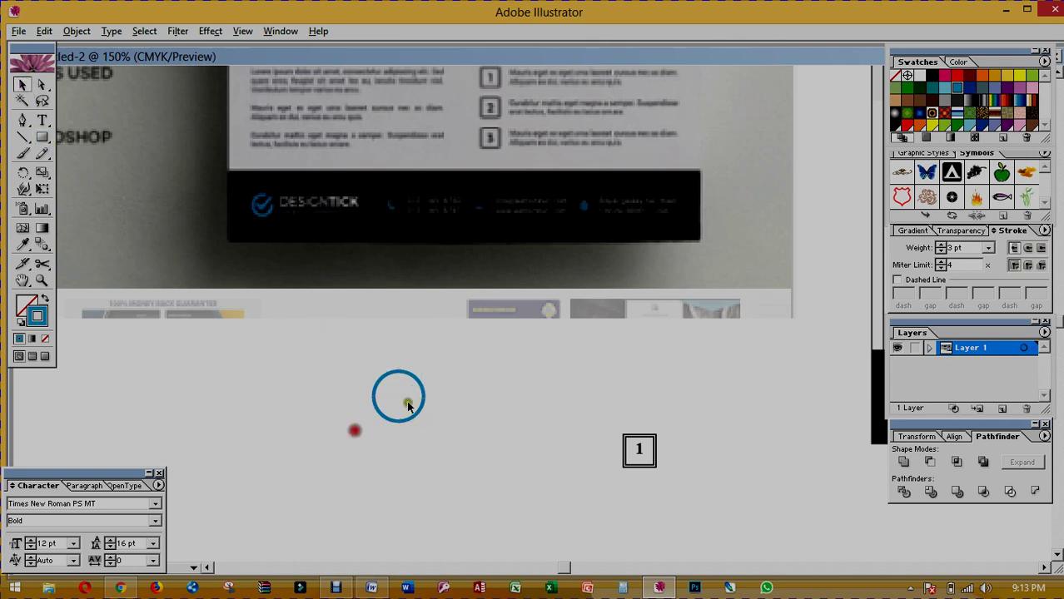
{"action": "mouse_move", "coordinate": [418, 384]}
{"action": "left_mouse_down"}
{"action": "mouse_move", "coordinate": [493, 398]}
{"action": "mouse_move", "coordinate": [509, 424]}
{"action": "left_mouse_up"}
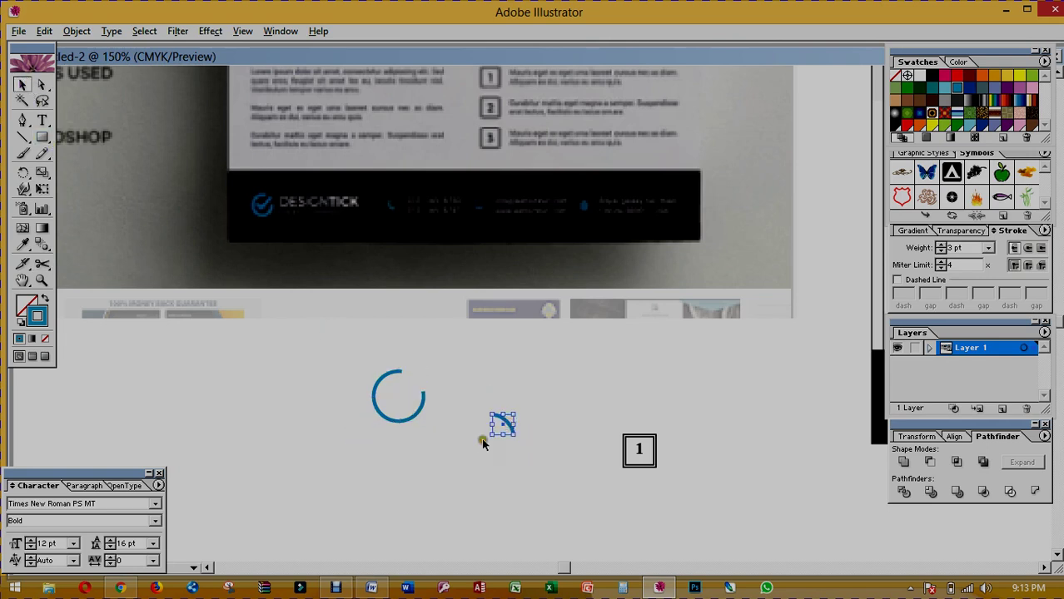
{"action": "key", "text": "Delete"}
Draw a check mark with the Line Segment tool to the left of the circle
{"action": "left_click", "coordinate": [22, 138]}
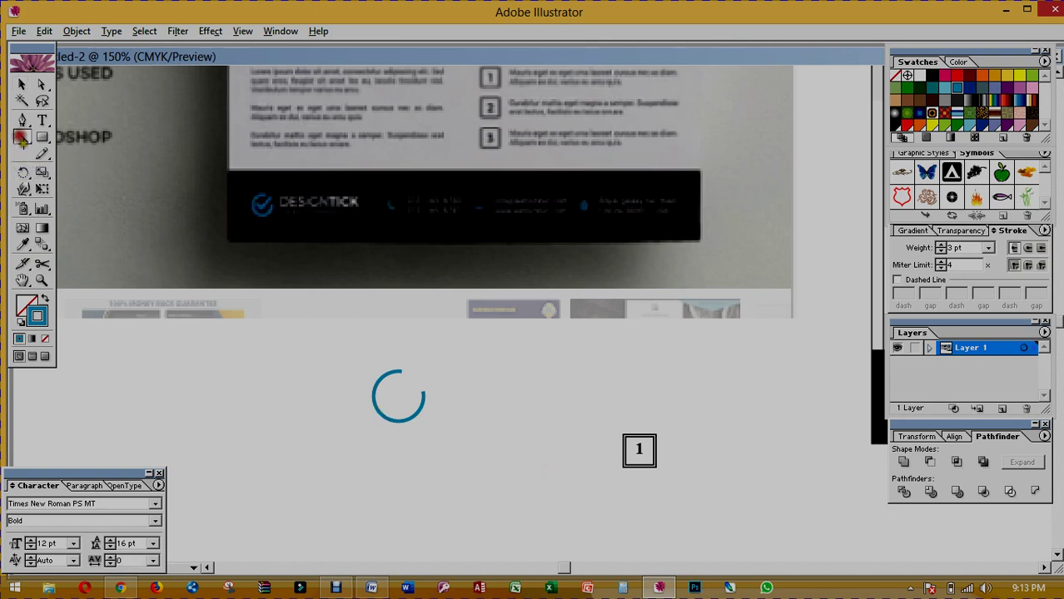
{"action": "left_click", "coordinate": [225, 402]}
{"action": "mouse_move", "coordinate": [230, 406]}
{"action": "left_mouse_down"}
{"action": "mouse_move", "coordinate": [256, 422]}
{"action": "mouse_move", "coordinate": [233, 405]}
{"action": "mouse_move", "coordinate": [261, 380]}
{"action": "left_mouse_up"}
Group the two check-mark strokes and move the check mark inside the open ring
{"action": "left_click", "coordinate": [23, 84]}
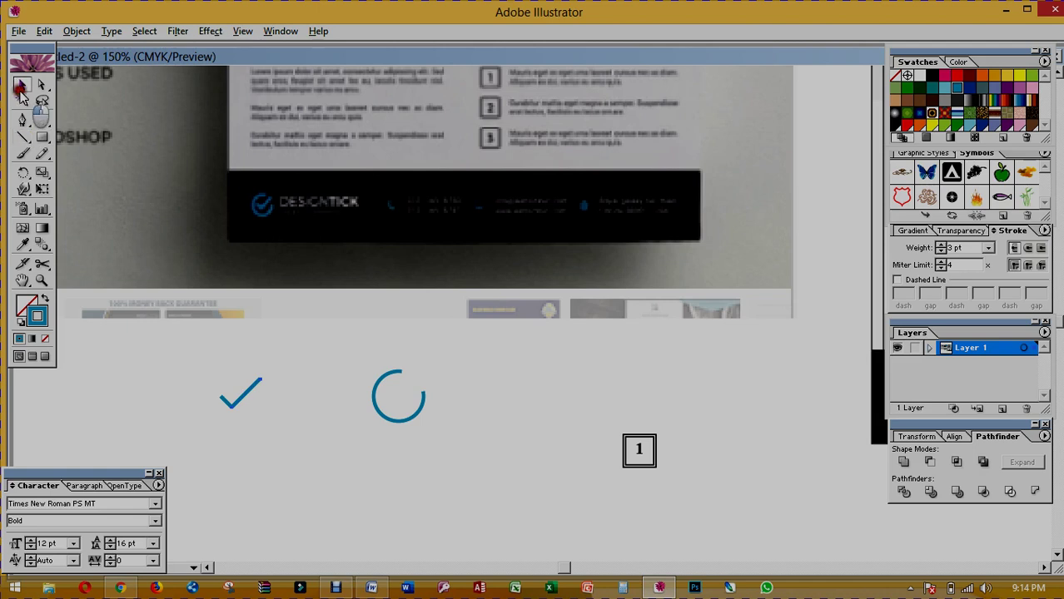
{"action": "left_click", "coordinate": [193, 387]}
{"action": "left_click_drag", "start_coordinate": [193, 387], "coordinate": [268, 421]}
{"action": "right_click", "coordinate": [234, 403]}
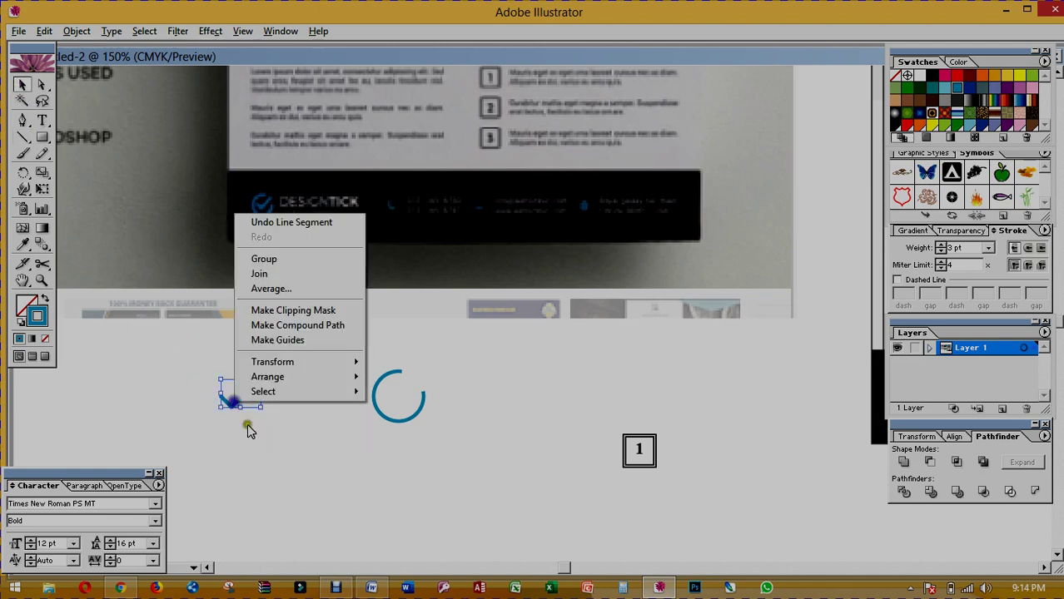
{"action": "left_click", "coordinate": [263, 259]}
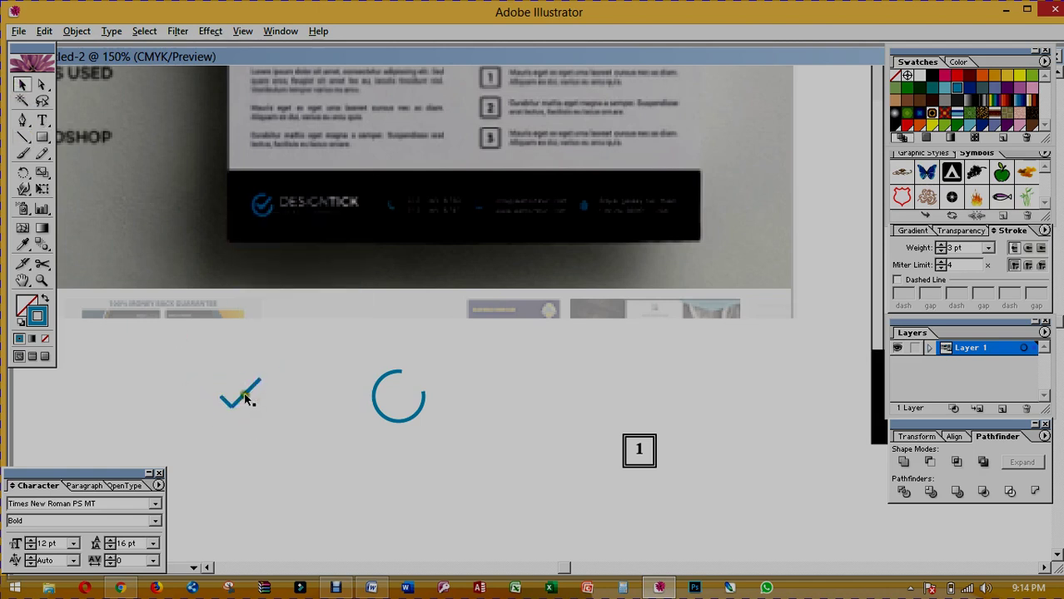
{"action": "mouse_move", "coordinate": [245, 396]}
{"action": "left_mouse_down"}
{"action": "mouse_move", "coordinate": [405, 392]}
{"action": "mouse_move", "coordinate": [431, 424]}
{"action": "mouse_move", "coordinate": [414, 413]}
{"action": "left_mouse_up"}
Shrink the icon, group the ring with the check mark, and move it into the black footer
{"action": "left_click", "coordinate": [398, 475]}
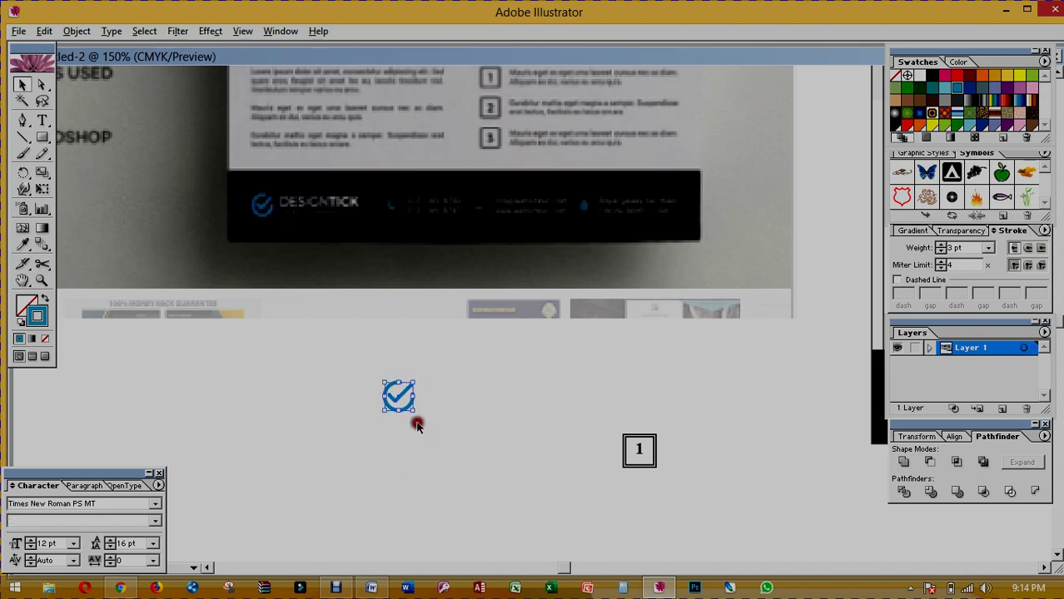
{"action": "left_click", "coordinate": [416, 440]}
{"action": "left_click", "coordinate": [388, 408]}
{"action": "right_click", "coordinate": [390, 397]}
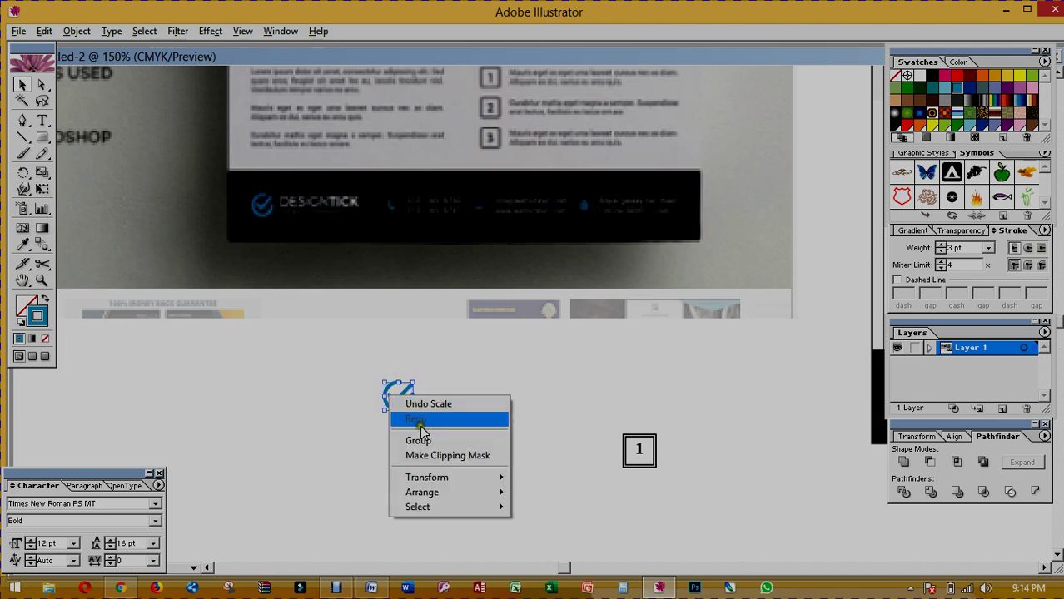
{"action": "left_click", "coordinate": [421, 439]}
{"action": "mouse_move", "coordinate": [399, 396]}
{"action": "left_mouse_down"}
{"action": "mouse_move", "coordinate": [755, 356]}
{"action": "mouse_move", "coordinate": [476, 382]}
{"action": "left_mouse_up"}
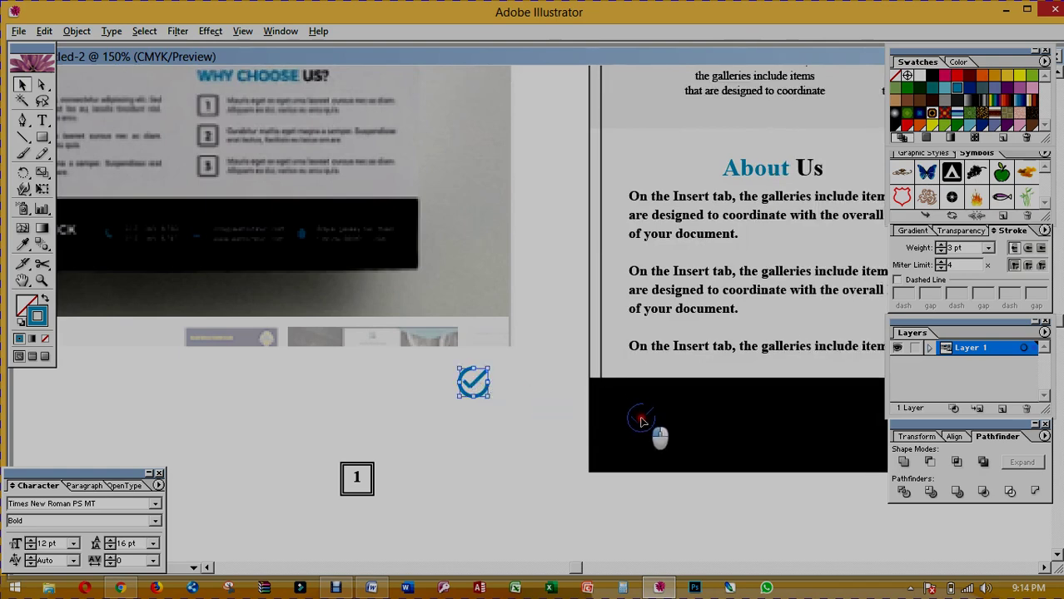
{"action": "mouse_move", "coordinate": [379, 397]}
{"action": "left_mouse_down"}
{"action": "mouse_move", "coordinate": [589, 405]}
{"action": "mouse_move", "coordinate": [499, 401]}
{"action": "left_mouse_up"}
Type DESCNTICK and move it, enlarged, beside the check logo in the footer
{"action": "left_click", "coordinate": [42, 120]}
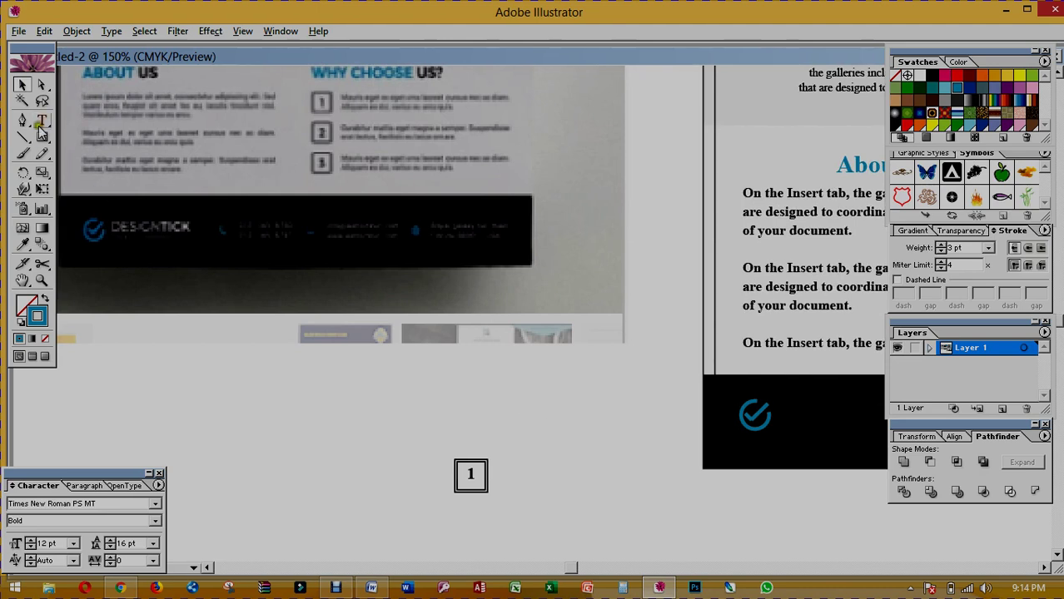
{"action": "left_click", "coordinate": [190, 381]}
{"action": "type", "text": "DESCNTICK"}
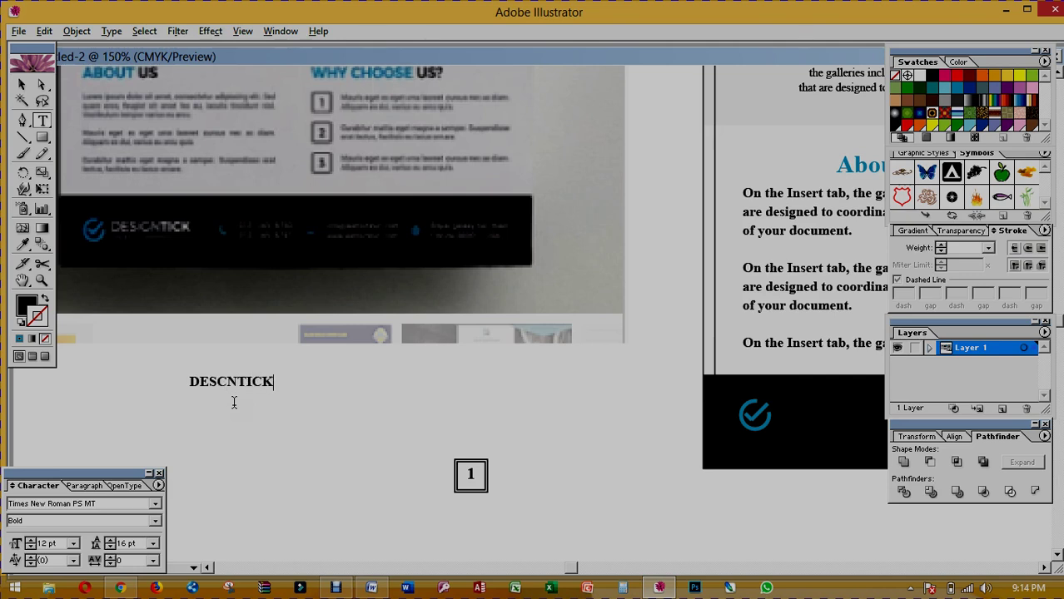
{"action": "left_click", "coordinate": [22, 84]}
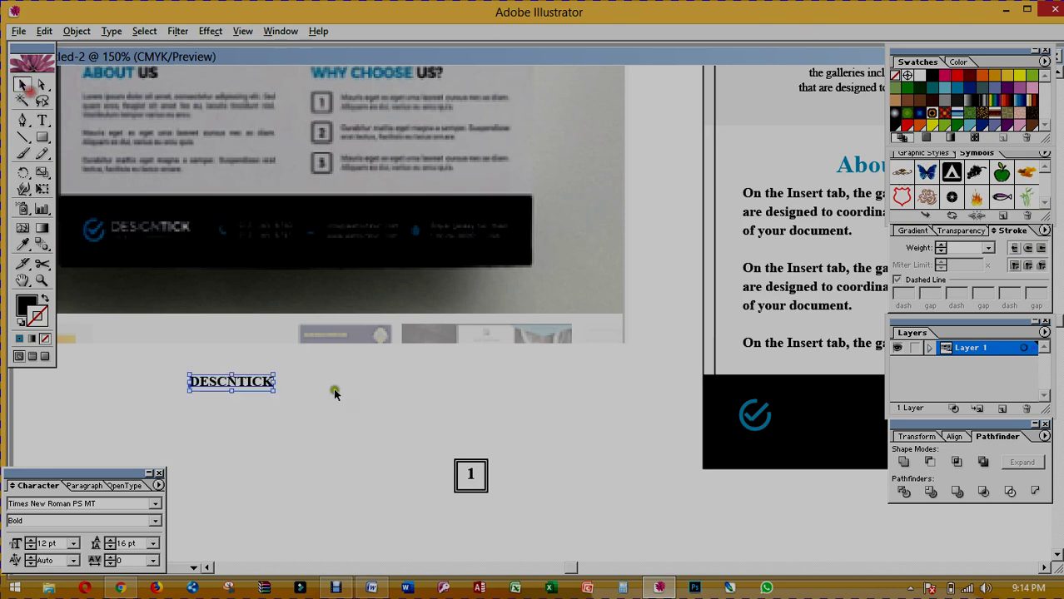
{"action": "left_click_drag", "start_coordinate": [239, 385], "coordinate": [832, 419]}
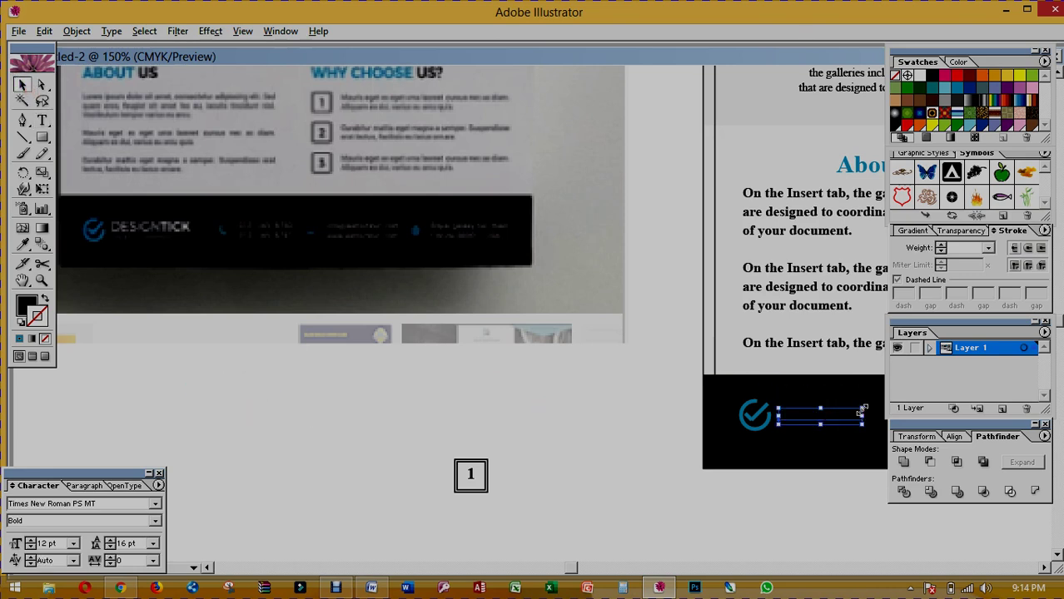
{"action": "mouse_move", "coordinate": [862, 409]}
{"action": "left_mouse_down"}
{"action": "mouse_move", "coordinate": [871, 406]}
{"action": "mouse_move", "coordinate": [829, 415]}
{"action": "left_mouse_up"}
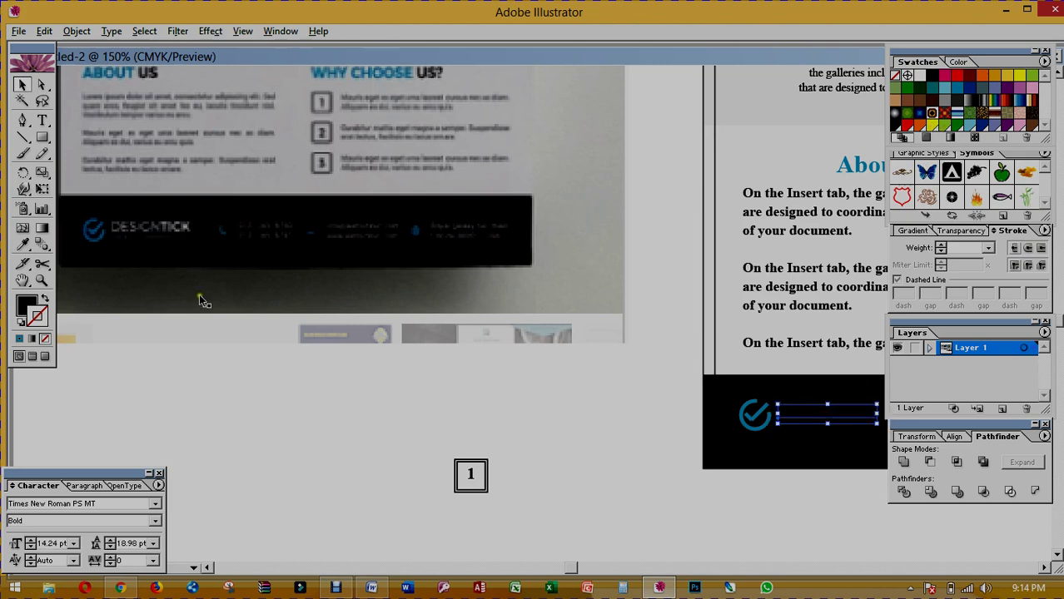
Set the DESCNTICK text fill to white from the Swatches
{"action": "left_click", "coordinate": [27, 305]}
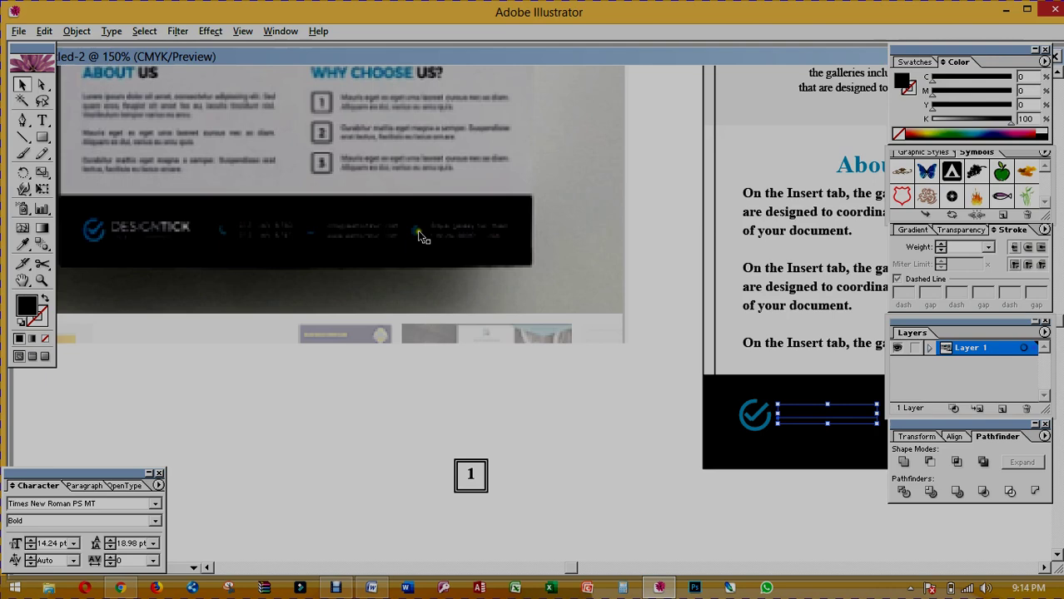
{"action": "left_click", "coordinate": [916, 61]}
{"action": "left_click", "coordinate": [919, 75]}
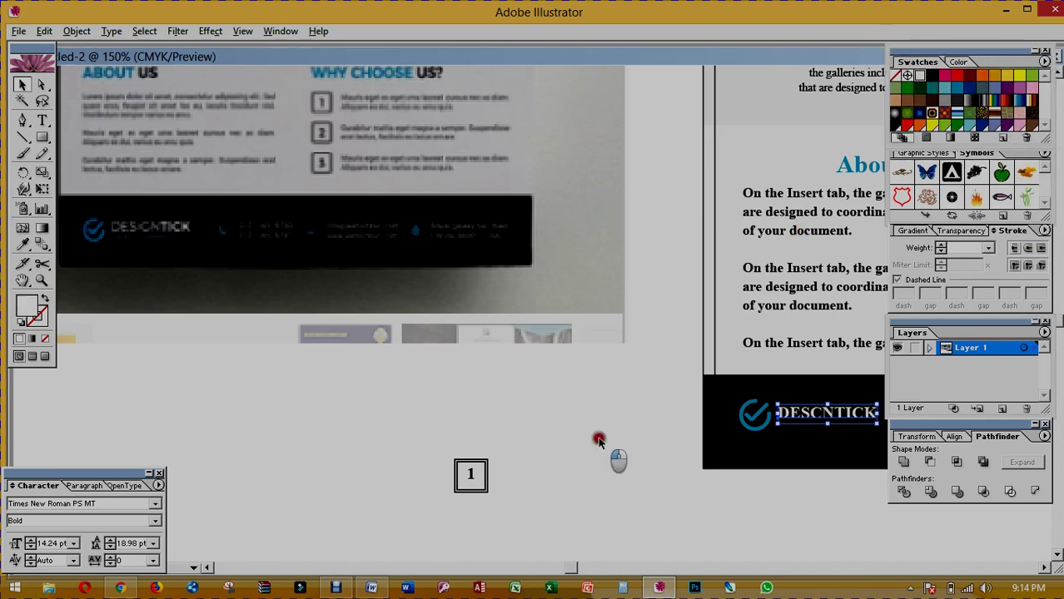
{"action": "left_click_drag", "start_coordinate": [603, 436], "coordinate": [497, 424]}
{"action": "mouse_move", "coordinate": [664, 483]}
{"action": "left_mouse_down"}
{"action": "mouse_move", "coordinate": [653, 443]}
{"action": "mouse_move", "coordinate": [559, 431]}
{"action": "mouse_move", "coordinate": [684, 423]}
{"action": "left_mouse_up"}
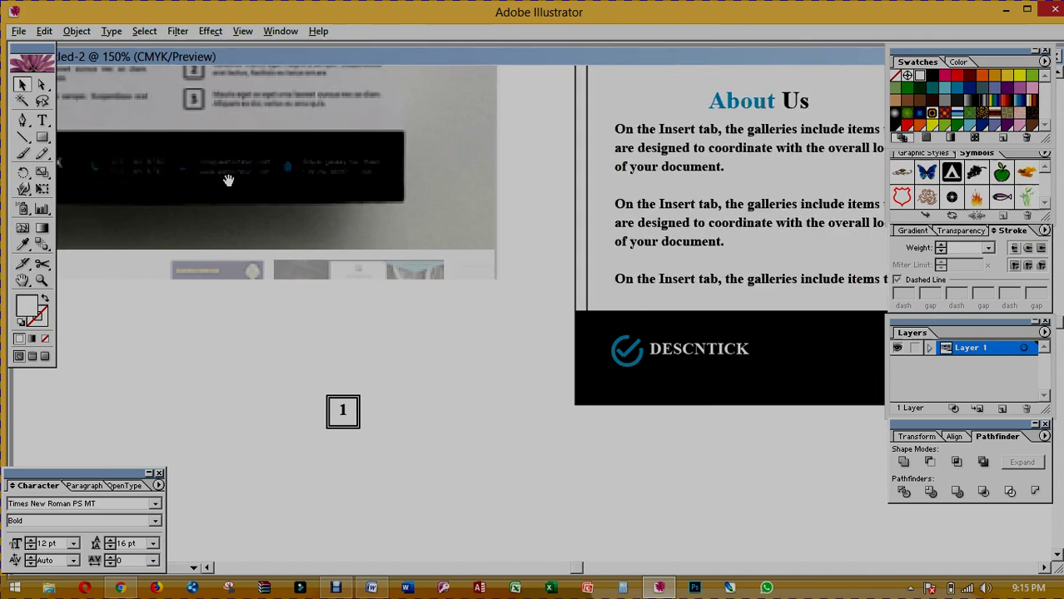
Open the Logos symbol library and enlarge its panel to show more symbols
{"action": "scroll", "coordinate": [432, 209], "scroll_direction": "right", "scroll_amount": 3}
{"action": "scroll", "coordinate": [237, 198], "scroll_direction": "right", "scroll_amount": 3}
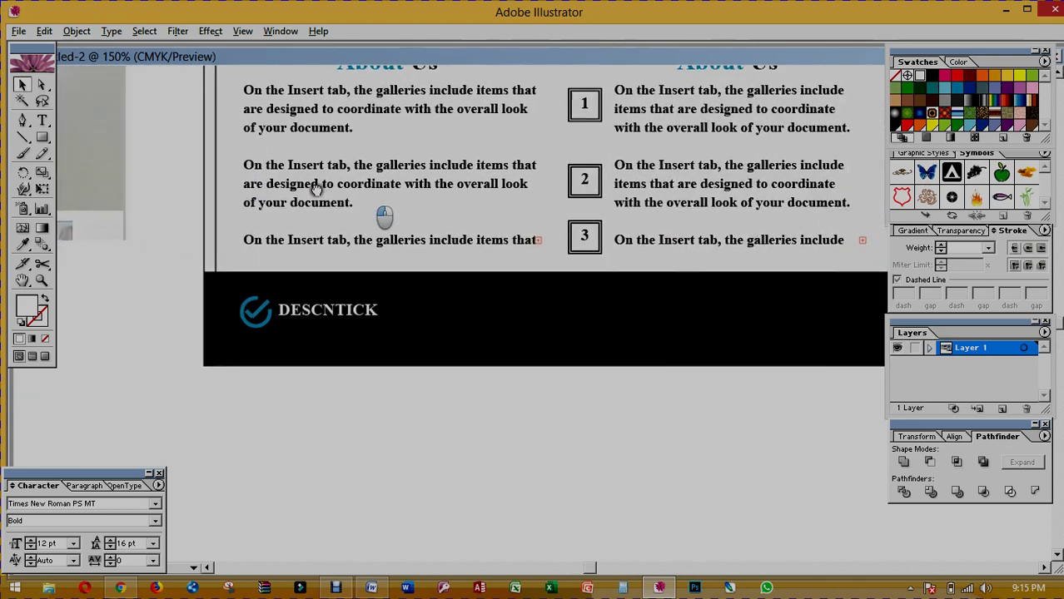
{"action": "left_click", "coordinate": [281, 31]}
{"action": "mouse_move", "coordinate": [354, 538]}
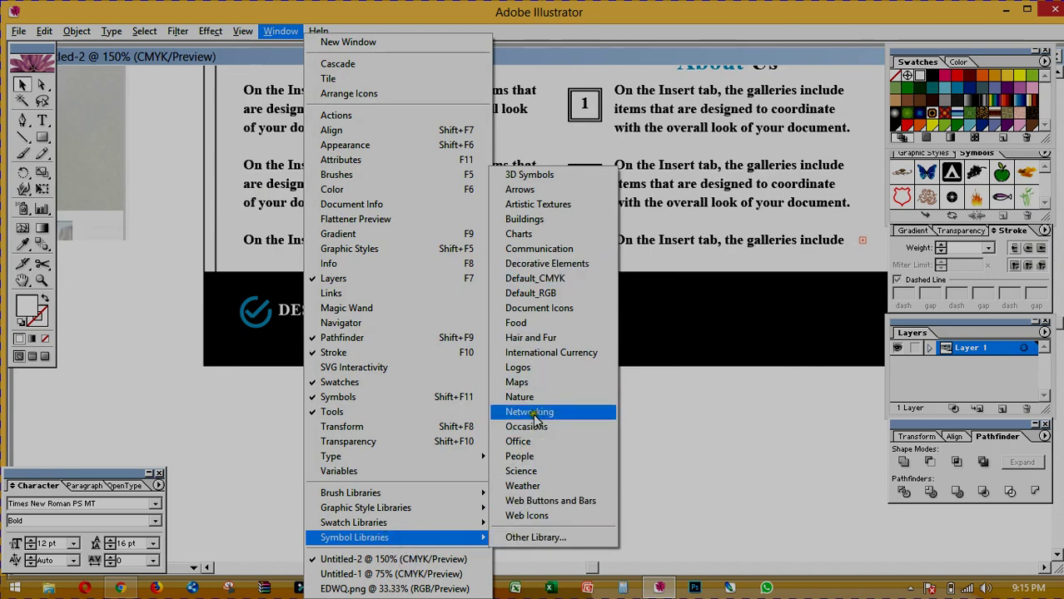
{"action": "left_click", "coordinate": [533, 370]}
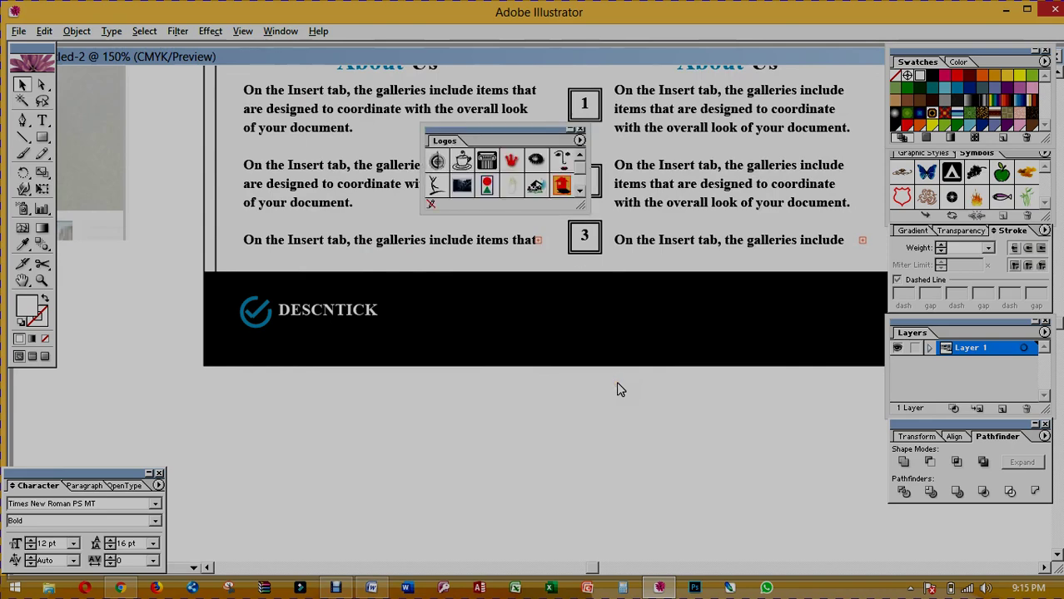
{"action": "left_click_drag", "start_coordinate": [586, 204], "coordinate": [608, 283]}
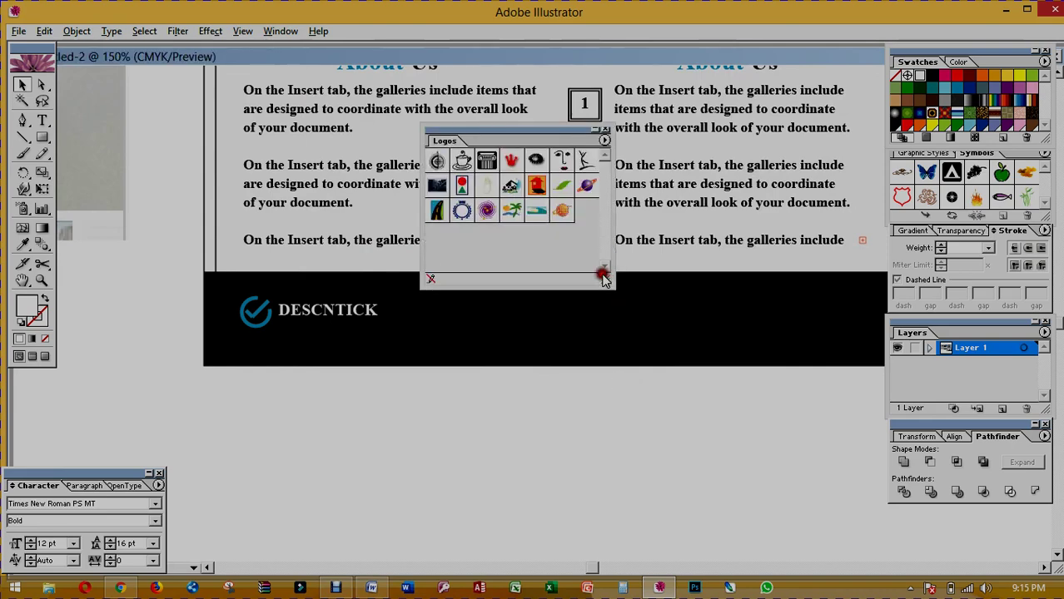
Place the envelope and globe symbols from Web Icons below the layout and close the Logos panel
{"action": "left_click", "coordinate": [280, 31]}
{"action": "mouse_move", "coordinate": [354, 538]}
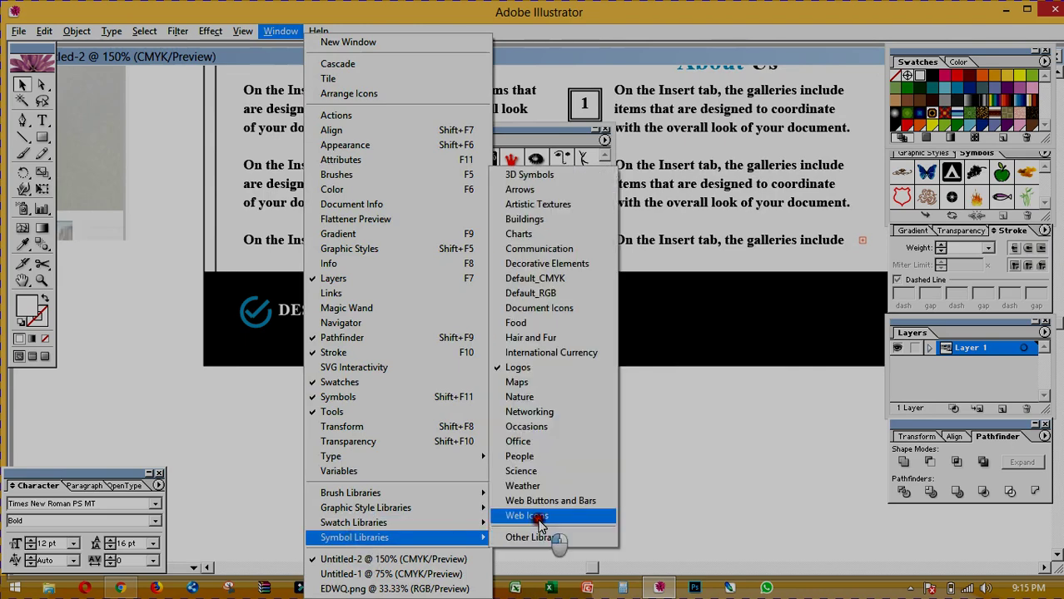
{"action": "left_click", "coordinate": [537, 517]}
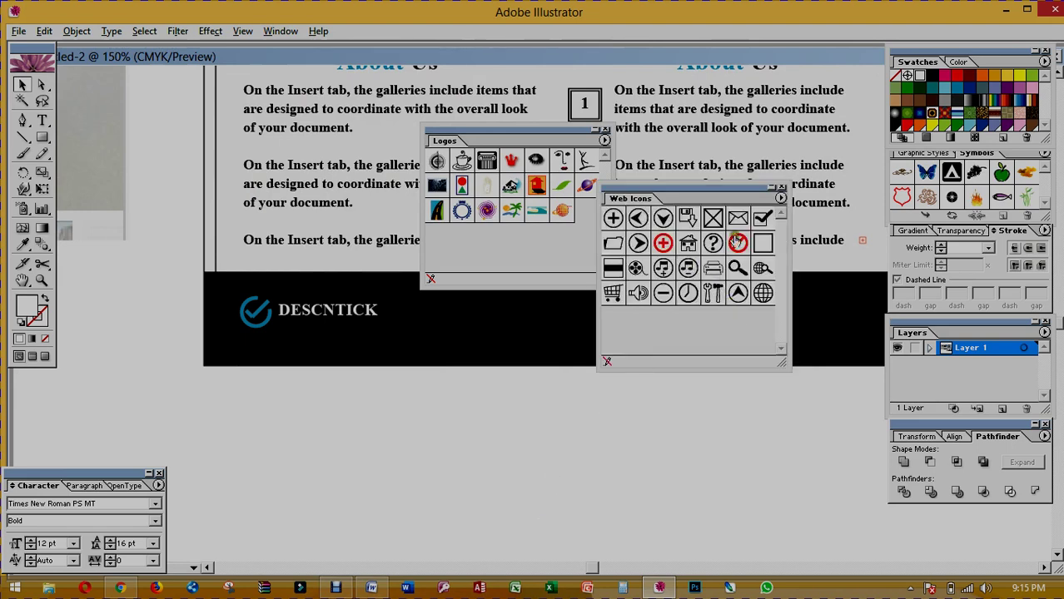
{"action": "left_click_drag", "start_coordinate": [734, 218], "coordinate": [516, 427]}
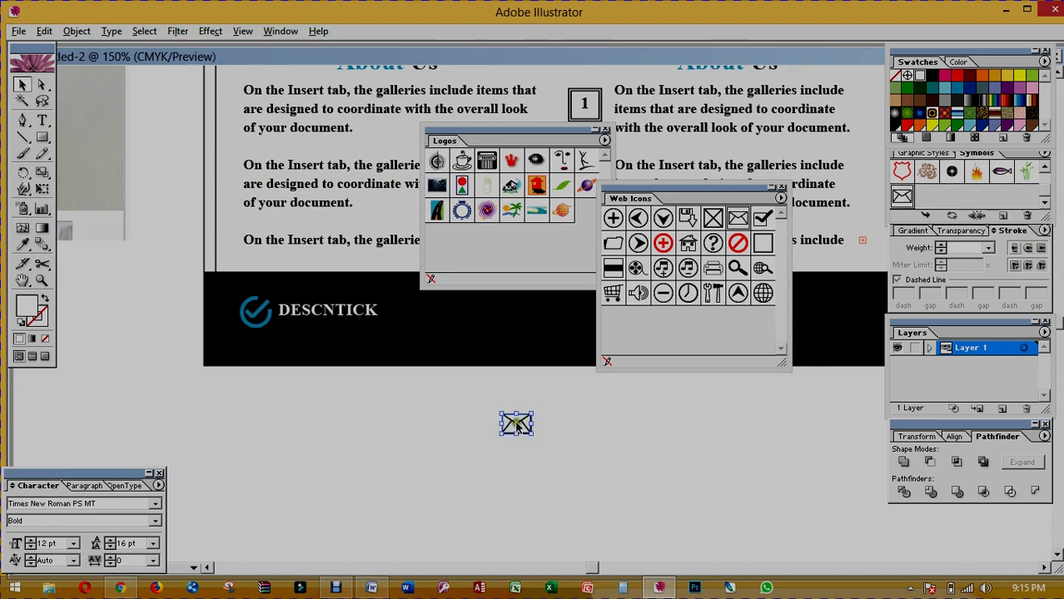
{"action": "mouse_move", "coordinate": [763, 293]}
{"action": "left_mouse_down"}
{"action": "mouse_move", "coordinate": [620, 463]}
{"action": "mouse_move", "coordinate": [599, 449]}
{"action": "left_mouse_up"}
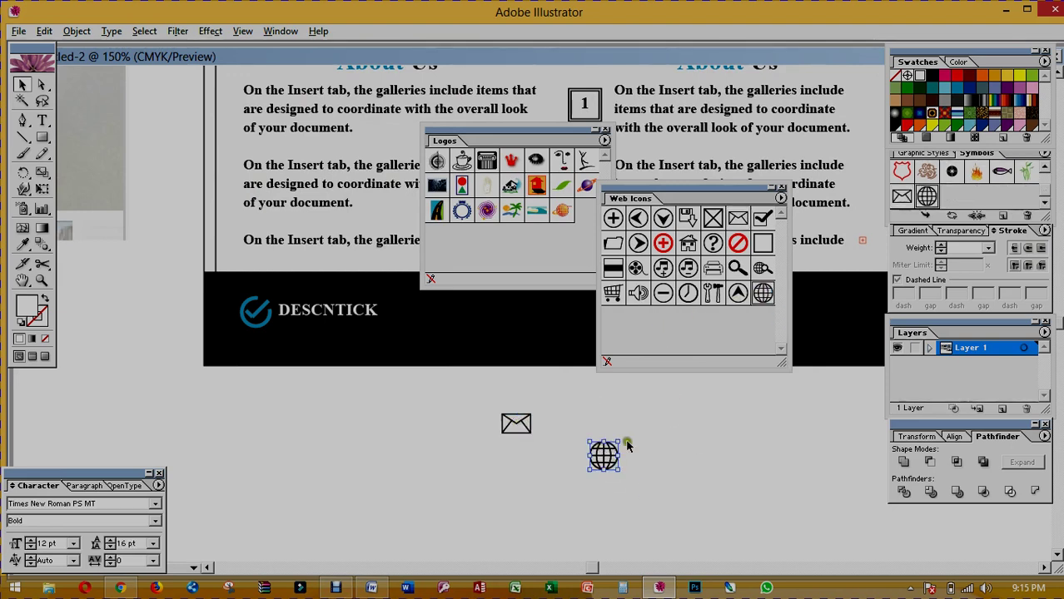
{"action": "left_click", "coordinate": [781, 197]}
{"action": "left_click", "coordinate": [605, 130]}
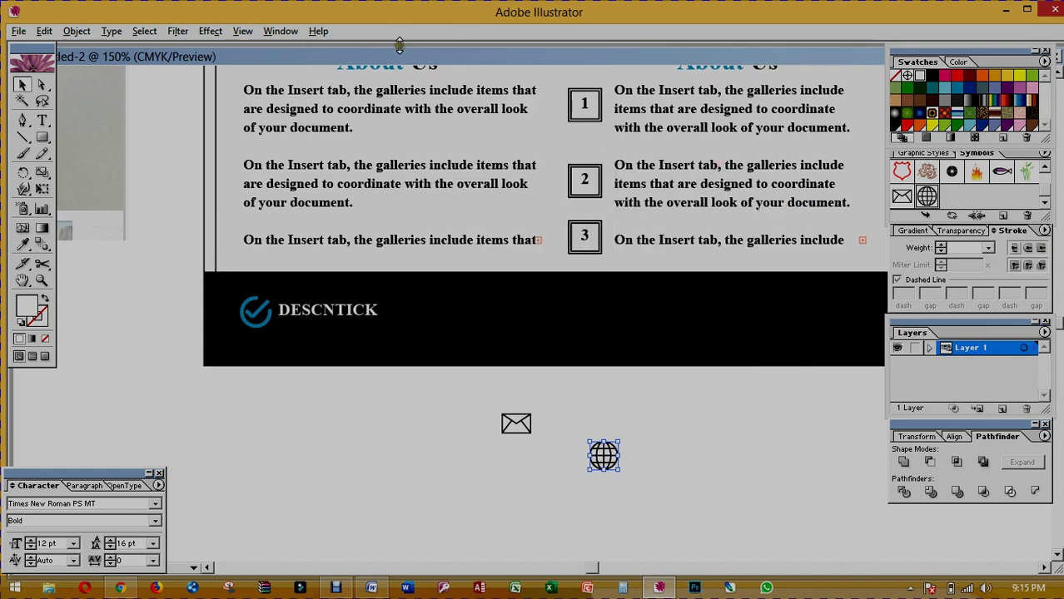
{"action": "left_click", "coordinate": [280, 33]}
{"action": "mouse_move", "coordinate": [354, 537]}
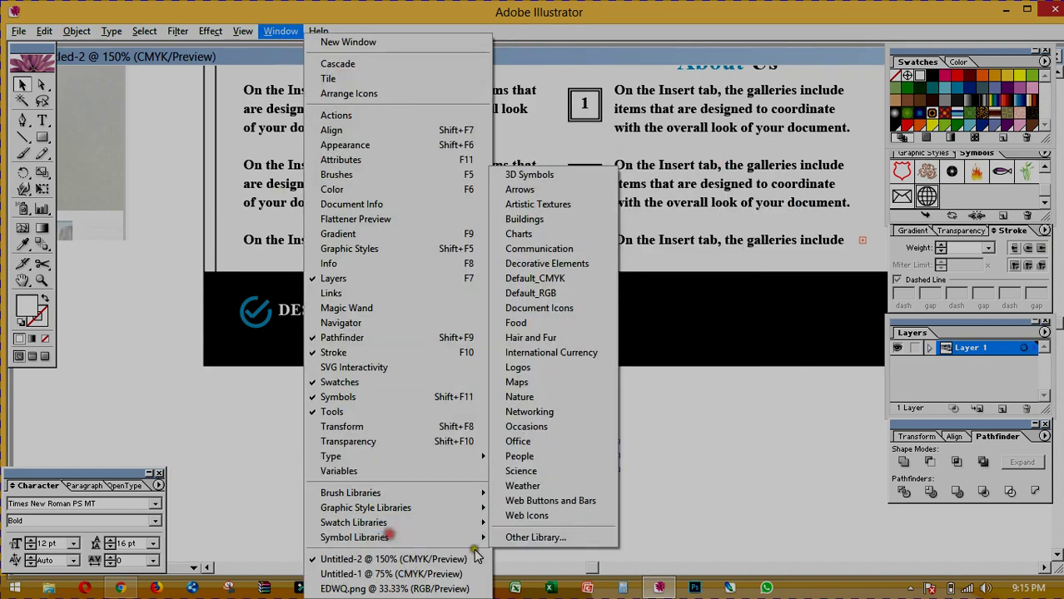
Place the phone symbol from the Maps library level with the envelope icon
{"action": "left_click", "coordinate": [541, 383]}
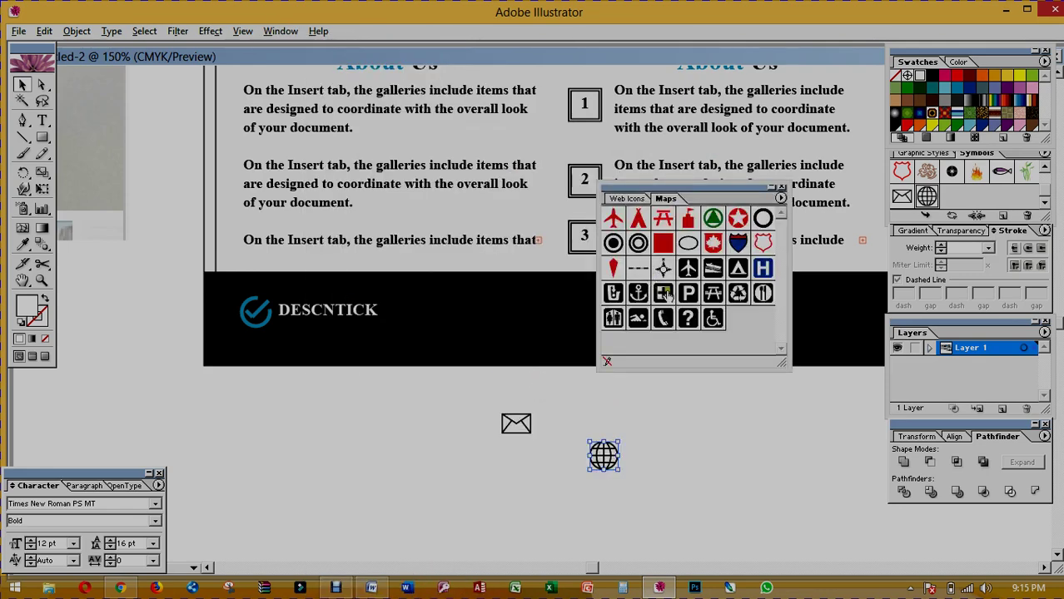
{"action": "left_click_drag", "start_coordinate": [661, 326], "coordinate": [458, 406]}
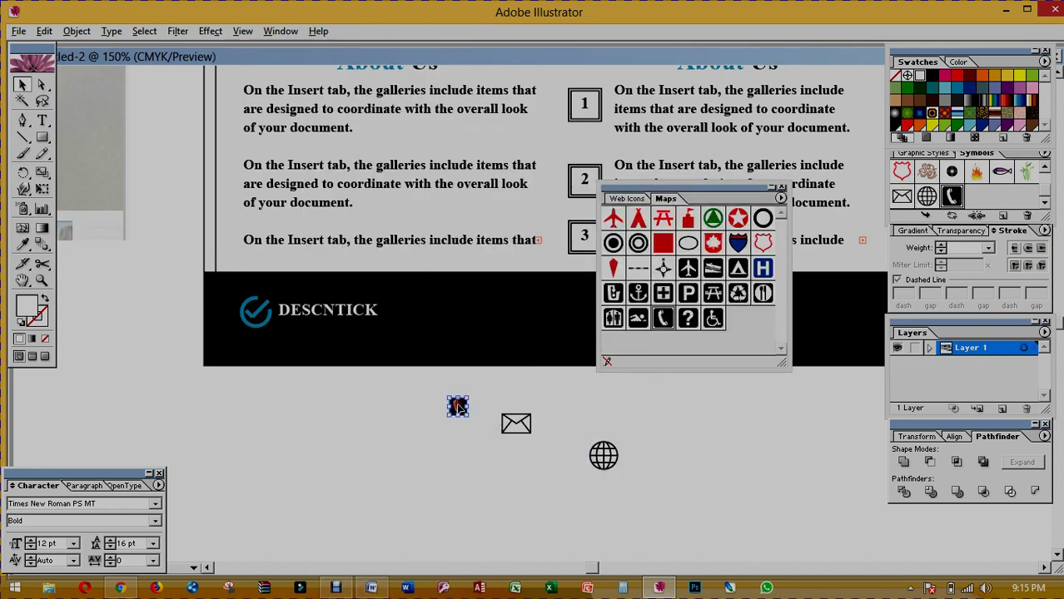
{"action": "left_click", "coordinate": [781, 190]}
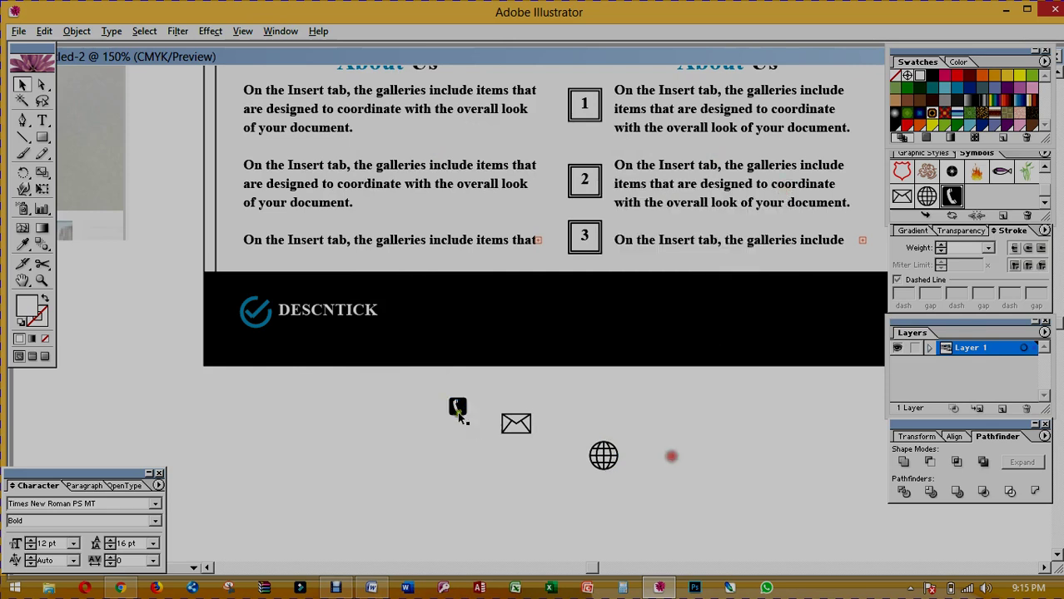
{"action": "left_click_drag", "start_coordinate": [458, 408], "coordinate": [453, 441]}
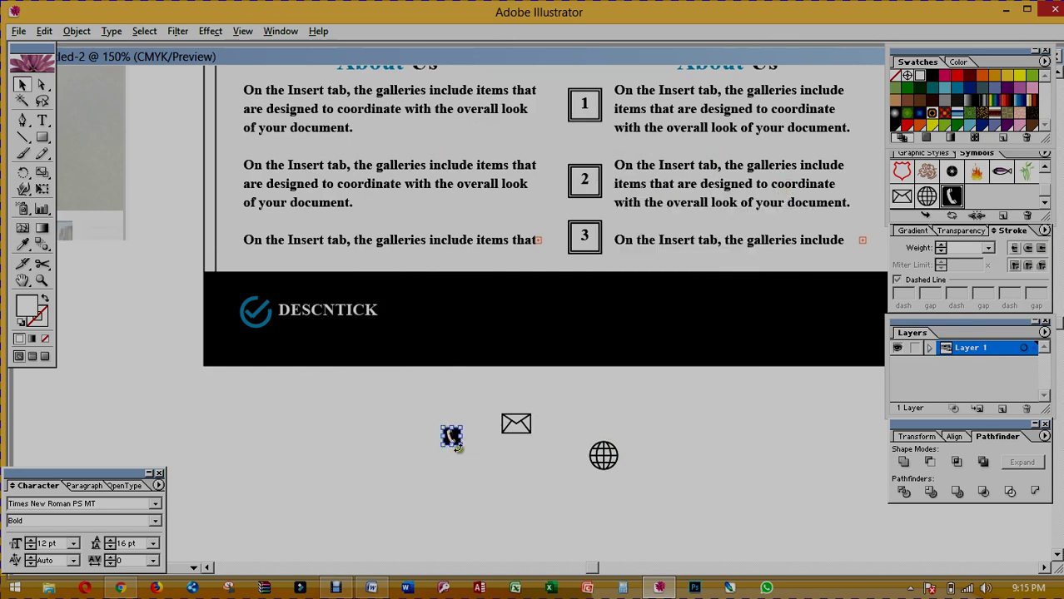
{"action": "key", "text": "Up"}
{"action": "key", "text": "Up"}
{"action": "key", "text": "Up"}
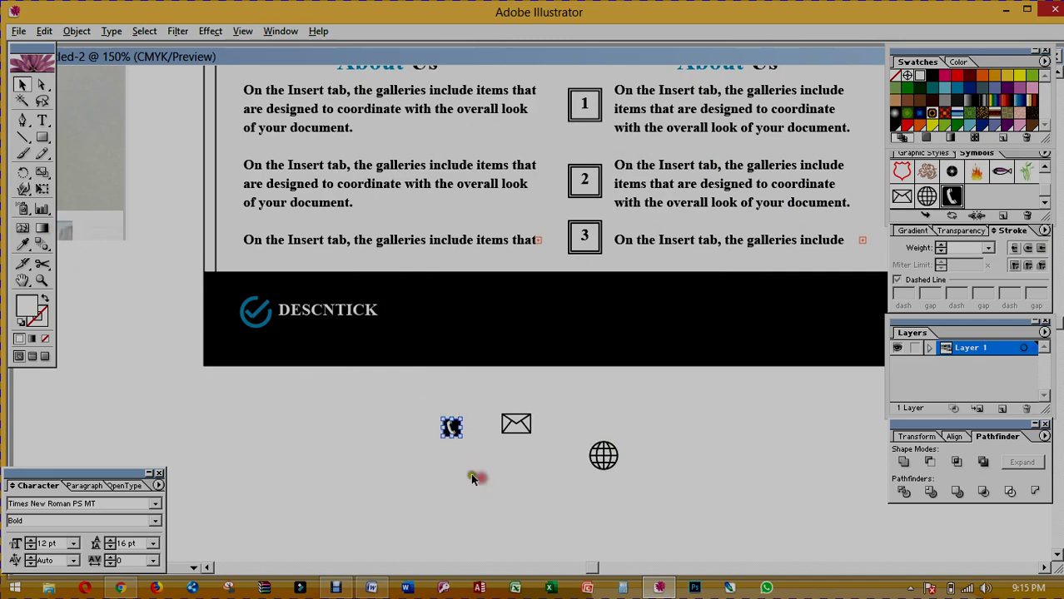
Expand the phone symbol into paths and ungroup its pieces
{"action": "left_click", "coordinate": [77, 30]}
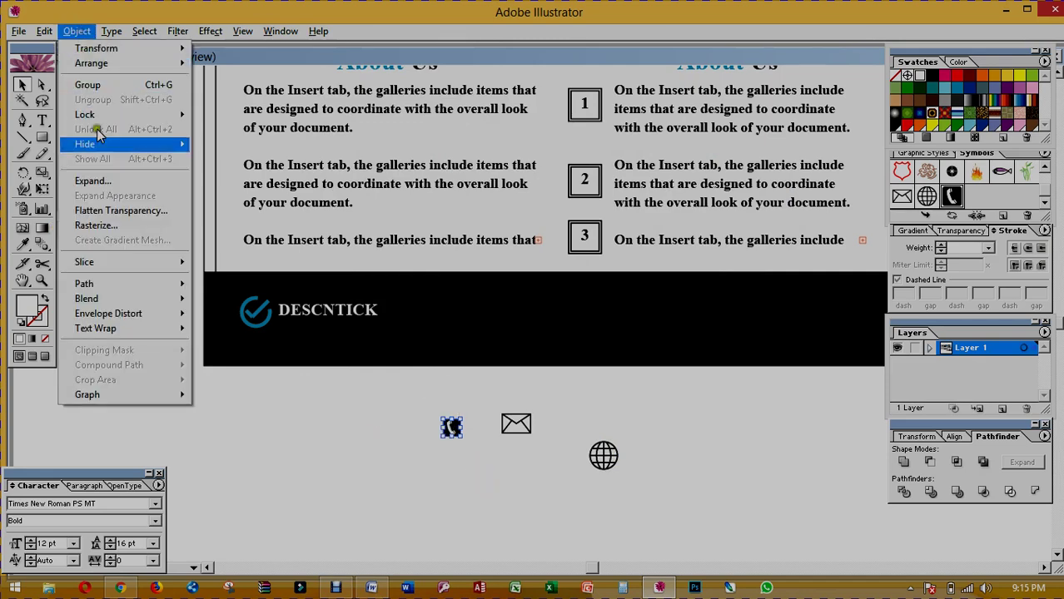
{"action": "left_click", "coordinate": [117, 178]}
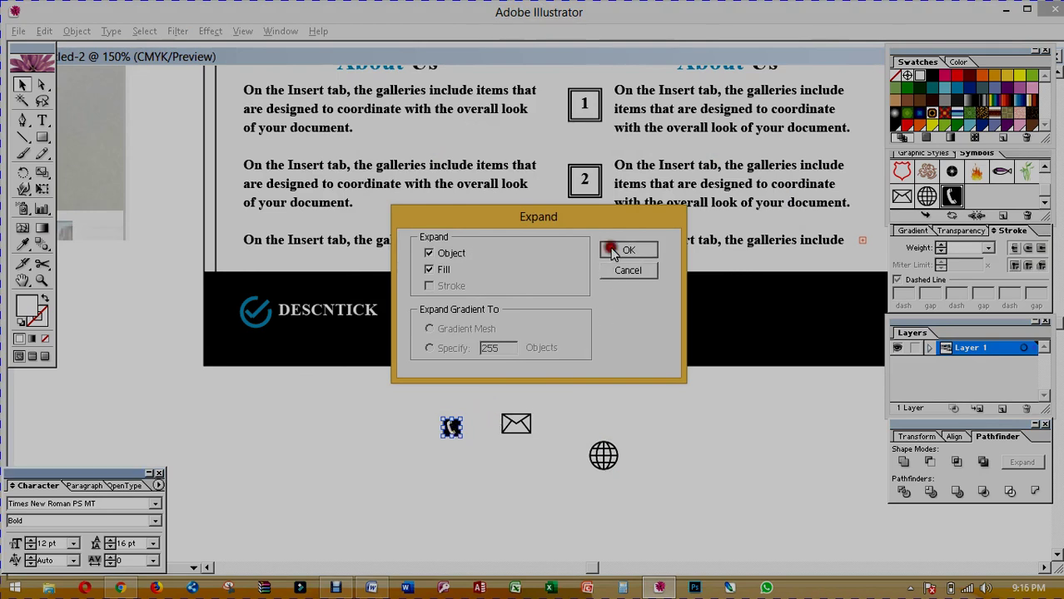
{"action": "left_click", "coordinate": [628, 249]}
{"action": "right_click", "coordinate": [450, 427]}
{"action": "left_click", "coordinate": [475, 473]}
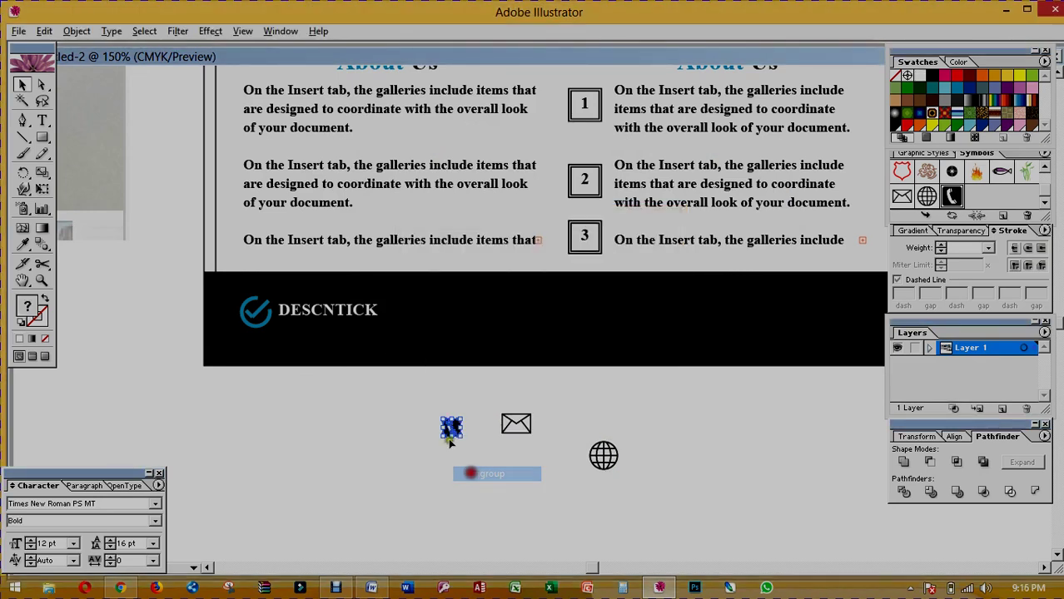
{"action": "right_click", "coordinate": [450, 428]}
{"action": "left_click", "coordinate": [476, 472]}
{"action": "right_click", "coordinate": [455, 428]}
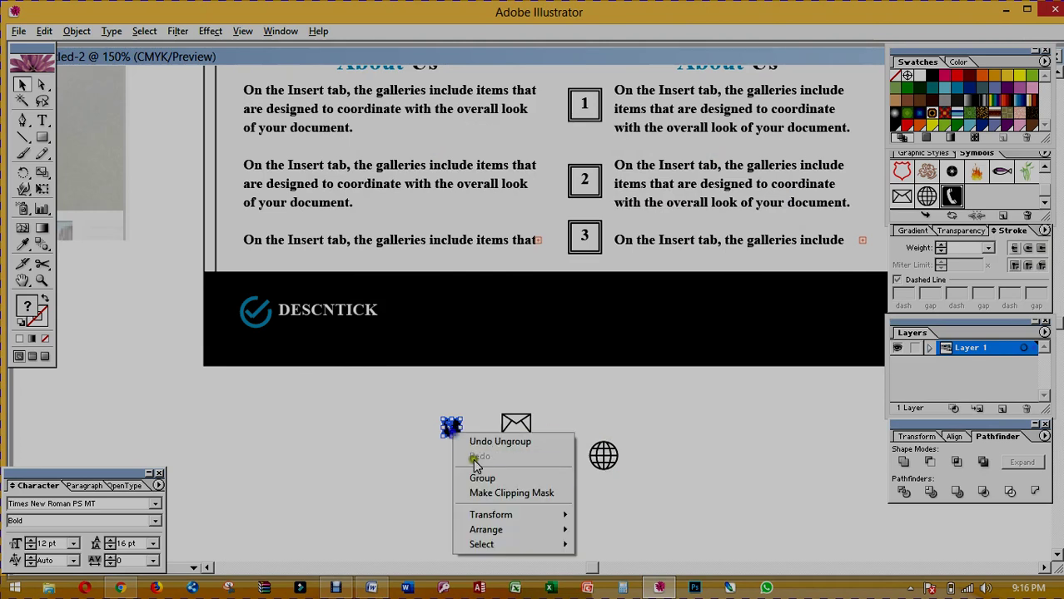
{"action": "left_click", "coordinate": [398, 468]}
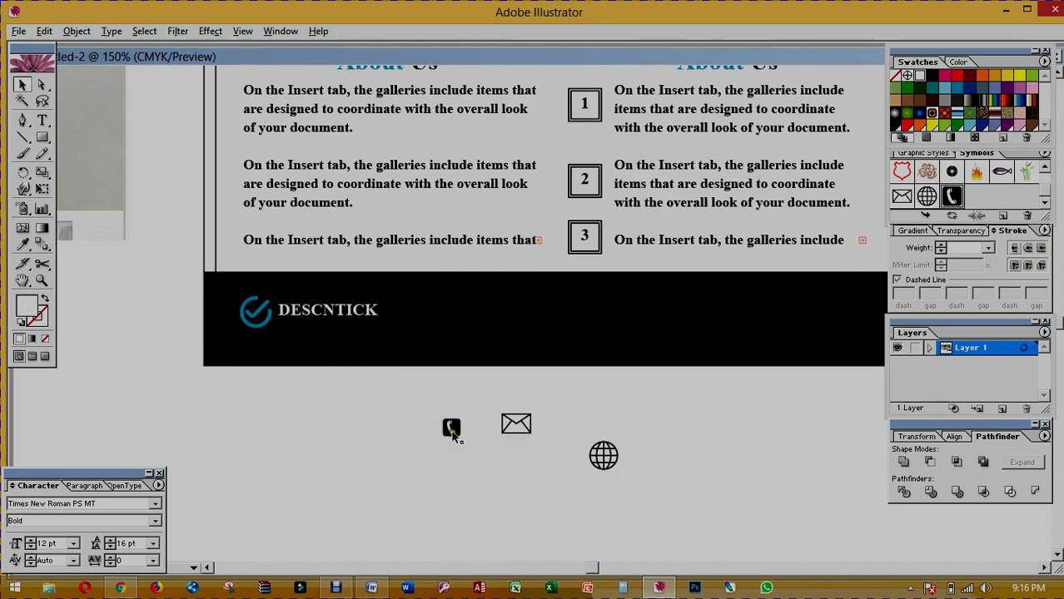
Move the phone handset piece up into the black footer
{"action": "mouse_move", "coordinate": [447, 430]}
{"action": "left_mouse_down"}
{"action": "mouse_move", "coordinate": [516, 335]}
{"action": "mouse_move", "coordinate": [472, 313]}
{"action": "left_mouse_up"}
{"action": "left_click", "coordinate": [494, 492]}
{"action": "left_click", "coordinate": [42, 121]}
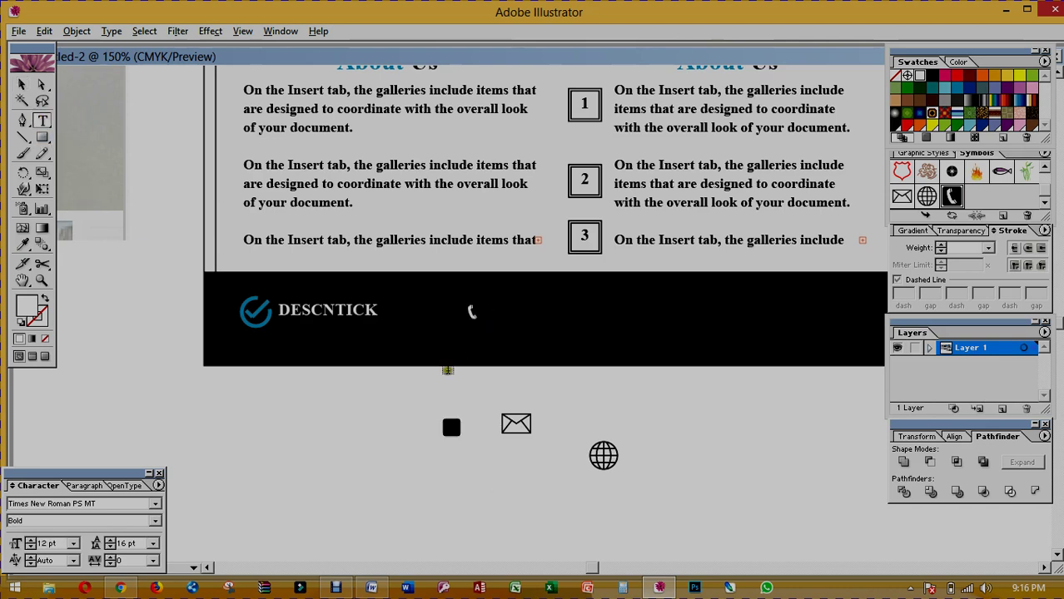
Type the phone number, move it beside the footer handset, and make it white
{"action": "left_click", "coordinate": [363, 443]}
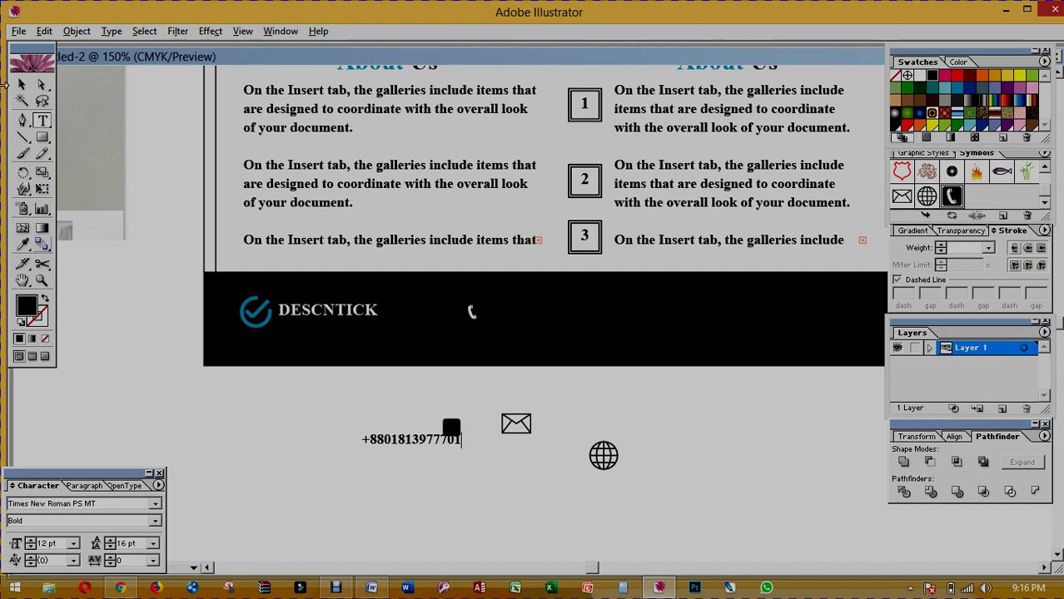
{"action": "left_click", "coordinate": [21, 84]}
{"action": "left_click", "coordinate": [351, 472]}
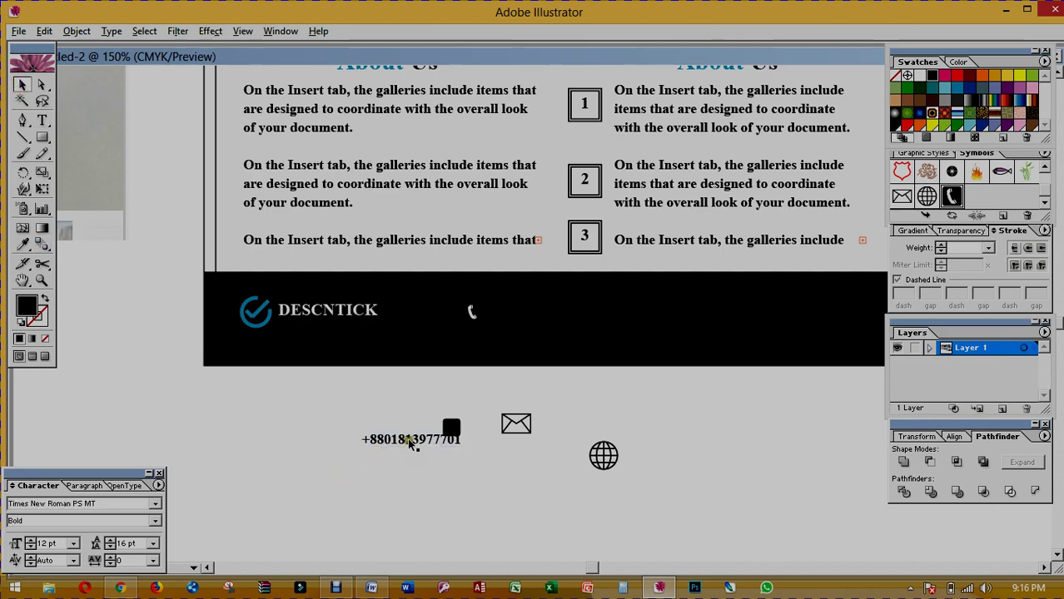
{"action": "left_click_drag", "start_coordinate": [409, 442], "coordinate": [530, 315]}
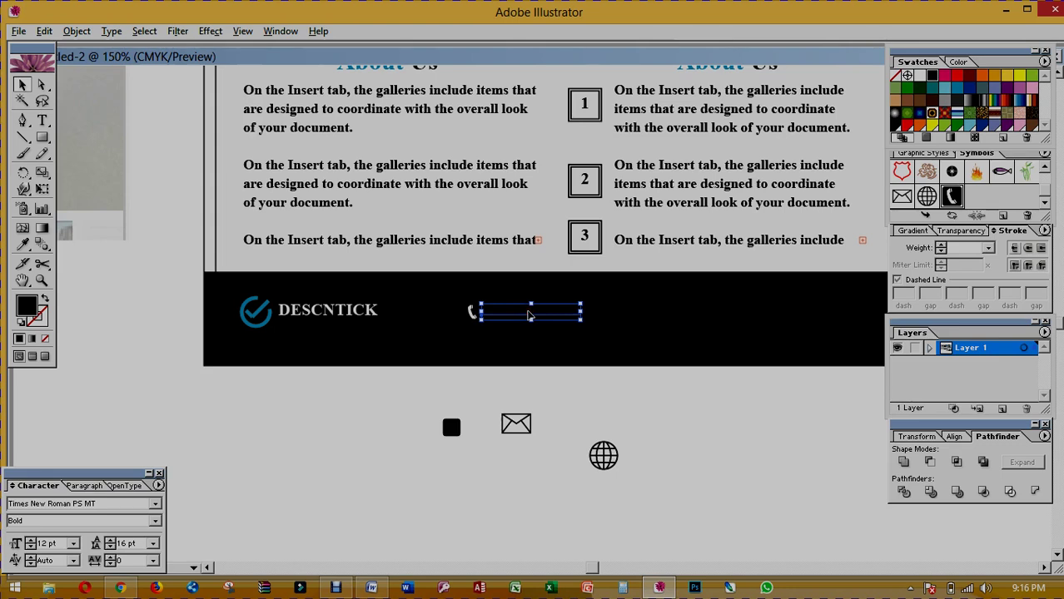
{"action": "left_click", "coordinate": [919, 77]}
{"action": "left_click", "coordinate": [708, 452]}
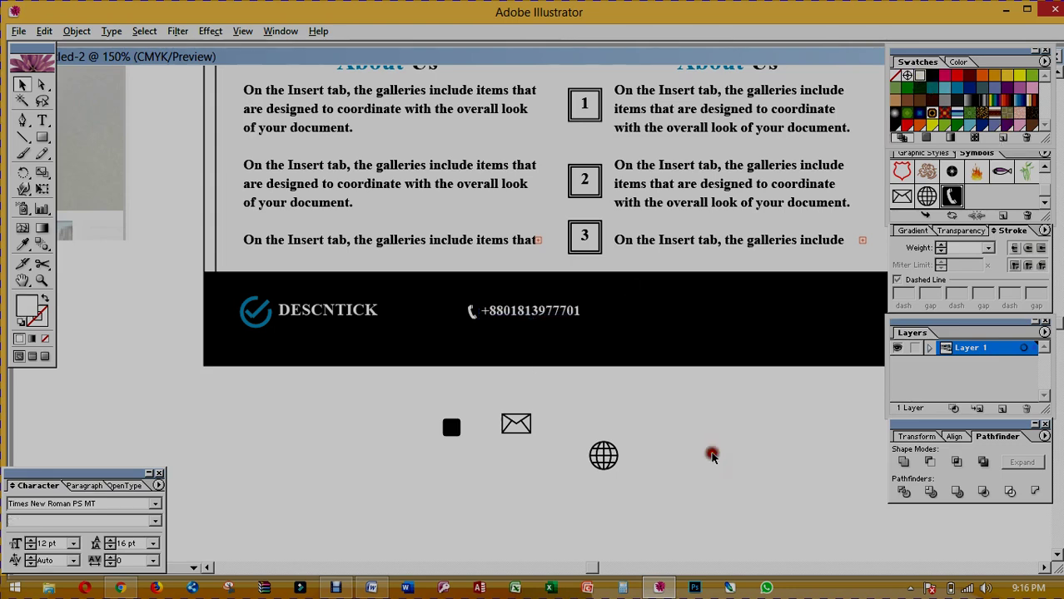
{"action": "left_click", "coordinate": [566, 317]}
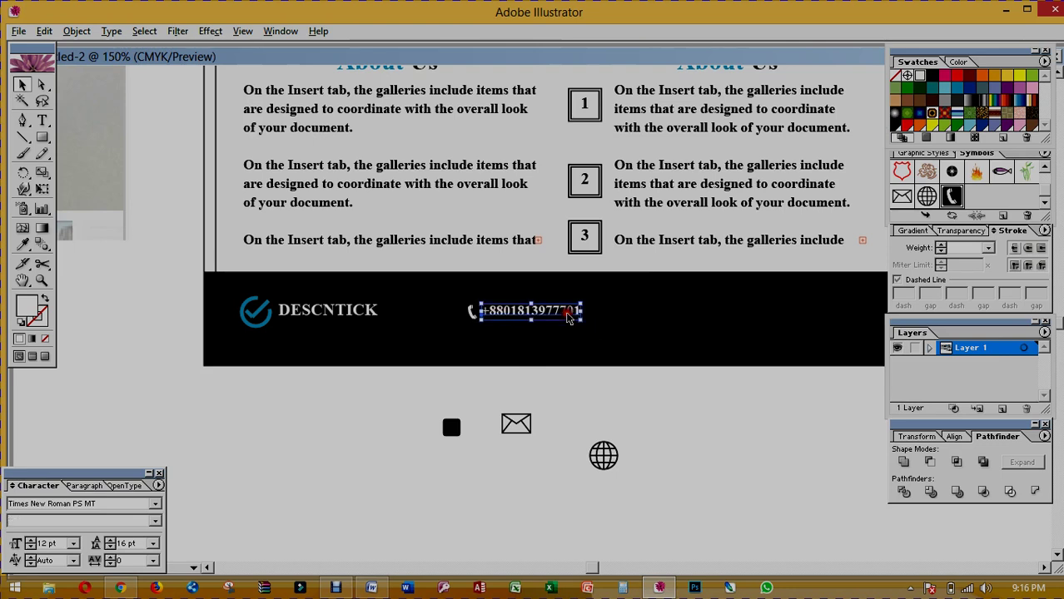
{"action": "left_click", "coordinate": [646, 450]}
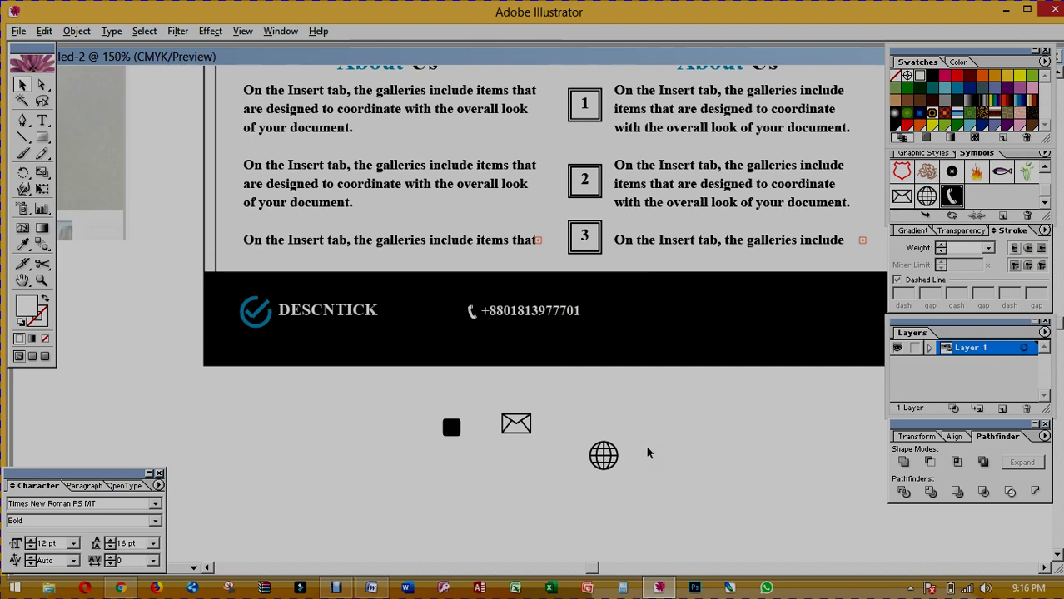
Delete the leftover black square backing from the phone icon
{"action": "left_click_drag", "start_coordinate": [451, 427], "coordinate": [350, 451]}
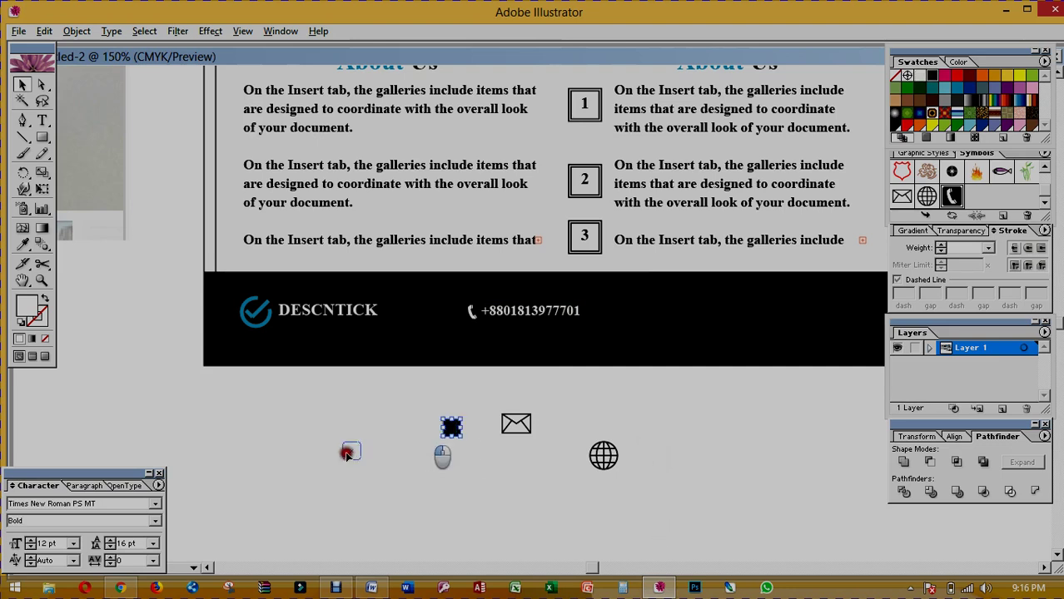
{"action": "key", "text": "Delete"}
{"action": "left_click_drag", "start_coordinate": [492, 404], "coordinate": [525, 456]}
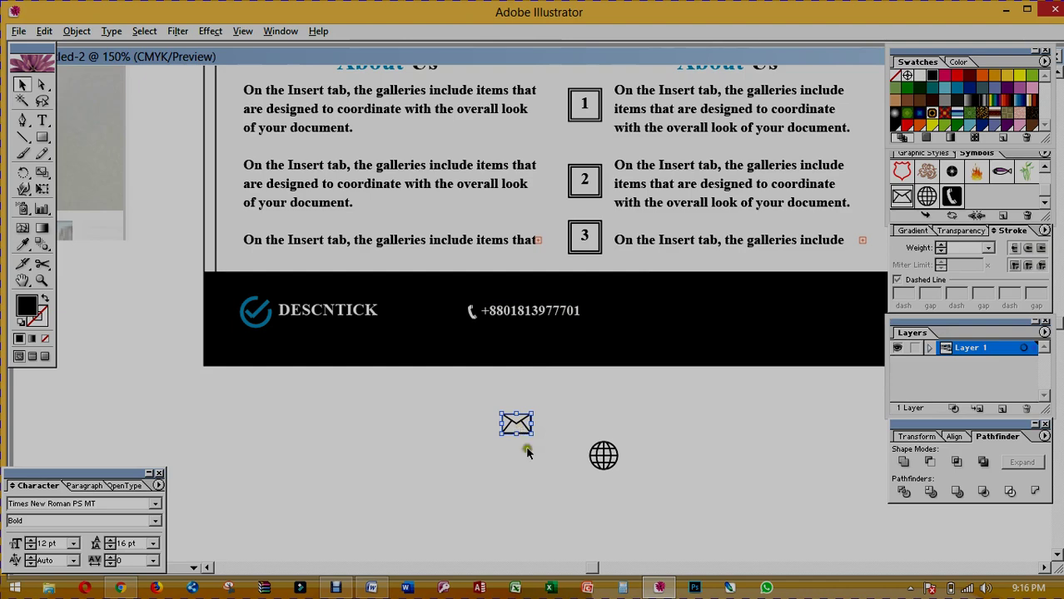
Expand the envelope symbol into paths and shift it slightly left
{"action": "left_click", "coordinate": [77, 31]}
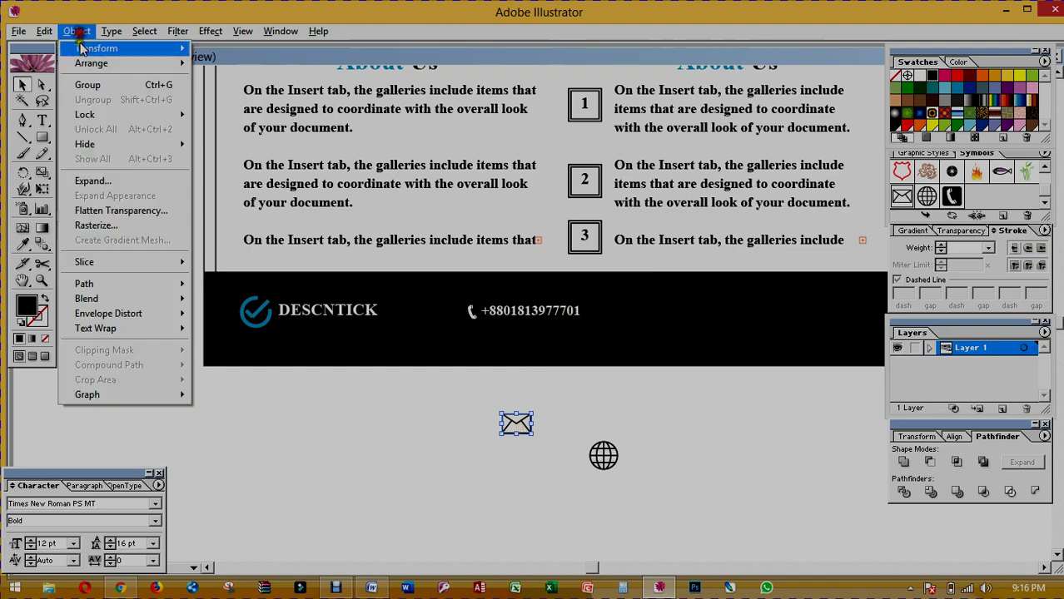
{"action": "left_click", "coordinate": [100, 181]}
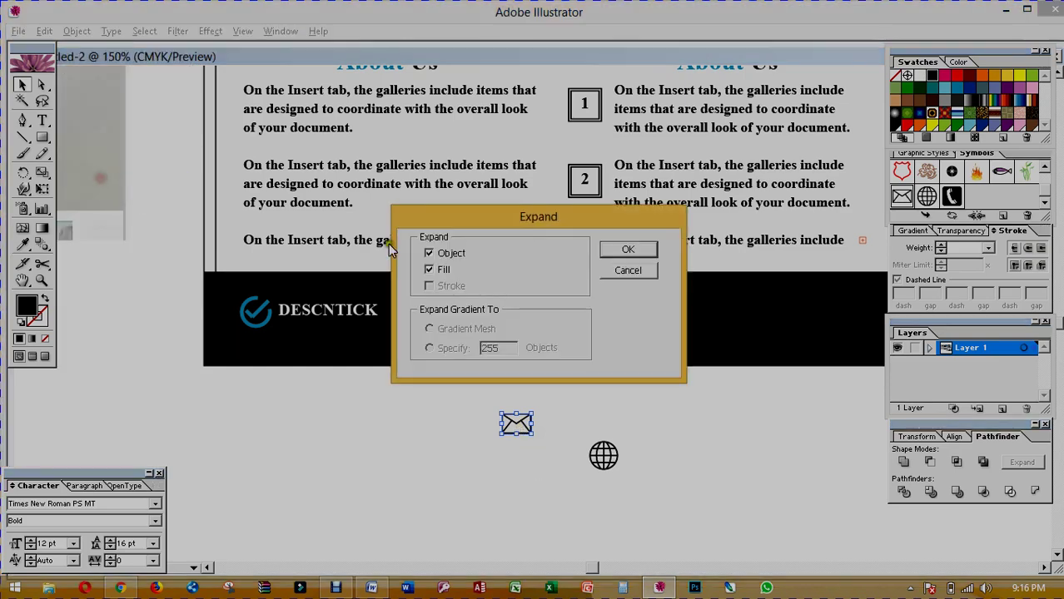
{"action": "left_click", "coordinate": [622, 249]}
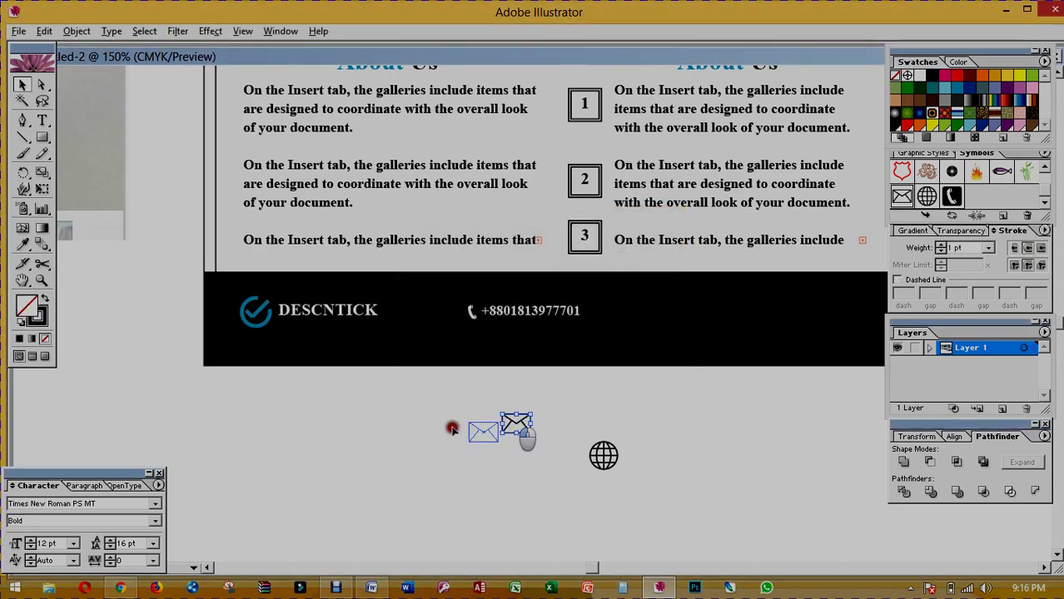
{"action": "left_click_drag", "start_coordinate": [505, 422], "coordinate": [439, 430]}
Give the envelope a white outline and place it in the footer right of the phone number
{"action": "left_click", "coordinate": [37, 316]}
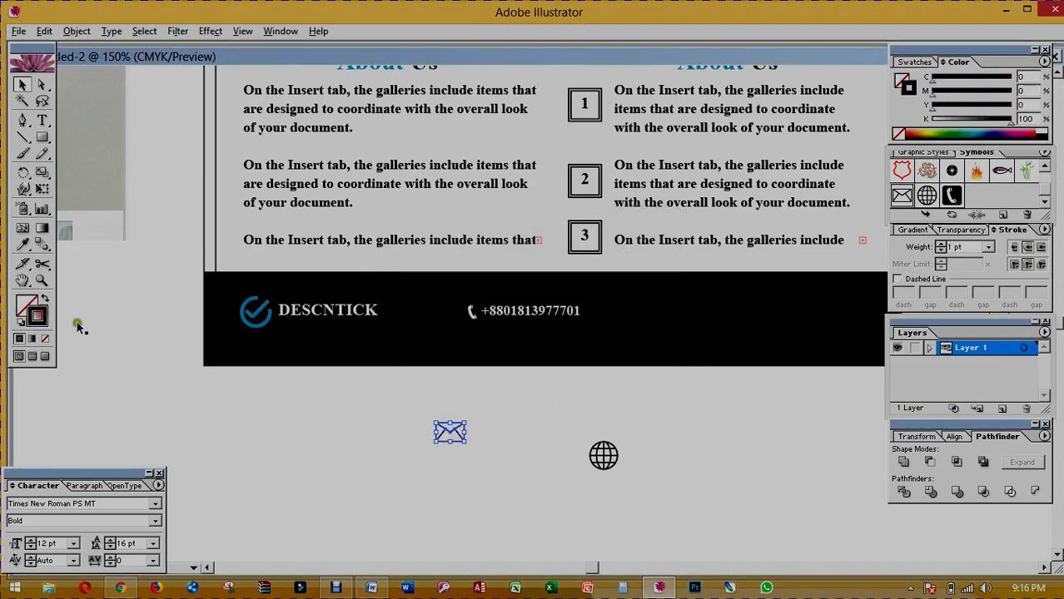
{"action": "left_click", "coordinate": [914, 61]}
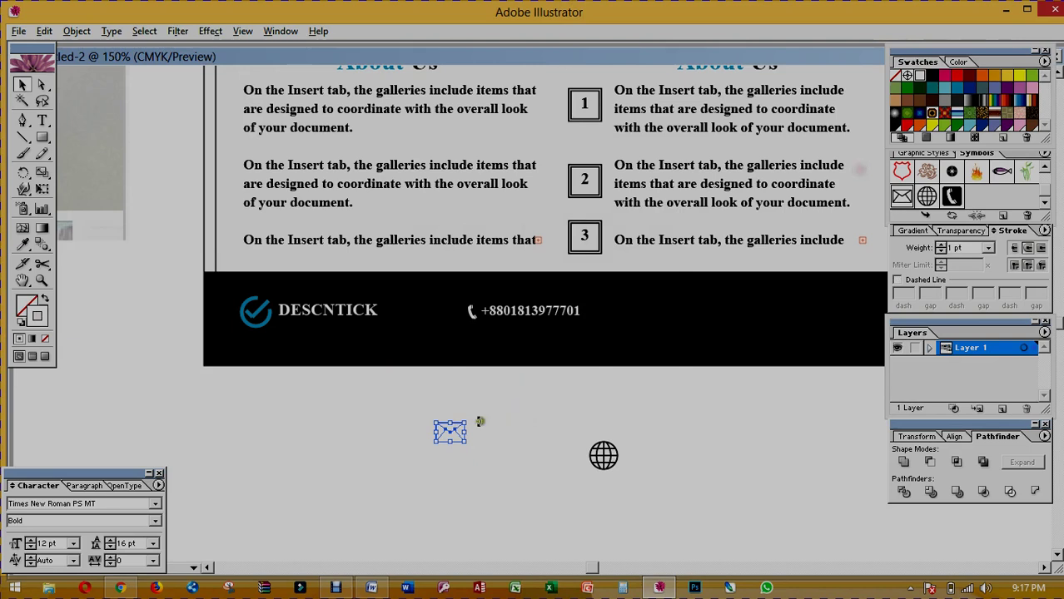
{"action": "mouse_move", "coordinate": [451, 431]}
{"action": "left_mouse_down"}
{"action": "mouse_move", "coordinate": [639, 306]}
{"action": "mouse_move", "coordinate": [638, 316]}
{"action": "left_mouse_up"}
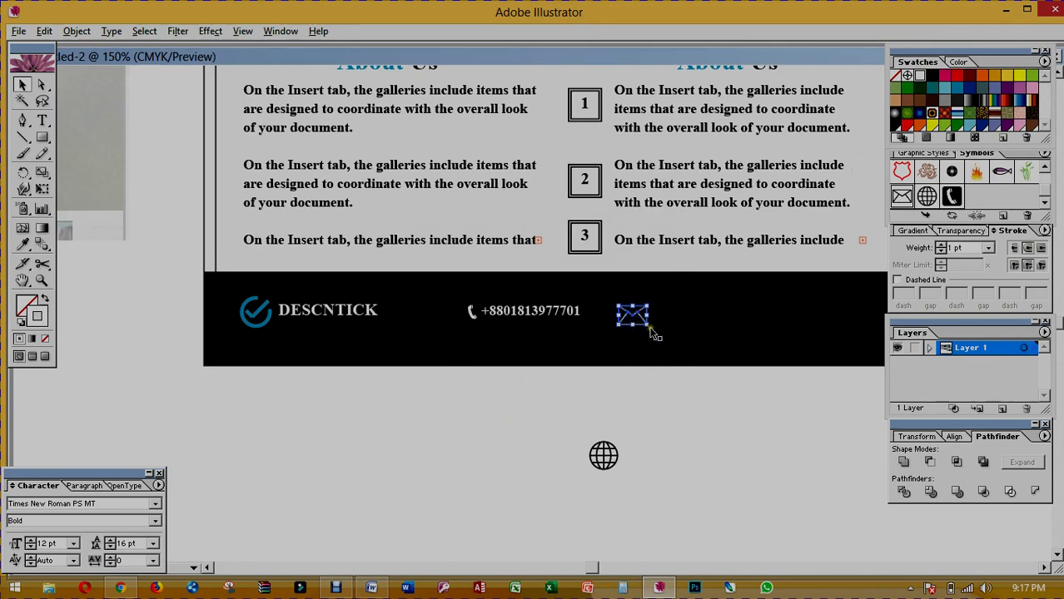
{"action": "left_click", "coordinate": [642, 321]}
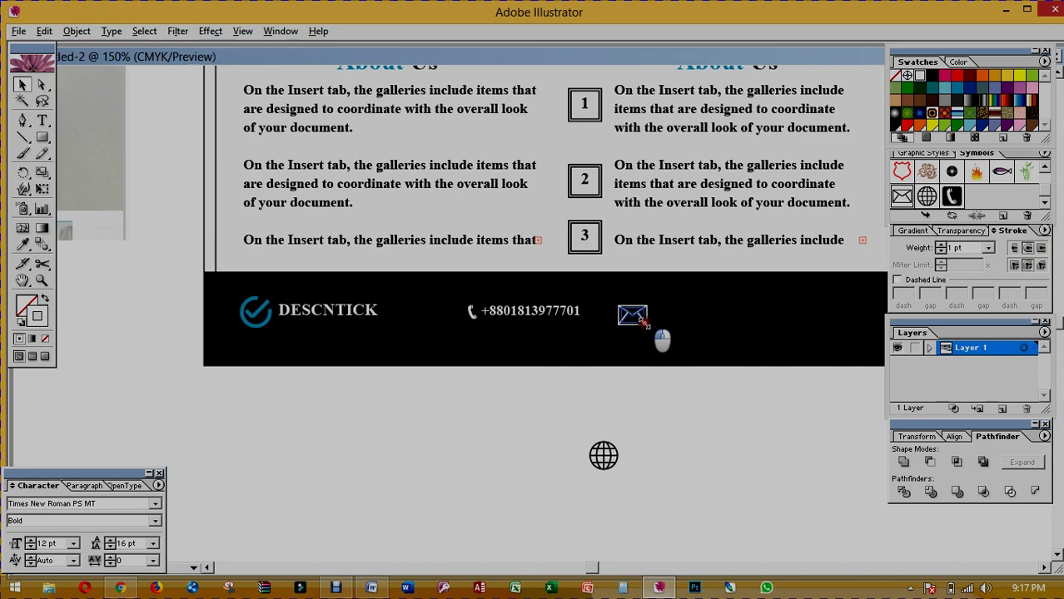
{"action": "left_click", "coordinate": [626, 448]}
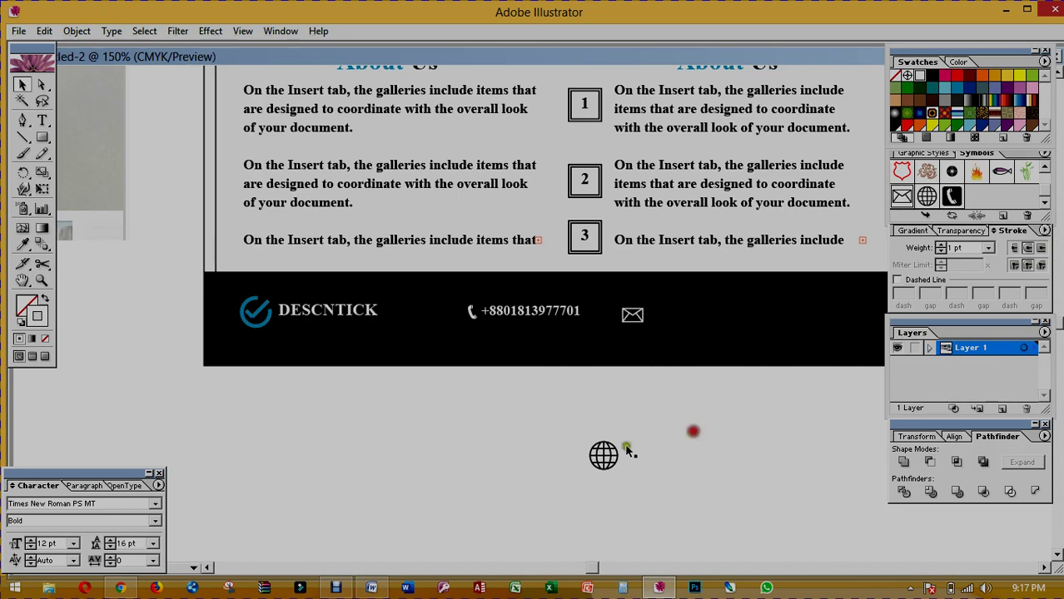
{"action": "left_click", "coordinate": [708, 438]}
{"action": "left_click", "coordinate": [43, 119]}
Type the contact e-mail address and move it into the footer beside the envelope
{"action": "left_click", "coordinate": [340, 439]}
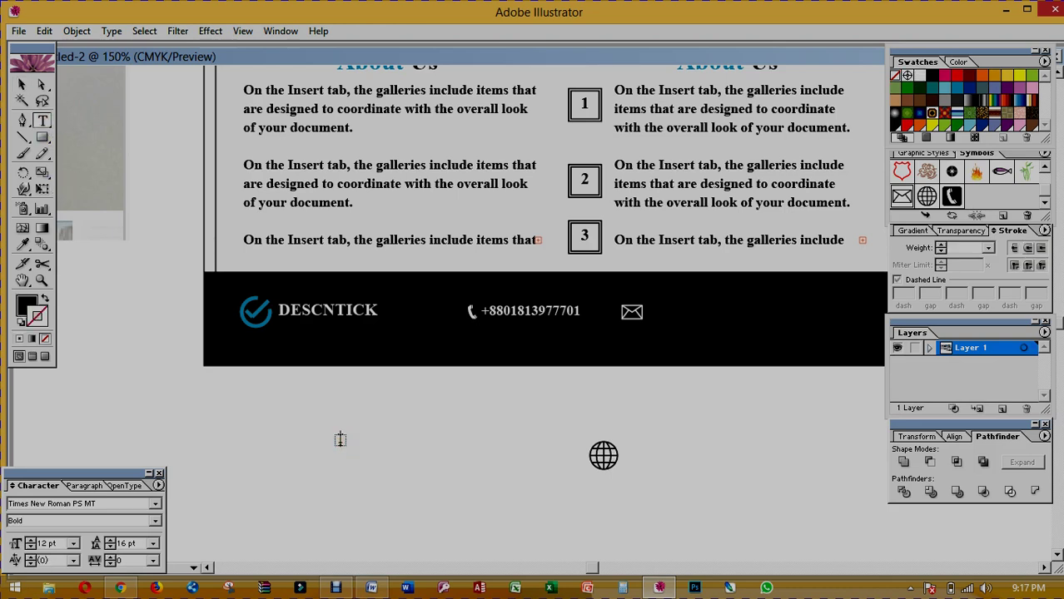
{"action": "type", "text": "CI"}
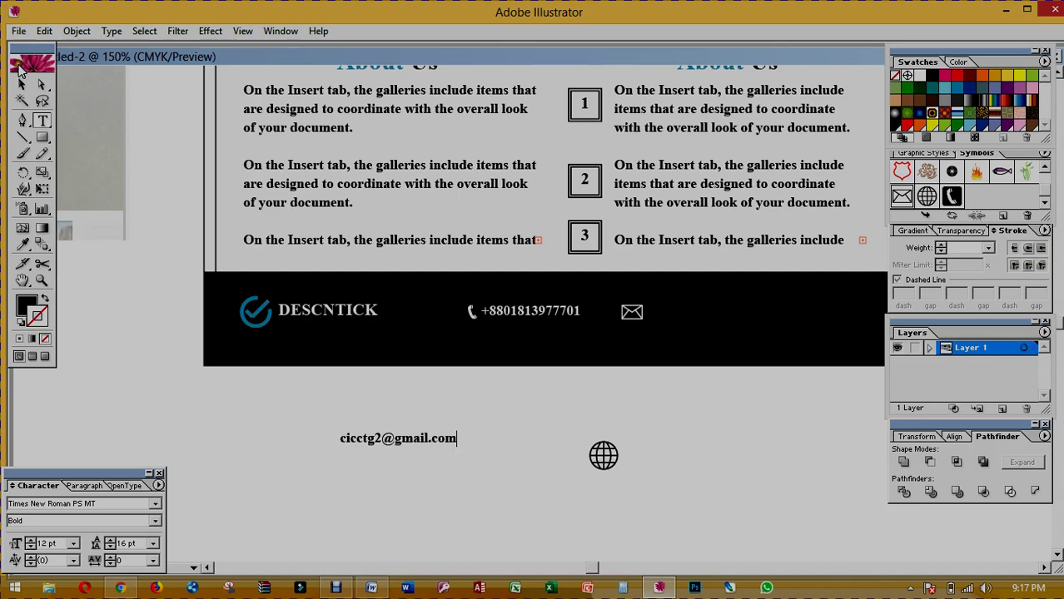
{"action": "left_click", "coordinate": [23, 84]}
{"action": "left_click_drag", "start_coordinate": [412, 460], "coordinate": [726, 315]}
{"action": "left_click", "coordinate": [760, 466]}
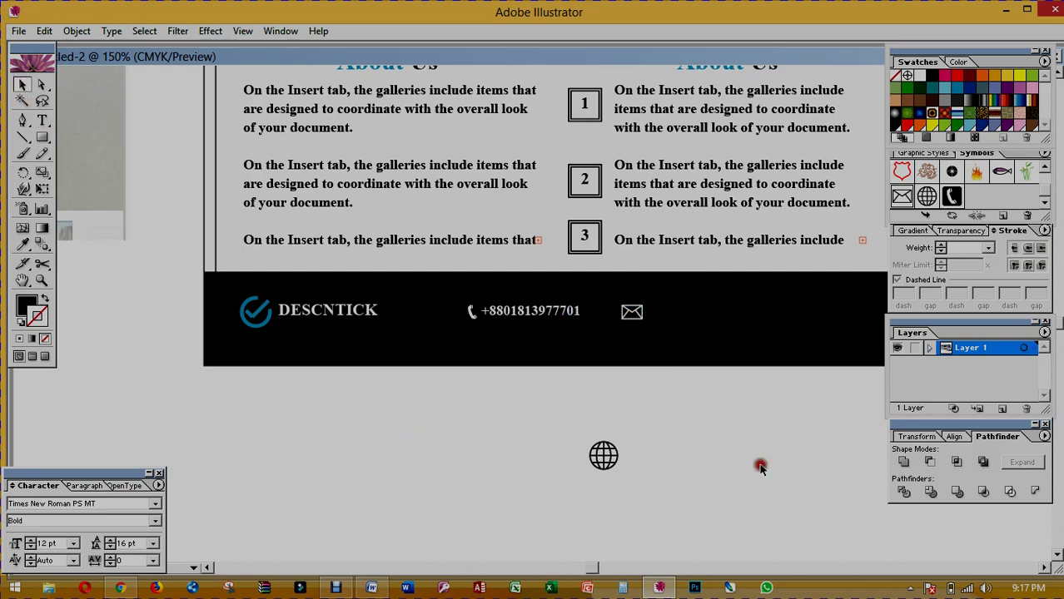
Make the e-mail text white-filled with no outline by swapping fill and stroke
{"action": "left_click", "coordinate": [697, 312]}
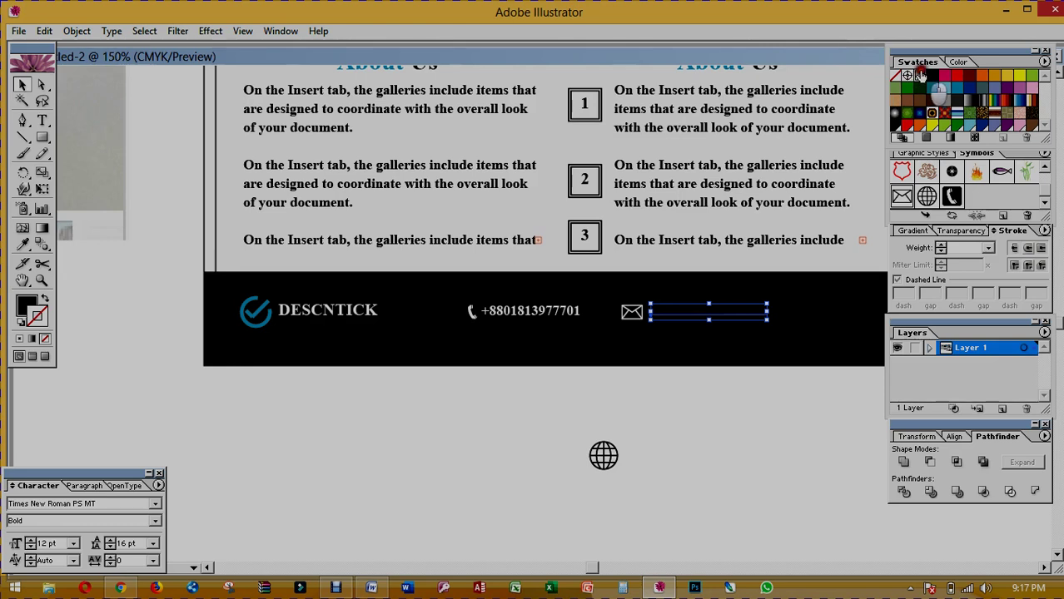
{"action": "left_click", "coordinate": [909, 75]}
{"action": "left_click", "coordinate": [830, 452]}
{"action": "left_click", "coordinate": [714, 324]}
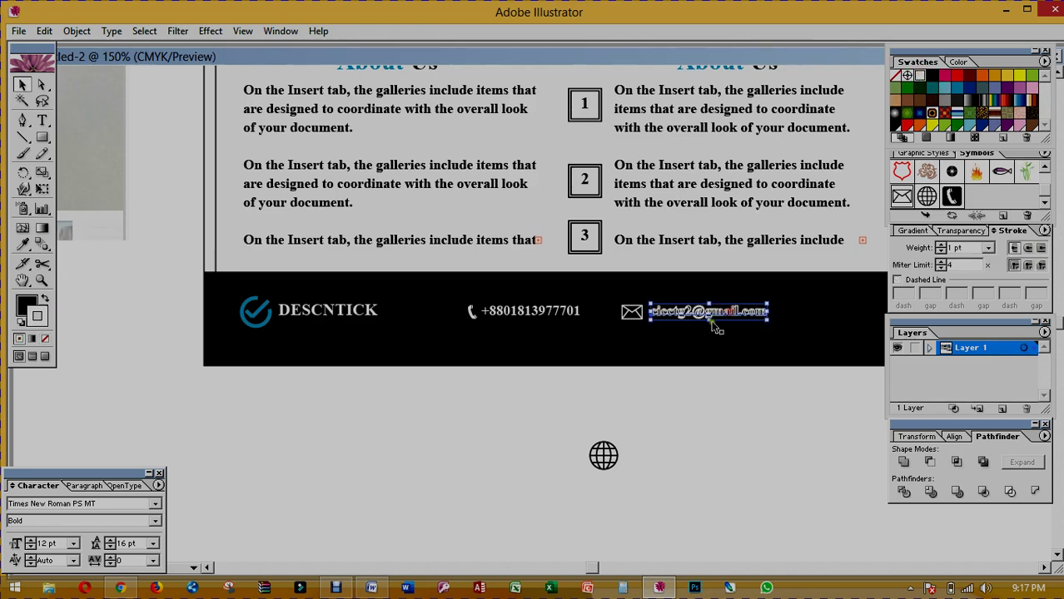
{"action": "left_click", "coordinate": [47, 301]}
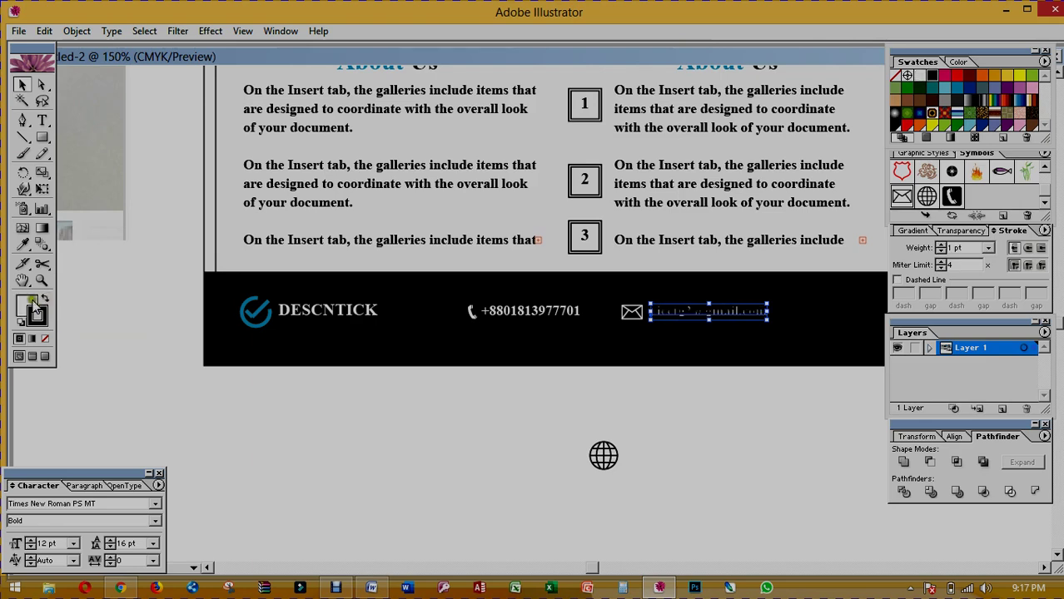
{"action": "left_click", "coordinate": [38, 316]}
{"action": "left_click", "coordinate": [38, 318]}
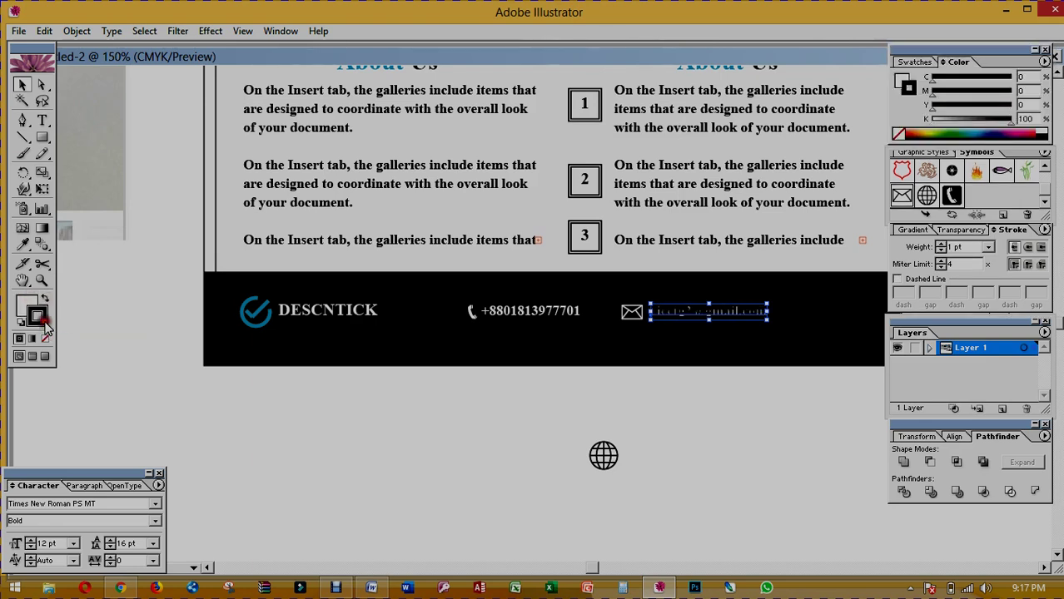
{"action": "left_click", "coordinate": [45, 339]}
{"action": "left_click", "coordinate": [568, 468]}
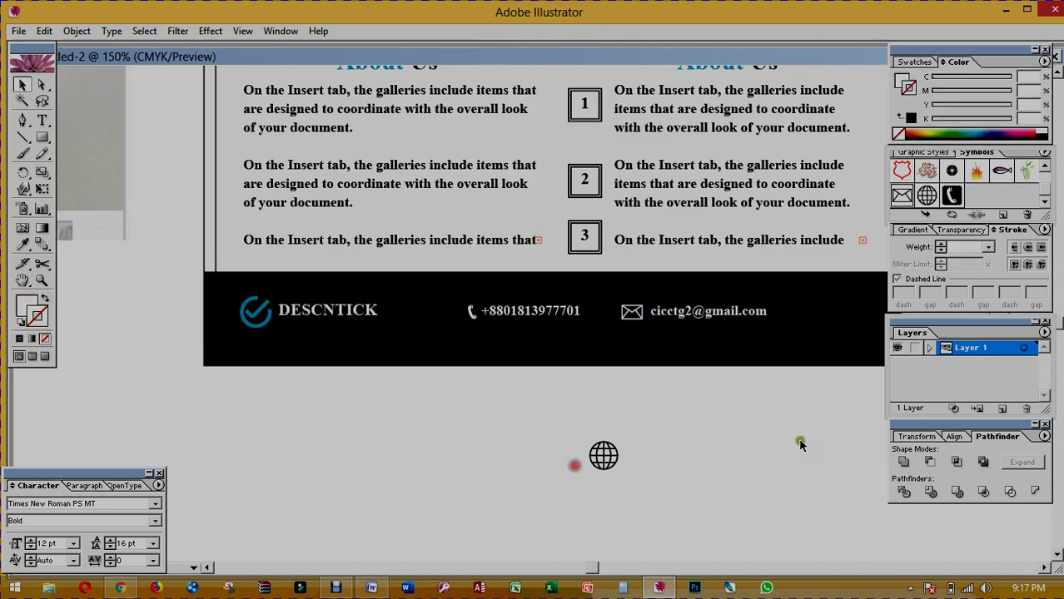
{"action": "left_click_drag", "start_coordinate": [797, 438], "coordinate": [728, 439]}
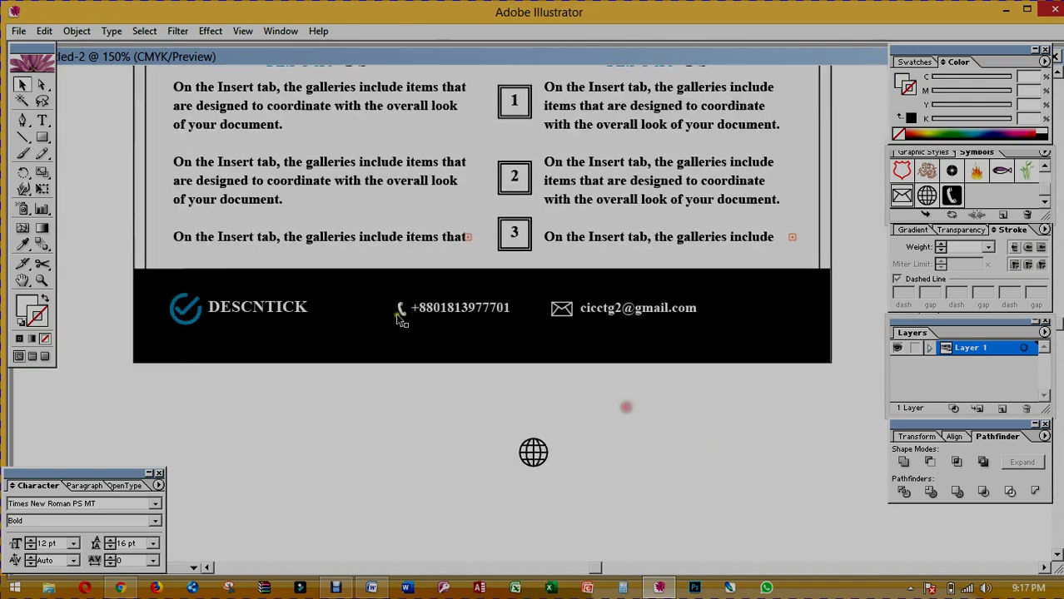
Group the phone icon with its phone number
{"action": "left_click", "coordinate": [387, 314]}
{"action": "left_click_drag", "start_coordinate": [847, 394], "coordinate": [788, 267]}
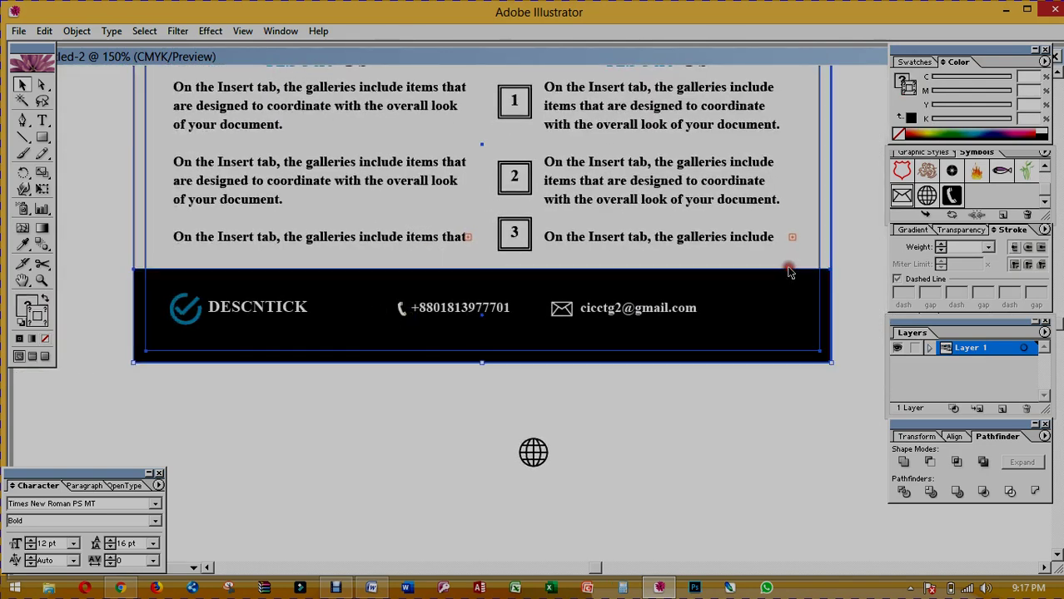
{"action": "key", "text": "ctrl+shift+a"}
{"action": "mouse_move", "coordinate": [518, 333]}
{"action": "left_mouse_down"}
{"action": "mouse_move", "coordinate": [385, 297]}
{"action": "mouse_move", "coordinate": [383, 312]}
{"action": "left_mouse_up"}
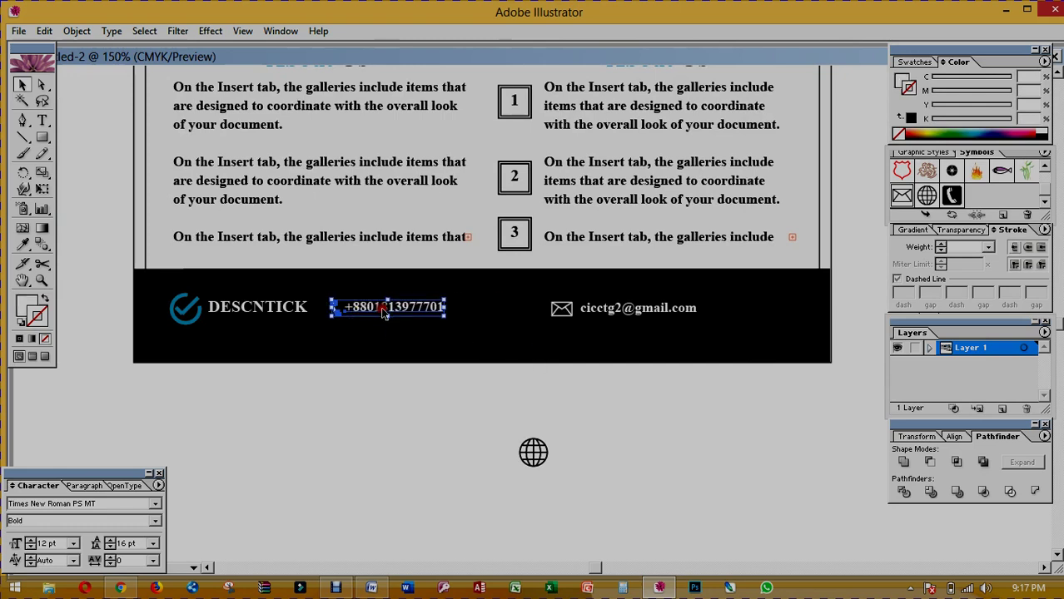
{"action": "left_click", "coordinate": [549, 306]}
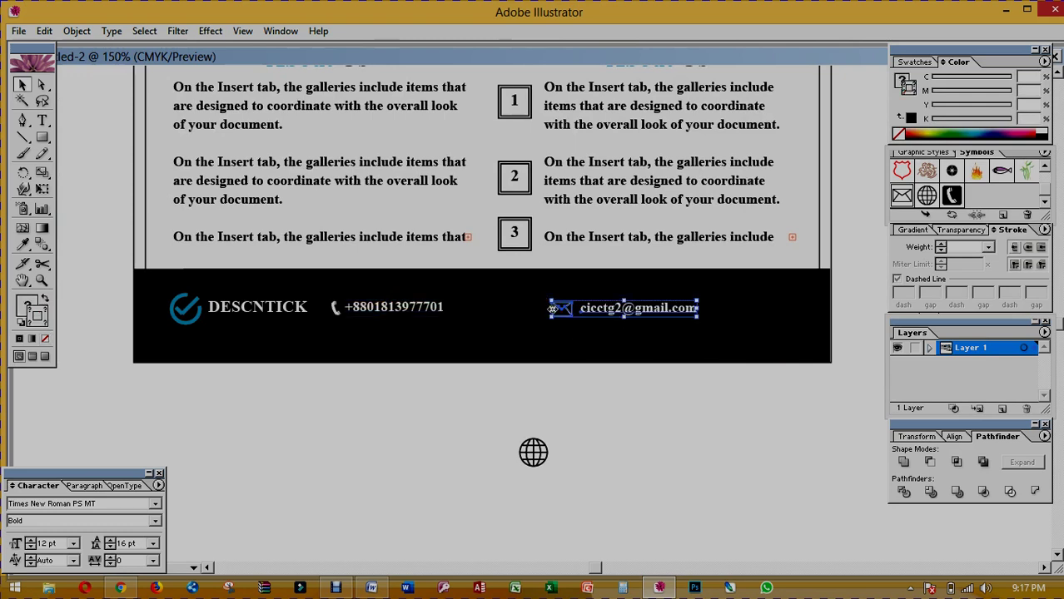
{"action": "left_click_drag", "start_coordinate": [458, 348], "coordinate": [323, 302]}
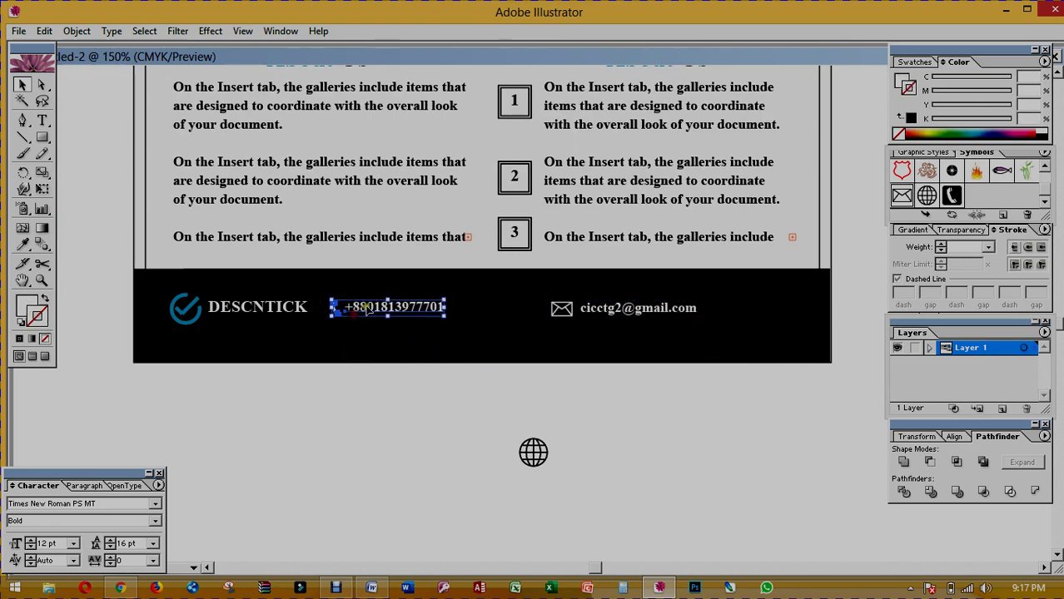
{"action": "right_click", "coordinate": [366, 310]}
{"action": "left_click", "coordinate": [391, 351]}
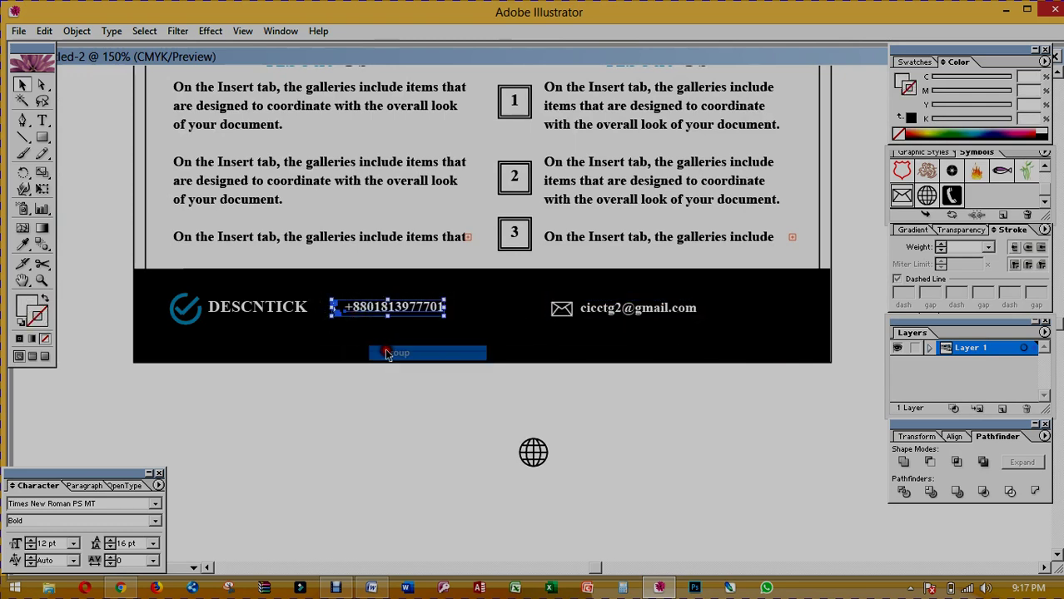
Group the check-mark logo with the DESCNTICK wordmark
{"action": "left_click", "coordinate": [176, 315]}
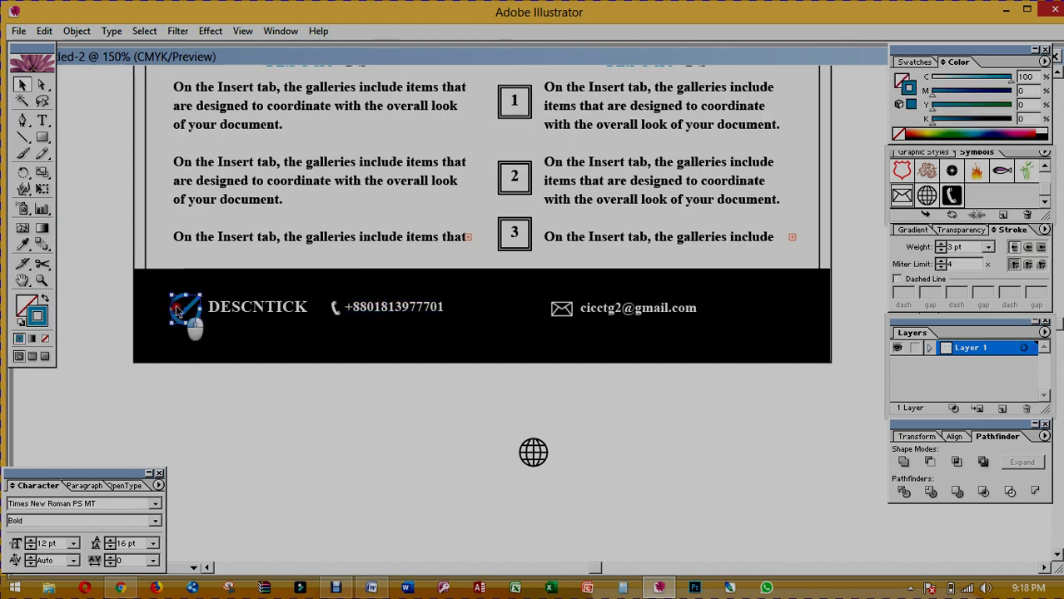
{"action": "left_click_drag", "start_coordinate": [158, 290], "coordinate": [310, 331]}
{"action": "right_click", "coordinate": [225, 309]}
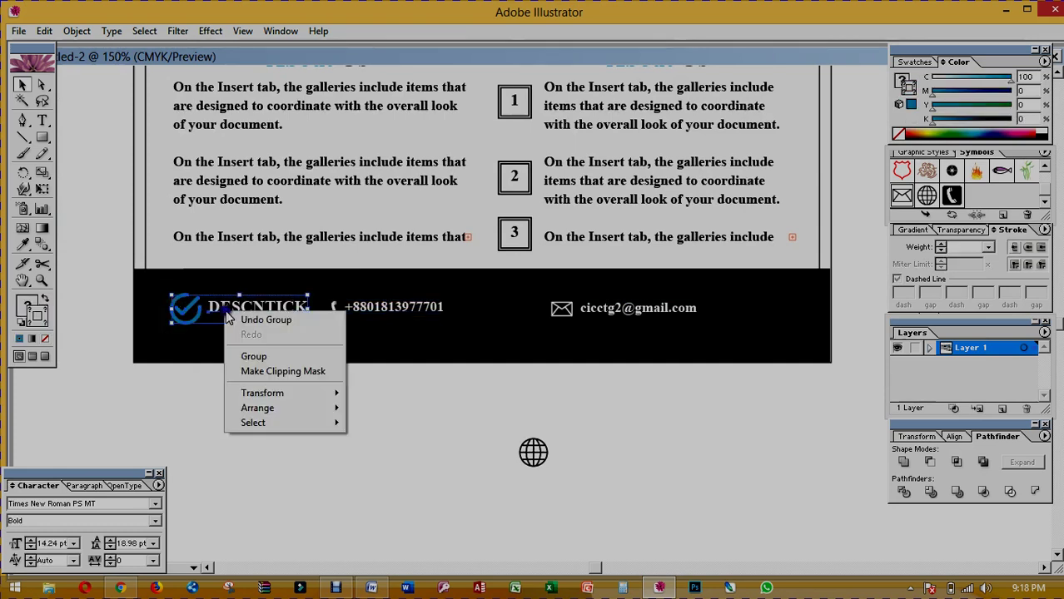
{"action": "left_click", "coordinate": [254, 356]}
{"action": "left_click", "coordinate": [310, 368]}
Shift the e-mail group left toward the phone number and move the globe nearer the footer
{"action": "left_click", "coordinate": [367, 307]}
{"action": "left_click", "coordinate": [620, 310]}
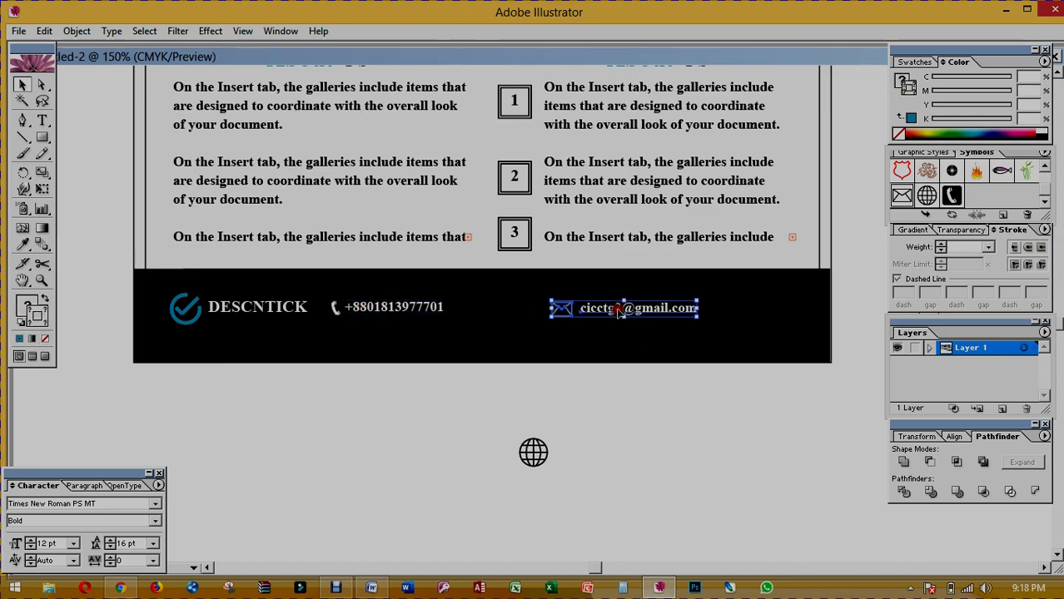
{"action": "key", "text": "t"}
{"action": "key", "text": "v"}
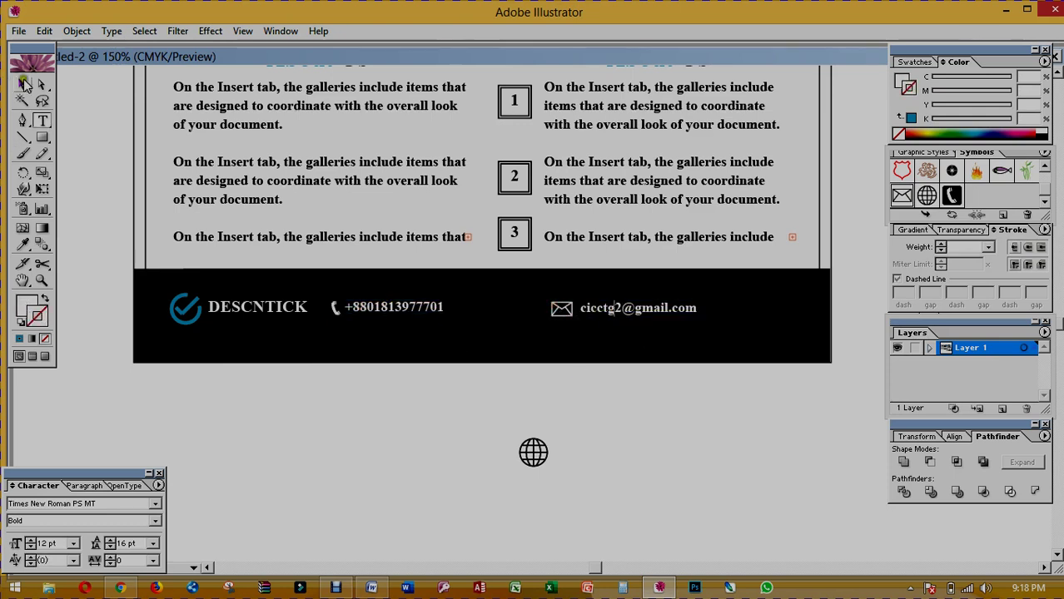
{"action": "left_click", "coordinate": [620, 309]}
{"action": "left_click", "coordinate": [397, 416]}
{"action": "left_click_drag", "start_coordinate": [606, 313], "coordinate": [528, 311]}
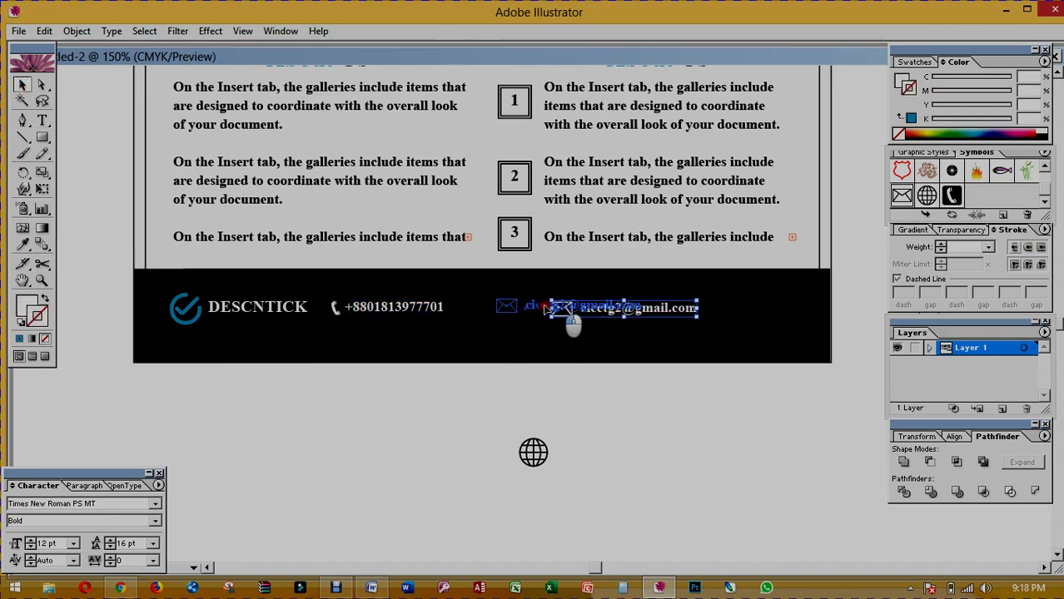
{"action": "left_click", "coordinate": [680, 377]}
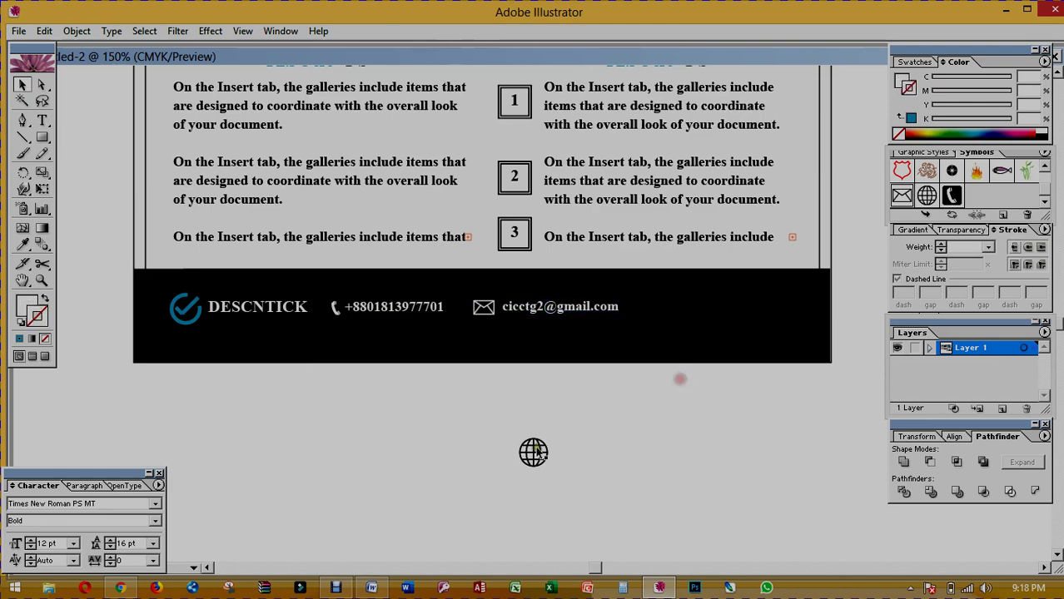
{"action": "left_click_drag", "start_coordinate": [533, 454], "coordinate": [635, 422]}
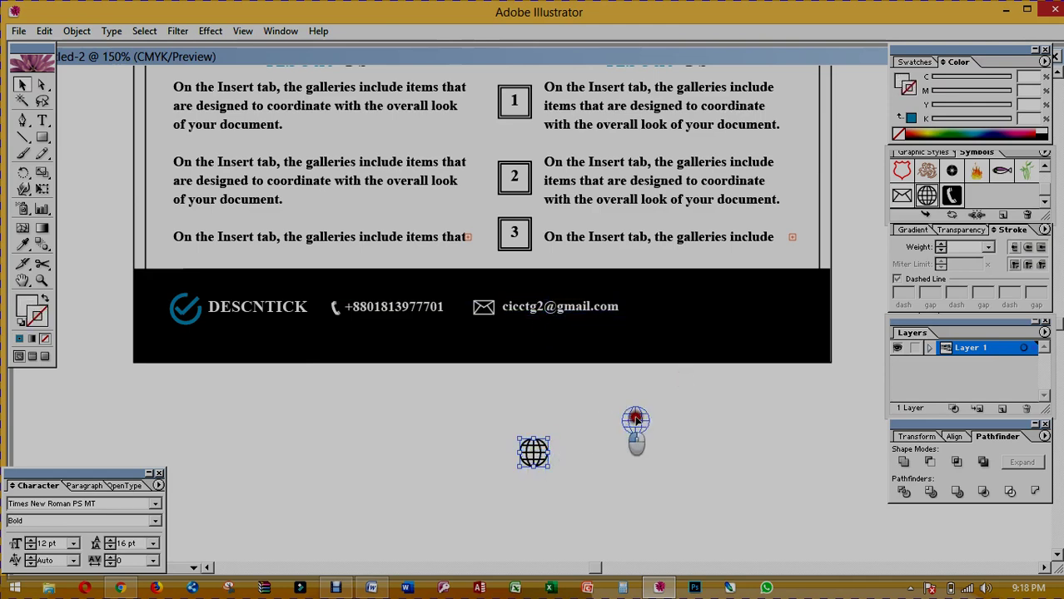
Expand the globe icon into plain shapes and fill it with white from Swatches
{"action": "left_click", "coordinate": [81, 35]}
{"action": "left_click", "coordinate": [95, 178]}
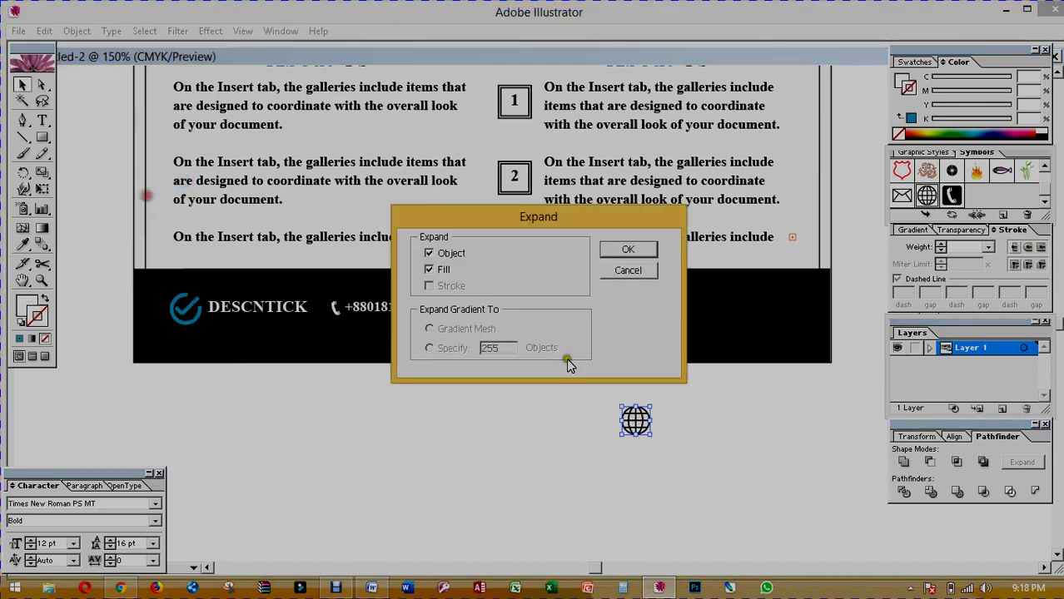
{"action": "left_click", "coordinate": [627, 251]}
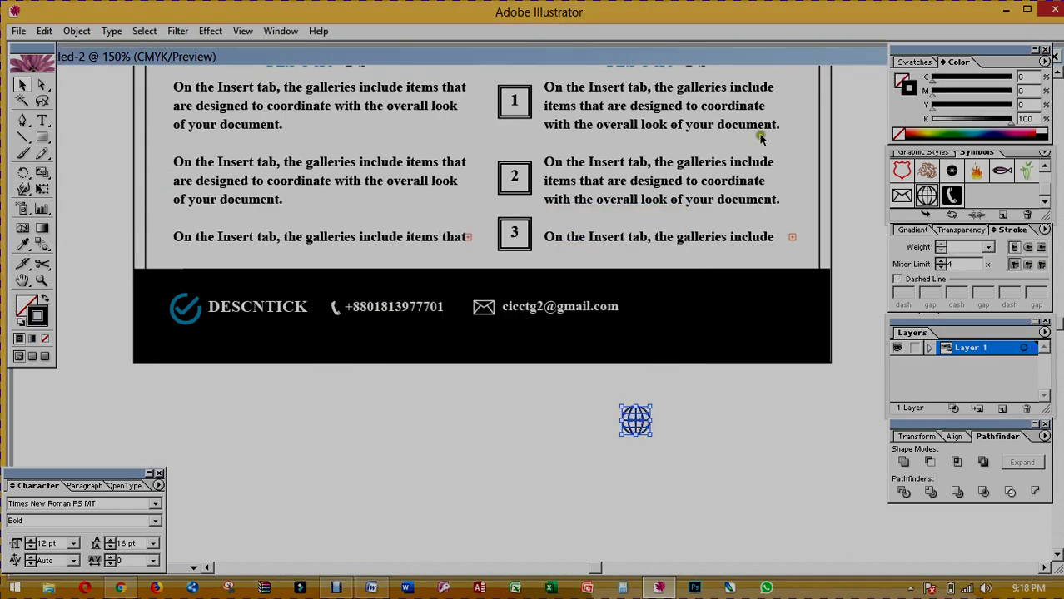
{"action": "left_click", "coordinate": [916, 62]}
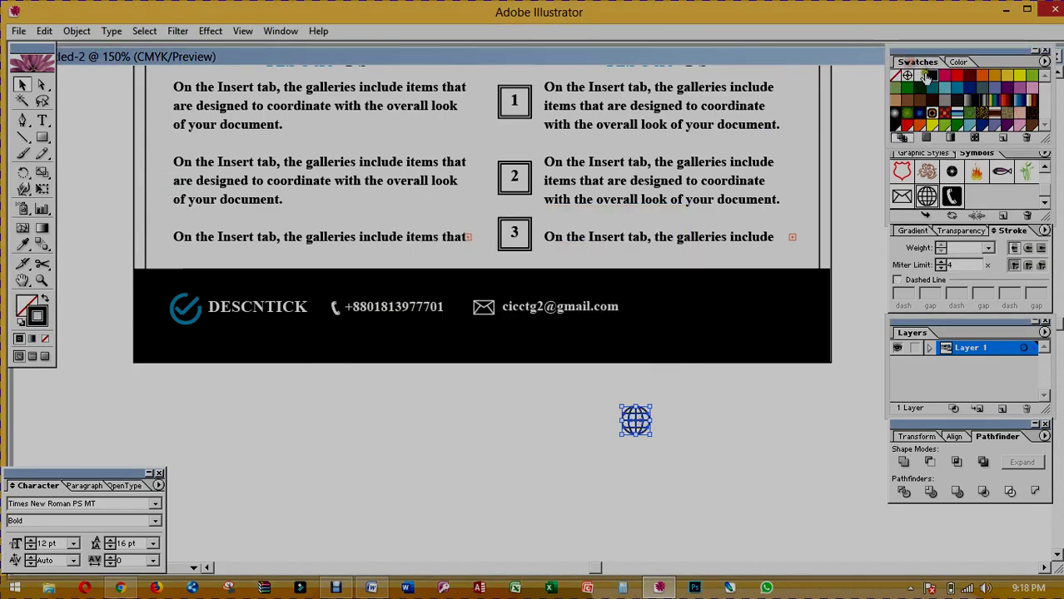
{"action": "left_click", "coordinate": [926, 75]}
Shrink the globe and place it in the black footer right after the e-mail address
{"action": "left_click_drag", "start_coordinate": [651, 435], "coordinate": [645, 430]}
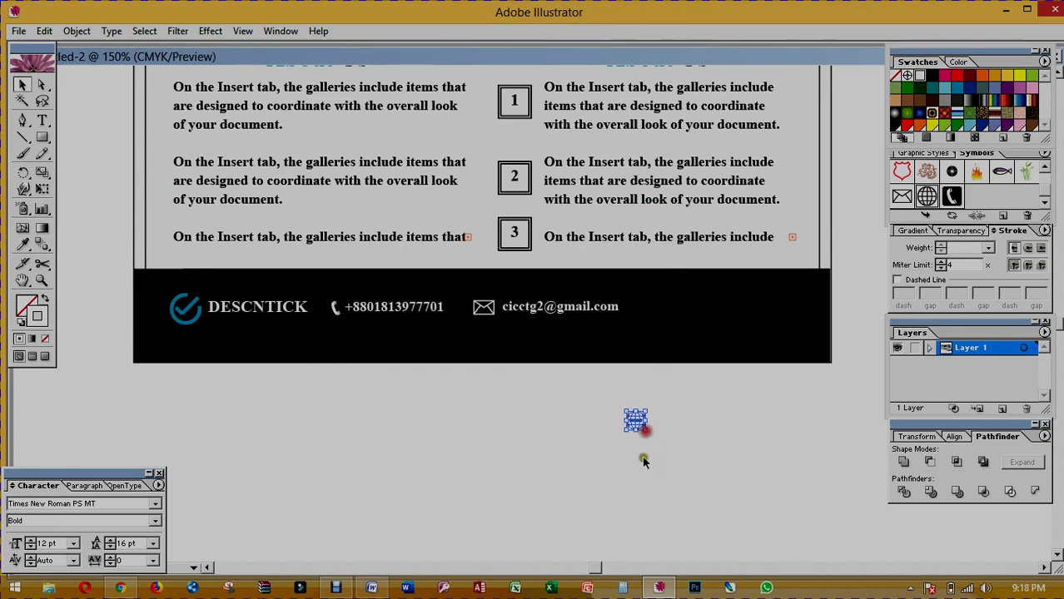
{"action": "left_click_drag", "start_coordinate": [637, 426], "coordinate": [641, 314]}
{"action": "left_click", "coordinate": [667, 447]}
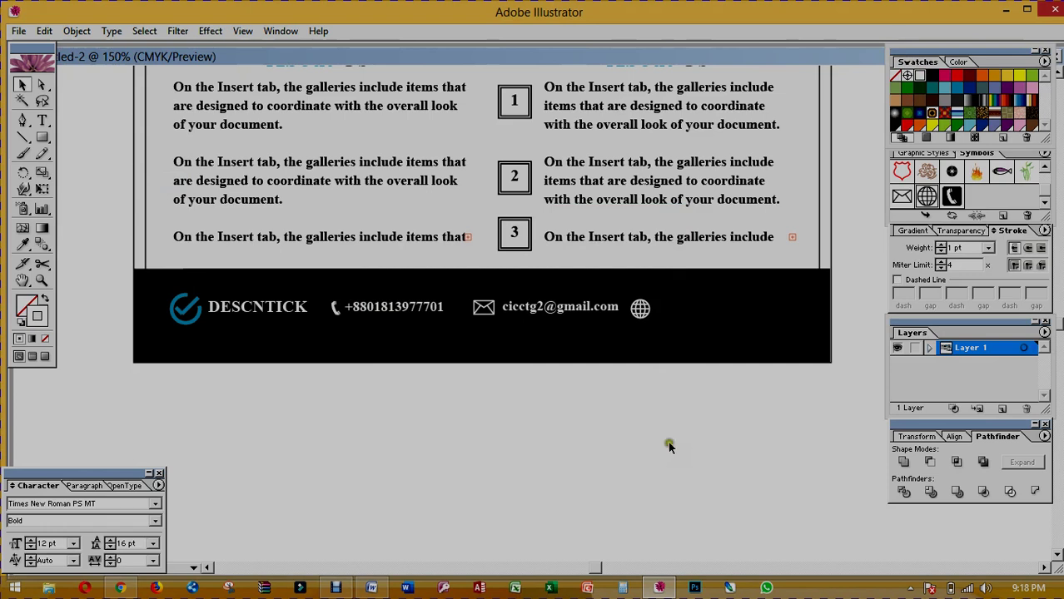
{"action": "left_click", "coordinate": [642, 400]}
{"action": "left_click", "coordinate": [733, 496]}
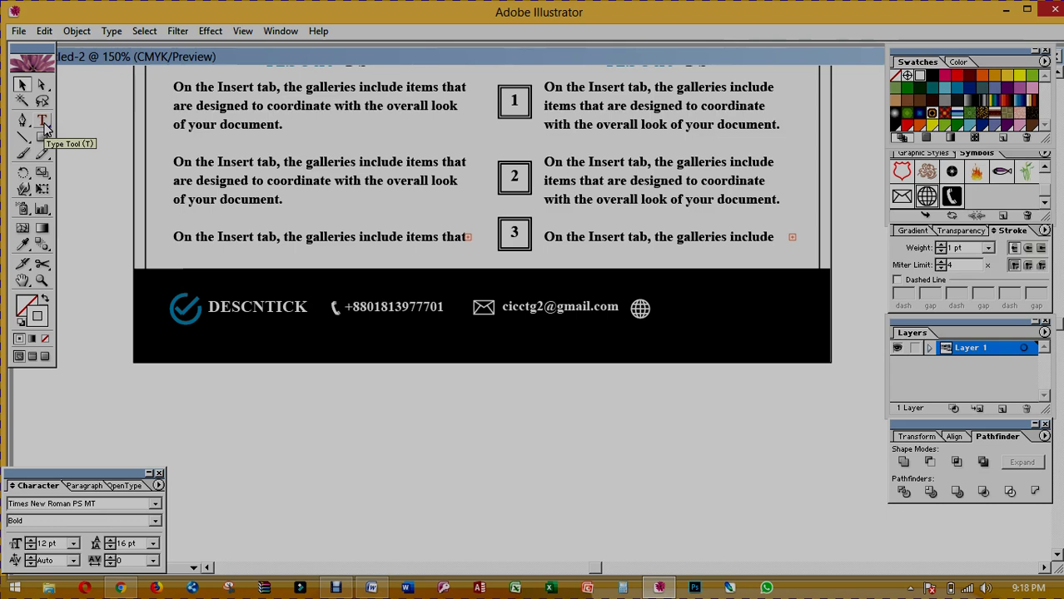
{"action": "left_click", "coordinate": [42, 120]}
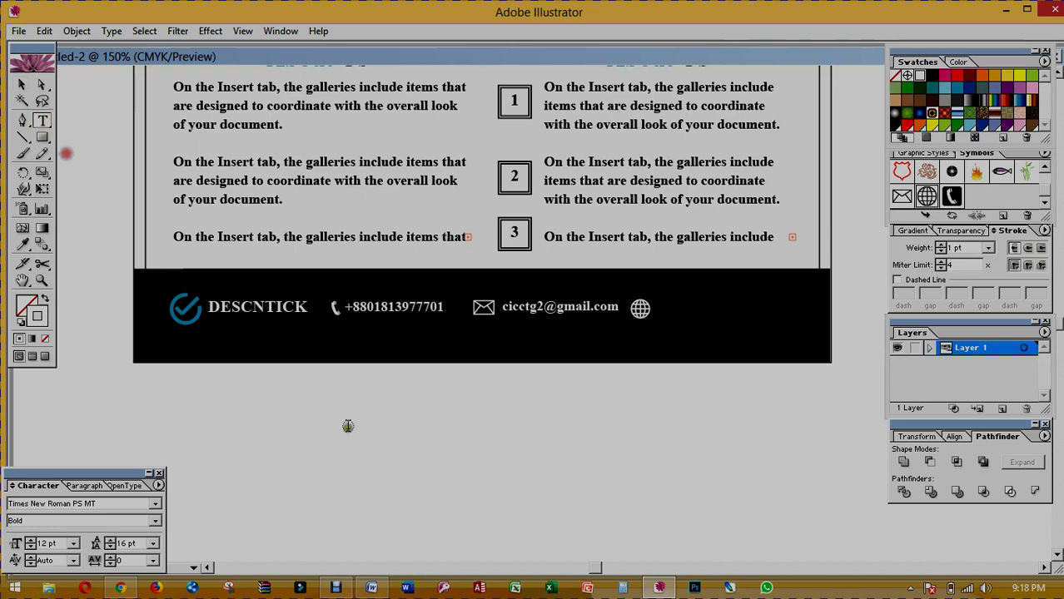
{"action": "left_click", "coordinate": [383, 427]}
{"action": "type", "text": "www.cicct"}
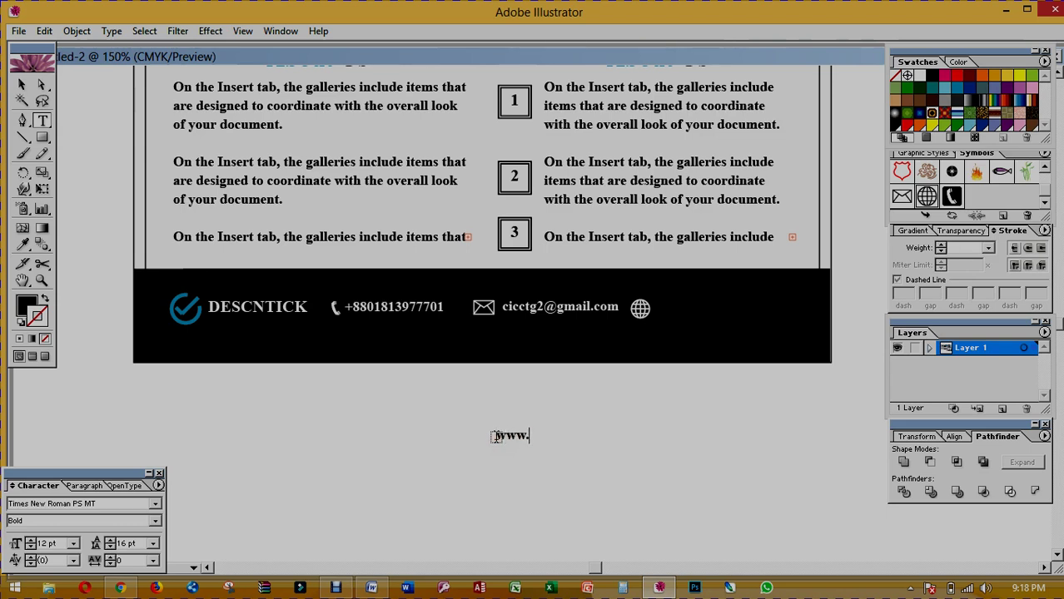
{"action": "type", "text": "g.com"}
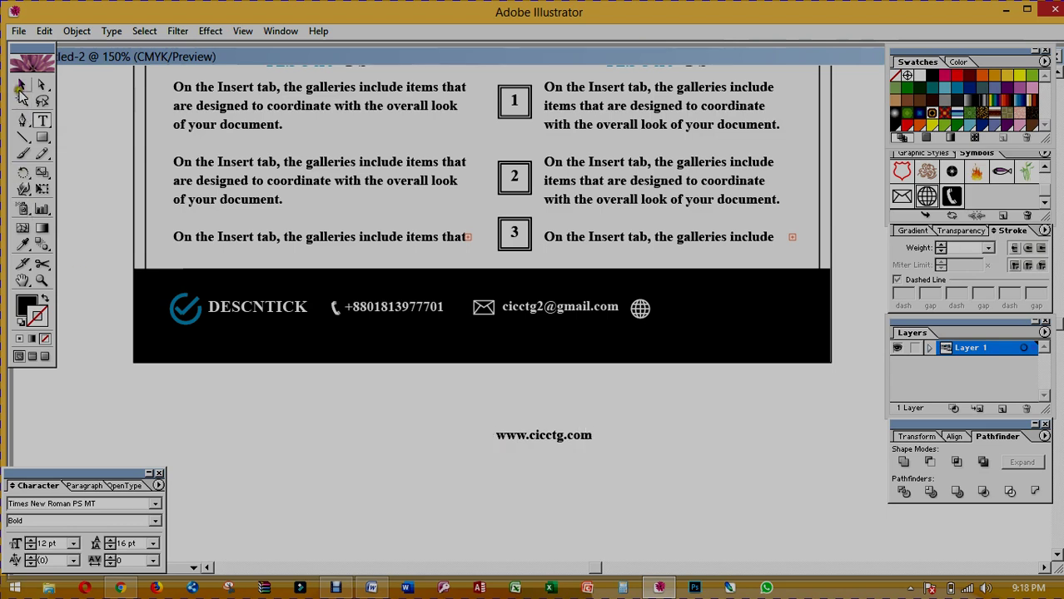
{"action": "left_click", "coordinate": [21, 84]}
{"action": "left_click", "coordinate": [459, 433]}
{"action": "left_click_drag", "start_coordinate": [520, 435], "coordinate": [676, 313]}
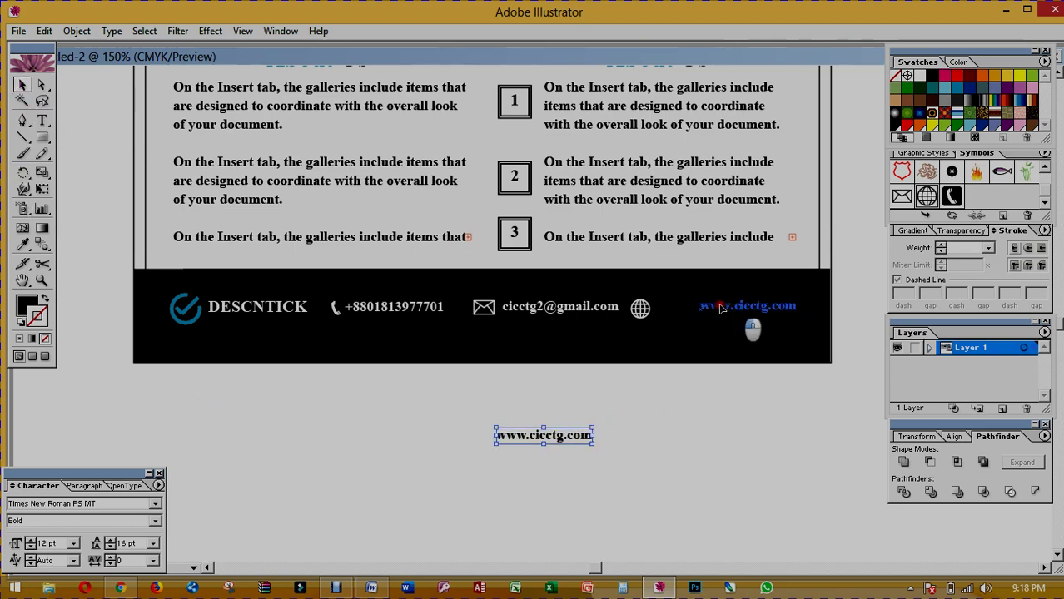
Make the URL text white-filled with no outline, then select all the footer items
{"action": "left_click", "coordinate": [918, 78]}
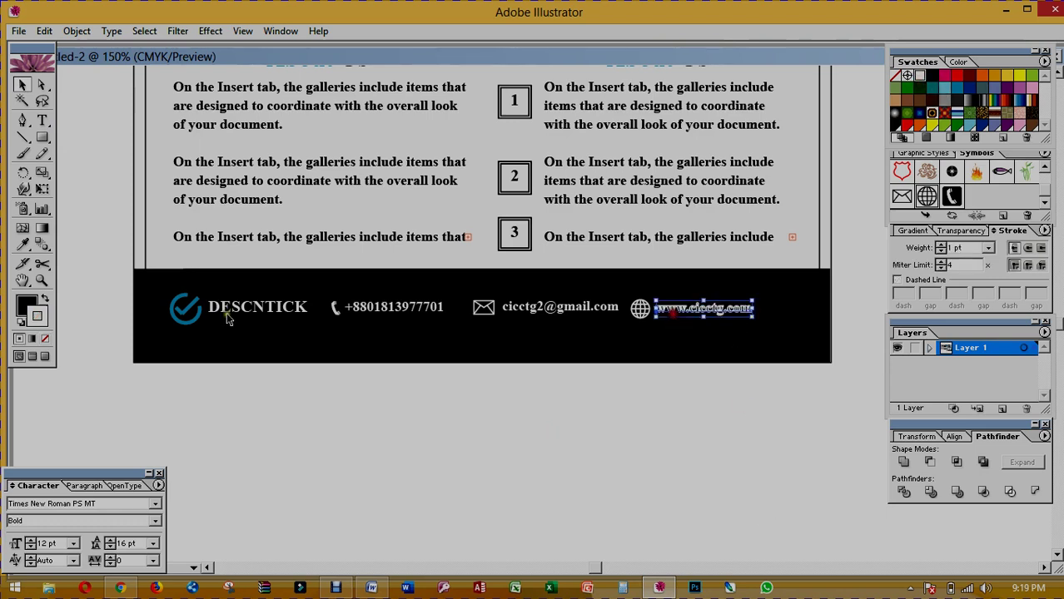
{"action": "left_click", "coordinate": [45, 298]}
{"action": "left_click", "coordinate": [45, 339]}
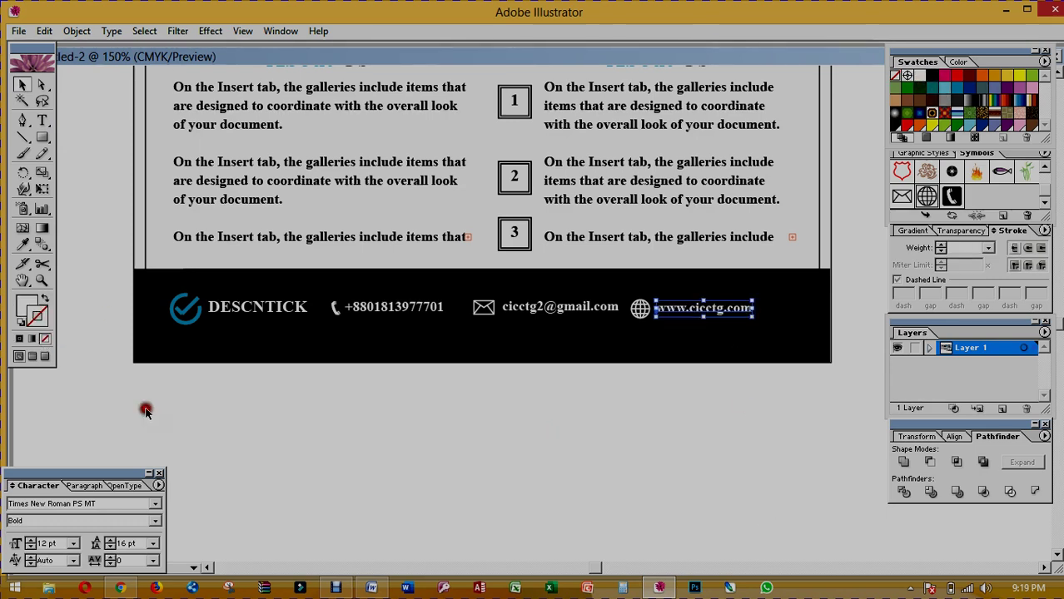
{"action": "left_click", "coordinate": [145, 412]}
{"action": "left_click_drag", "start_coordinate": [601, 423], "coordinate": [796, 326]}
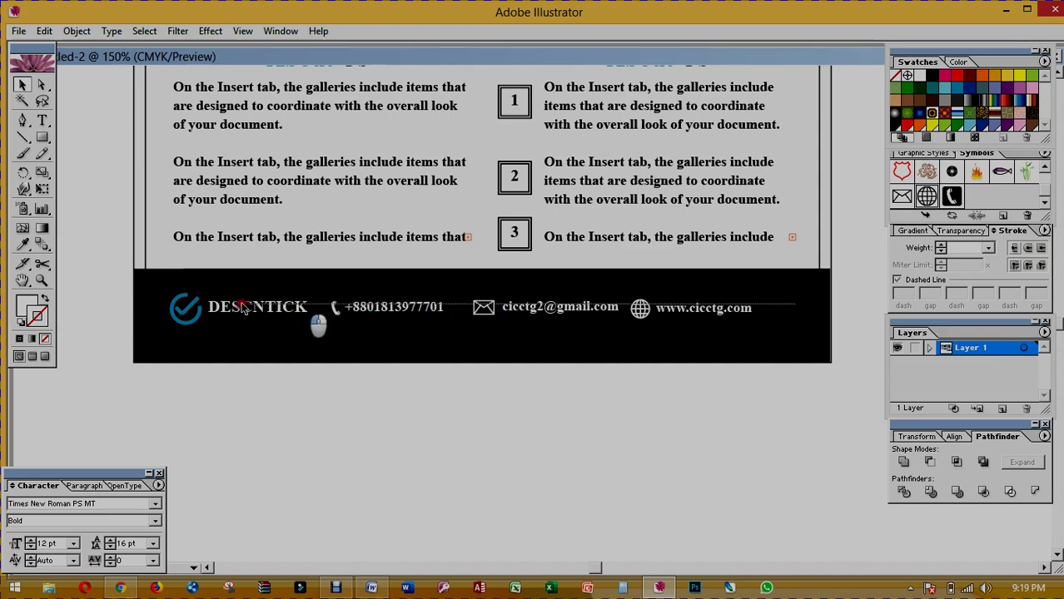
{"action": "left_click_drag", "start_coordinate": [243, 308], "coordinate": [156, 298]}
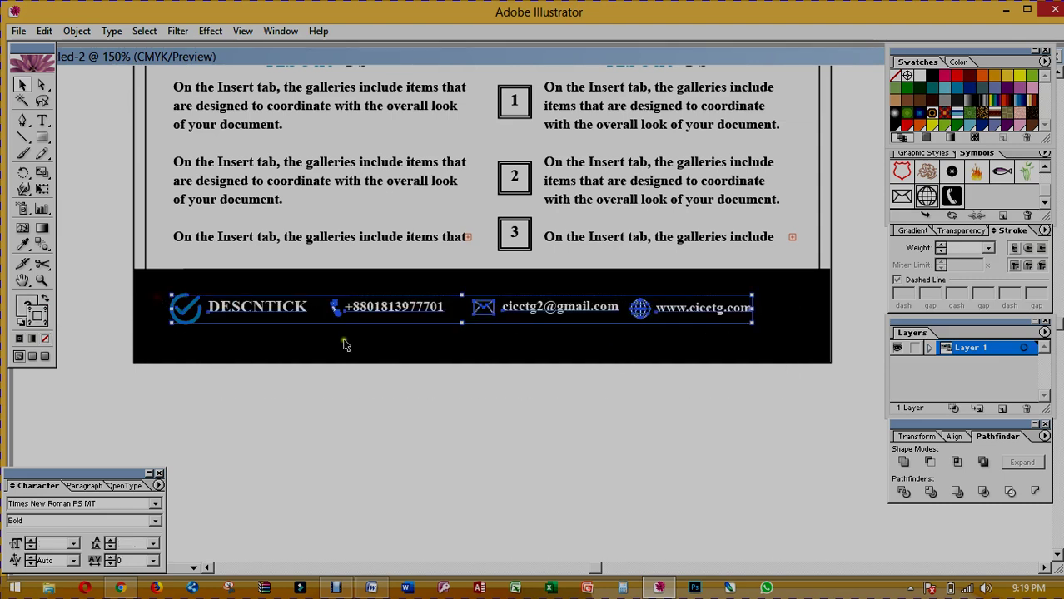
Vertically centre-align the footer logo, phone, e-mail and web items, then zoom out to the whole flyer
{"action": "left_click", "coordinate": [957, 438]}
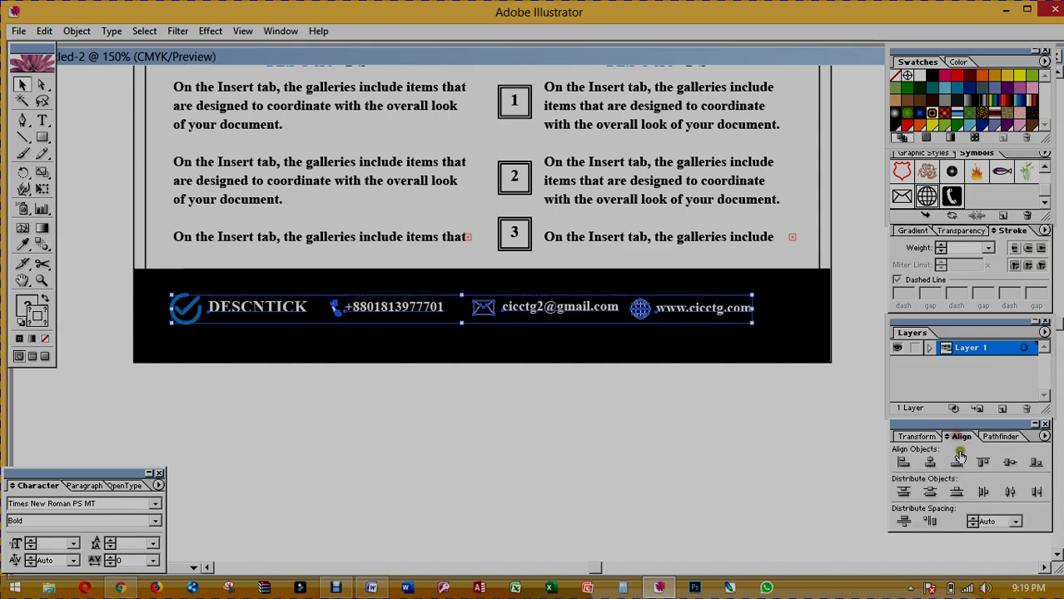
{"action": "left_click", "coordinate": [1013, 465]}
{"action": "left_click", "coordinate": [571, 440]}
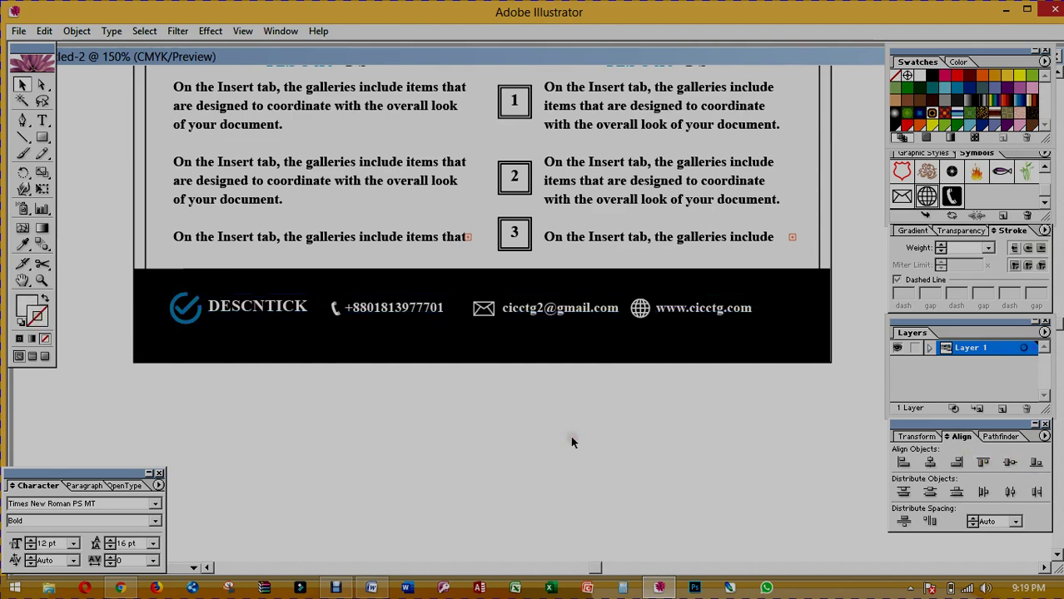
{"action": "key", "text": "ctrl+minus"}
{"action": "key", "text": "ctrl+minus"}
{"action": "key", "text": "ctrl+minus"}
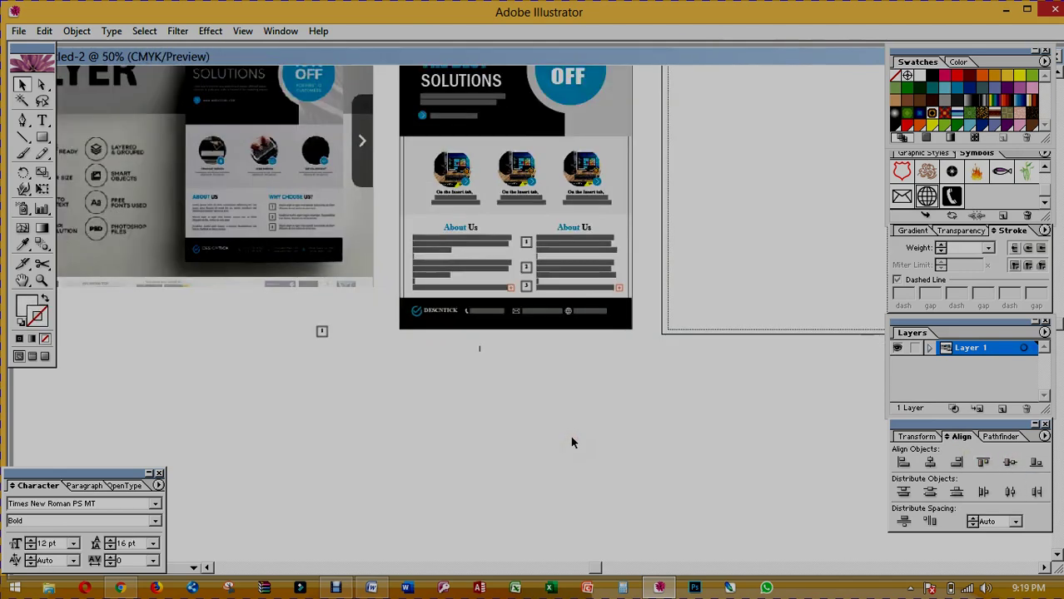
{"action": "scroll", "coordinate": [563, 304], "scroll_direction": "up", "scroll_amount": 3}
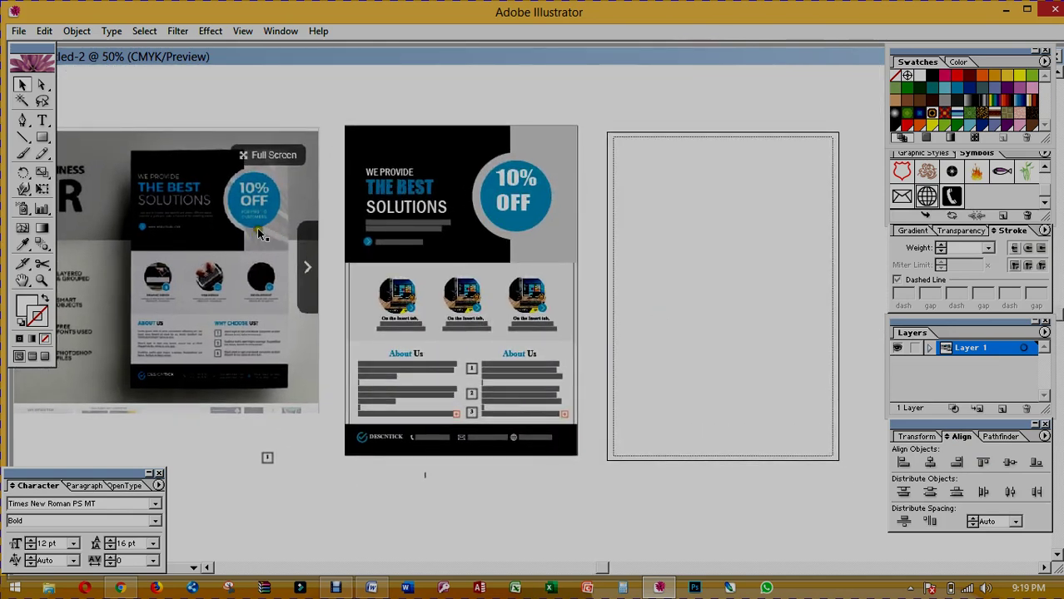
Zoom in and pan until the 10% OFF circle and WE PROVIDE THE BEST SOLUTIONS heading are centred
{"action": "key", "text": "ctrl+plus"}
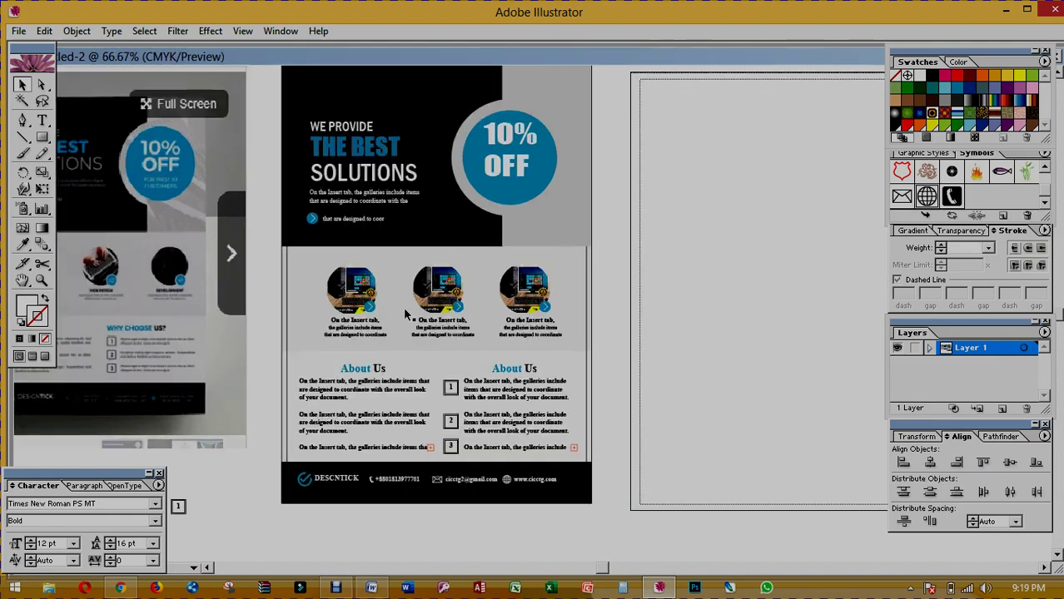
{"action": "key", "text": "ctrl+plus"}
{"action": "key", "text": "ctrl+plus"}
{"action": "mouse_move", "coordinate": [231, 193]}
{"action": "left_mouse_down"}
{"action": "mouse_move", "coordinate": [504, 266]}
{"action": "mouse_move", "coordinate": [567, 373]}
{"action": "left_mouse_up"}
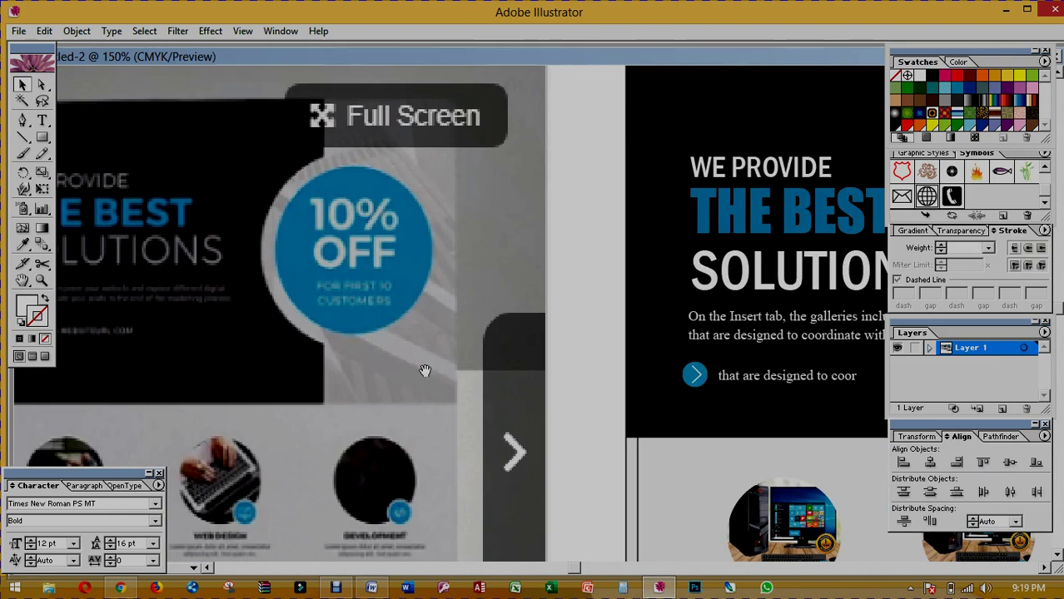
{"action": "left_click_drag", "start_coordinate": [427, 170], "coordinate": [431, 239]}
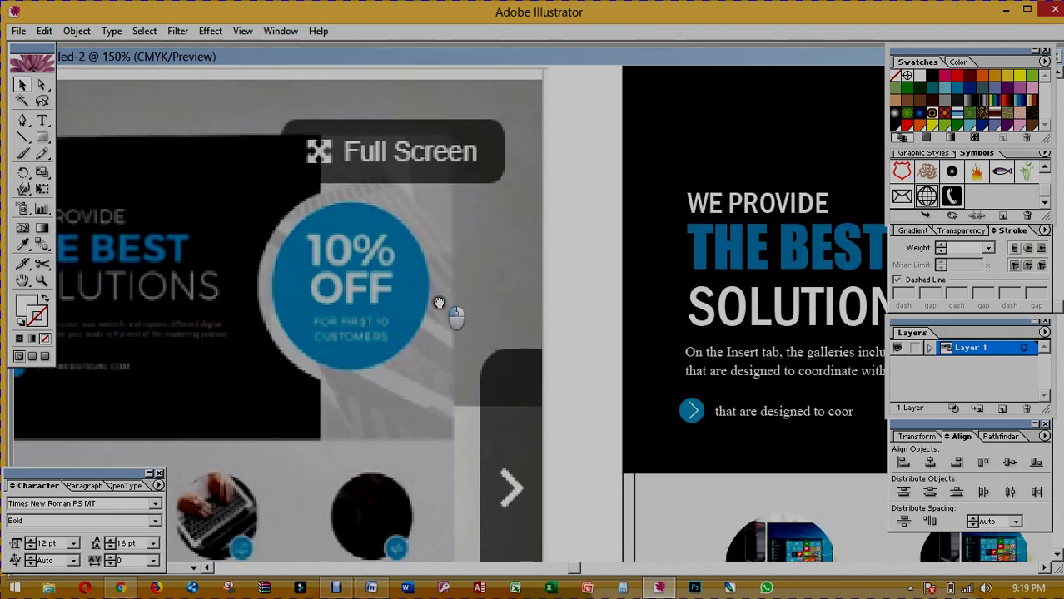
{"action": "left_click_drag", "start_coordinate": [440, 304], "coordinate": [312, 264]}
{"action": "mouse_move", "coordinate": [443, 285]}
{"action": "left_mouse_down"}
{"action": "mouse_move", "coordinate": [289, 273]}
{"action": "mouse_move", "coordinate": [408, 328]}
{"action": "left_mouse_up"}
{"action": "left_click_drag", "start_coordinate": [514, 357], "coordinate": [698, 325]}
{"action": "left_click_drag", "start_coordinate": [150, 300], "coordinate": [368, 304]}
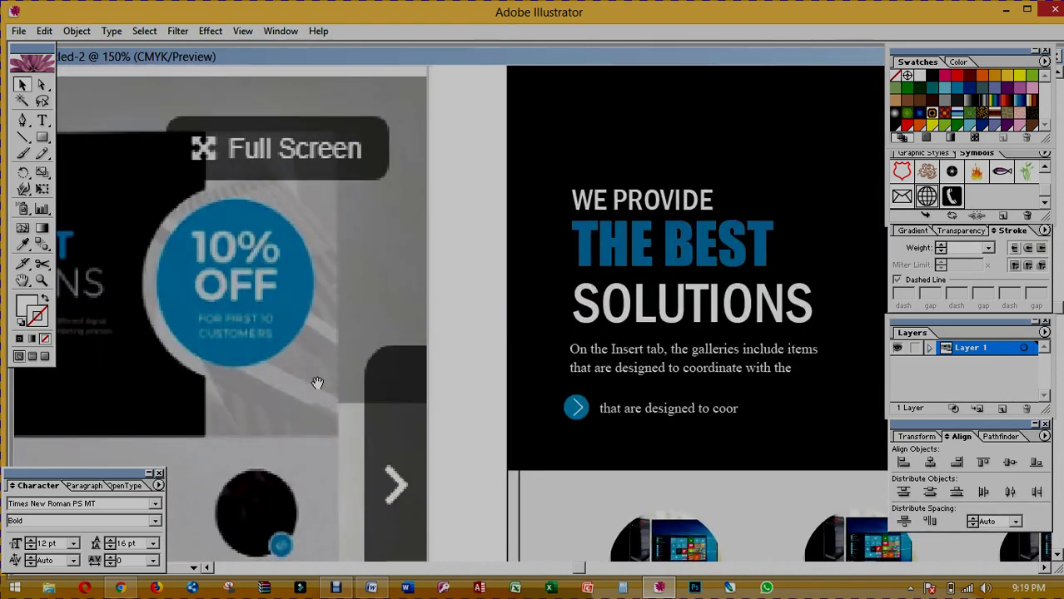
{"action": "scroll", "coordinate": [317, 382], "scroll_direction": "right", "scroll_amount": 10}
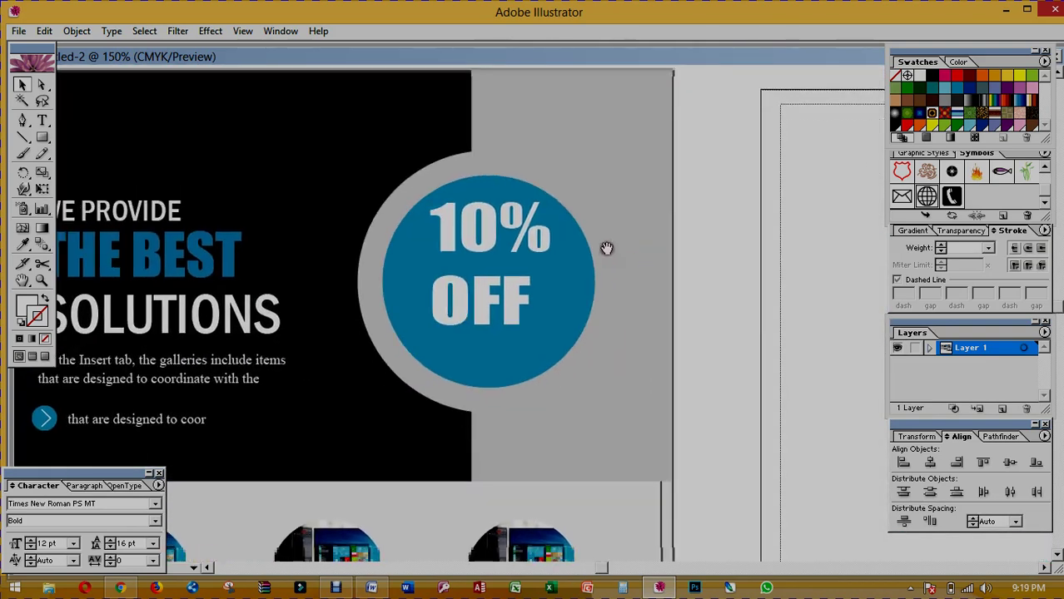
{"action": "left_click", "coordinate": [18, 30]}
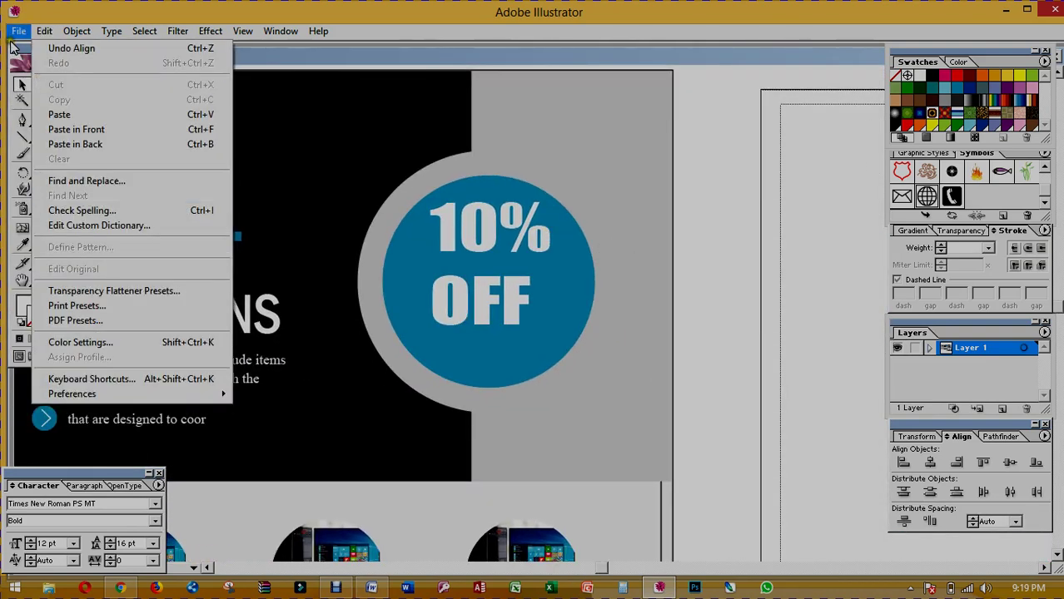
{"action": "left_click", "coordinate": [50, 238]}
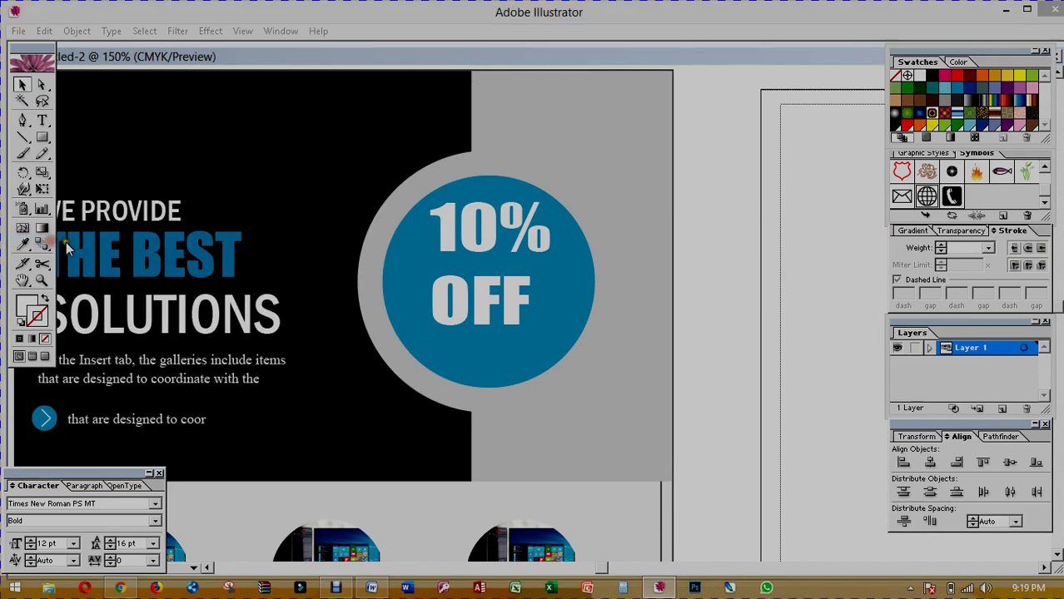
Place Untitled-2 copy.jpg at the hero's top right, stretch it to full height, and convert it to grayscale
{"action": "left_click_drag", "start_coordinate": [839, 214], "coordinate": [861, 351]}
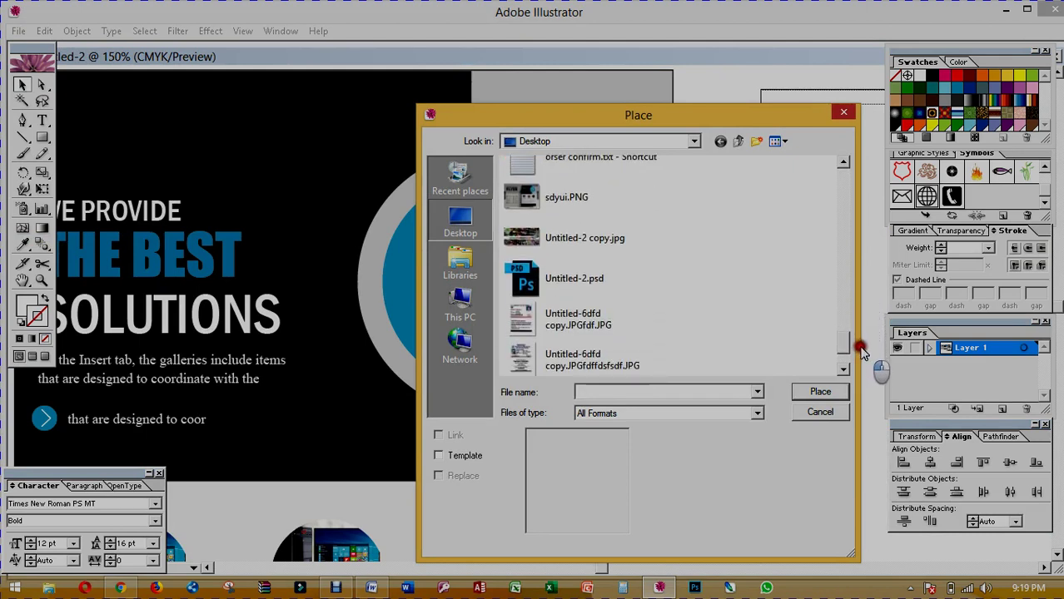
{"action": "left_click", "coordinate": [549, 265]}
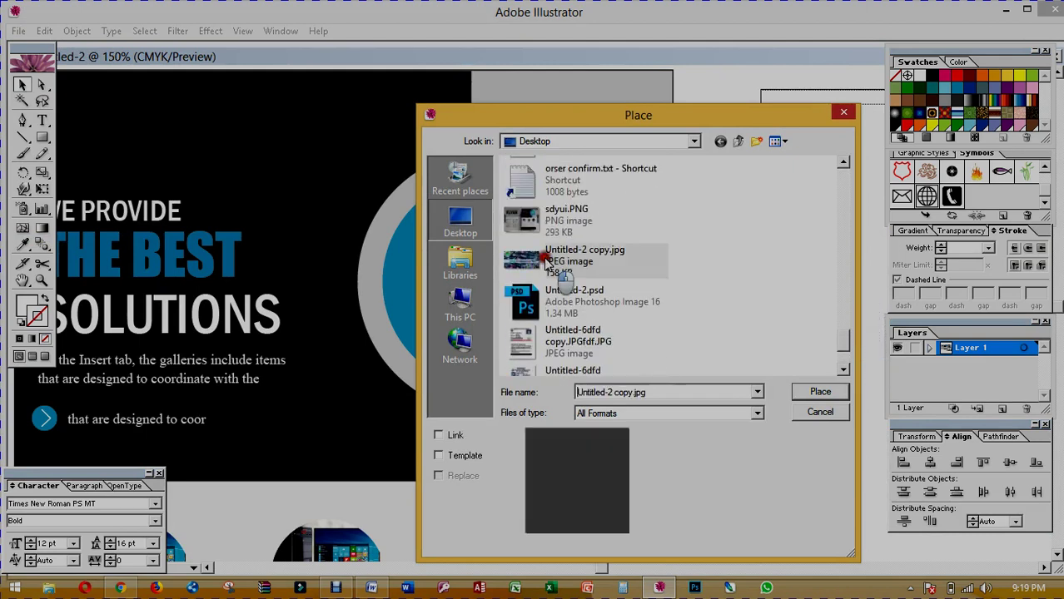
{"action": "left_click", "coordinate": [814, 393]}
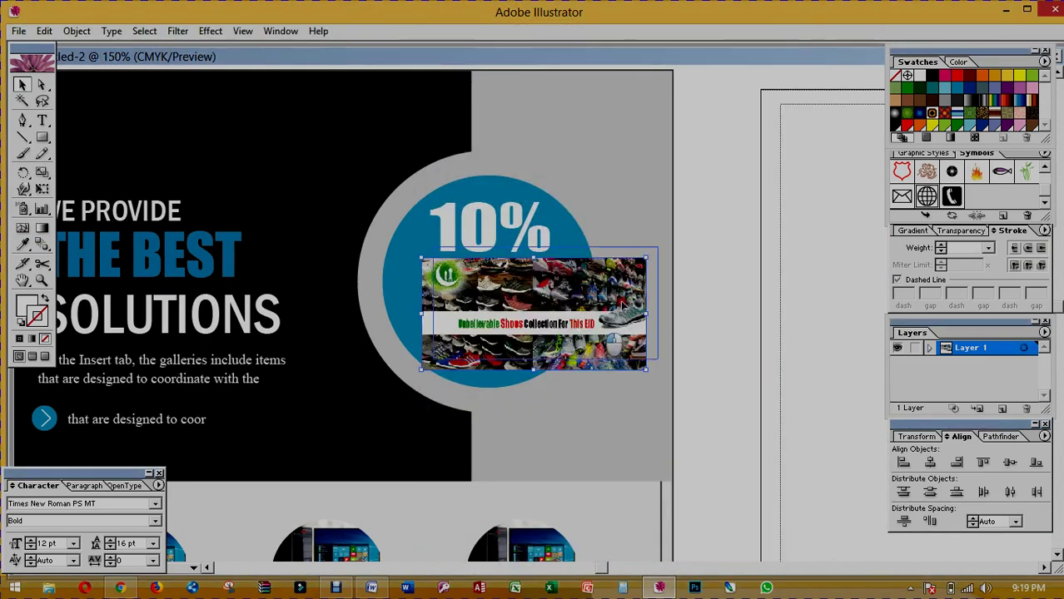
{"action": "mouse_move", "coordinate": [676, 170]}
{"action": "left_mouse_down"}
{"action": "mouse_move", "coordinate": [621, 126]}
{"action": "mouse_move", "coordinate": [619, 139]}
{"action": "left_mouse_up"}
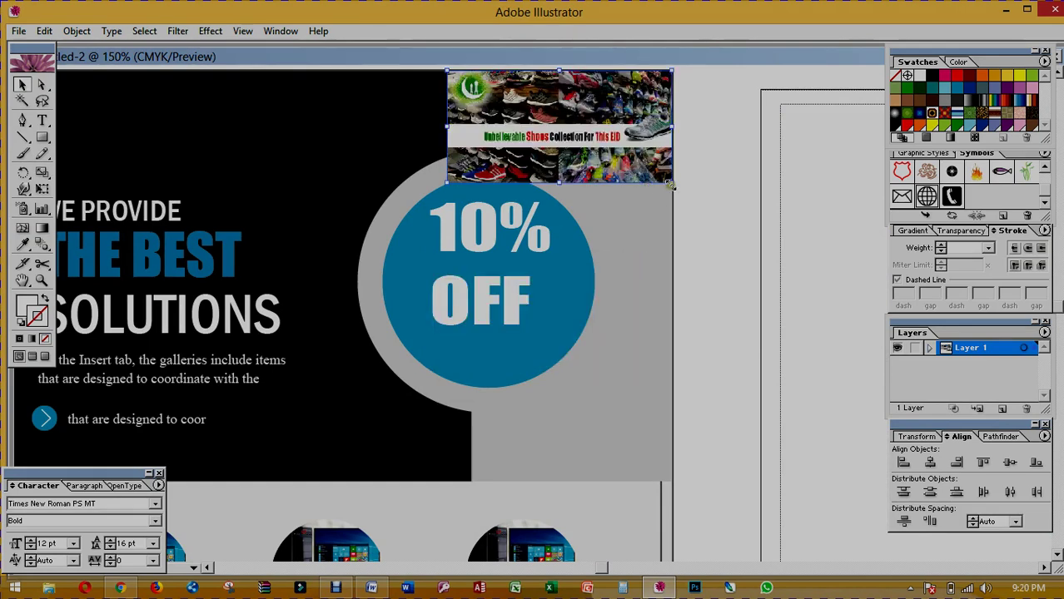
{"action": "left_click_drag", "start_coordinate": [671, 183], "coordinate": [671, 485]}
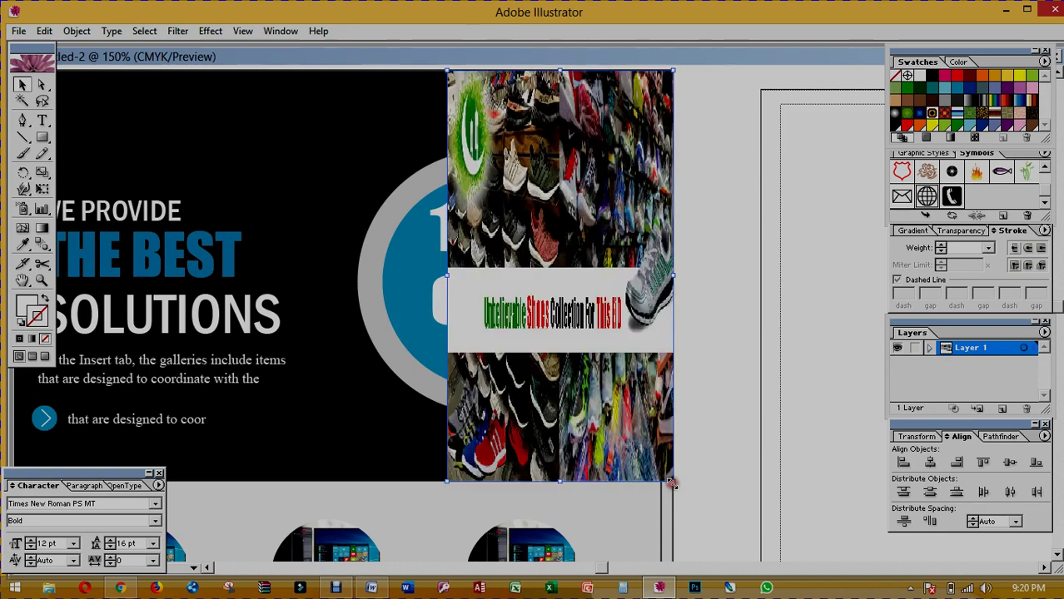
{"action": "left_click", "coordinate": [76, 31]}
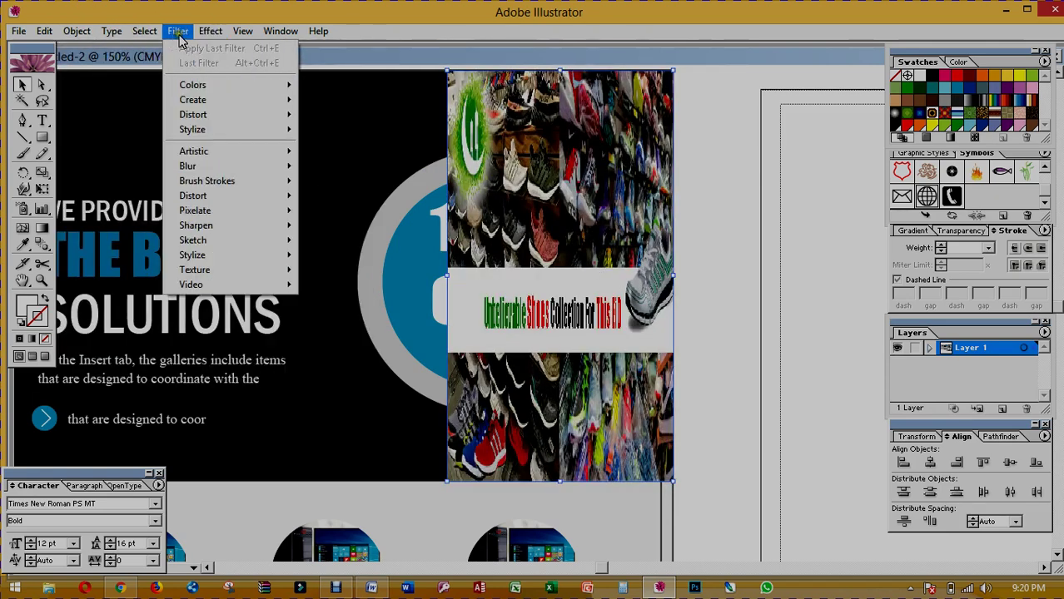
{"action": "mouse_move", "coordinate": [192, 85]}
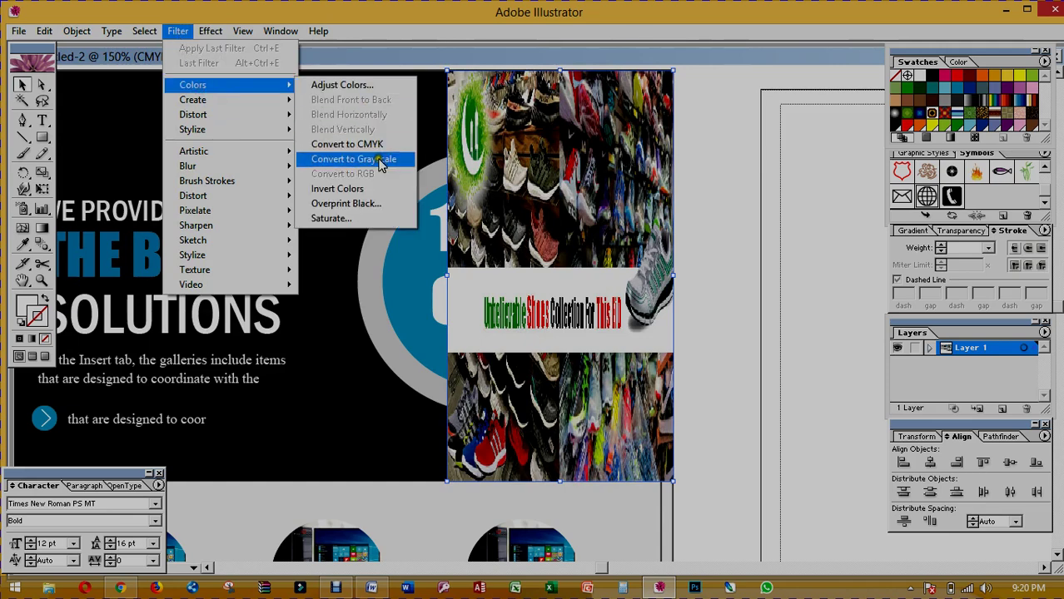
{"action": "left_click", "coordinate": [379, 159]}
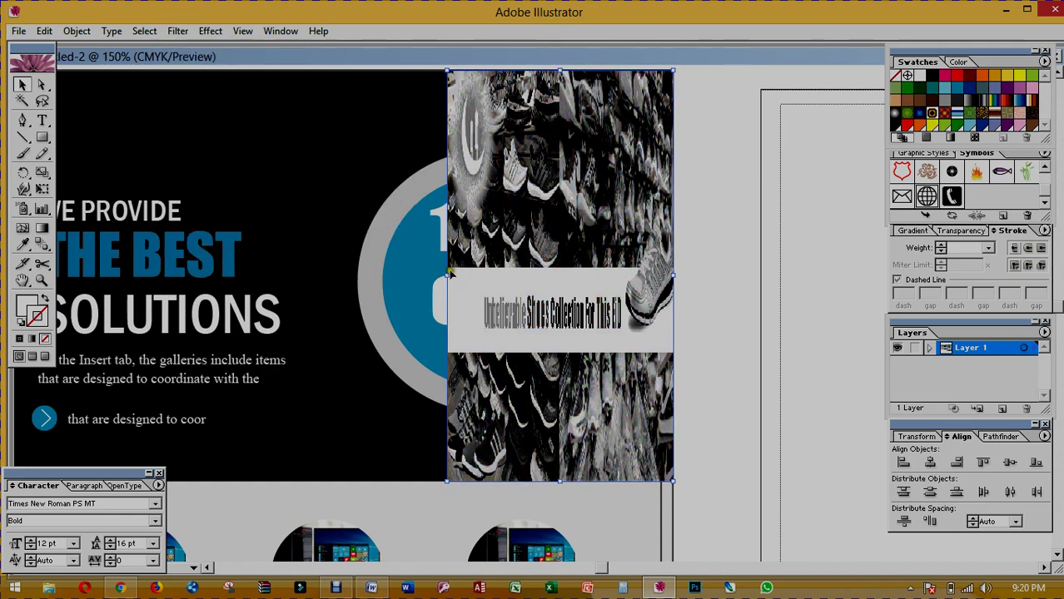
Widen the grayscale shoe photo leftward and lower its opacity to fade it
{"action": "left_click_drag", "start_coordinate": [447, 274], "coordinate": [362, 282]}
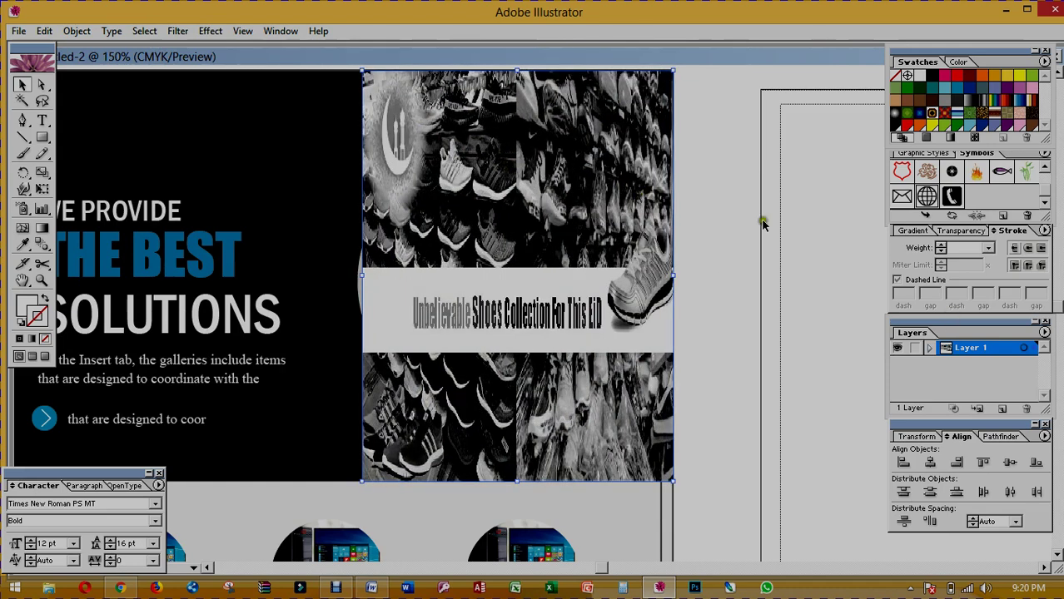
{"action": "left_click", "coordinate": [966, 231]}
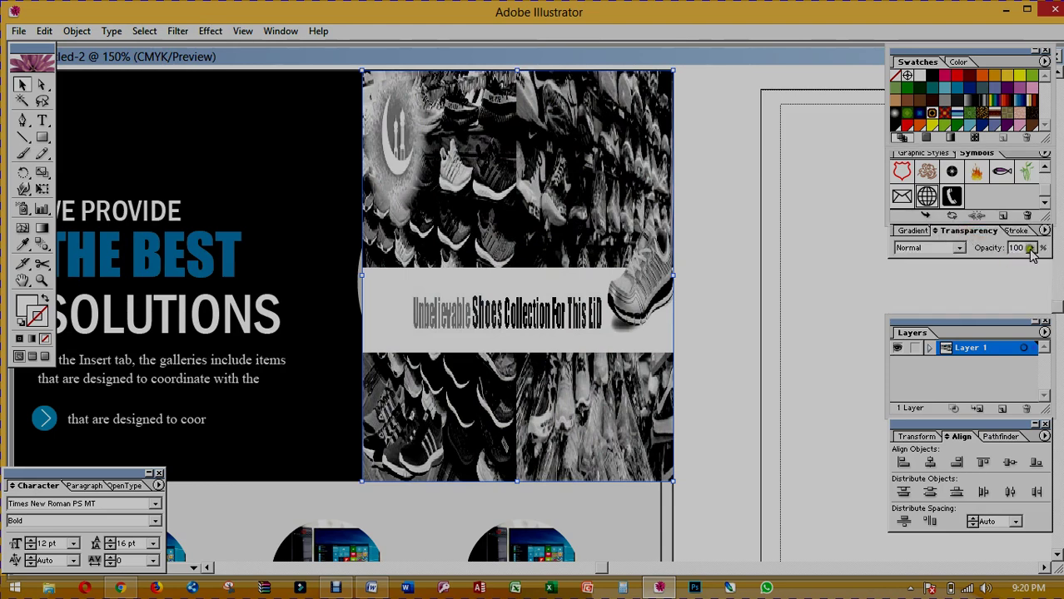
{"action": "left_click_drag", "start_coordinate": [1031, 248], "coordinate": [949, 268]}
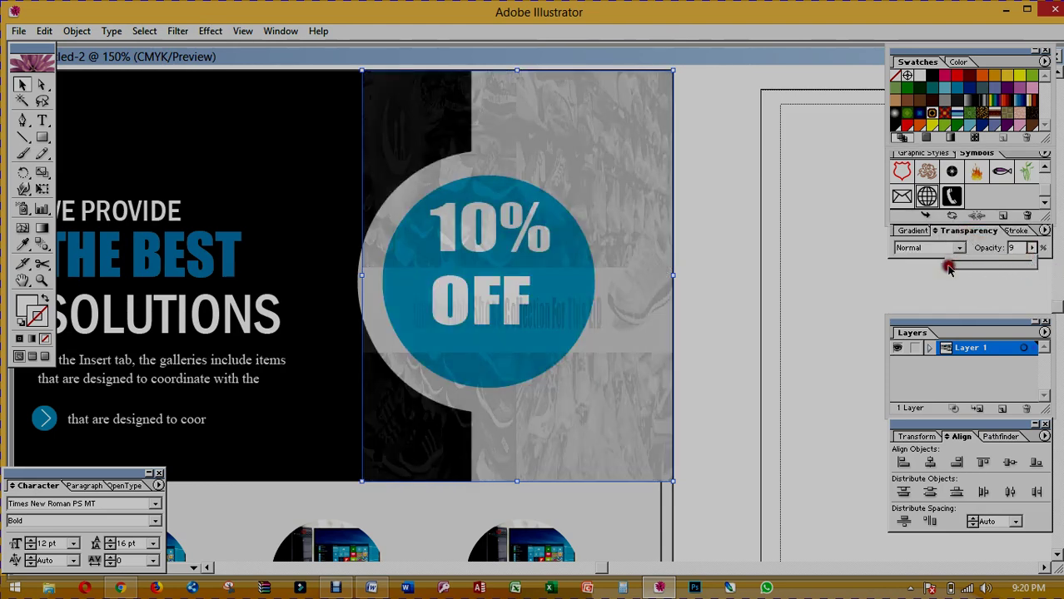
Send the faded photo behind the 10% OFF badge and check the stacking of circle and photo
{"action": "mouse_move", "coordinate": [694, 151]}
{"action": "left_mouse_down"}
{"action": "mouse_move", "coordinate": [609, 379]}
{"action": "mouse_move", "coordinate": [598, 383]}
{"action": "left_mouse_up"}
{"action": "right_click", "coordinate": [623, 293]}
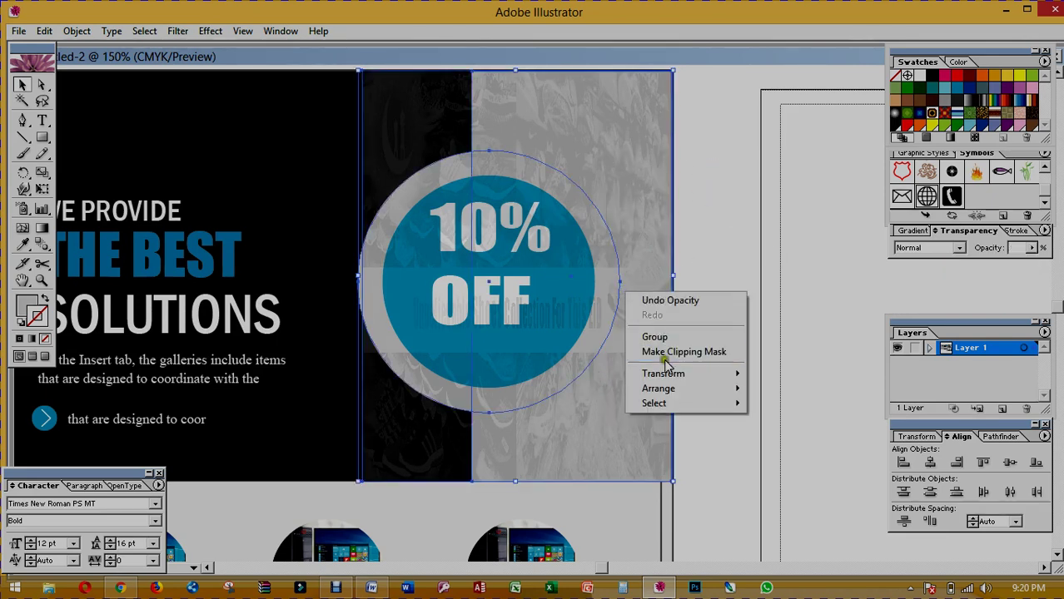
{"action": "mouse_move", "coordinate": [658, 389]}
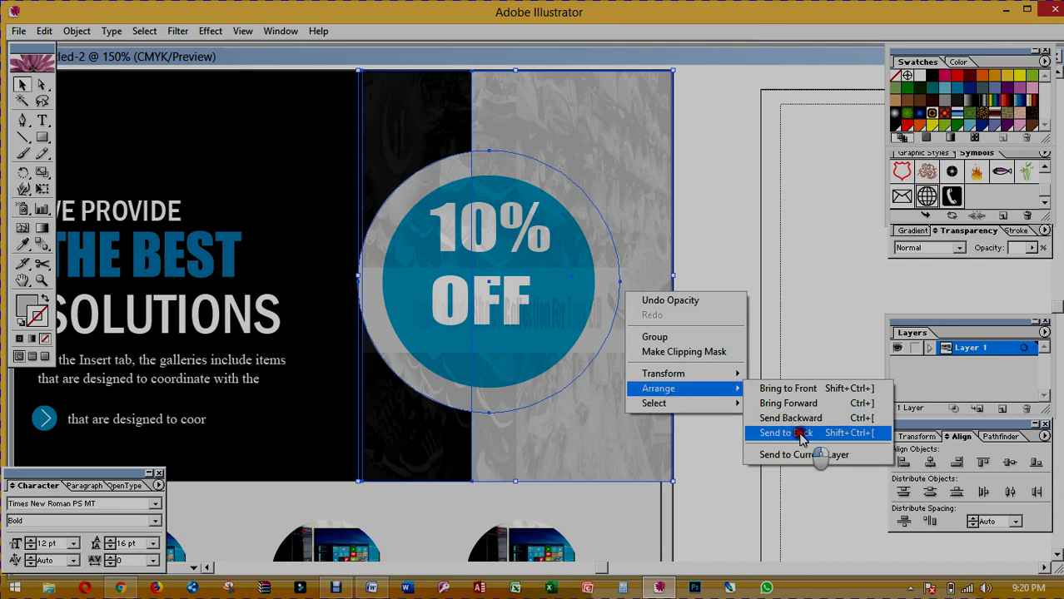
{"action": "left_click", "coordinate": [801, 433]}
{"action": "left_click", "coordinate": [772, 410]}
{"action": "left_click", "coordinate": [590, 214]}
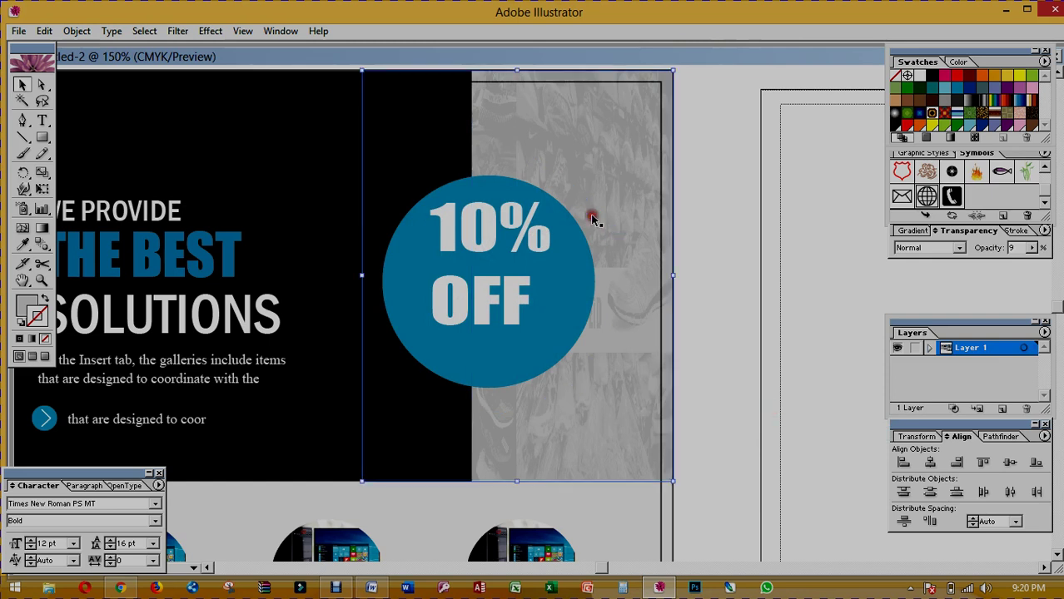
{"action": "left_click", "coordinate": [580, 226]}
{"action": "left_click", "coordinate": [546, 193]}
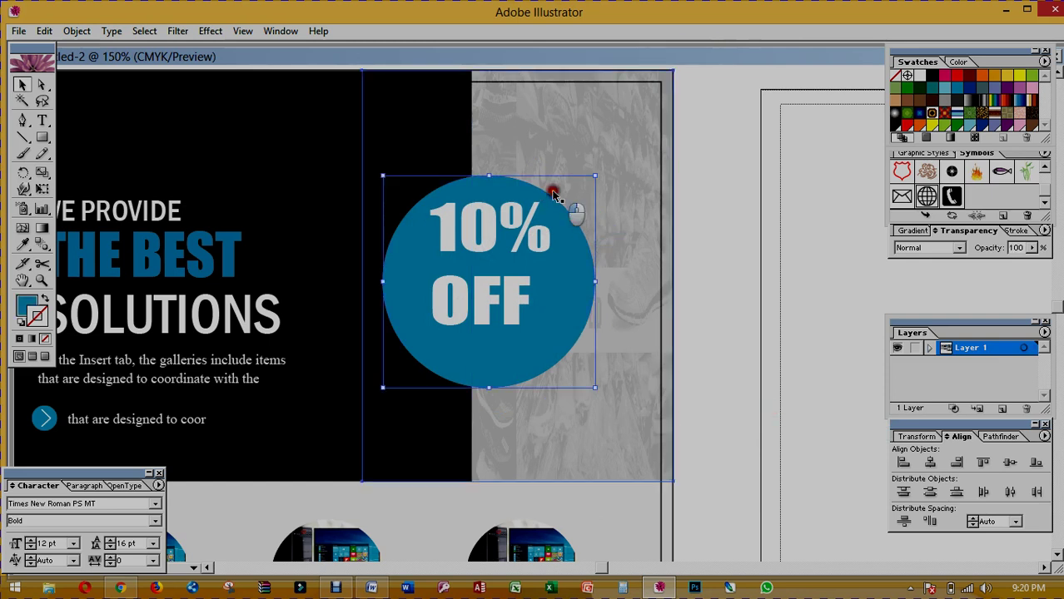
{"action": "left_click", "coordinate": [749, 285]}
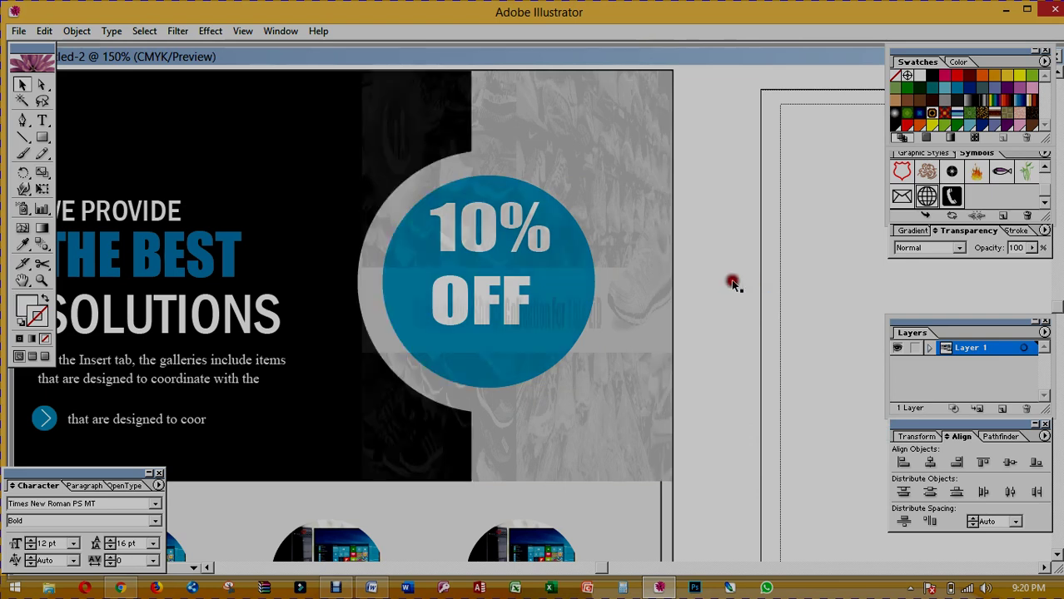
Reselect the faded photo, send it to the very back behind everything, and deselect
{"action": "left_click", "coordinate": [394, 207]}
{"action": "left_click", "coordinate": [724, 308]}
{"action": "mouse_move", "coordinate": [719, 177]}
{"action": "left_mouse_down"}
{"action": "mouse_move", "coordinate": [653, 261]}
{"action": "mouse_move", "coordinate": [632, 363]}
{"action": "mouse_move", "coordinate": [644, 344]}
{"action": "left_mouse_up"}
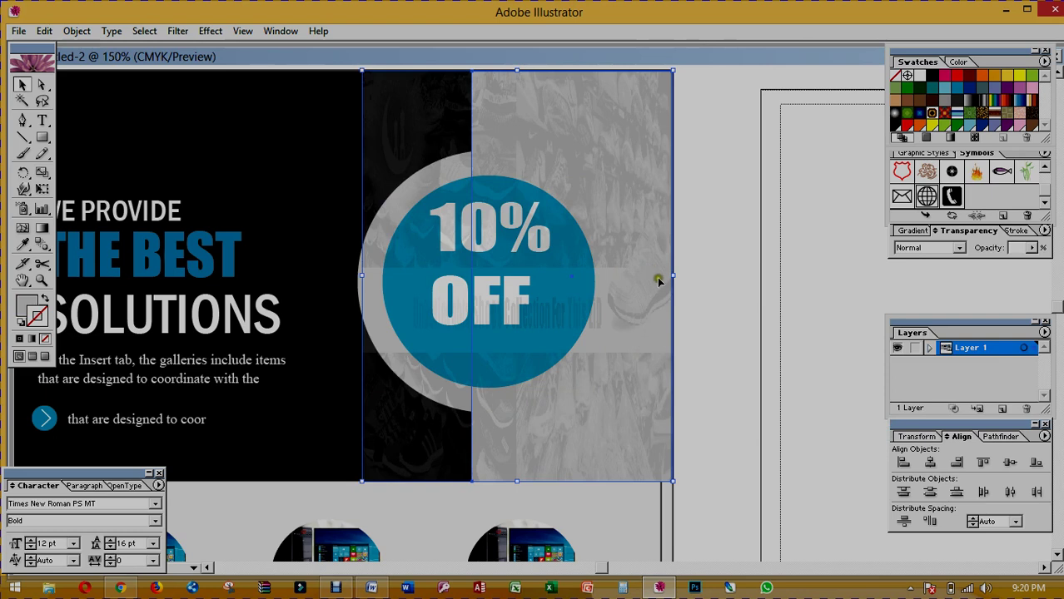
{"action": "right_click", "coordinate": [659, 280]}
{"action": "mouse_move", "coordinate": [693, 366]}
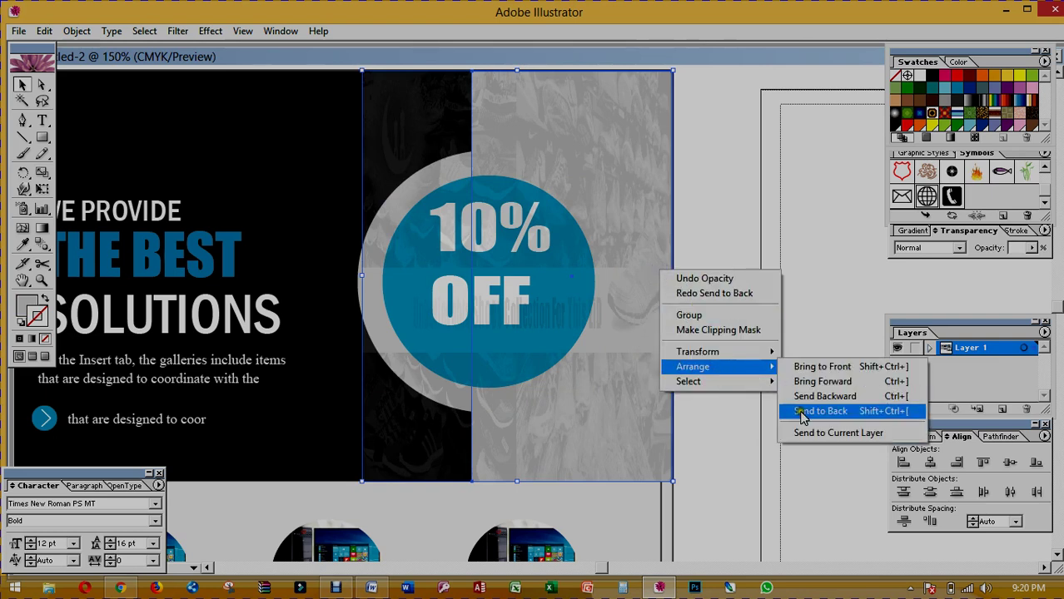
{"action": "left_click", "coordinate": [801, 411]}
{"action": "left_click", "coordinate": [787, 415]}
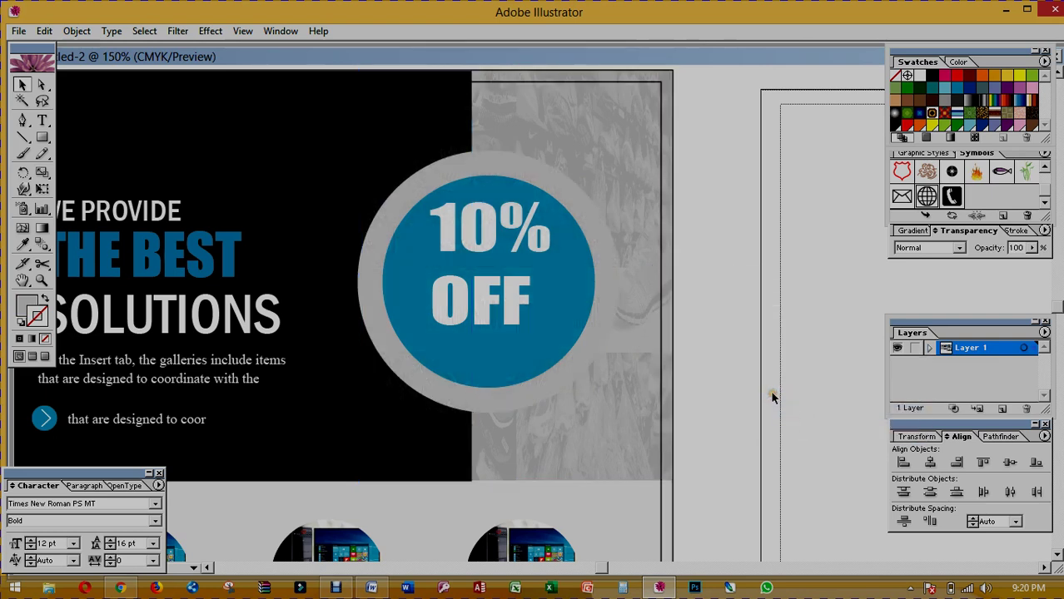
{"action": "left_click", "coordinate": [759, 344]}
{"action": "left_click", "coordinate": [719, 156]}
Unlock all objects in the flyer with Object > Unlock All
{"action": "key", "text": "ctrl+minus"}
{"action": "key", "text": "ctrl+minus"}
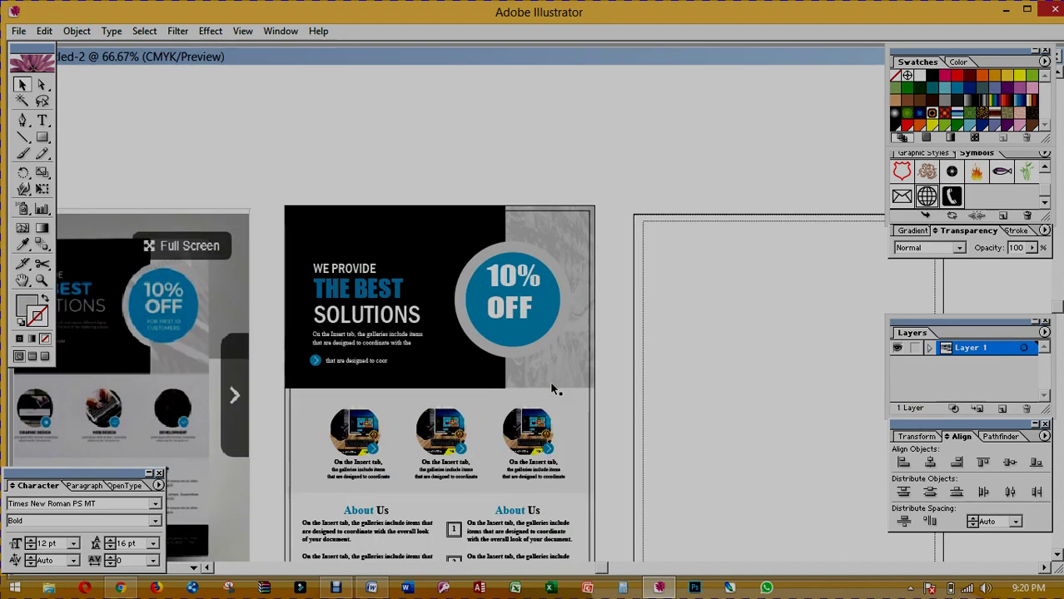
{"action": "left_click_drag", "start_coordinate": [534, 391], "coordinate": [586, 288]}
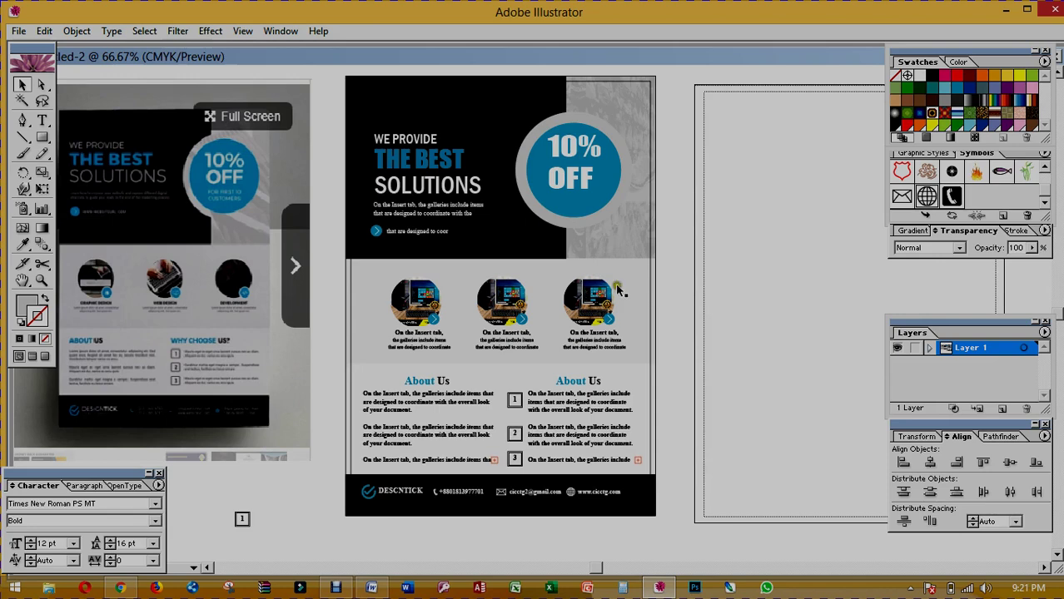
{"action": "left_click", "coordinate": [66, 33]}
{"action": "left_click", "coordinate": [93, 129]}
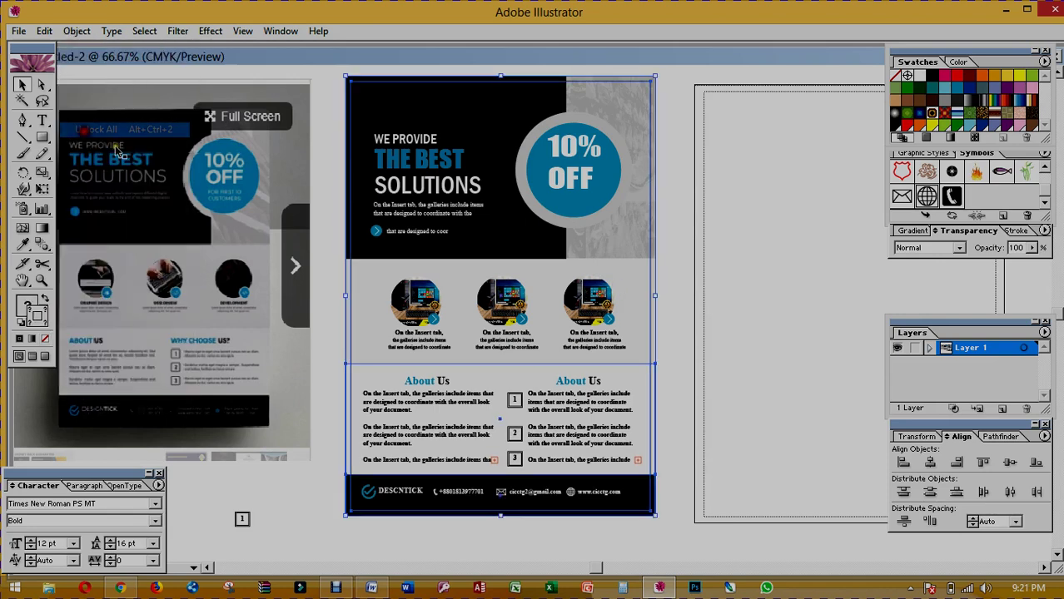
{"action": "left_click", "coordinate": [719, 347]}
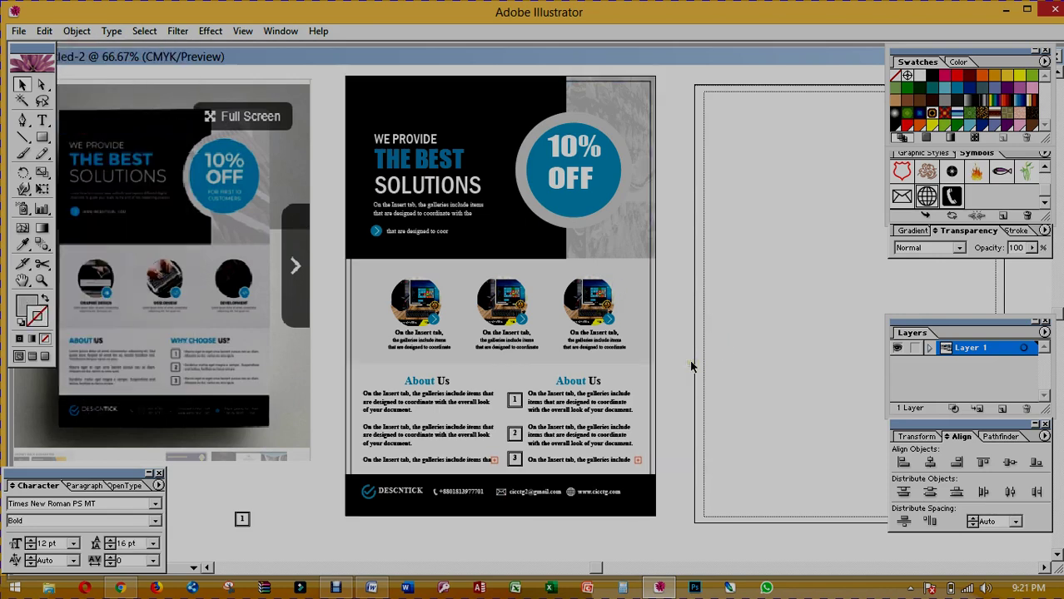
Select the thin inner border frame around the lower content area and delete it
{"action": "key", "text": "ctrl+plus"}
{"action": "key", "text": "ctrl+plus"}
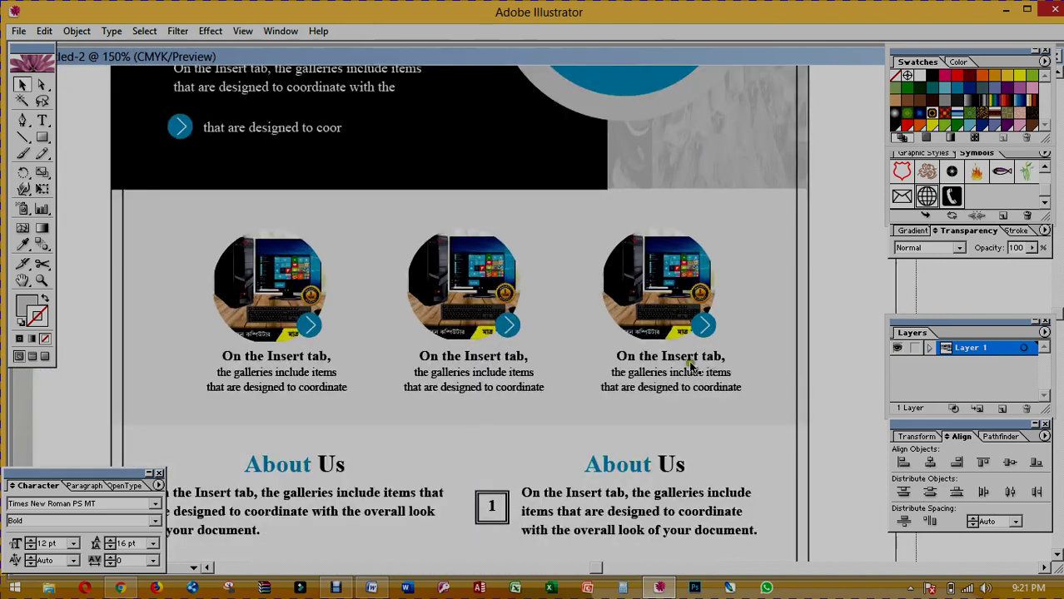
{"action": "left_click_drag", "start_coordinate": [331, 328], "coordinate": [402, 262]}
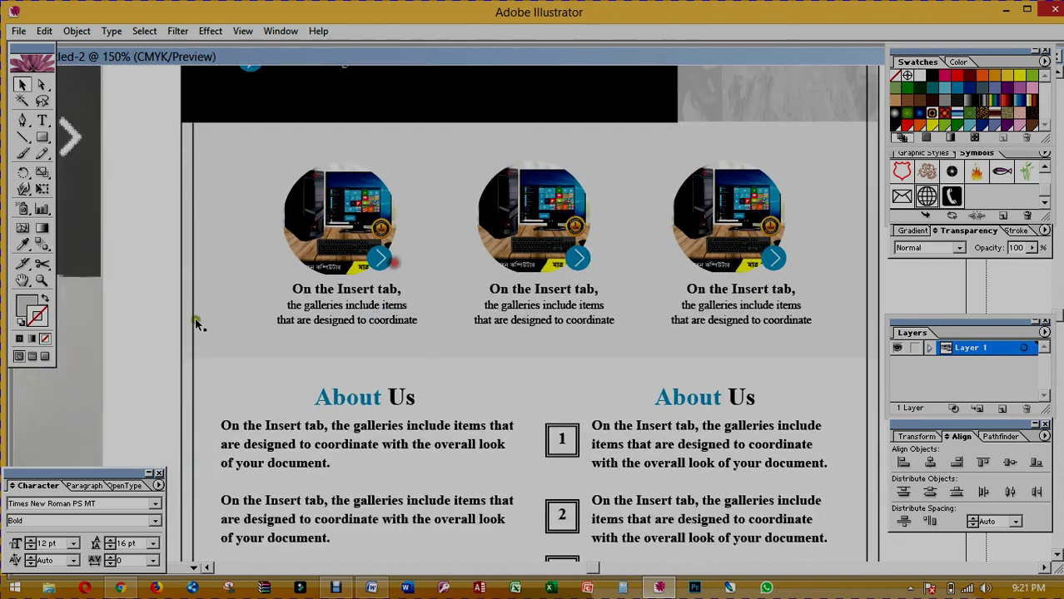
{"action": "left_click", "coordinate": [182, 365]}
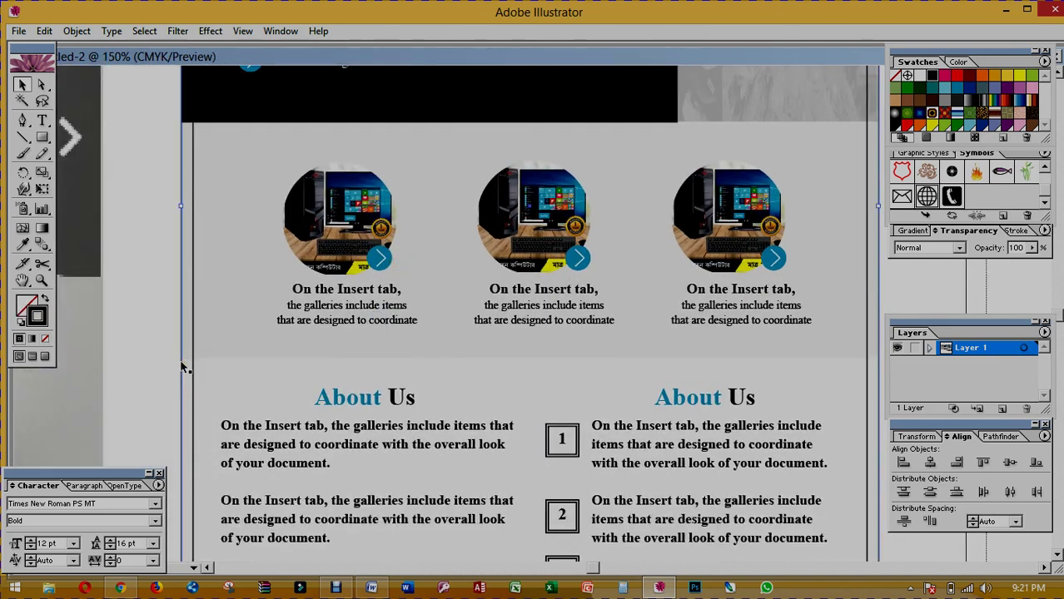
{"action": "left_click", "coordinate": [193, 371]}
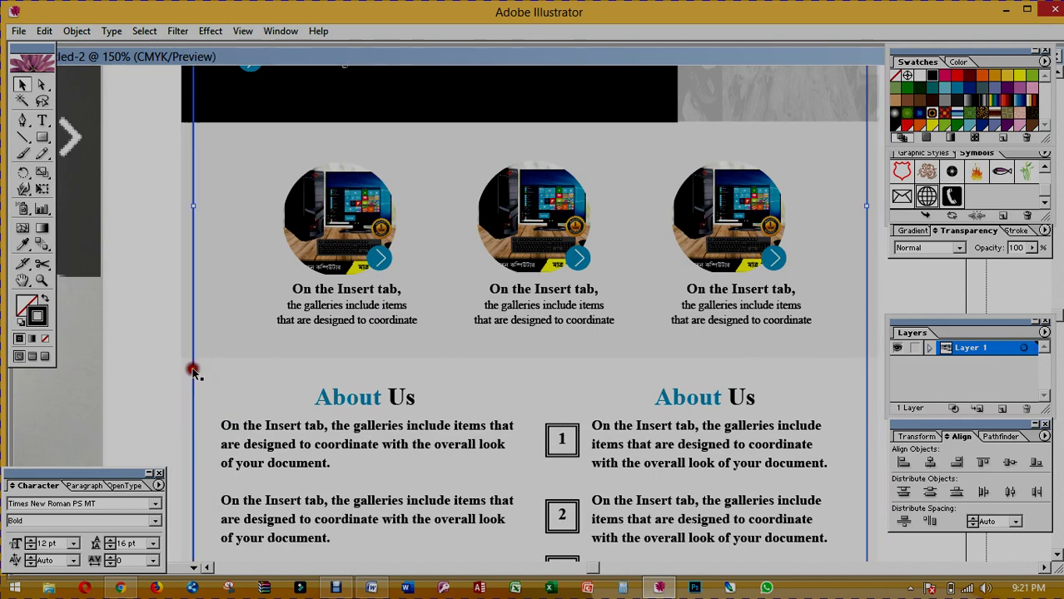
{"action": "key", "text": "Delete"}
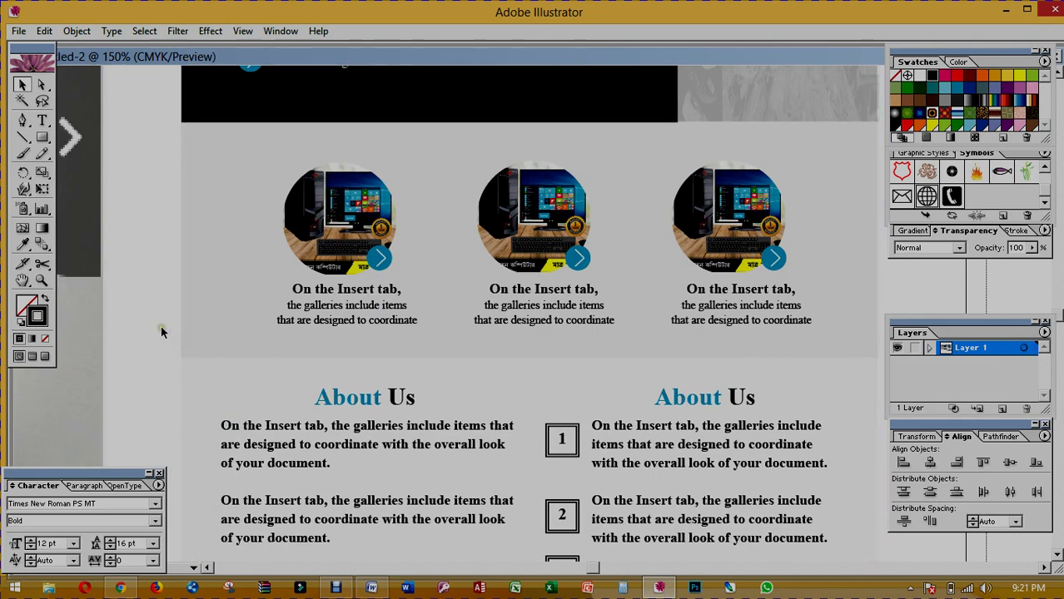
{"action": "key", "text": "ctrl+minus"}
{"action": "key", "text": "ctrl+minus"}
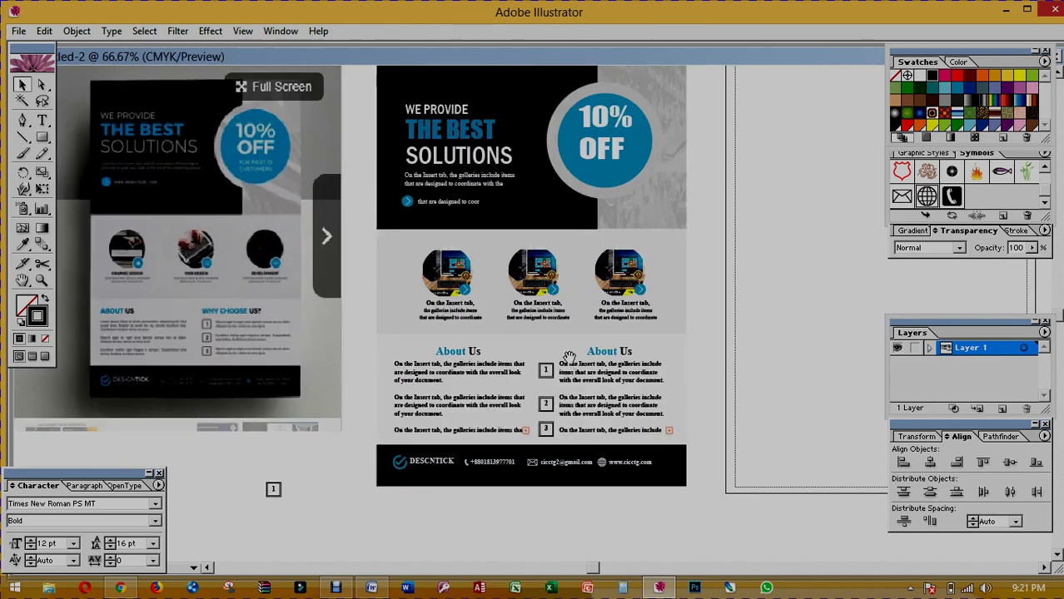
{"action": "scroll", "coordinate": [582, 375], "scroll_direction": "up", "scroll_amount": 2}
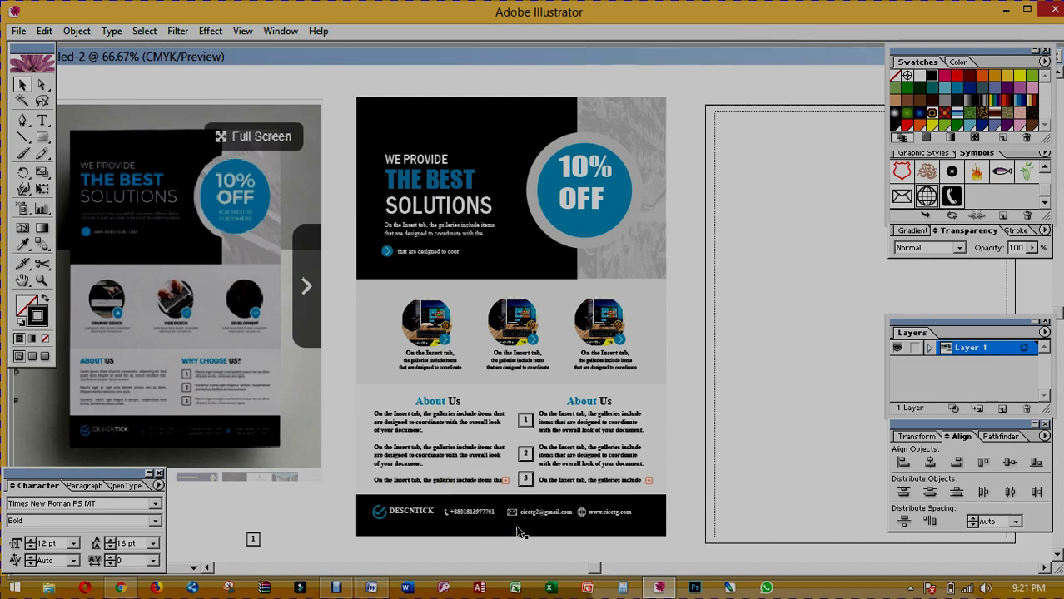
{"action": "key", "text": "ctrl+plus"}
{"action": "key", "text": "ctrl+plus"}
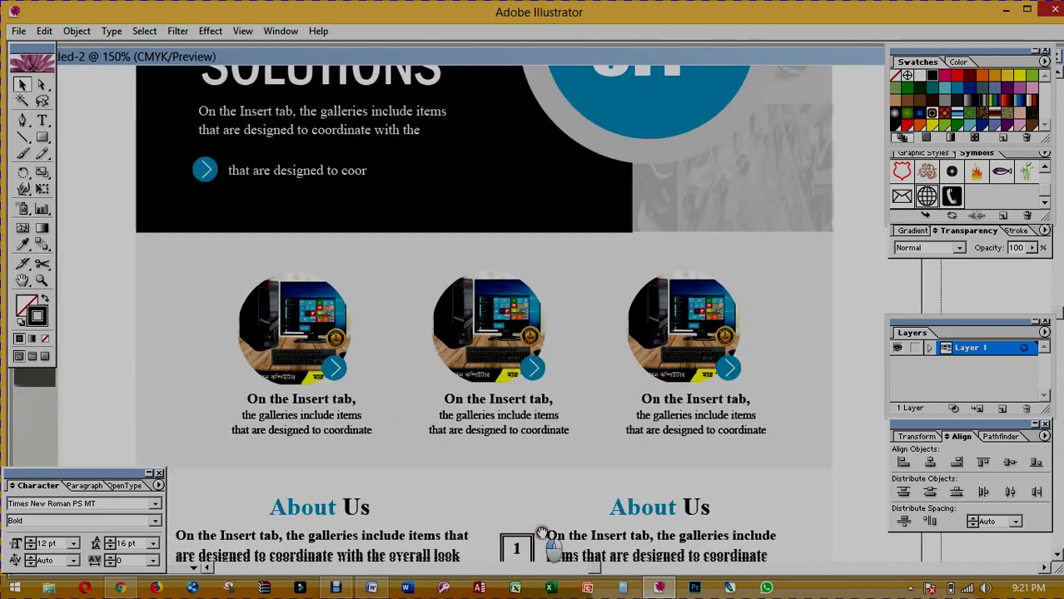
{"action": "scroll", "coordinate": [541, 533], "scroll_direction": "down", "scroll_amount": 3}
{"action": "scroll", "coordinate": [532, 333], "scroll_direction": "down", "scroll_amount": 2}
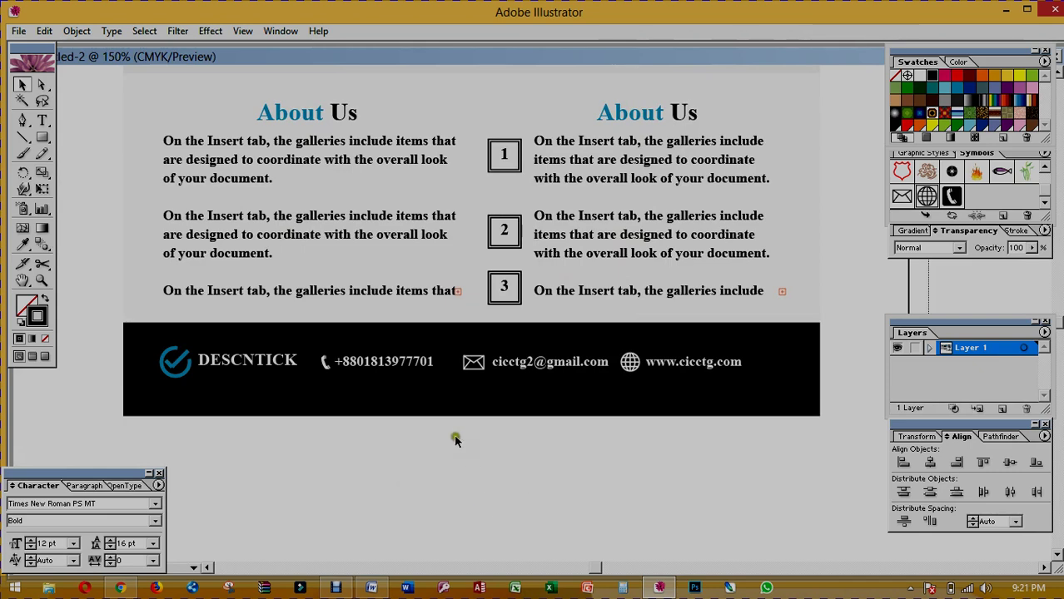
{"action": "mouse_move", "coordinate": [337, 588]}
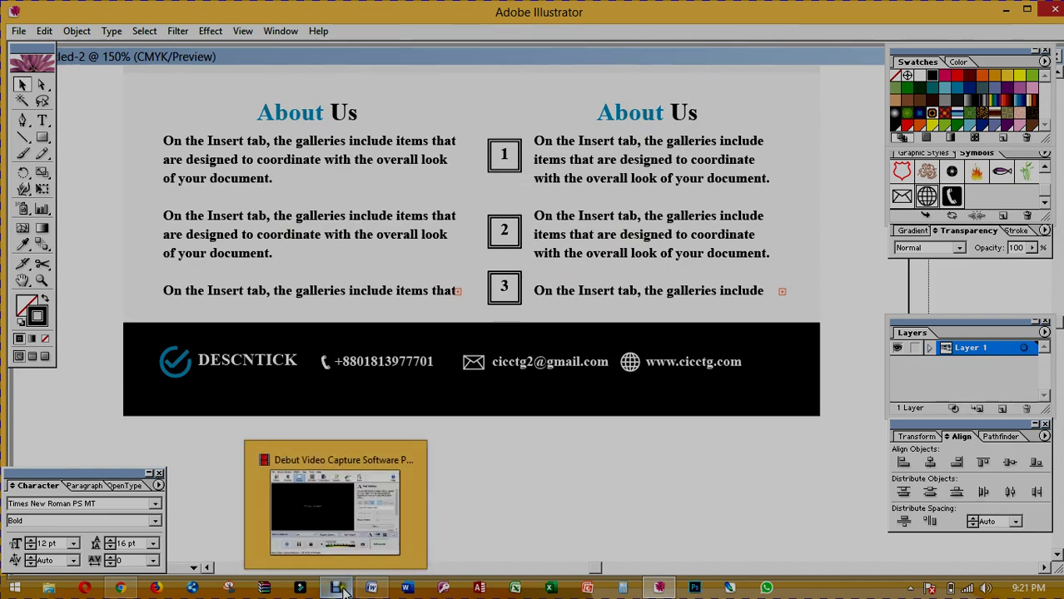
Zoom and pan to review the finished flyer, then restore Debut Video Capture's window on top
{"action": "left_click", "coordinate": [348, 589]}
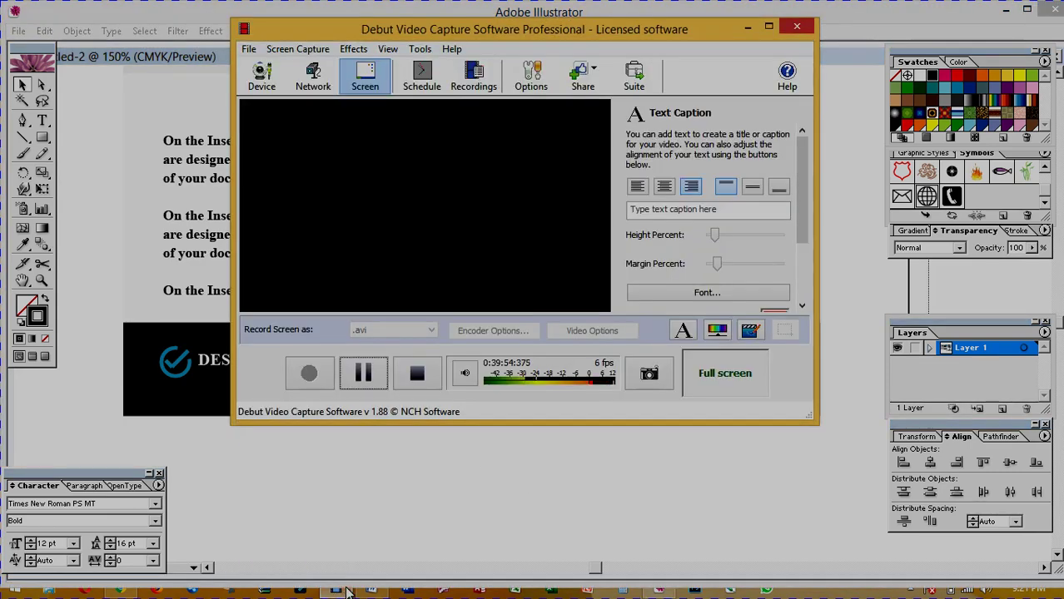
{"action": "left_click", "coordinate": [342, 588]}
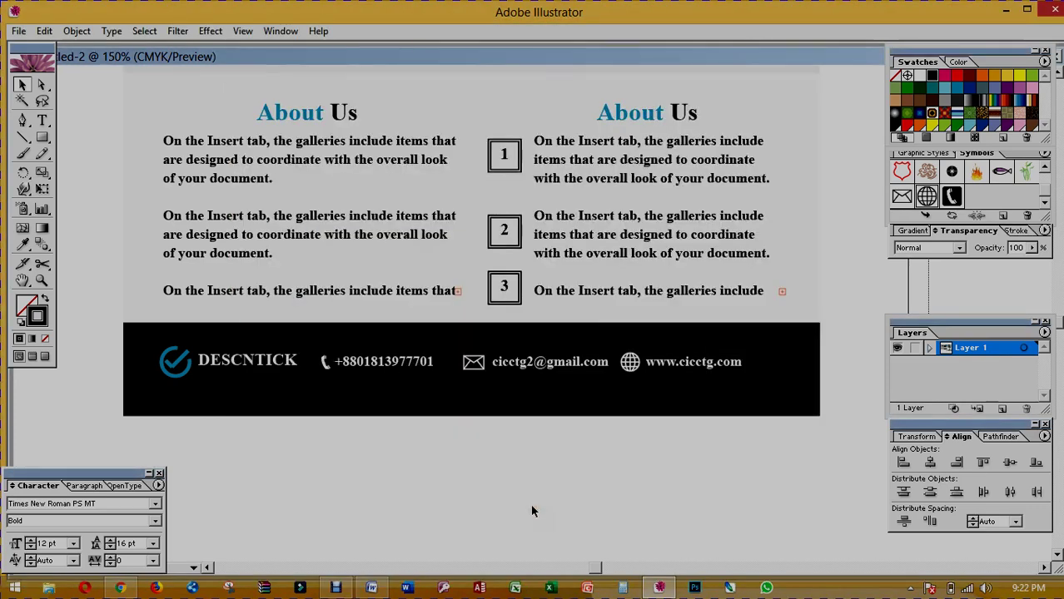
{"action": "key", "text": "ctrl+minus"}
{"action": "key", "text": "ctrl+minus"}
{"action": "key", "text": "ctrl+minus"}
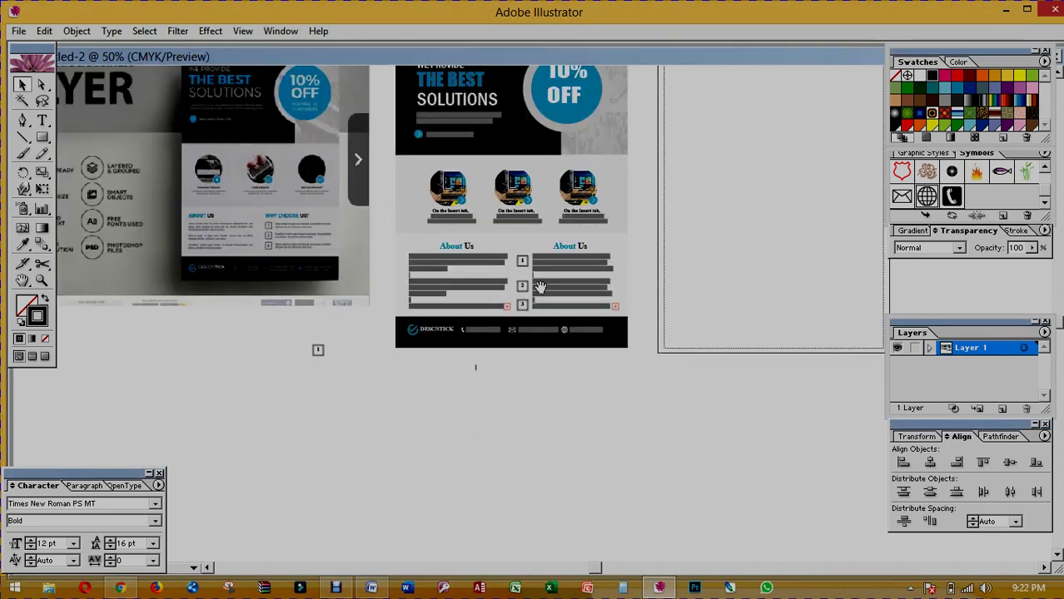
{"action": "left_click_drag", "start_coordinate": [540, 286], "coordinate": [480, 445]}
{"action": "key", "text": "ctrl+plus"}
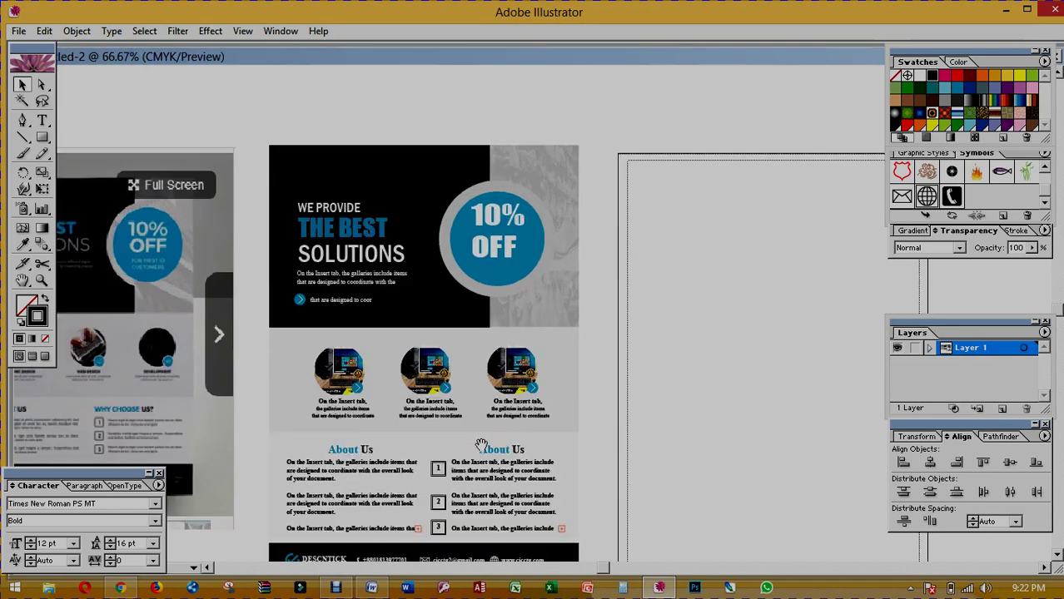
{"action": "left_click", "coordinate": [350, 589]}
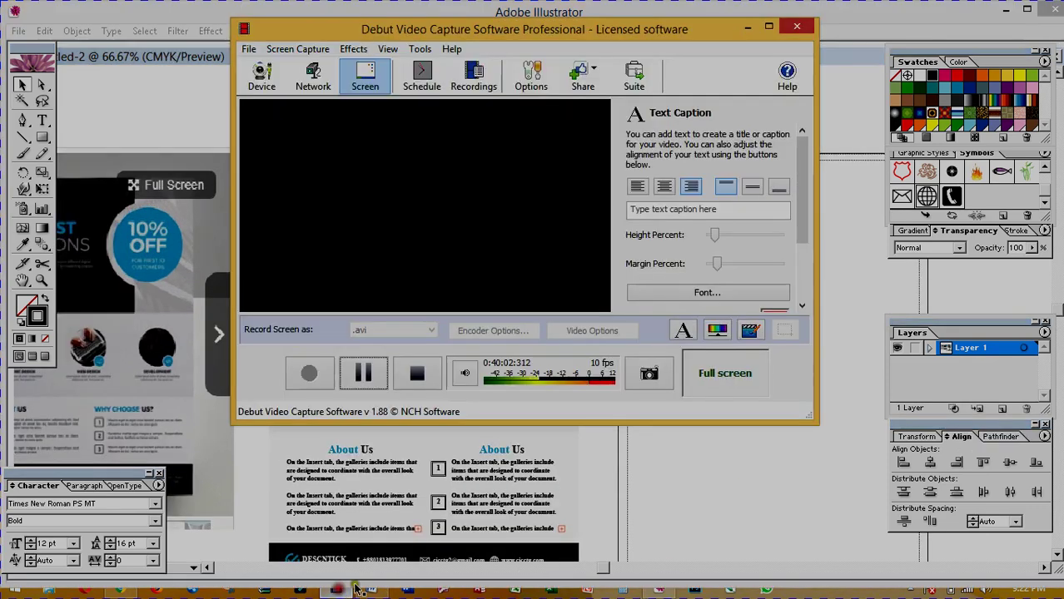